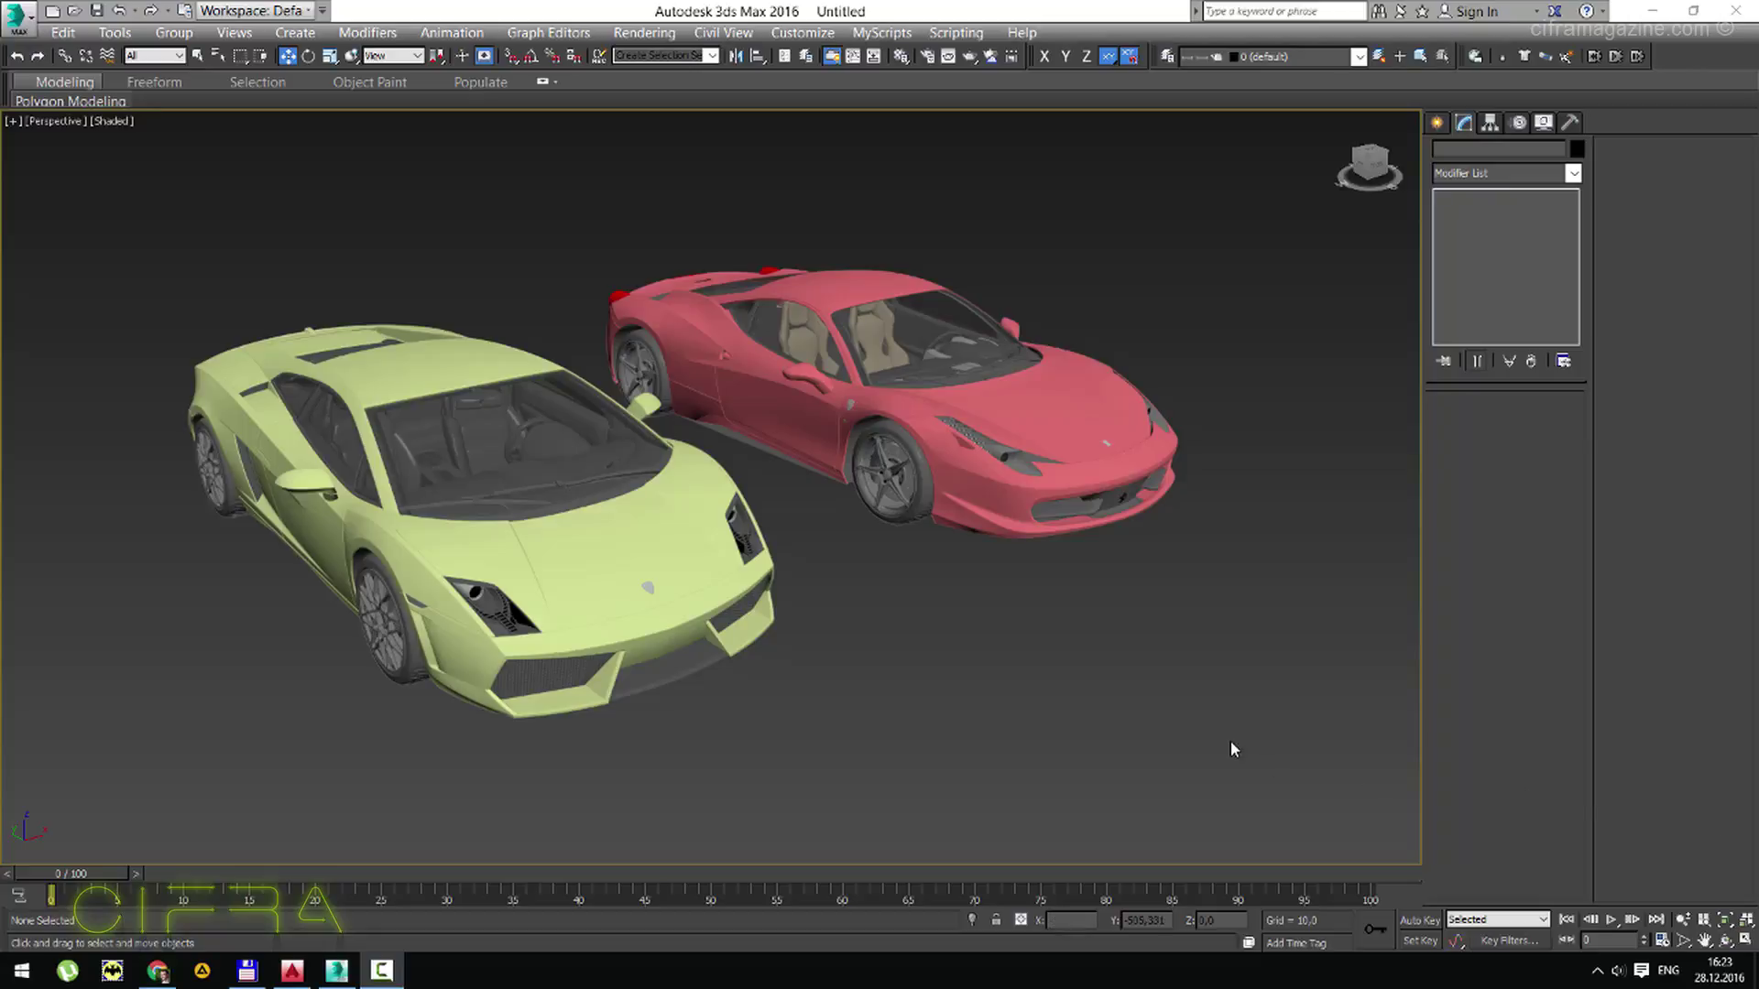
Tilt the view over both cars and enable viewport statistics showing 1,198,519 polys and 1,167,663 verts.
mouse_move(797, 486)
middle_mouse_down("alt")
mouse_move(760, 456)
mouse_move(749, 497)
middle_mouse_up("alt")
key("w")
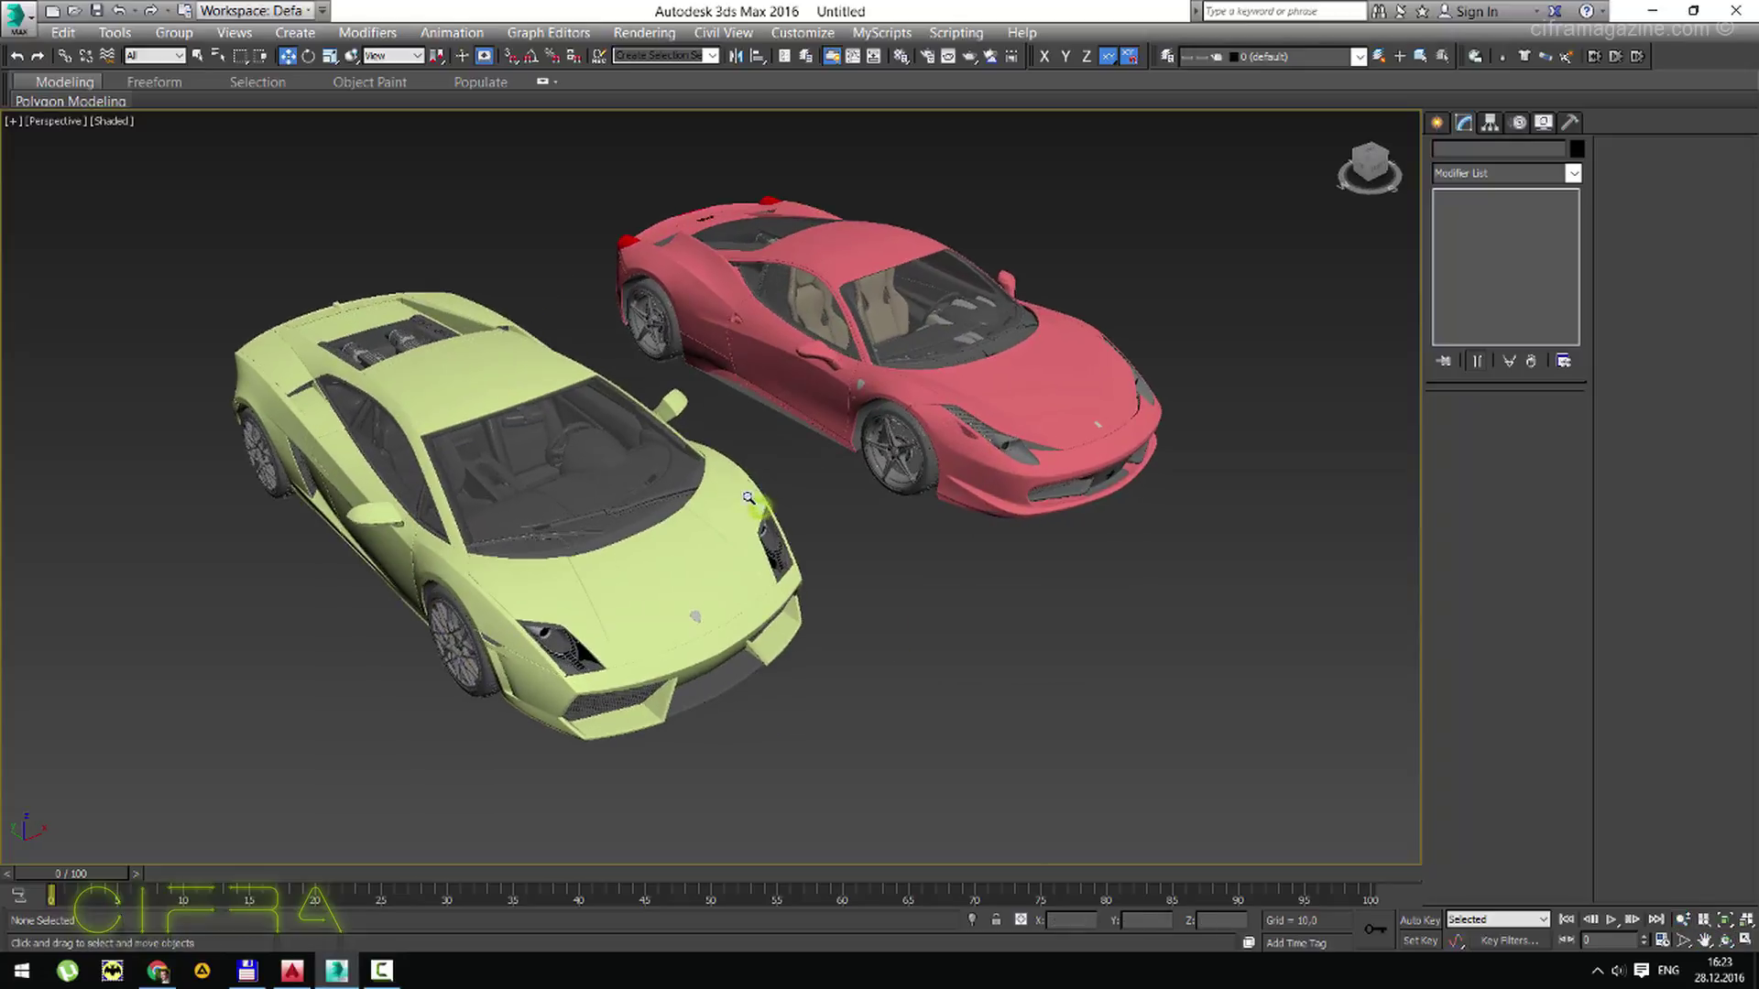
middle_click_drag(1204, 656, 1159, 664)
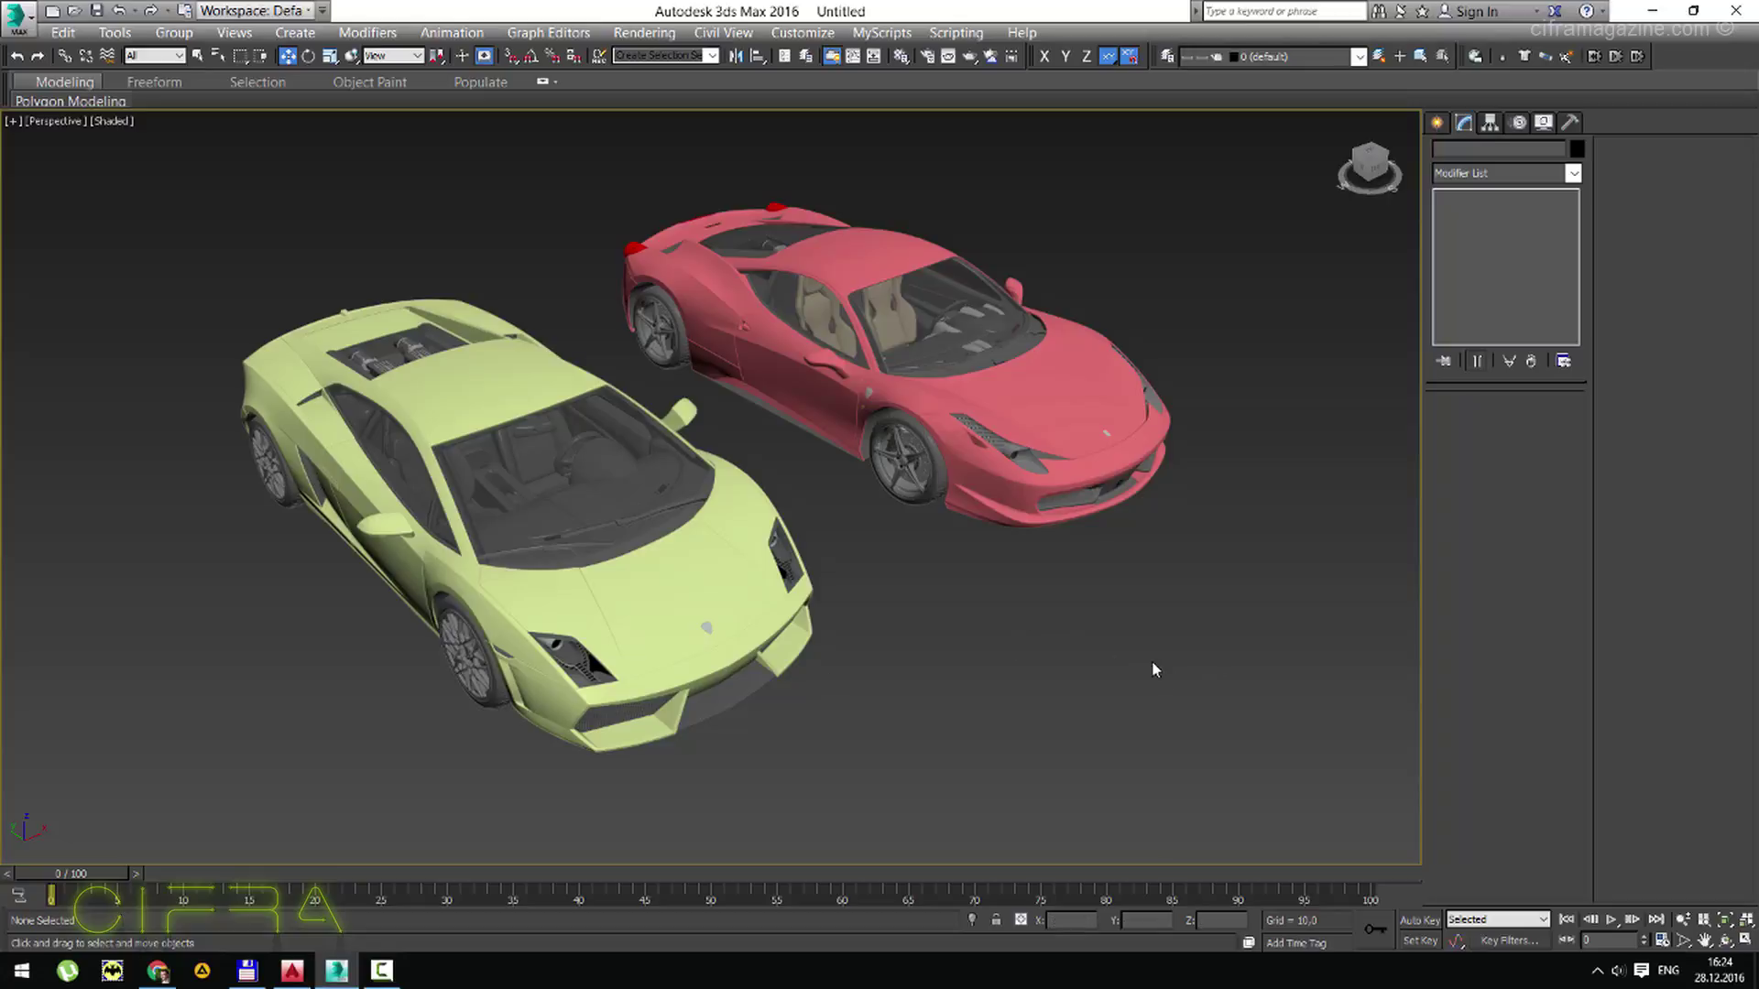
key("7")
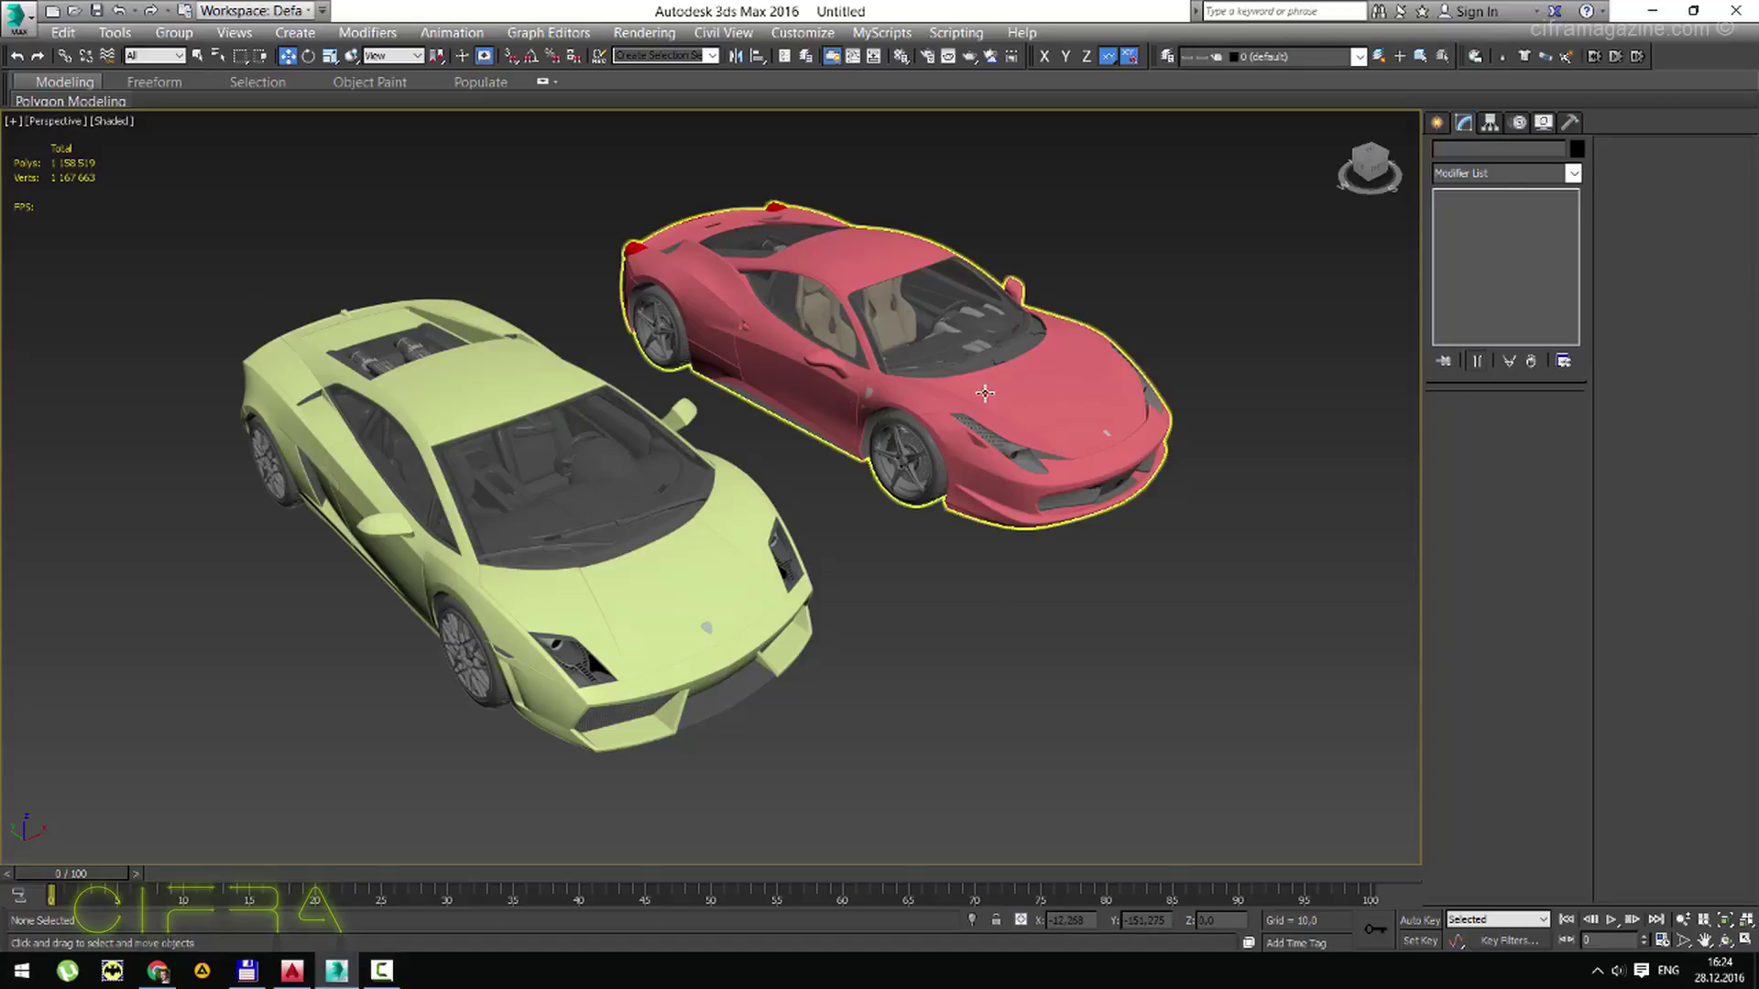
Marquee-select the Lamborghini and Ferrari car groups together.
left_click(1044, 389)
left_click(647, 570)
left_click(159, 253)
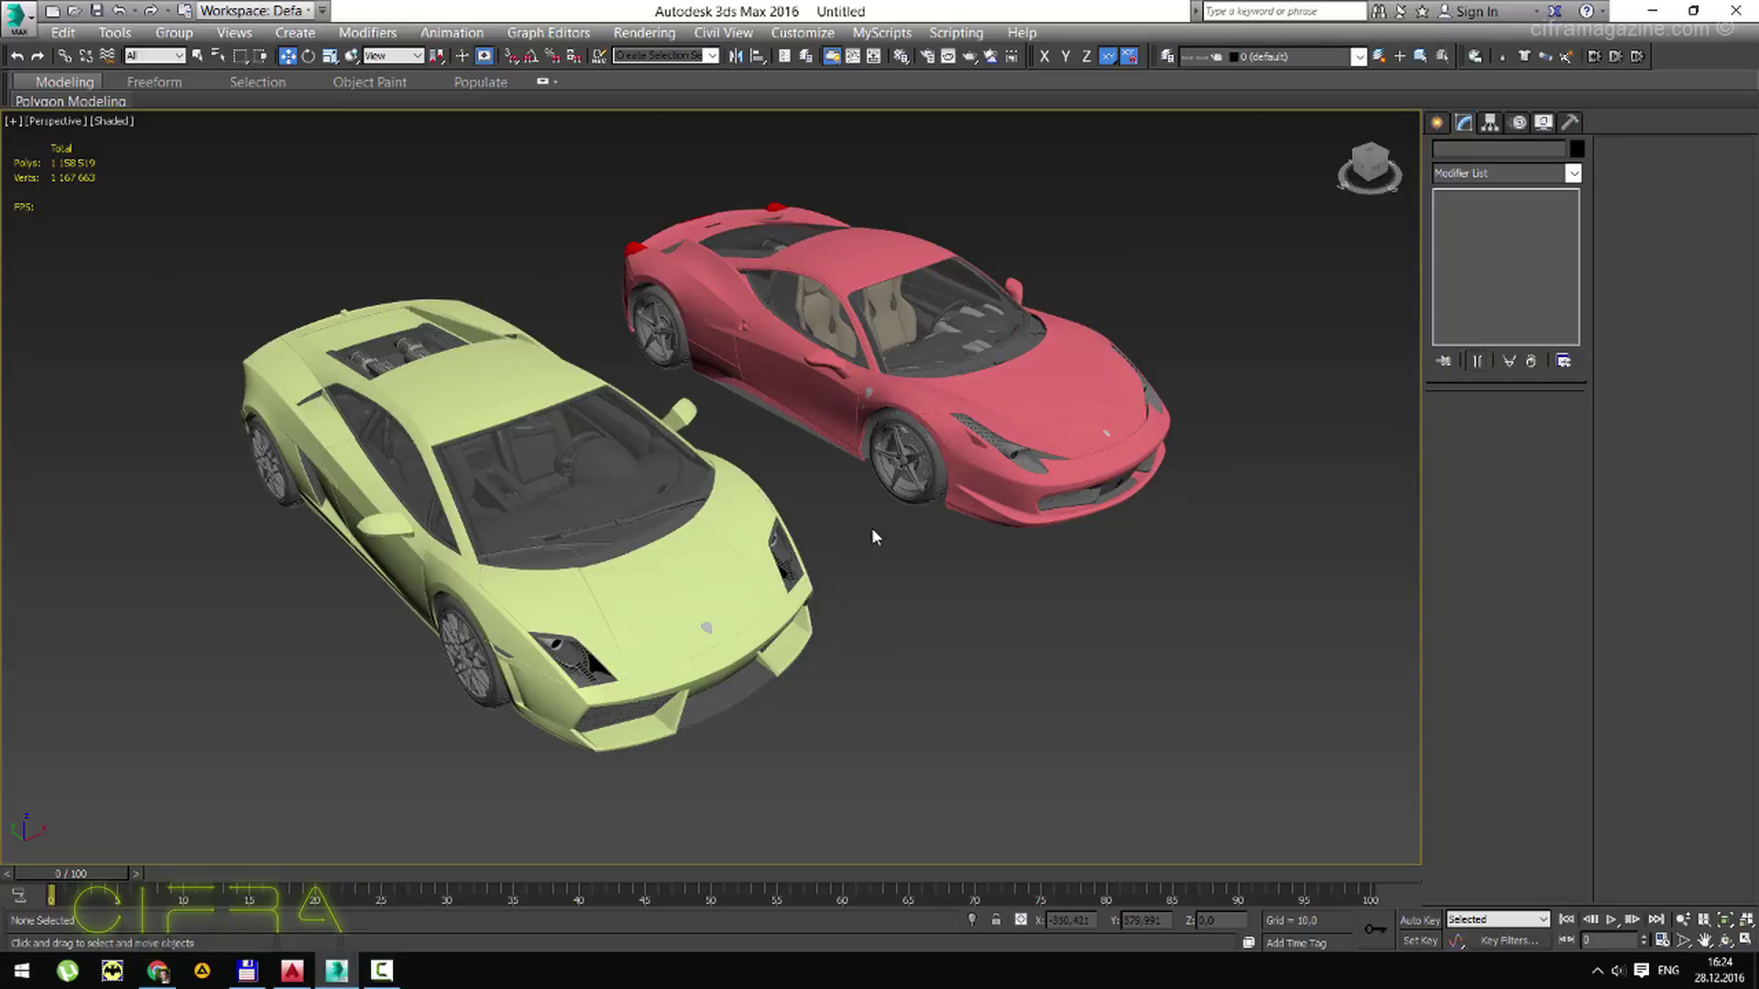
left_click_drag(871, 529, 1136, 669)
In the Top view, clone both cars upward along Y as instances, then frame all rows.
key("alt+w")
key("alt+w")
middle_click_drag(672, 311, 672, 403)
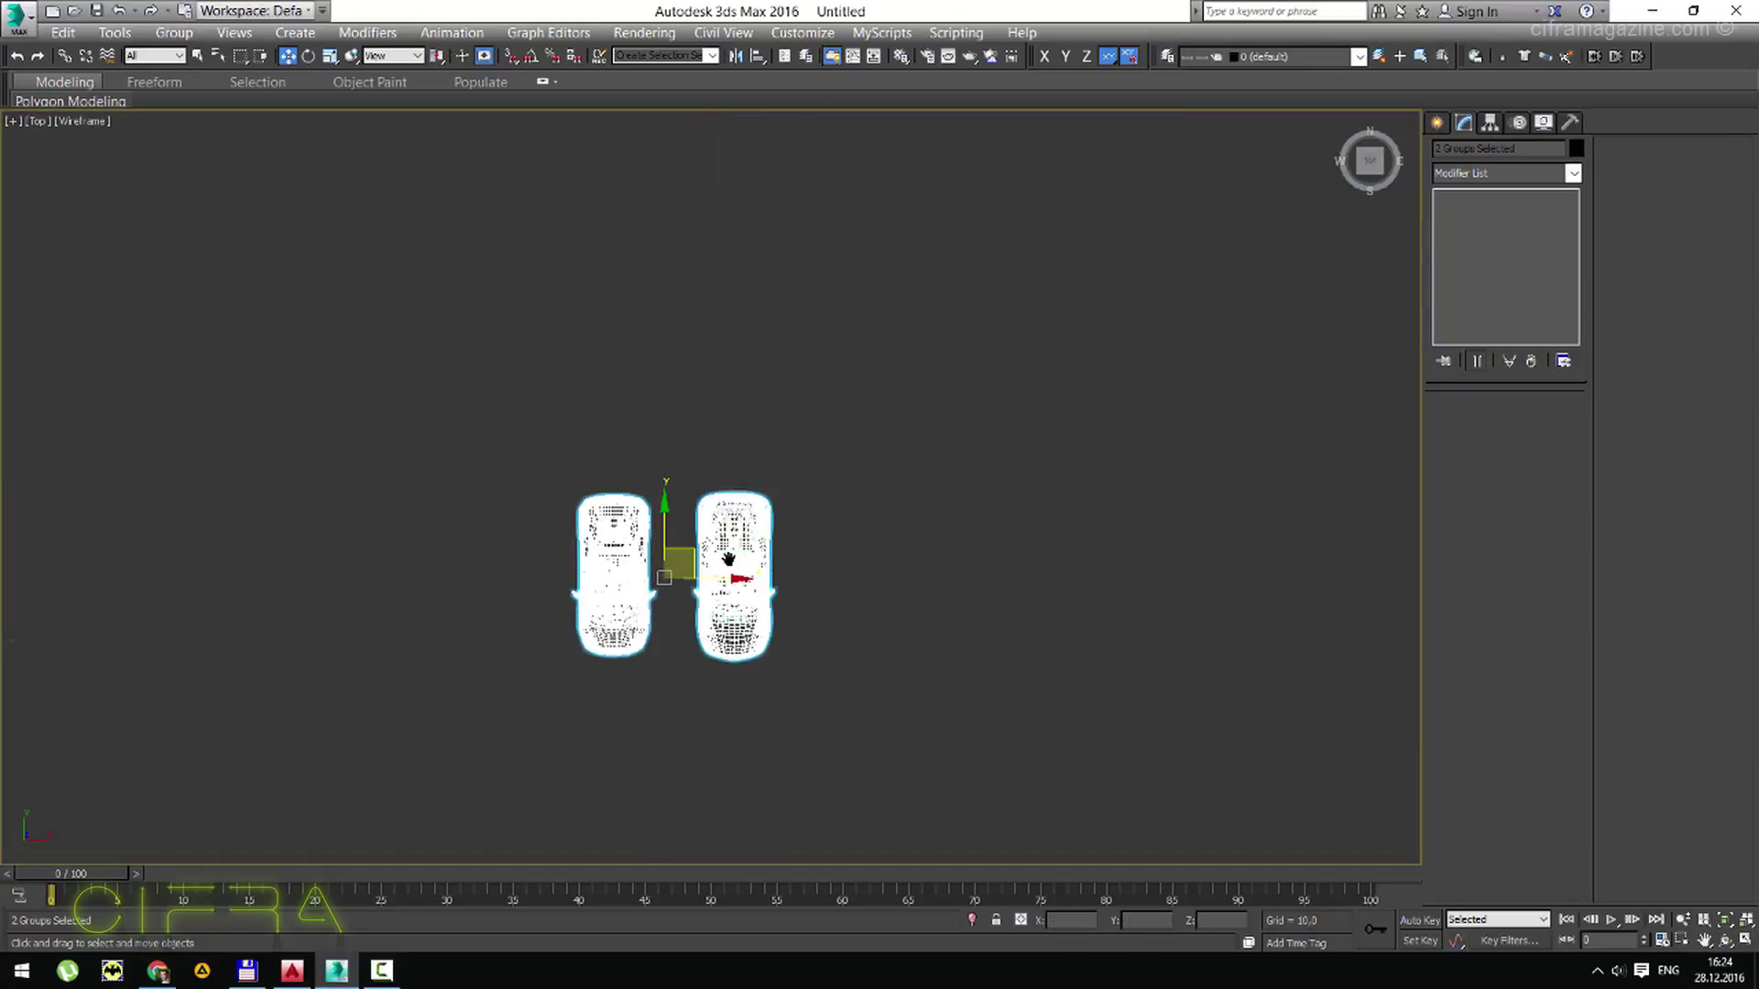
left_click_drag(672, 403, 673, 307, "shift")
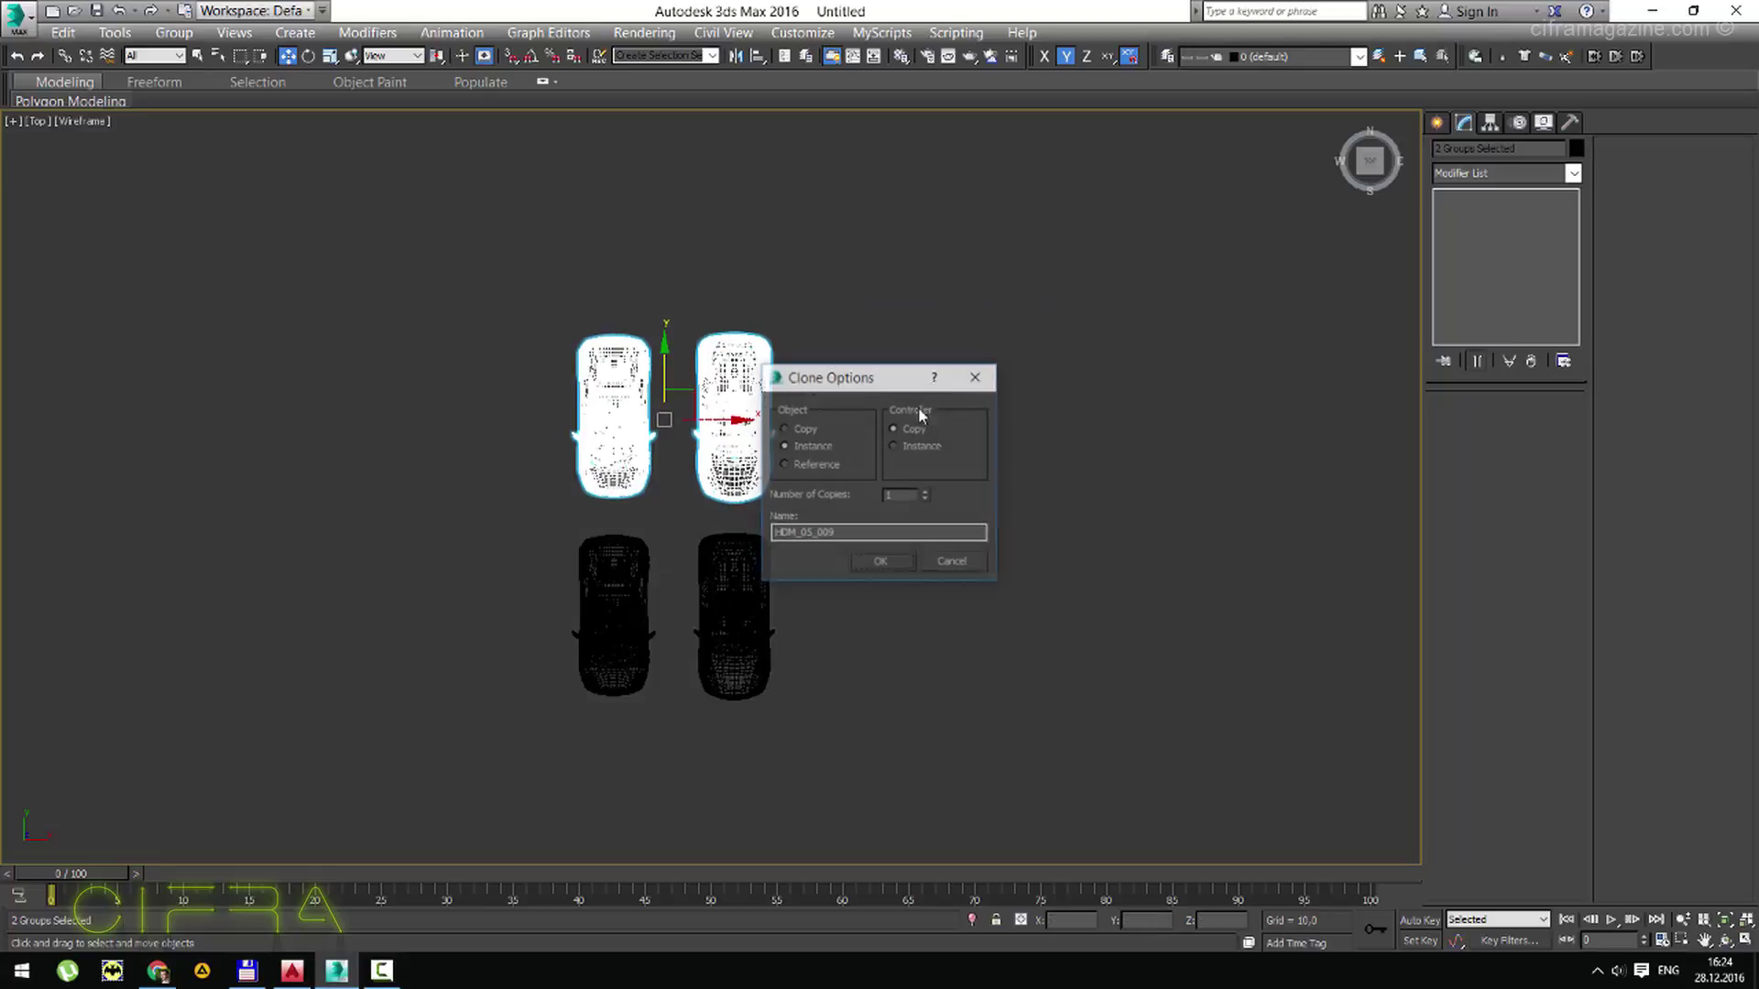
left_click(880, 562)
left_click(943, 592)
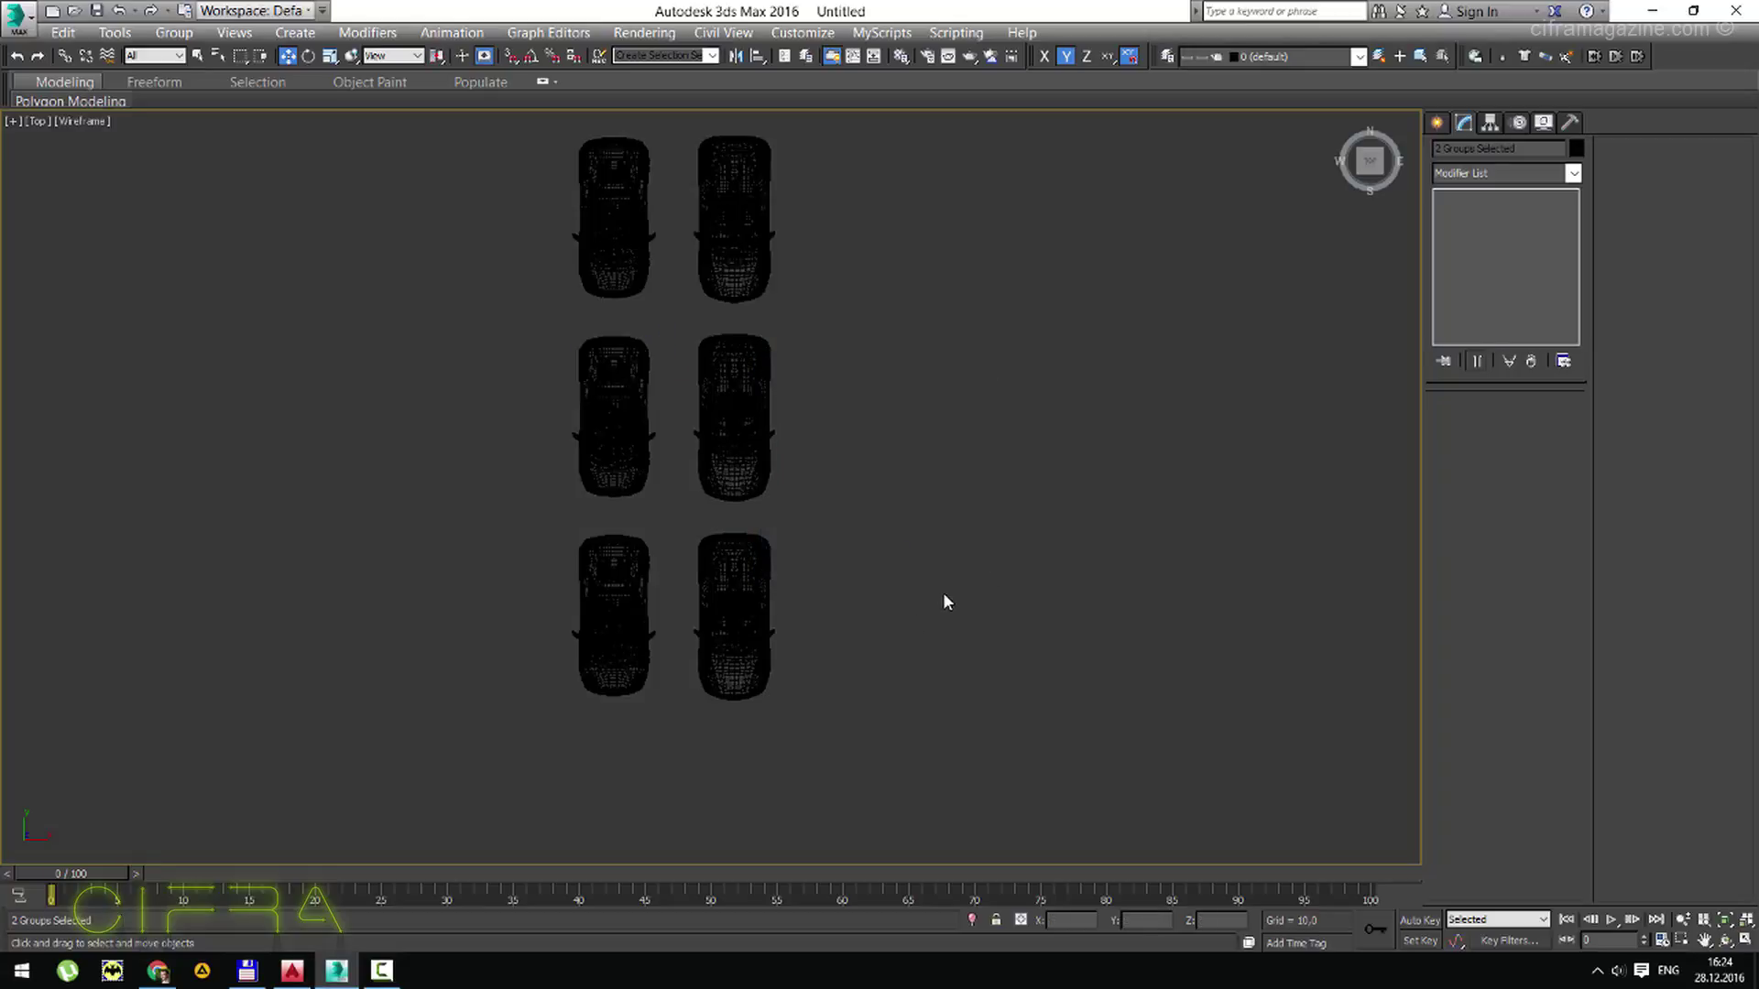
middle_click(942, 591)
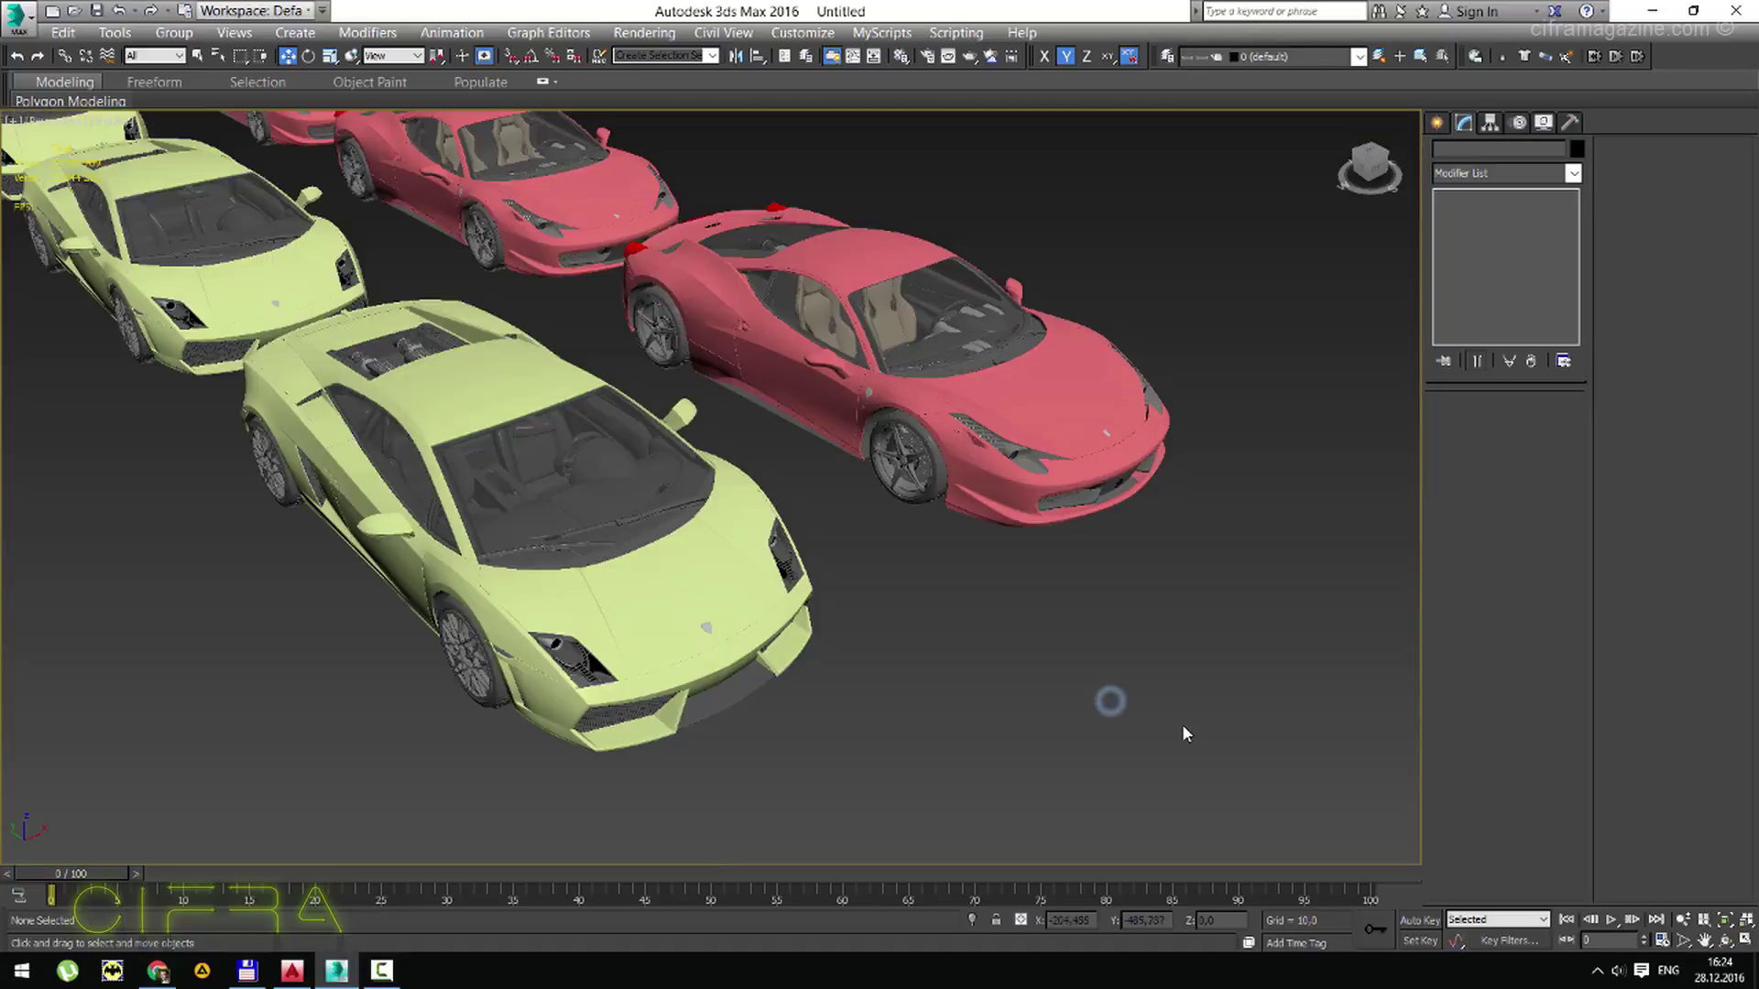
Pan and zoom the Perspective view out to see the full car rows.
left_click_drag(515, 372, 424, 381)
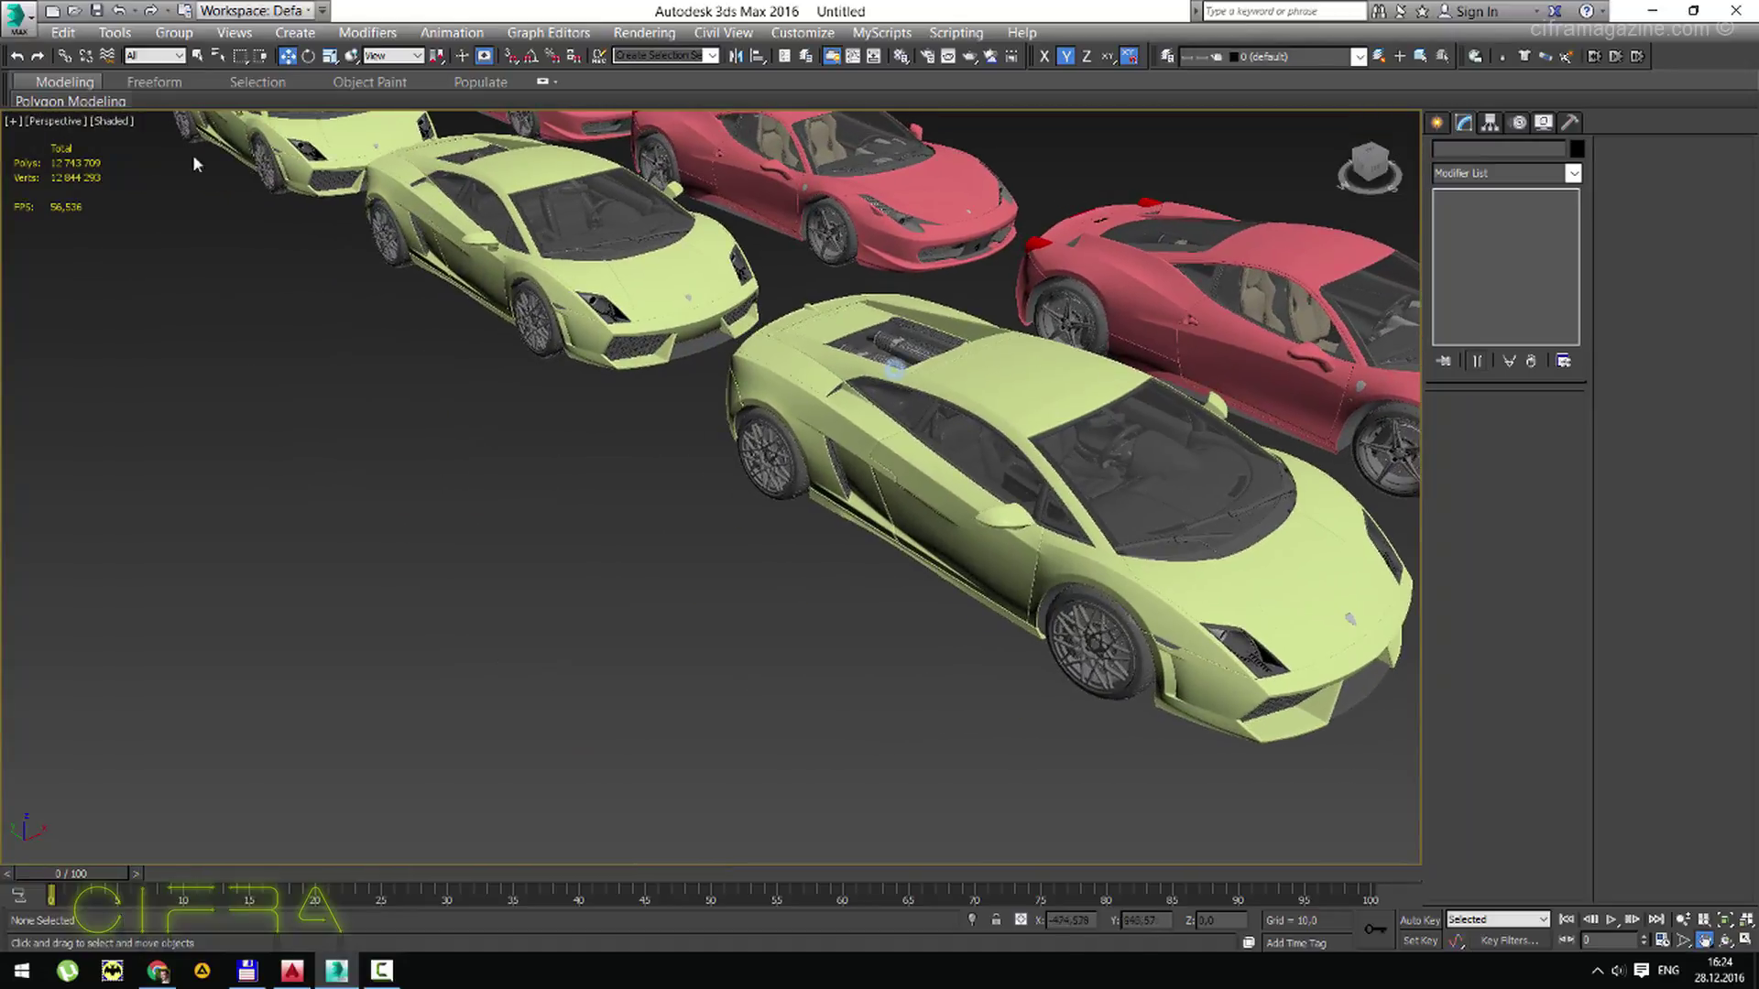
right_click(192, 160)
scroll(656, 684, "down", 10)
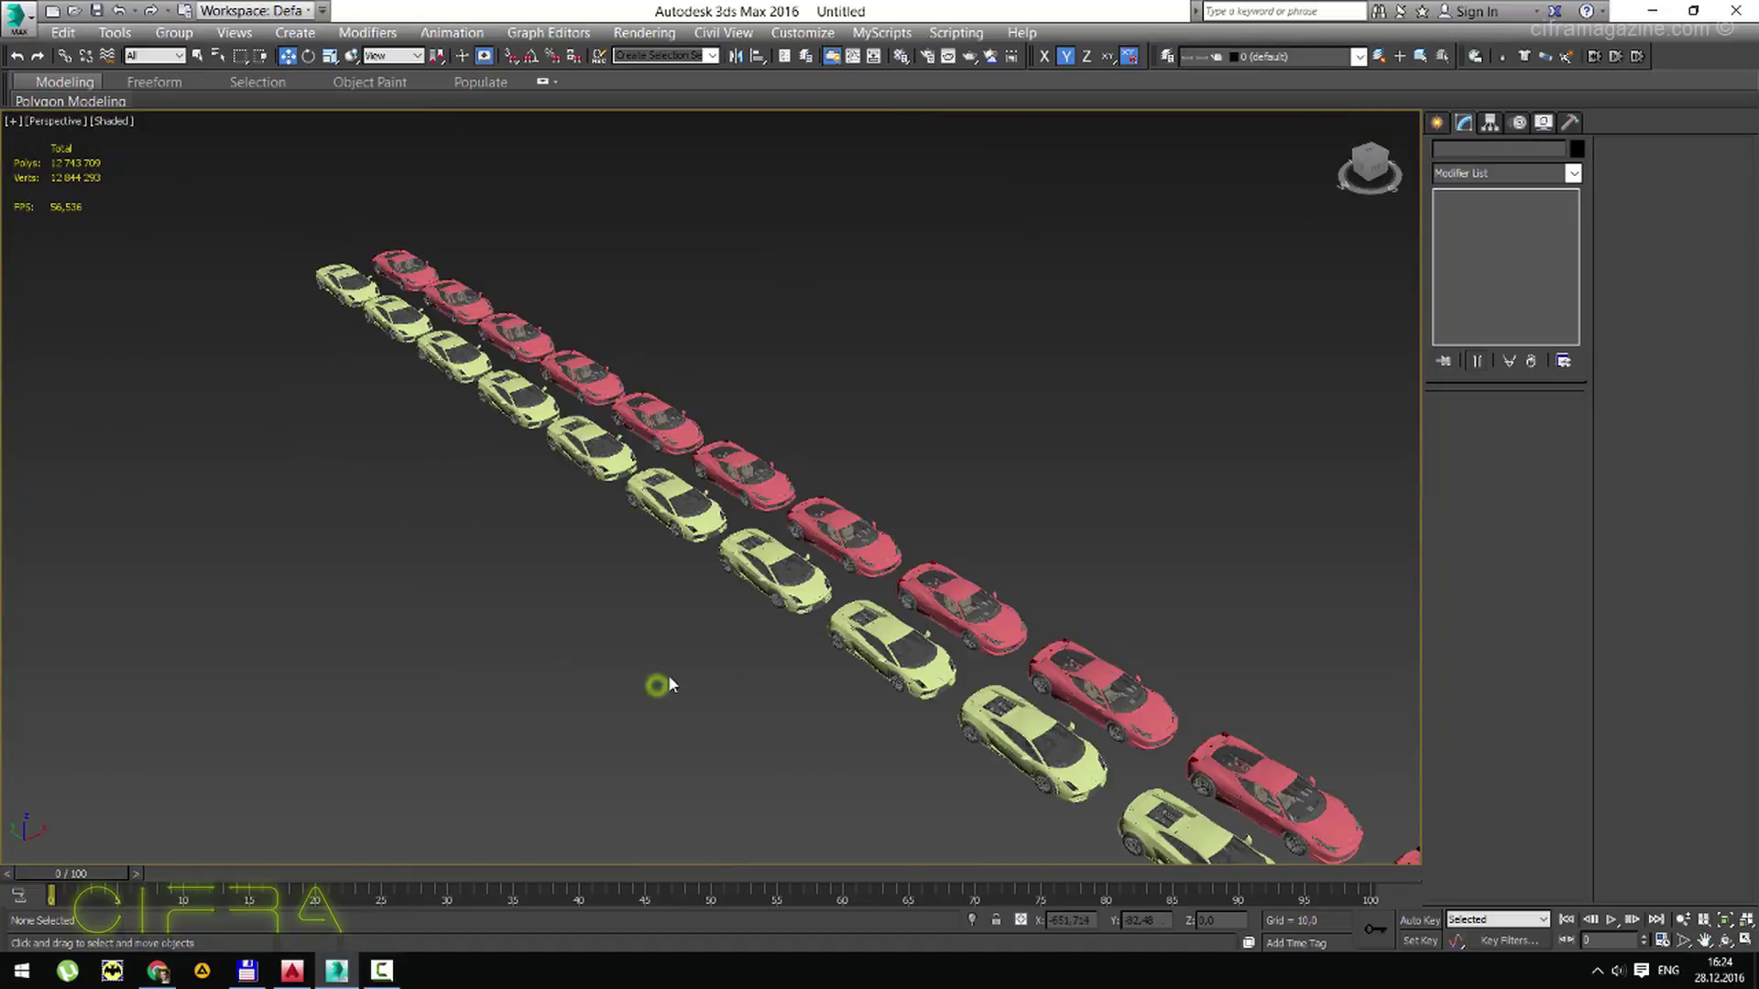
key("alt+z")
scroll(705, 495, "down", 3)
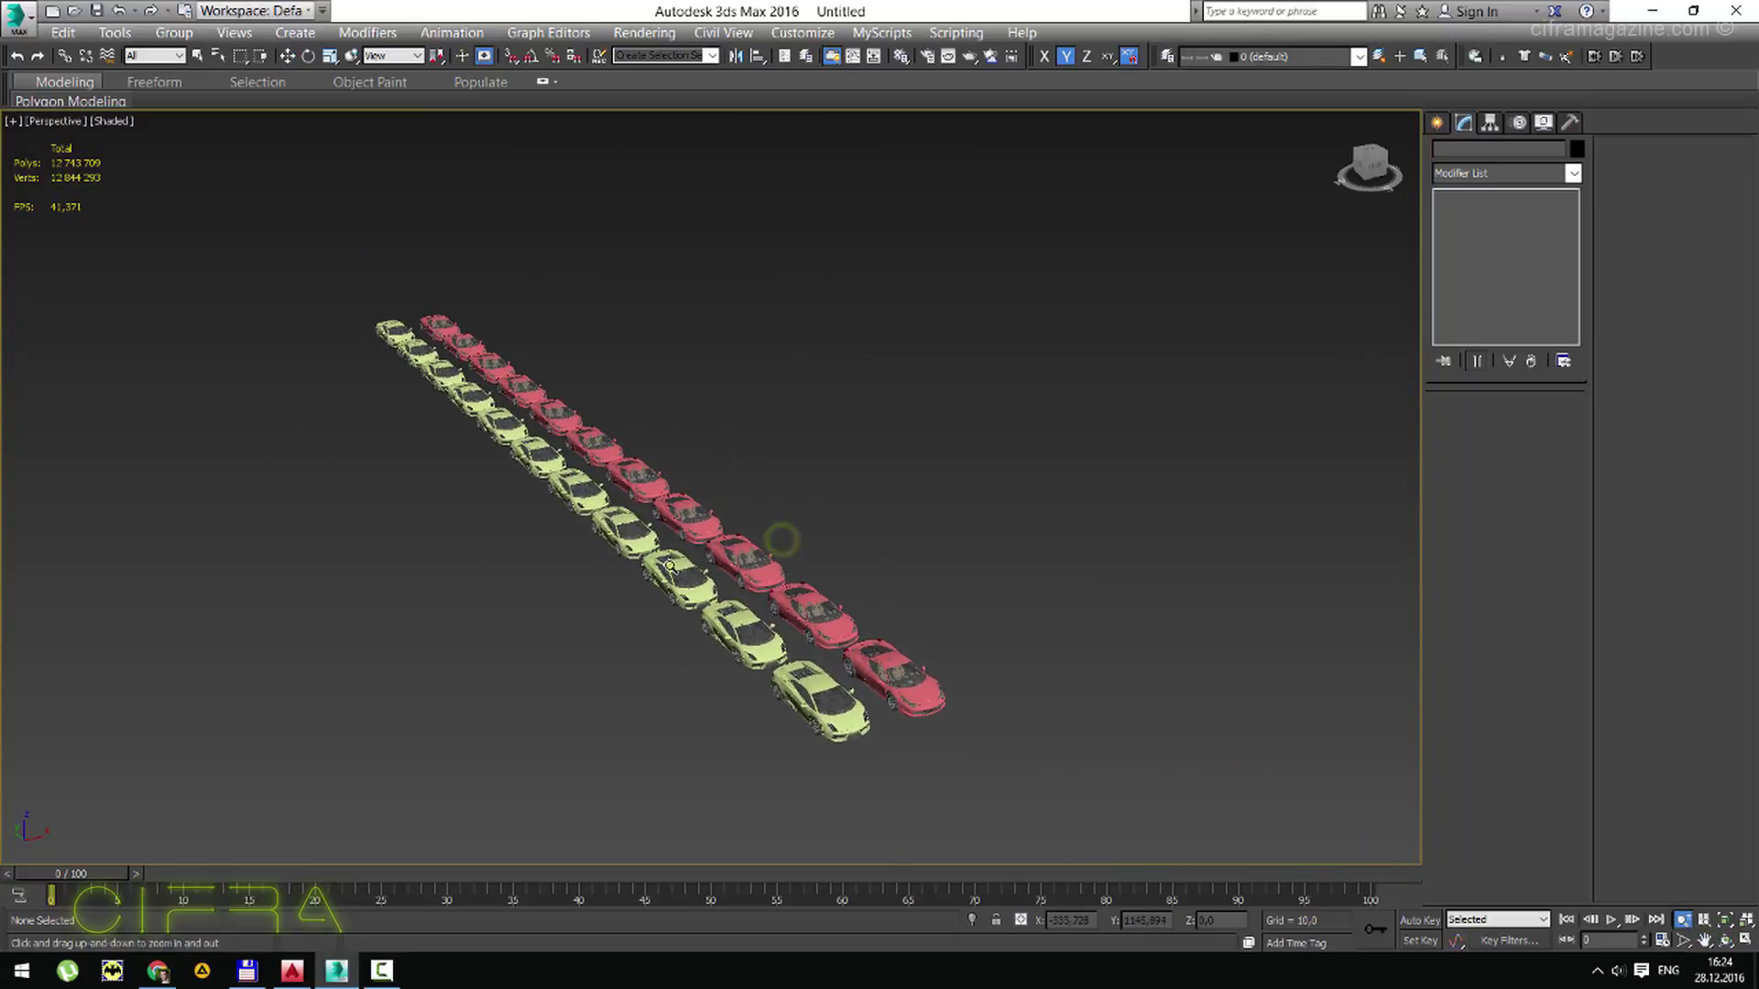
scroll(700, 495, "up", 2)
key("ctrl+p")
right_click(696, 496)
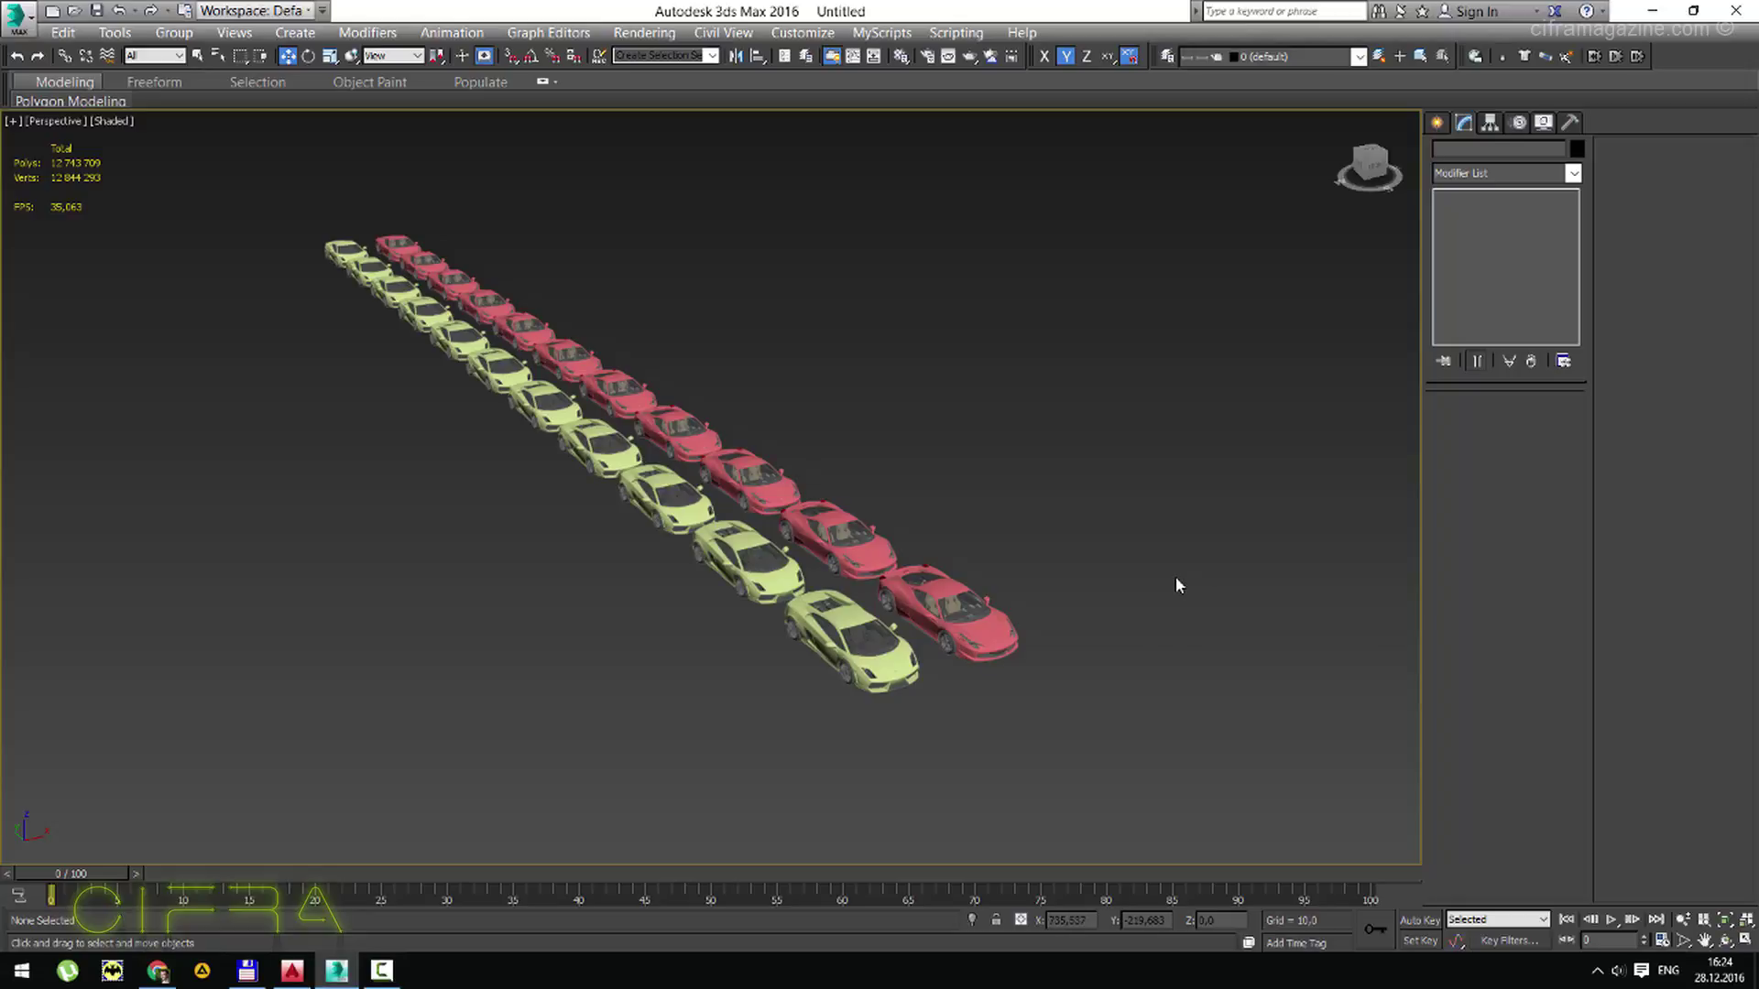
Orbit the rows into a diagonal strip and marquee-select all 22 car groups.
key("alt+z")
mouse_move(892, 660)
left_mouse_down()
mouse_move(895, 613)
mouse_move(624, 451)
mouse_move(675, 545)
mouse_move(707, 391)
left_mouse_up()
right_click(895, 612)
key("ctrl+r")
scroll(707, 391, "down", 5)
mouse_move(668, 577)
left_mouse_down()
mouse_move(738, 354)
mouse_move(601, 432)
left_mouse_up()
mouse_move(601, 432)
middle_mouse_down()
mouse_move(635, 438)
mouse_move(644, 404)
middle_mouse_up()
left_click_drag(854, 667, 385, 246)
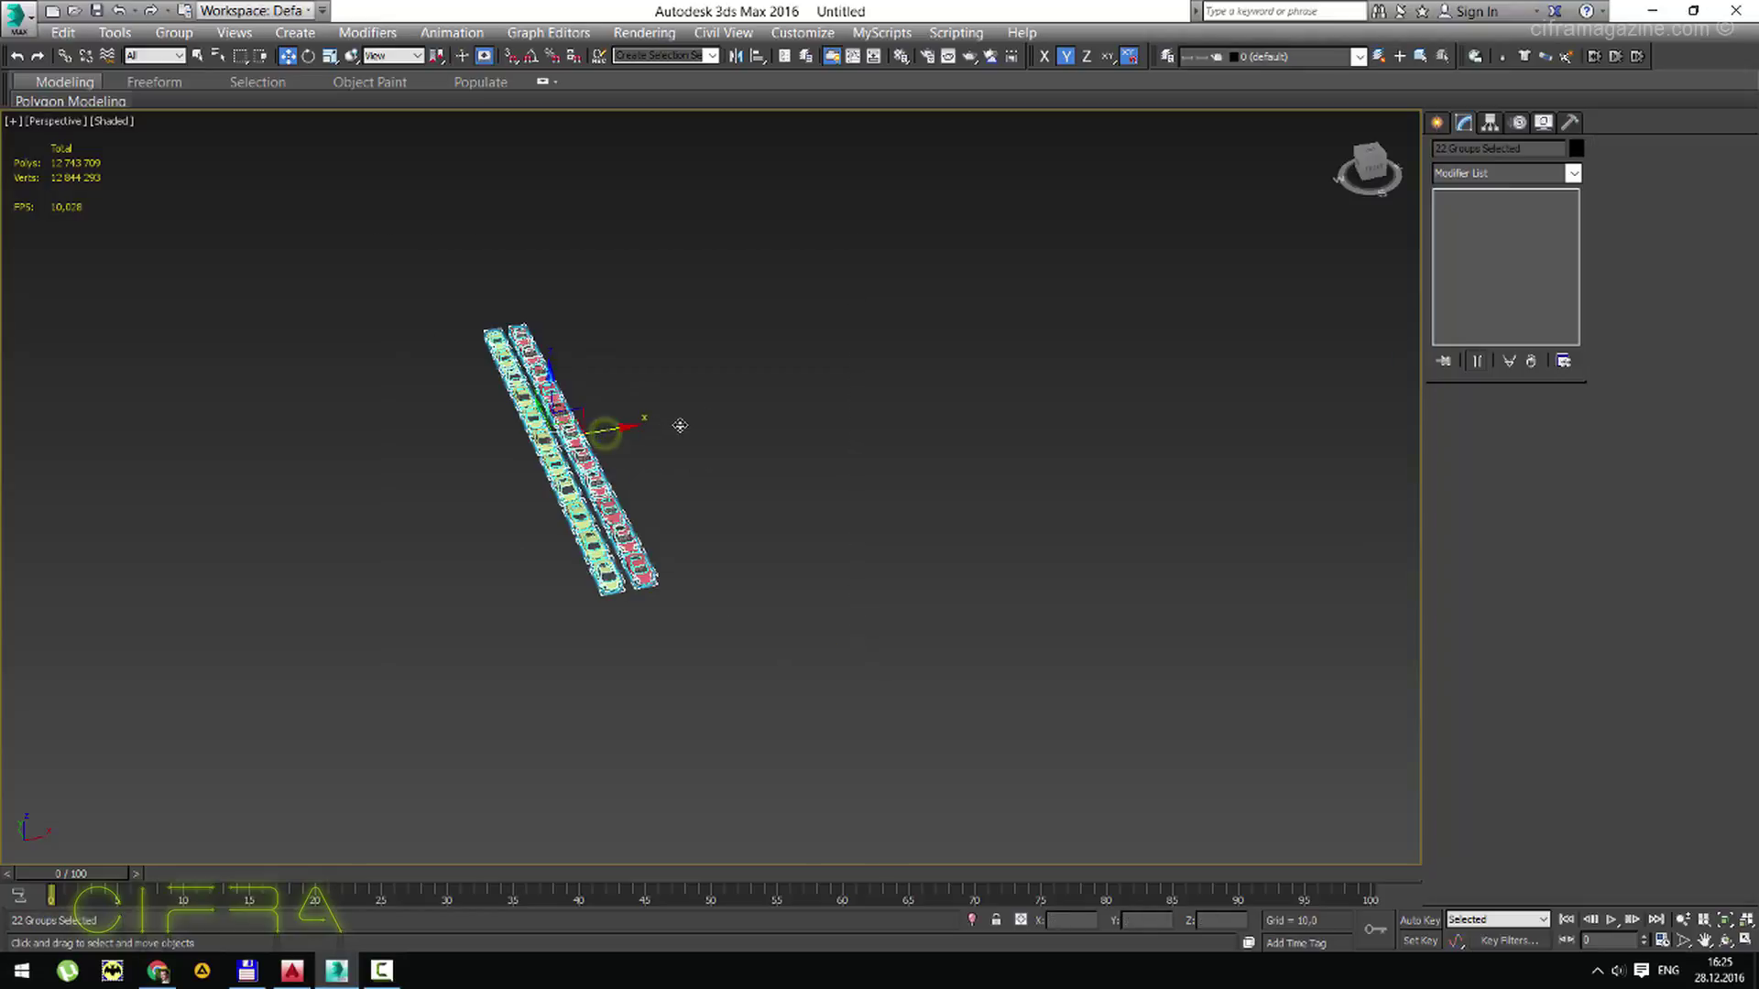
Shift-drag the selected rows along X as instances, filling a grid of red and yellow rows.
left_click_drag(619, 427, 680, 424, "shift")
key("F5")
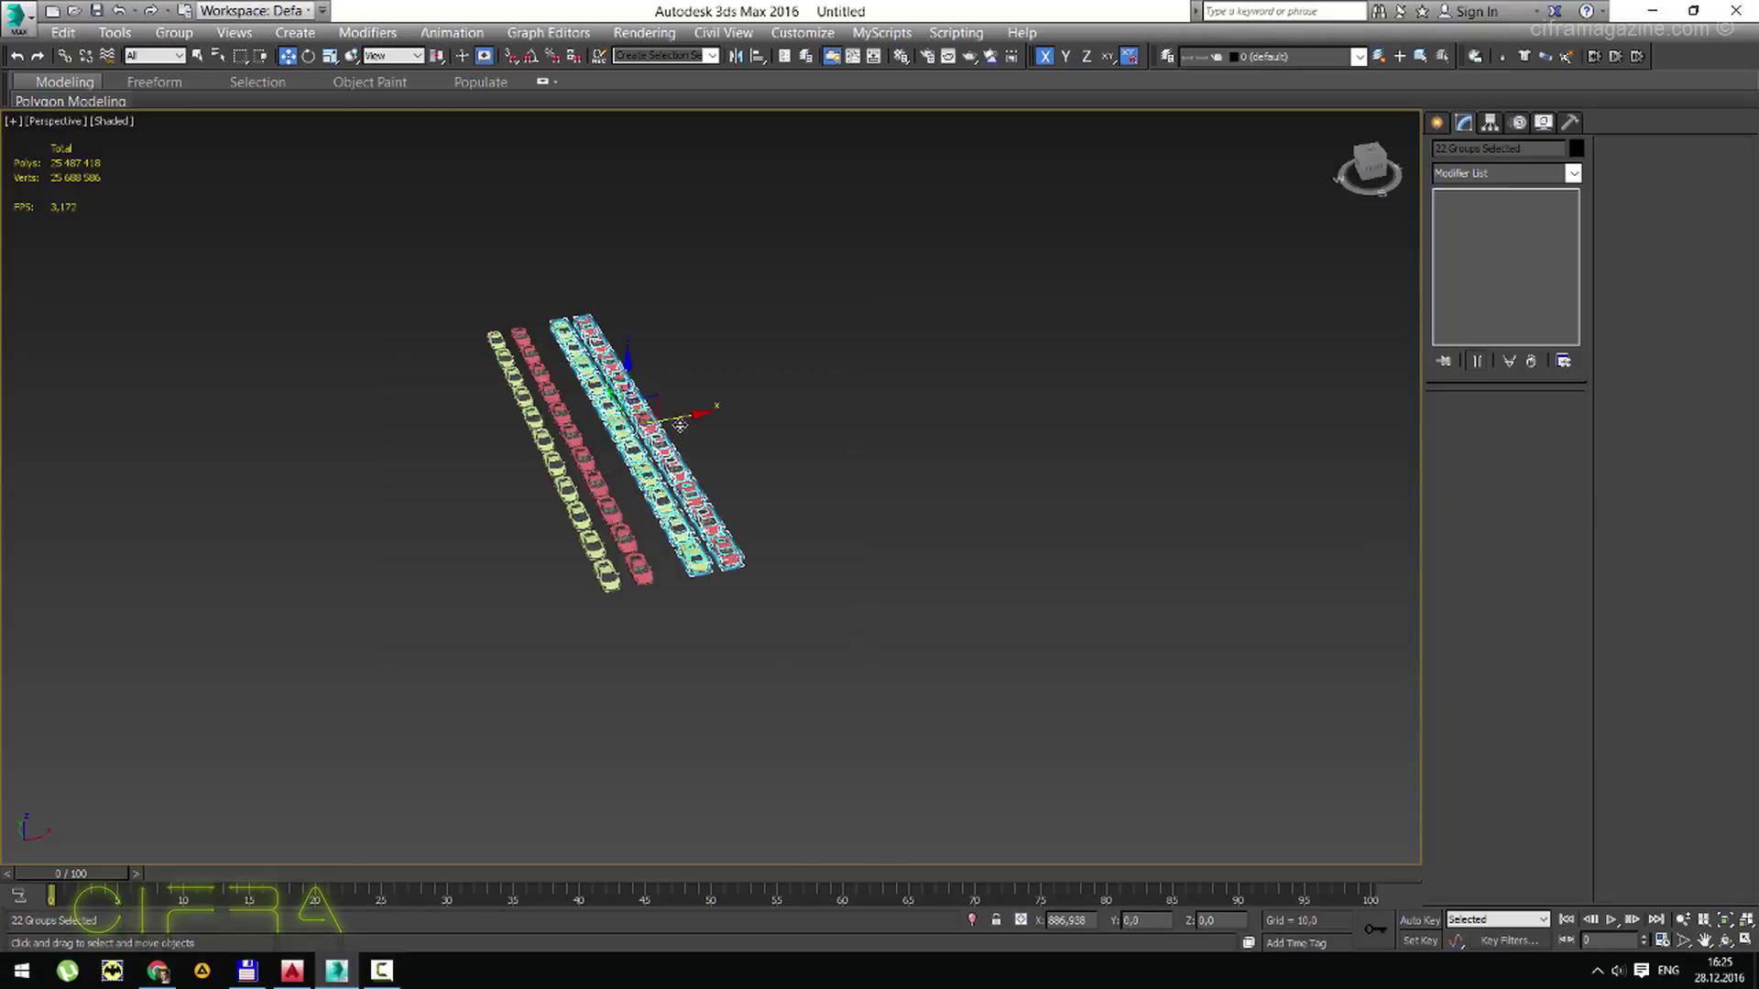
double_click(906, 494)
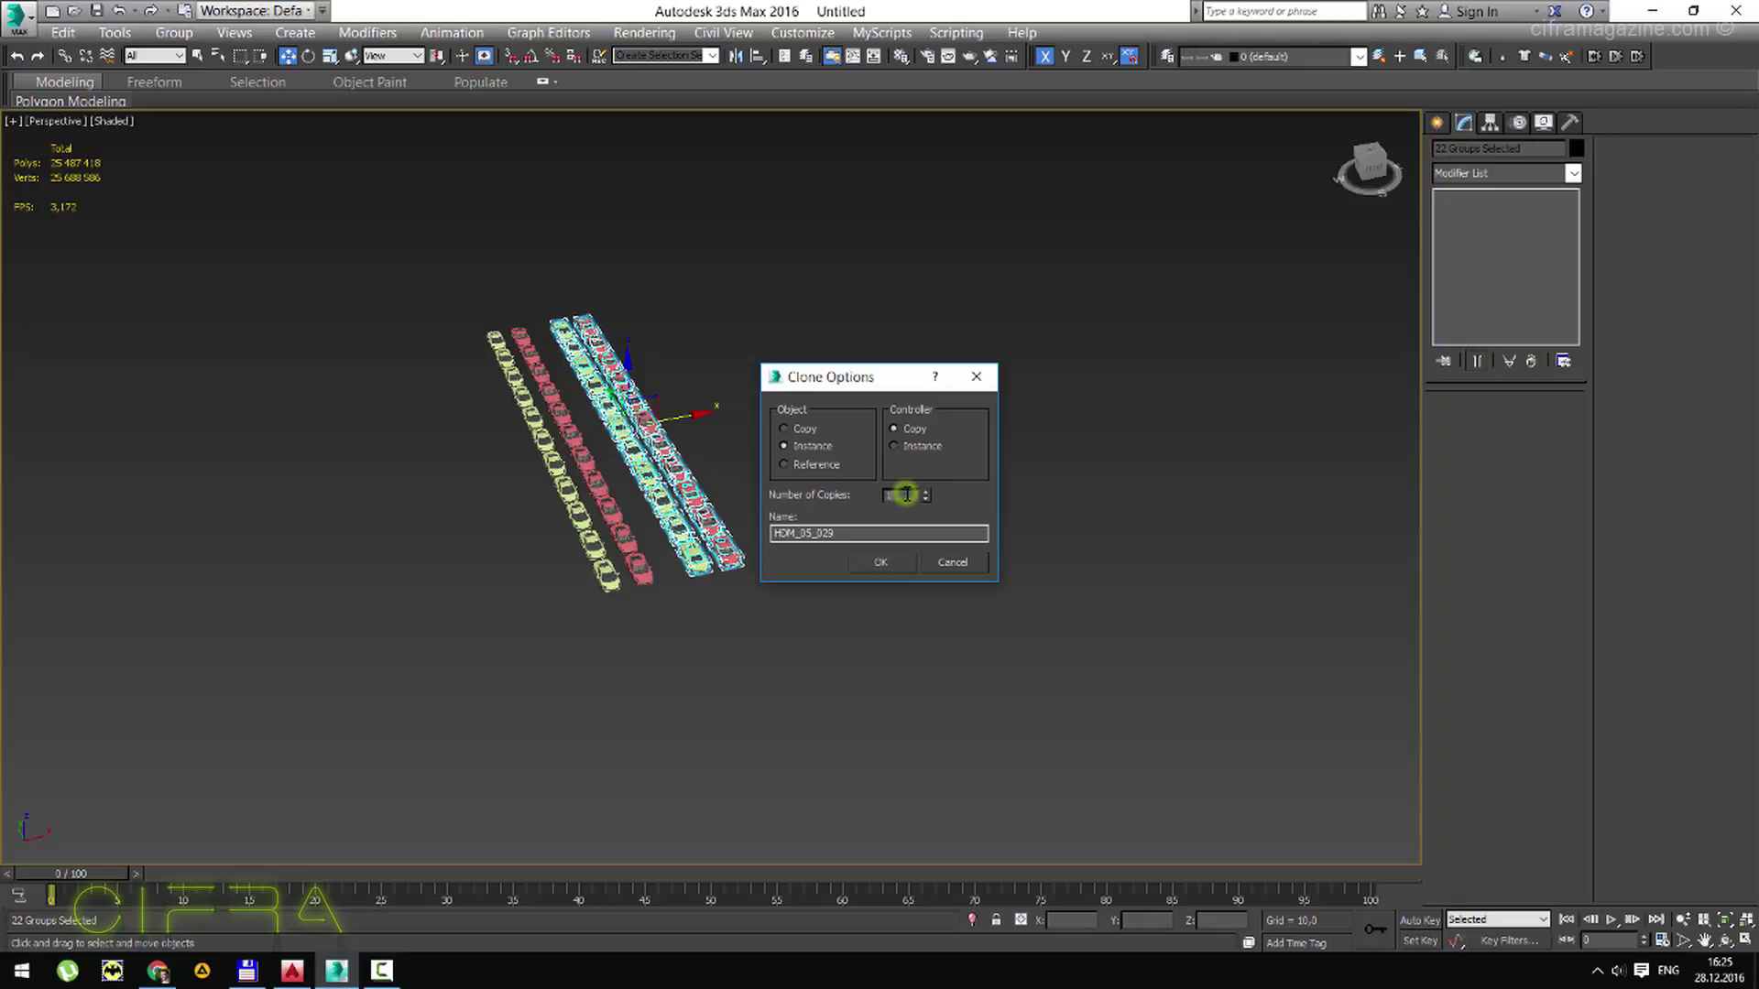
left_click(880, 561)
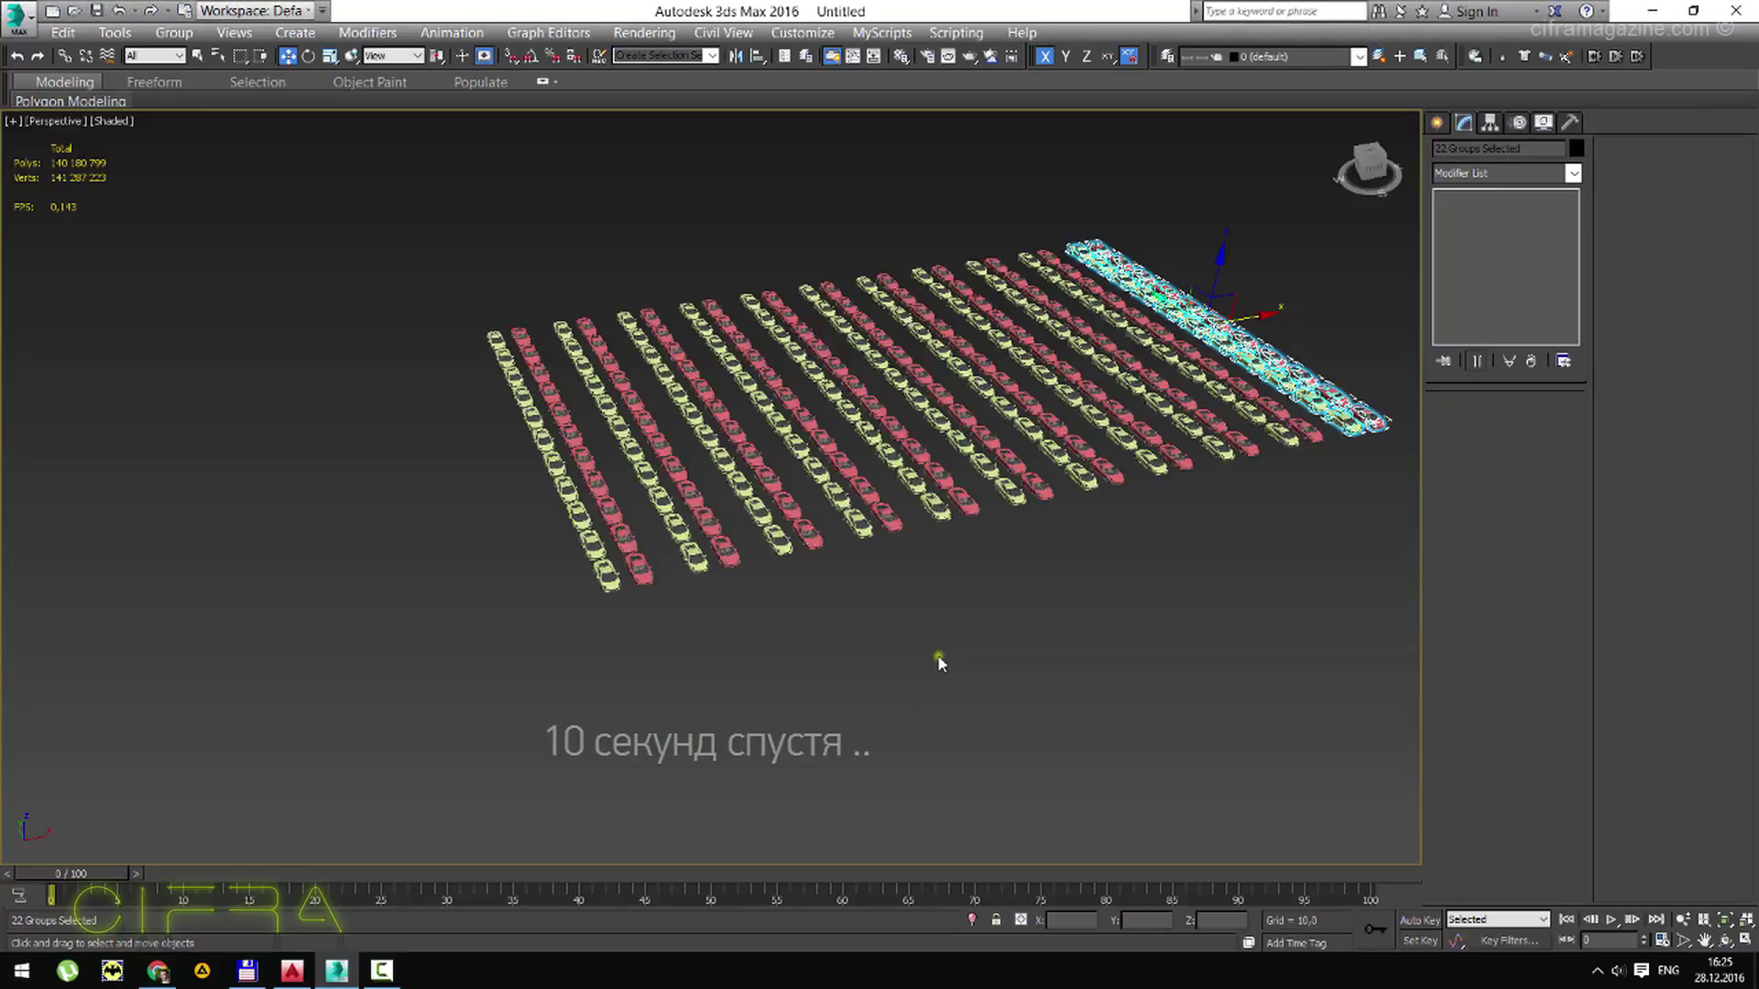
Deselect, then orbit and pan around the whole car grid to inspect it.
left_click(927, 661)
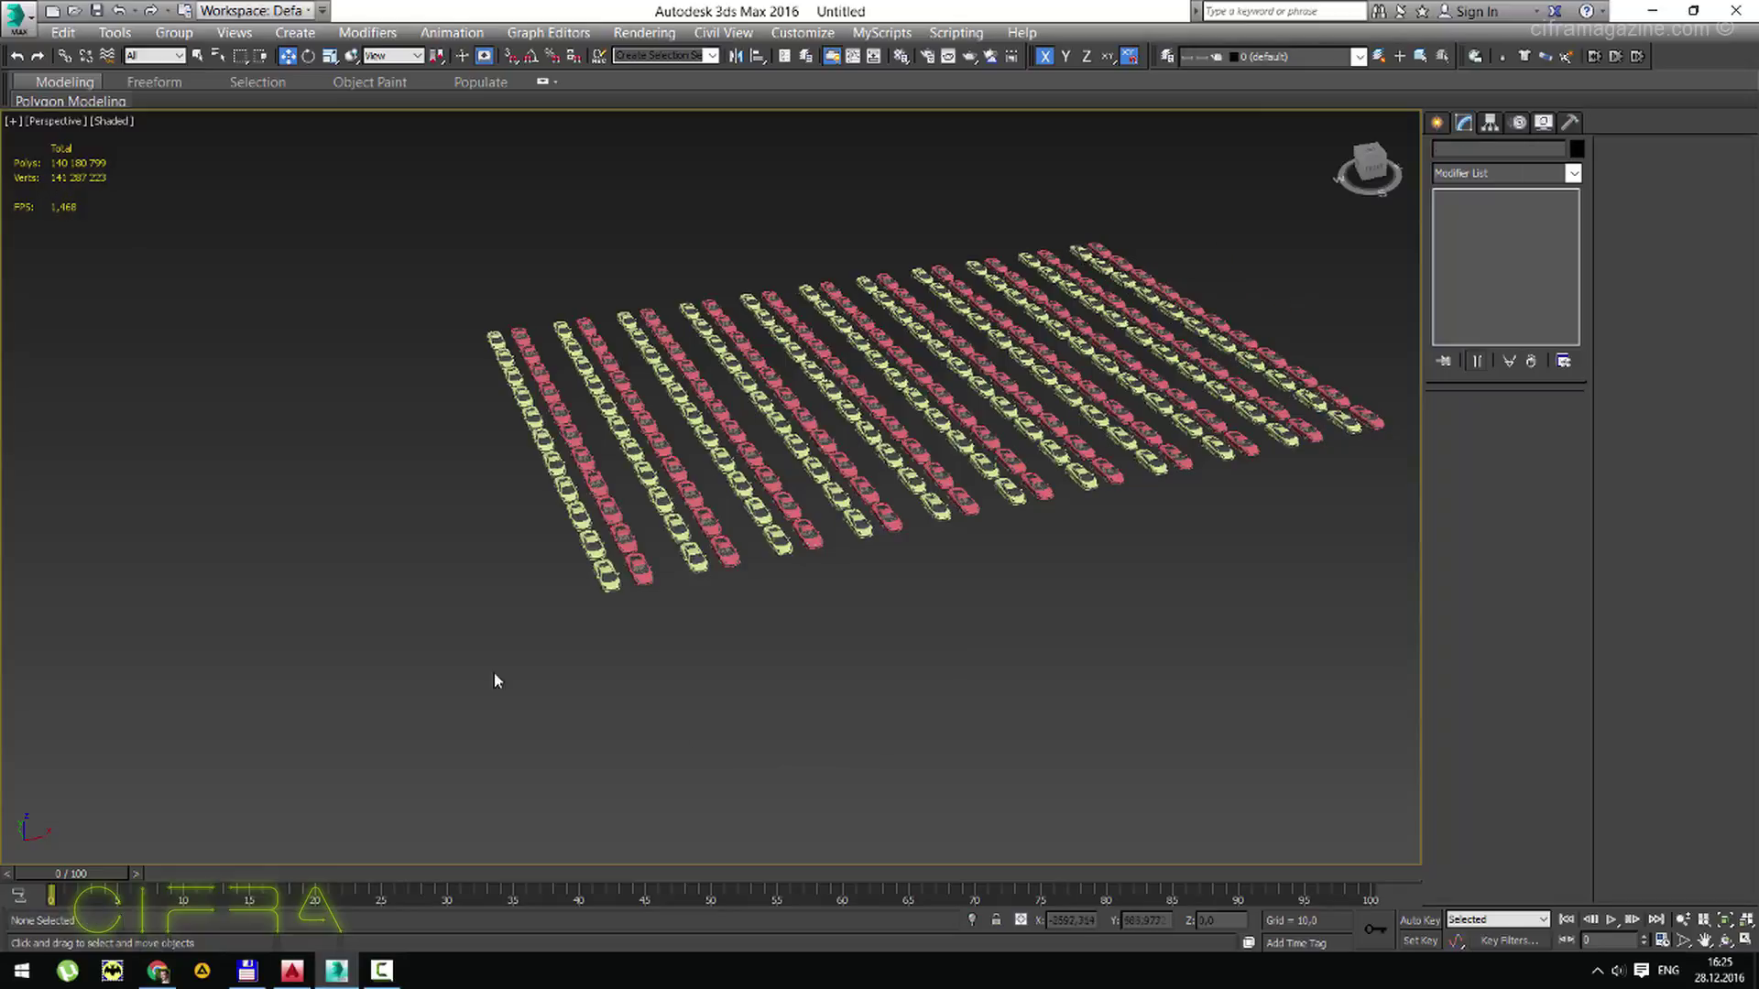
middle_click_drag(747, 577, 814, 586, "alt")
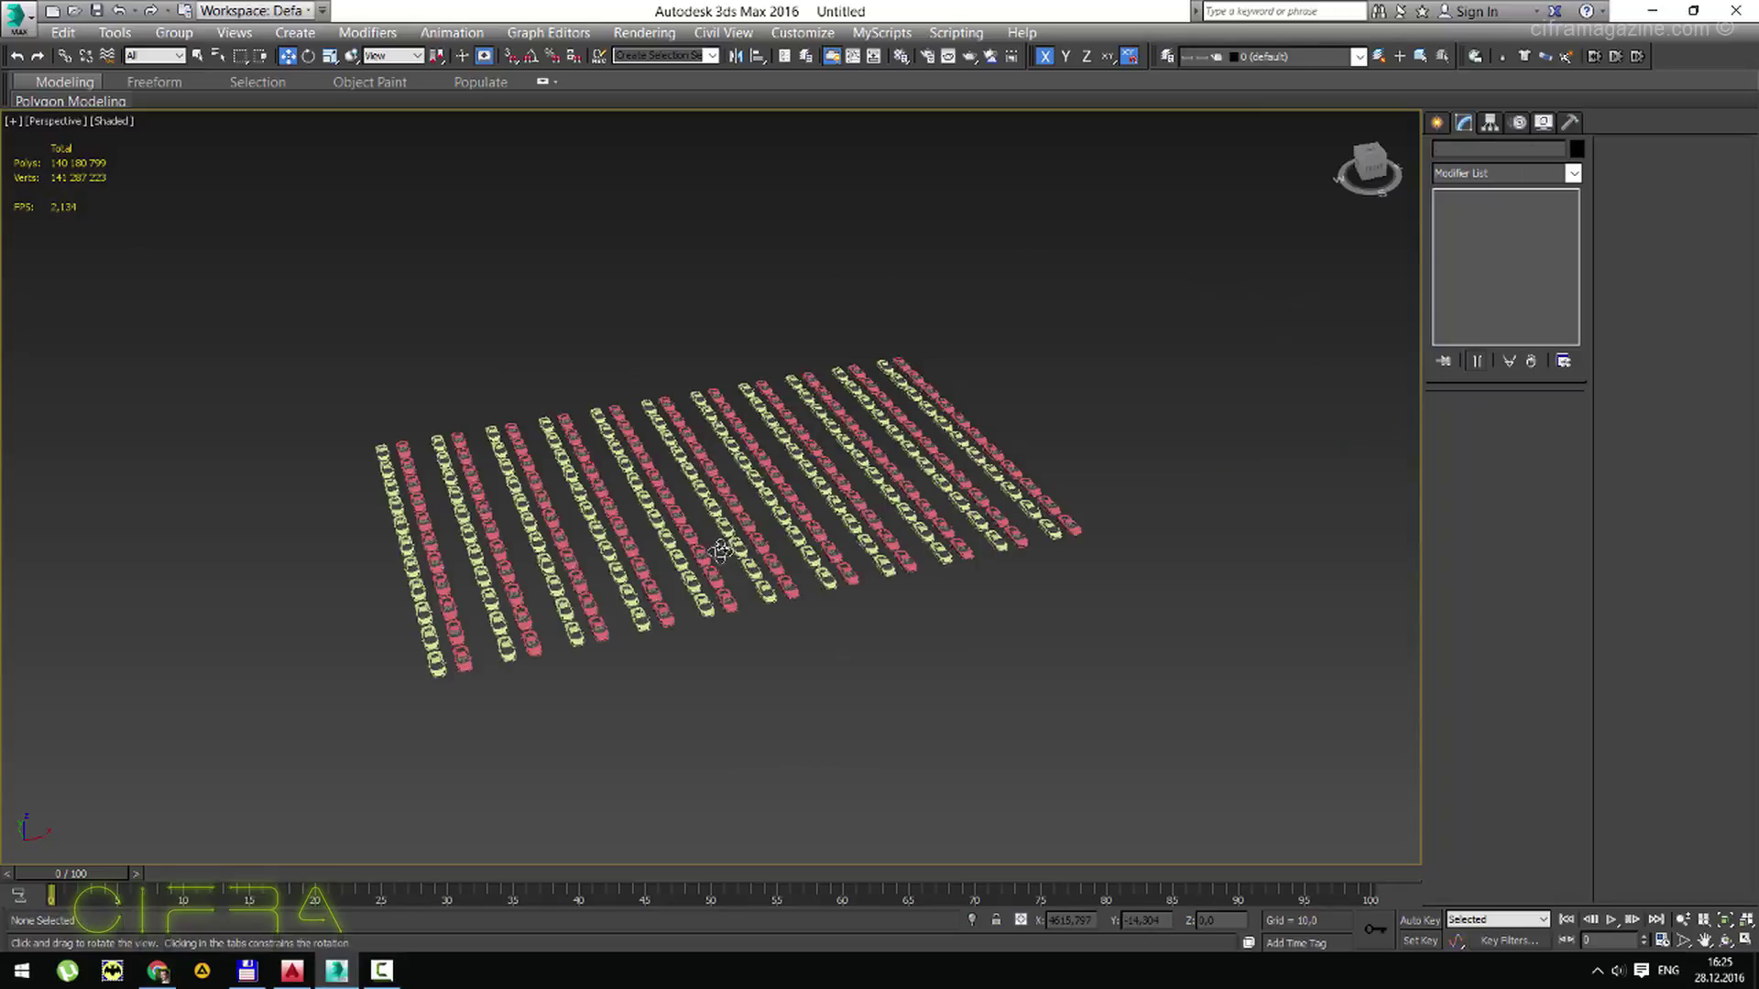
middle_click_drag(691, 547, 829, 515, "alt")
mouse_move(830, 515)
left_mouse_down()
mouse_move(914, 483)
mouse_move(786, 561)
mouse_move(685, 501)
mouse_move(699, 549)
mouse_move(598, 632)
left_mouse_up()
middle_click_drag(599, 632, 712, 564)
left_click_drag(713, 563, 693, 563)
key("w")
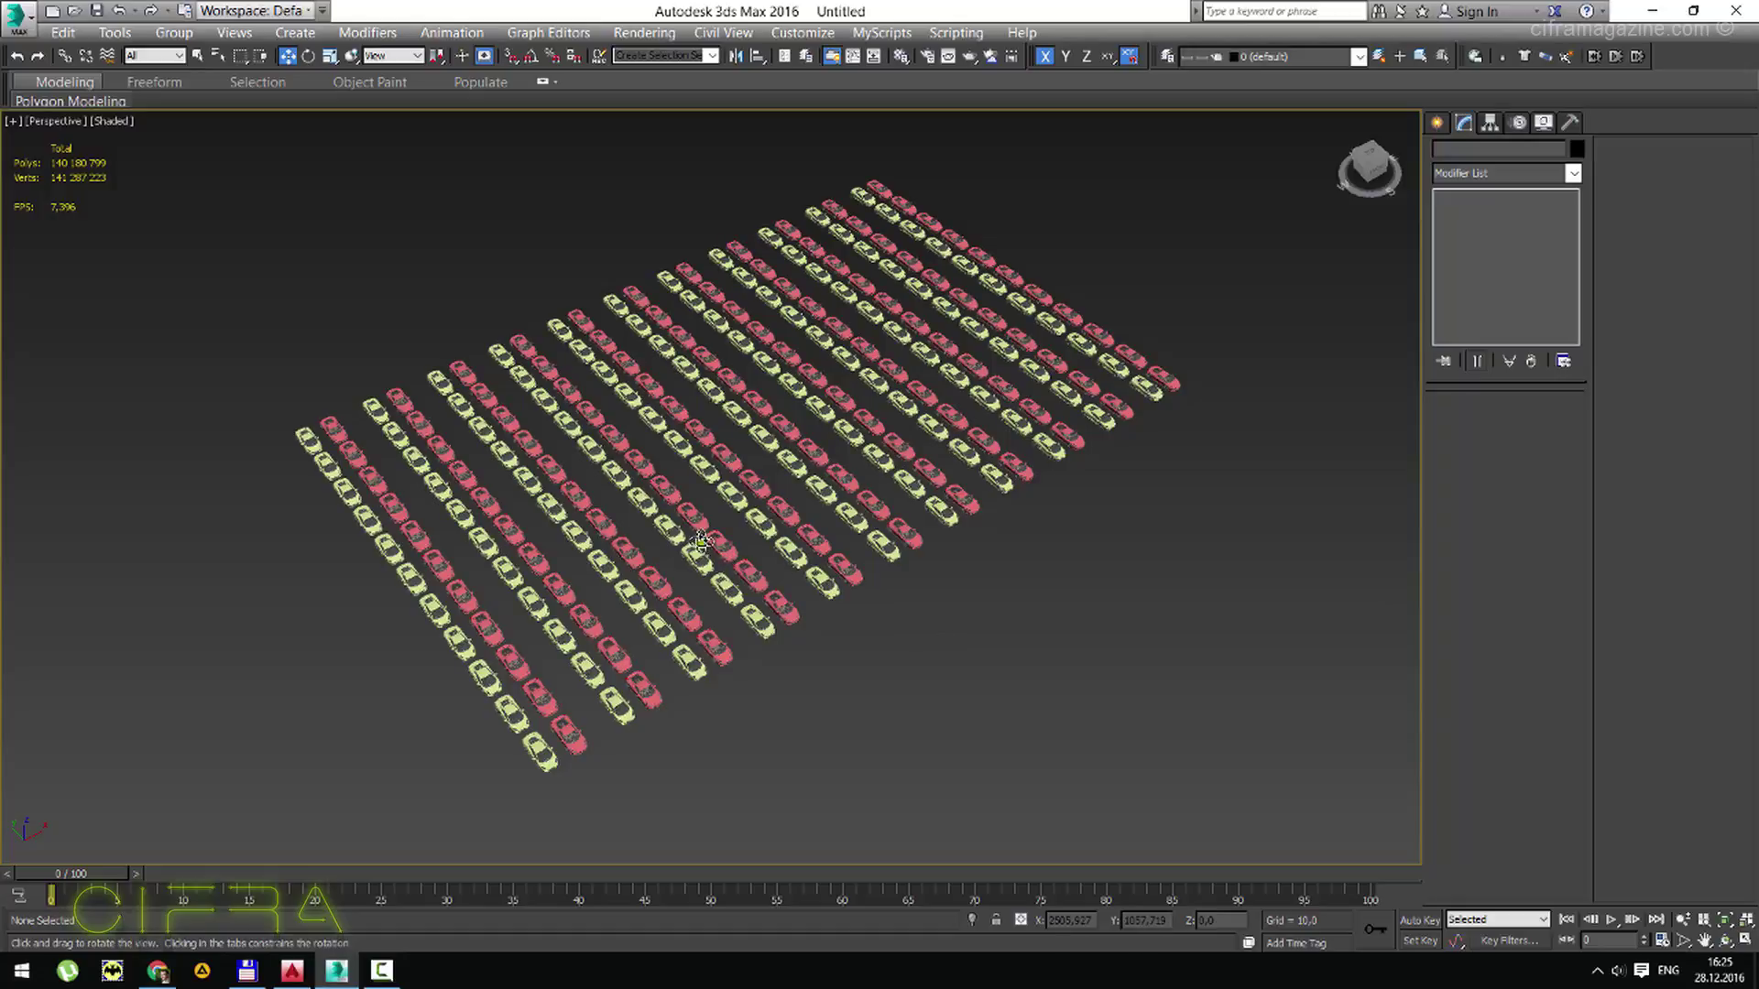
middle_click_drag(850, 593, 852, 563, "alt")
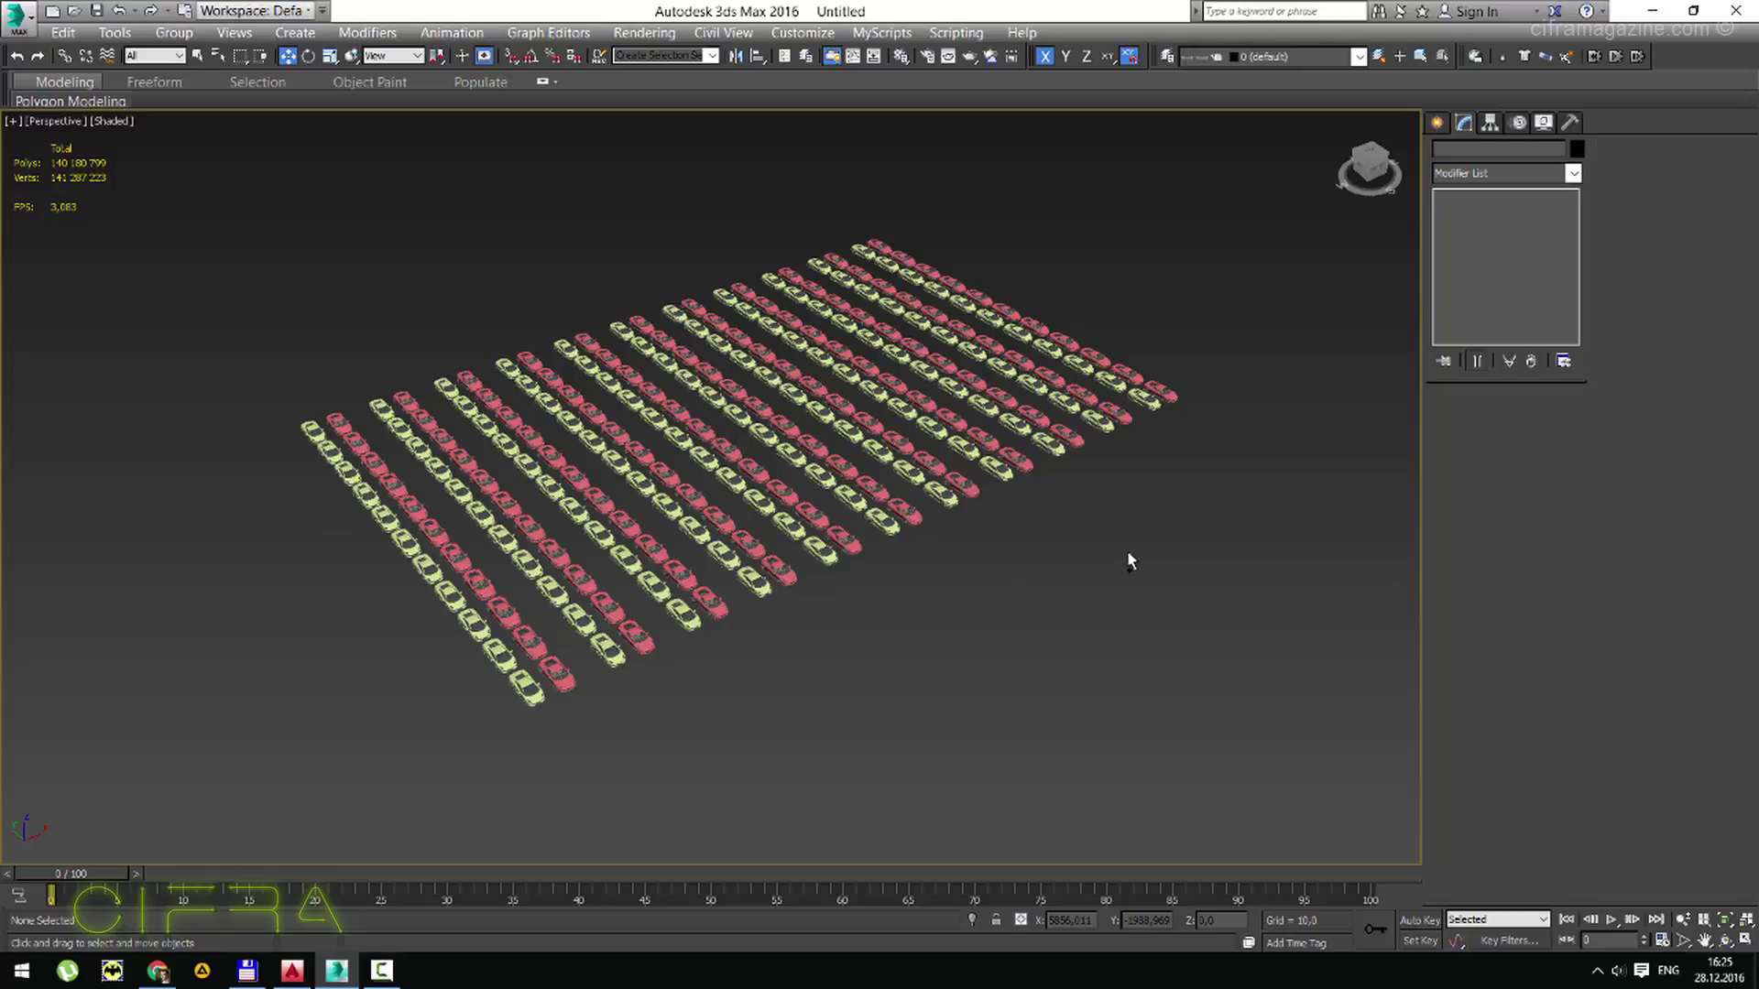
Undo the row and grid clones, restoring just the Lamborghini and Ferrari.
key("alt+q")
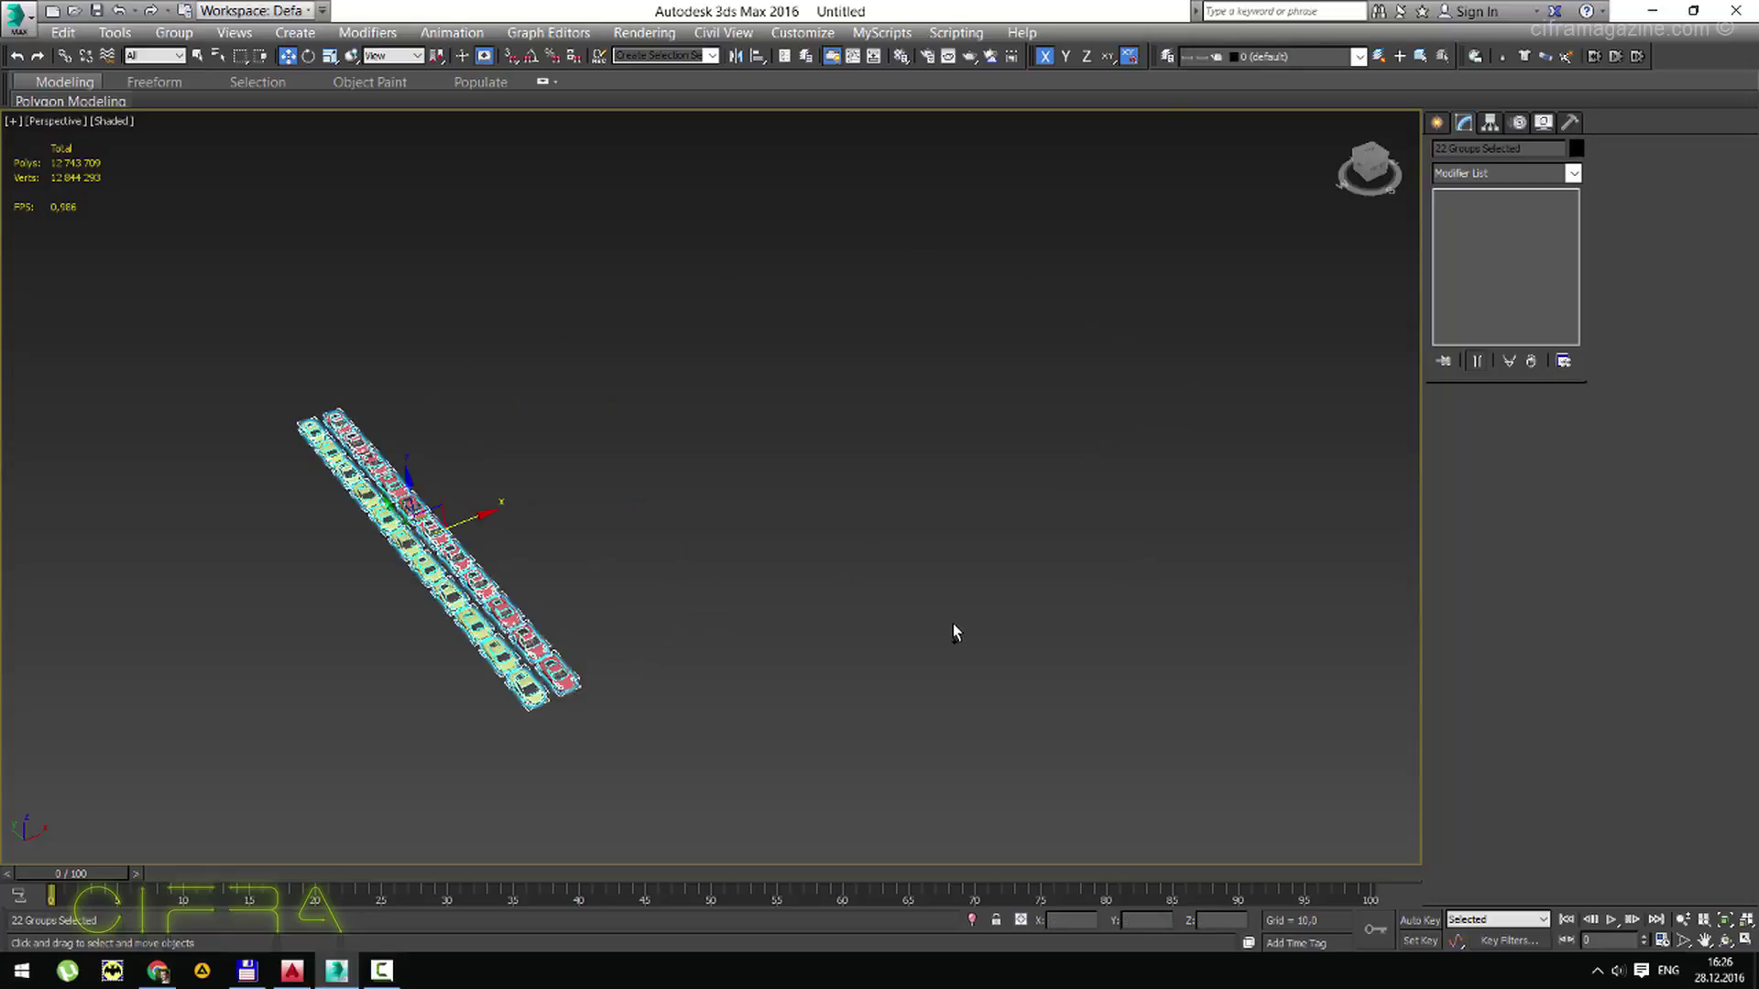
left_click(956, 627)
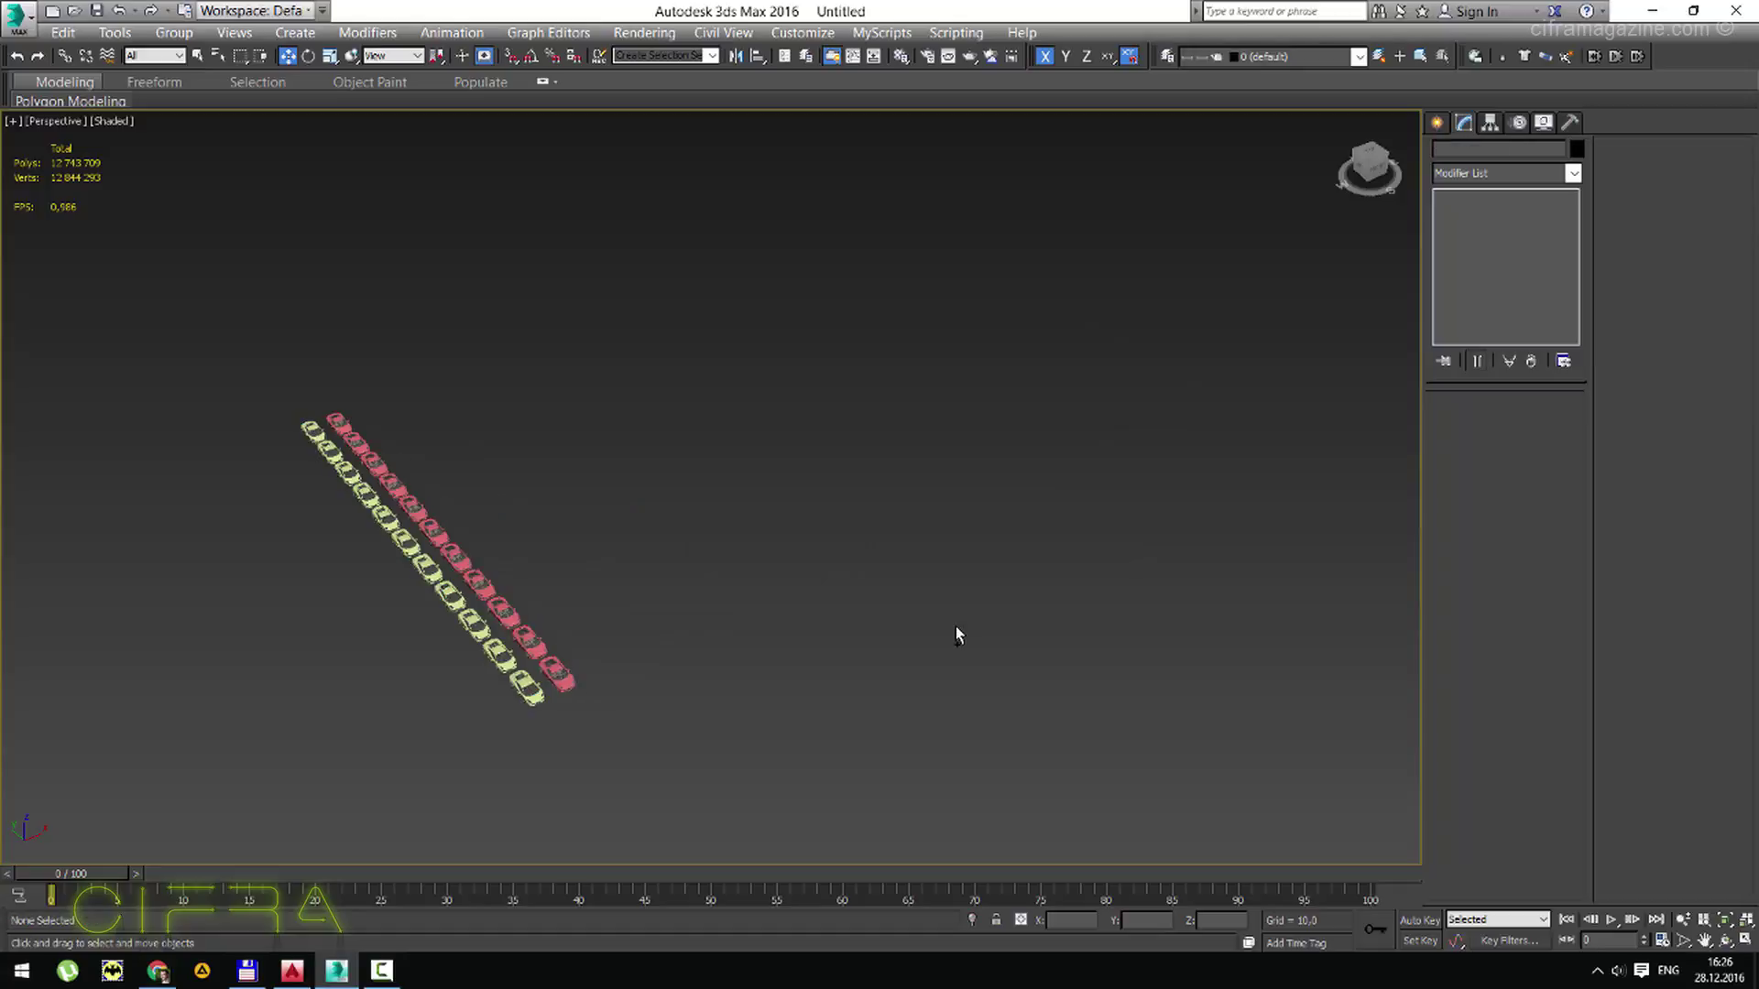
key("ctrl+a")
key("ctrl+z")
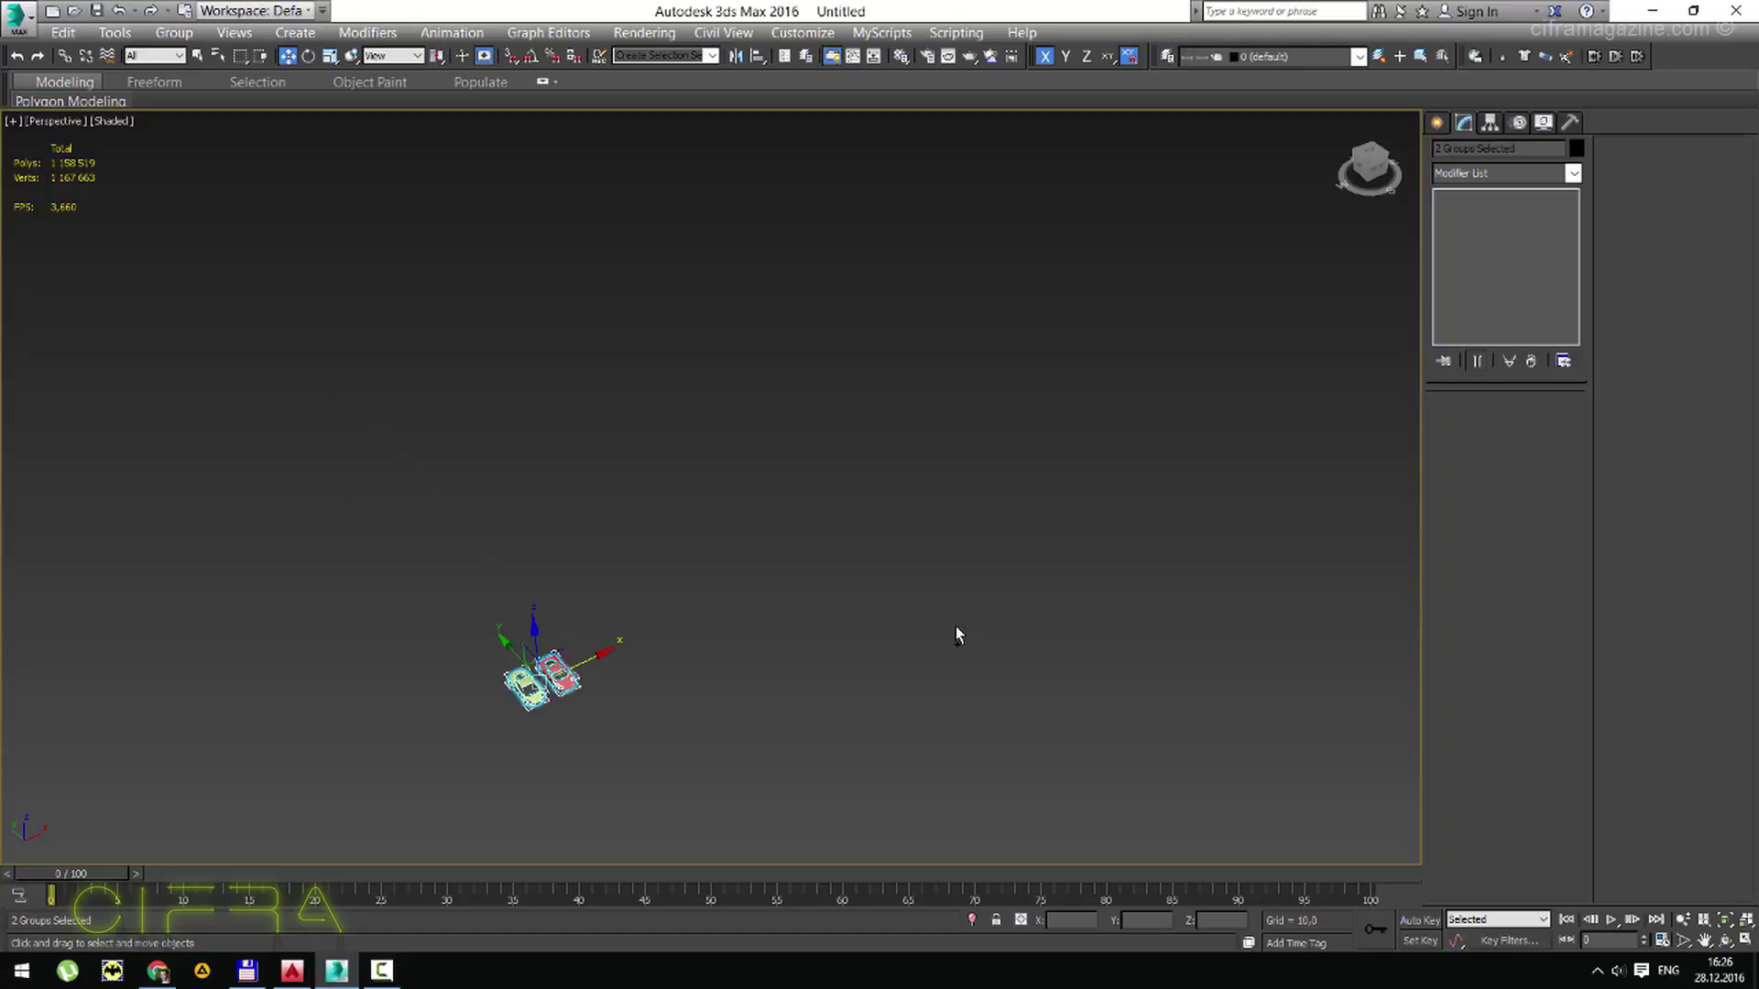
Deselect, zoom extents and orbit to a lower view of the two cars.
left_click(790, 646)
key("z")
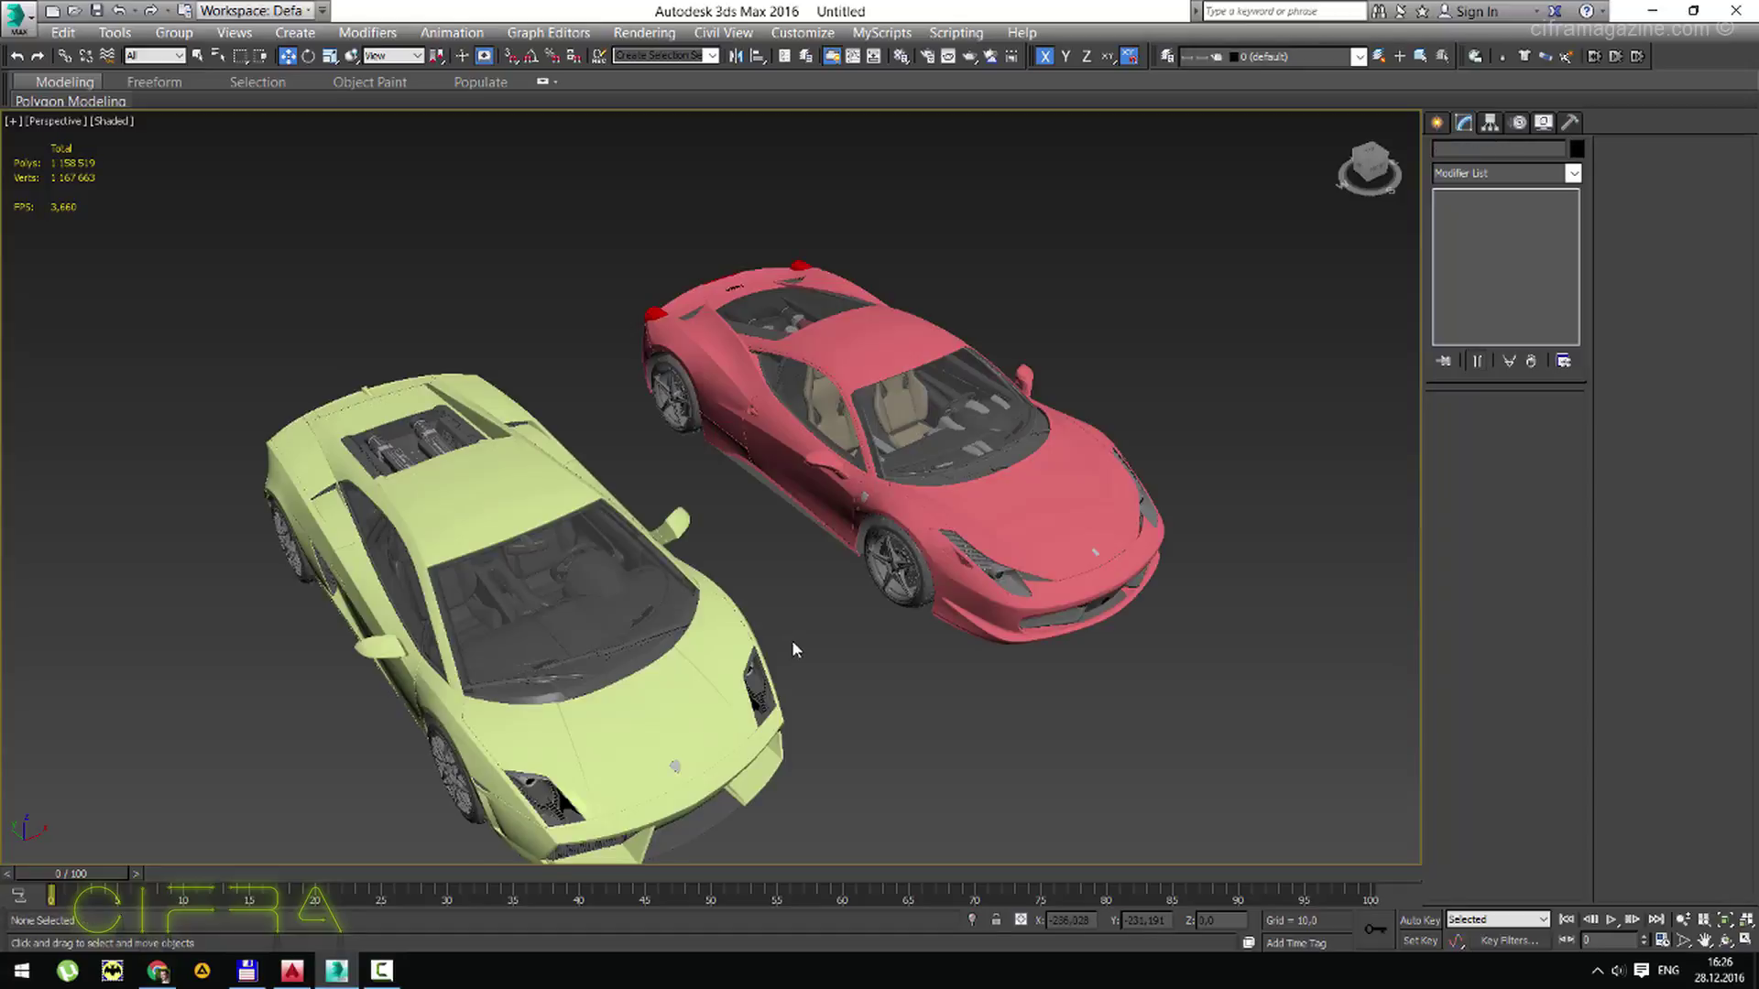
scroll(777, 586, "down", 3)
scroll(785, 503, "down", 2)
middle_click_drag(785, 502, 774, 609)
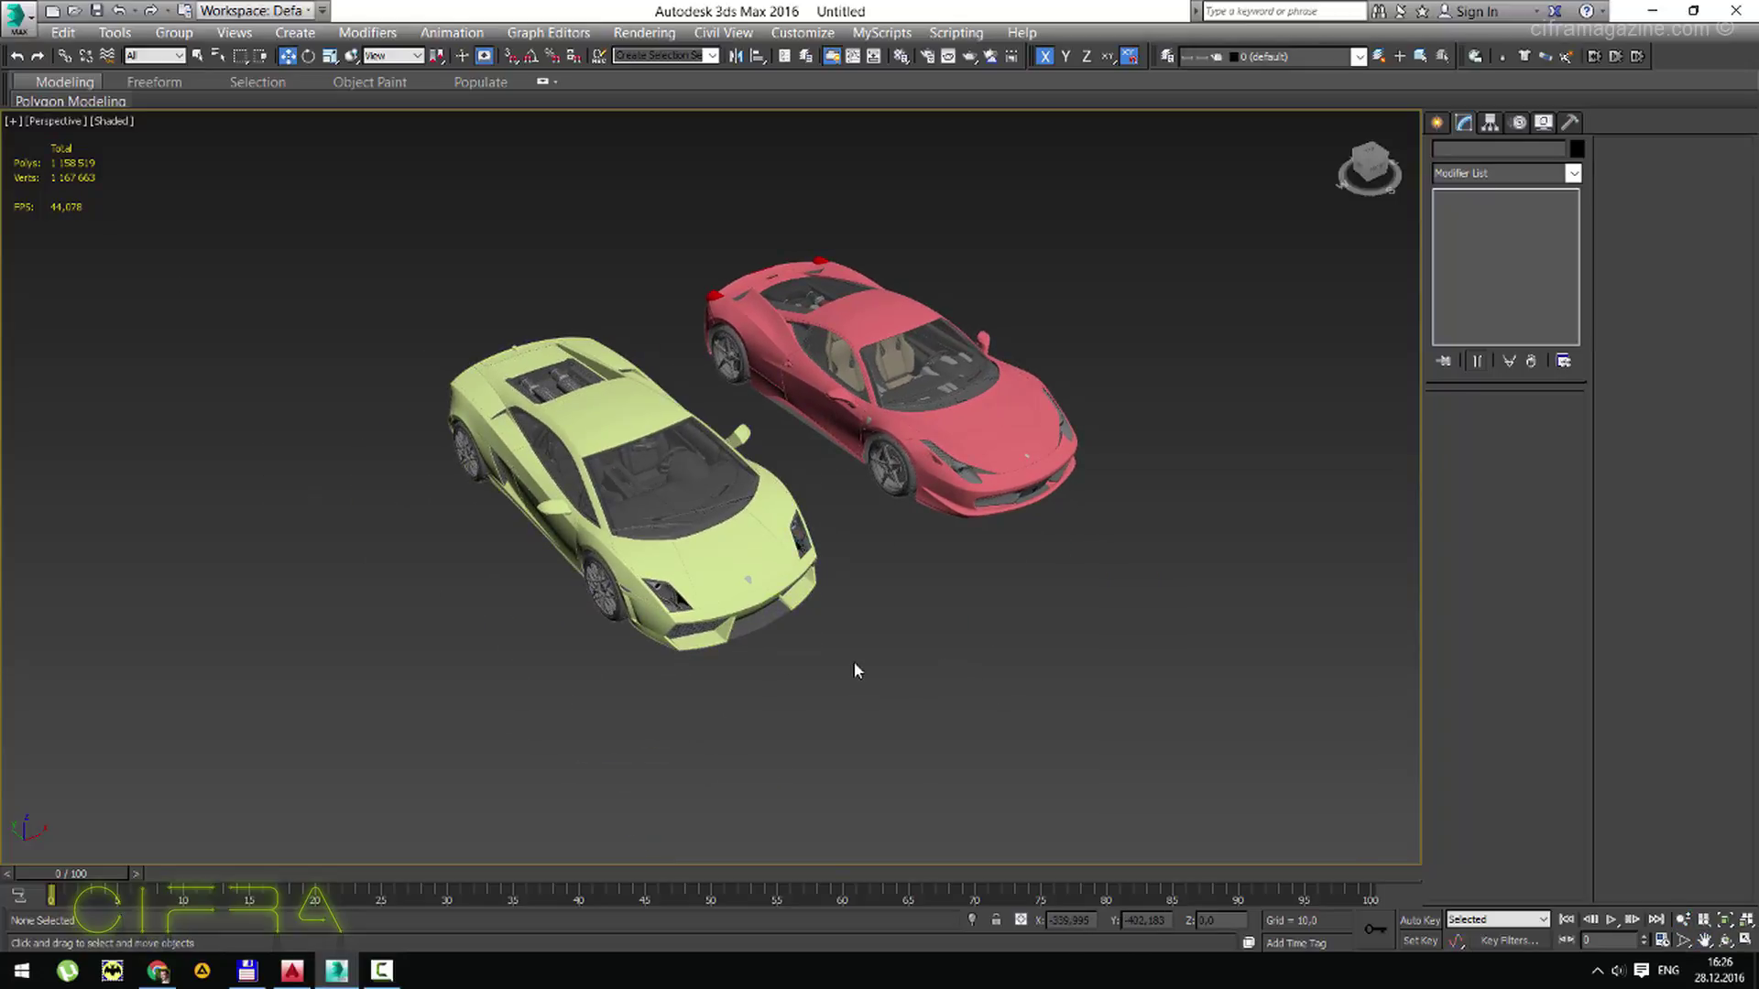
mouse_move(854, 663)
middle_mouse_down("alt")
mouse_move(797, 623)
mouse_move(768, 568)
middle_mouse_up("alt")
scroll(768, 568, "up", 2)
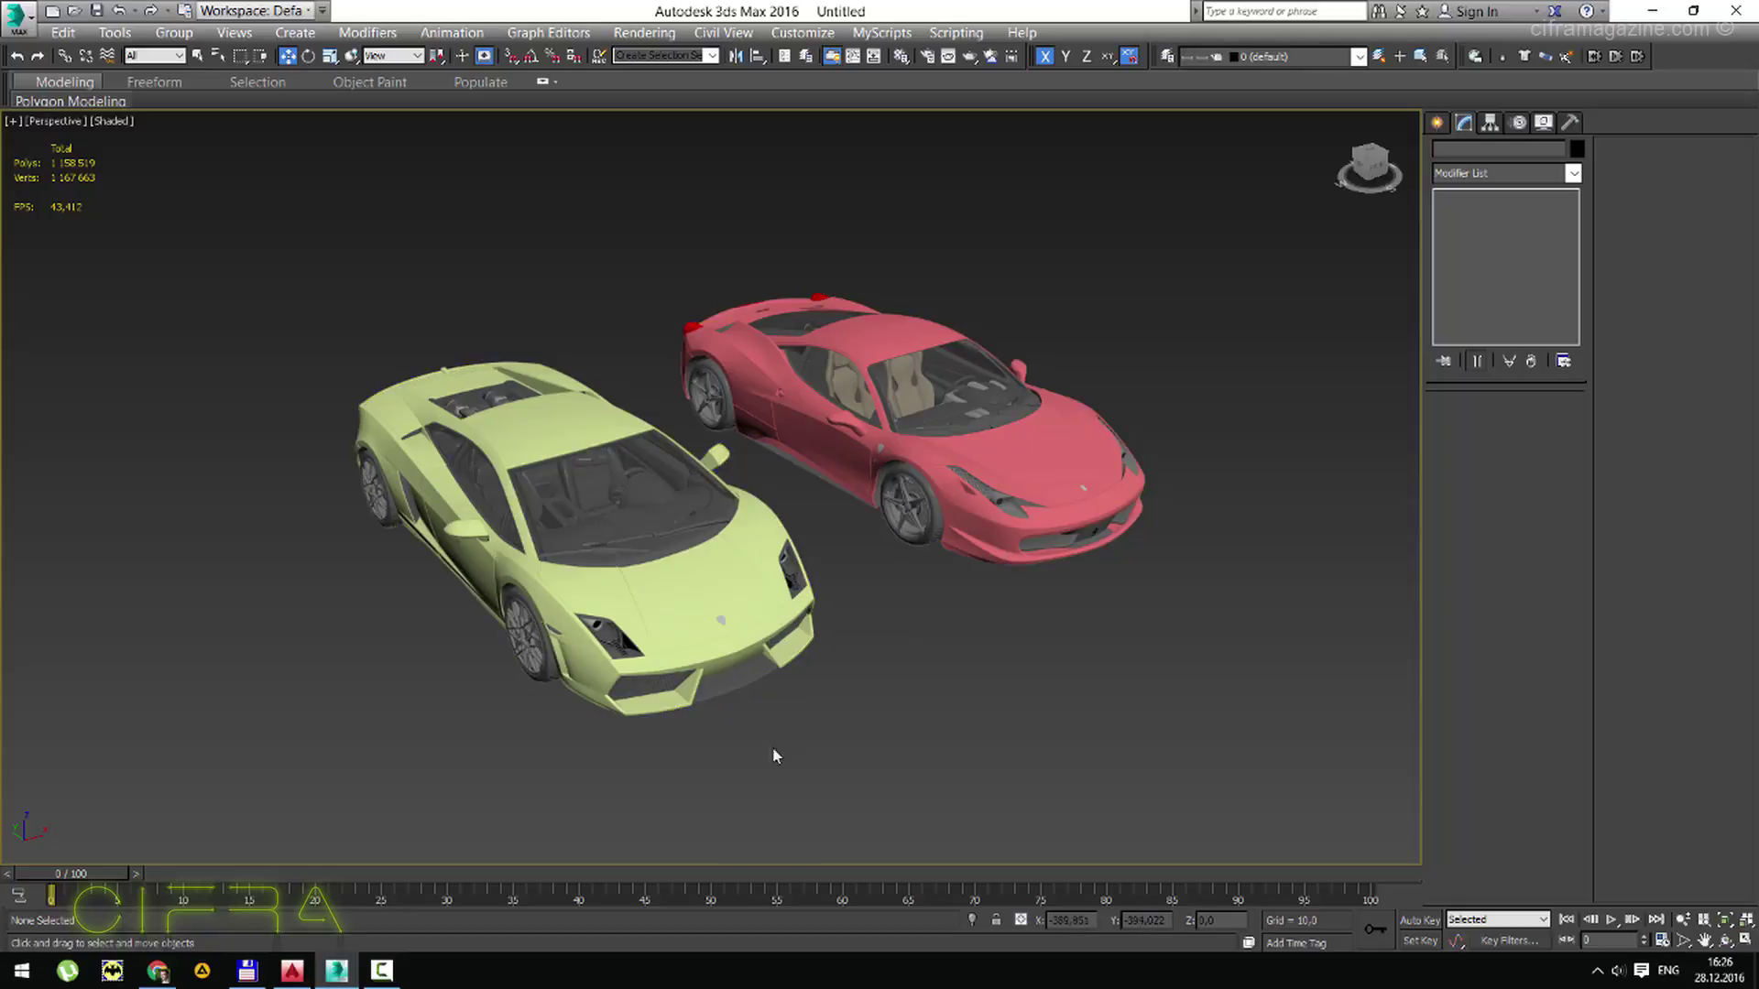
Select the yellow Lamborghini group, then the red Ferrari, then clear the selection.
left_click(560, 442)
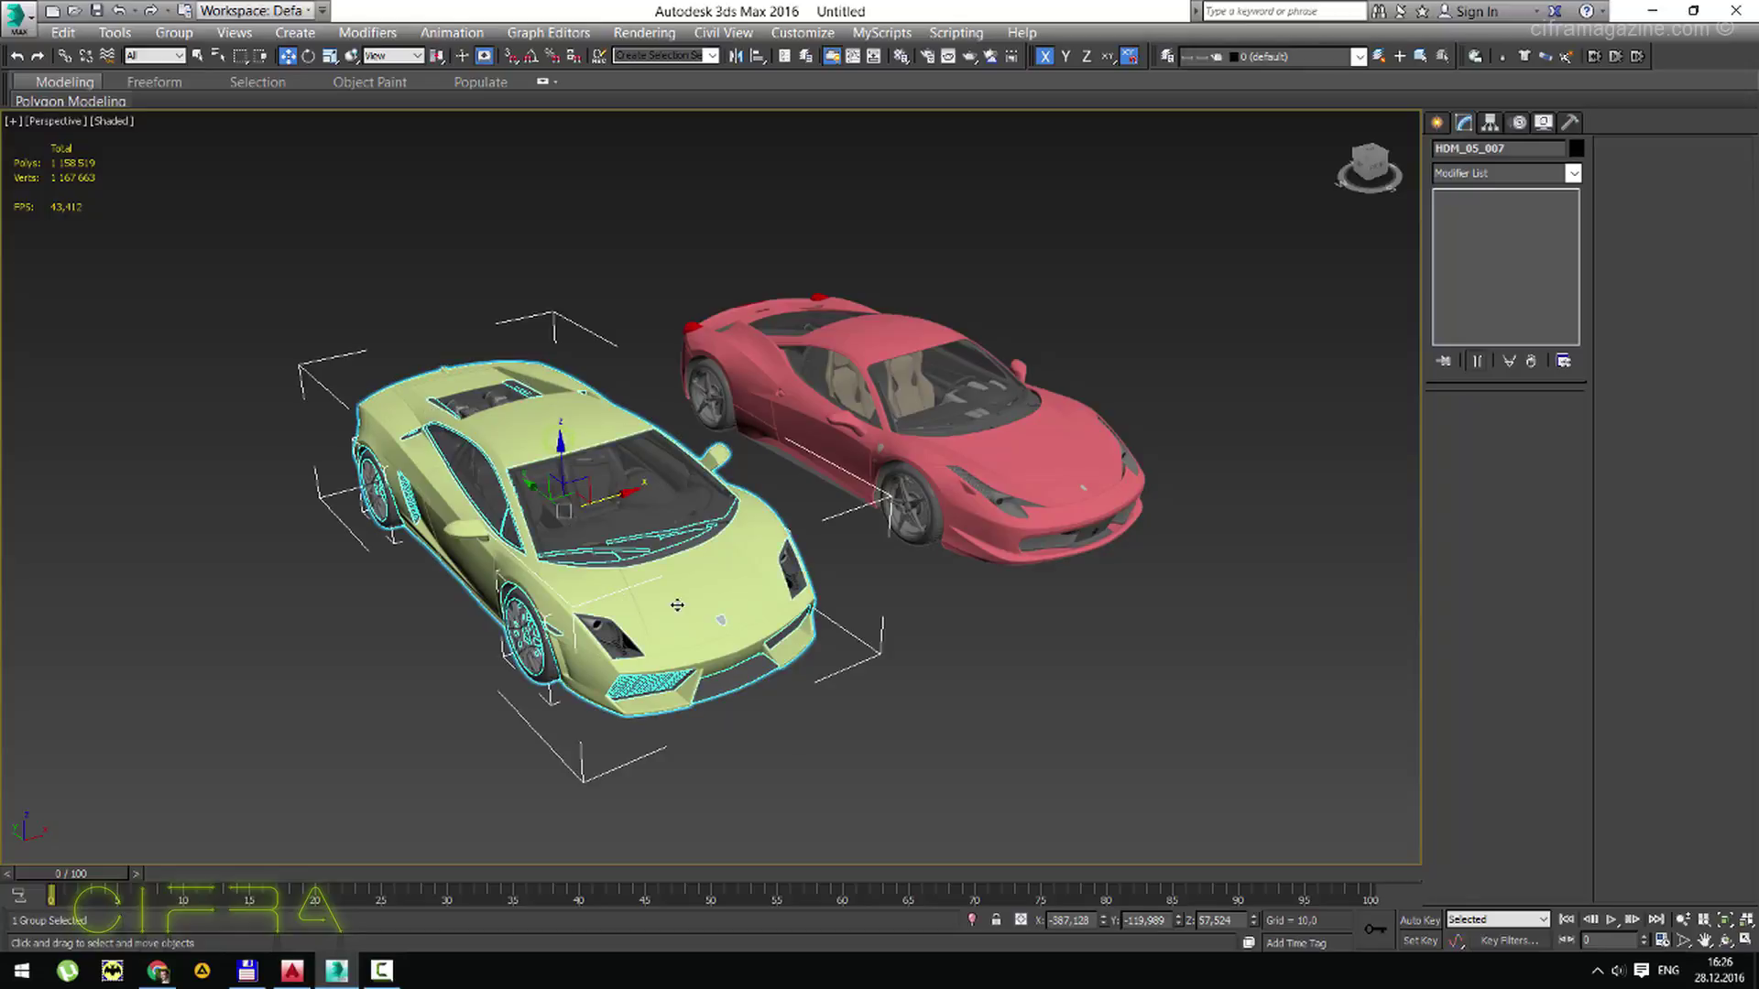
left_click(928, 352)
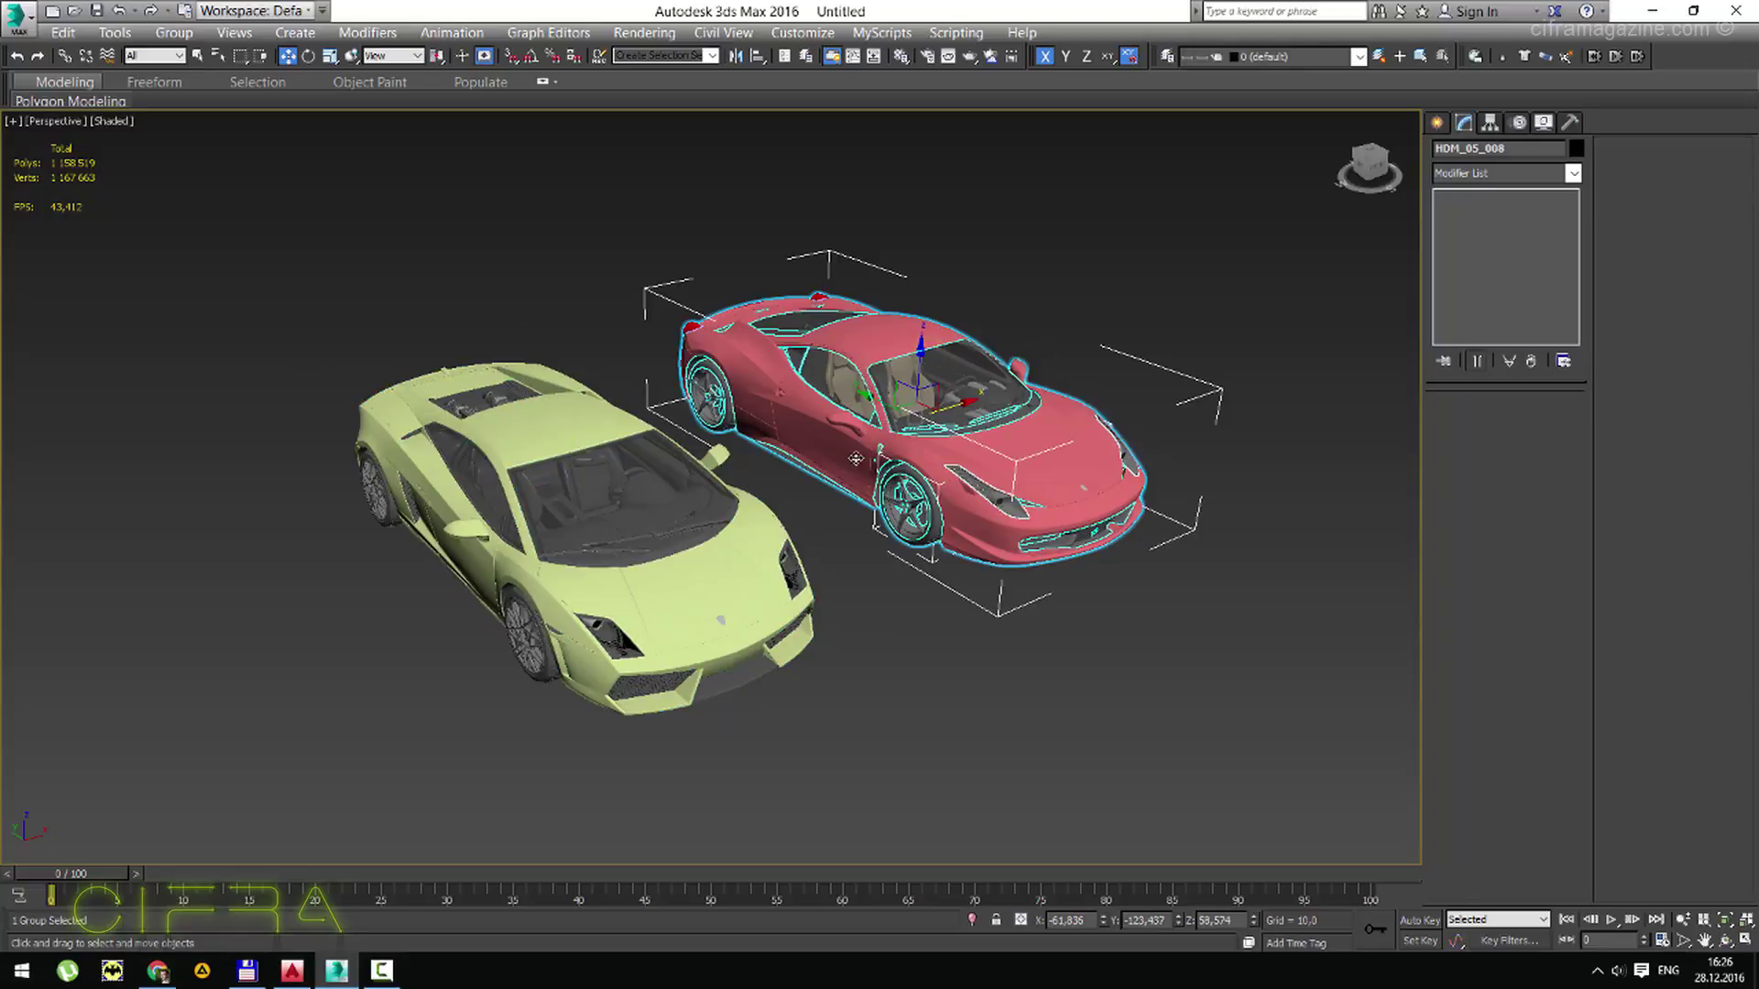
left_click(1135, 675)
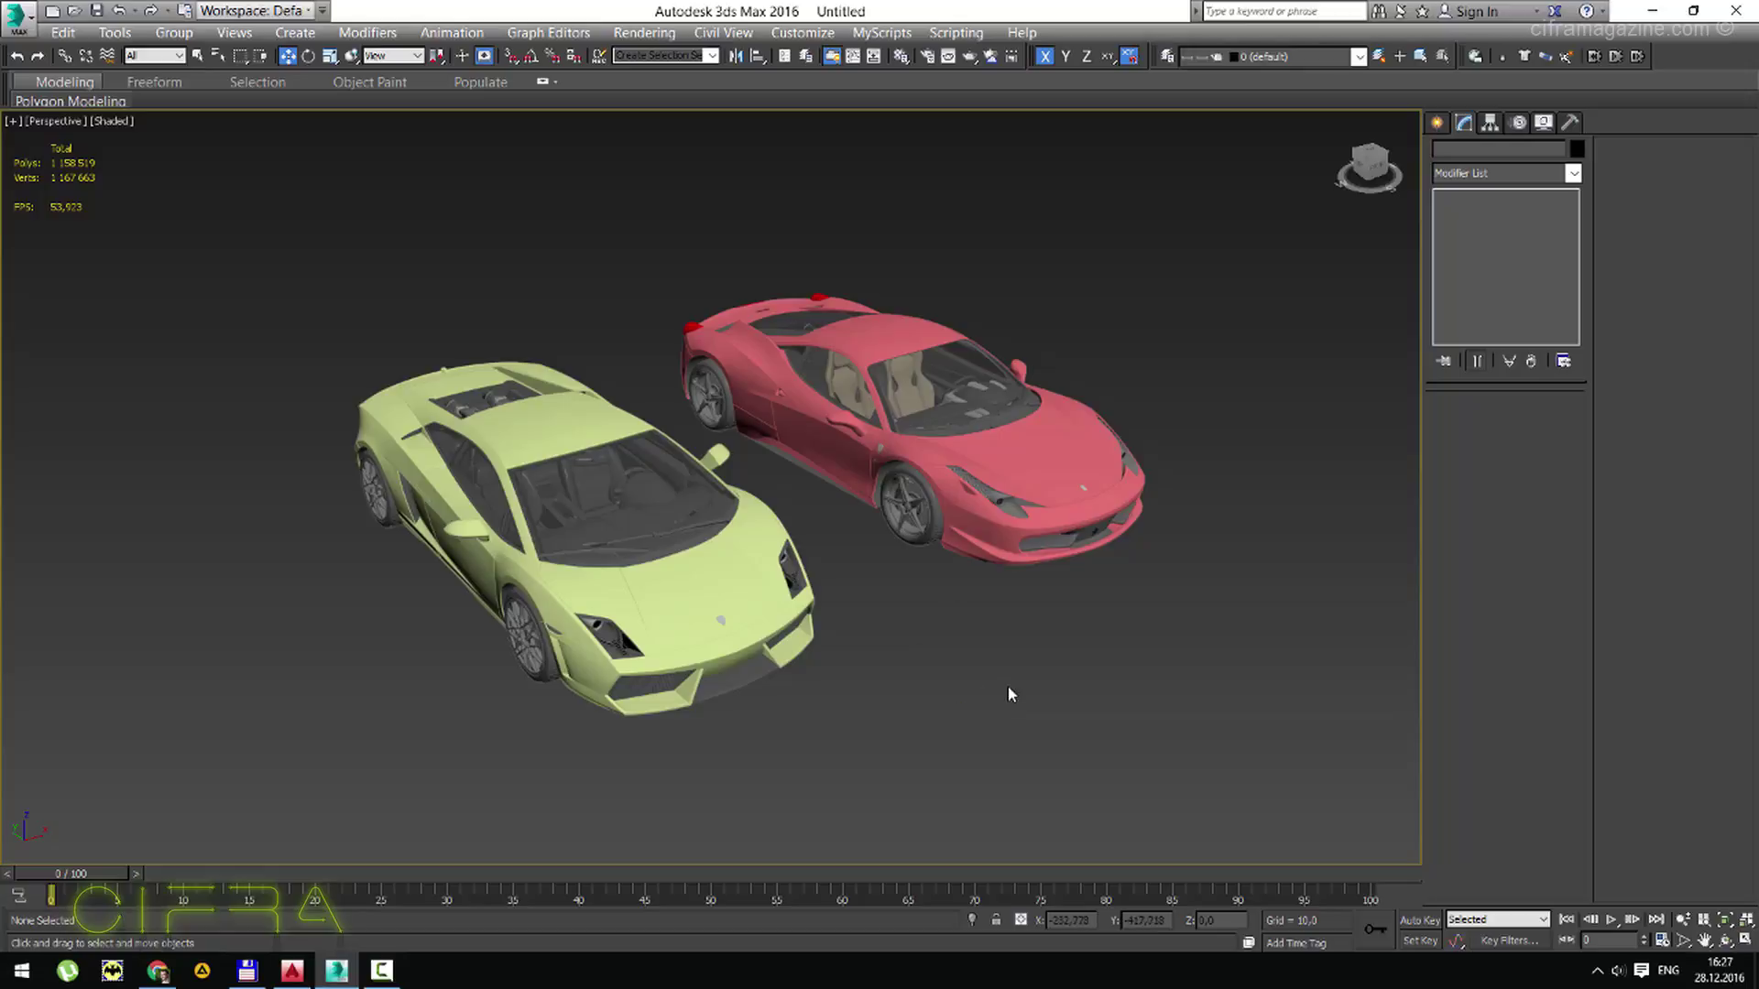
key("alt+shift")
Select all parts of the Lamborghini group, then the Ferrari's, then deselect.
left_click(656, 557)
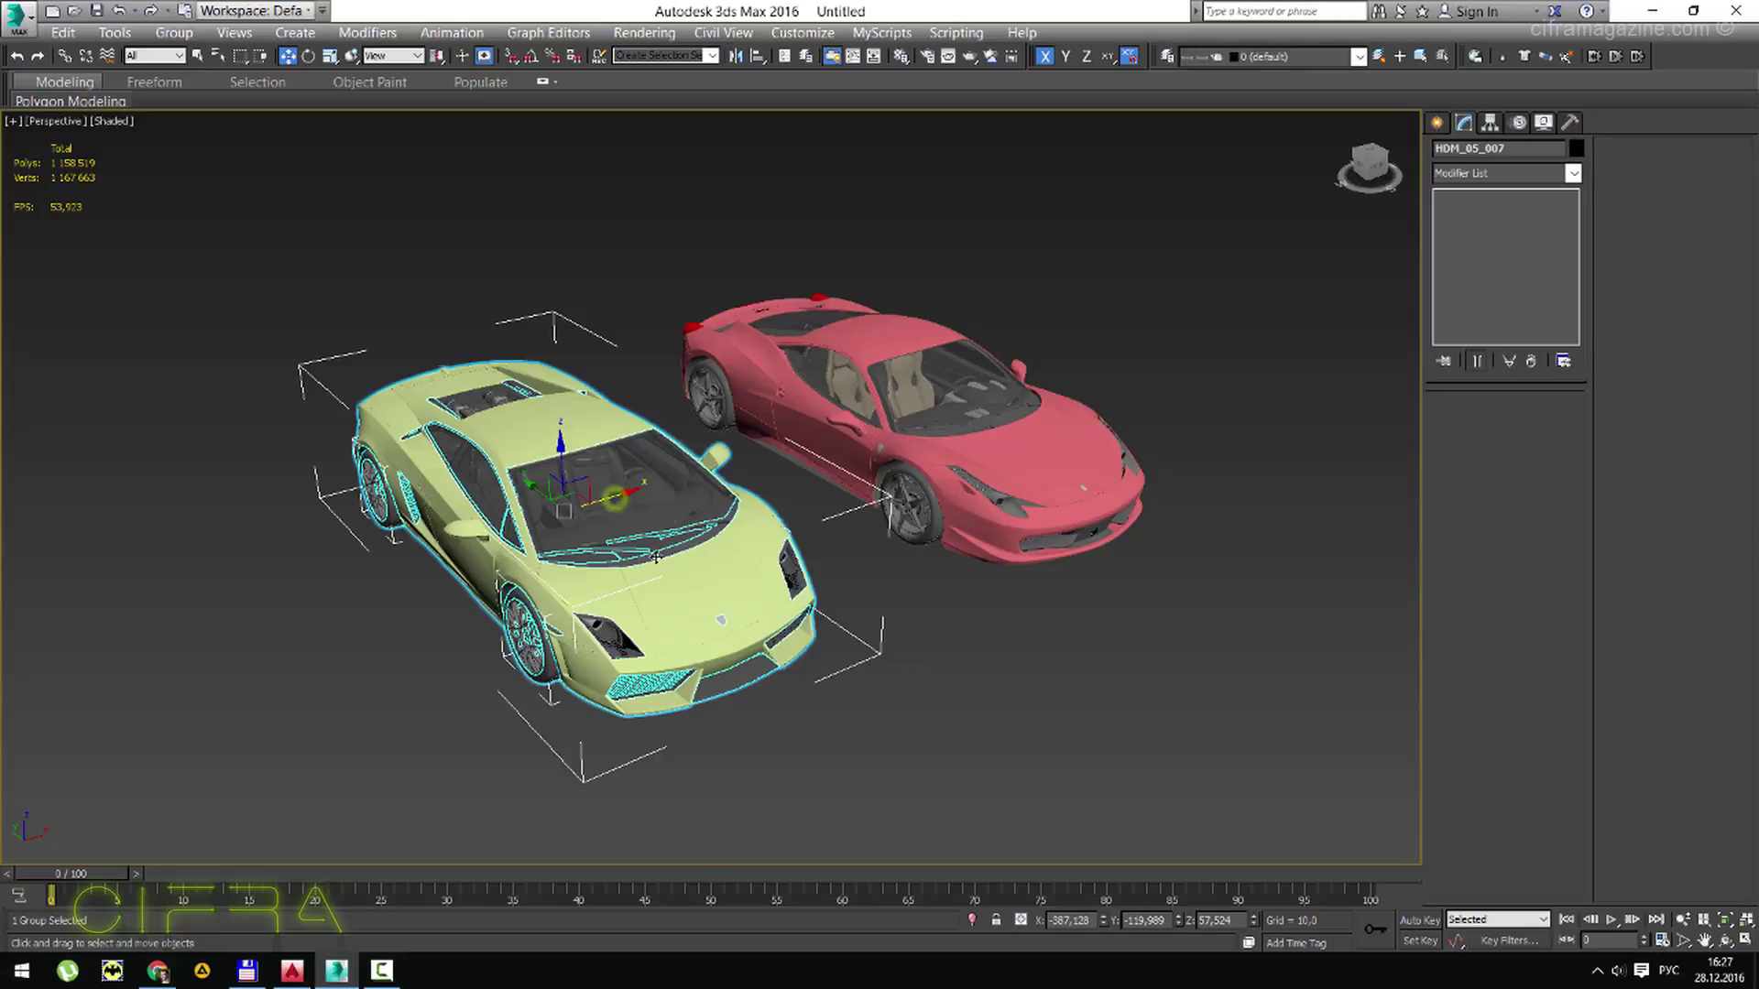
key("ctrl+Page_Down")
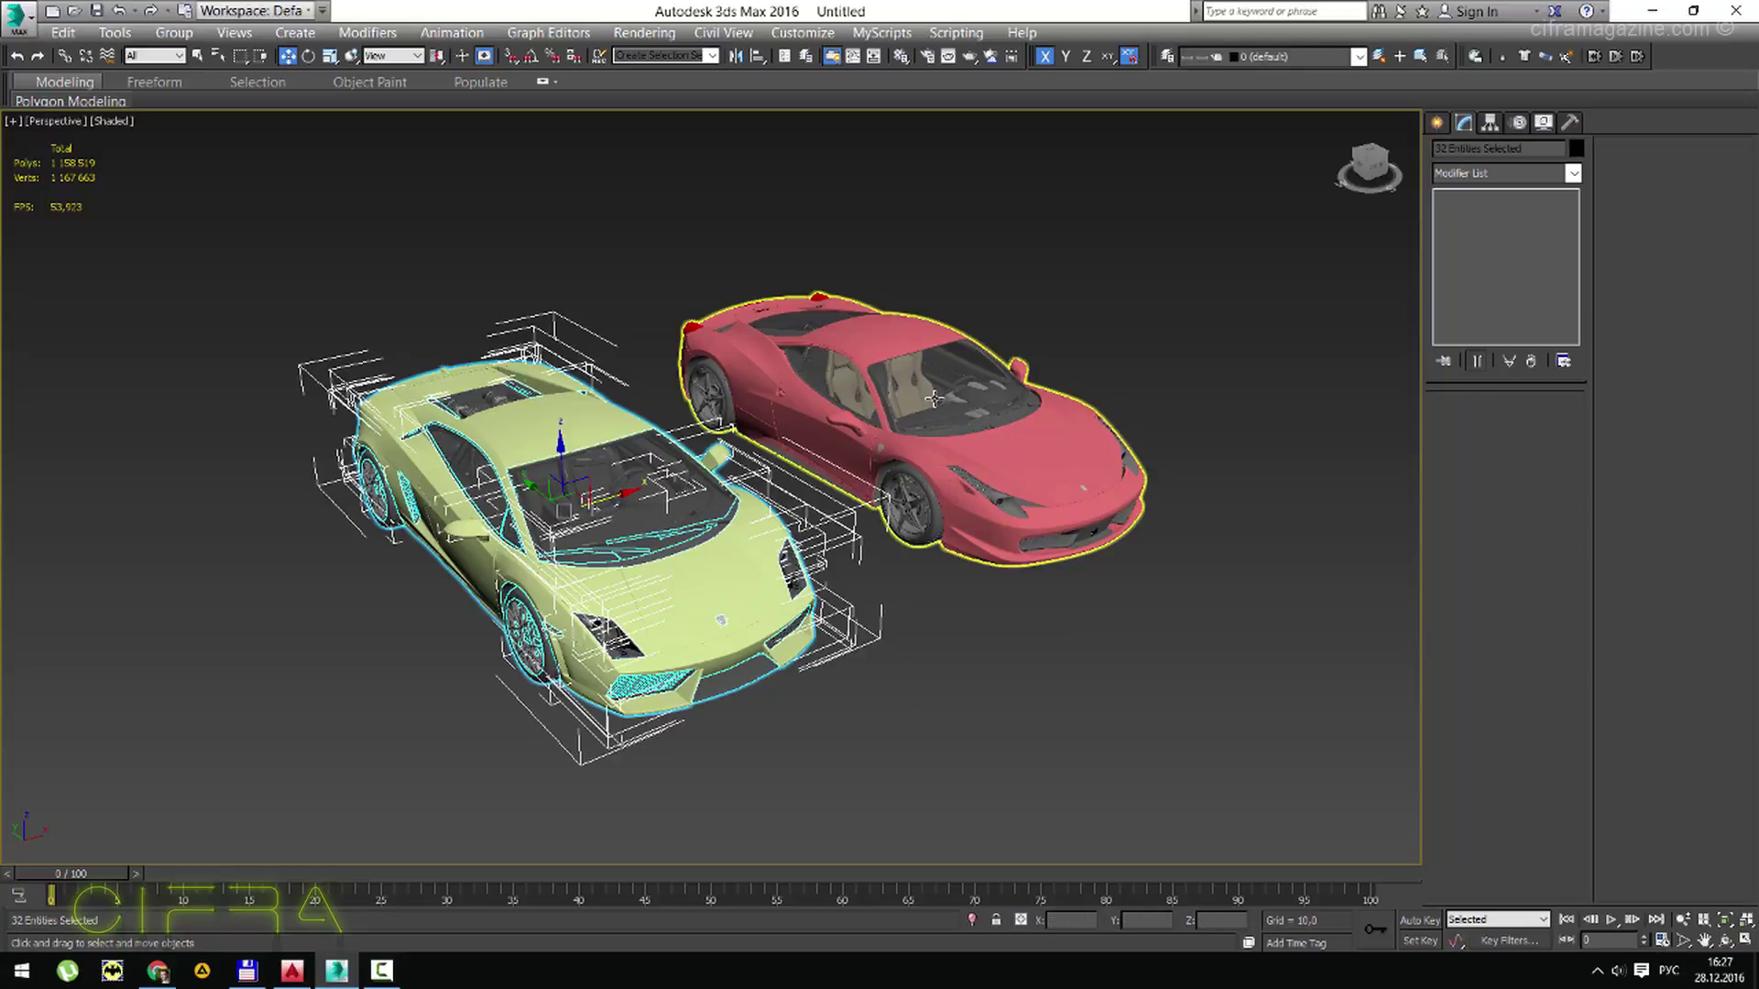
left_click(933, 399)
key("ctrl+Page_Down")
left_click(1130, 674)
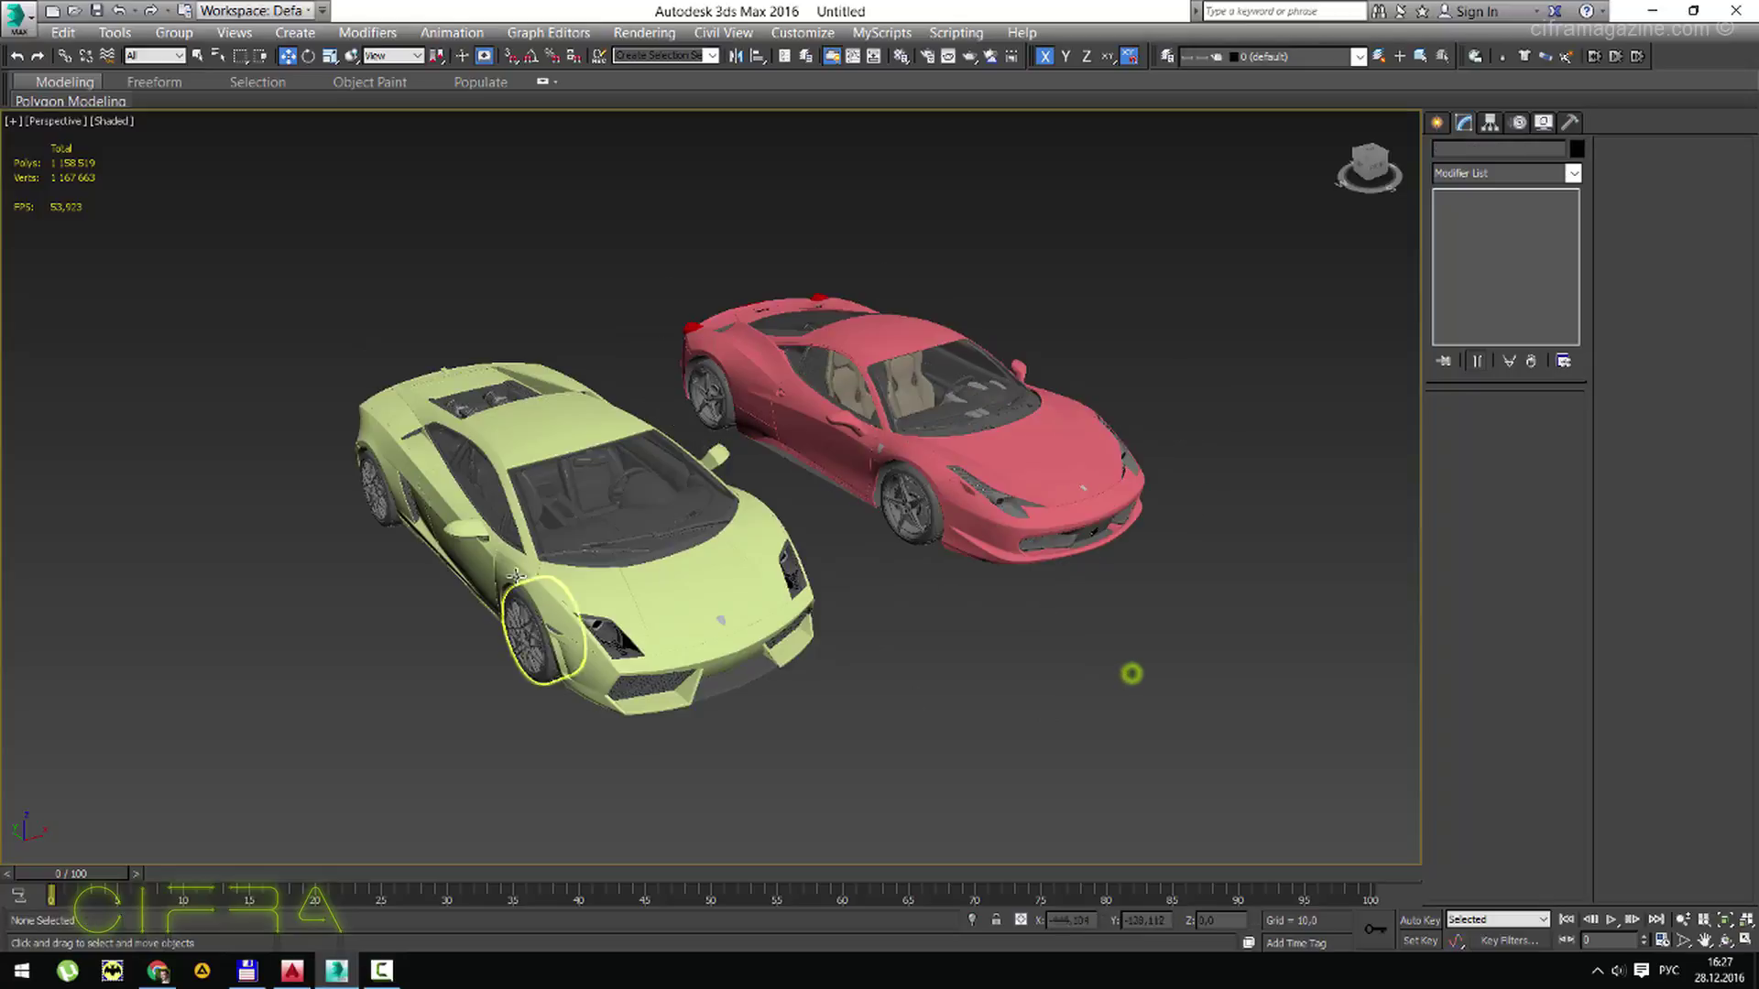
Maximize the Top view, marquee-select all Lamborghini parts and isolate them.
key("alt+w")
left_click(476, 430)
key("alt+w")
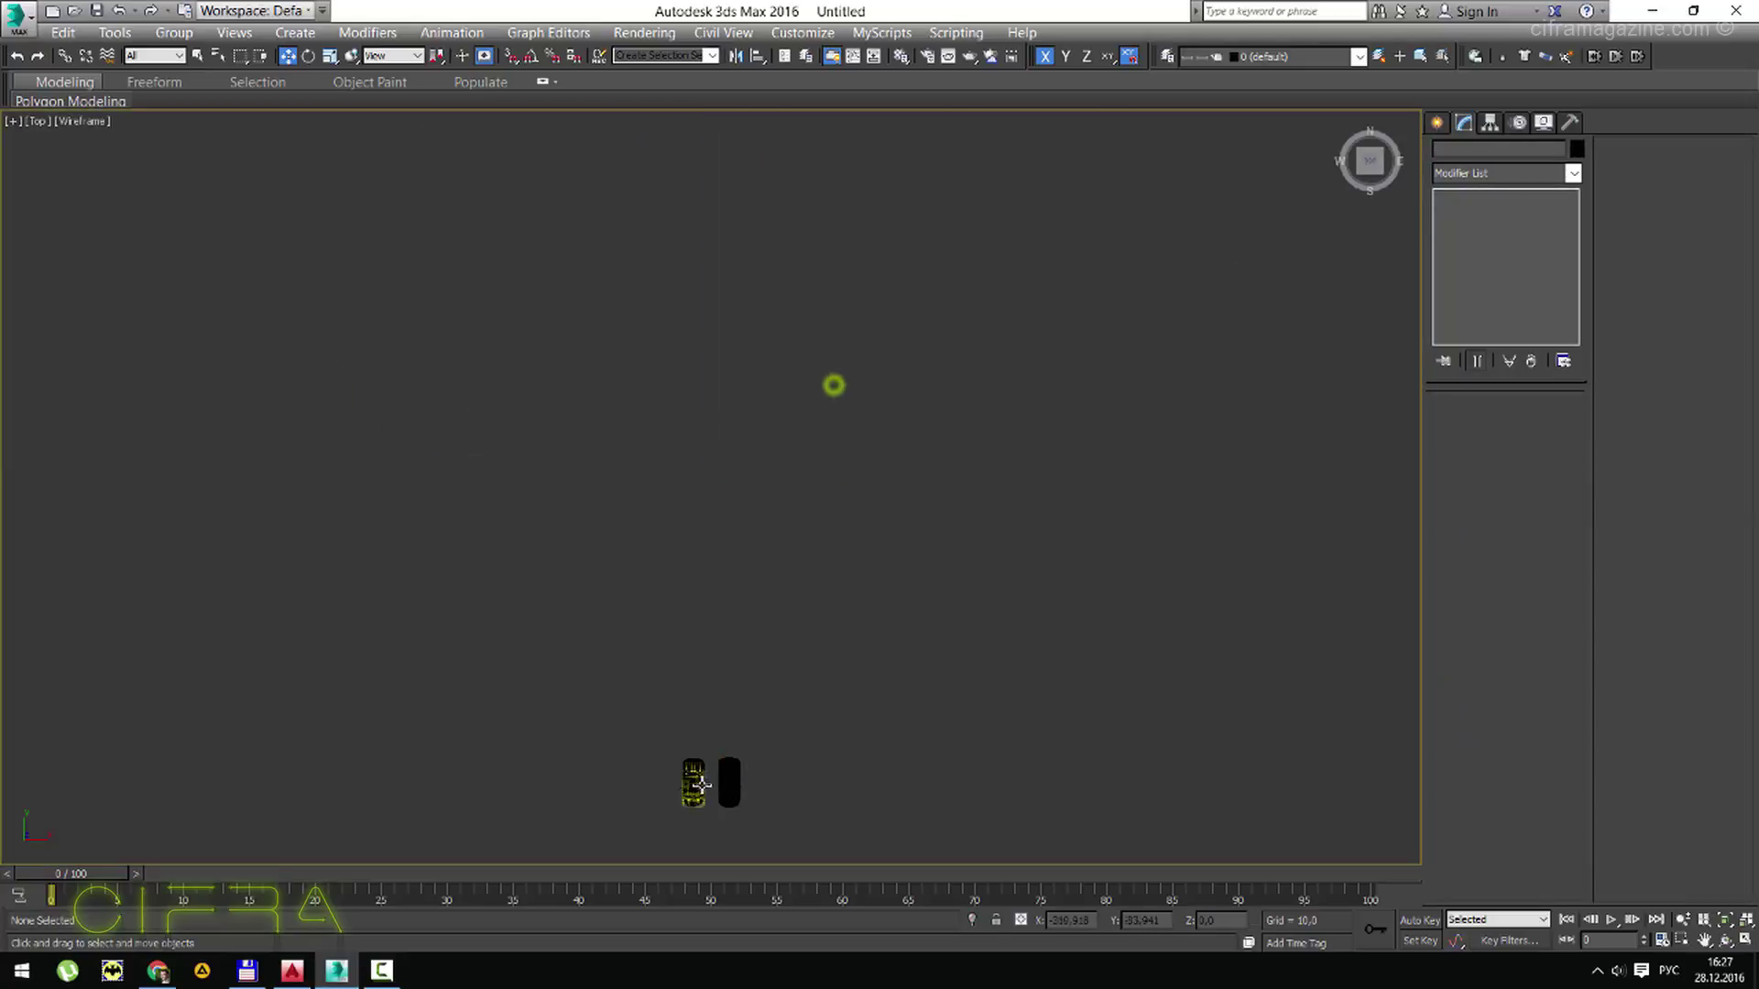
left_click_drag(748, 834, 520, 471)
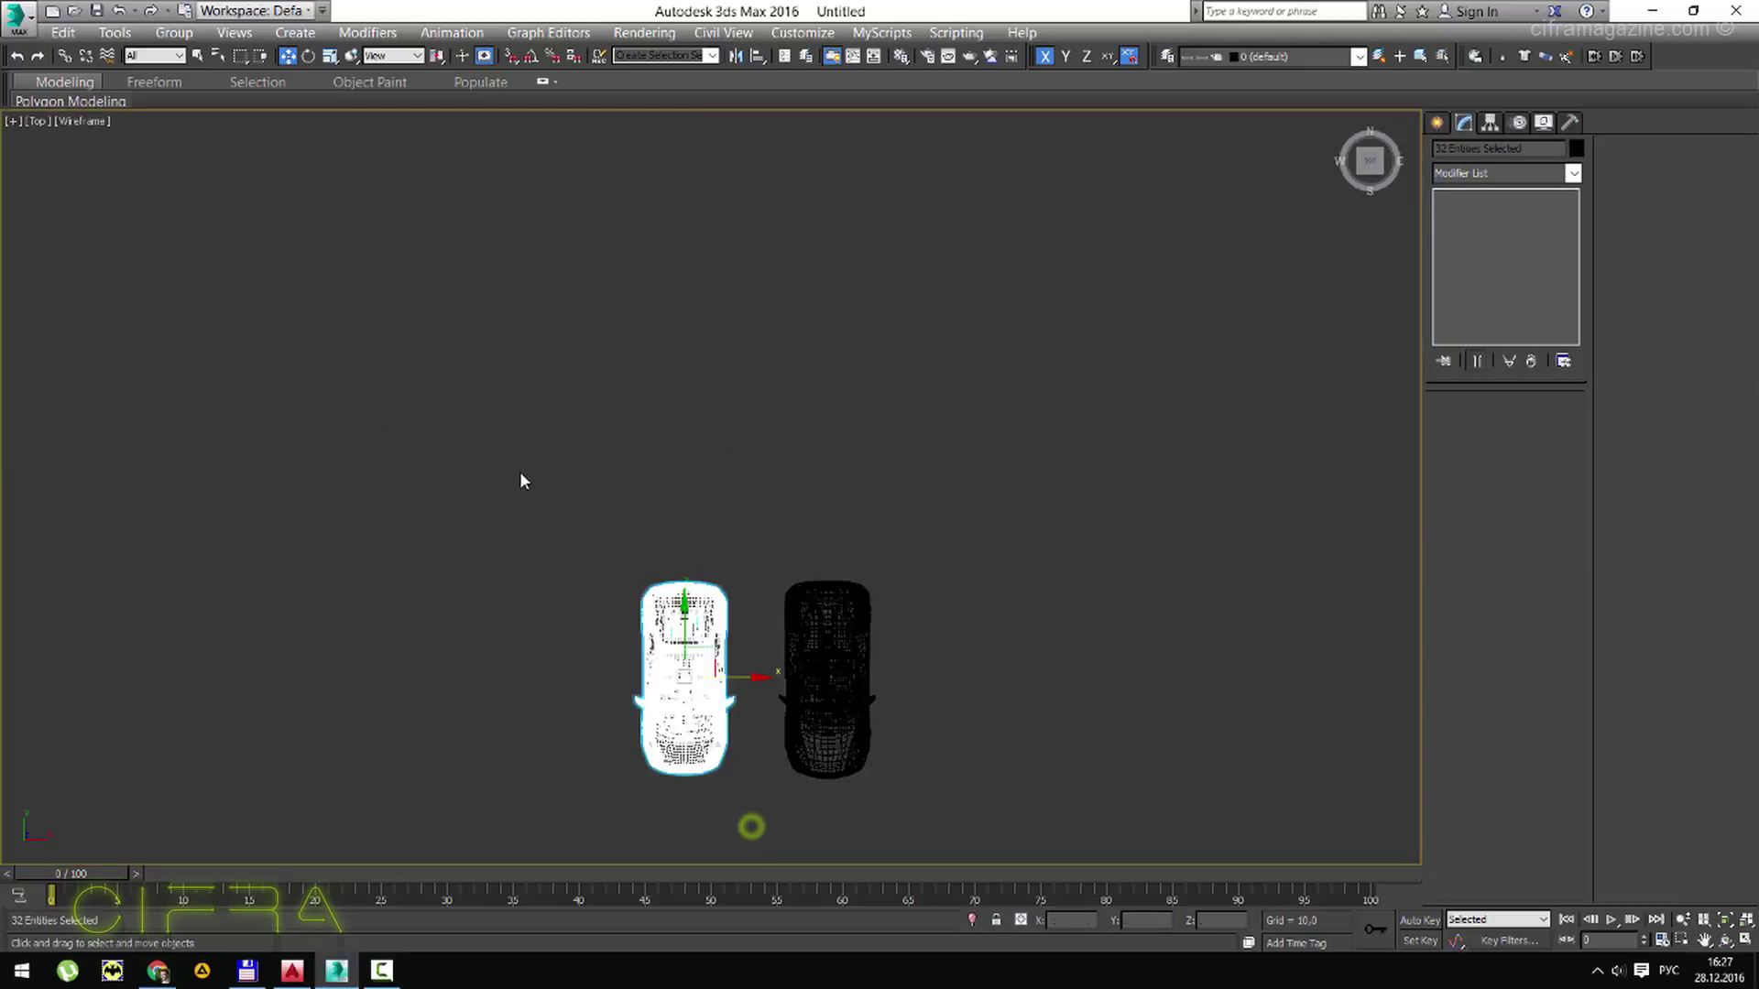
left_click(972, 919)
Return to the shaded Perspective view and orbit around the isolated Lamborghini.
key("alt+w")
key("alt+w")
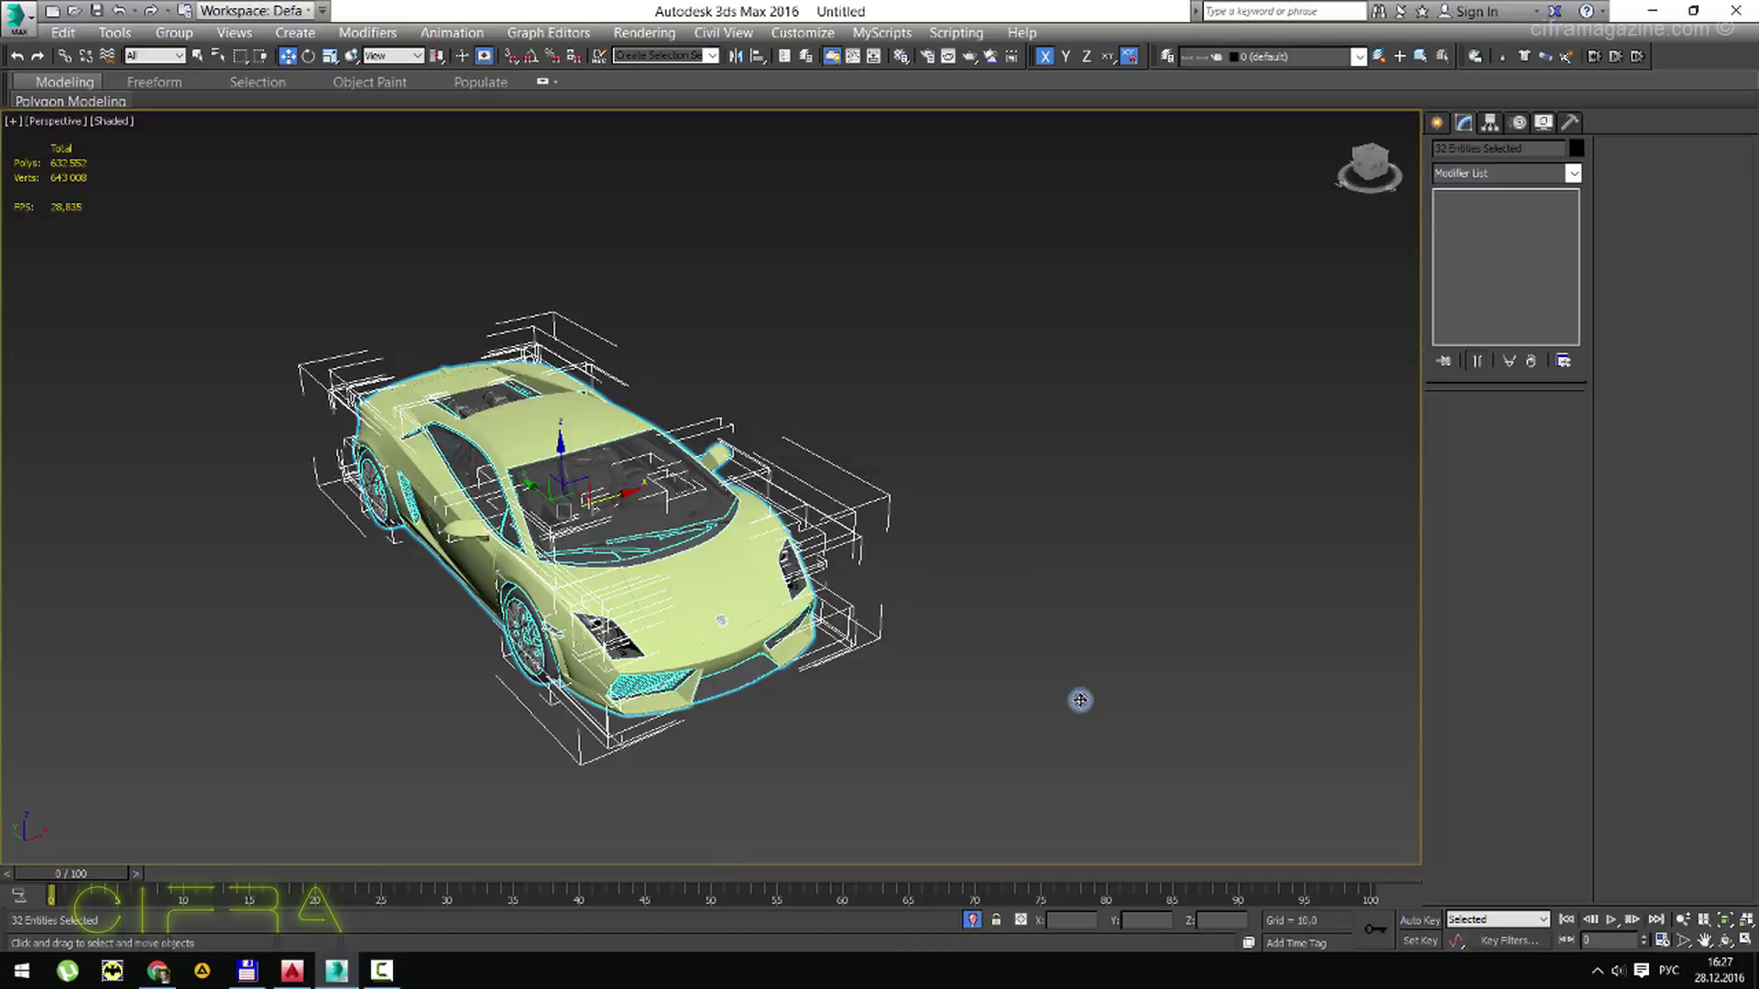
left_click(1024, 704)
mouse_move(655, 576)
middle_mouse_down("alt")
mouse_move(717, 583)
mouse_move(706, 550)
middle_mouse_up("alt")
scroll(717, 584, "up", 4)
right_click(1168, 471)
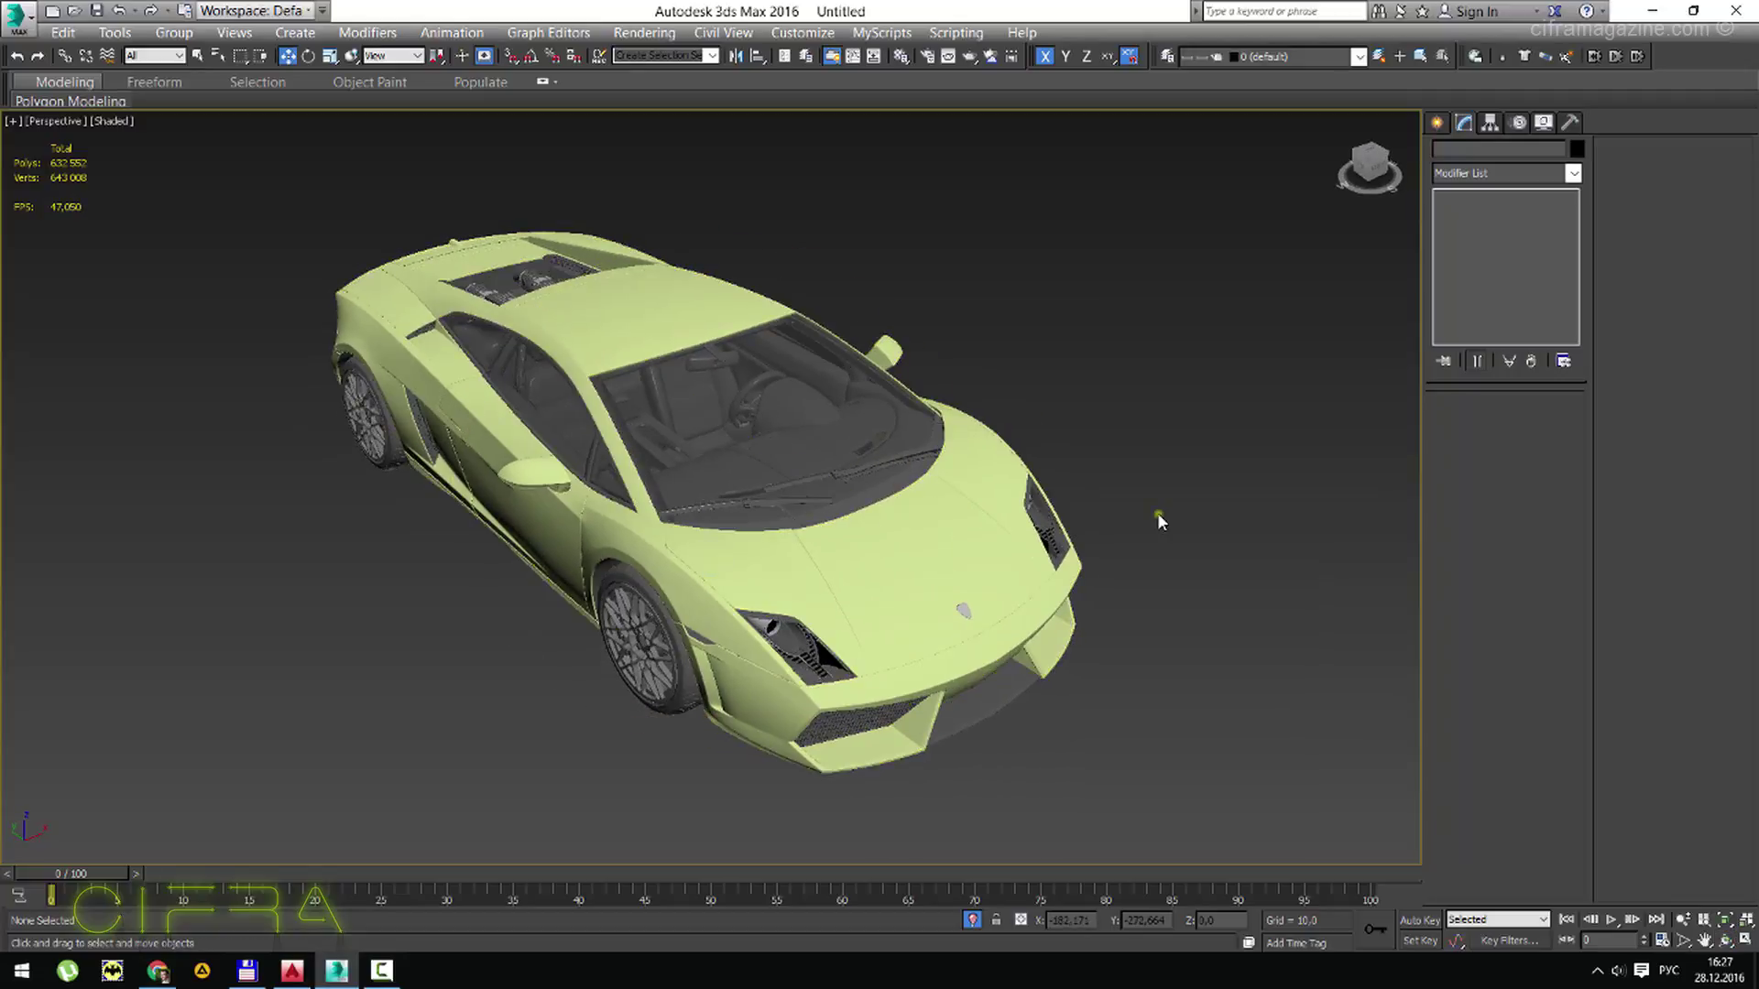
left_click(1157, 513)
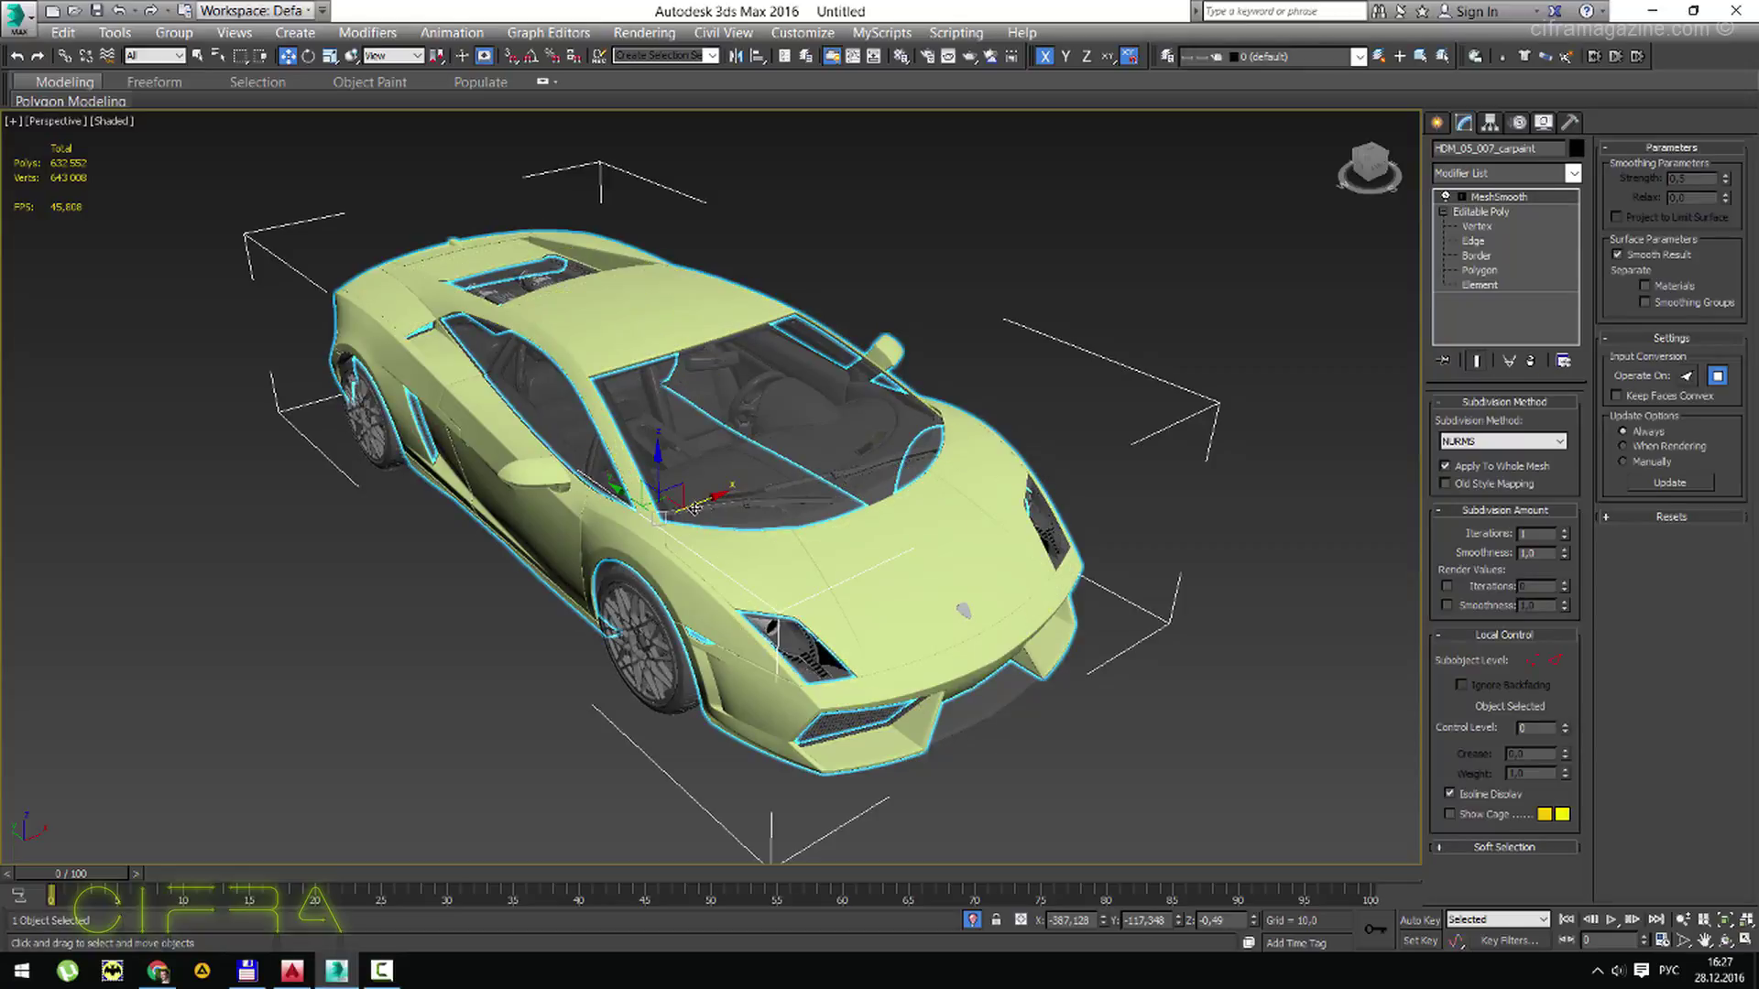
left_click_drag(711, 482, 1203, 299)
left_click_drag(595, 597, 378, 711)
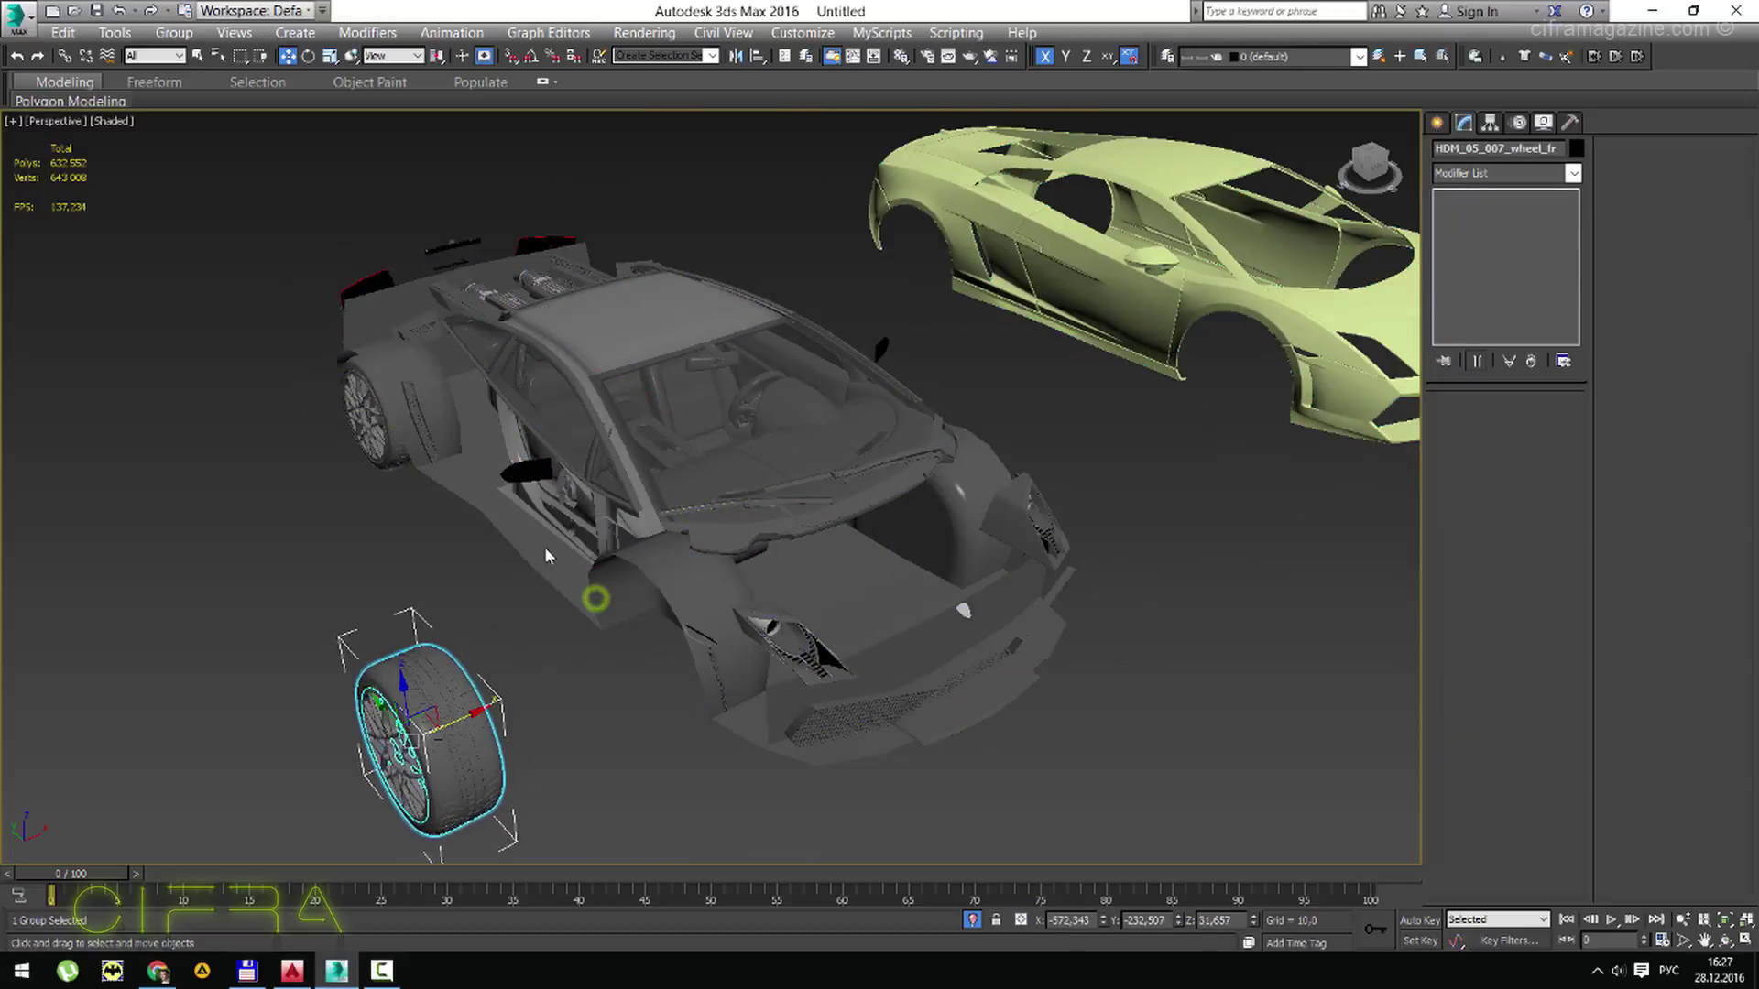
left_click_drag(616, 482, 549, 302)
left_click(830, 444)
left_click_drag(808, 560, 503, 656)
key("ctrl+z")
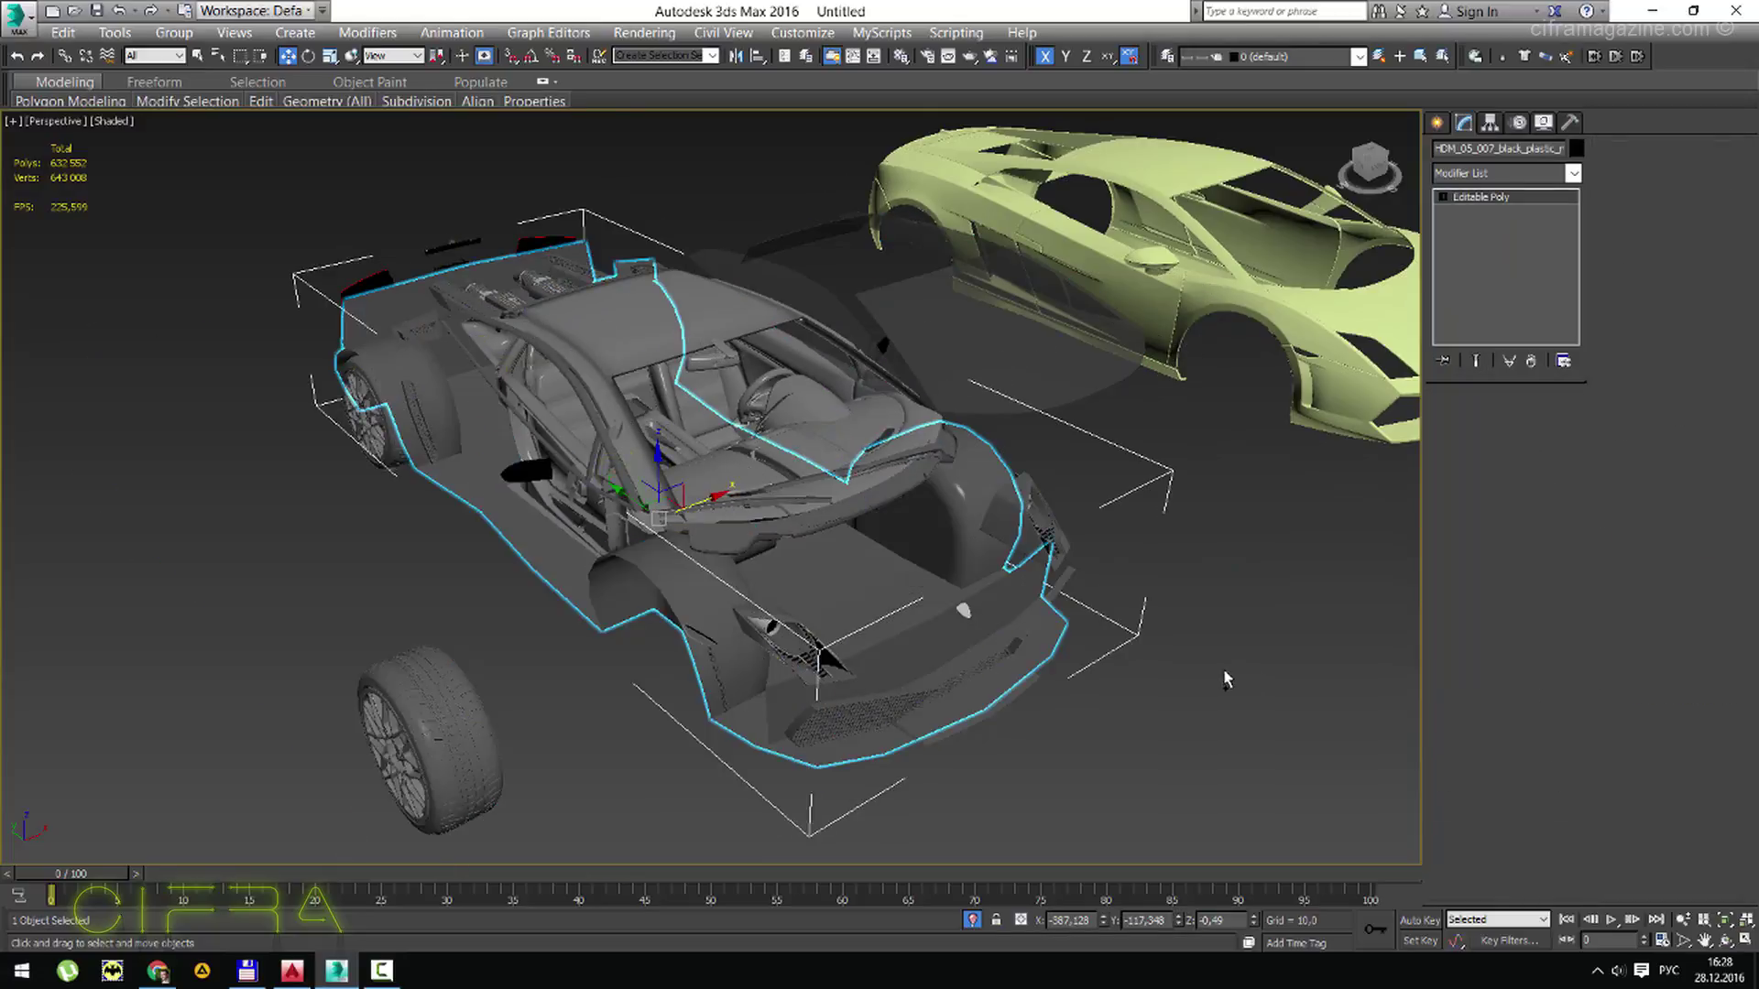
key("ctrl+z")
key("ctrl+z")
key("ctrl+z")
key("ctrl+z")
key("ctrl+z")
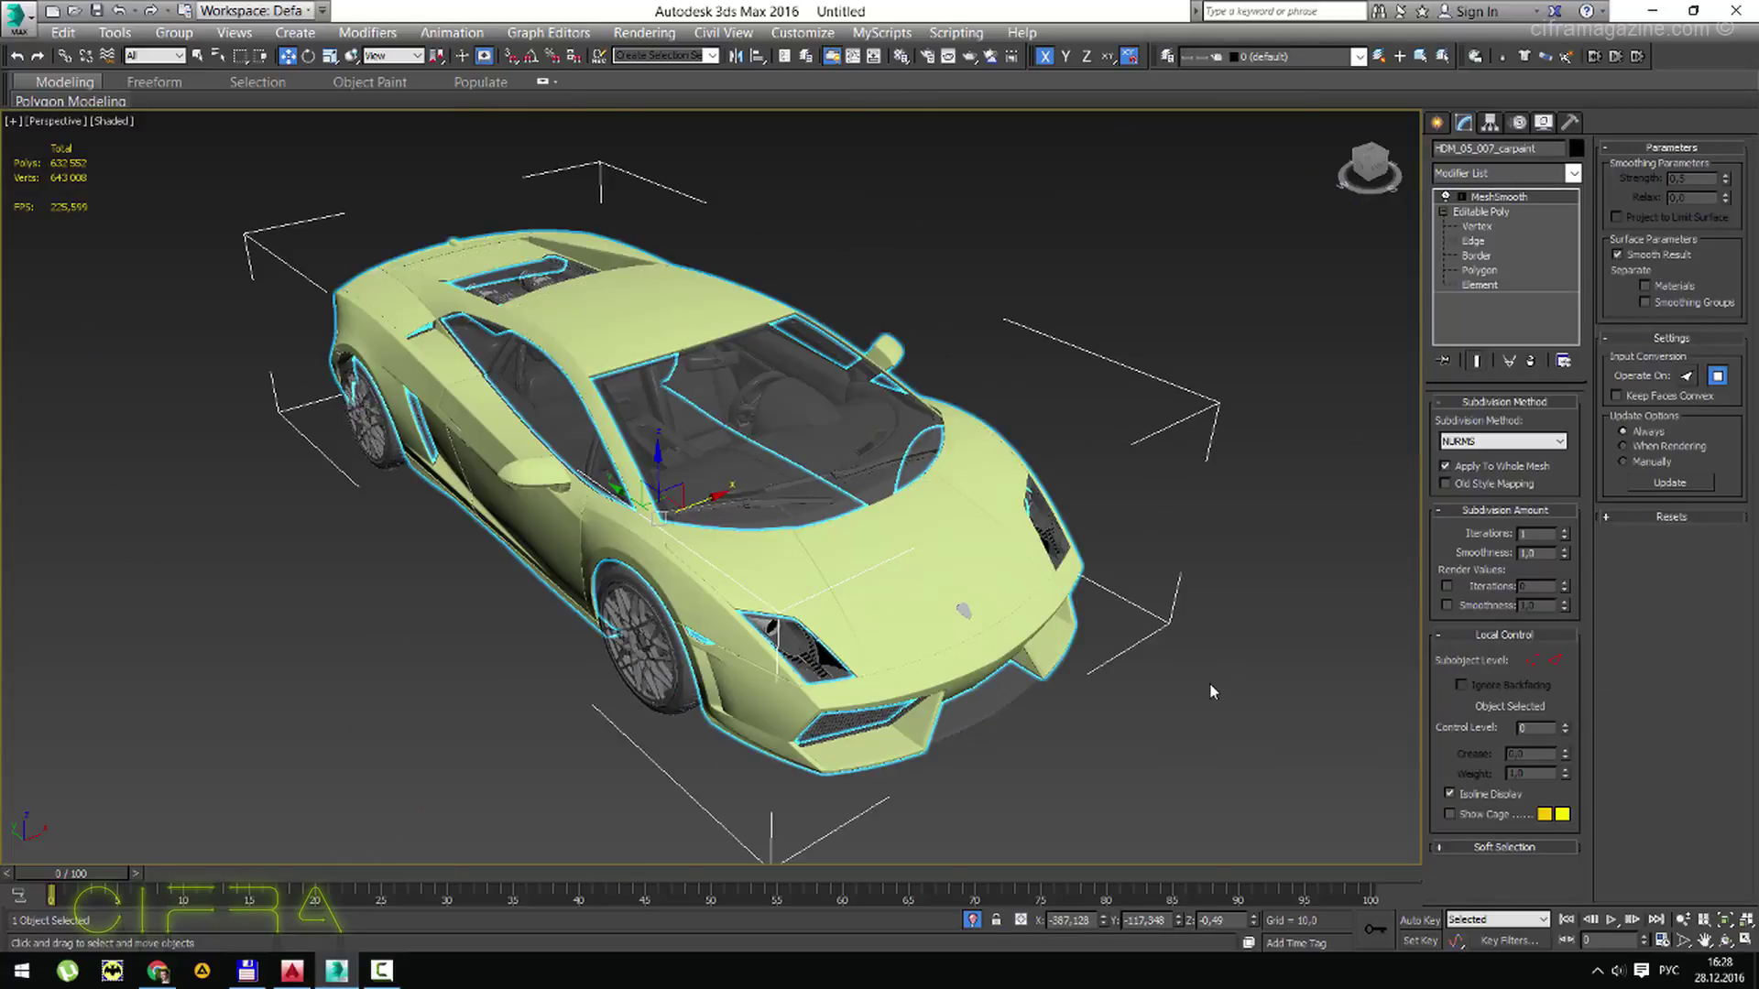
left_click(1226, 678)
scroll(1223, 676, "down", 3)
scroll(698, 479, "down", 2)
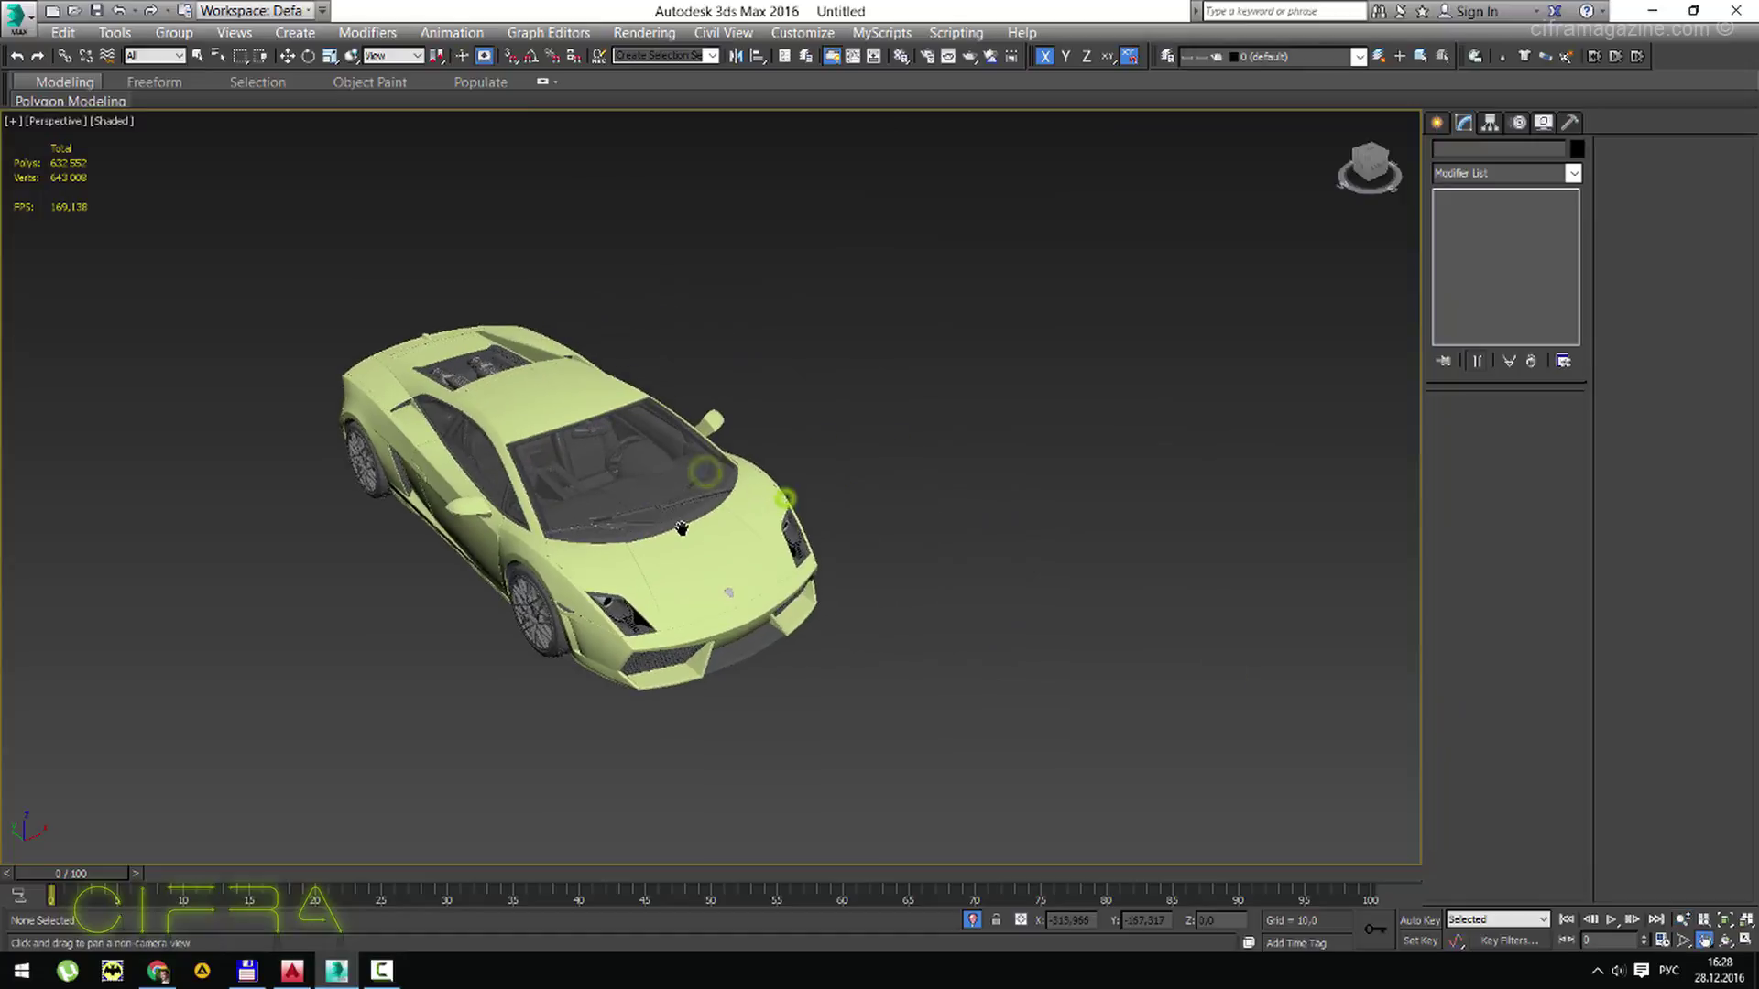
scroll(724, 595, "up", 2)
scroll(737, 573, "up", 1)
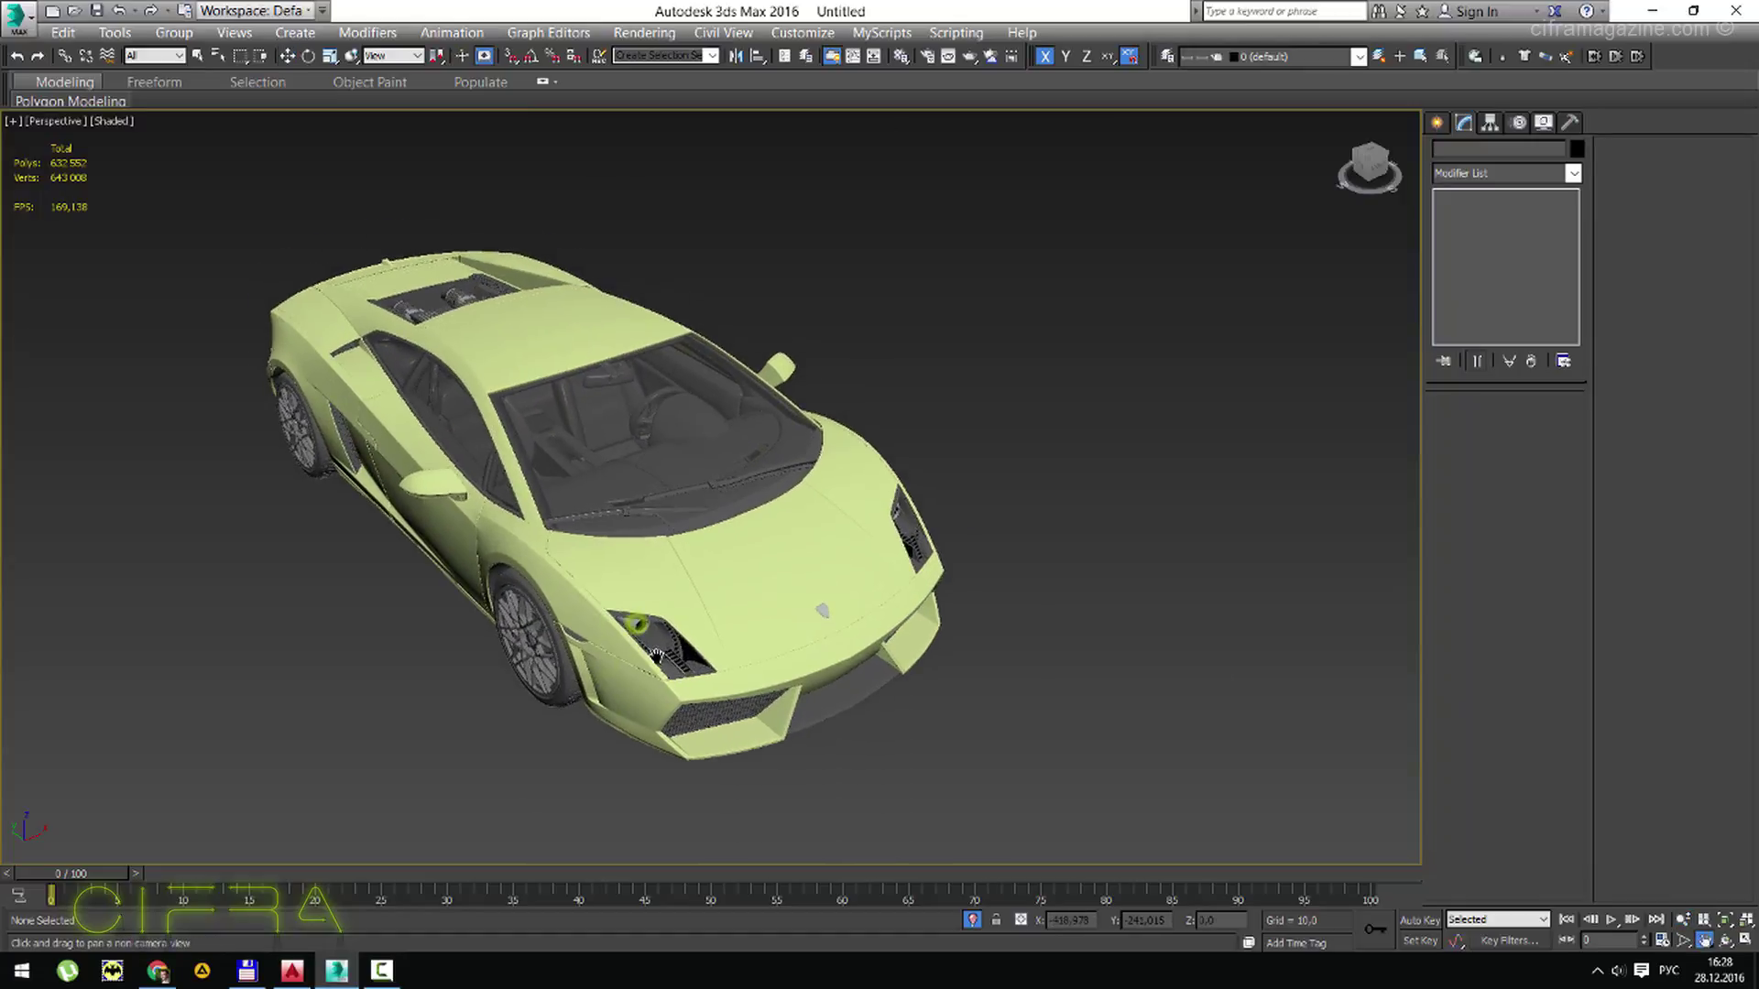
left_click(744, 559)
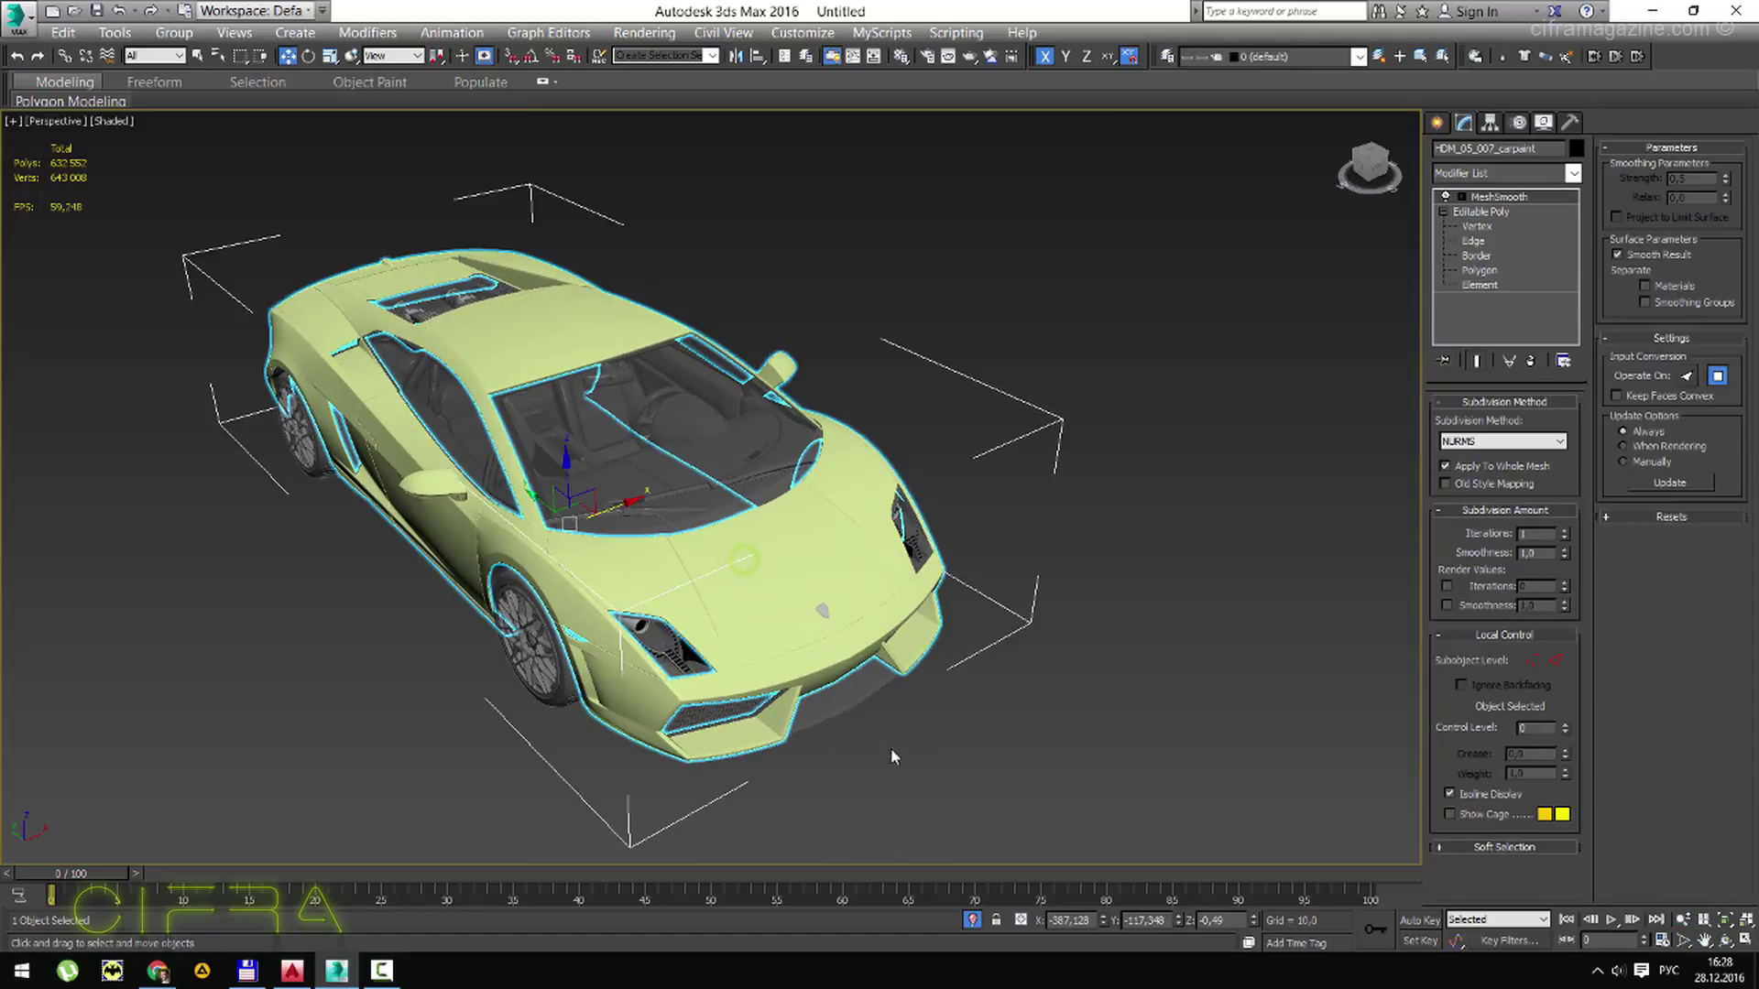
middle_click_drag(871, 734, 307, 552, "alt")
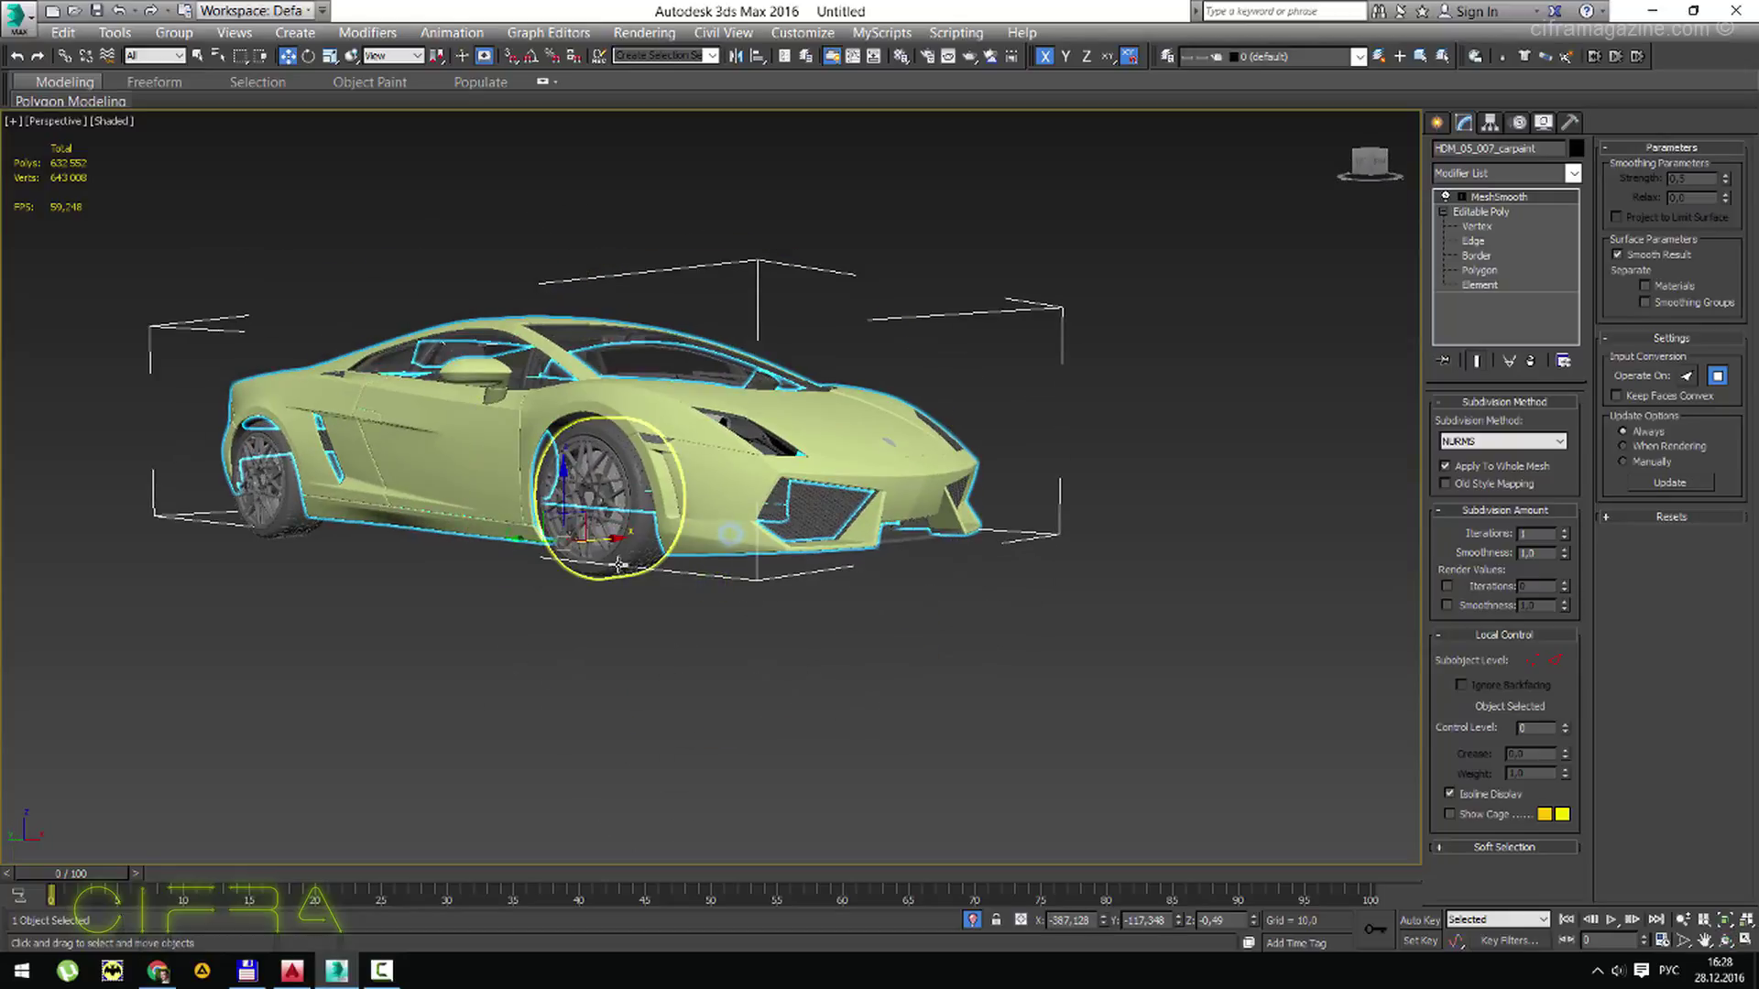
left_click(587, 495, "ctrl")
left_click(270, 494, "ctrl")
Select the Lamborghini's front wheel, rear wheel, body and a fourth part.
middle_click_drag(662, 527, 669, 542, "alt")
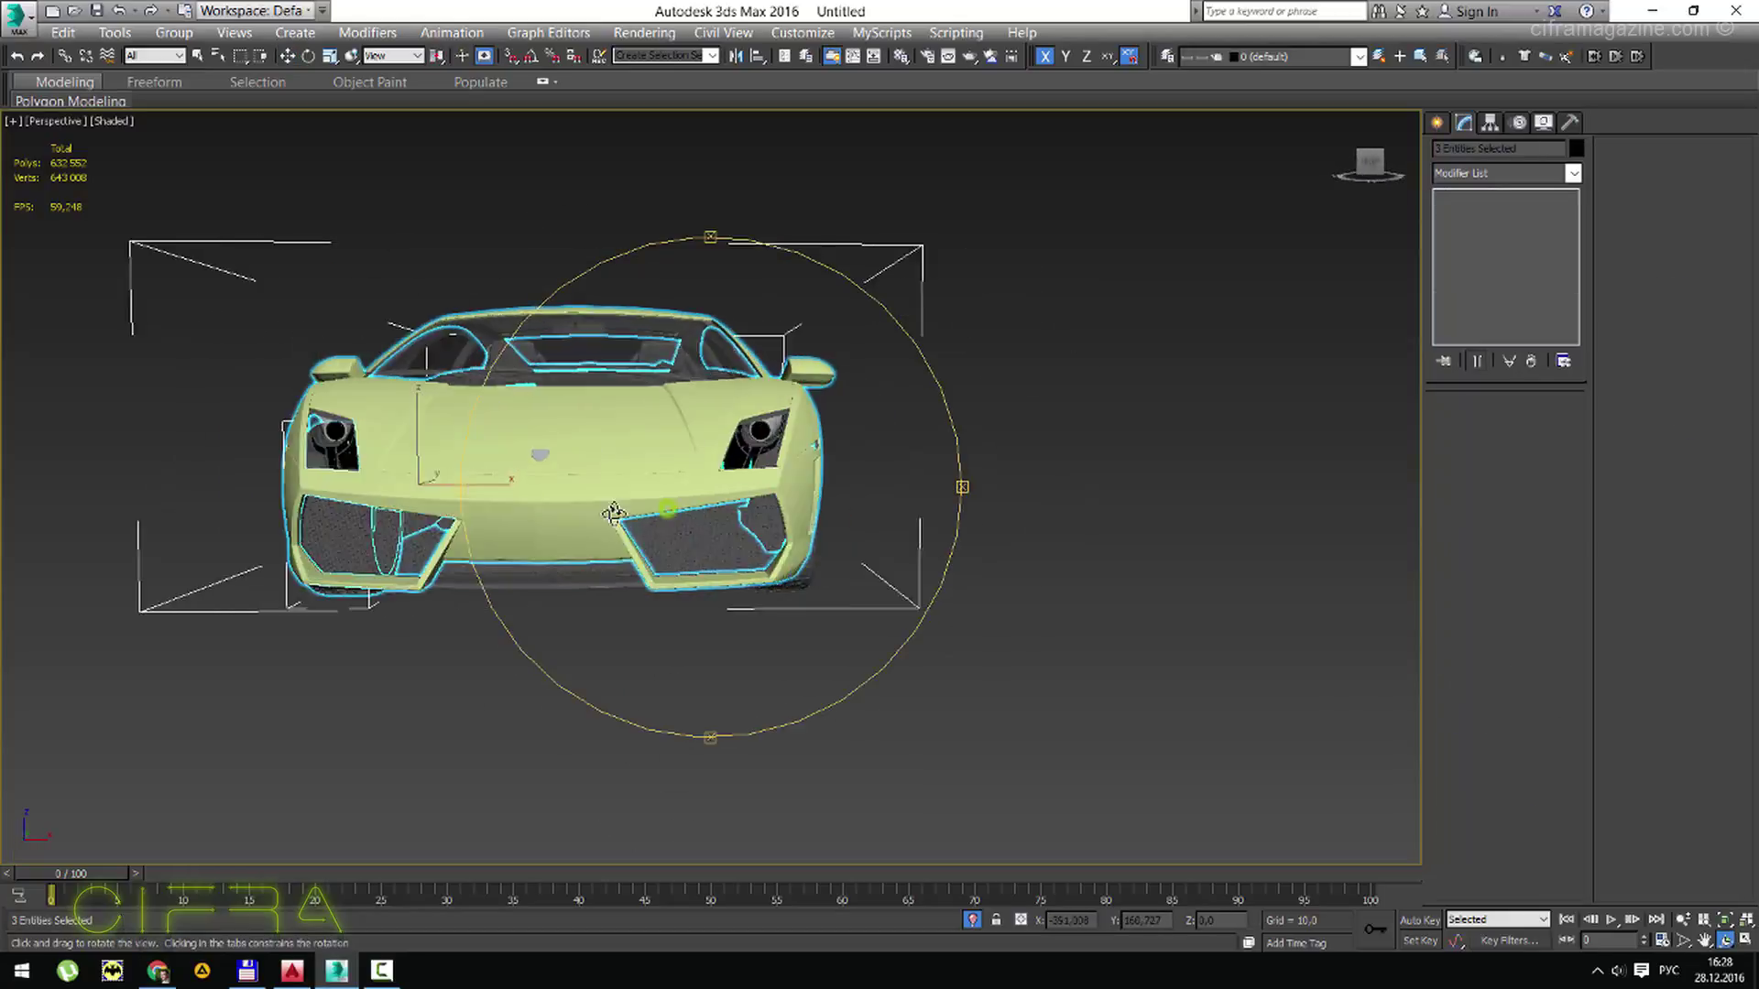
left_click(643, 592)
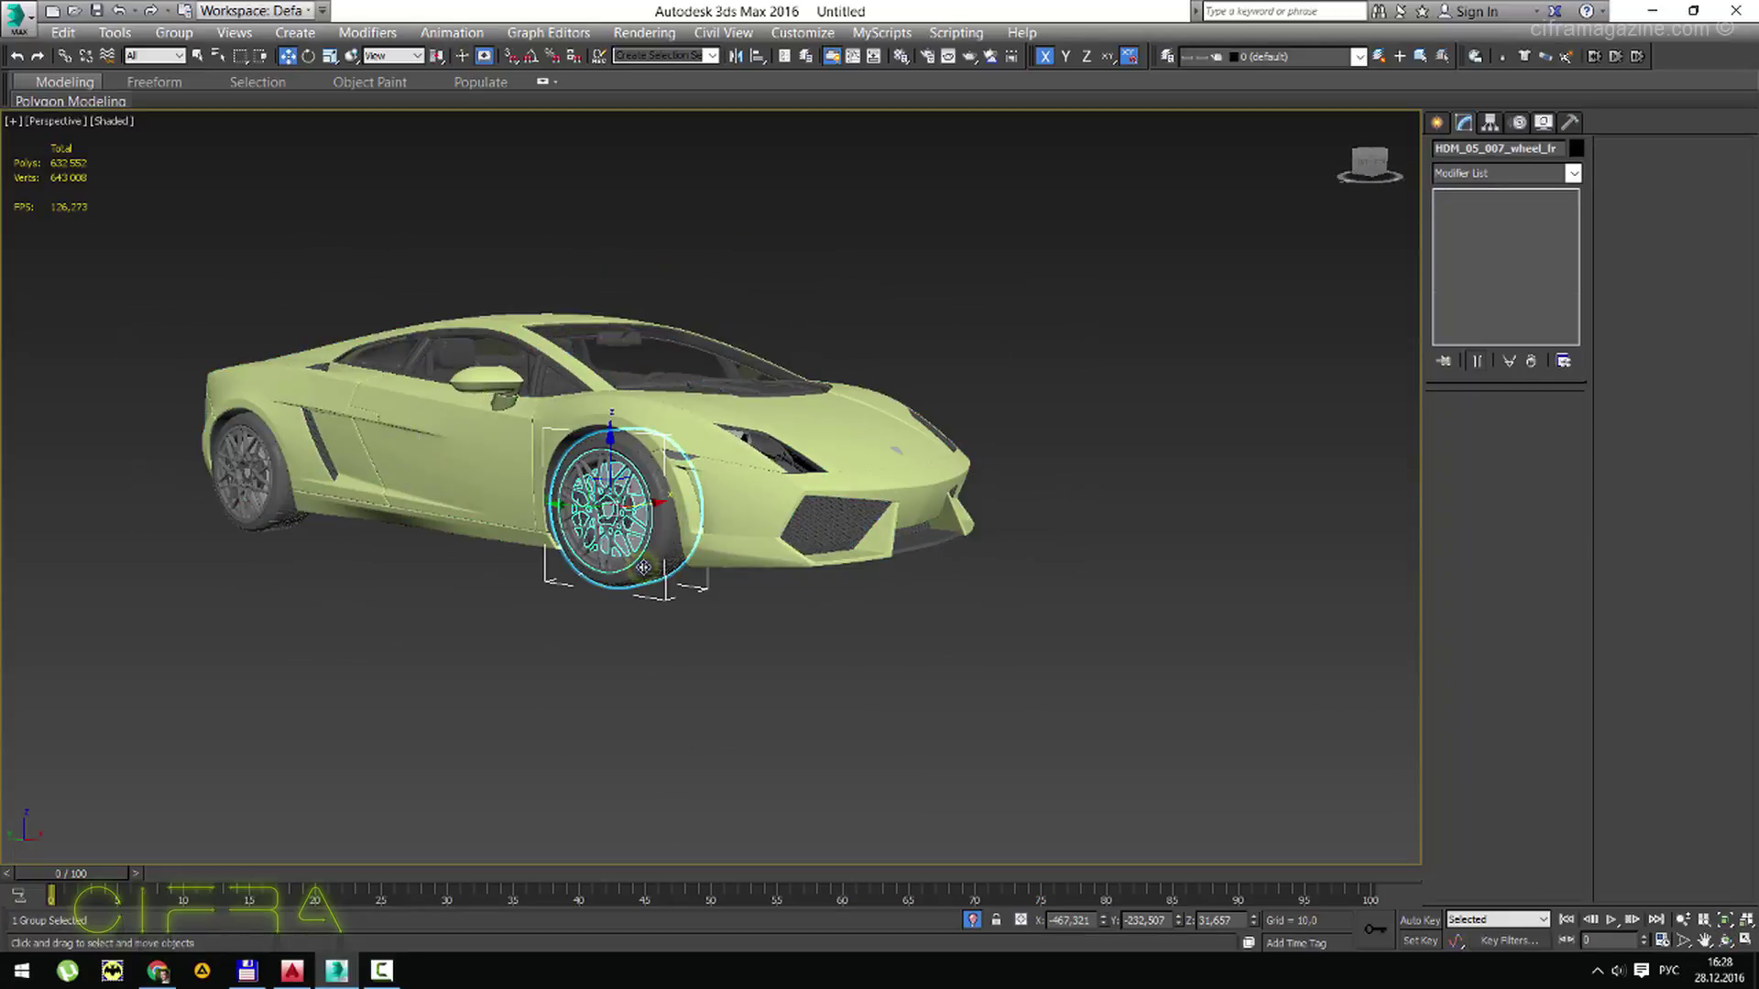
key("ctrl+a")
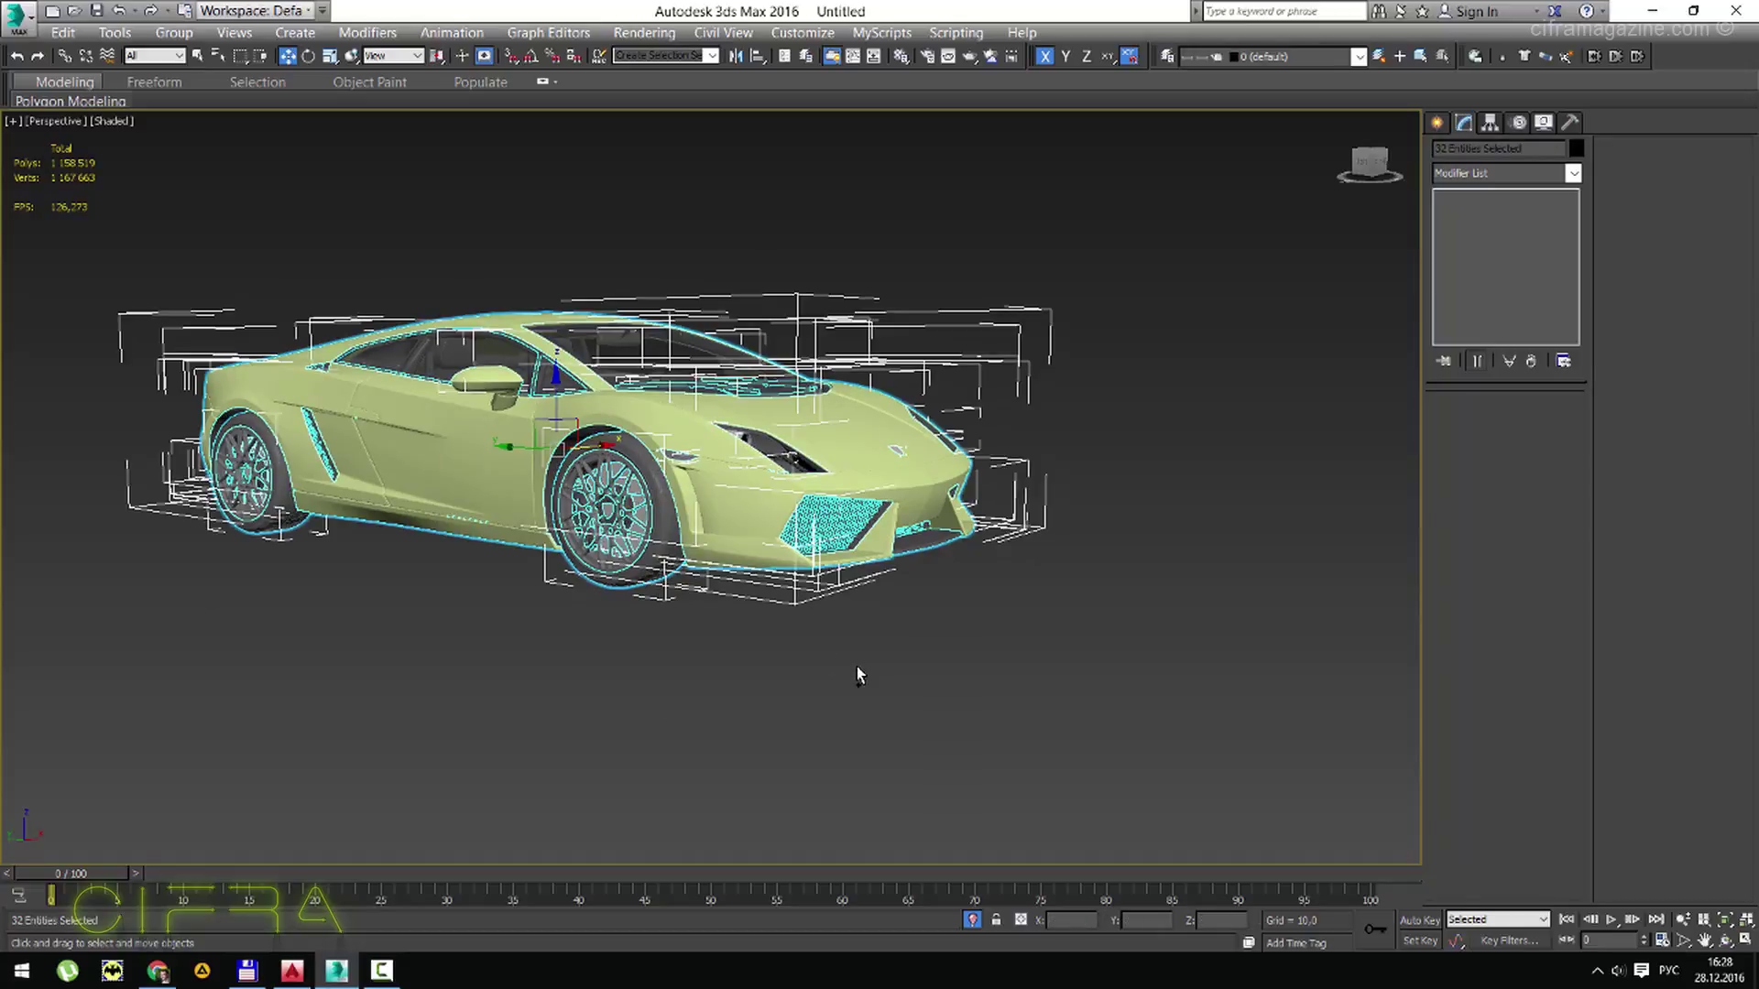
left_click(649, 677)
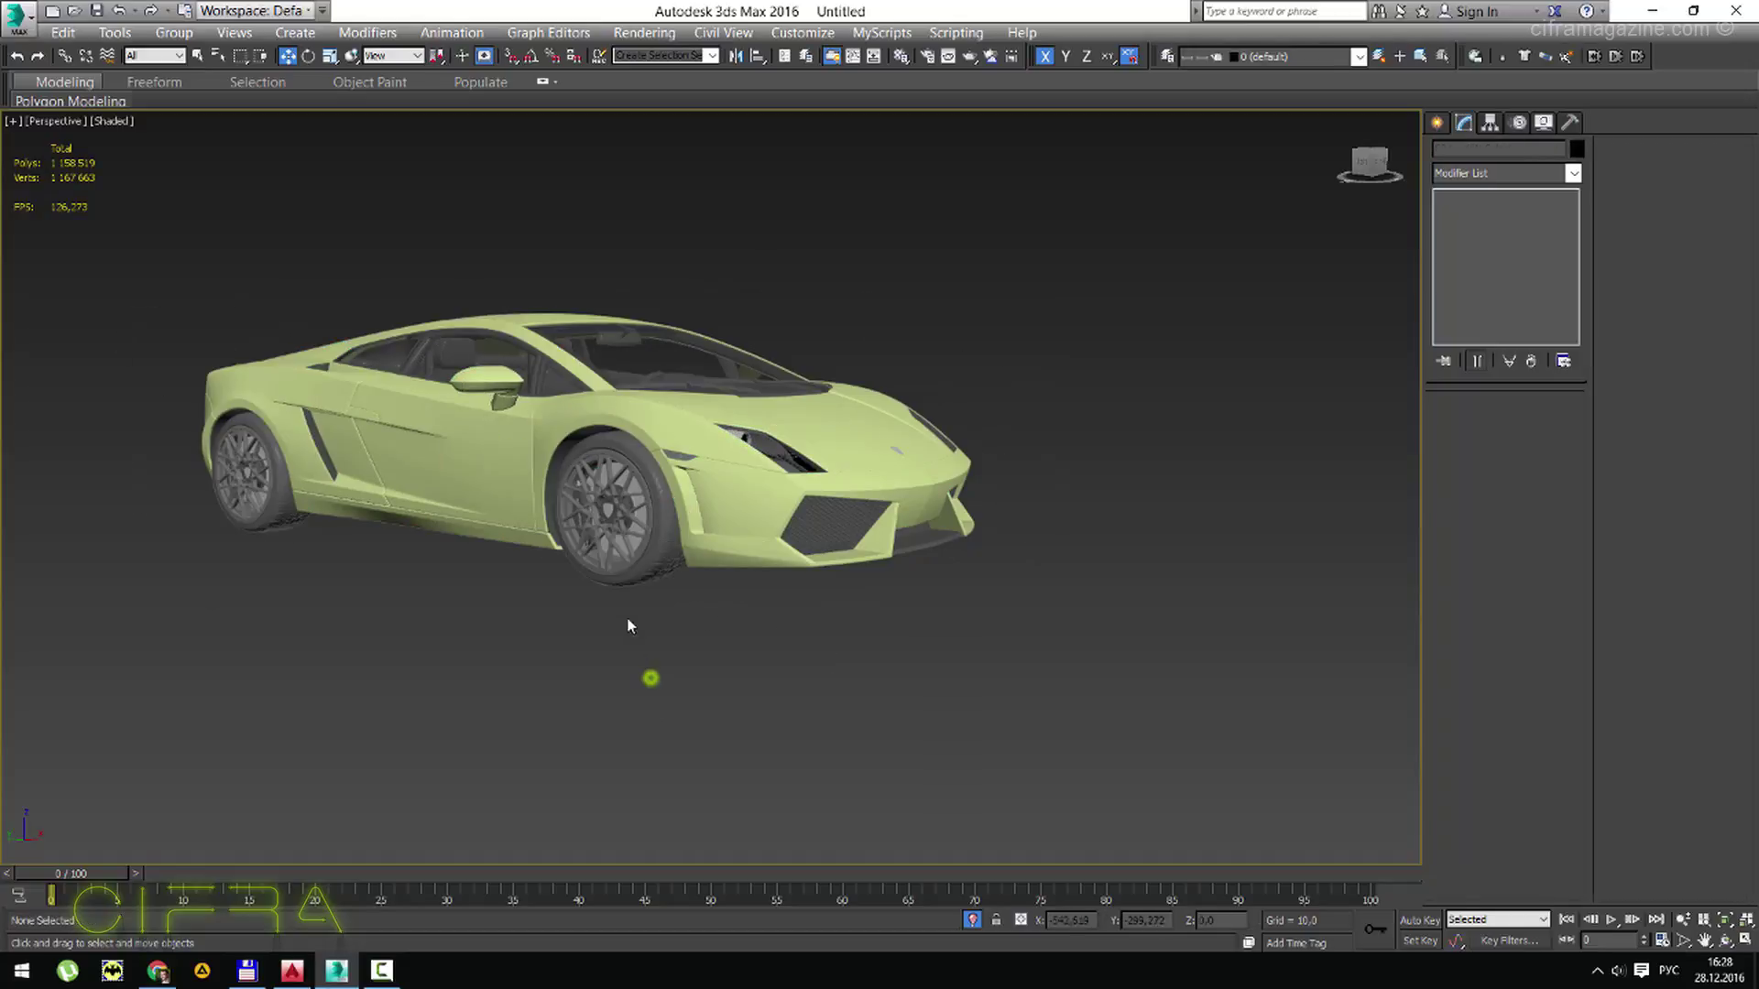
left_click(643, 572)
left_click(280, 522, "ctrl")
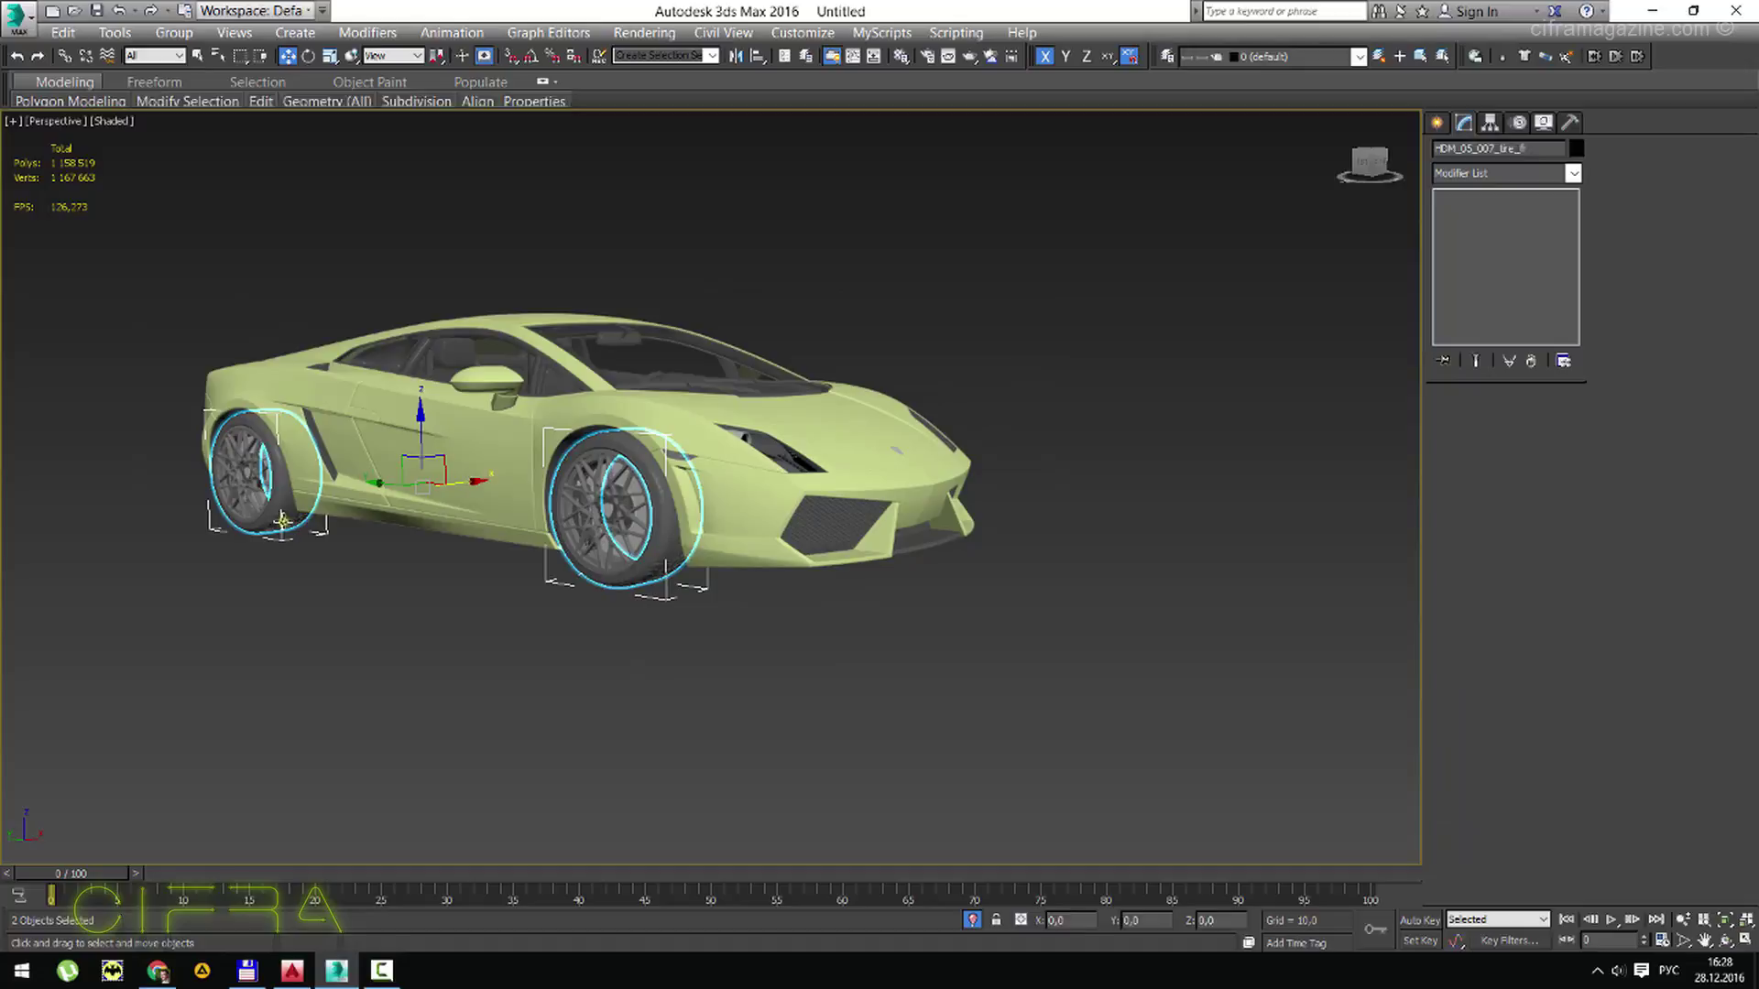
left_click(474, 524, "ctrl")
middle_click_drag(474, 523, 483, 632, "alt")
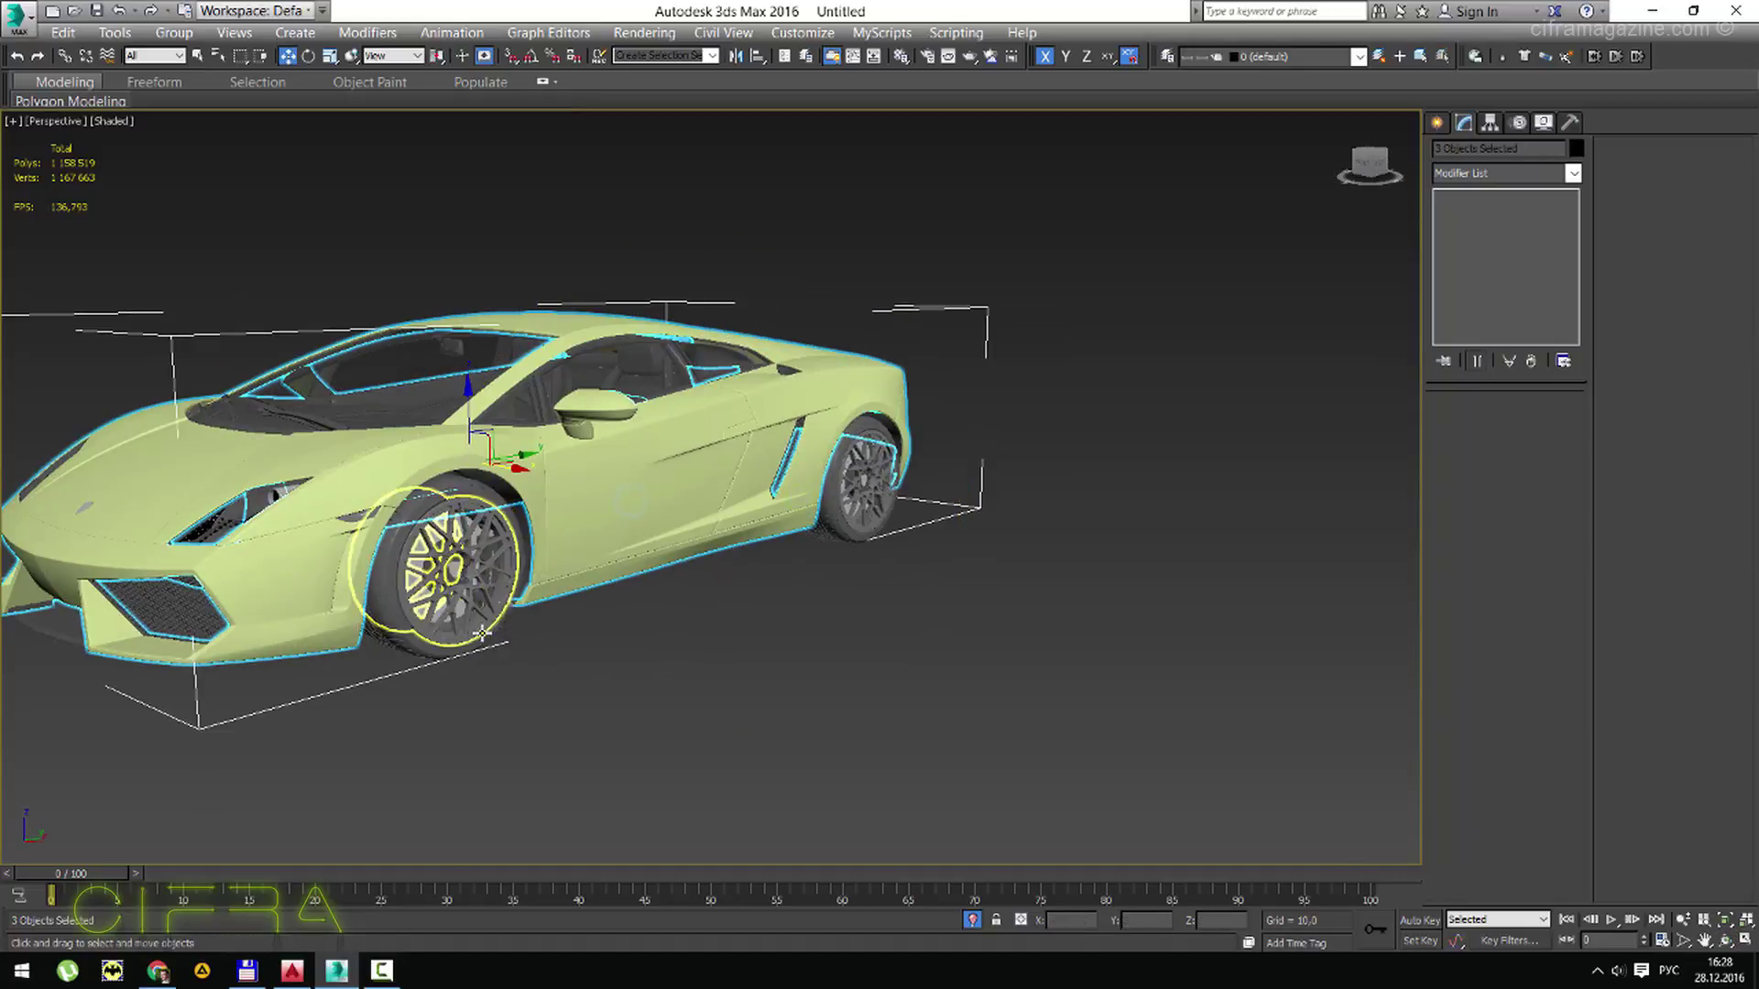
left_click(483, 632, "ctrl")
middle_click_drag(574, 639, 683, 483, "alt")
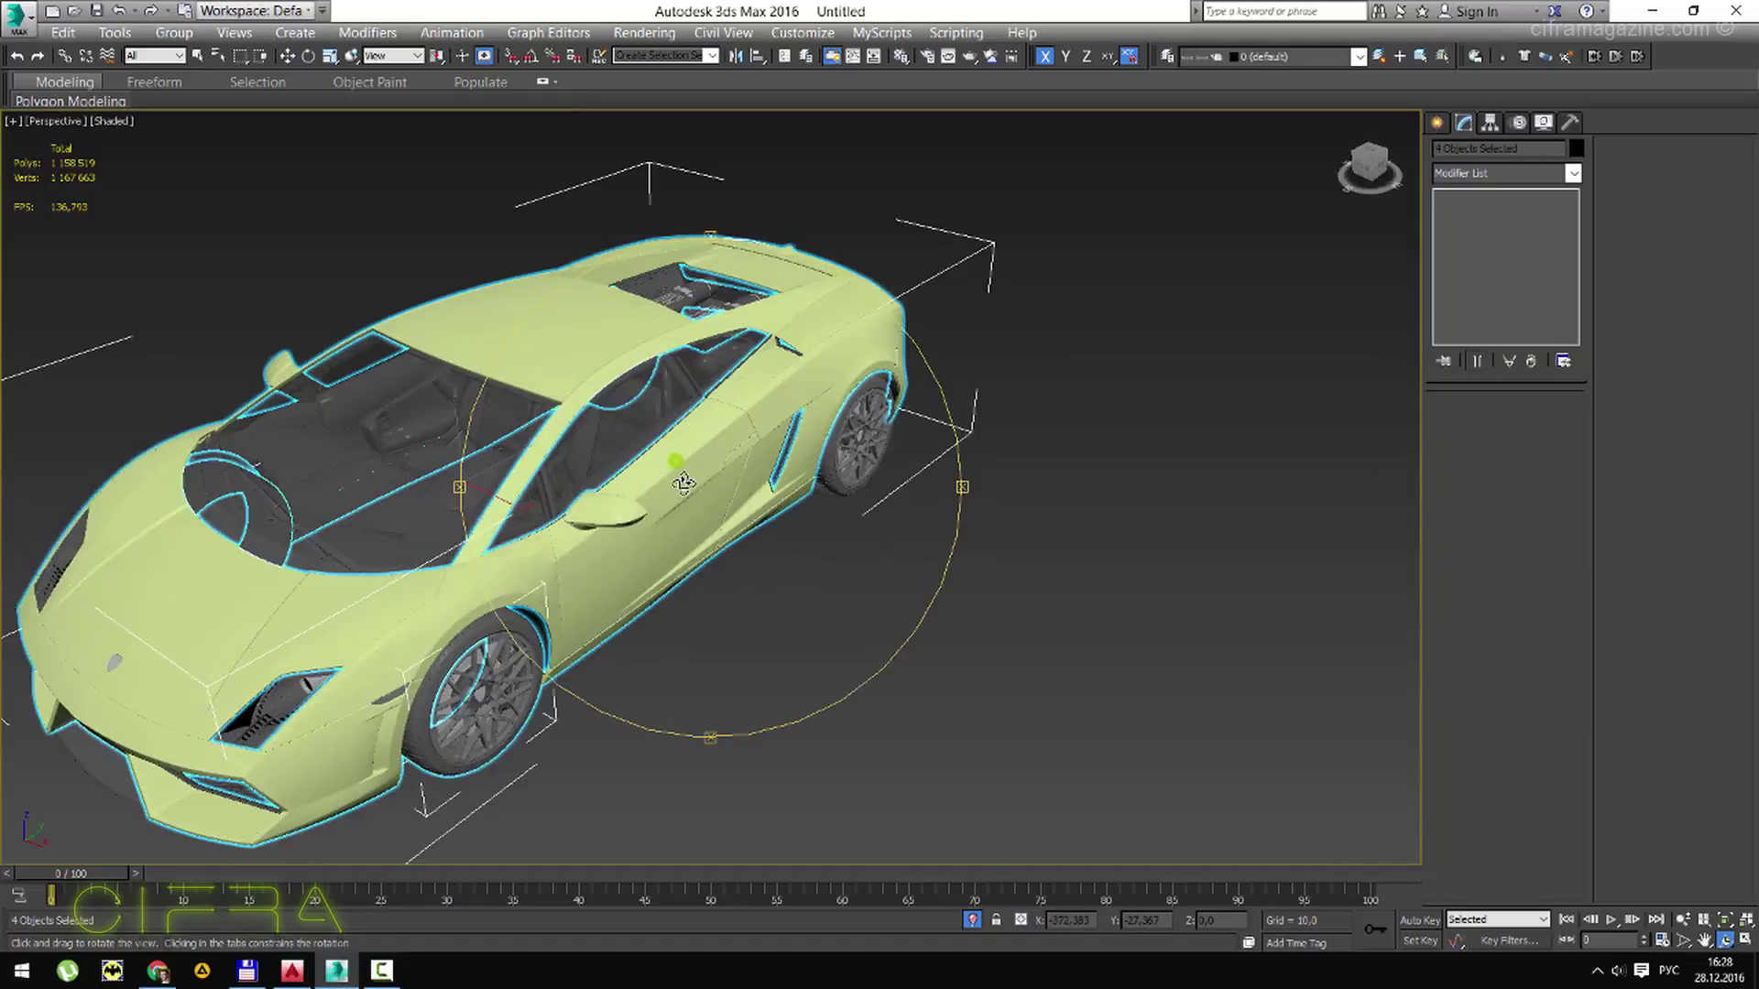
scroll(683, 483, "down", 5)
Shift-drag the parts to the upper left as an independent Copy, then select the copied body.
key("w")
left_click_drag(668, 506, 306, 364, "shift")
left_click(799, 430)
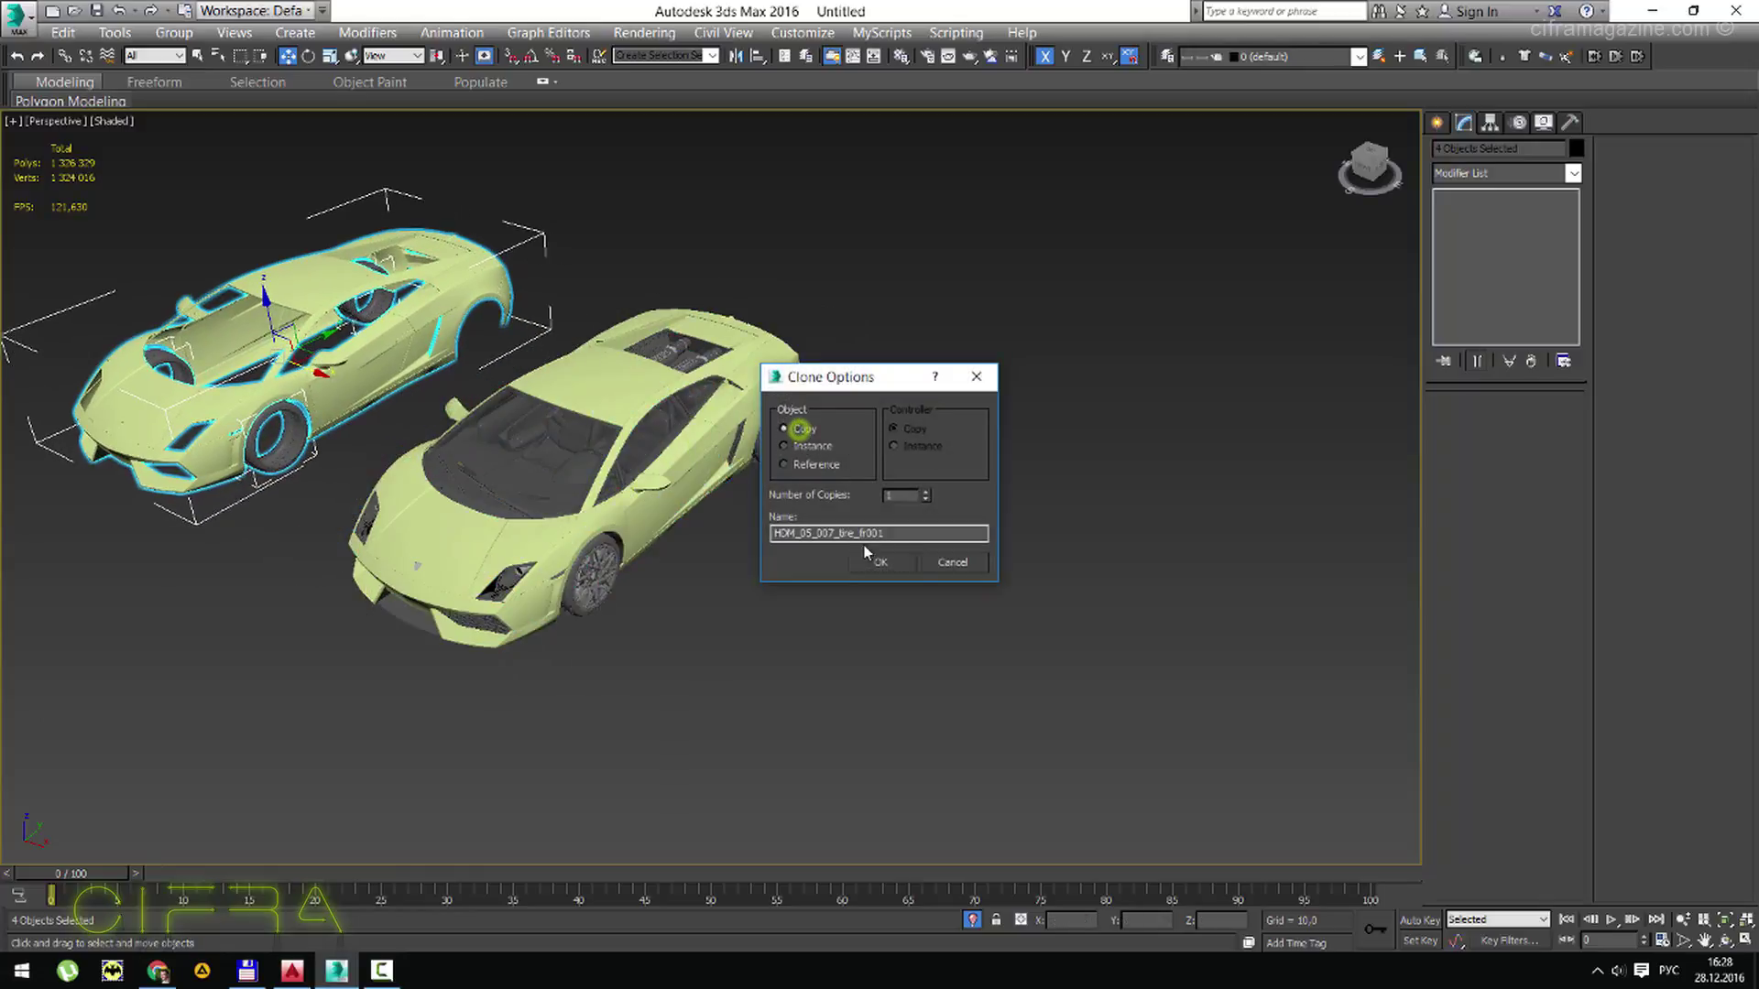
left_click(879, 562)
key("ctrl+r")
left_click_drag(566, 492, 691, 472)
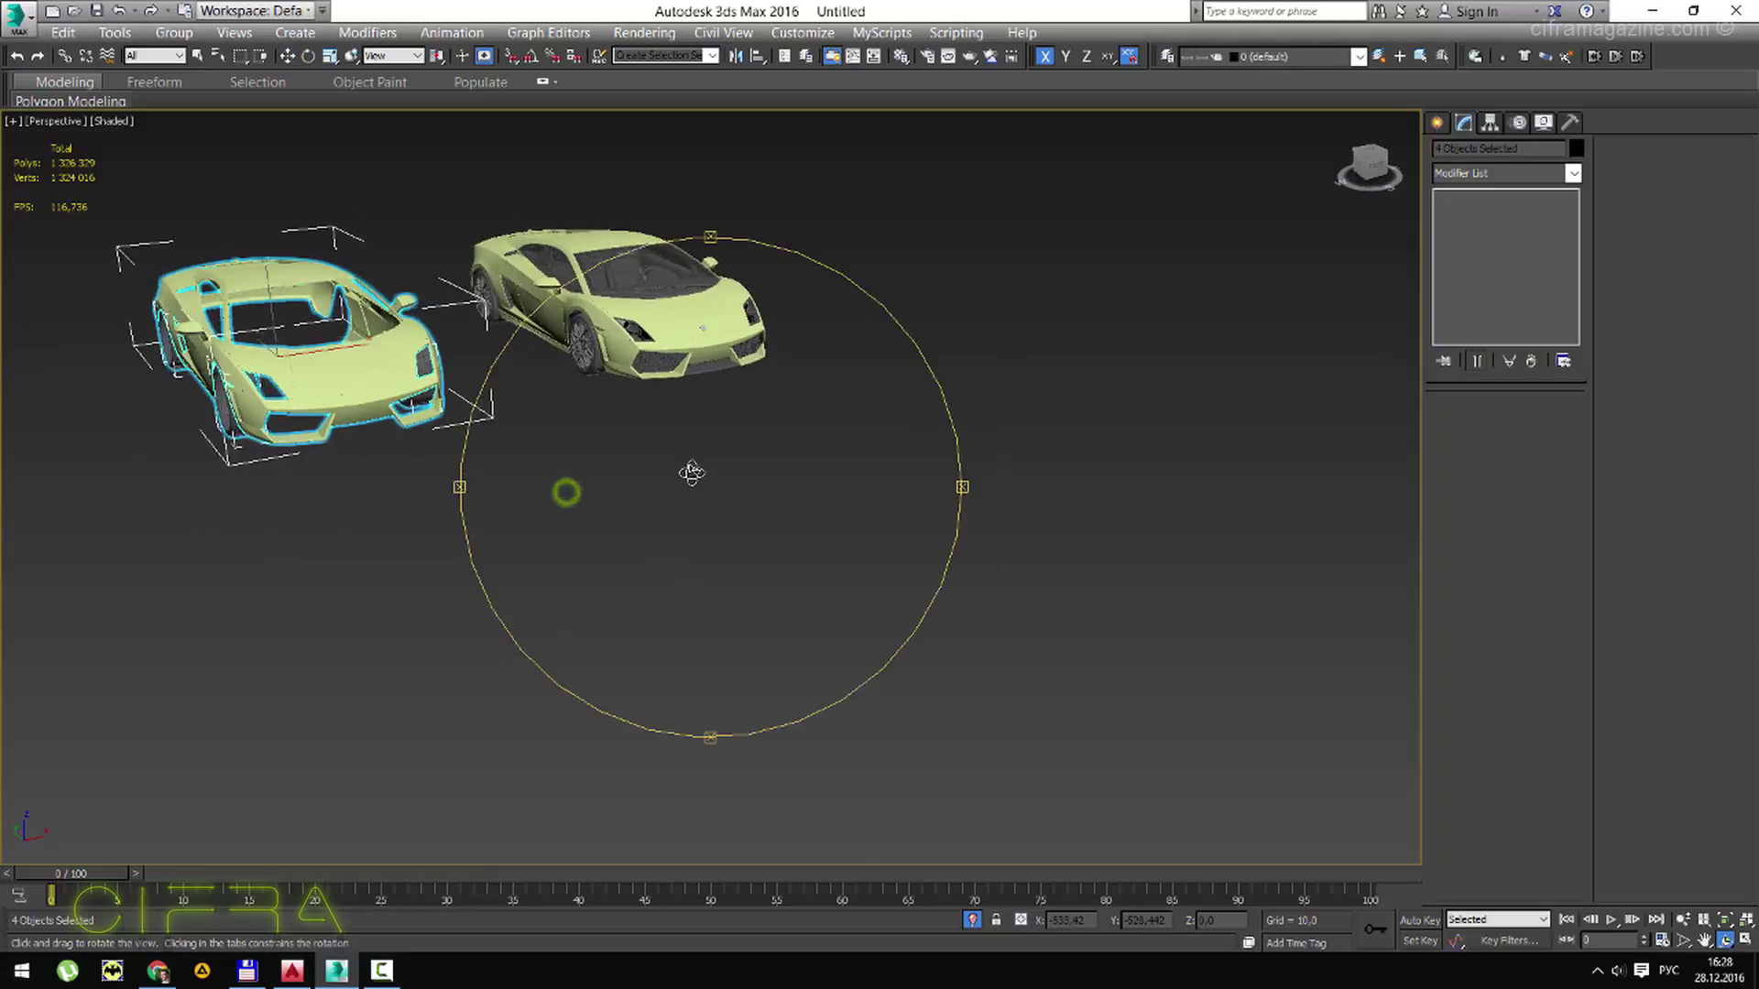
right_click(692, 472)
scroll(953, 743, "up", 3)
left_click(698, 619)
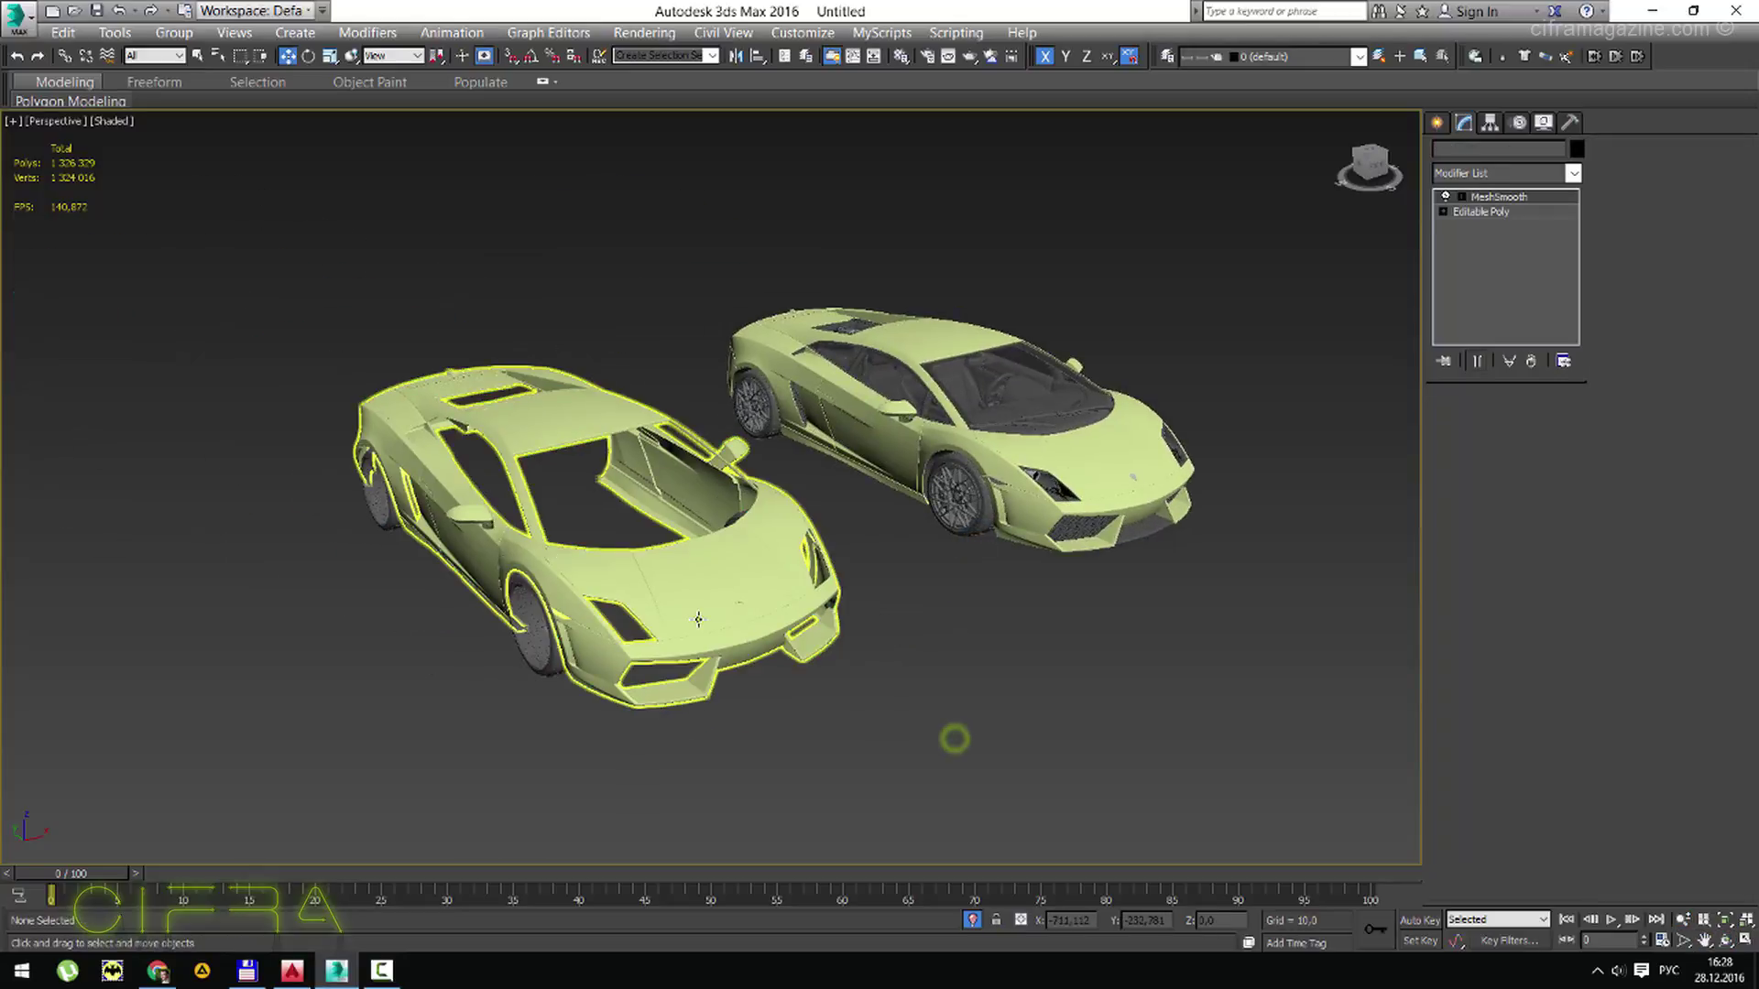
Remove the MeshSmooth modifier from the copied Lamborghini body.
left_click(1568, 123)
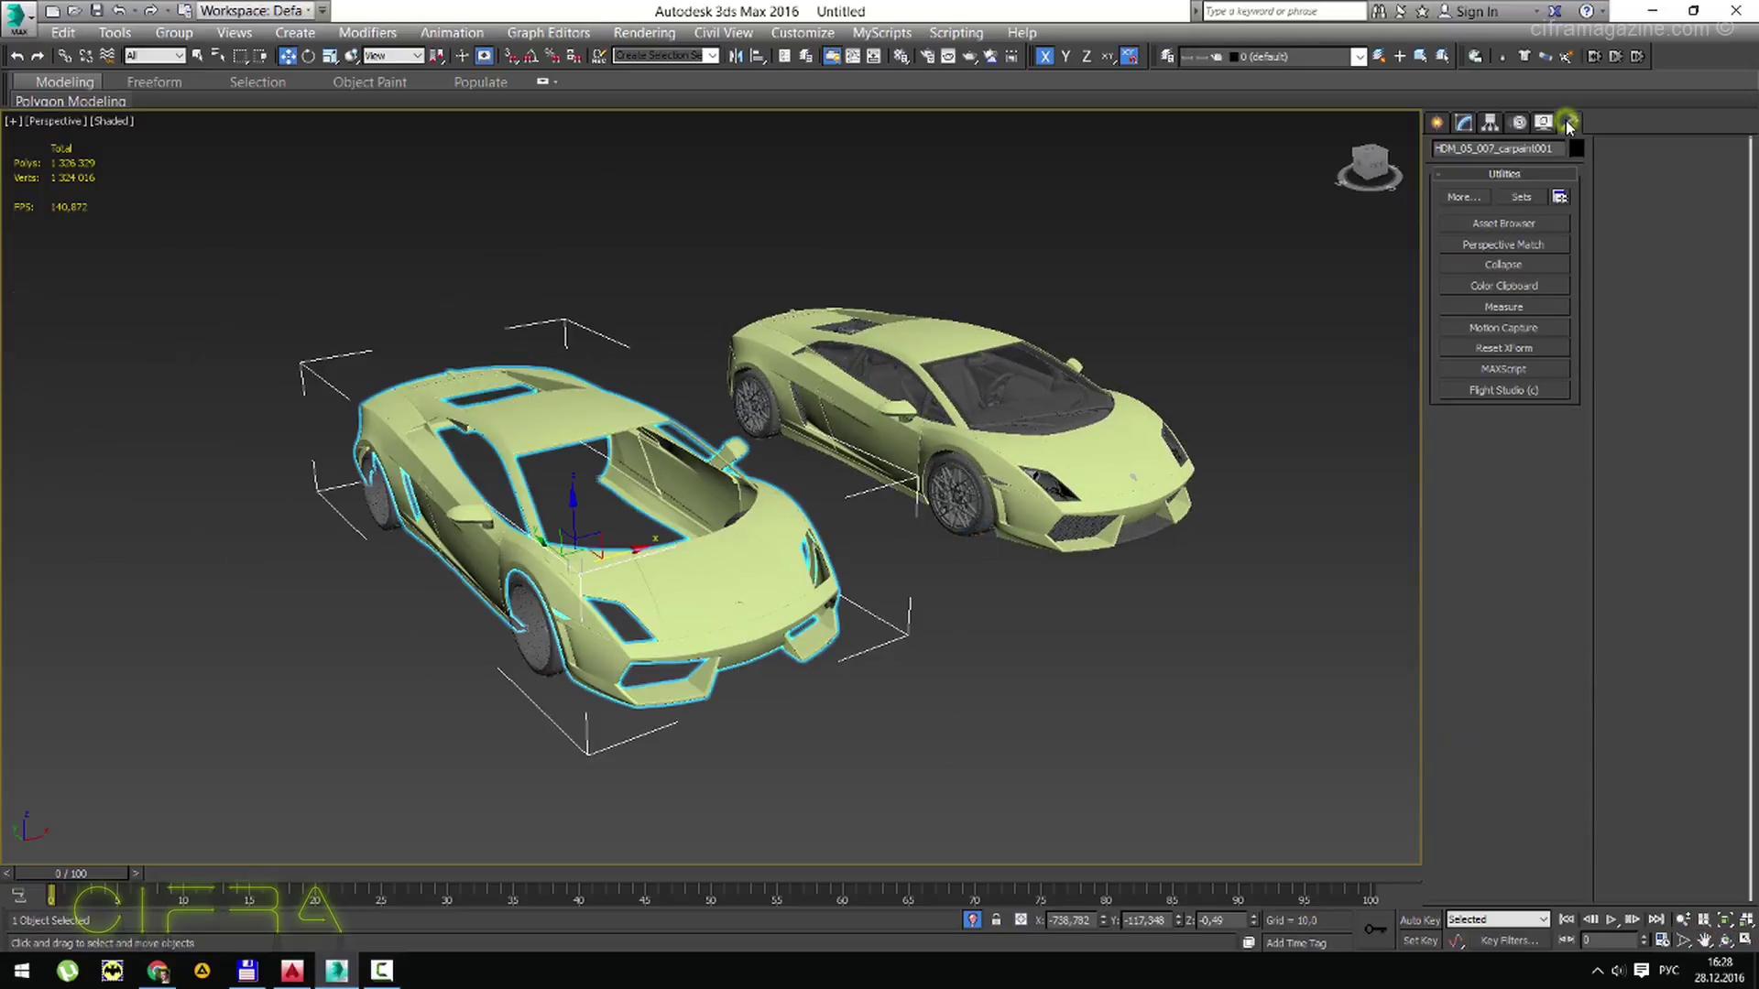
left_click(1463, 124)
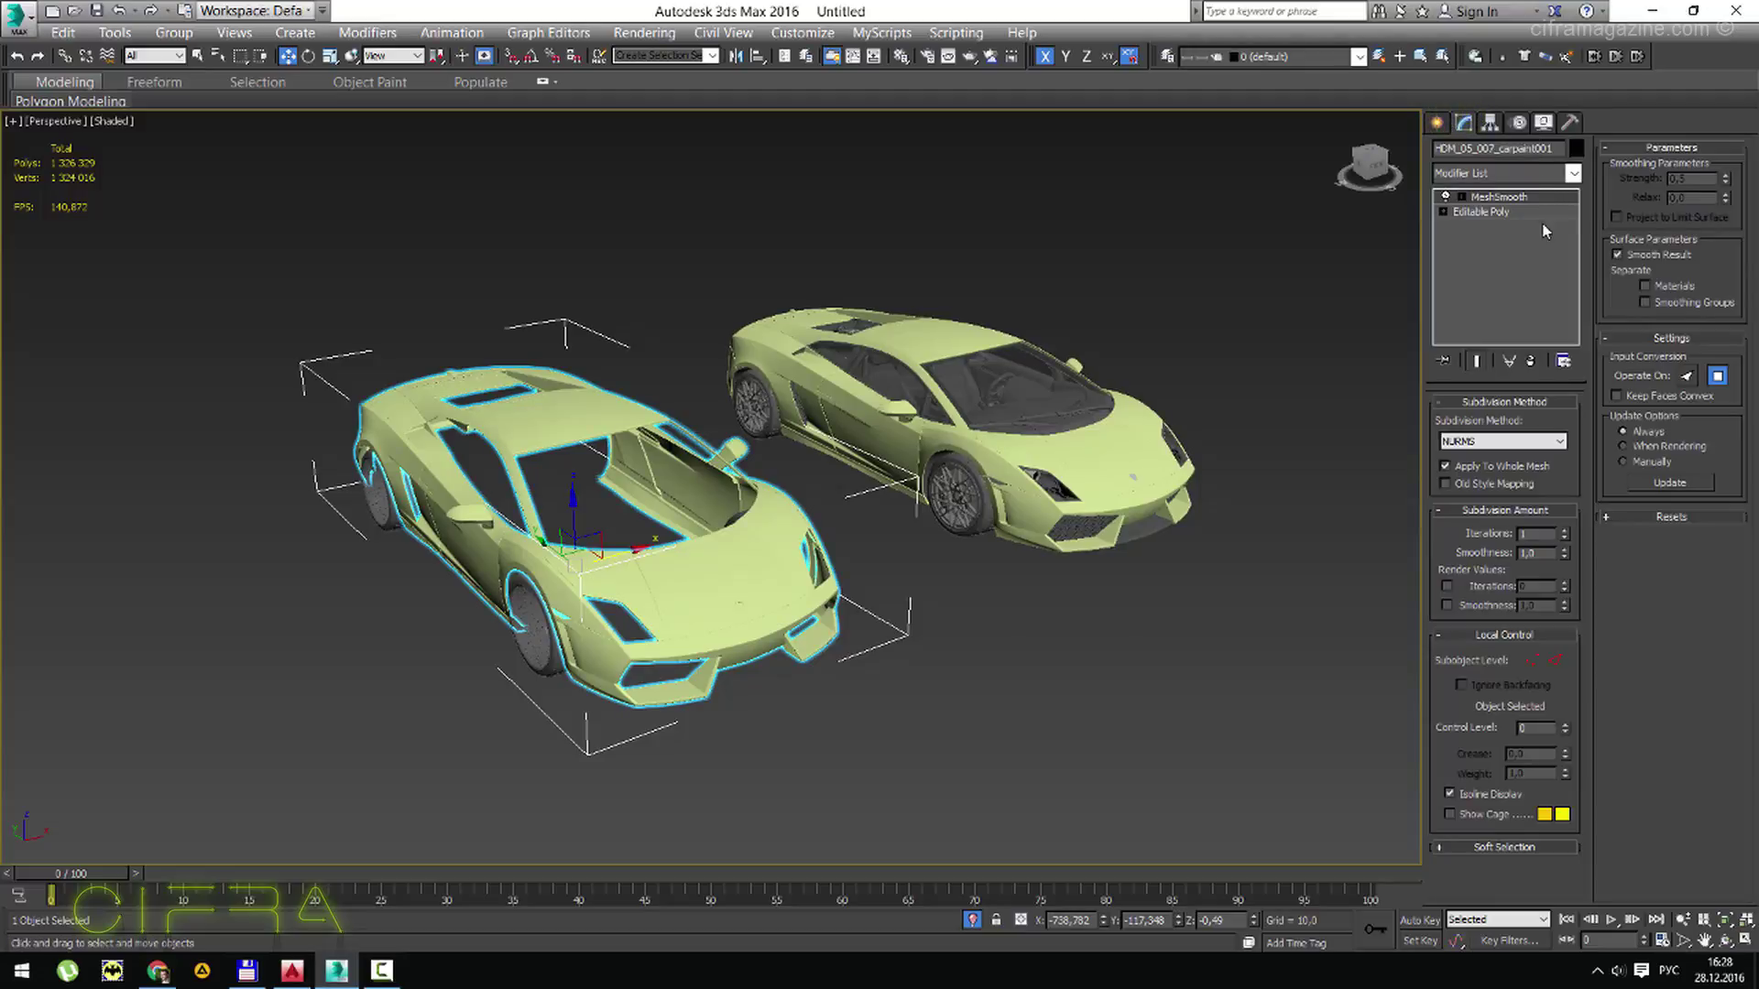
left_click(1530, 361)
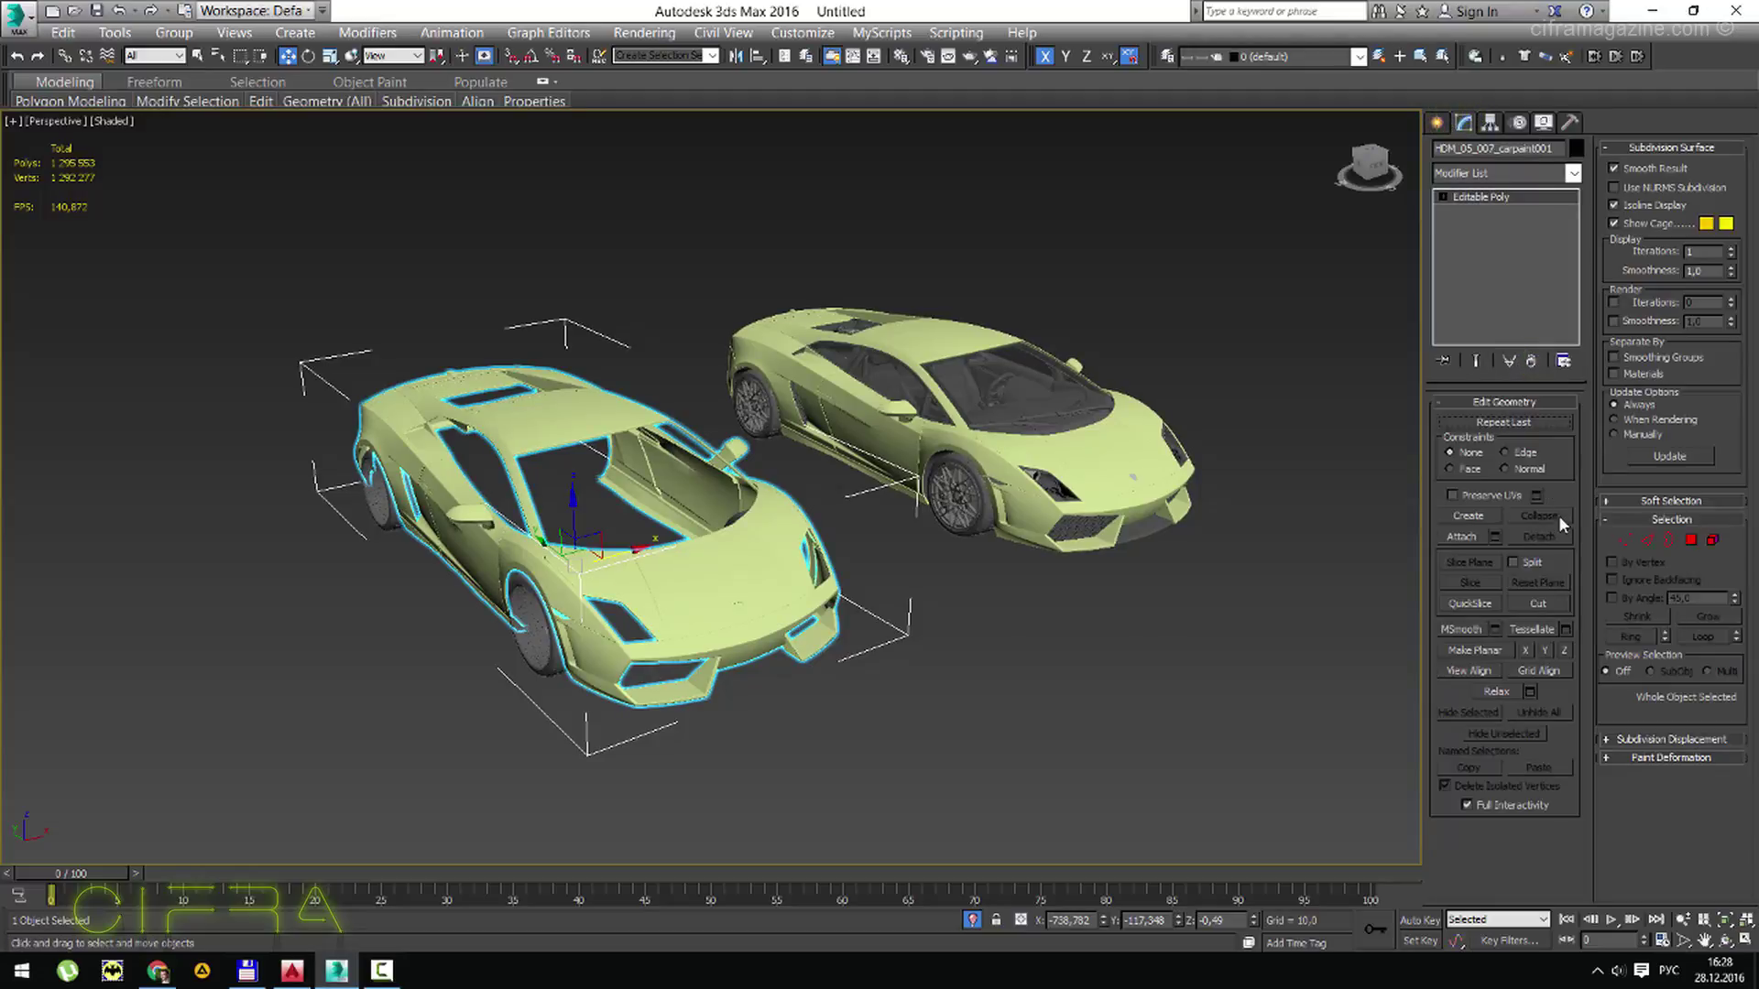
Select the first car's front and rear tires, switch to wireframe and select its body.
left_click(552, 654)
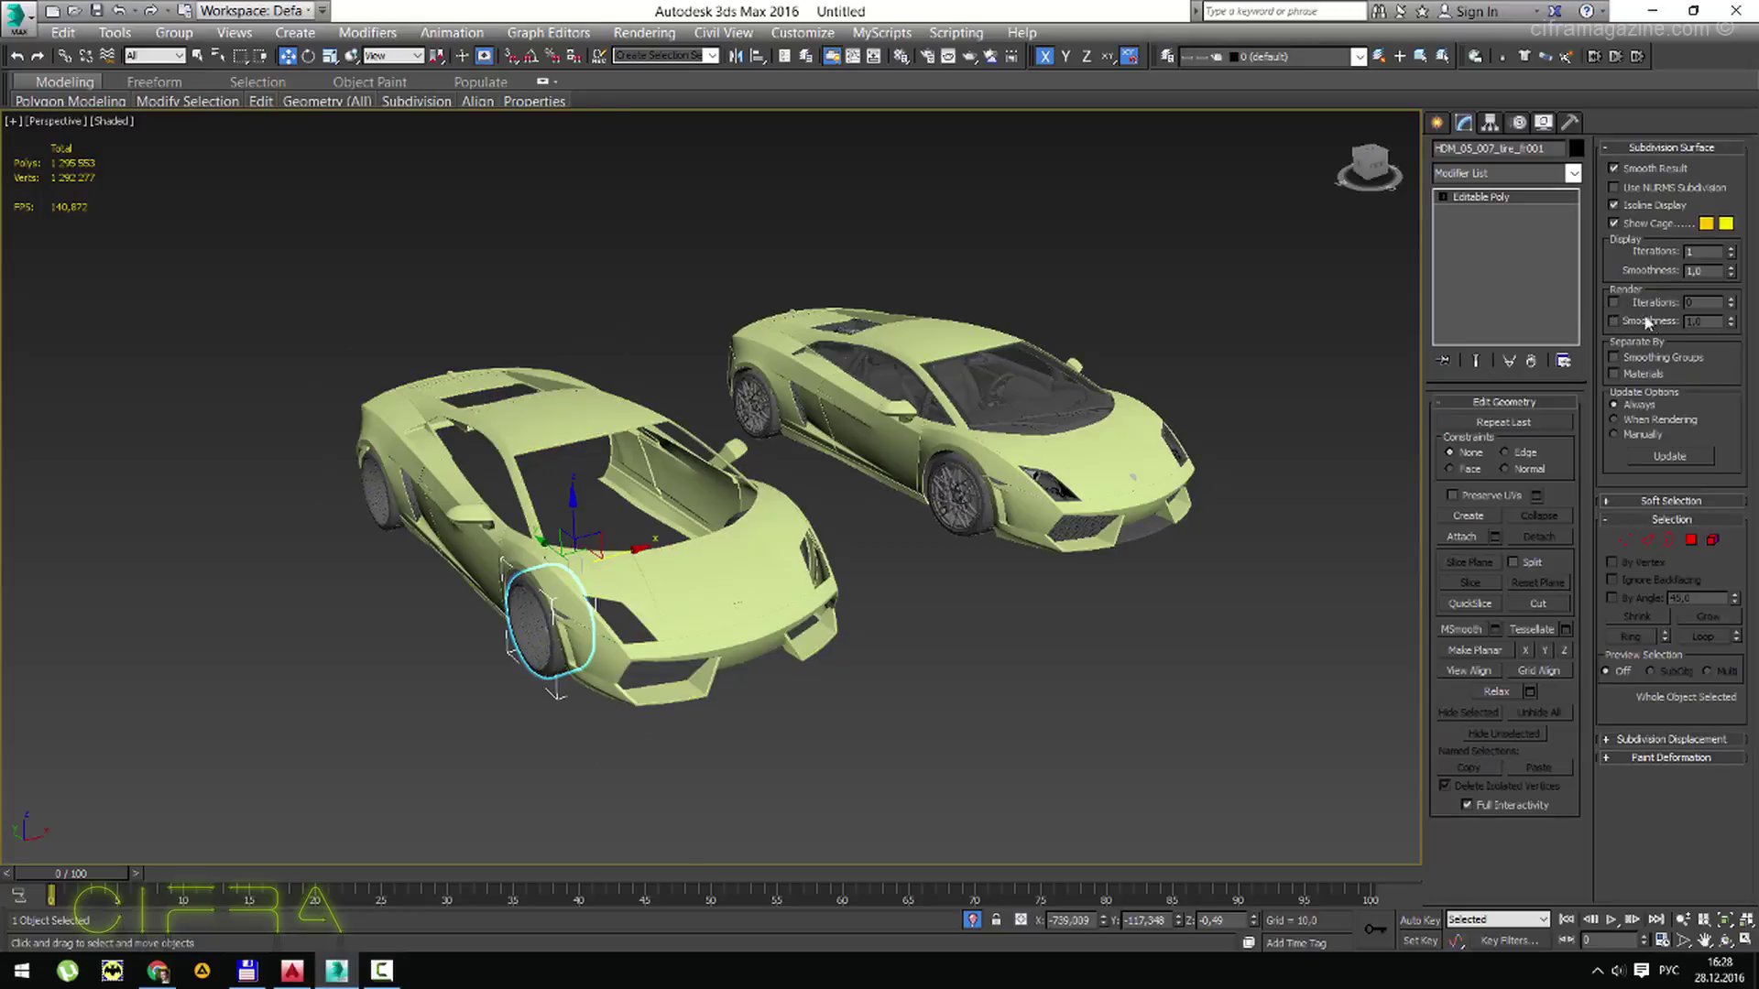
left_click(382, 490)
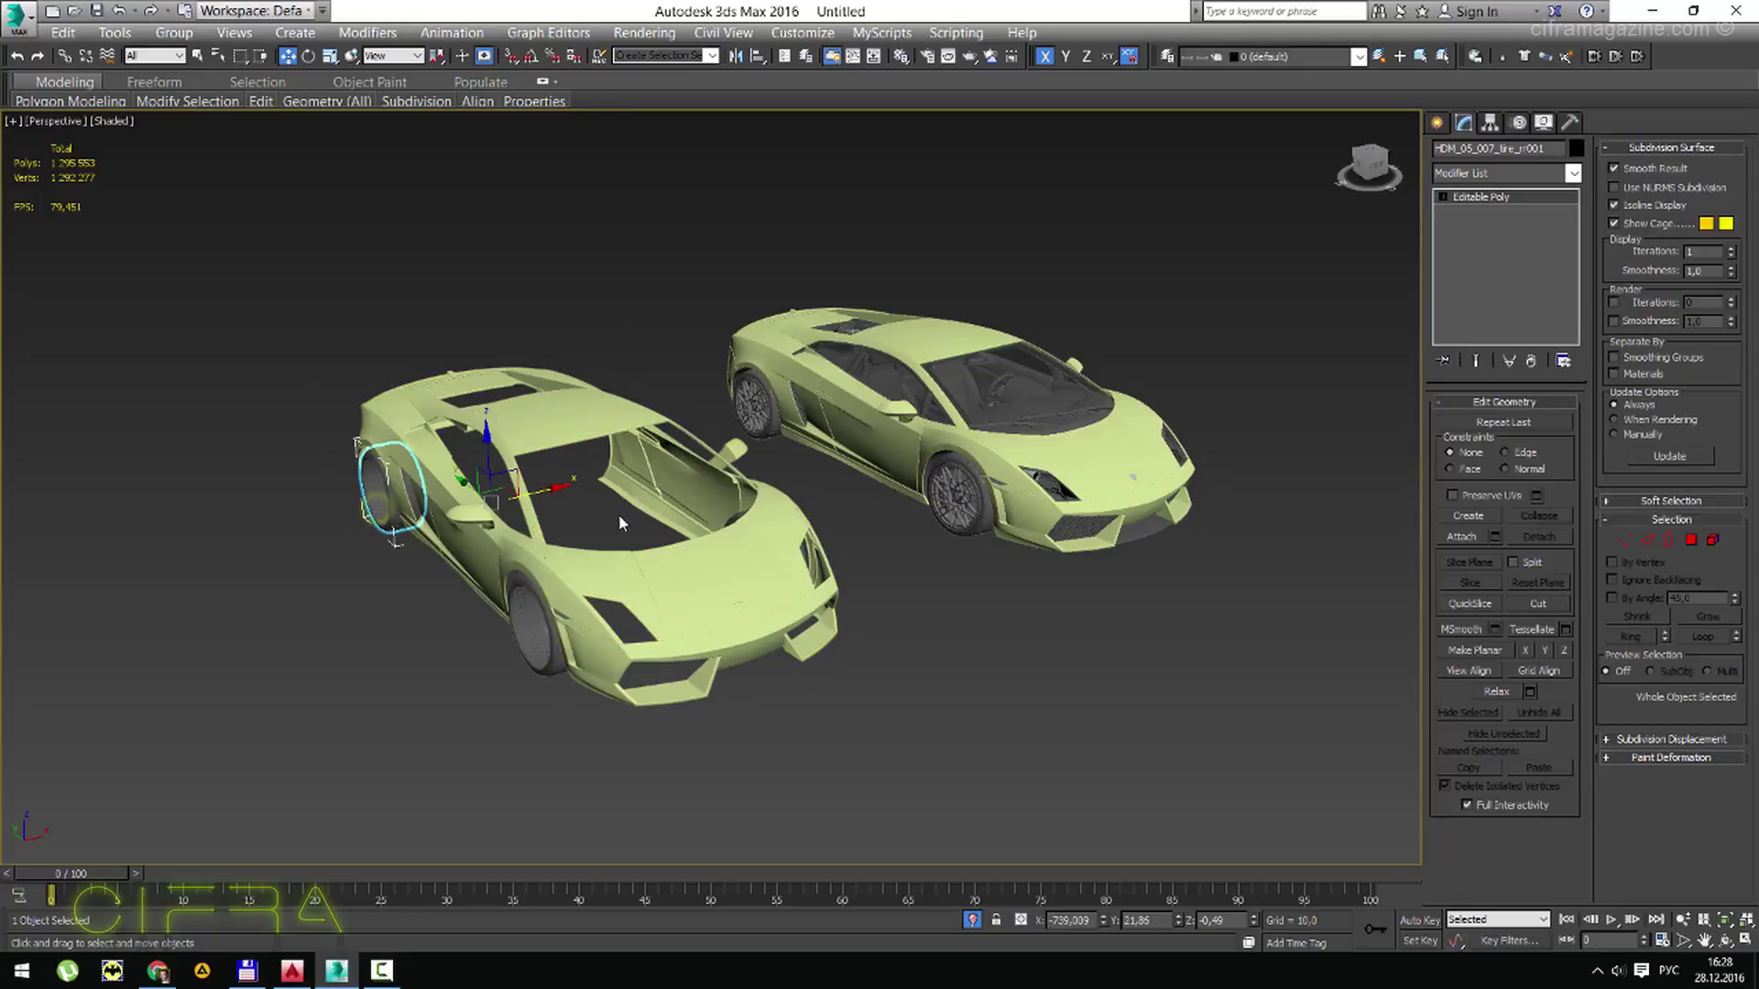
key("F3")
left_click(747, 534)
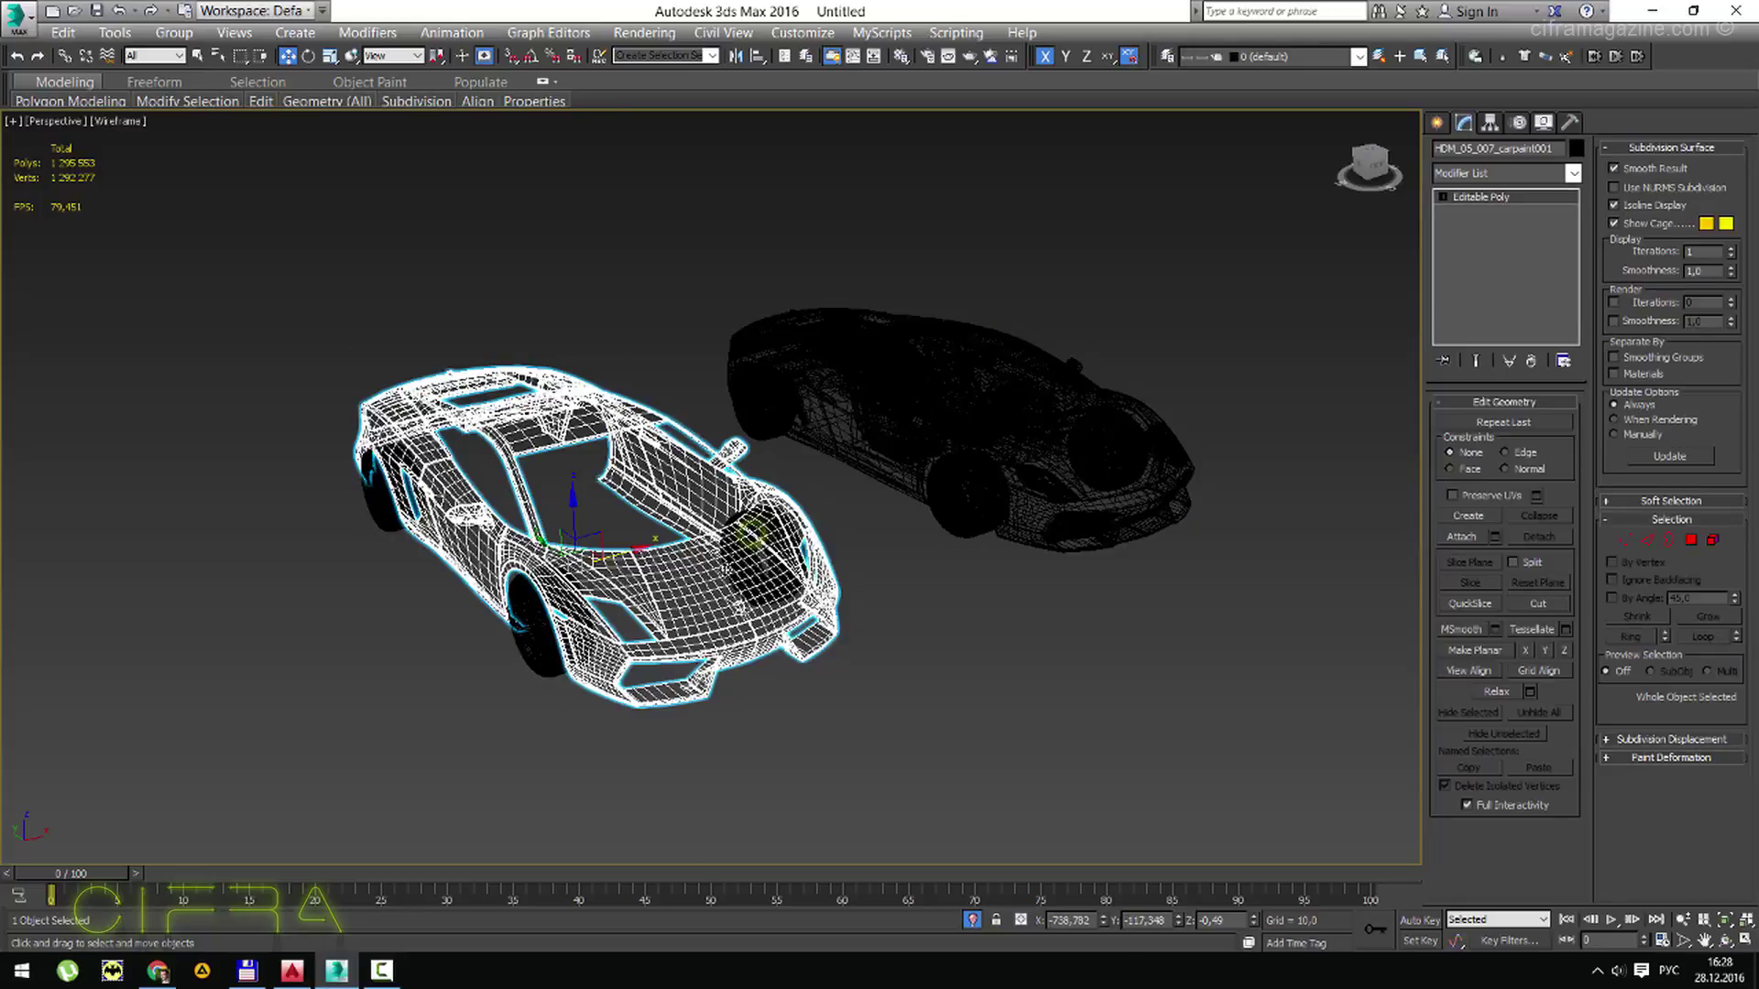
Make a copy of the rear tire with the Move tool active.
middle_click_drag(726, 570, 412, 540, "alt")
key("w")
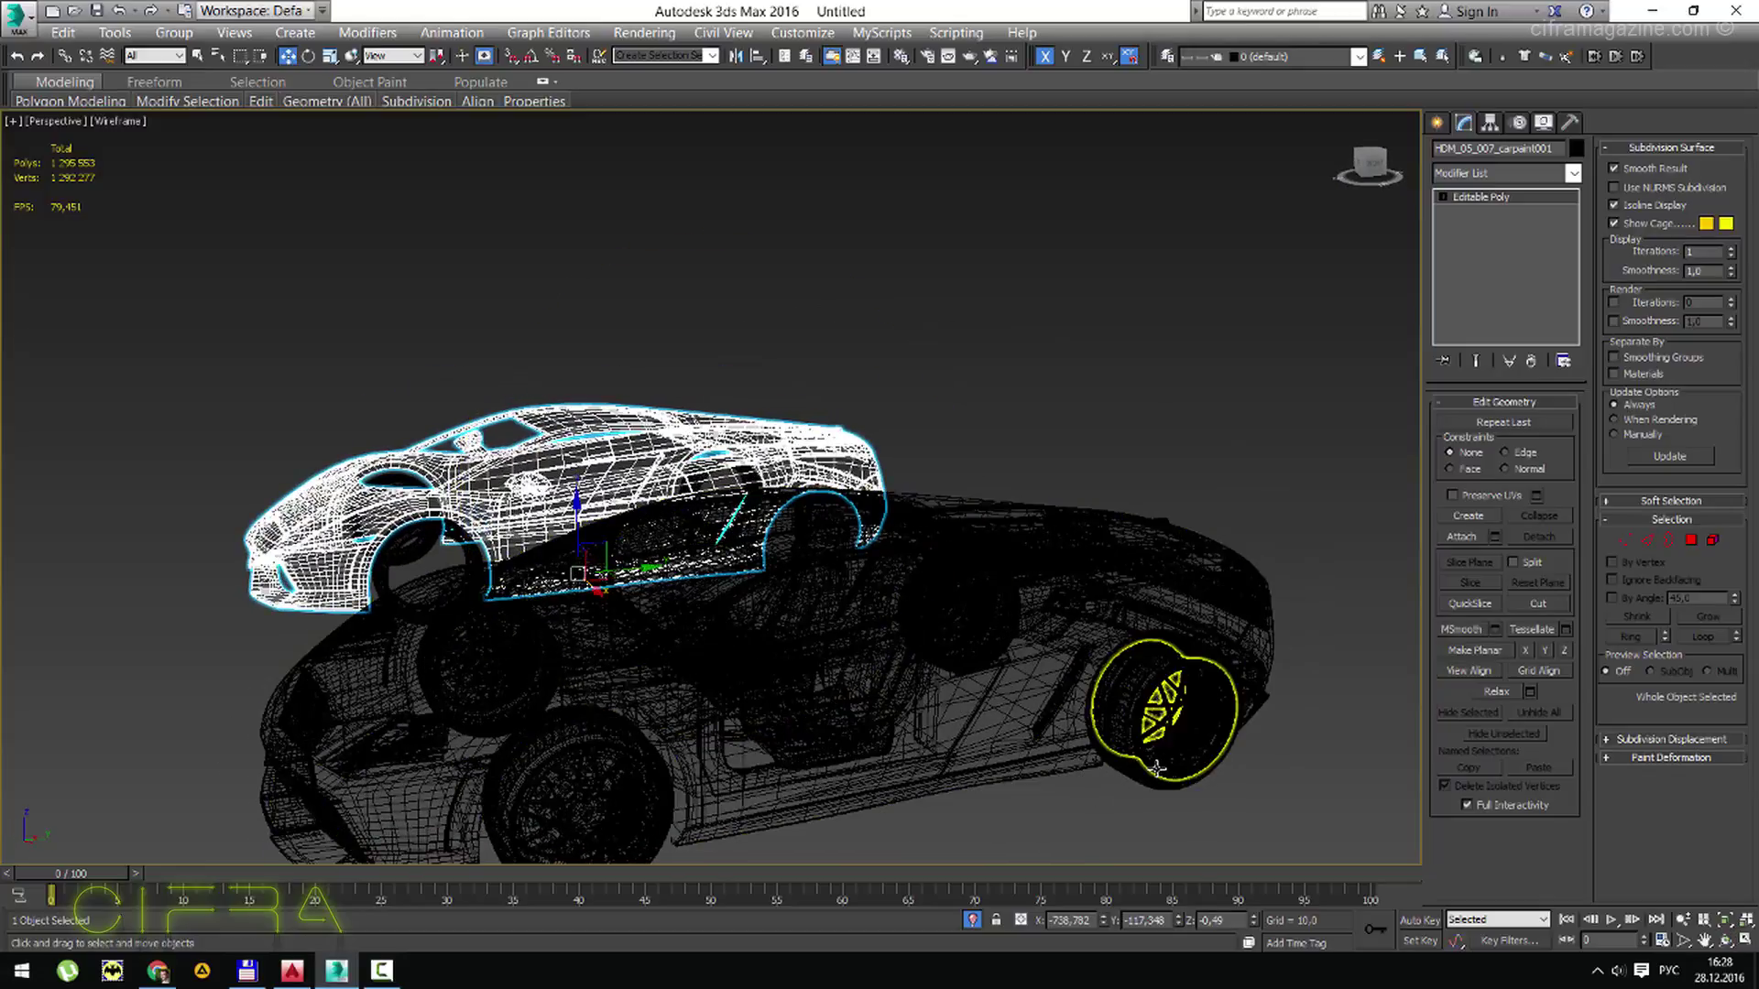
left_click(1158, 779)
key("ctrl+v")
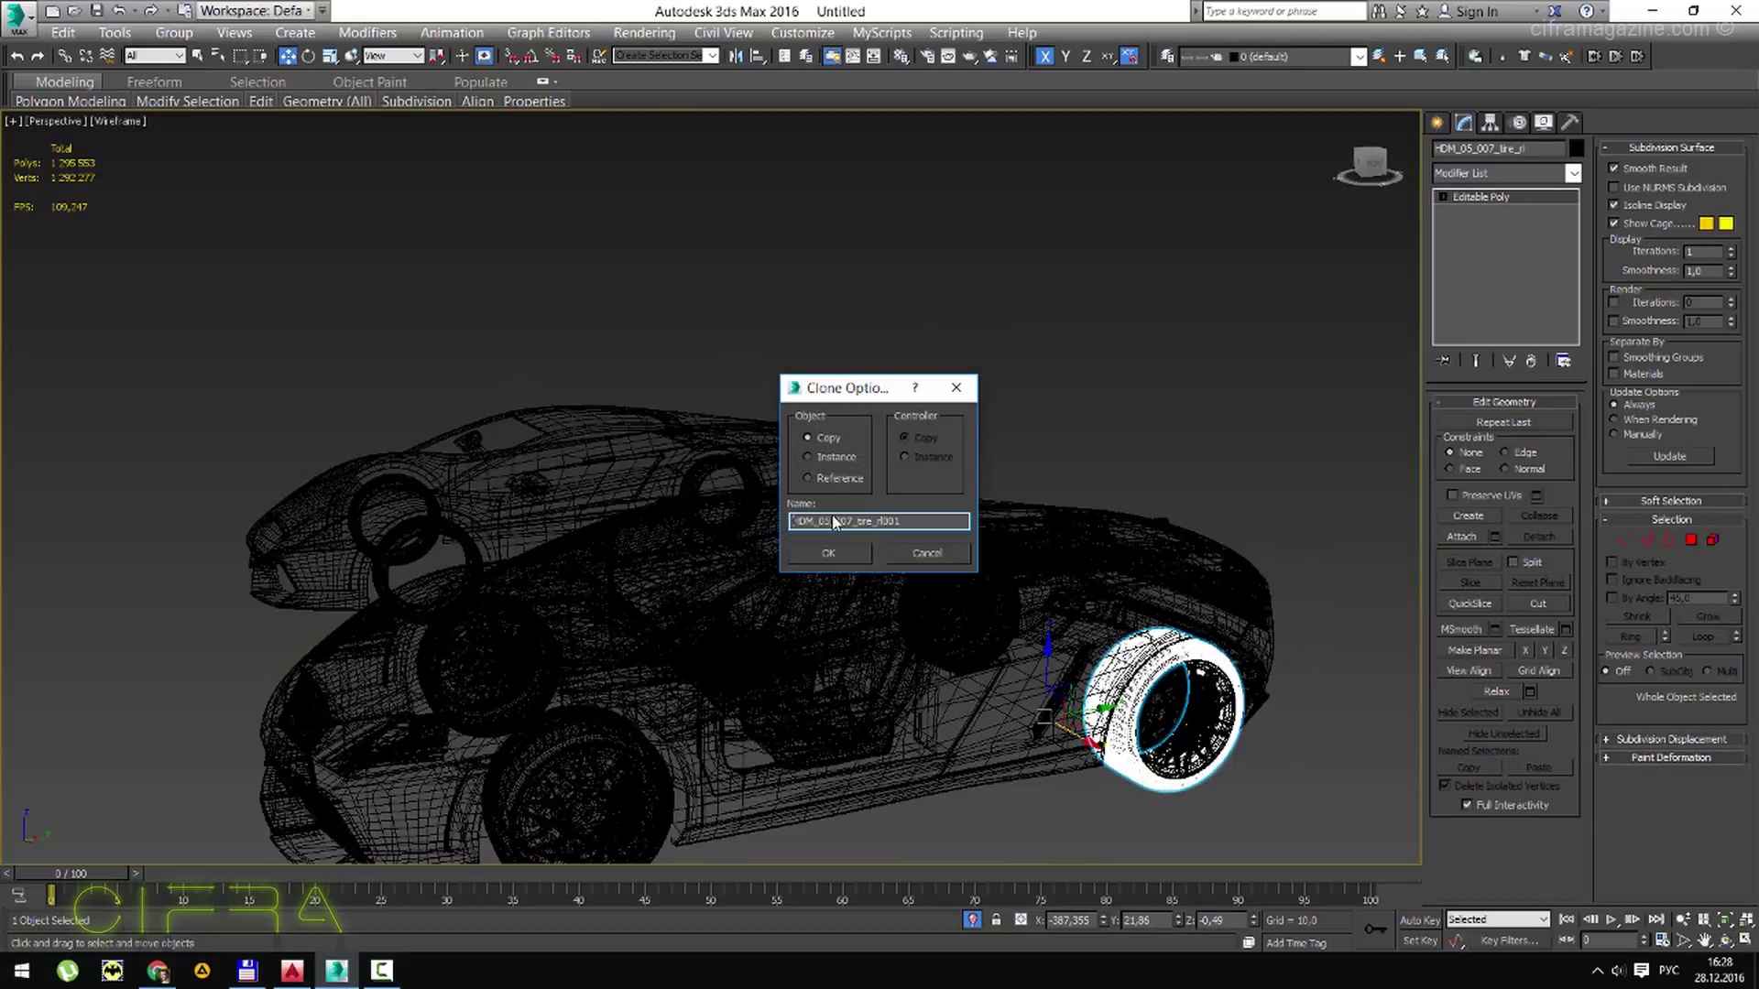
left_click(829, 555)
Align the tire copy to the front tire using X Position only.
mouse_move(663, 504)
middle_mouse_down("alt")
mouse_move(770, 513)
mouse_move(666, 410)
middle_mouse_up("alt")
key("alt+a")
left_click(595, 634)
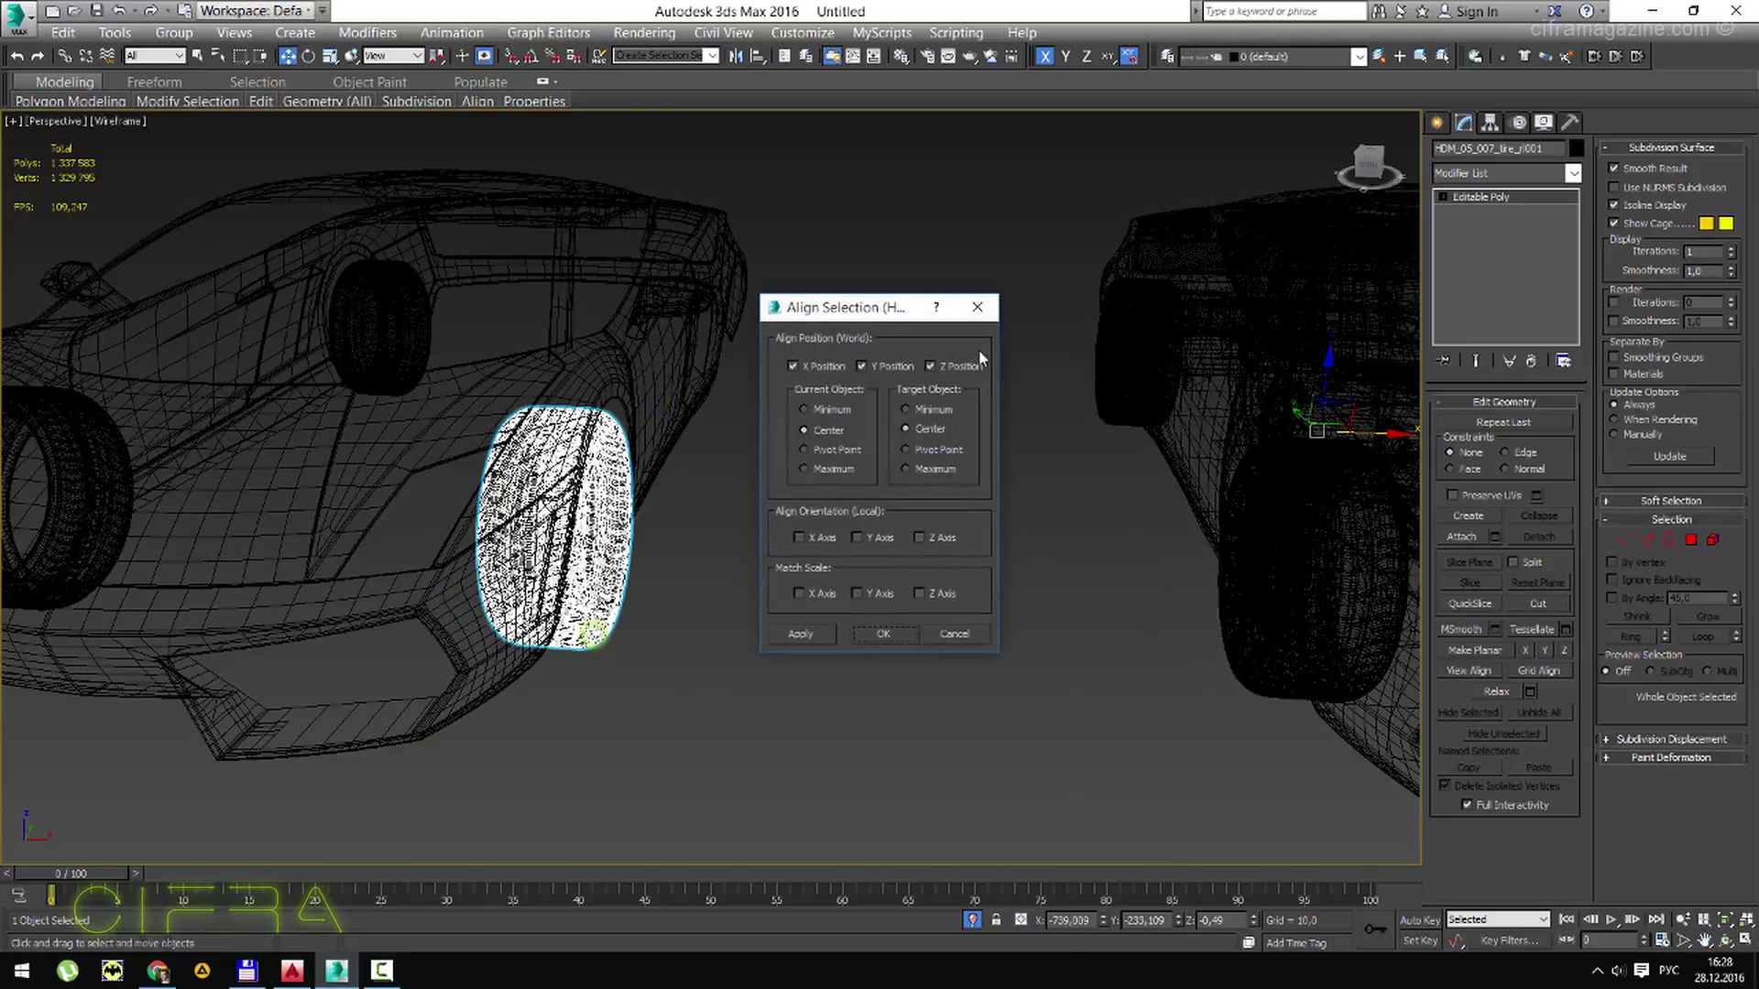
left_click(893, 365)
left_click(958, 365)
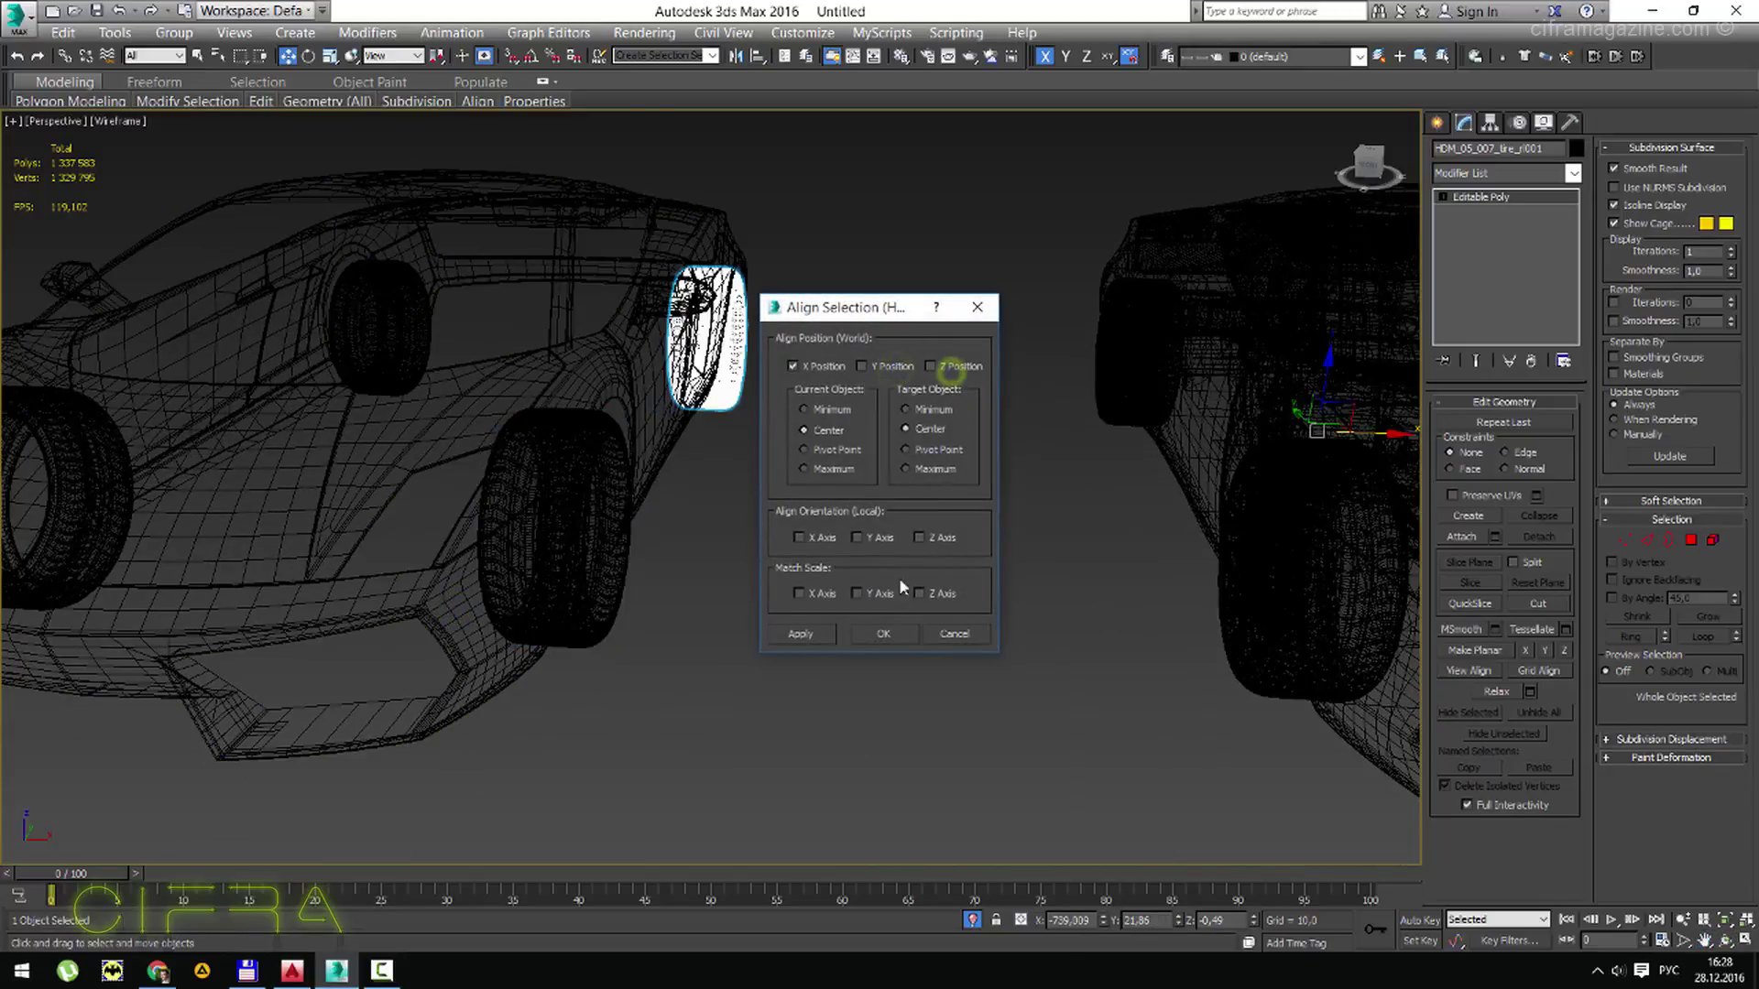
left_click(883, 634)
middle_click_drag(803, 515, 597, 479, "alt")
scroll(605, 476, "down", 3)
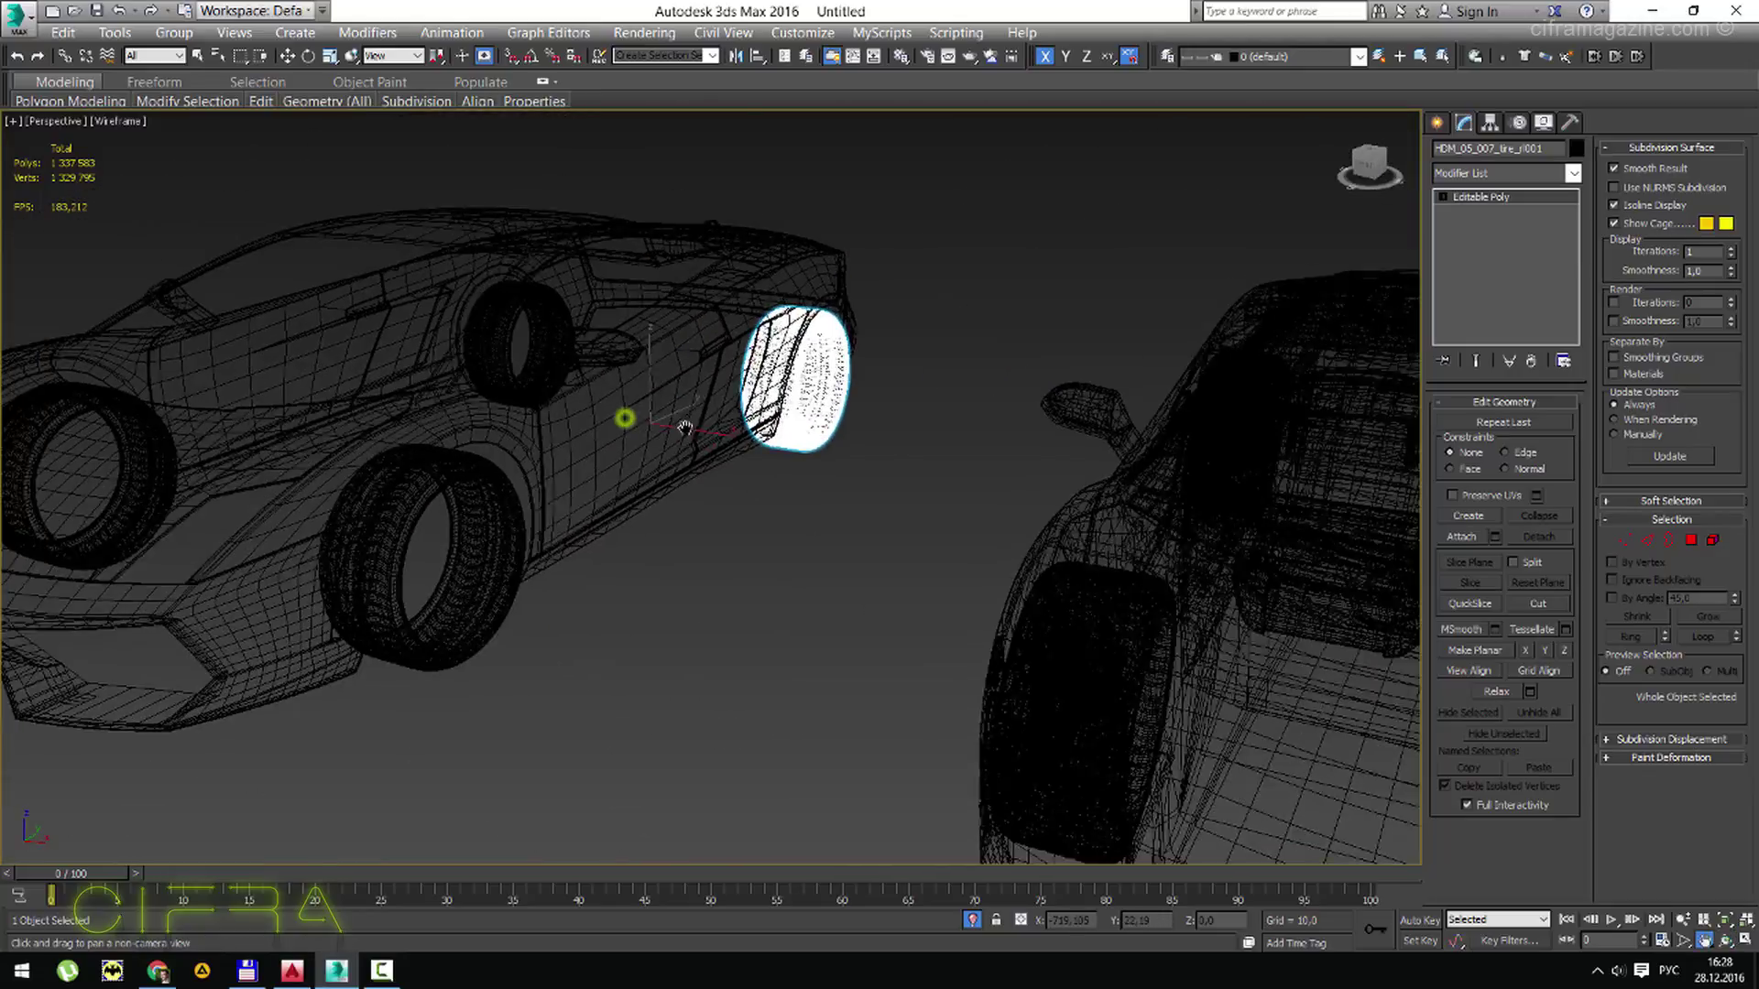
scroll(576, 494, "down", 3)
left_click(577, 495)
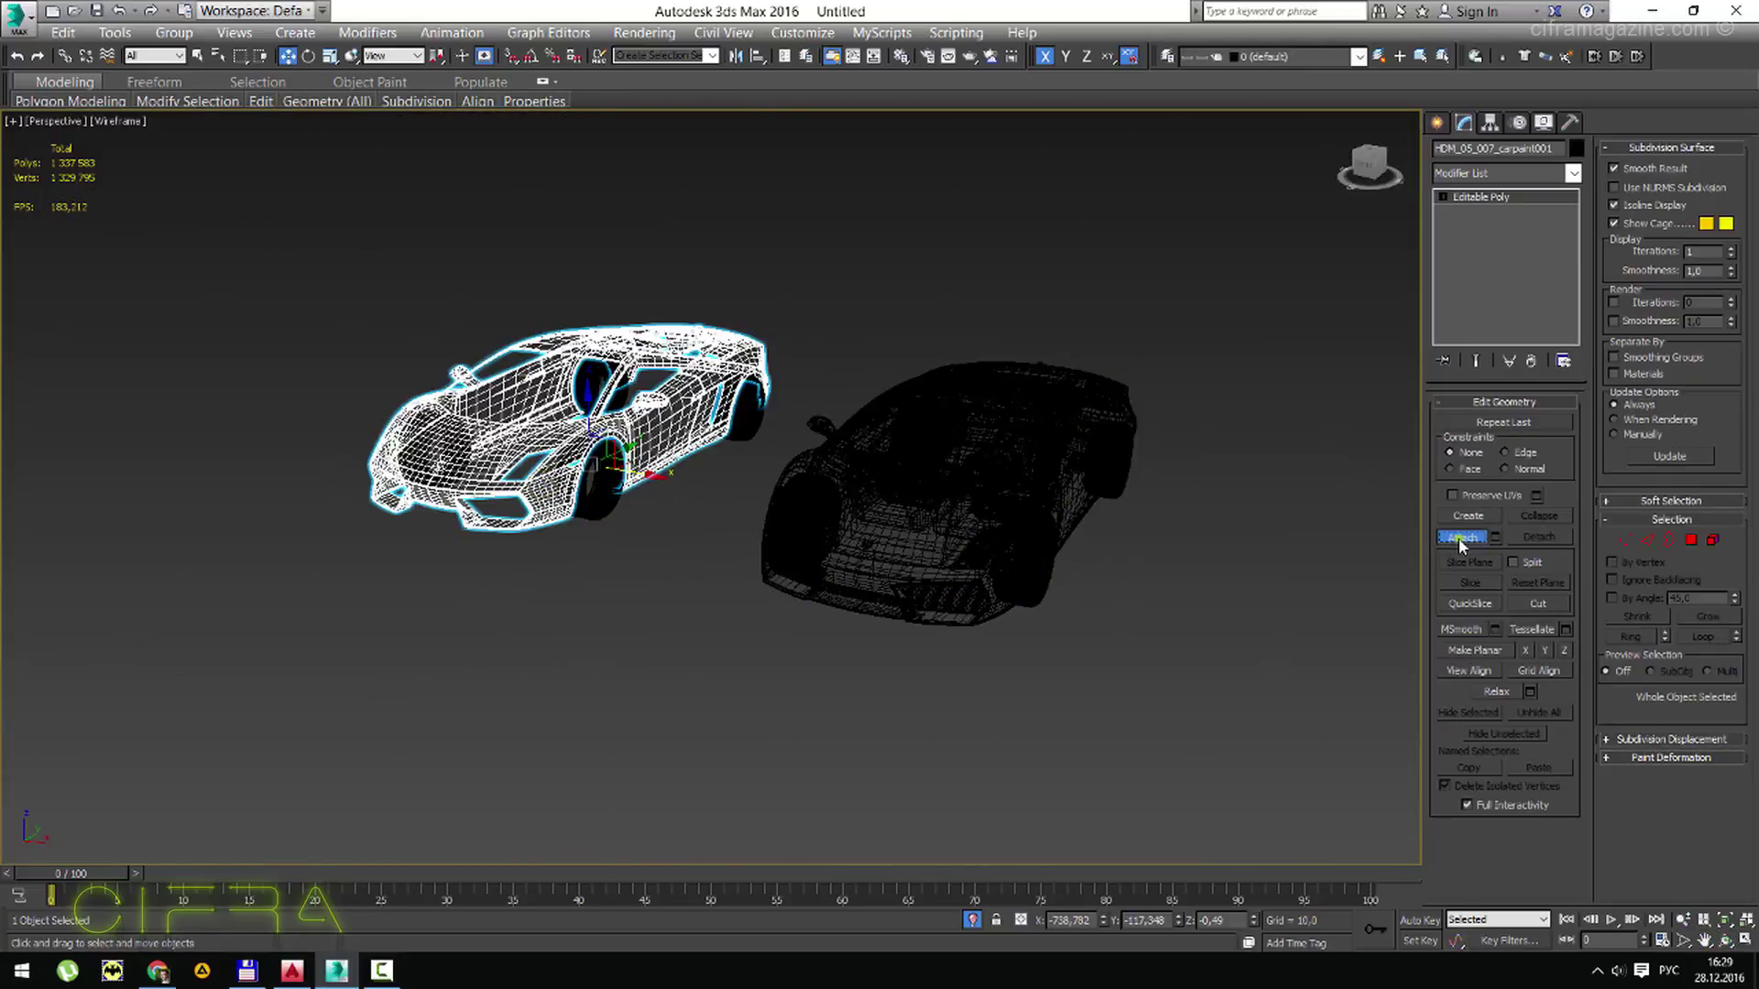
Attach the four tires to the first car's body, confirming each Attach Options prompt.
left_click(645, 487)
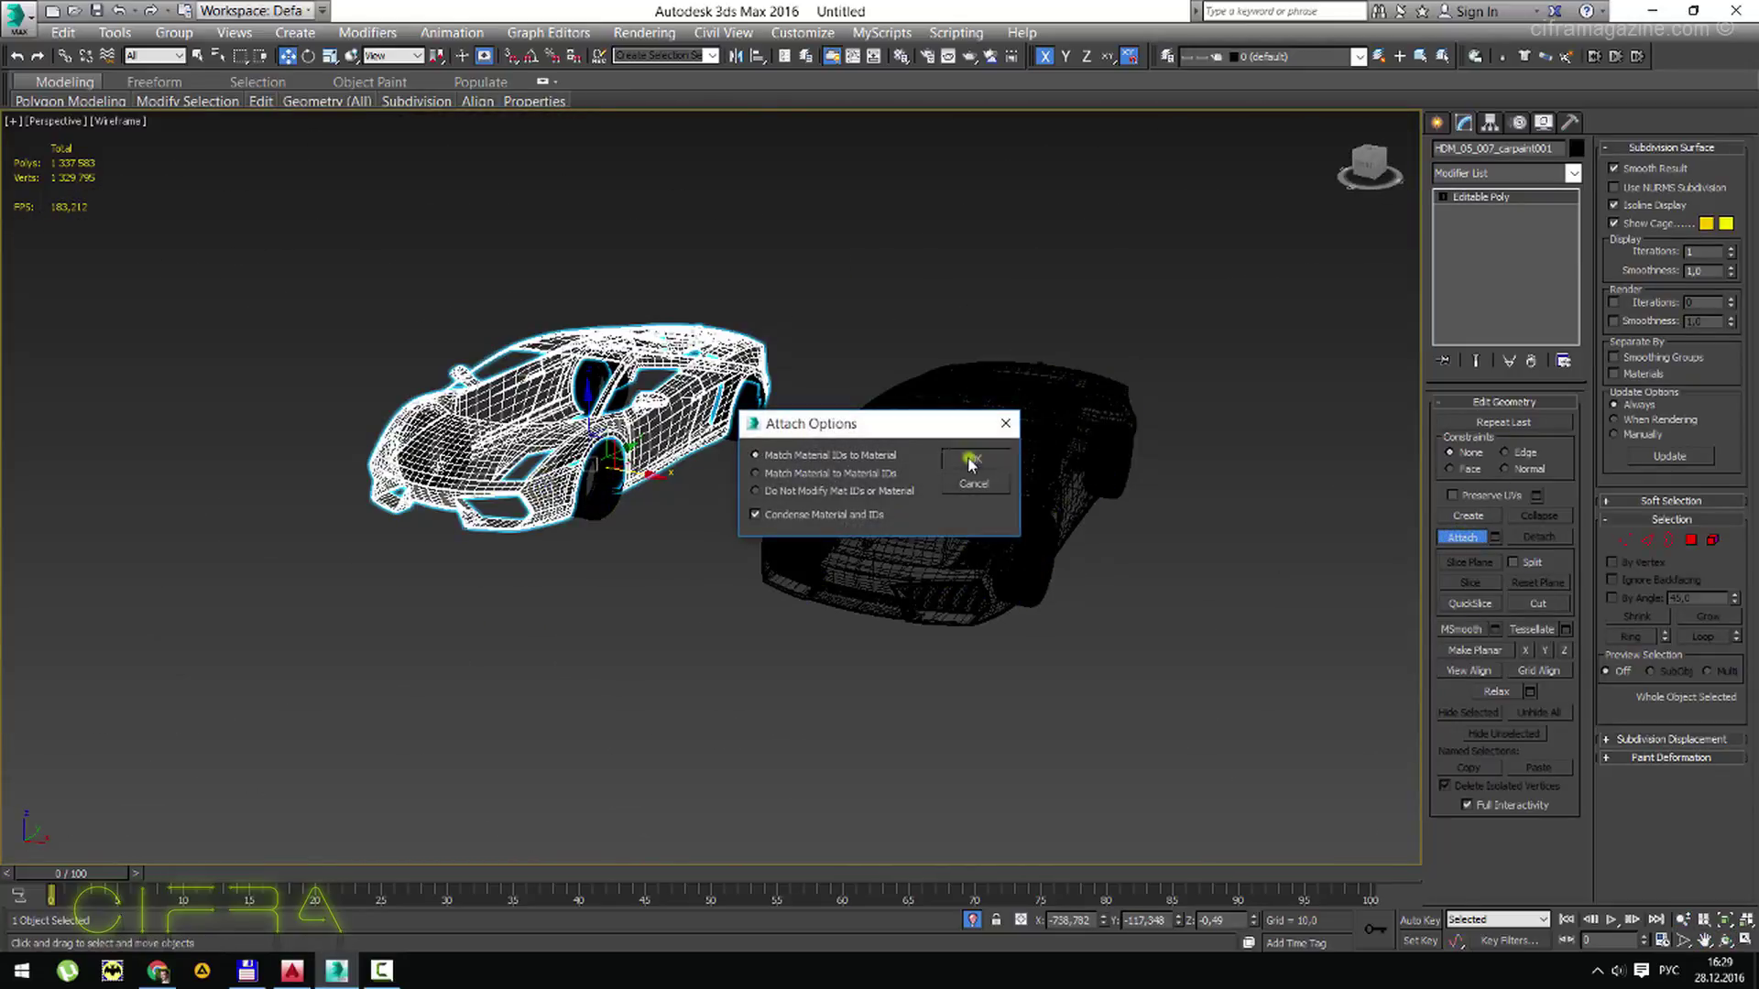
left_click(971, 463)
left_click(971, 463)
middle_click_drag(972, 463, 667, 491, "alt")
left_click(818, 489)
left_click(982, 463)
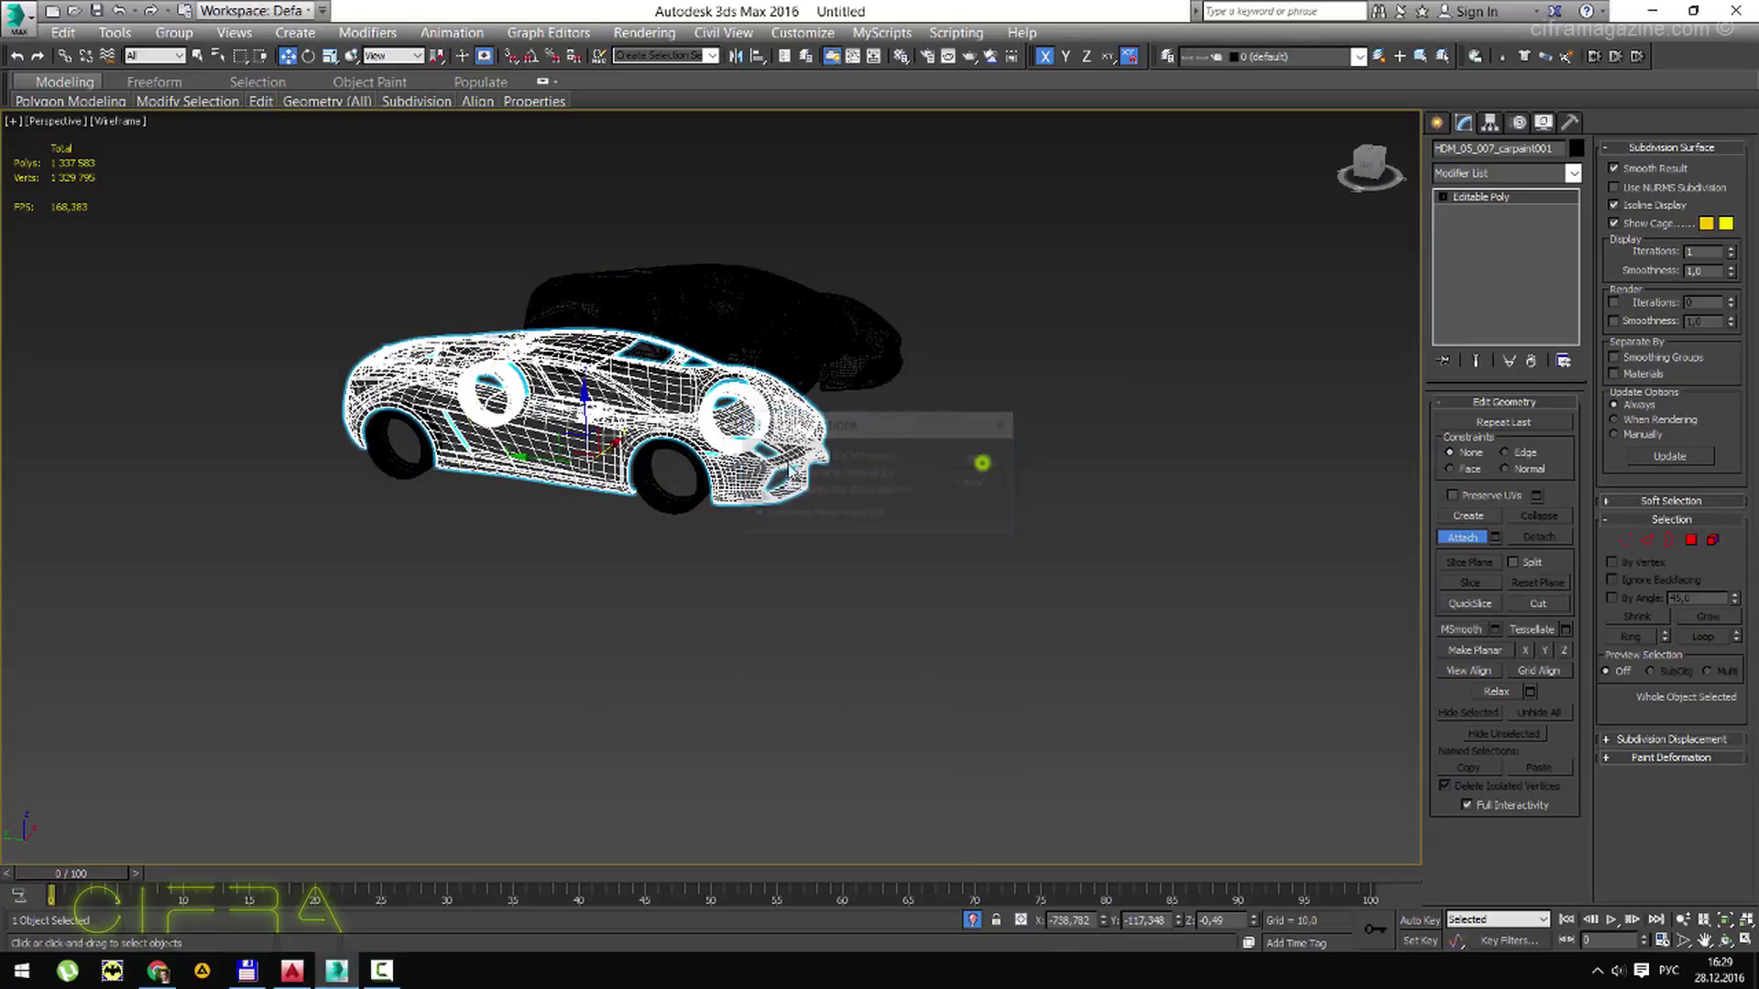
left_click(426, 460)
left_click(975, 460)
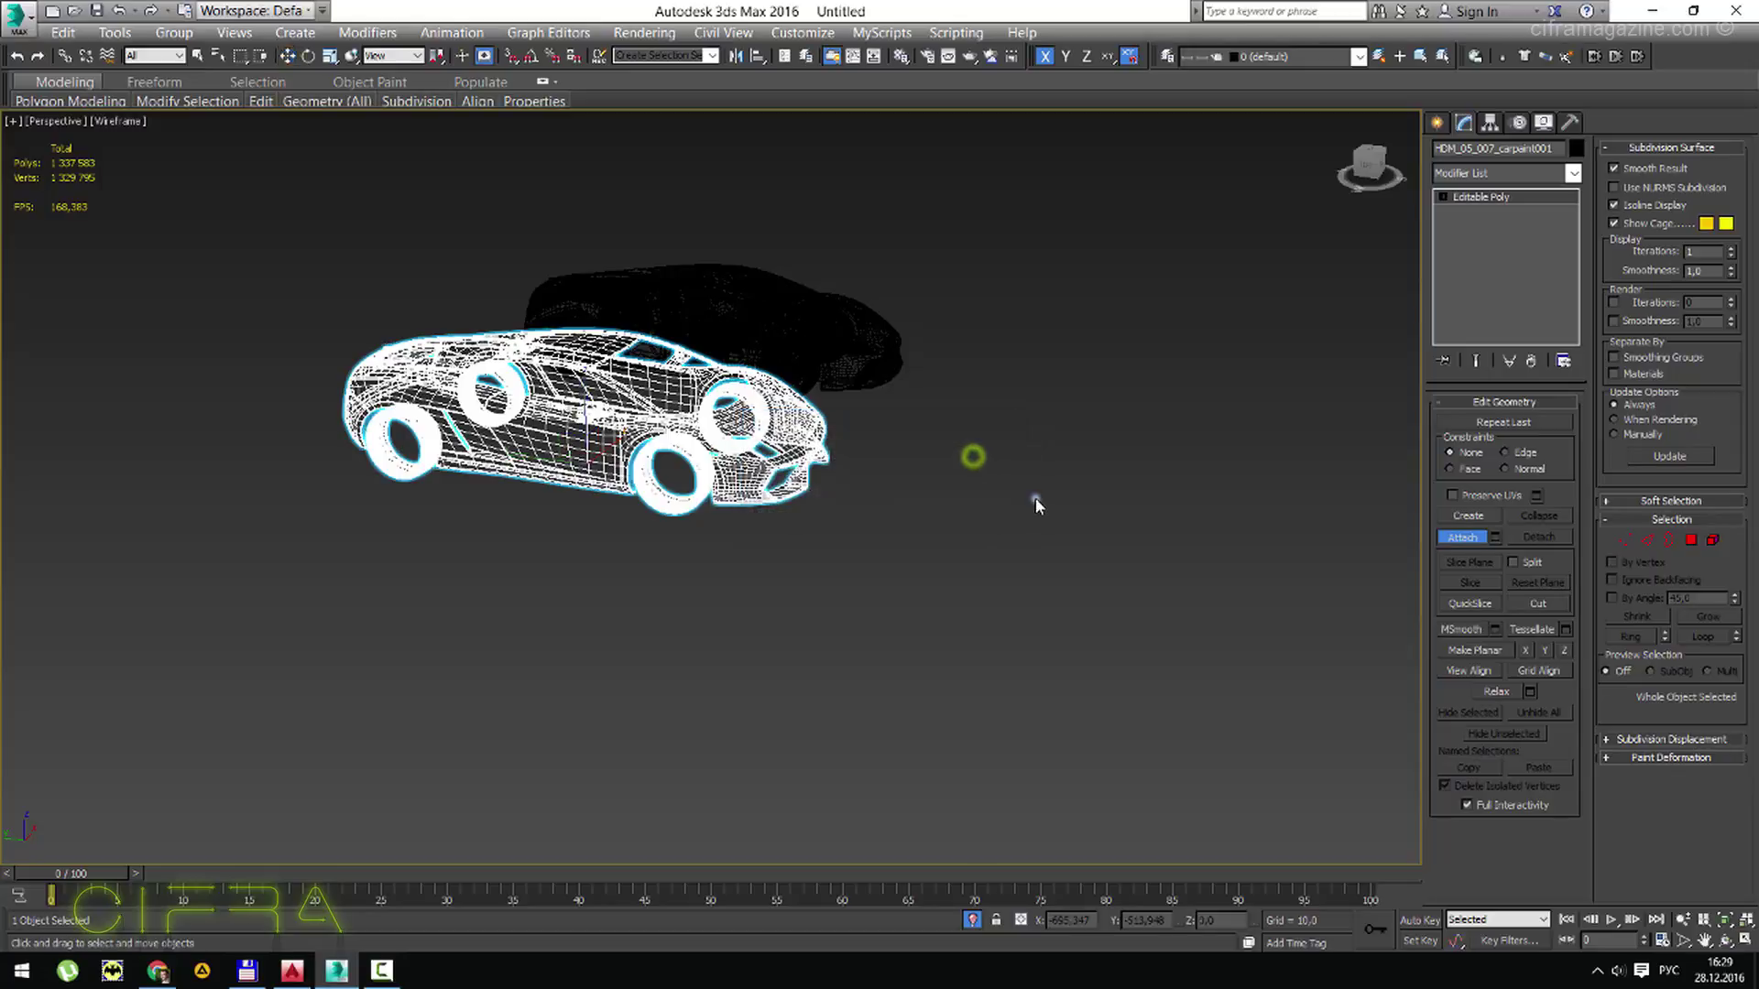
middle_click_drag(1036, 506, 1487, 257, "alt")
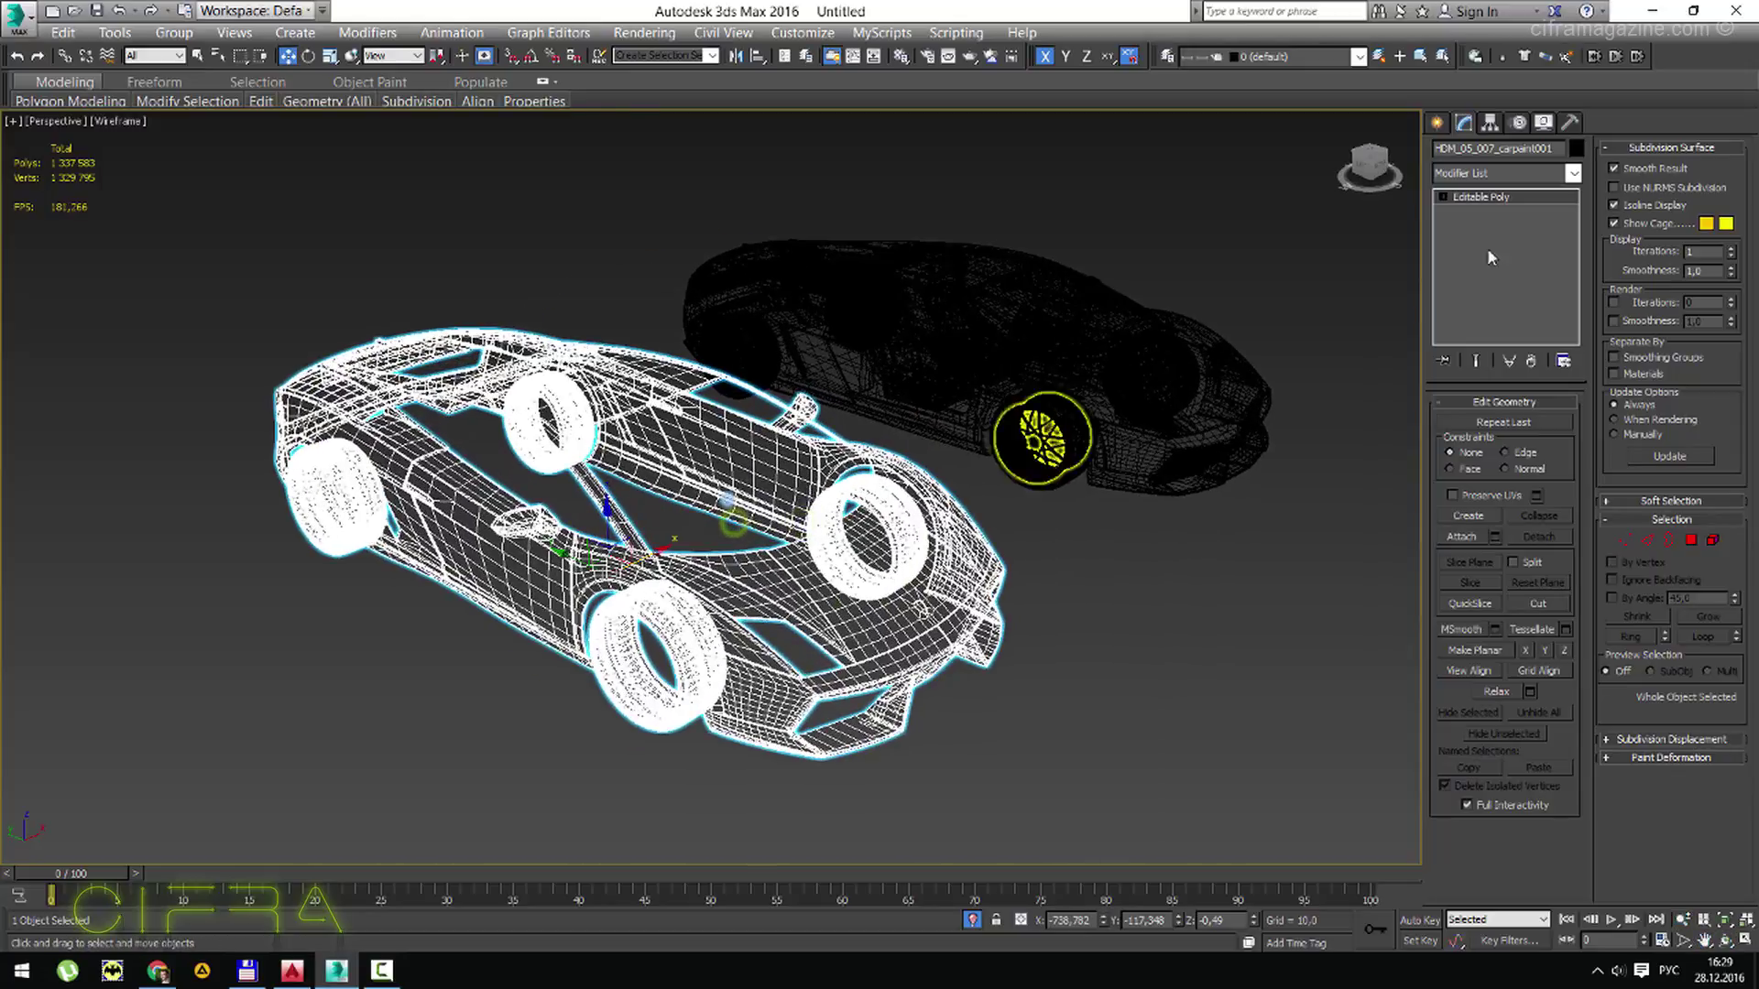
Rename the combined object to 'сфкc' and return the viewport to shaded display.
left_click(1558, 148)
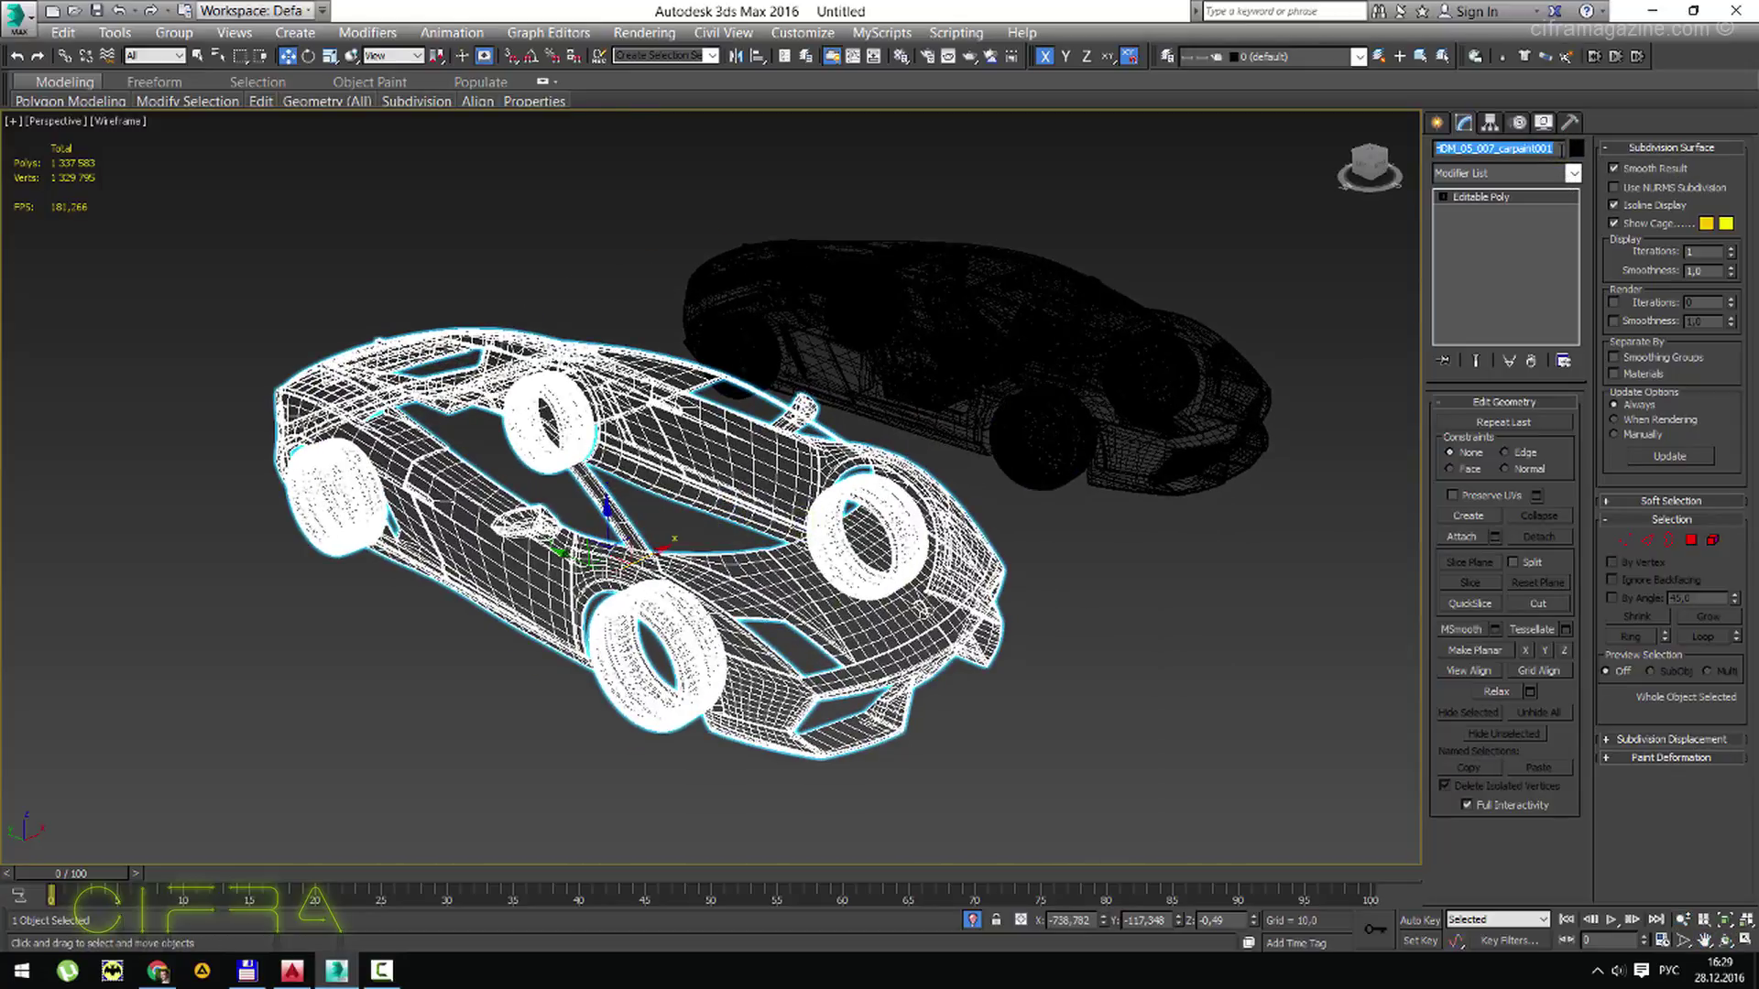
type("сфк")
type("c")
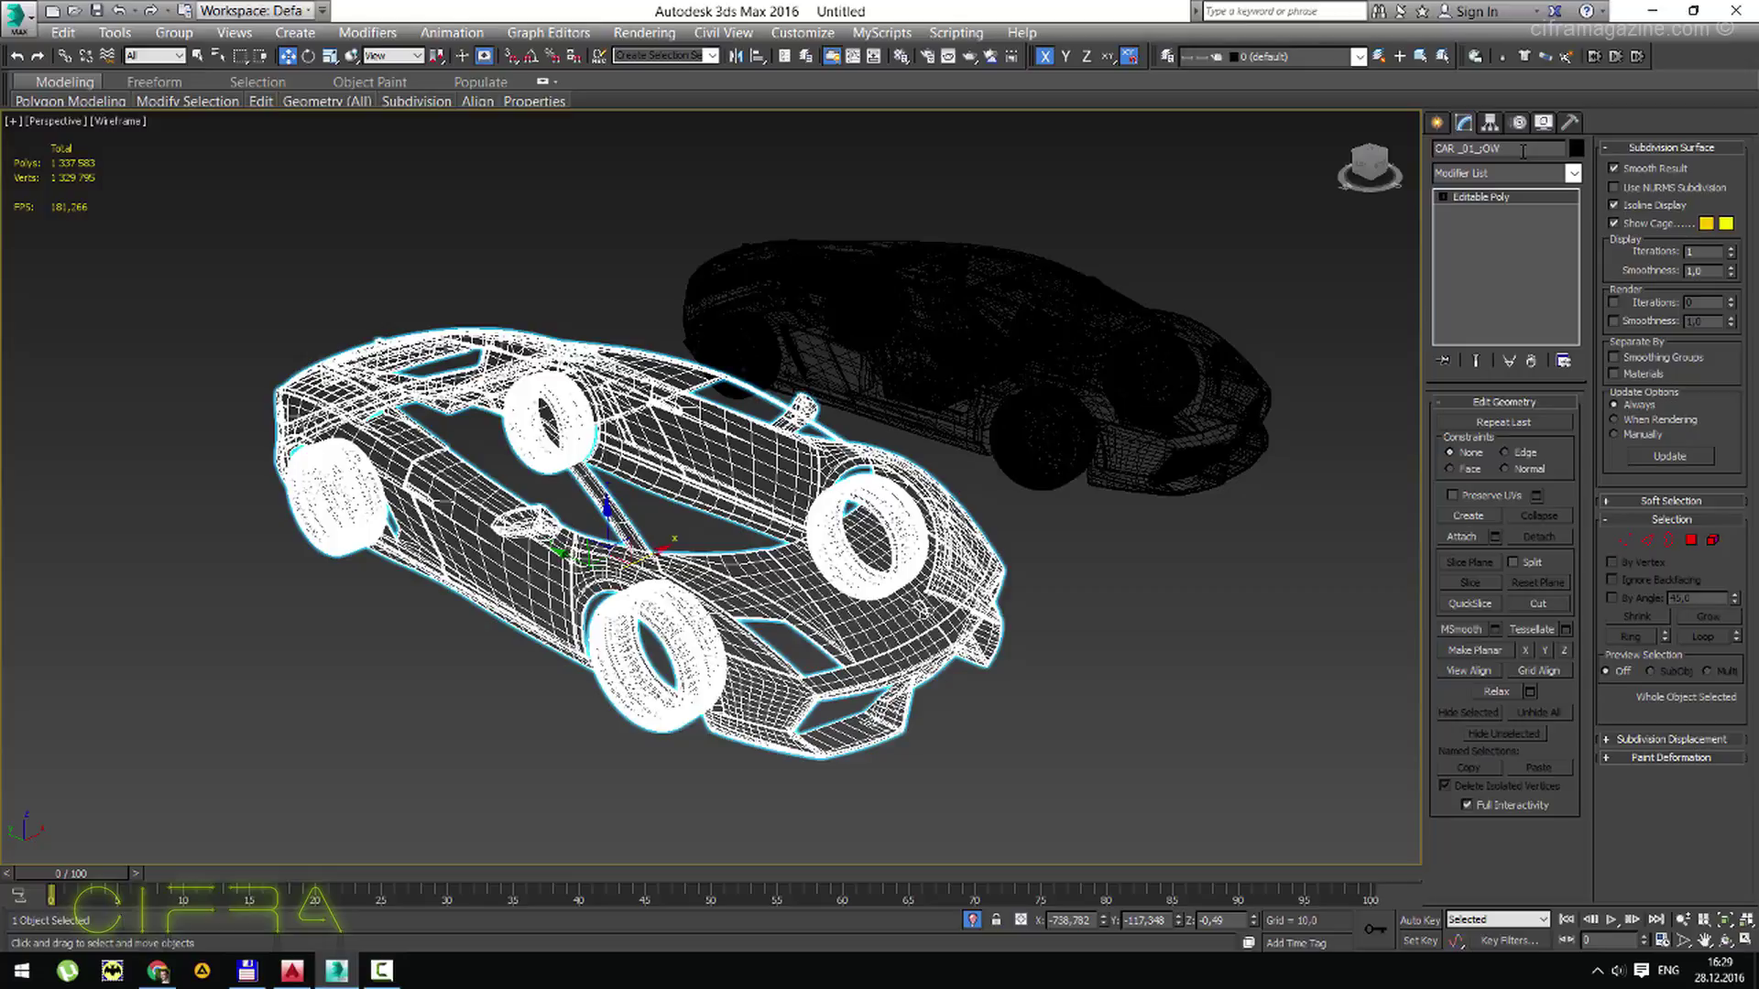
left_click(1199, 511)
left_click(952, 293)
middle_click_drag(952, 293, 724, 440, "alt")
scroll(781, 398, "up", 3)
scroll(781, 397, "down", 3)
key("F3")
left_click(1138, 333)
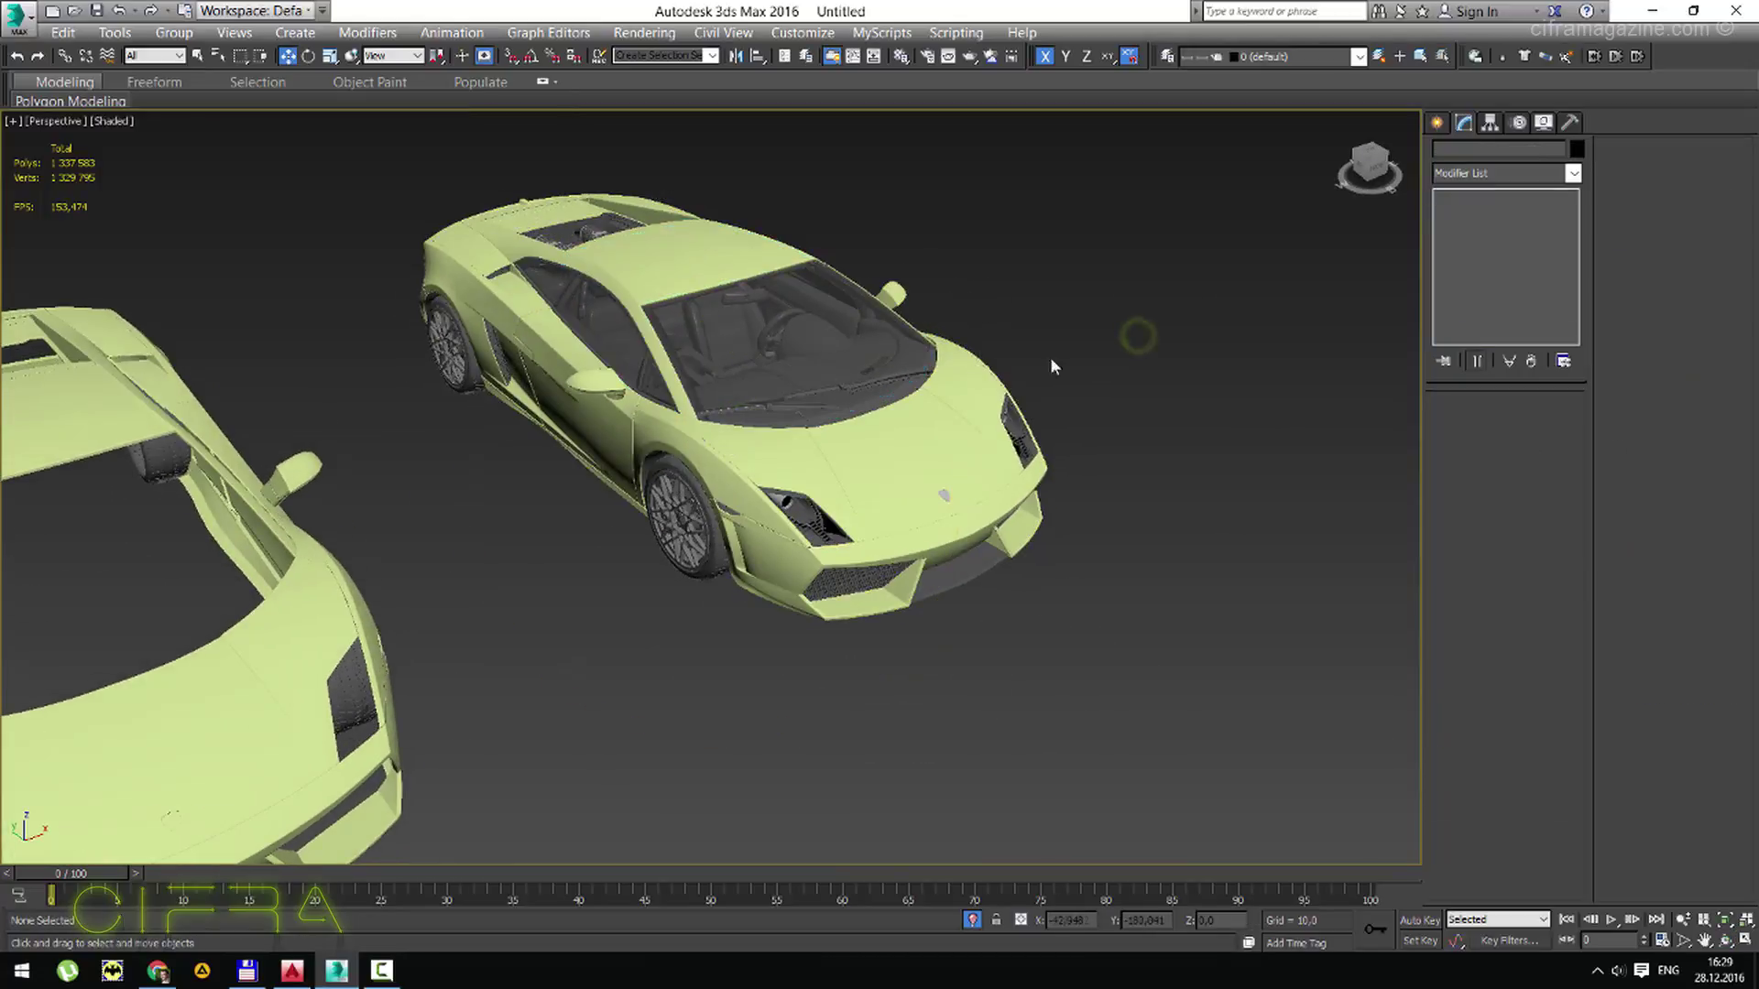
Select the second car's body and start Attach at Editable Poly level, then cancel it.
left_click_drag(366, 163, 470, 134)
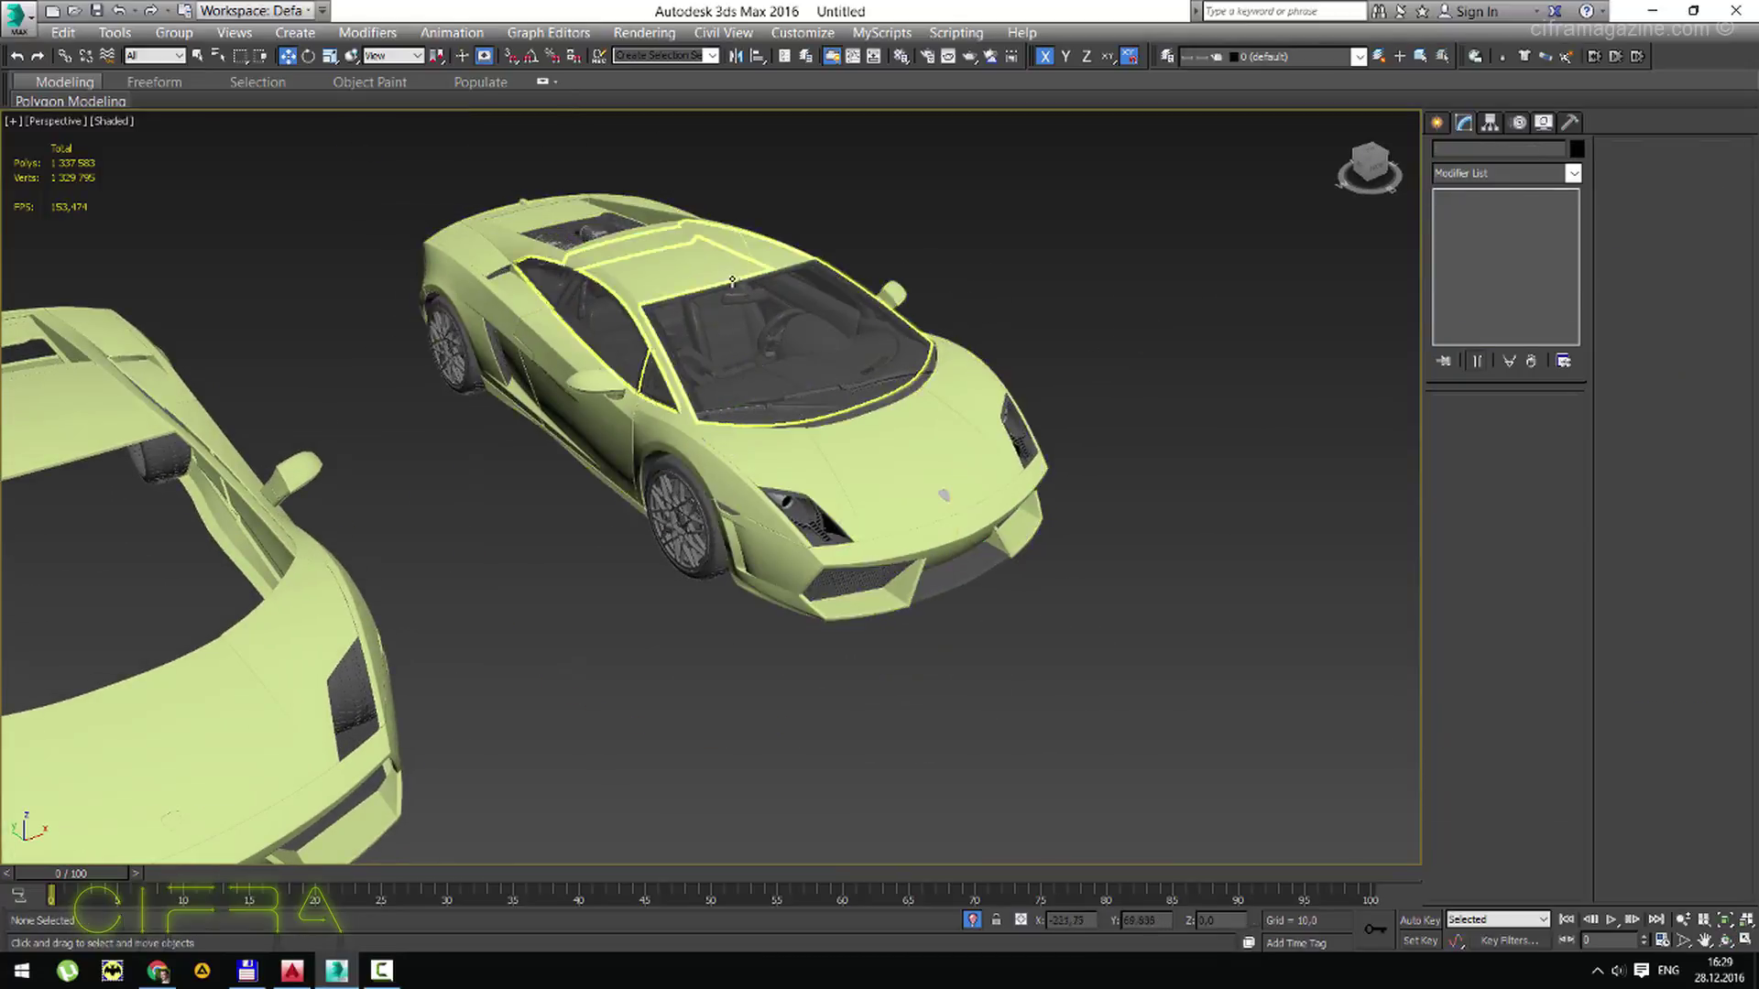
left_click(622, 318)
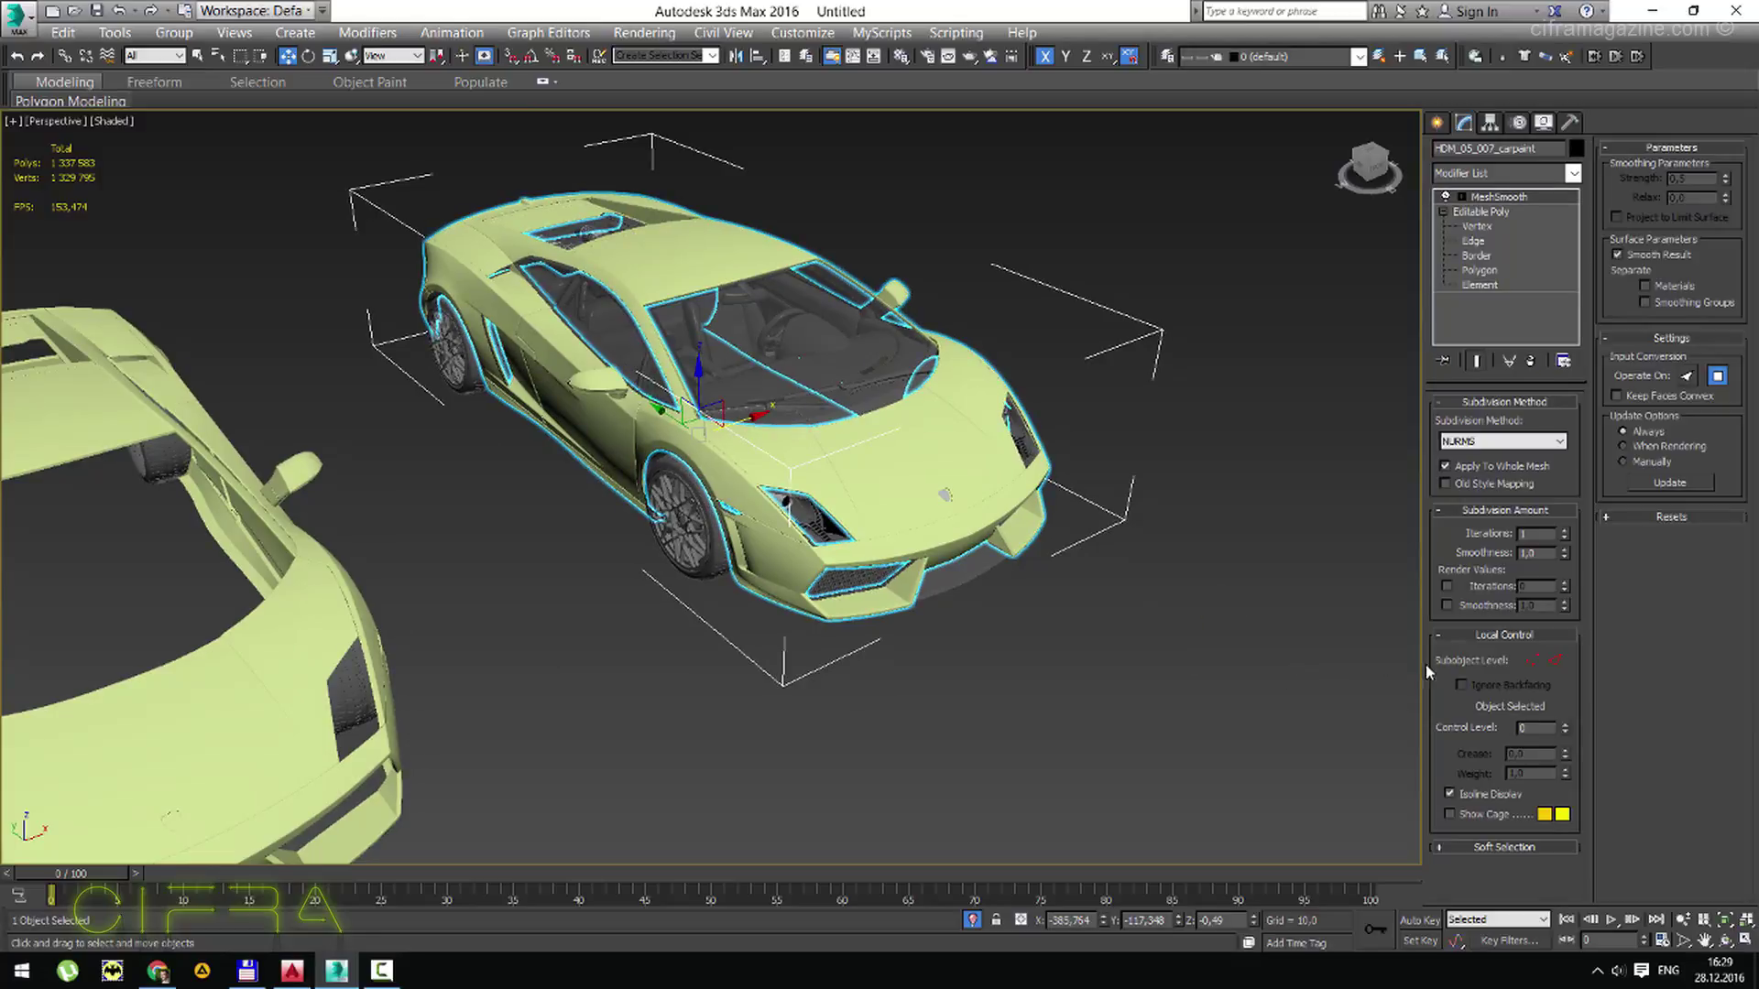
left_click(1502, 213)
left_click(1474, 536)
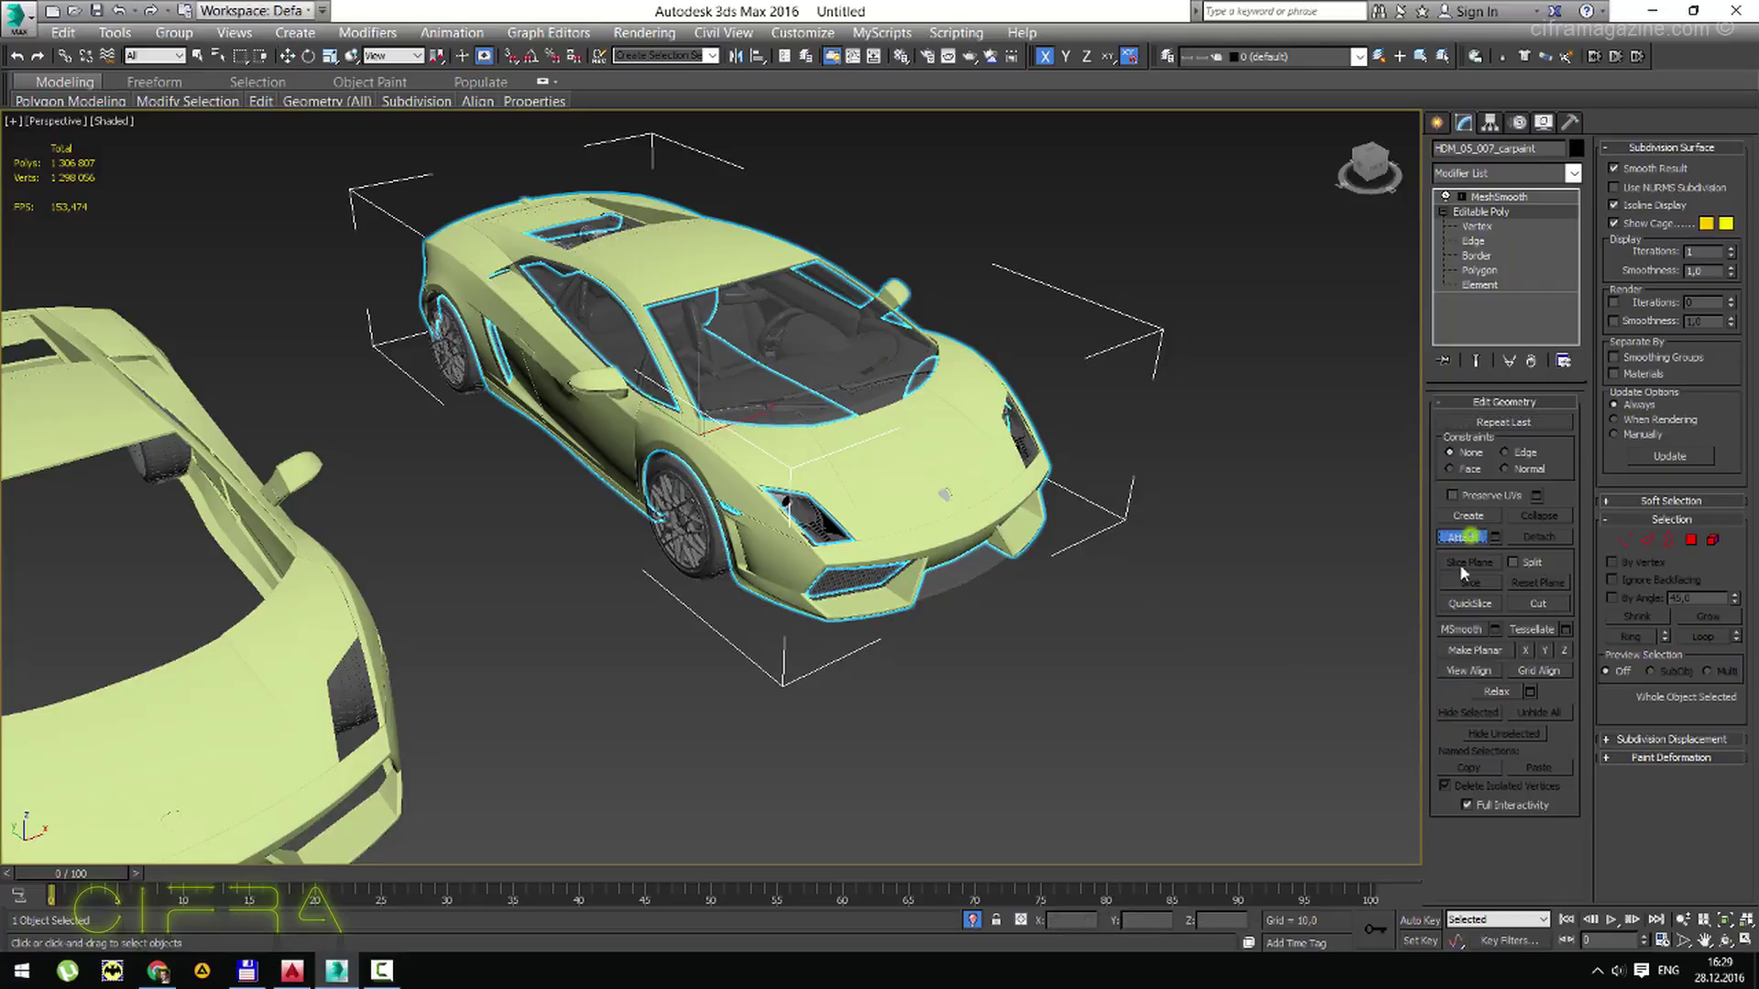
right_click(1198, 557)
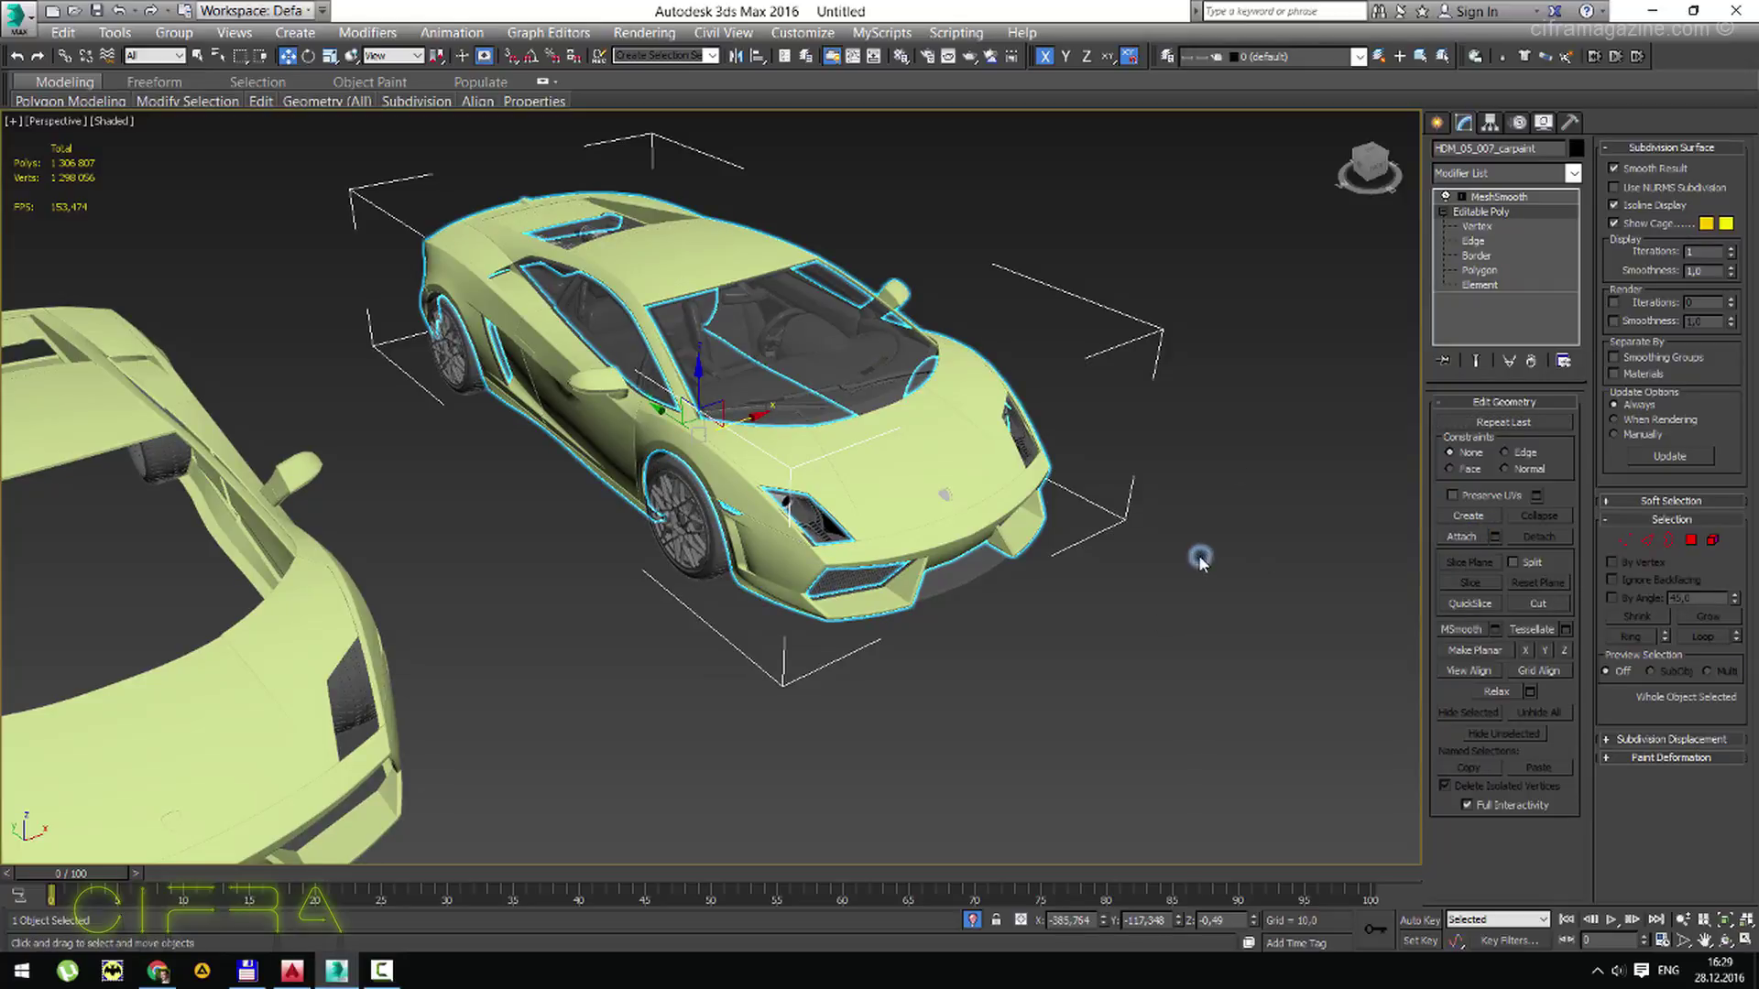
left_click(1183, 289)
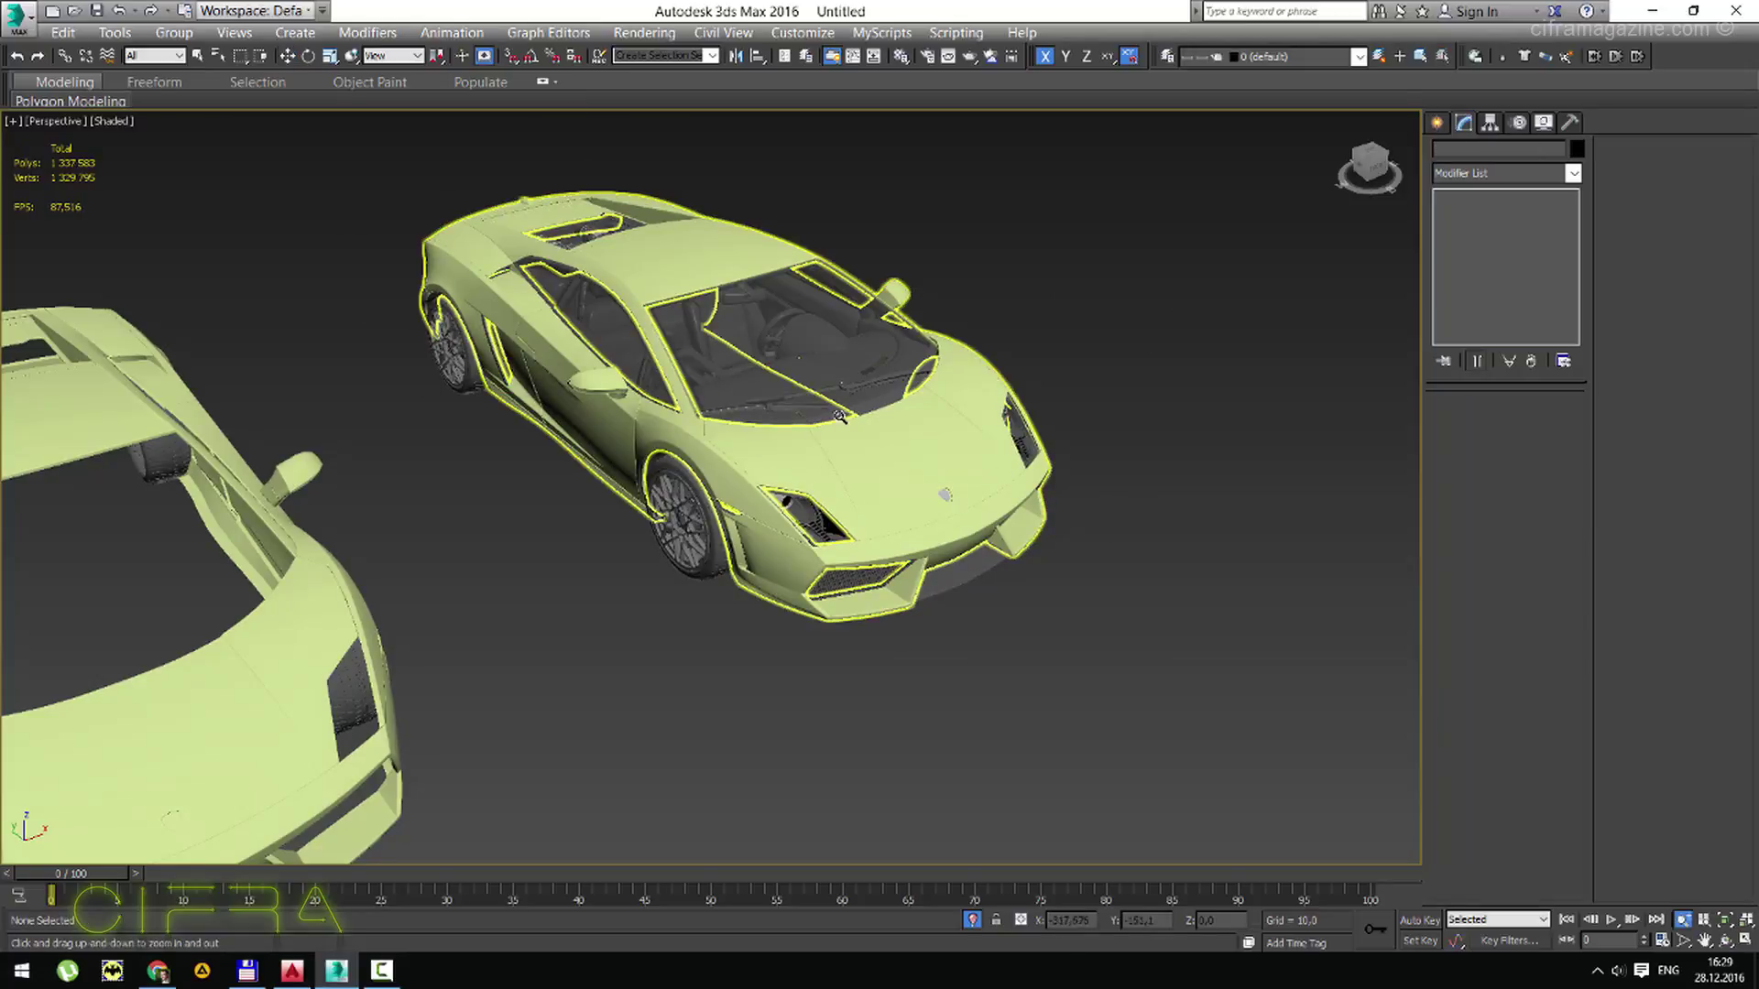
Frame all parts of the second Lamborghini in view and select its carpaint body.
middle_click_drag(822, 421, 747, 427)
scroll(746, 427, "down", 5)
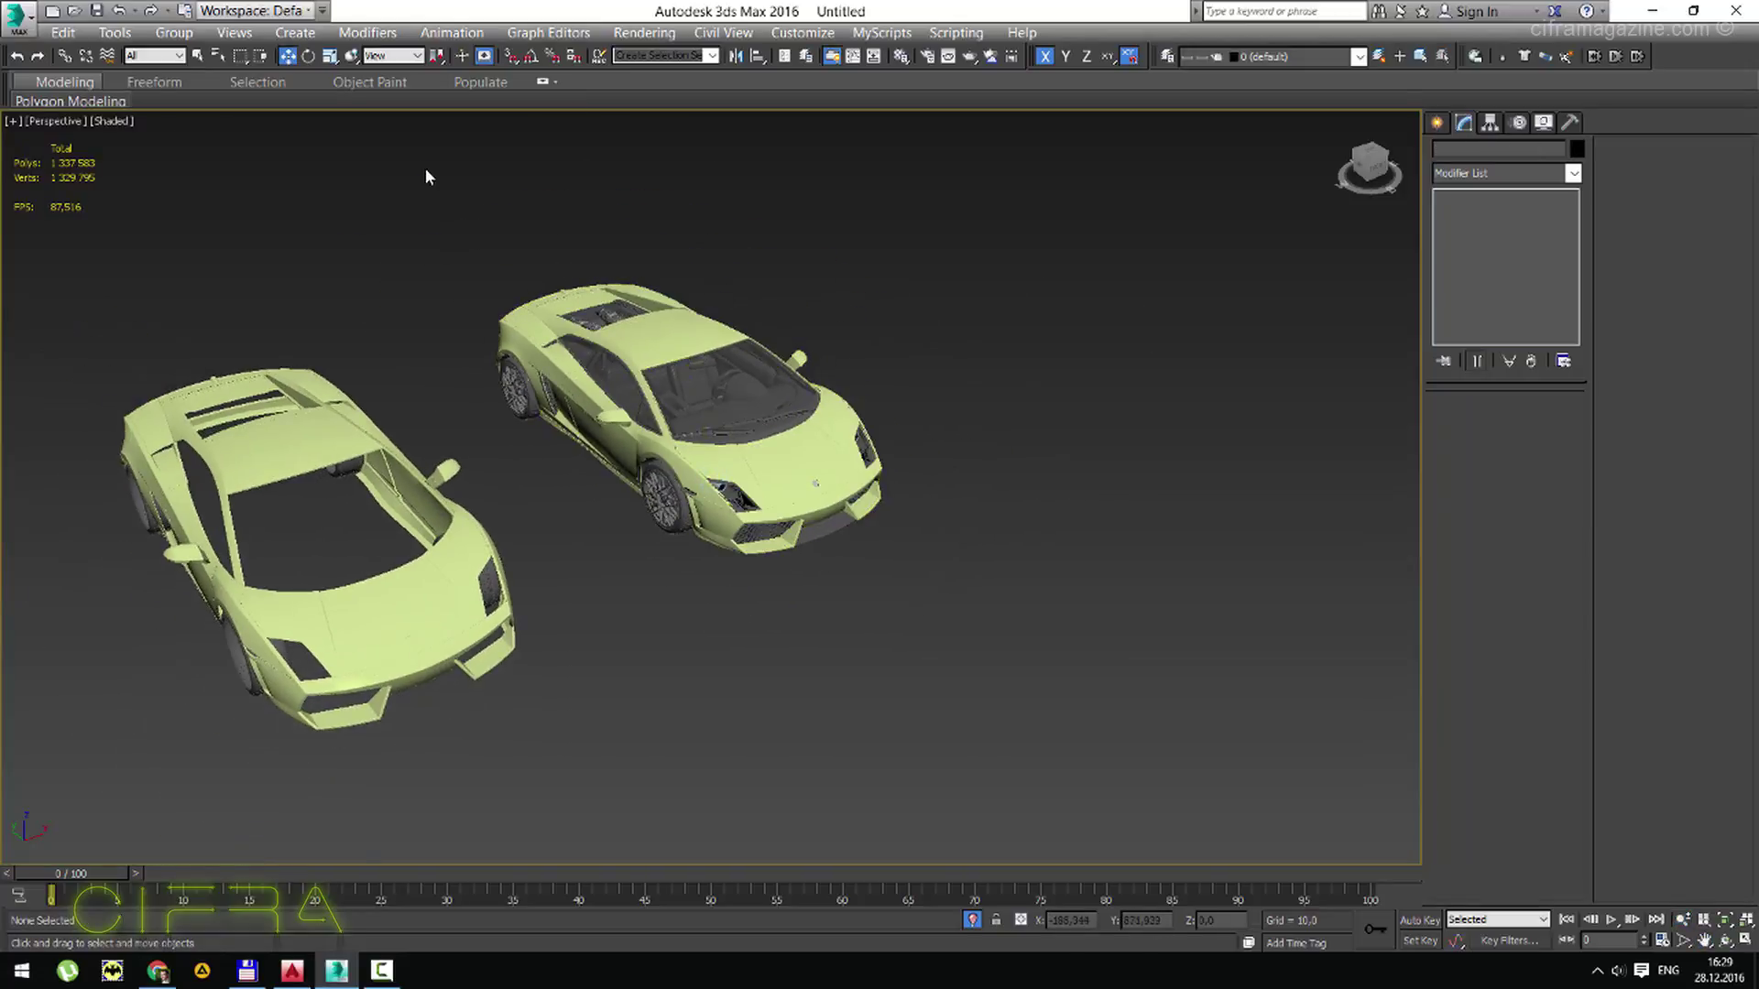
mouse_move(424, 169)
left_mouse_down()
mouse_move(1006, 619)
mouse_move(976, 593)
left_mouse_up()
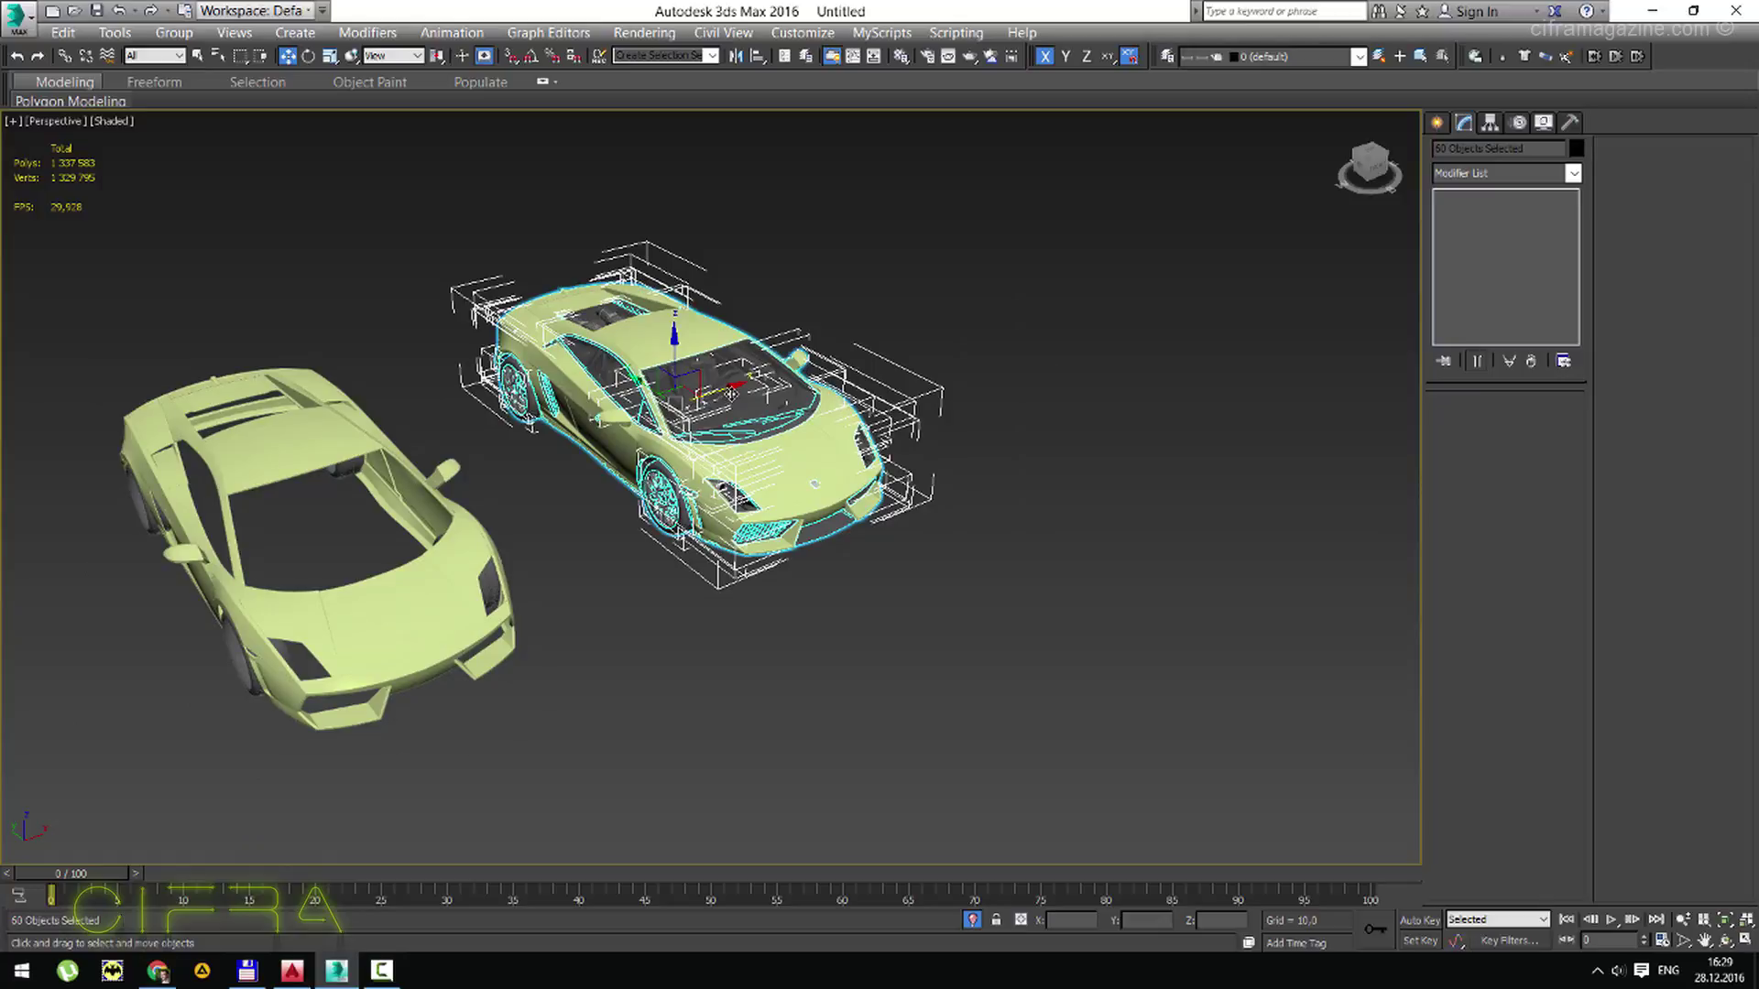
key("z")
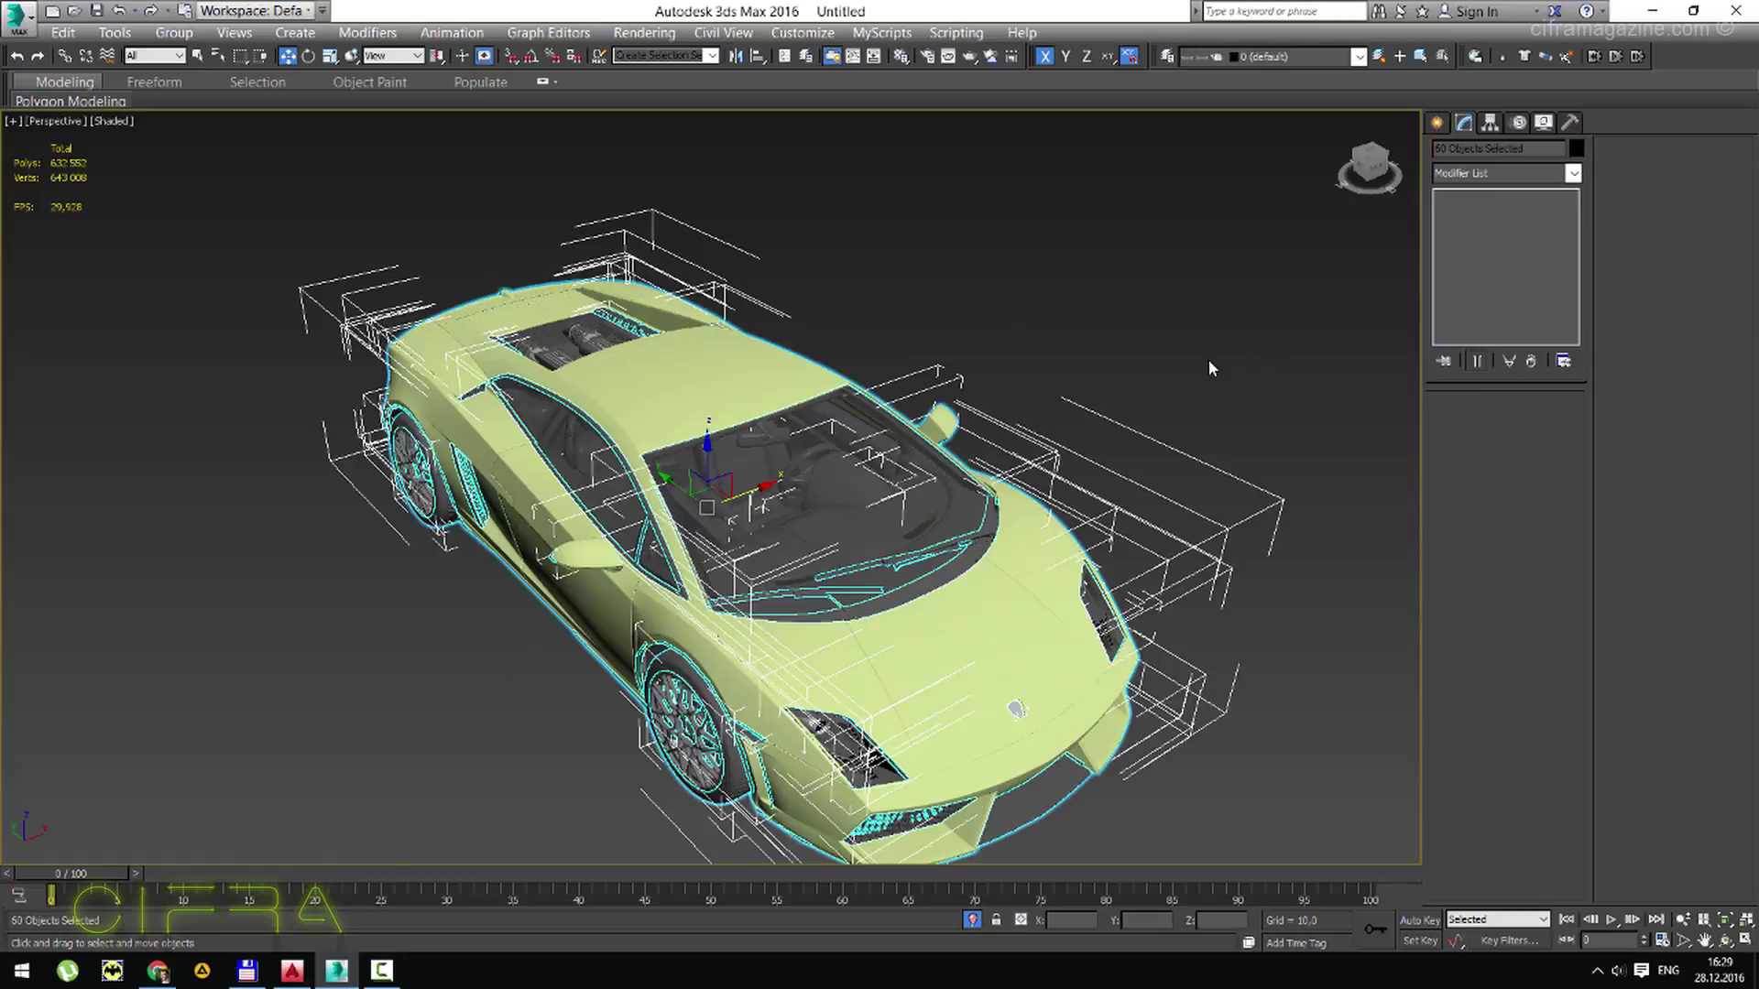
left_click(1209, 364)
middle_click_drag(782, 529, 758, 442)
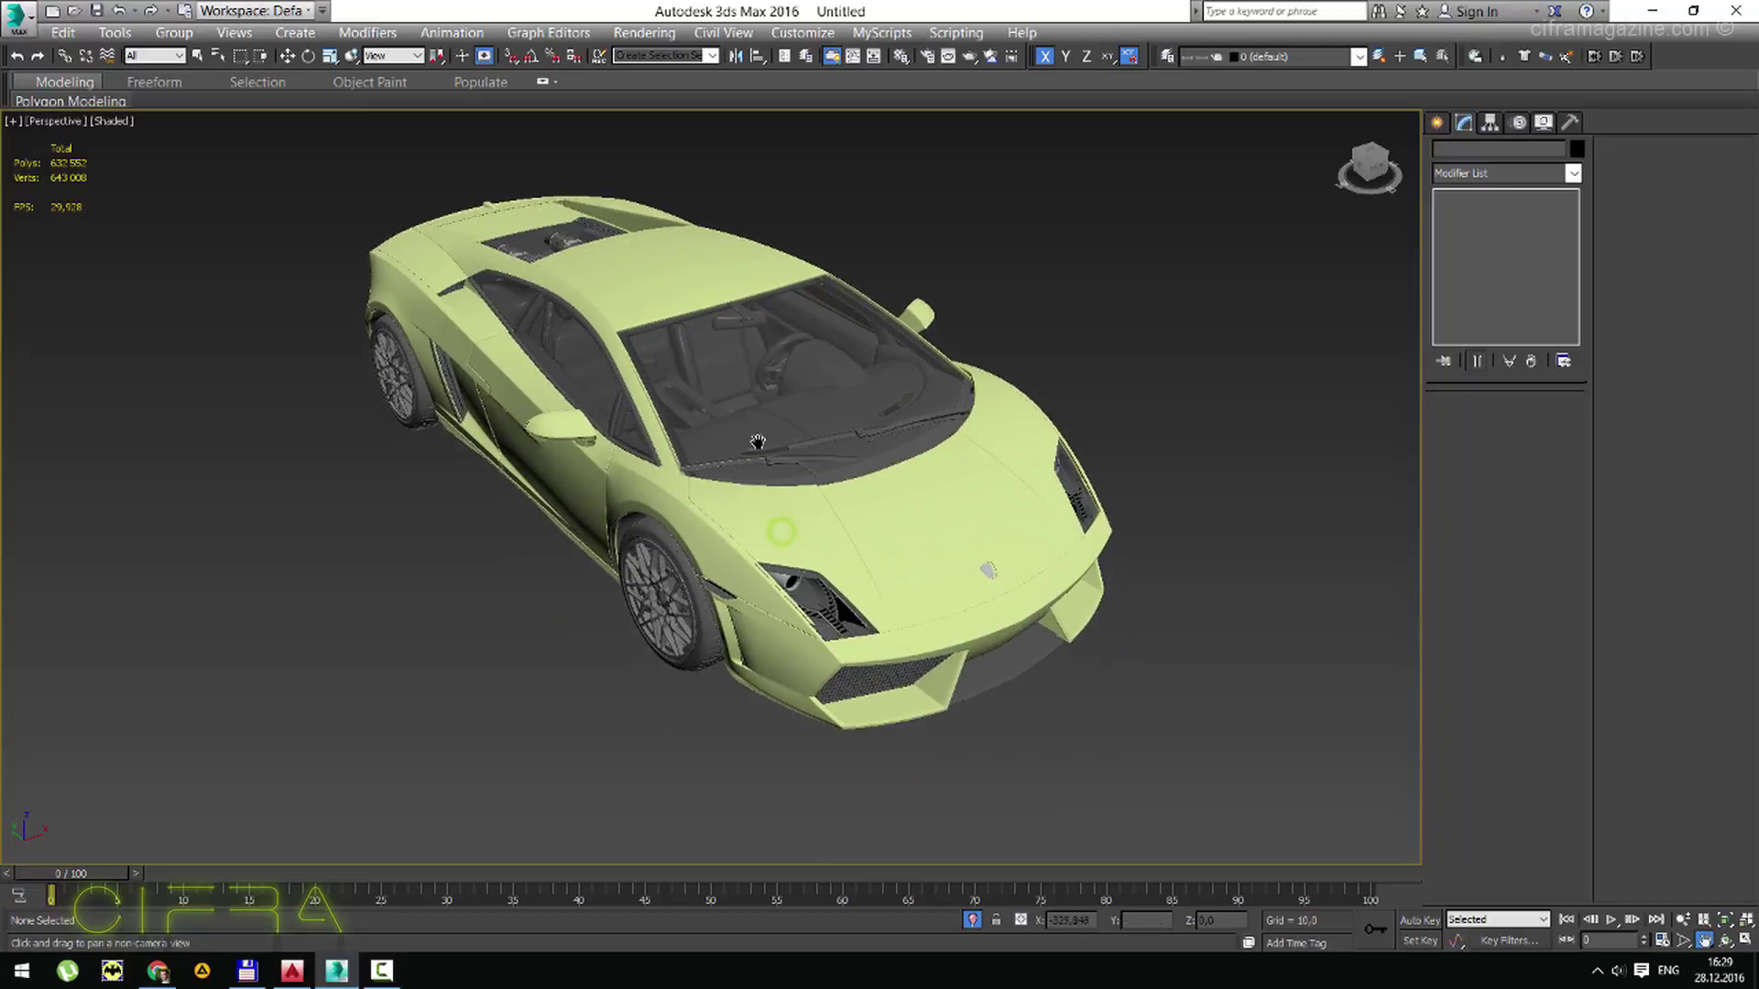
scroll(758, 442, "down", 1)
left_click(756, 443)
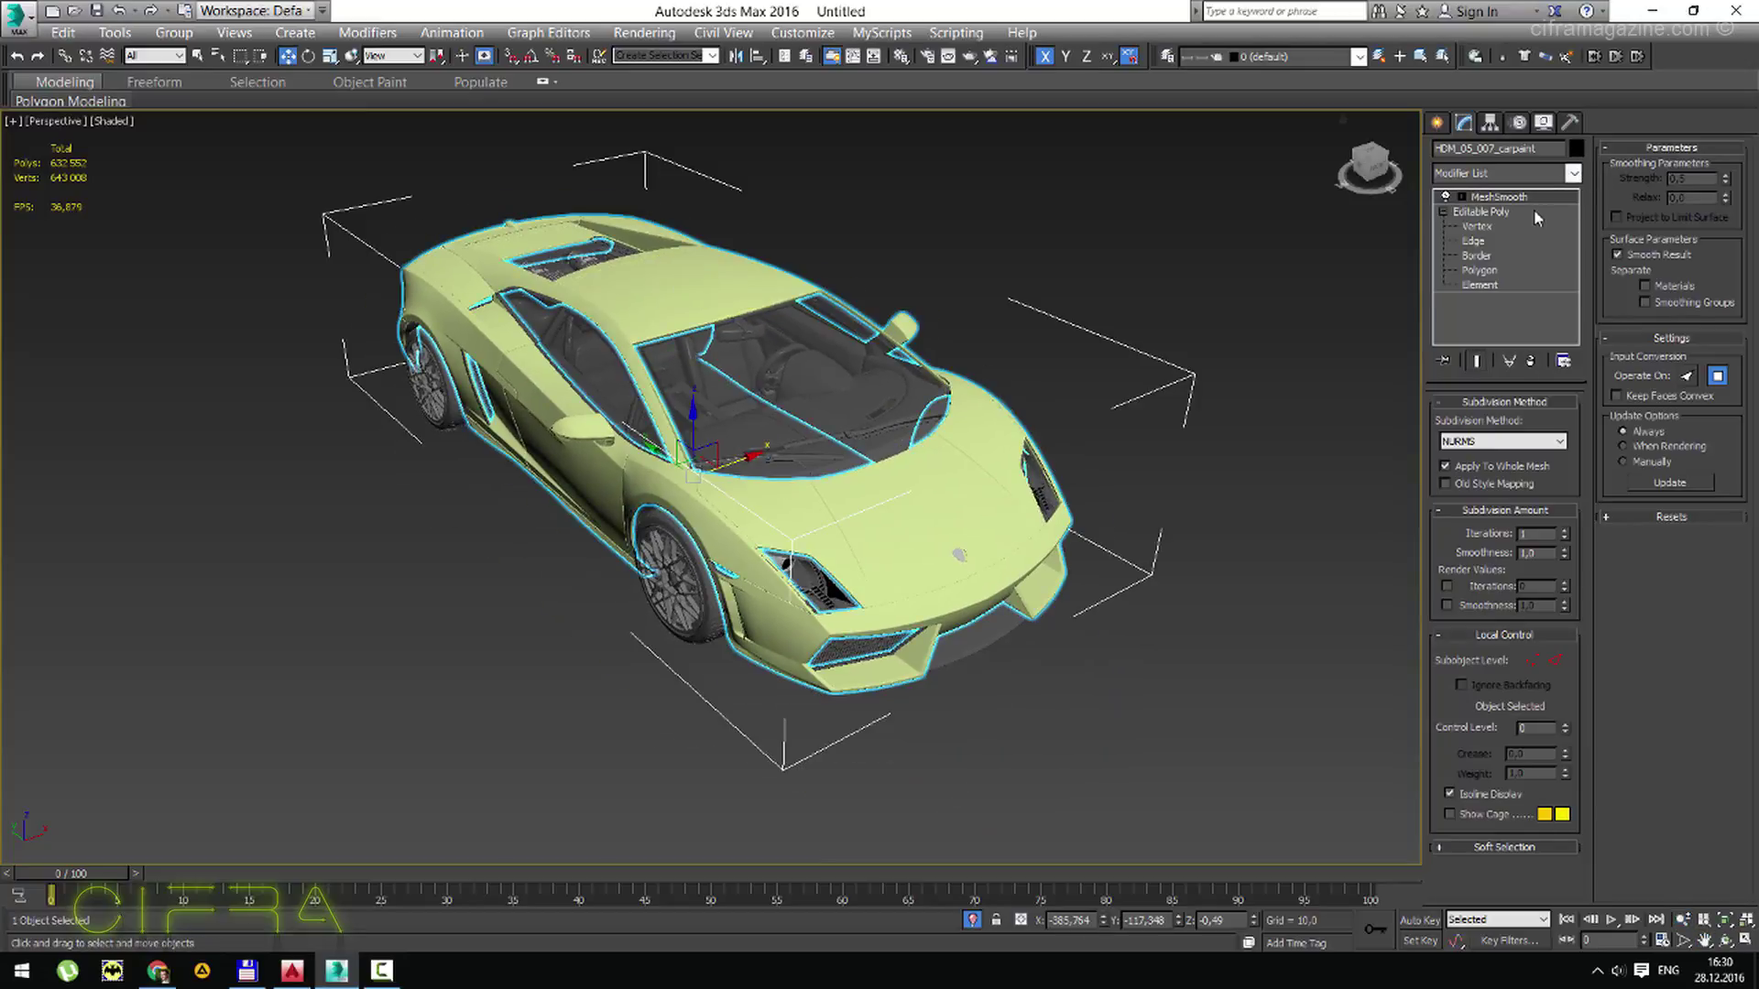
Open the body's Attach List, select every object, then close it without attaching.
left_click(1535, 211)
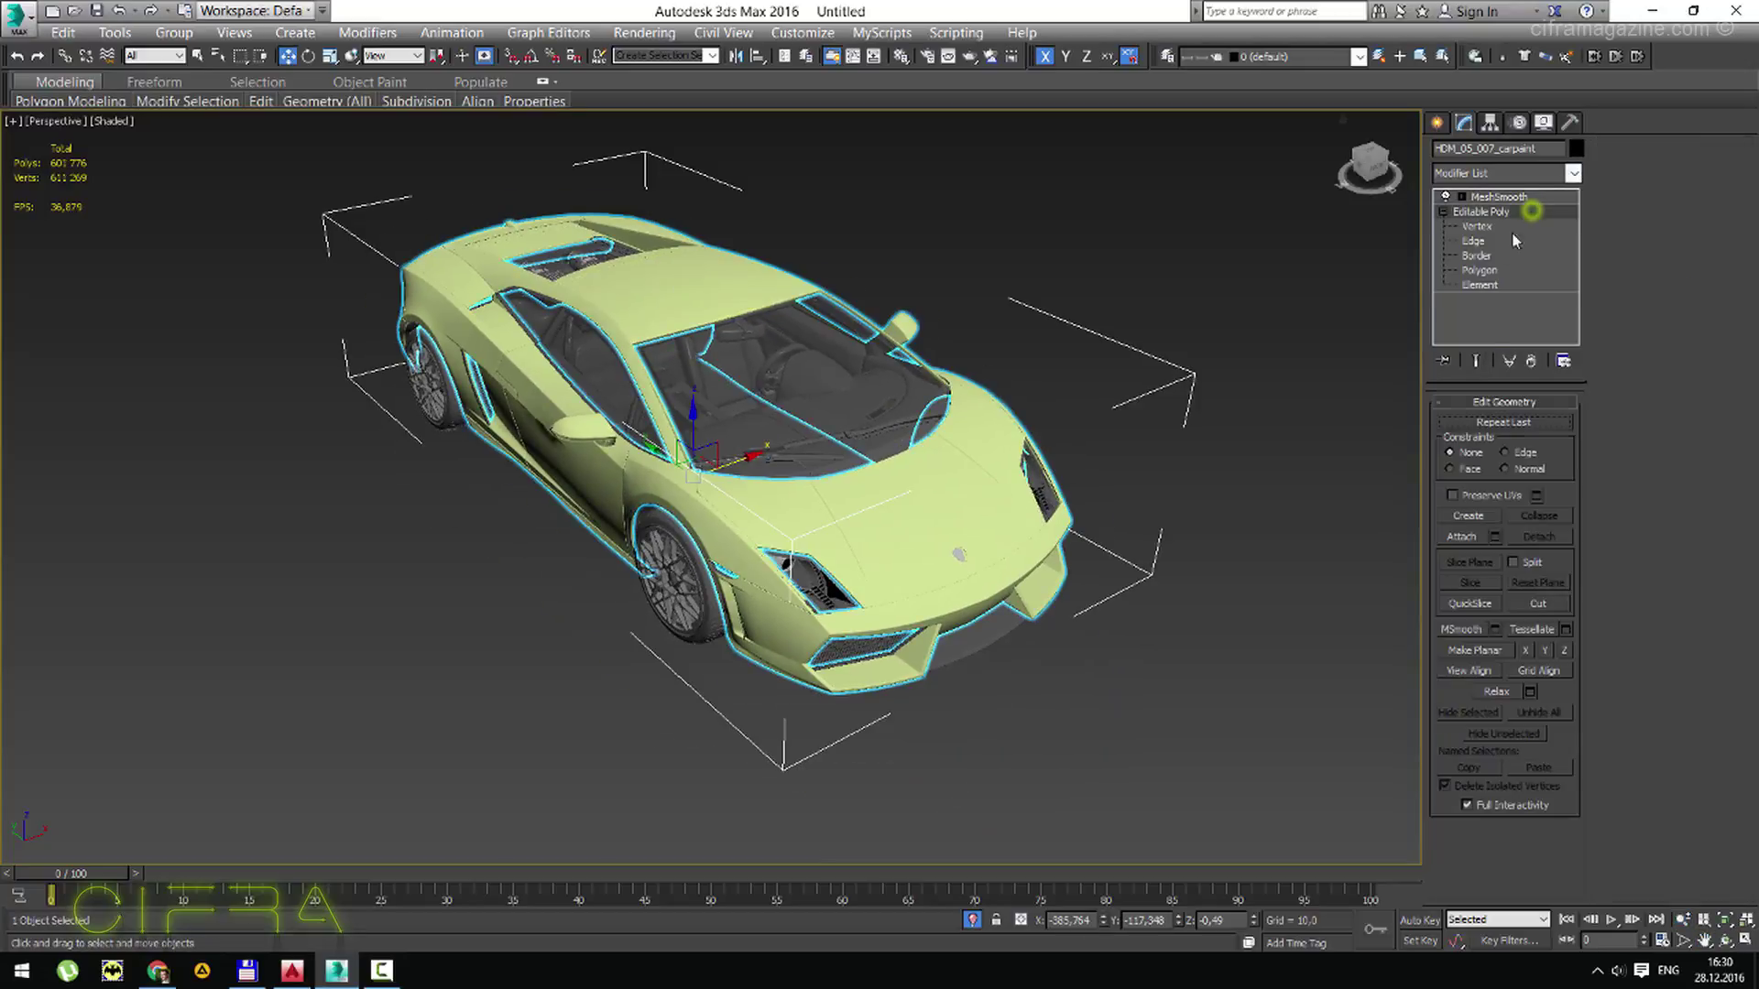
left_click(1494, 537)
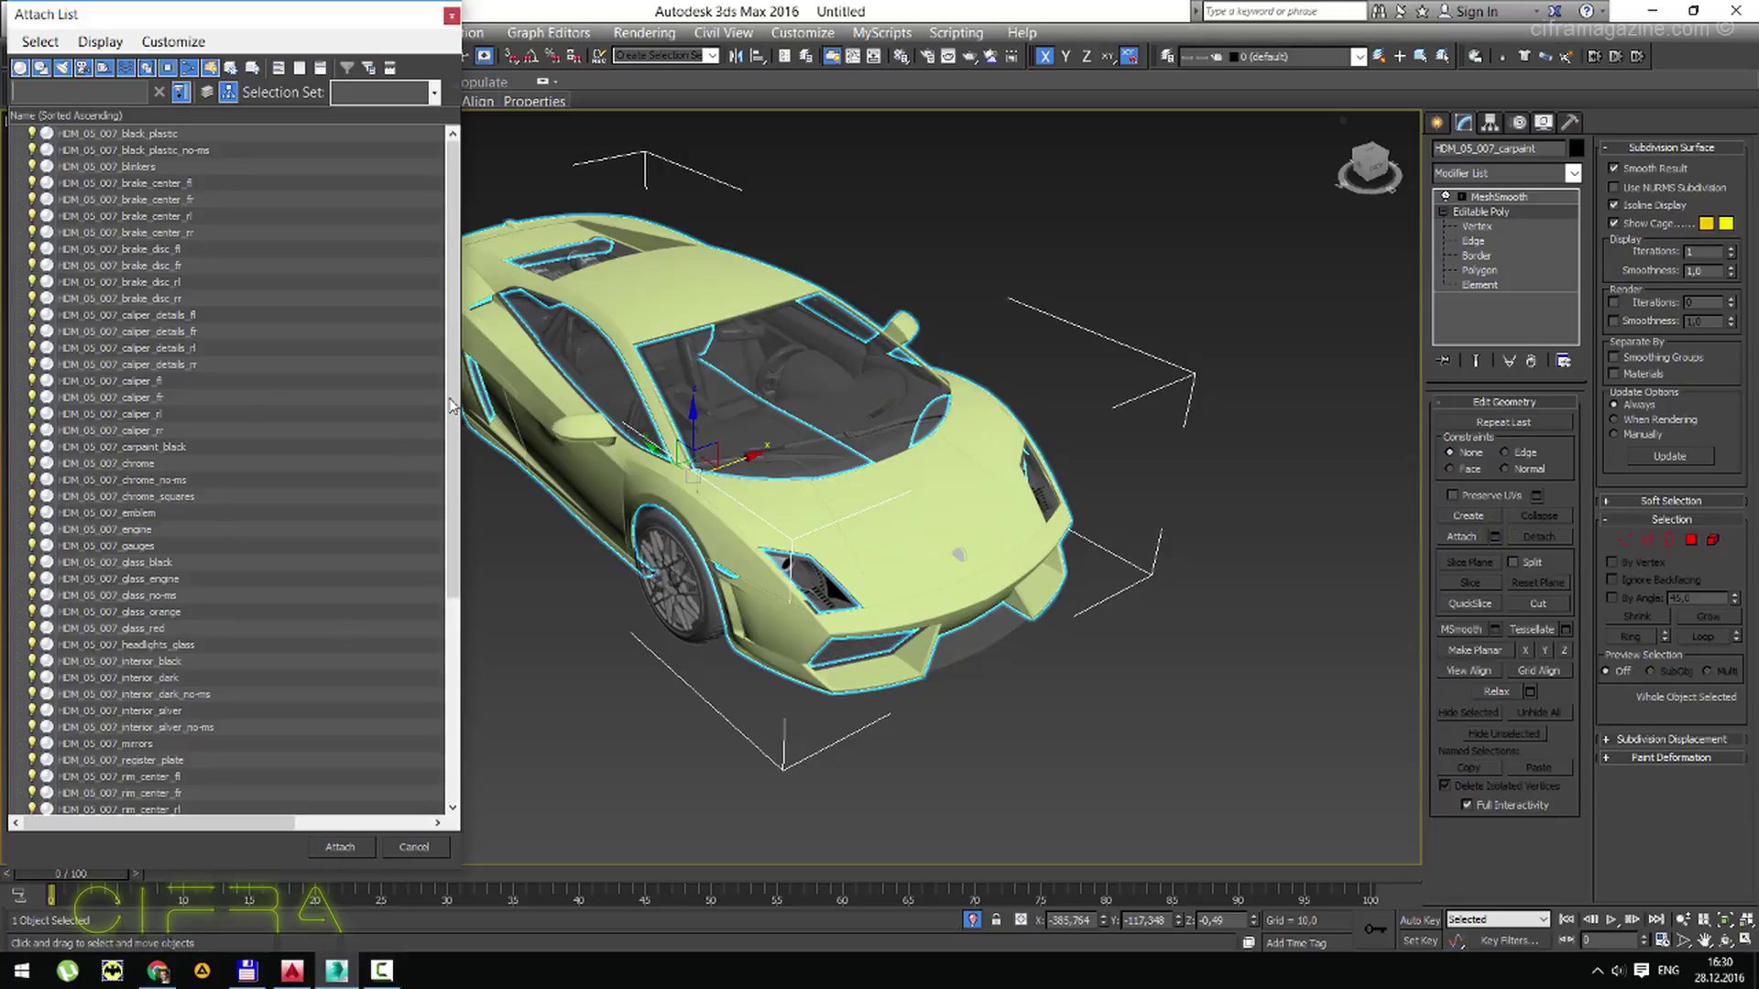
left_click_drag(449, 254, 451, 458)
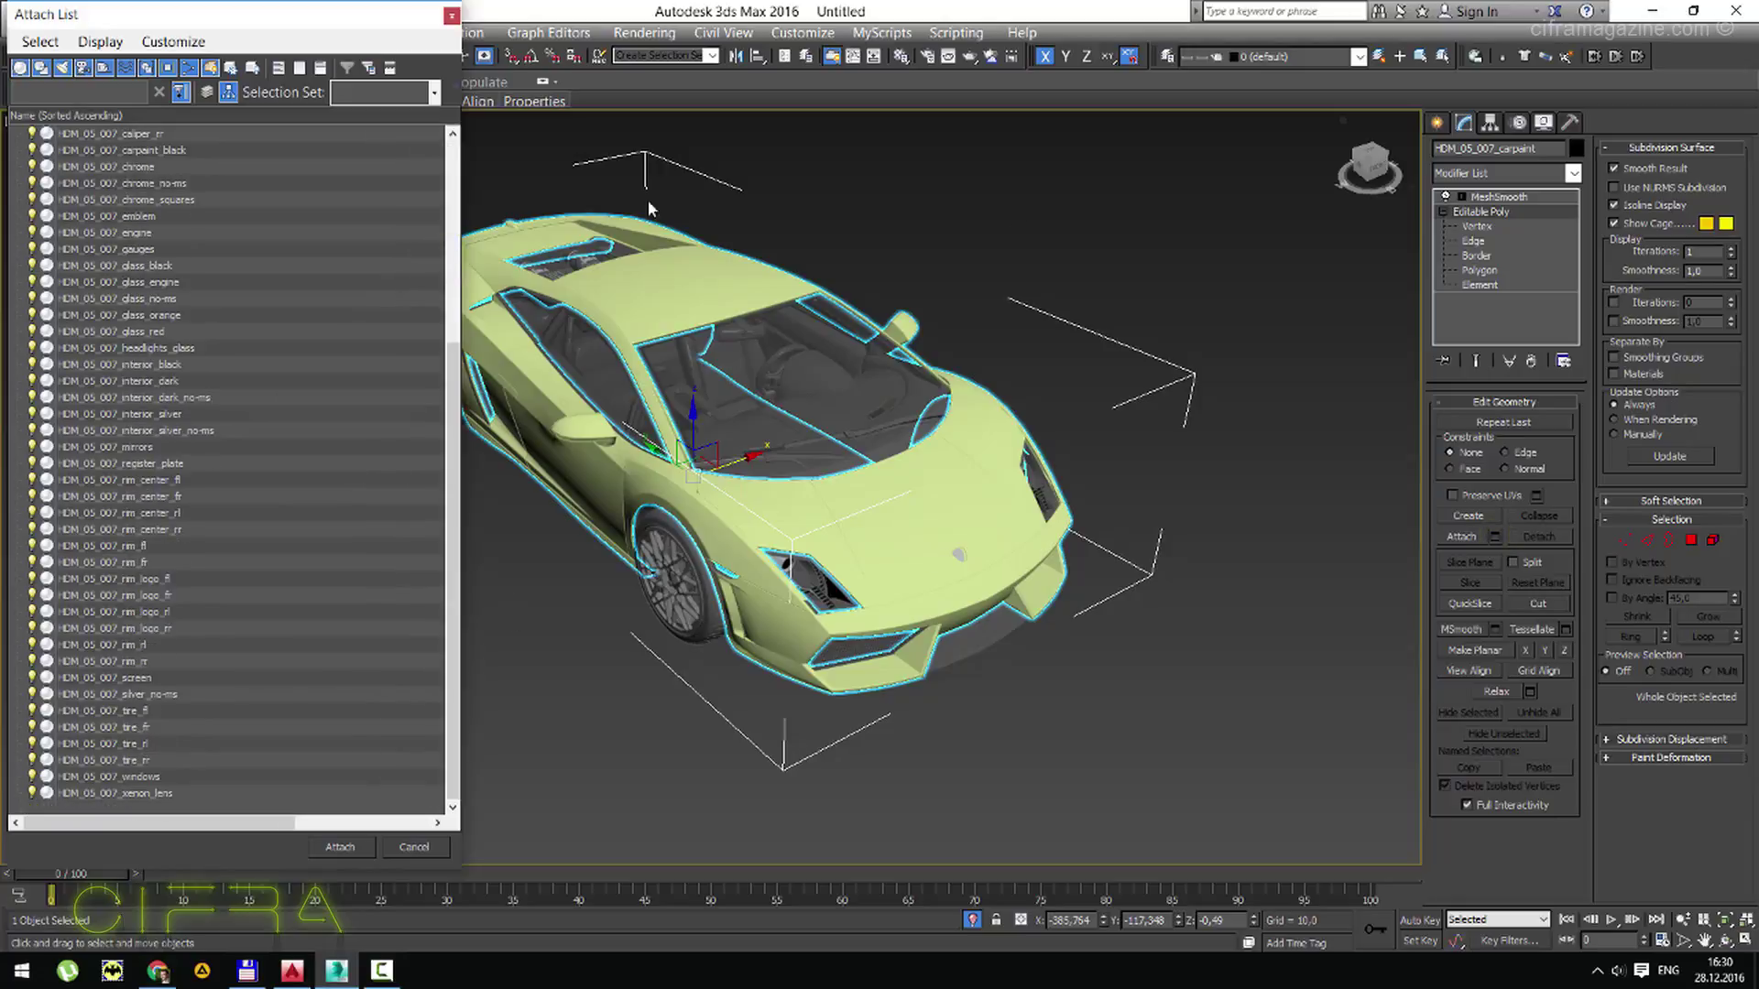
left_click(283, 398)
key("ctrl+a")
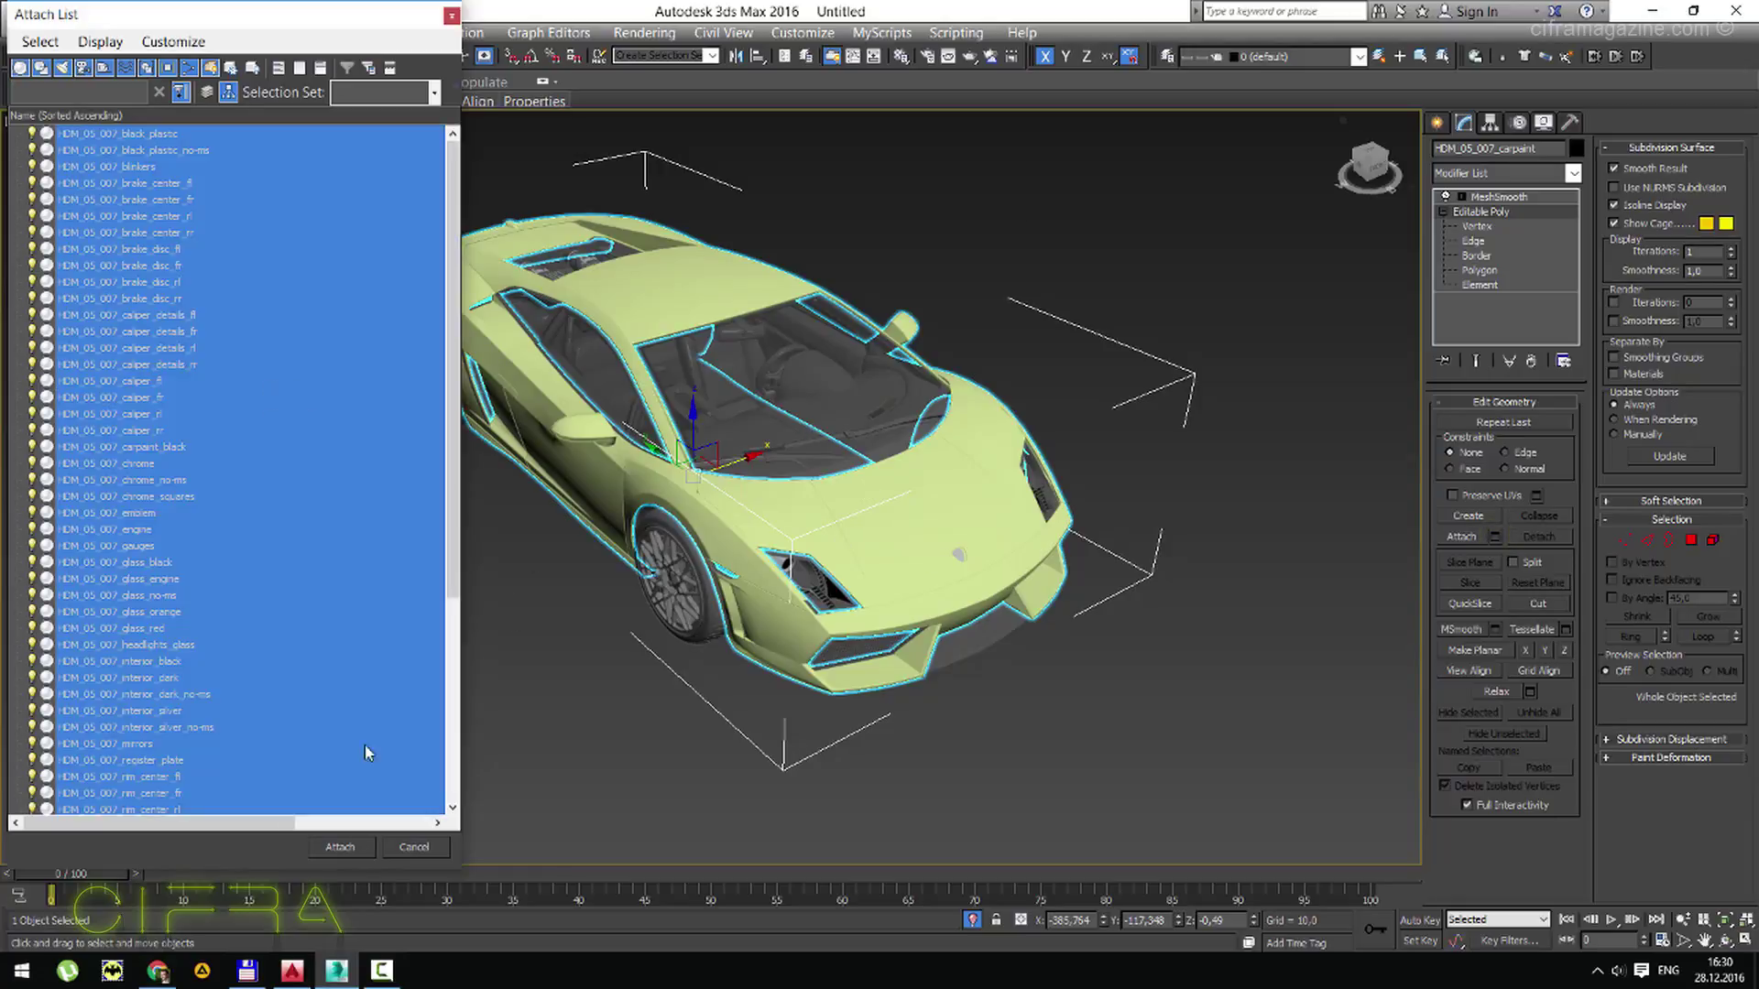
left_click(452, 17)
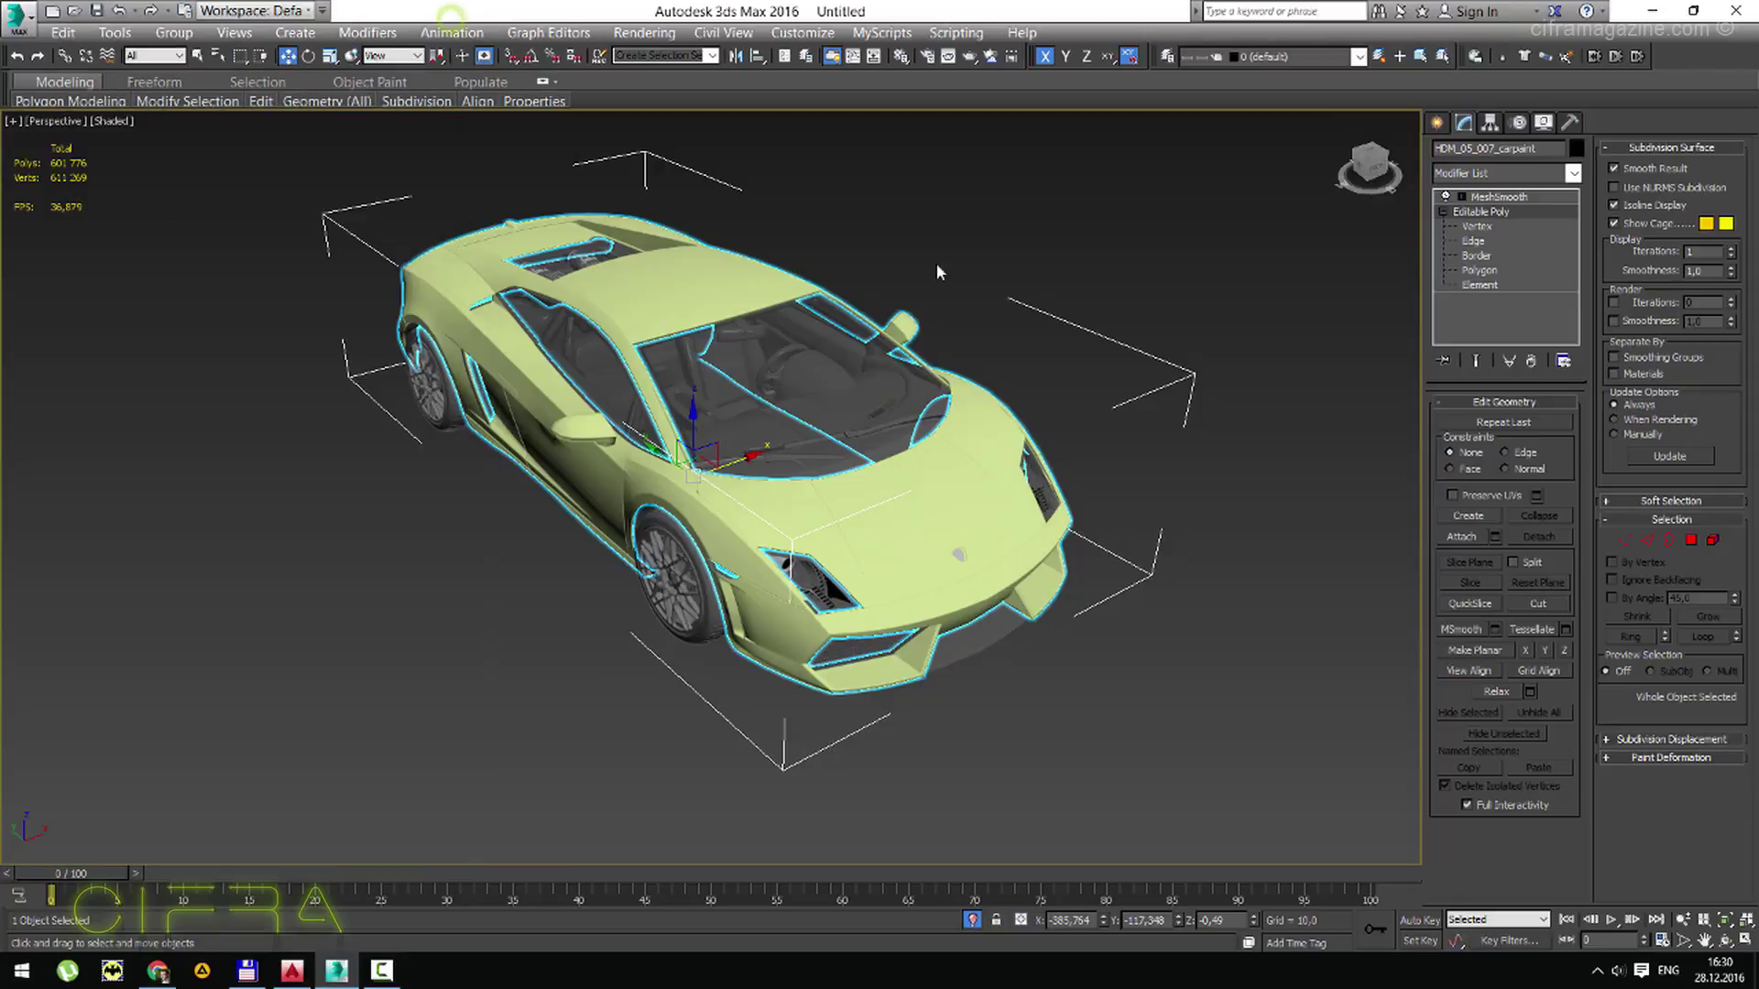
left_click(1243, 348)
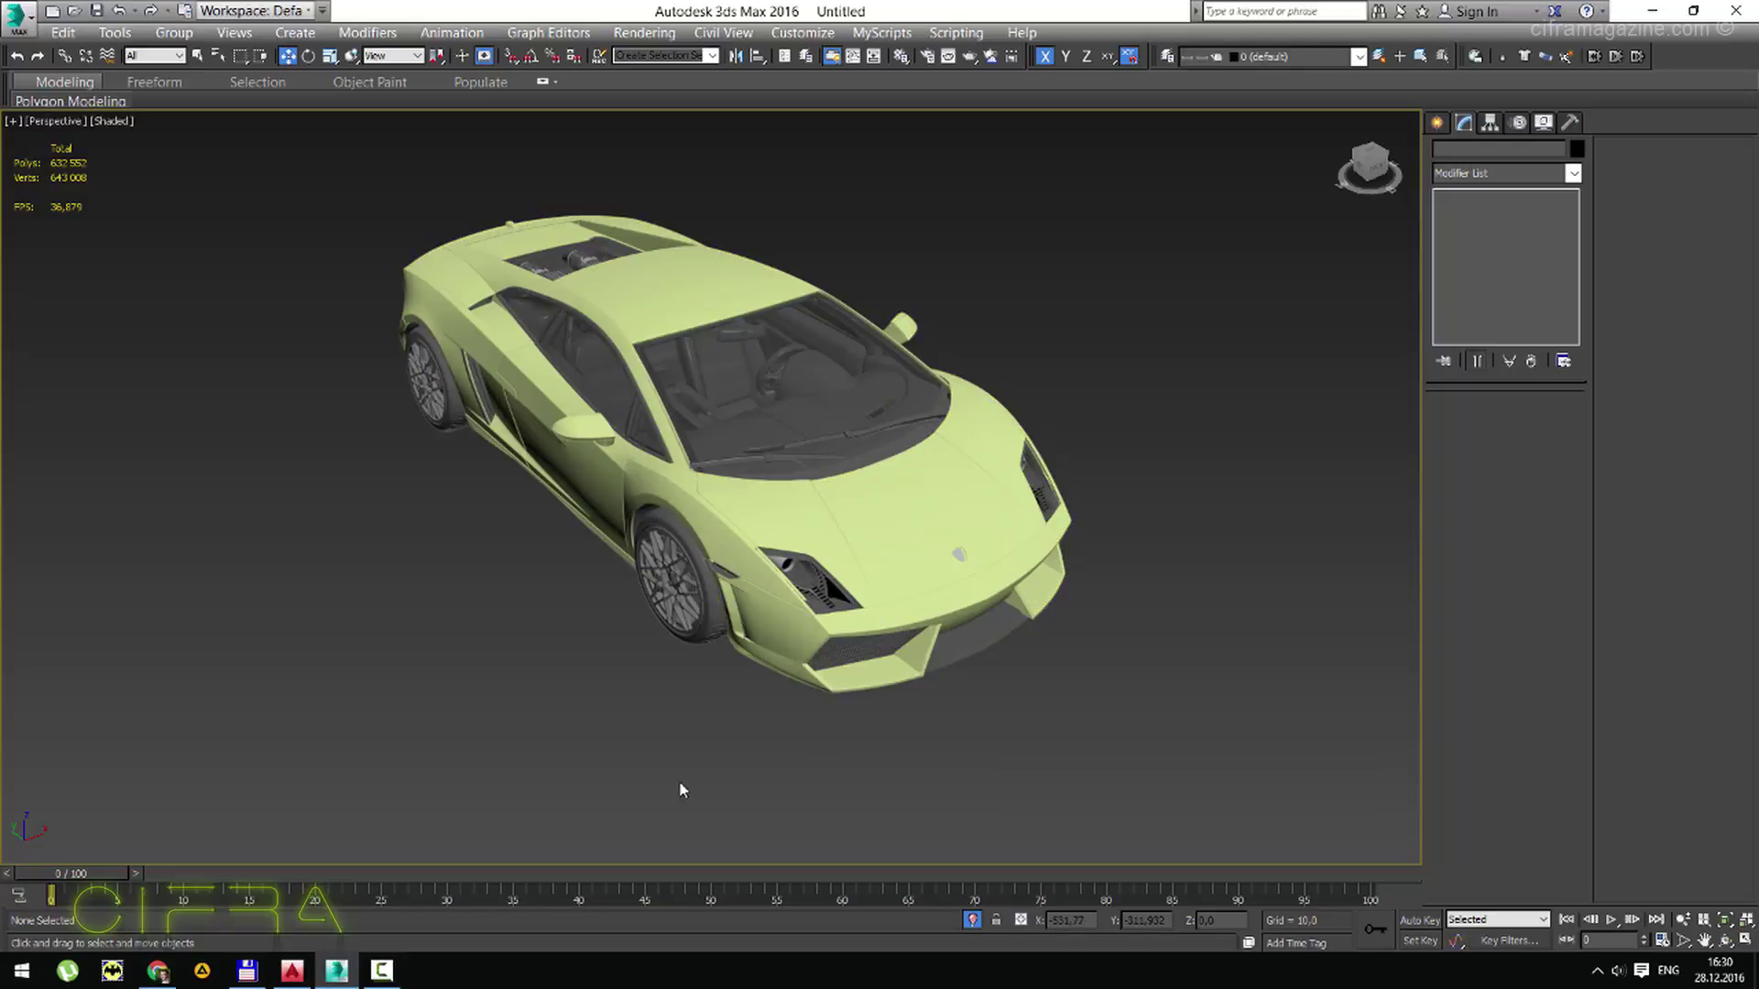
Pick HDM_05_007_black_plastic through HDM_05_007_brake_disc_rr in the Attach List, then close it unattached.
left_click(681, 285)
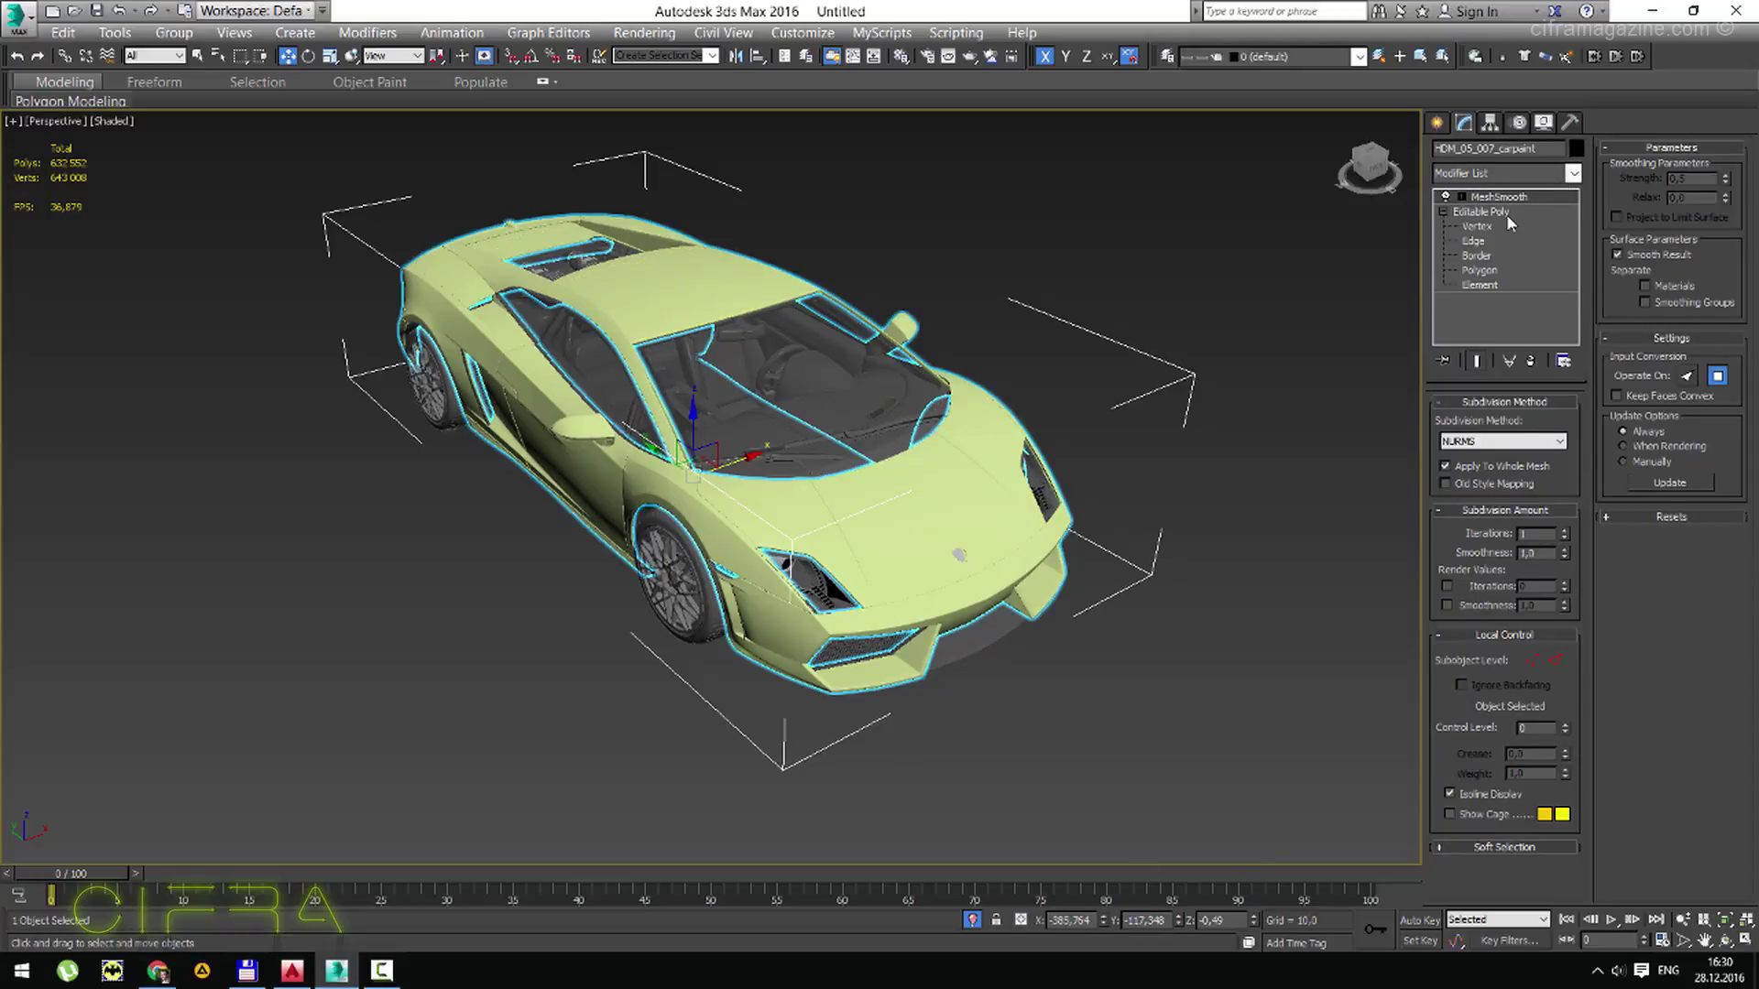
left_click(1482, 211)
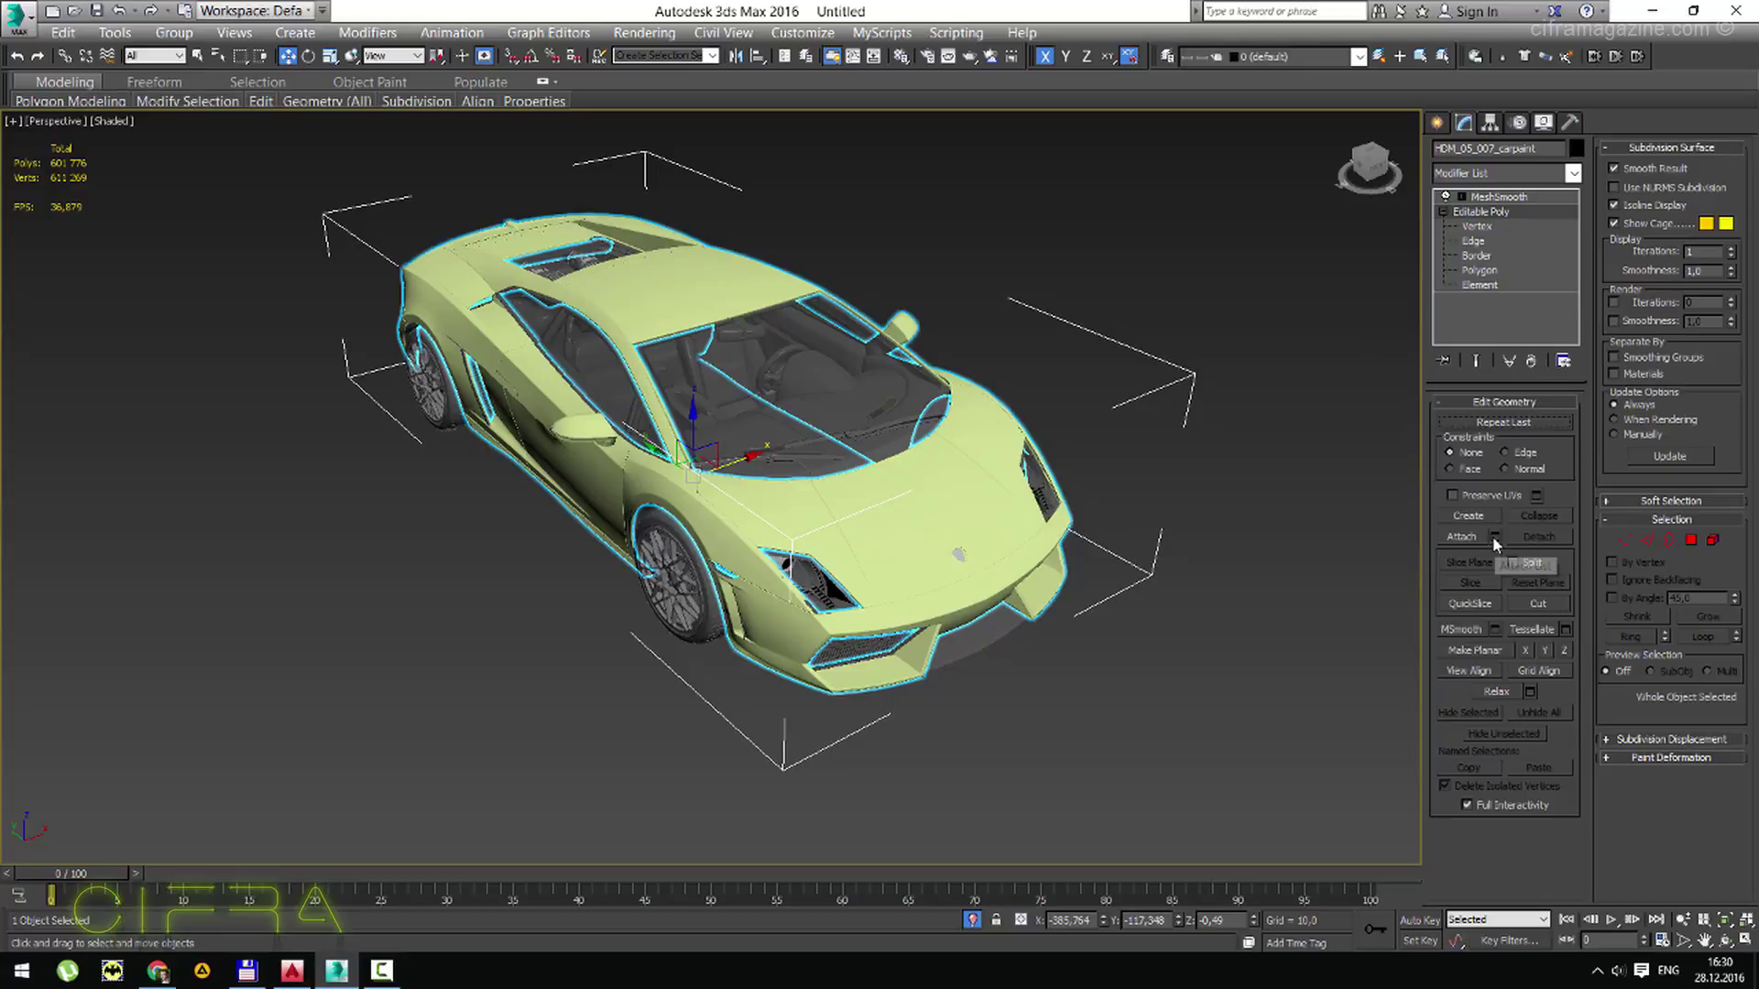
left_click(1493, 538)
left_click(227, 135)
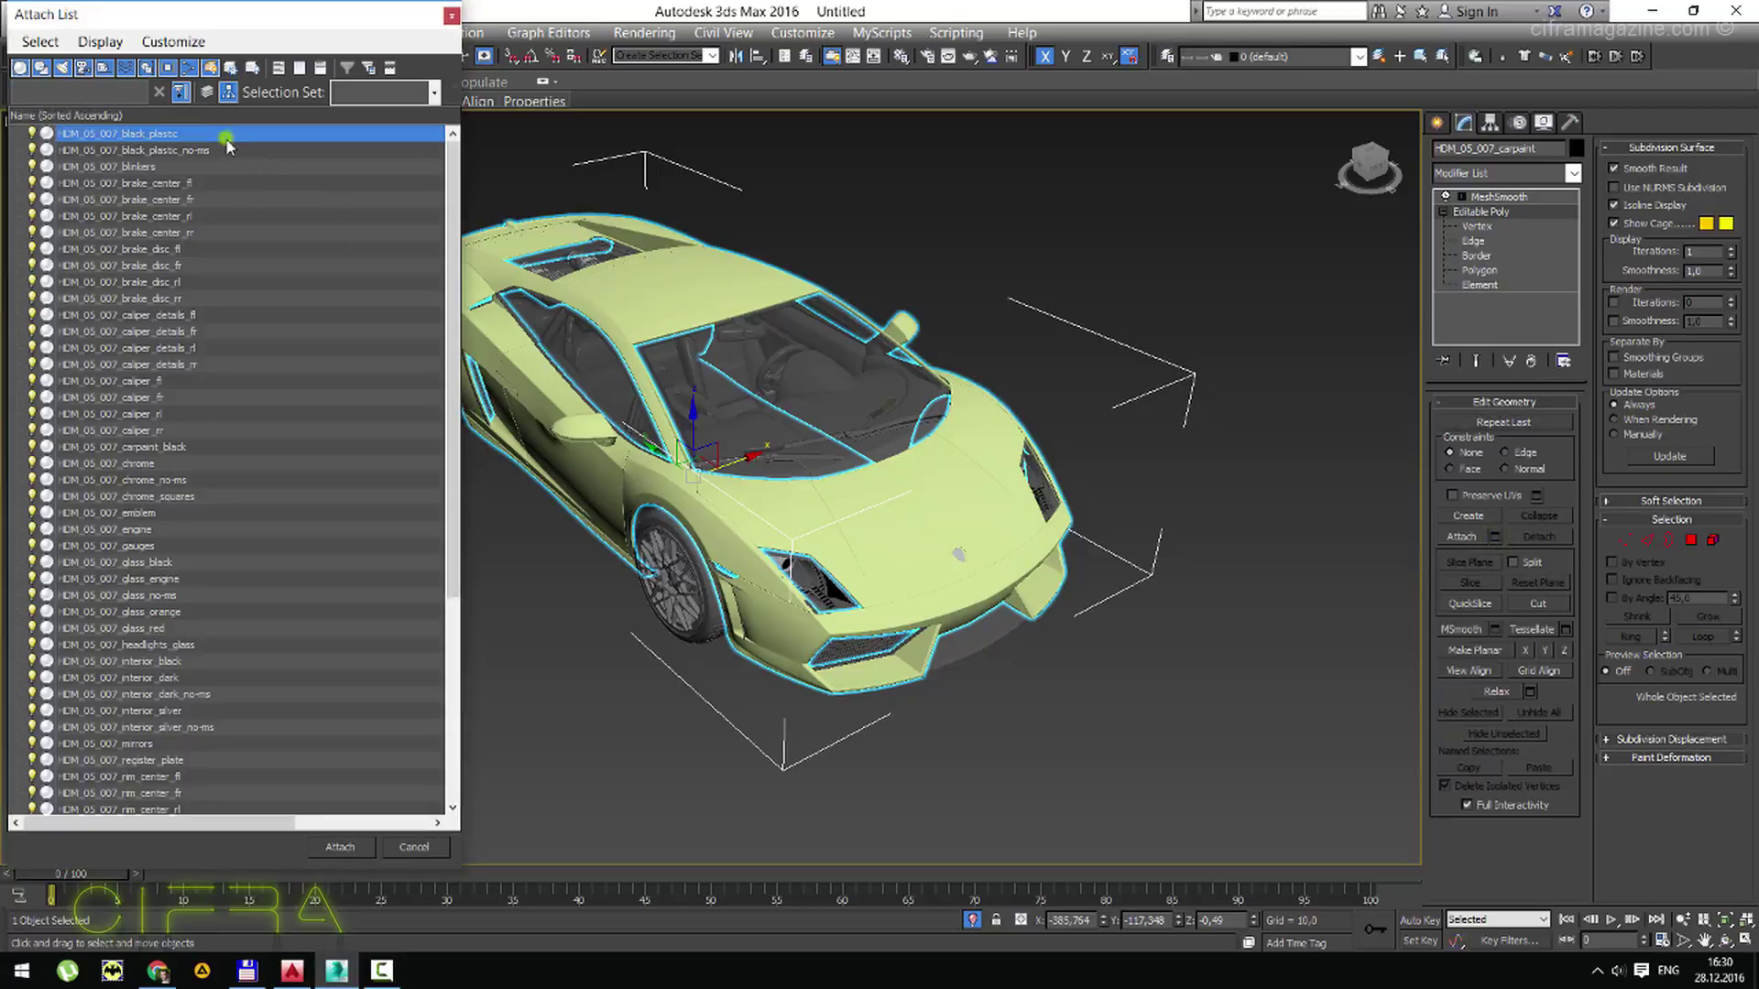
left_click(215, 298, "shift")
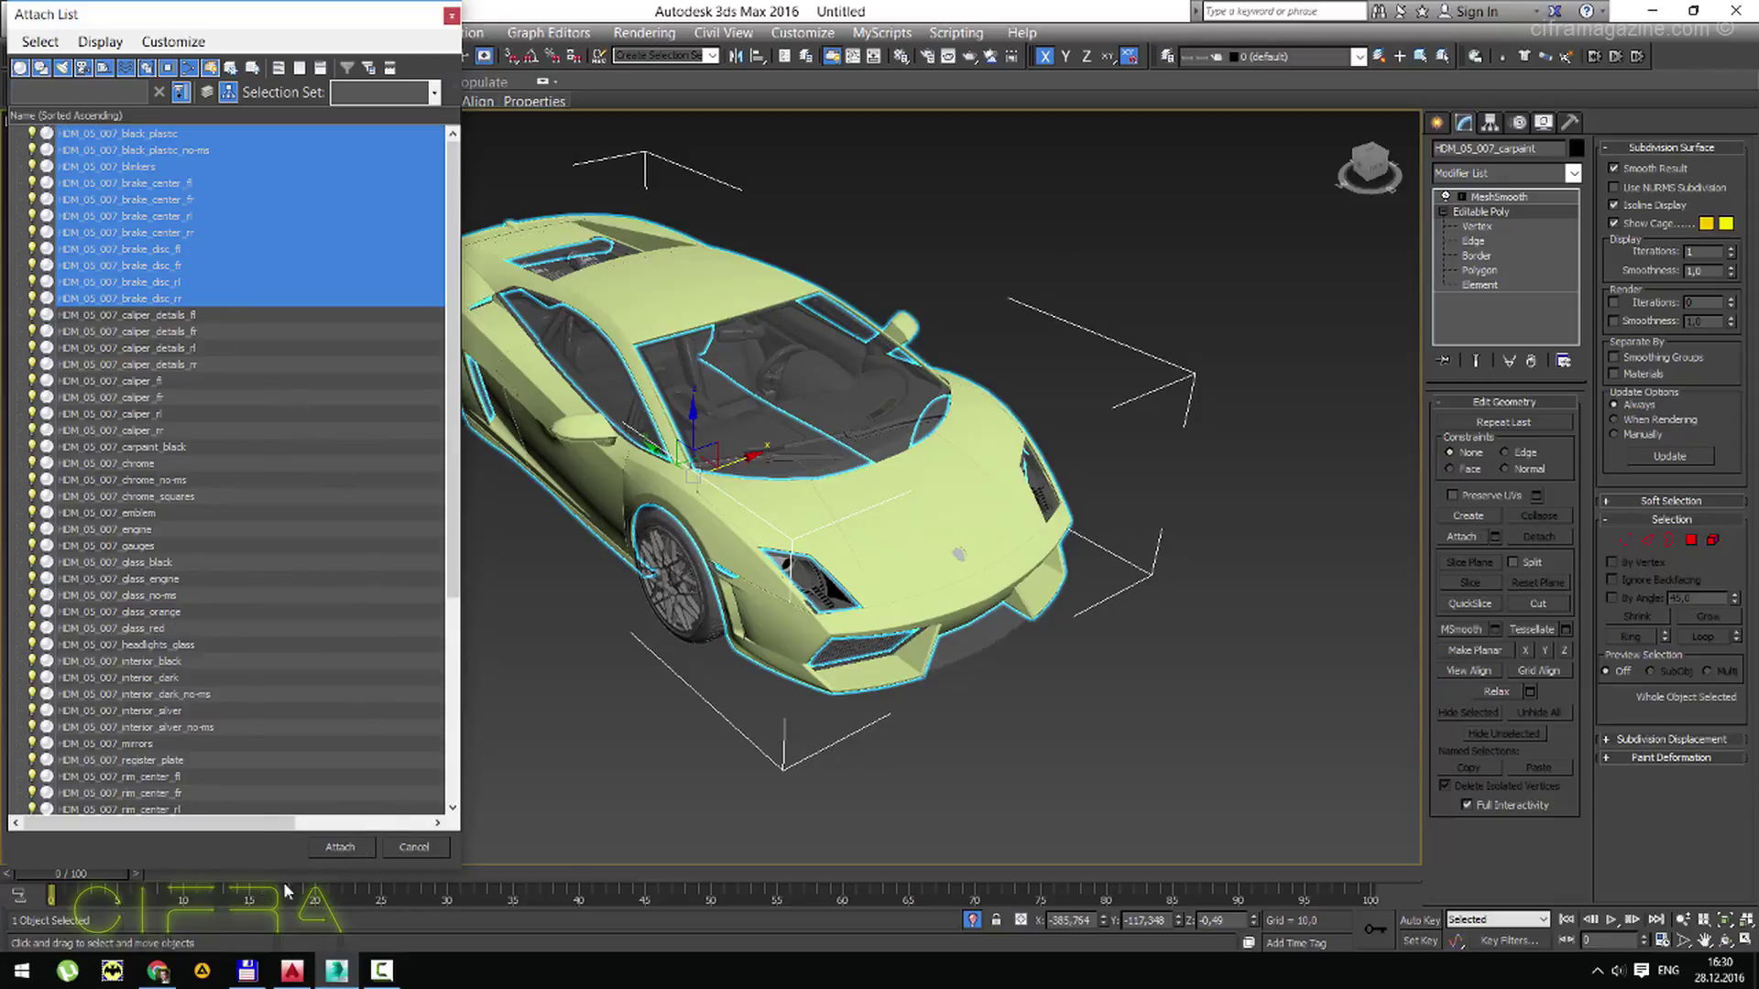
left_click(430, 850)
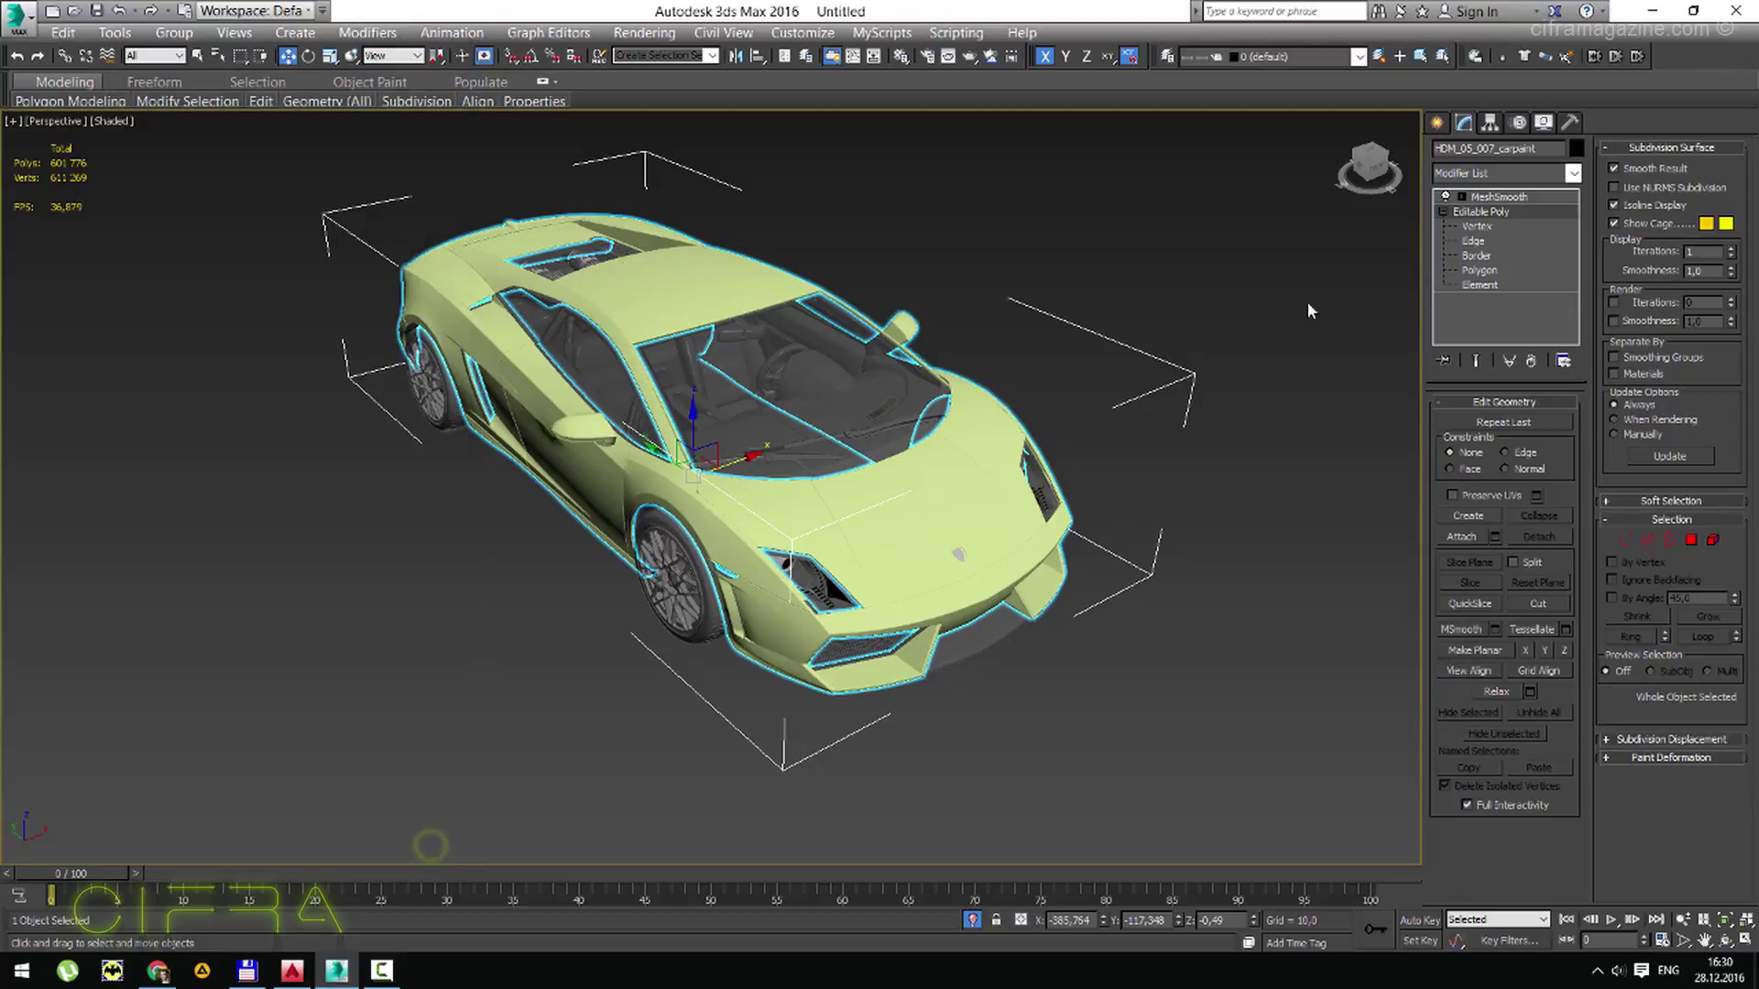
left_click(1288, 308)
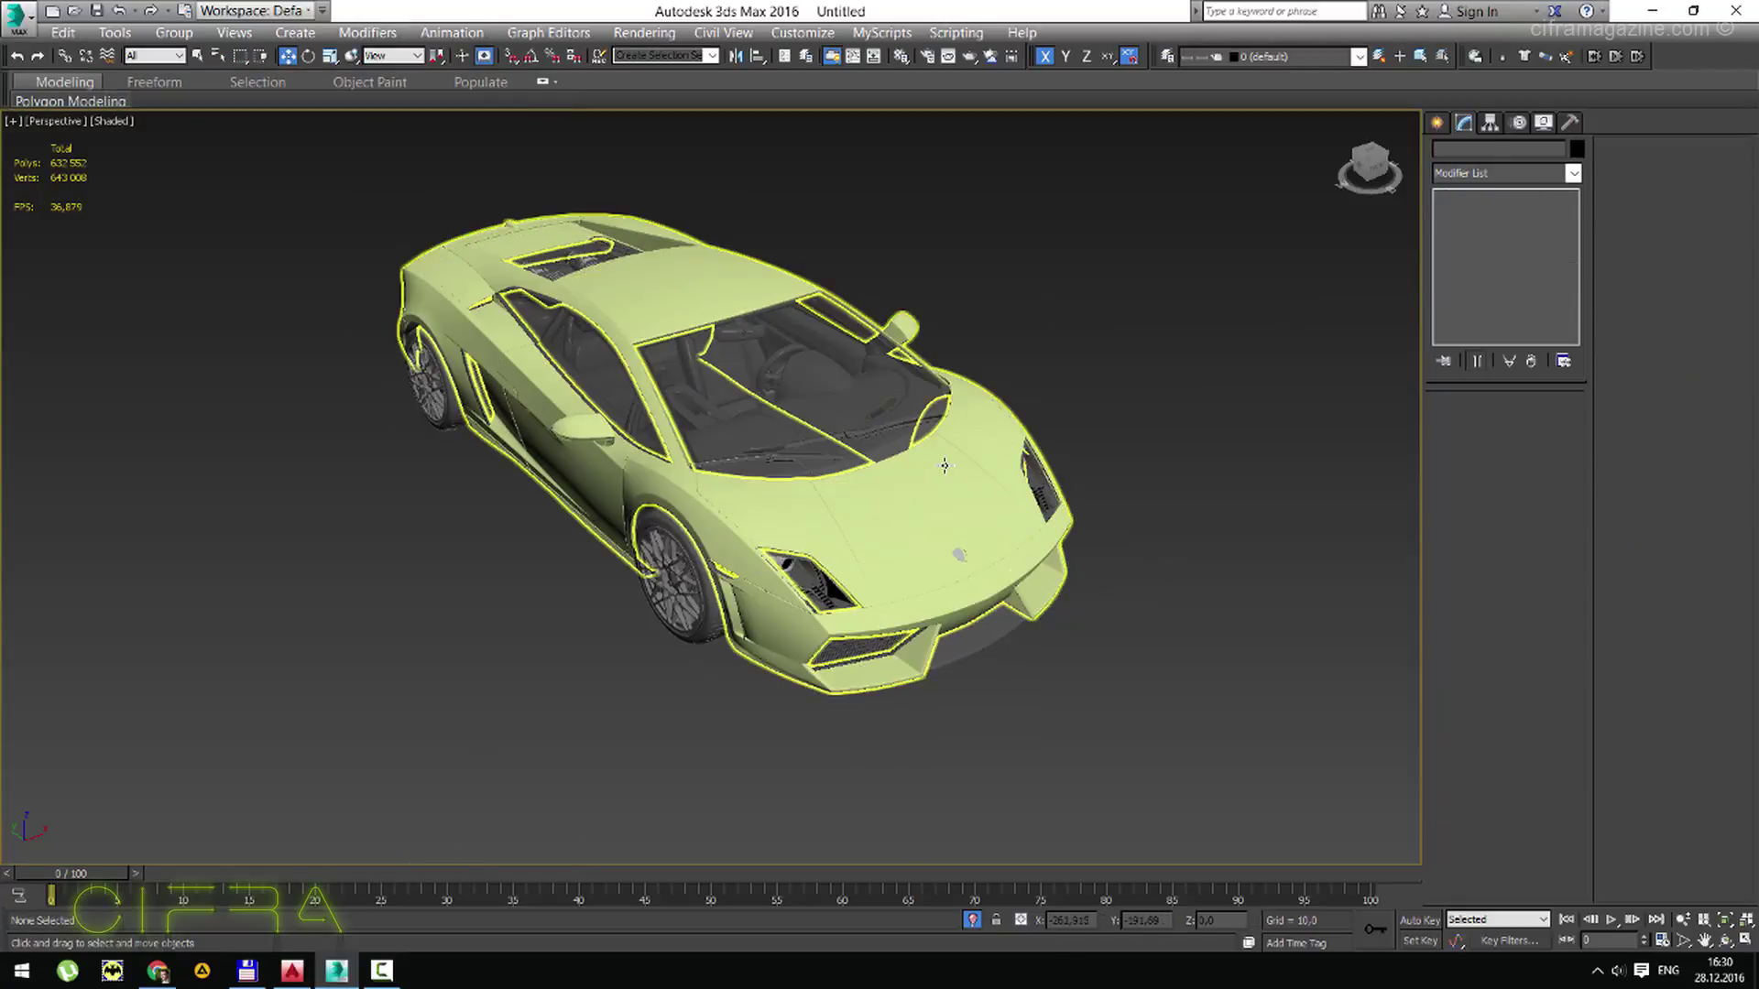
Collapse the body's MeshSmooth stack into the editable poly with Collapse All.
left_click(945, 465)
right_click(1503, 206)
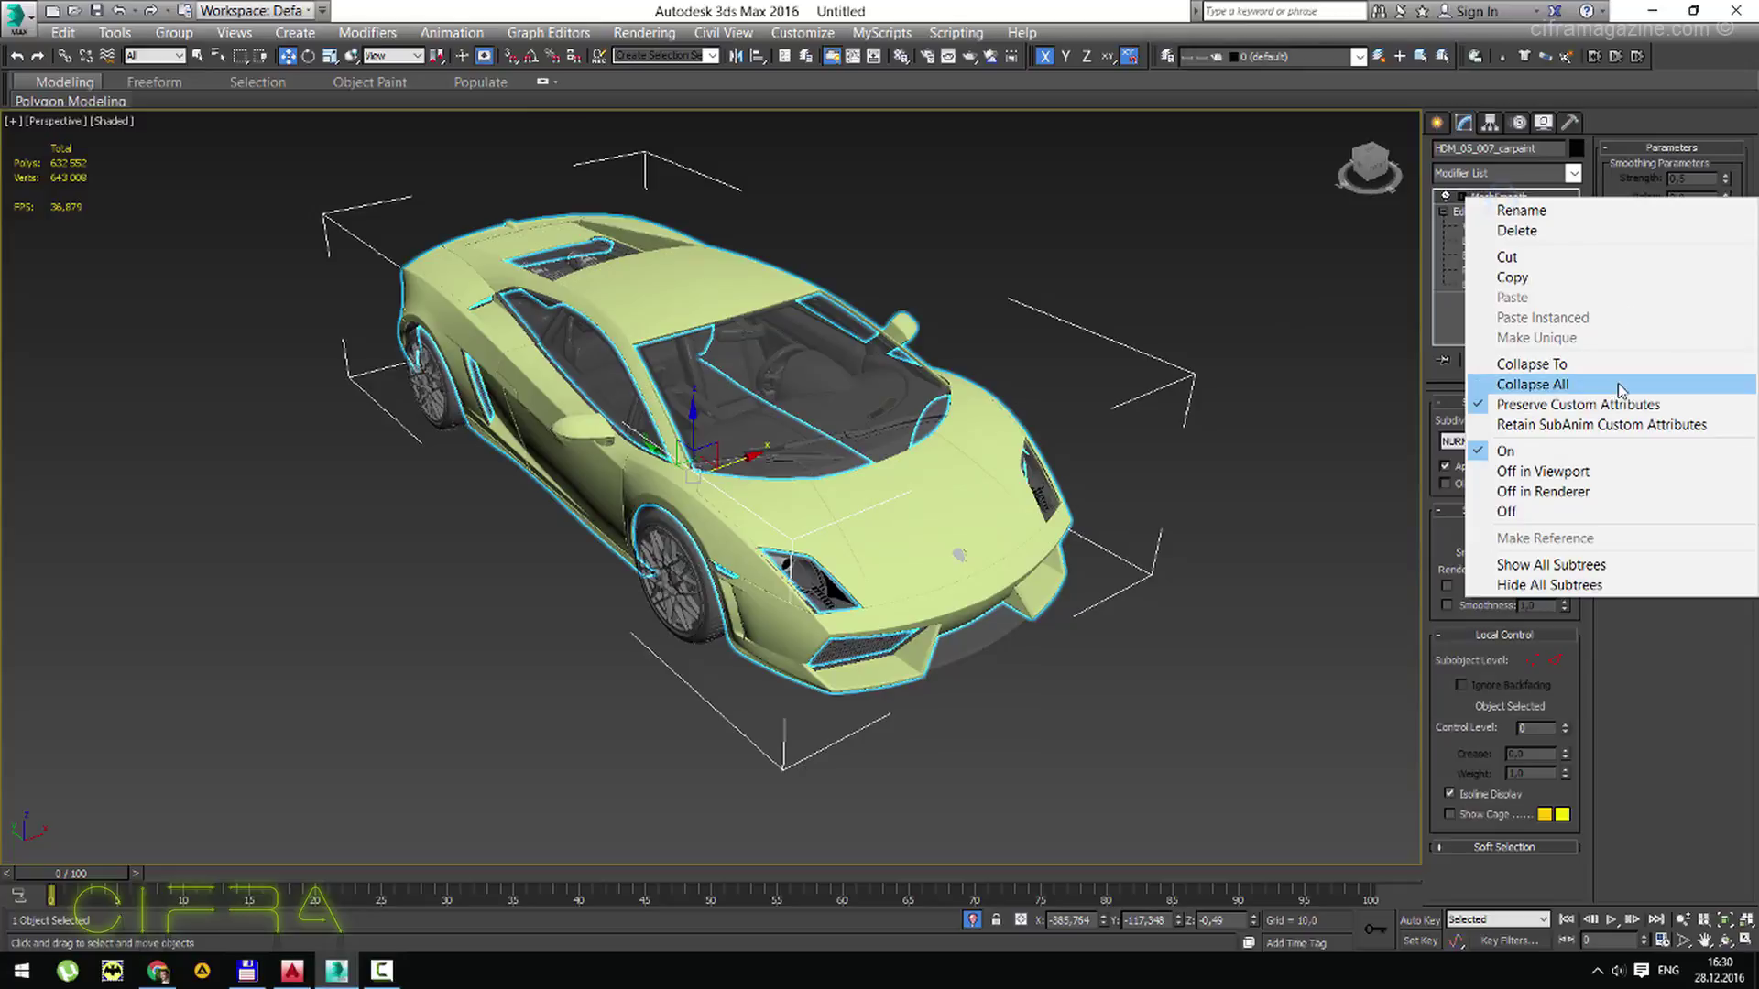
left_click(1511, 381)
left_click(1137, 701)
mouse_move(752, 652)
middle_mouse_down("alt")
mouse_move(814, 570)
mouse_move(805, 531)
middle_mouse_up("alt")
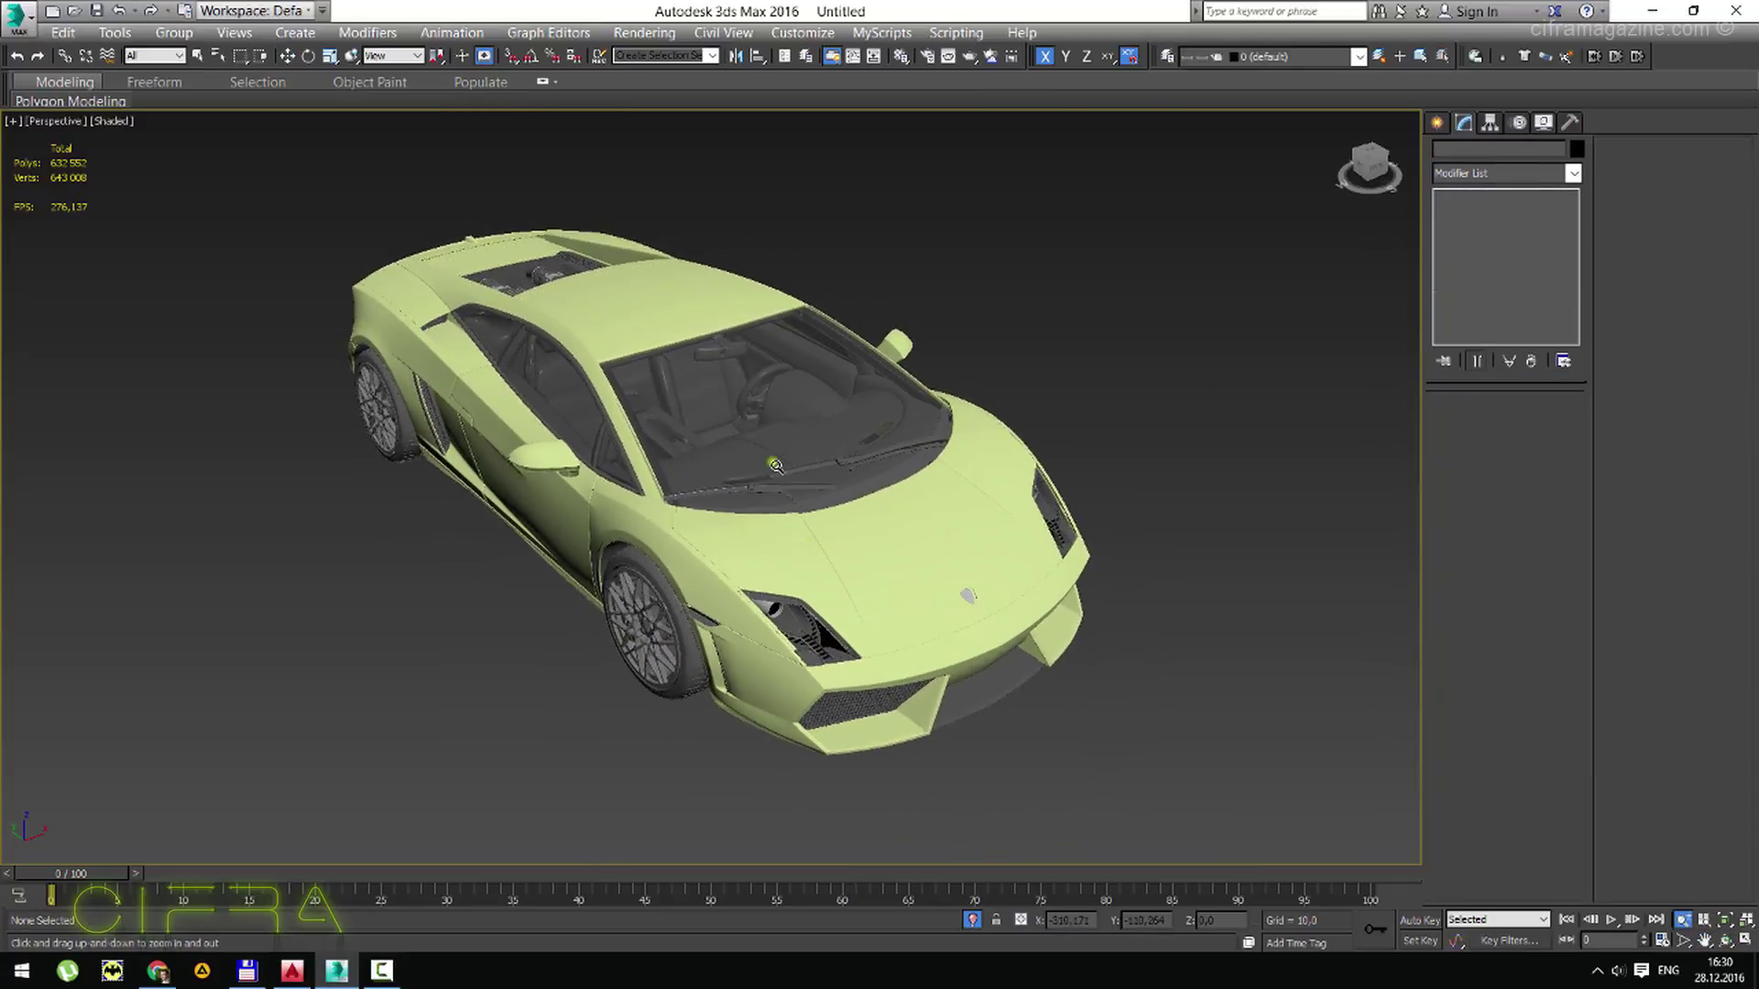
scroll(783, 463, "down", 3)
key("w")
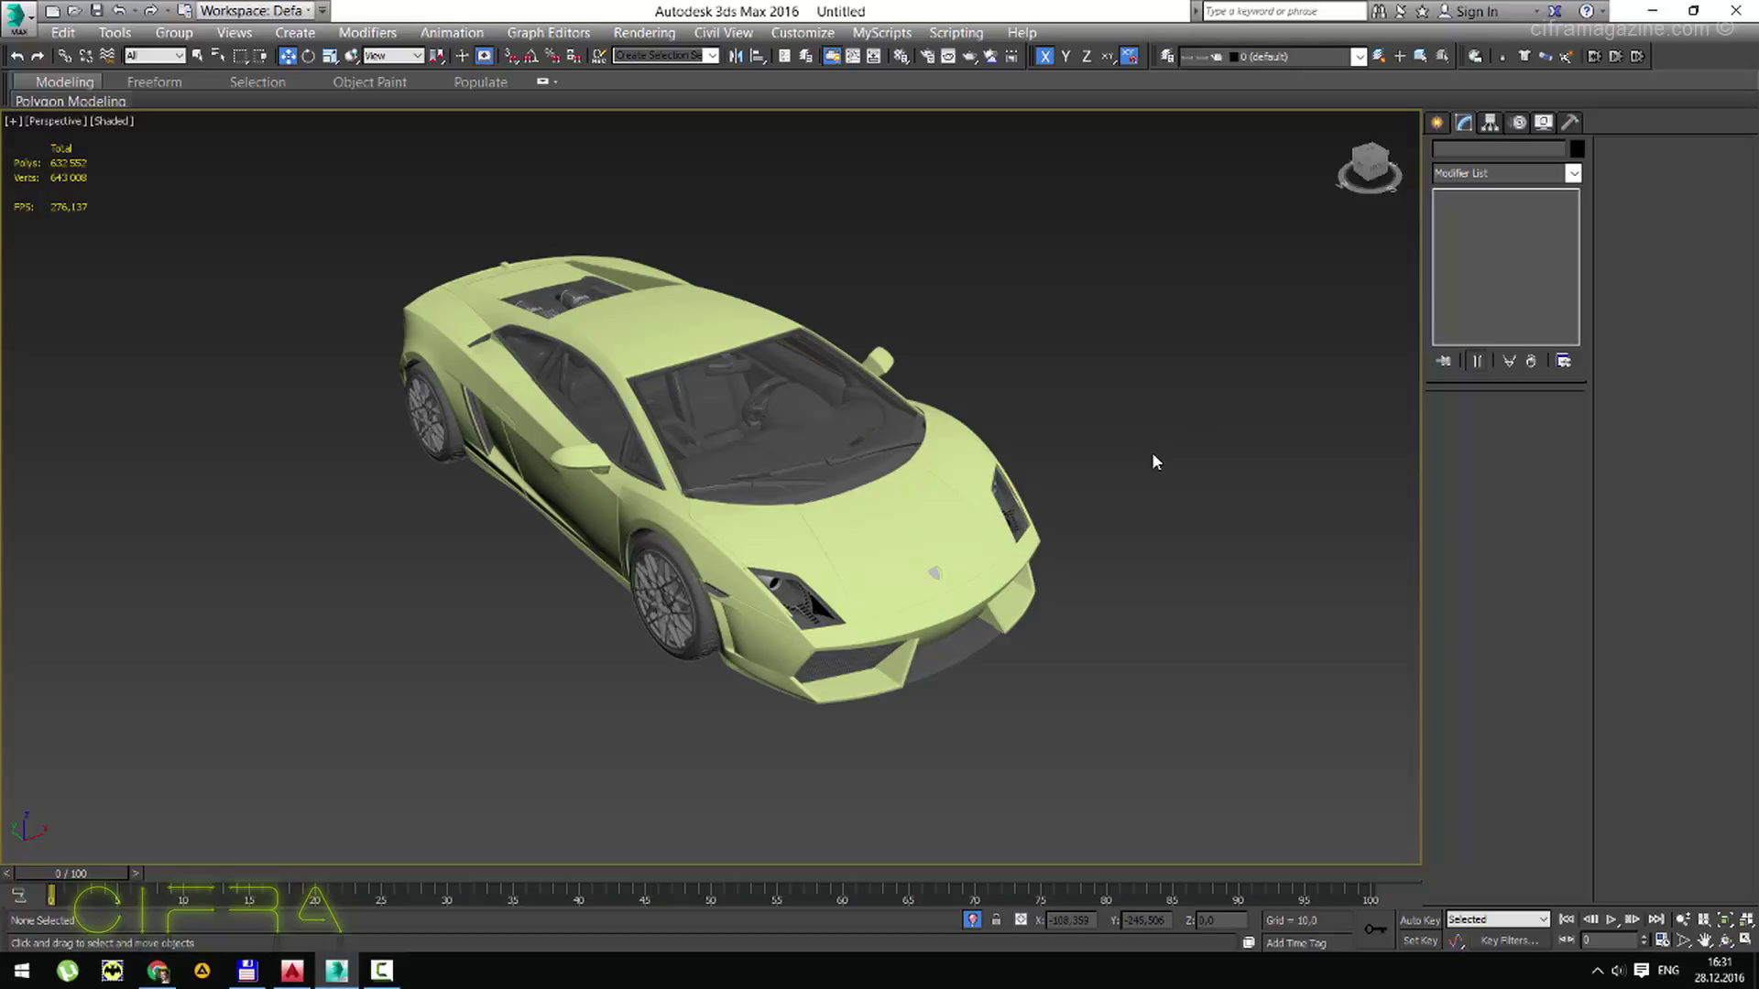
left_click(695, 321)
left_click(1240, 344)
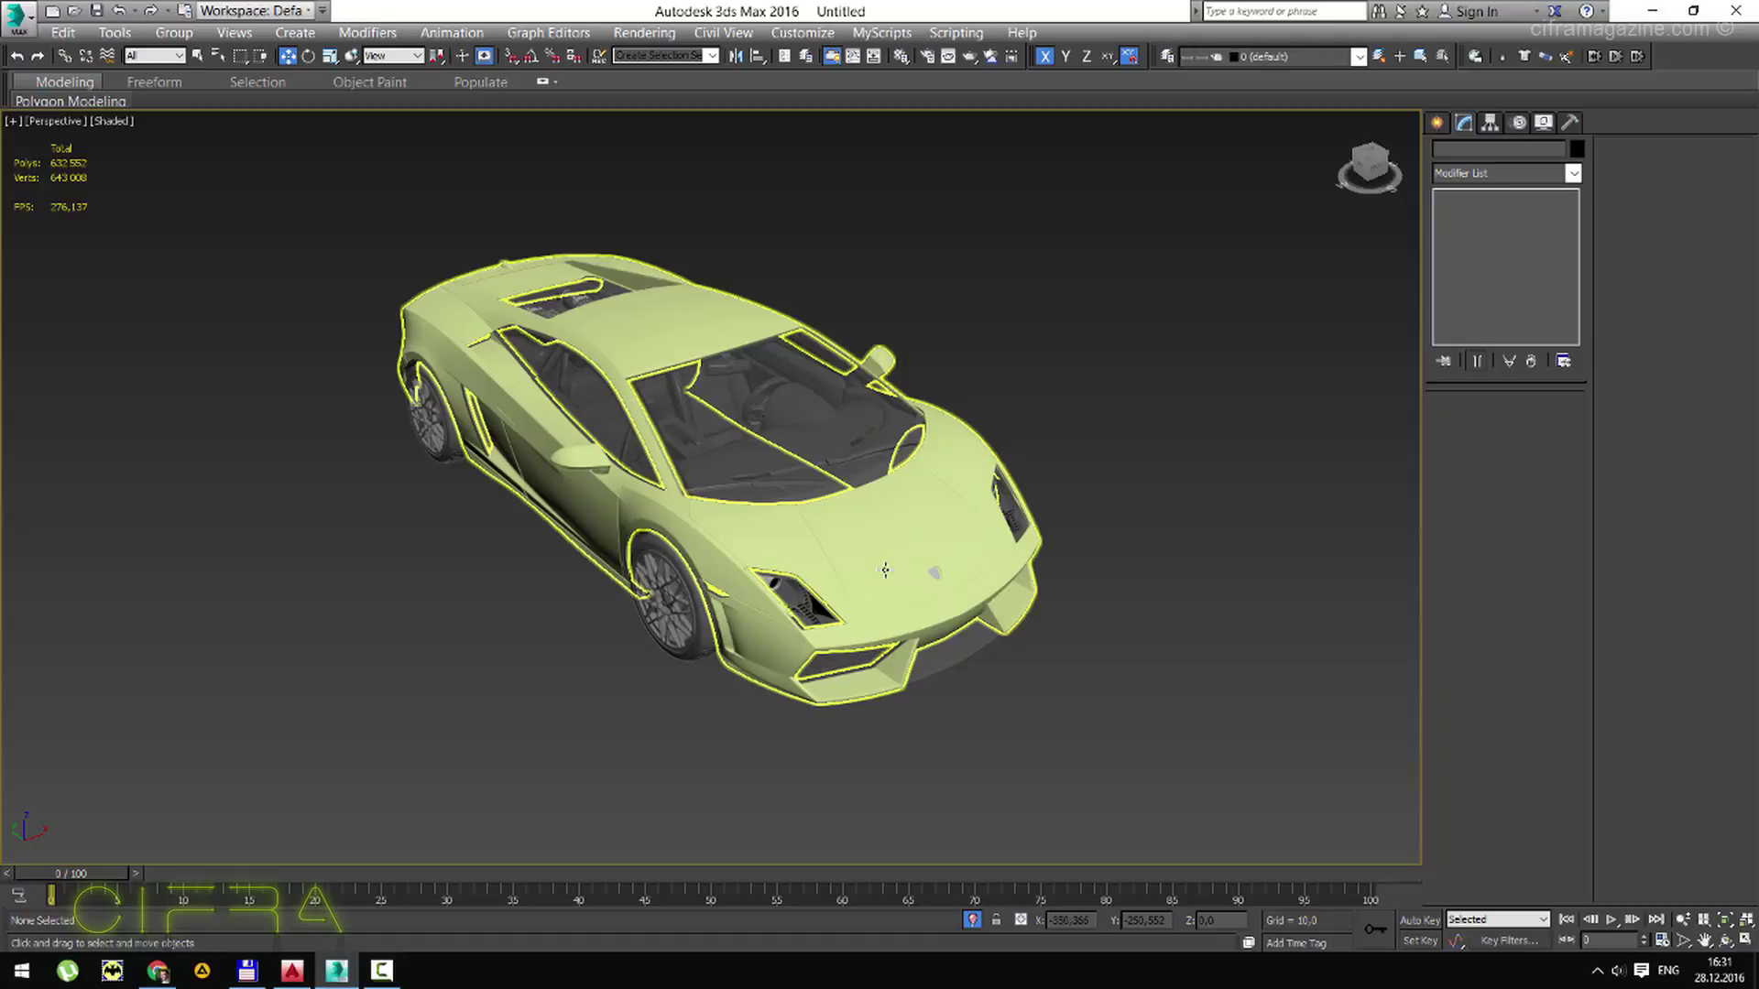
left_click(1118, 345)
key("m")
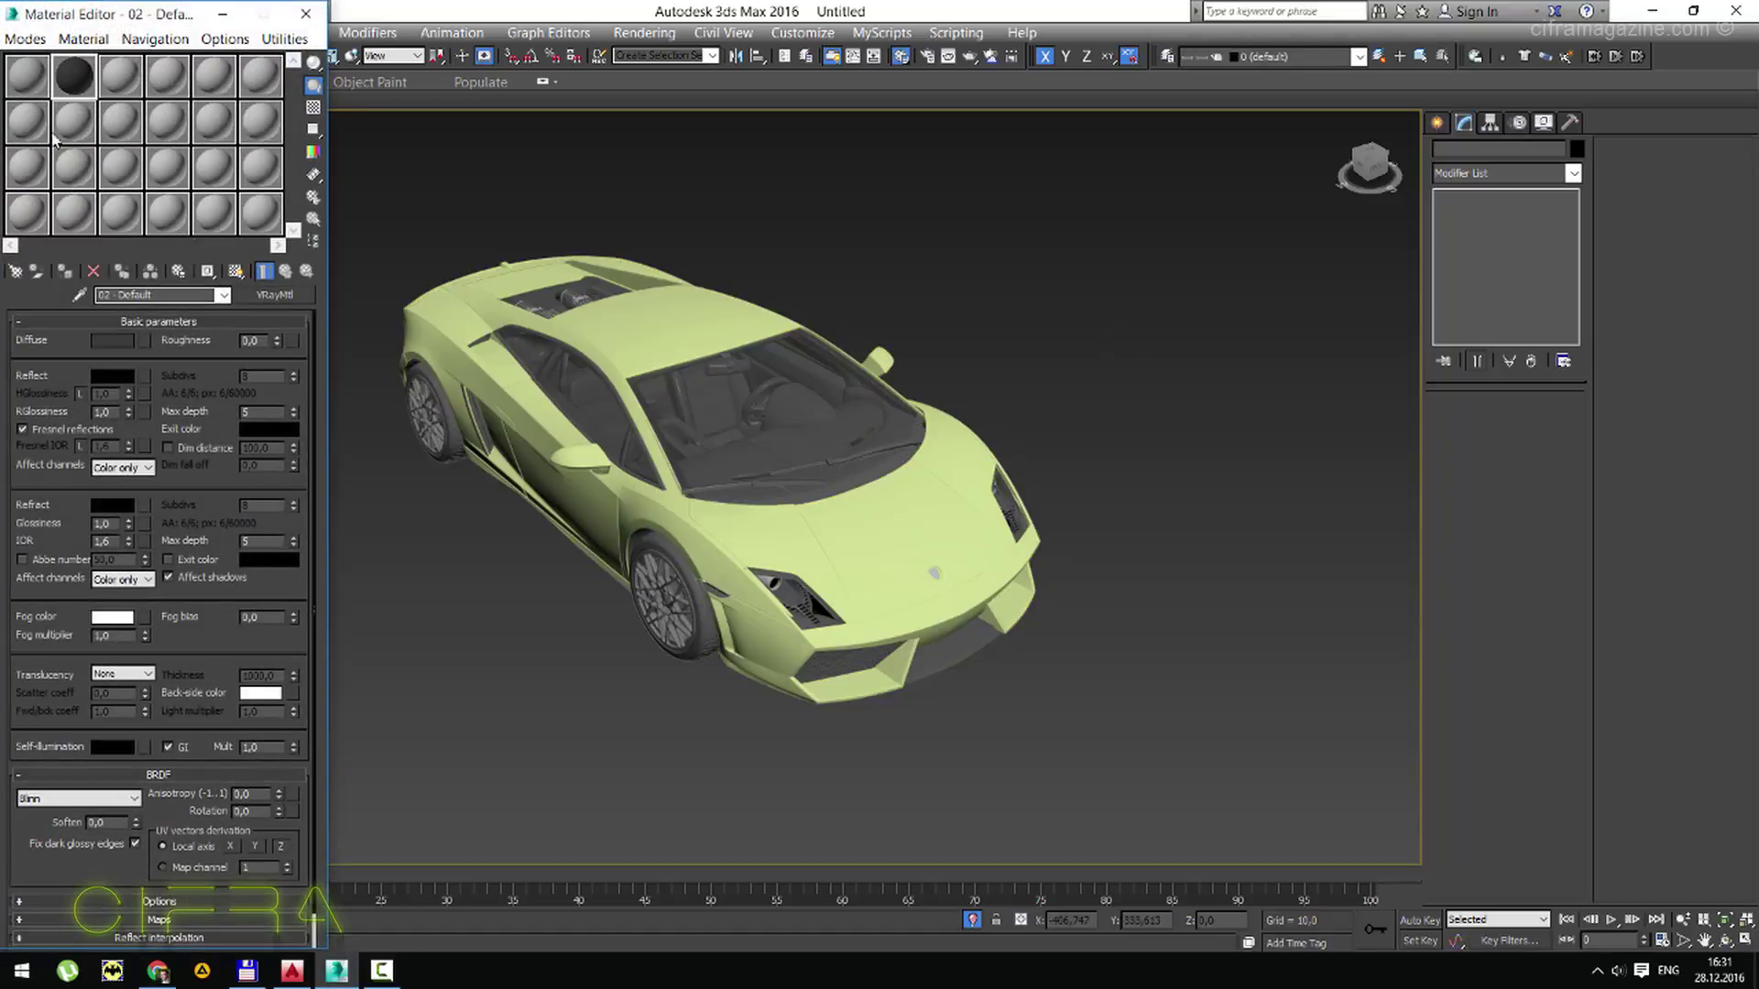
left_click(120, 81)
left_click(79, 294)
left_click(631, 316)
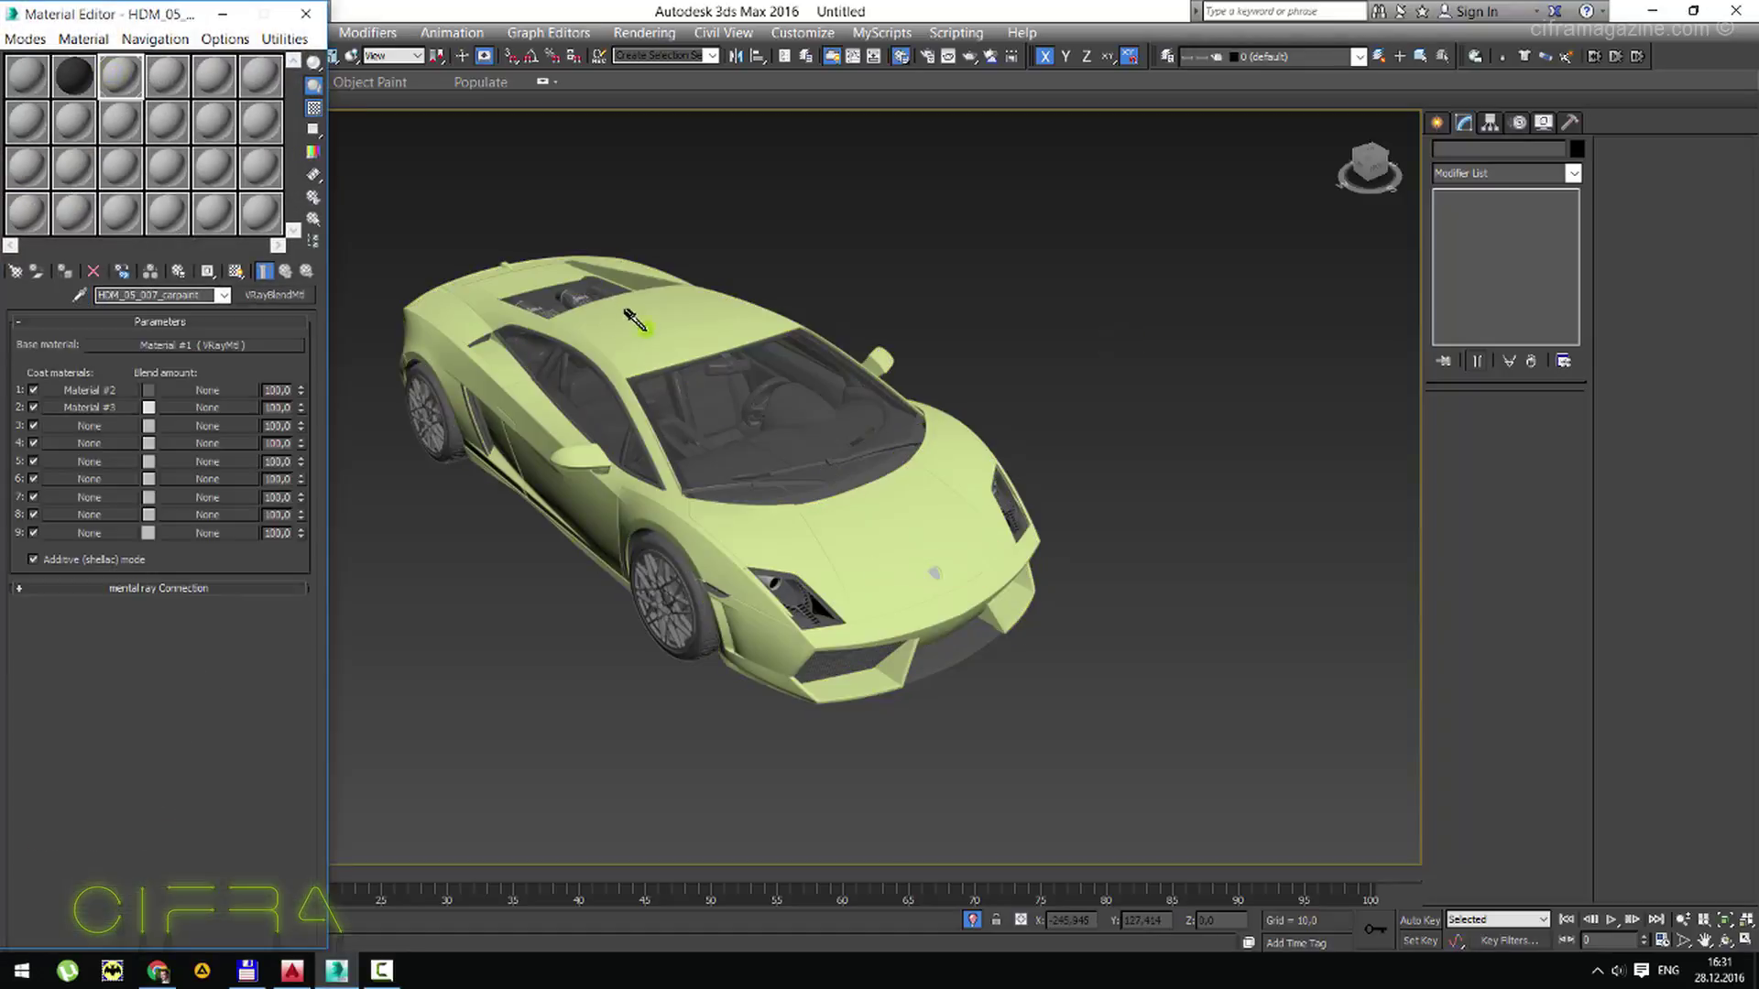
double_click(130, 75)
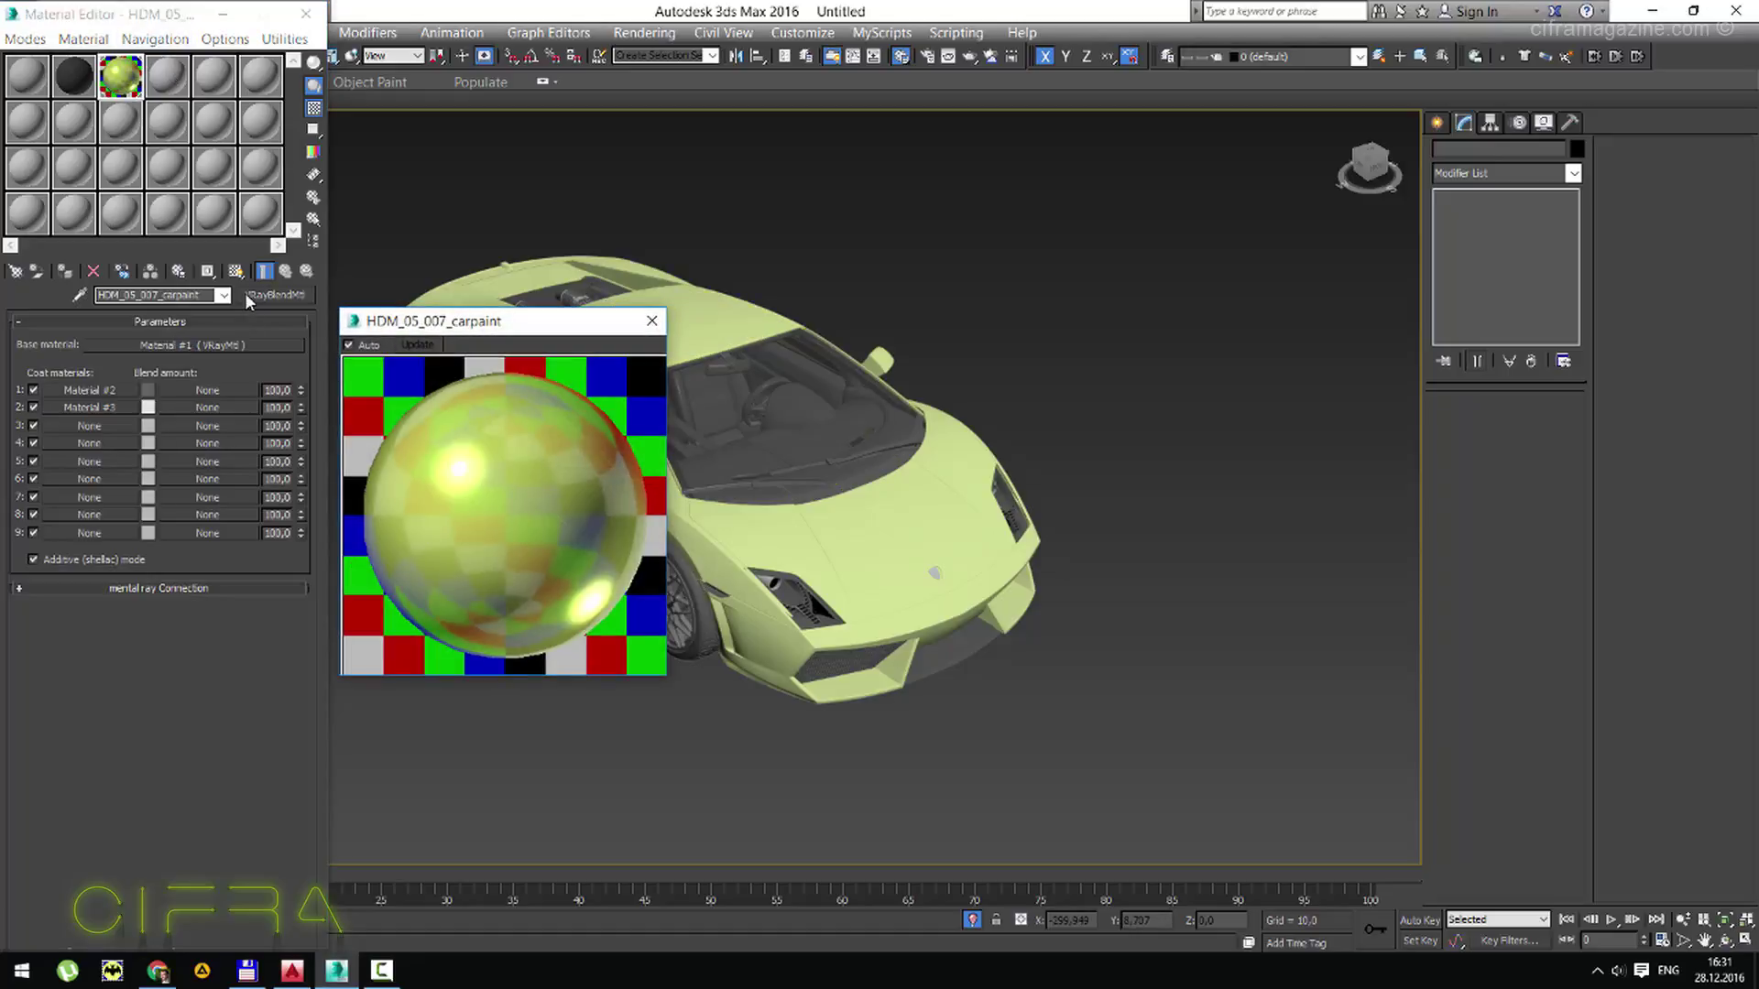
left_click(224, 345)
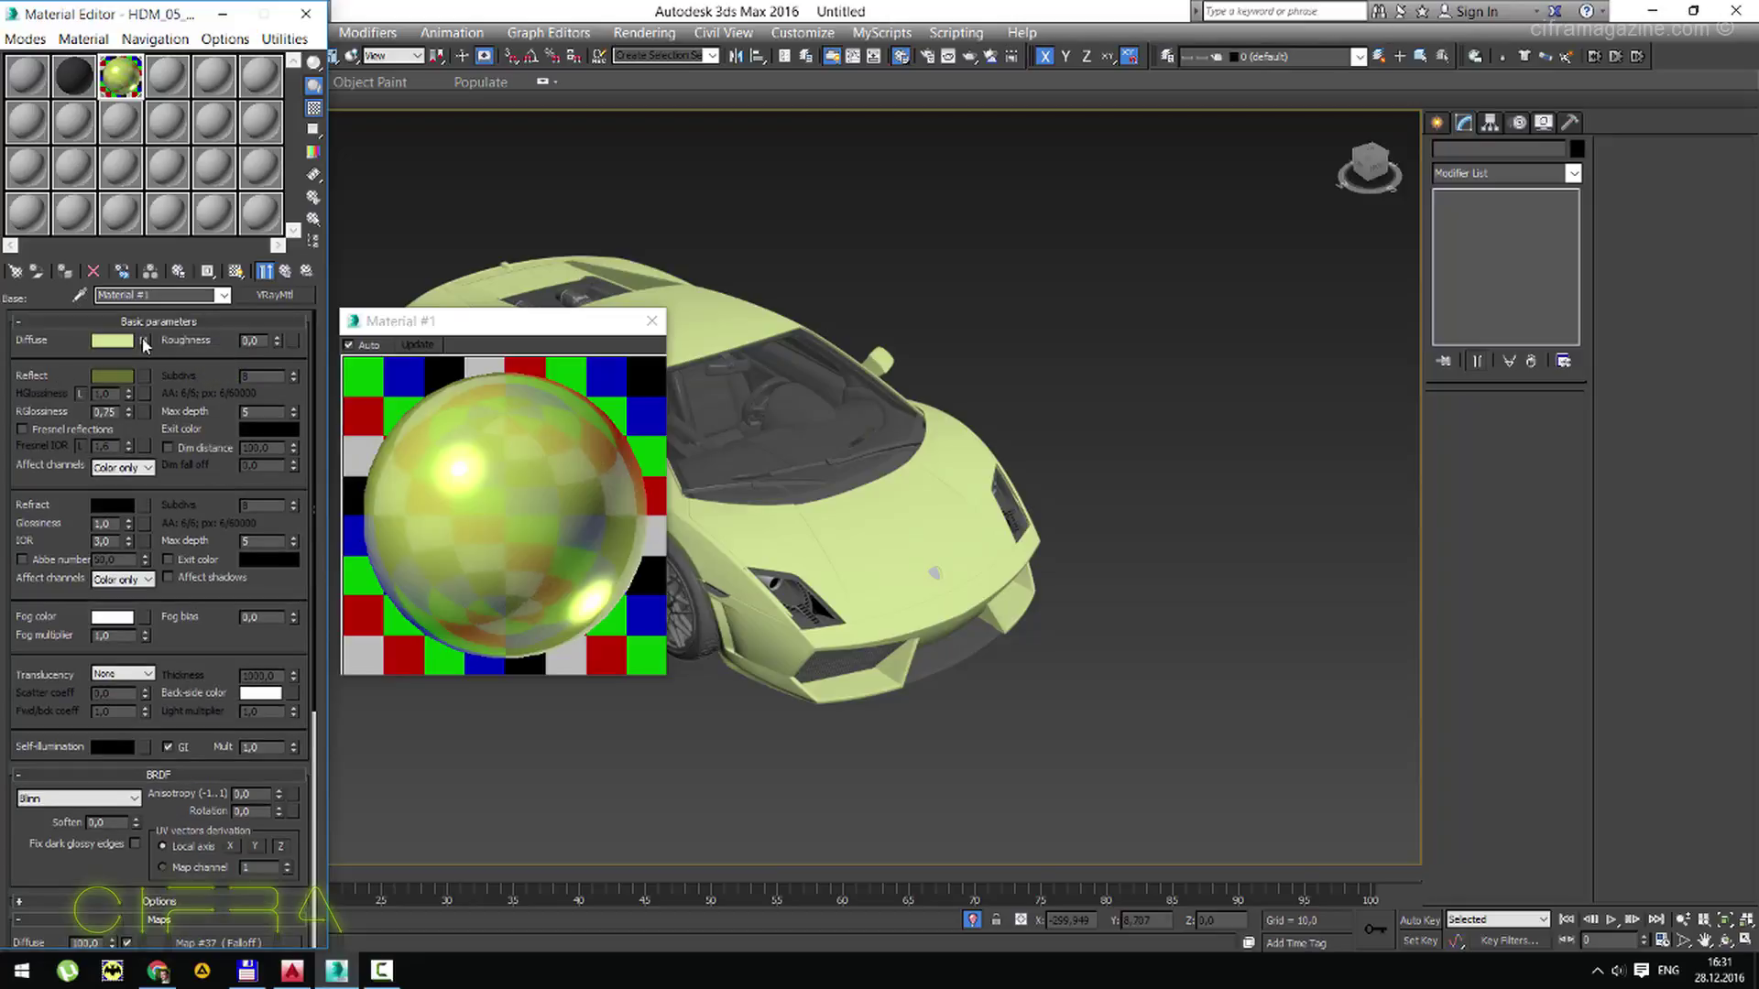
left_click(144, 341)
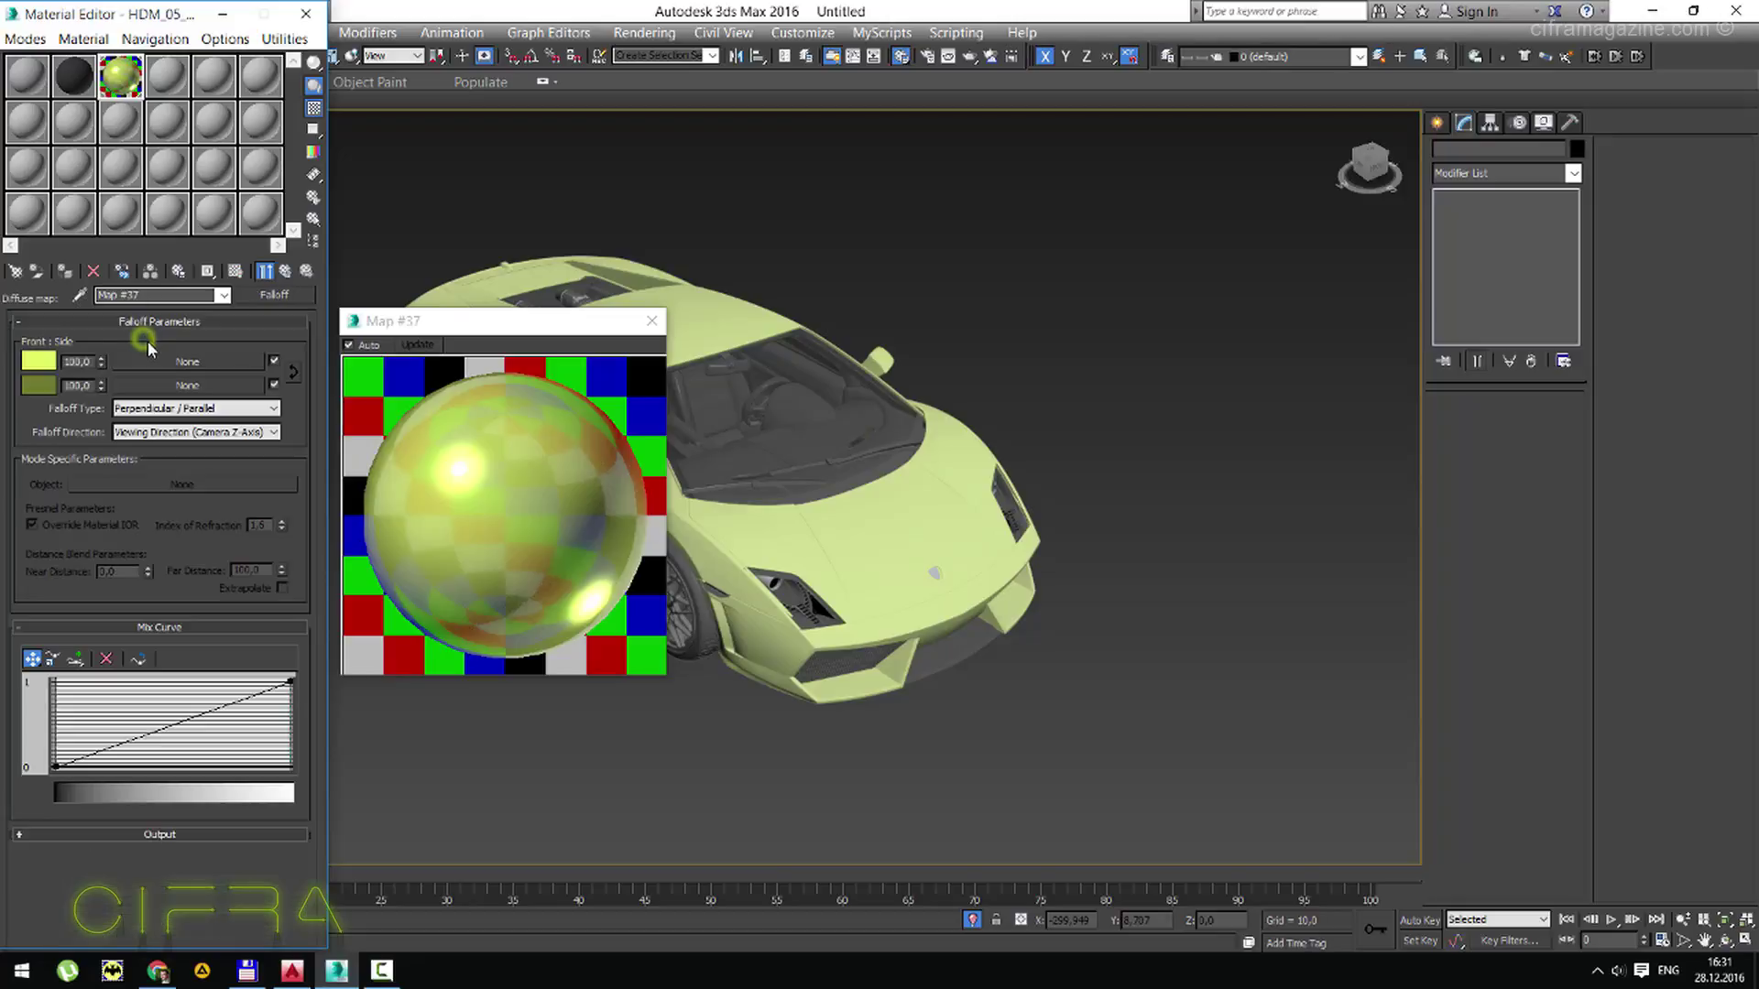
left_click(284, 275)
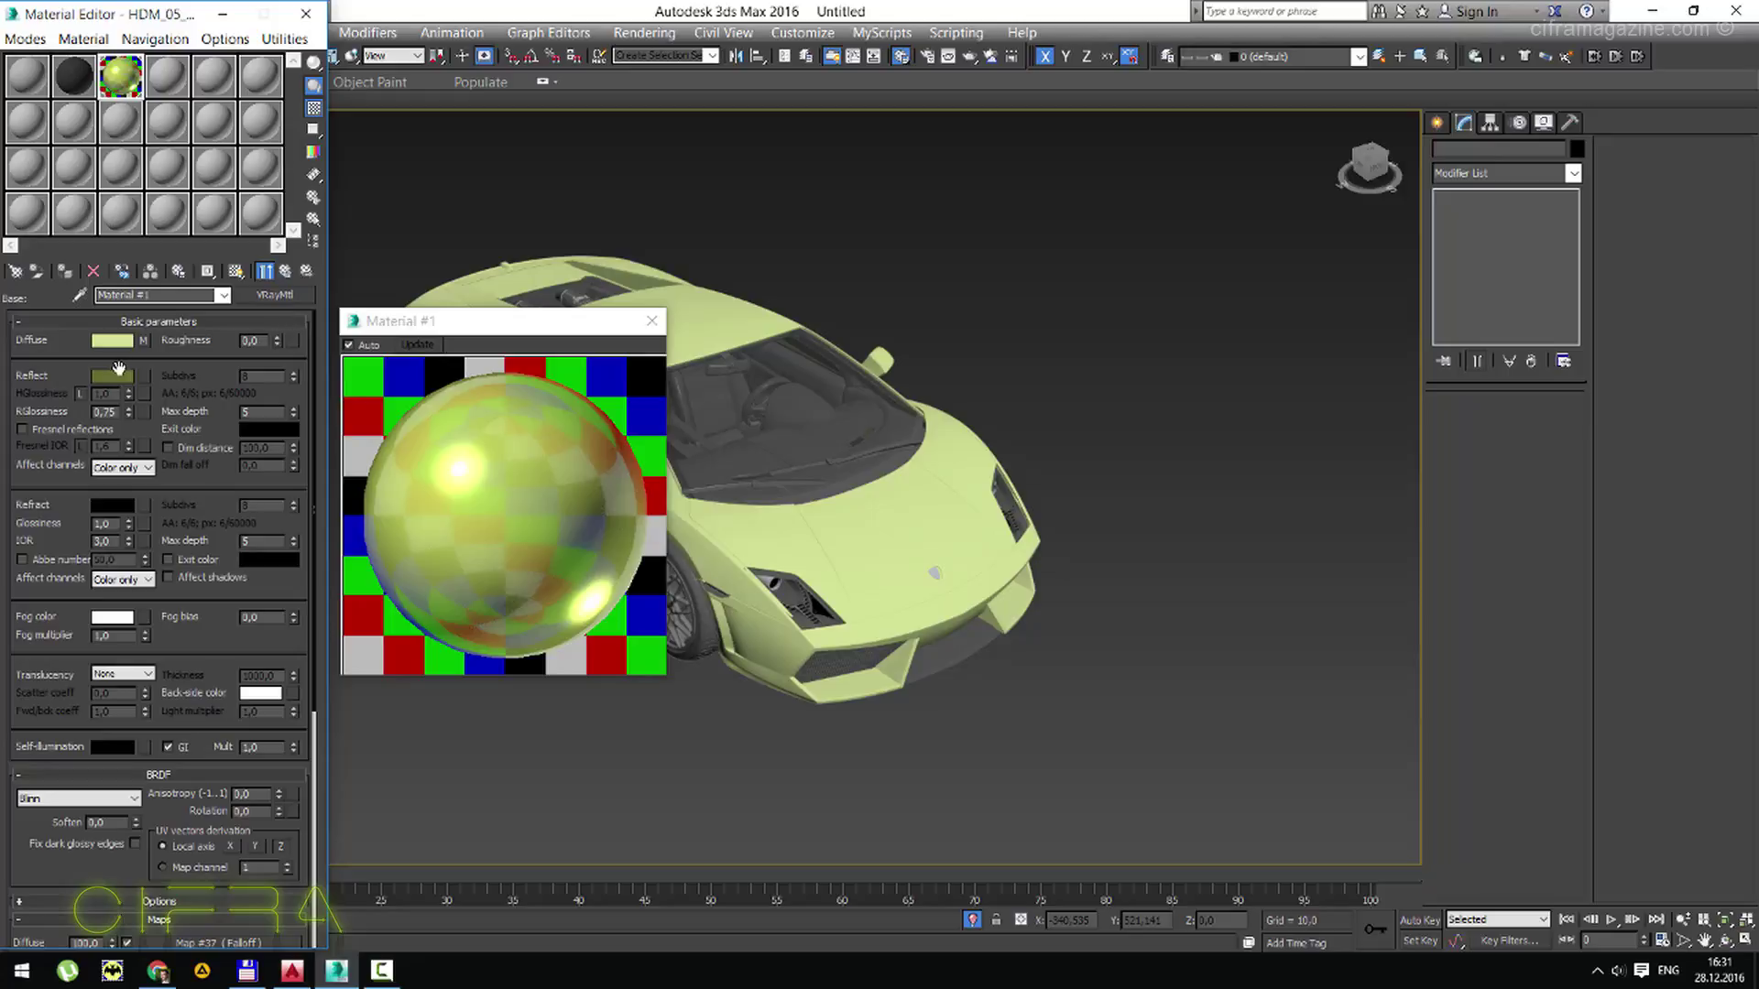
left_click(144, 341)
left_click(286, 273)
left_click(286, 273)
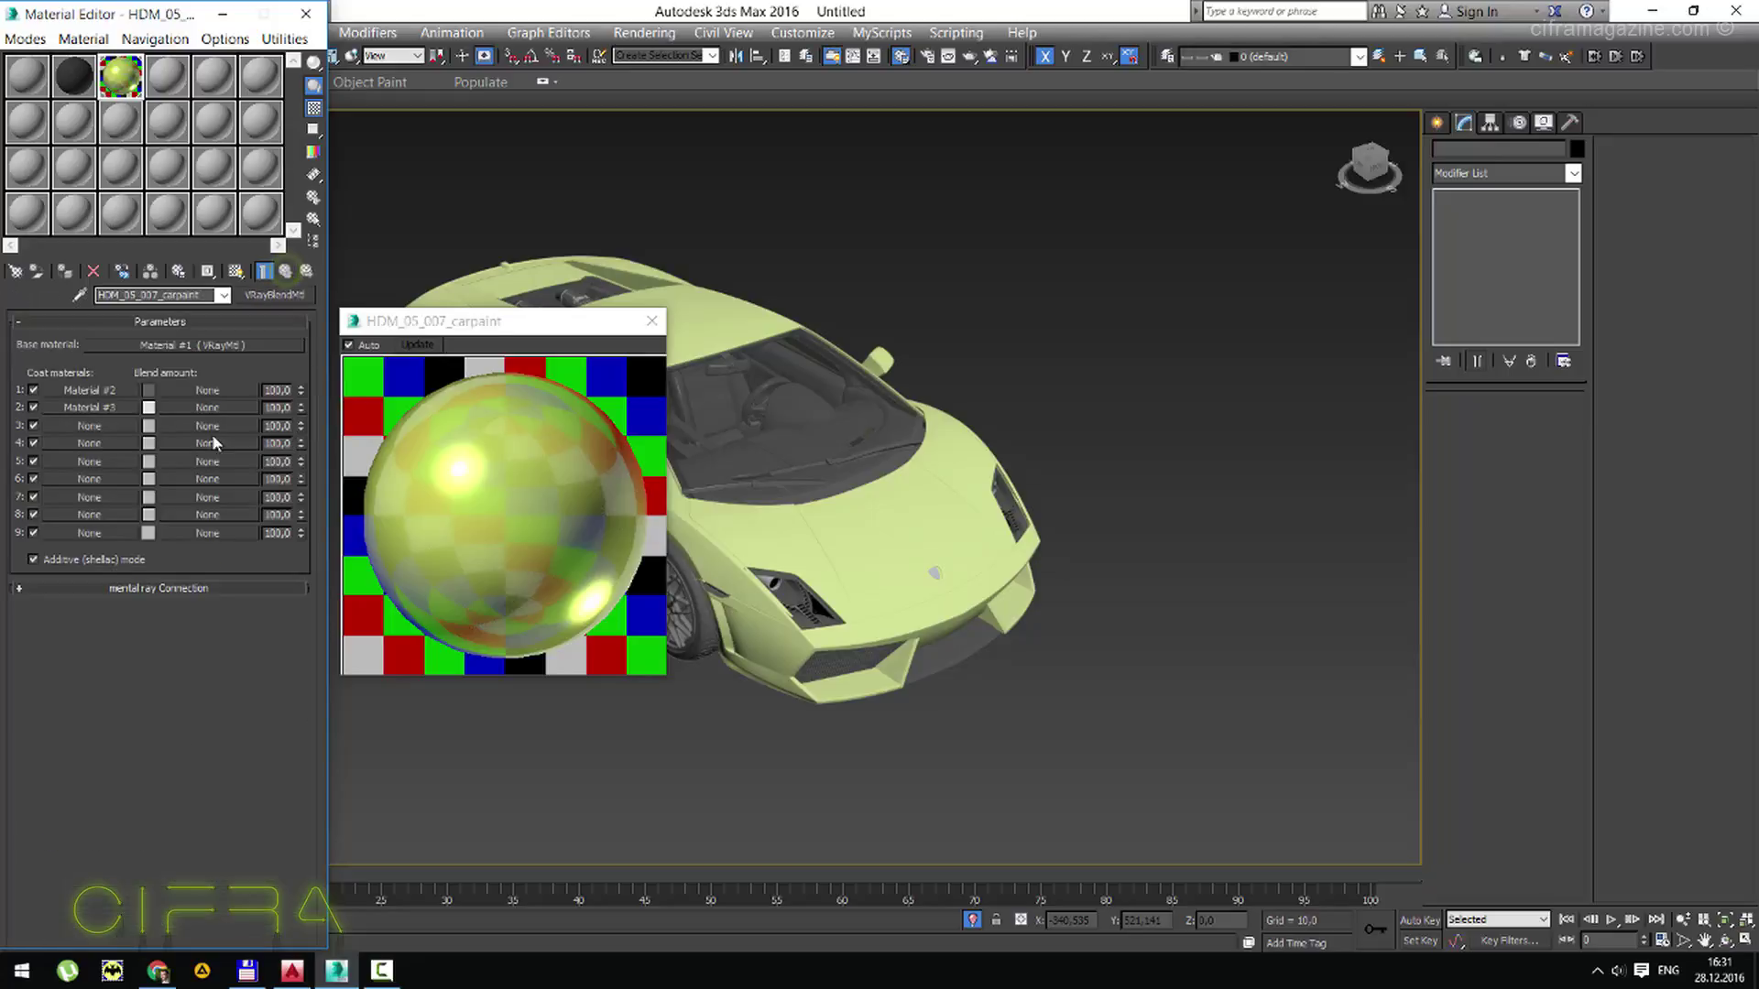
left_click(99, 390)
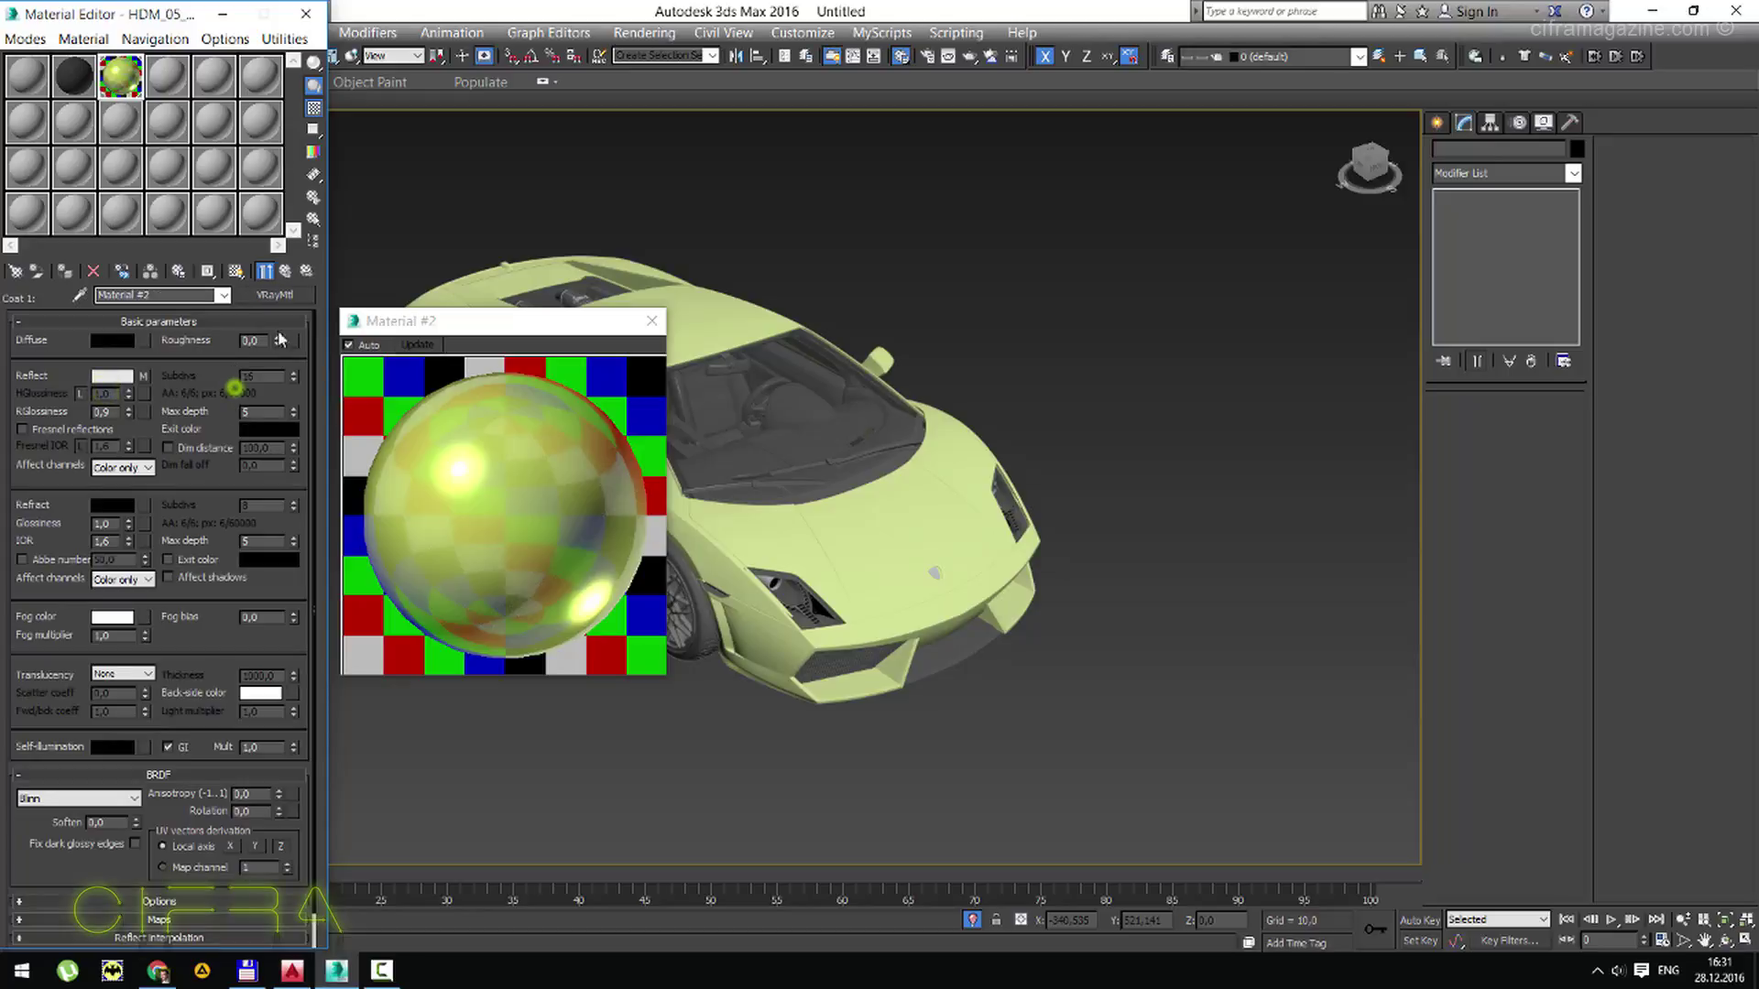
left_click(286, 273)
left_click(78, 407)
left_click(287, 272)
left_click(650, 320)
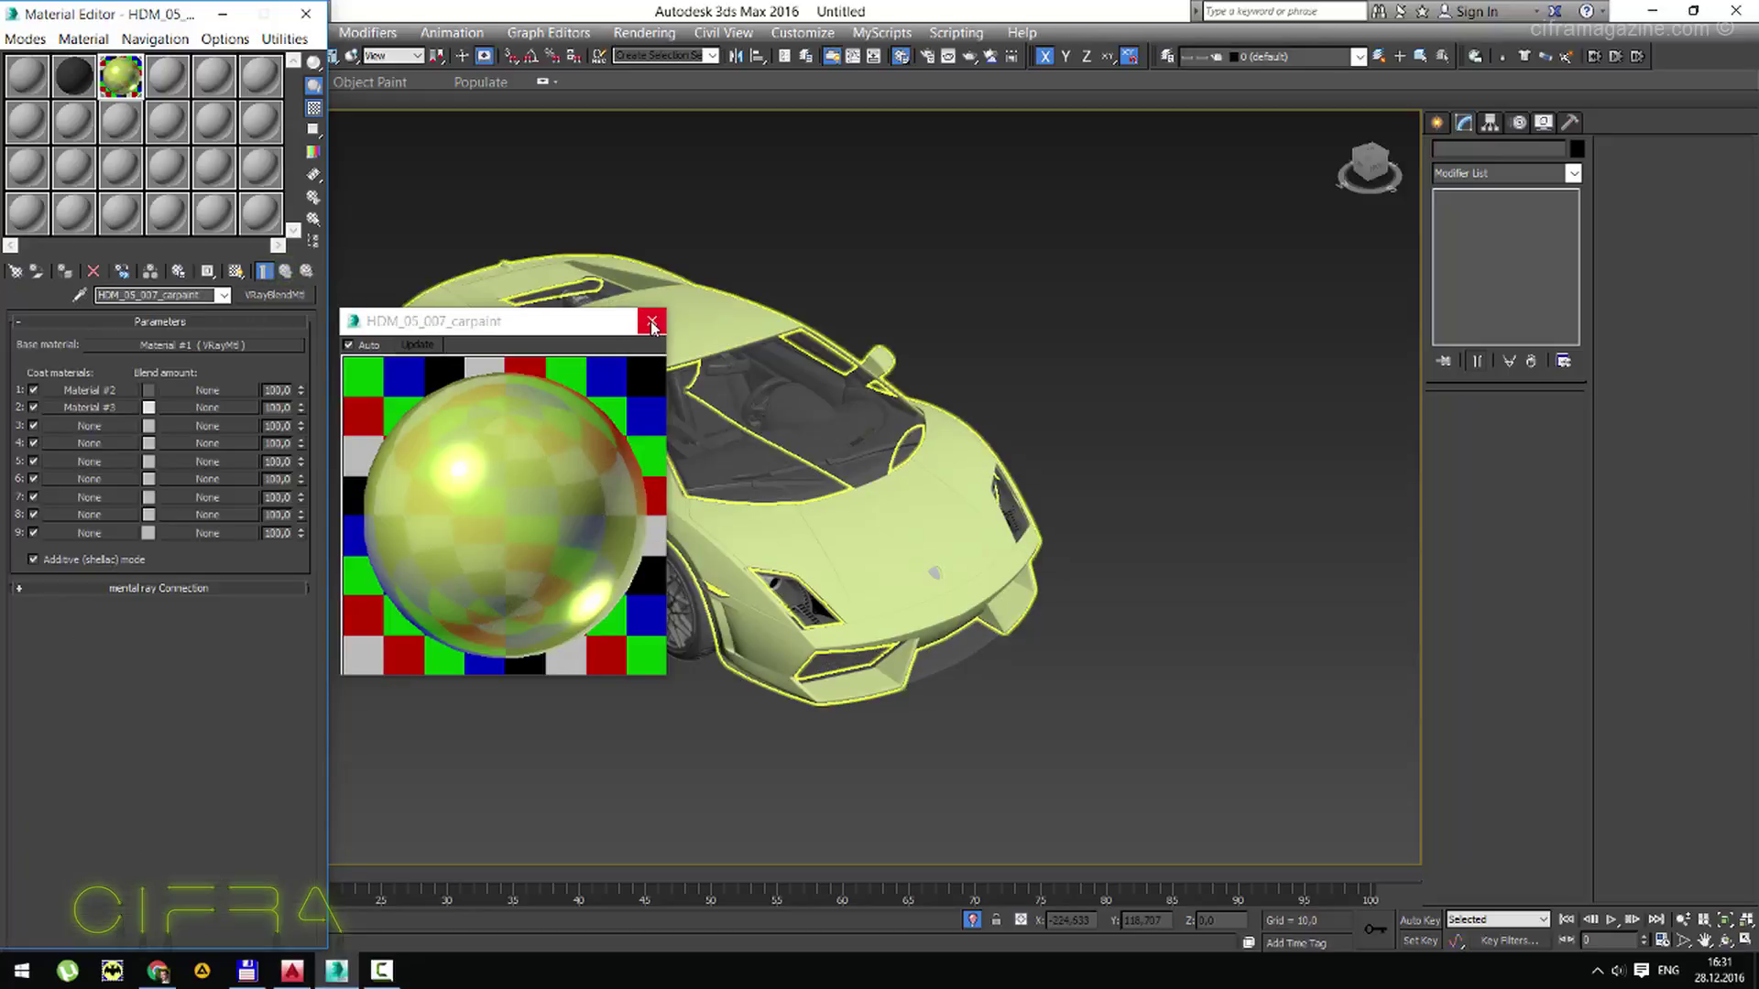
left_click(1173, 338)
Orbit to the car's side and box-select all 60 of its parts.
key("ctrl+r")
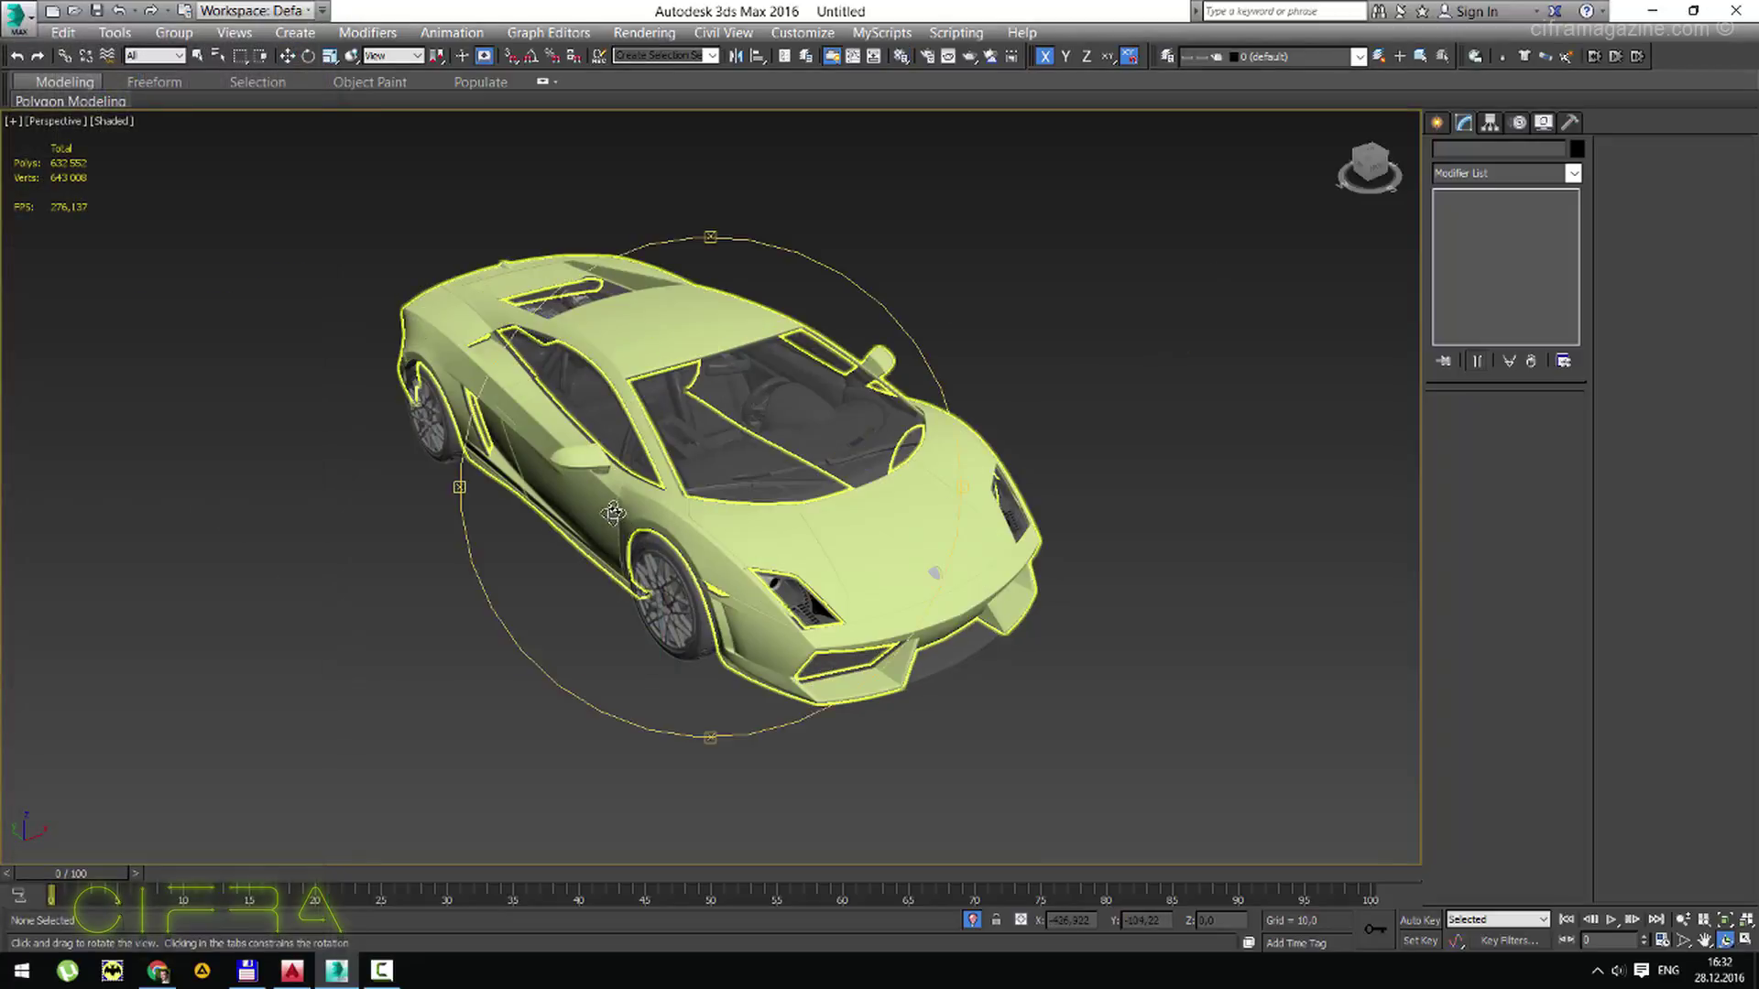
mouse_move(613, 510)
left_mouse_down()
mouse_move(634, 461)
mouse_move(1077, 693)
left_mouse_up()
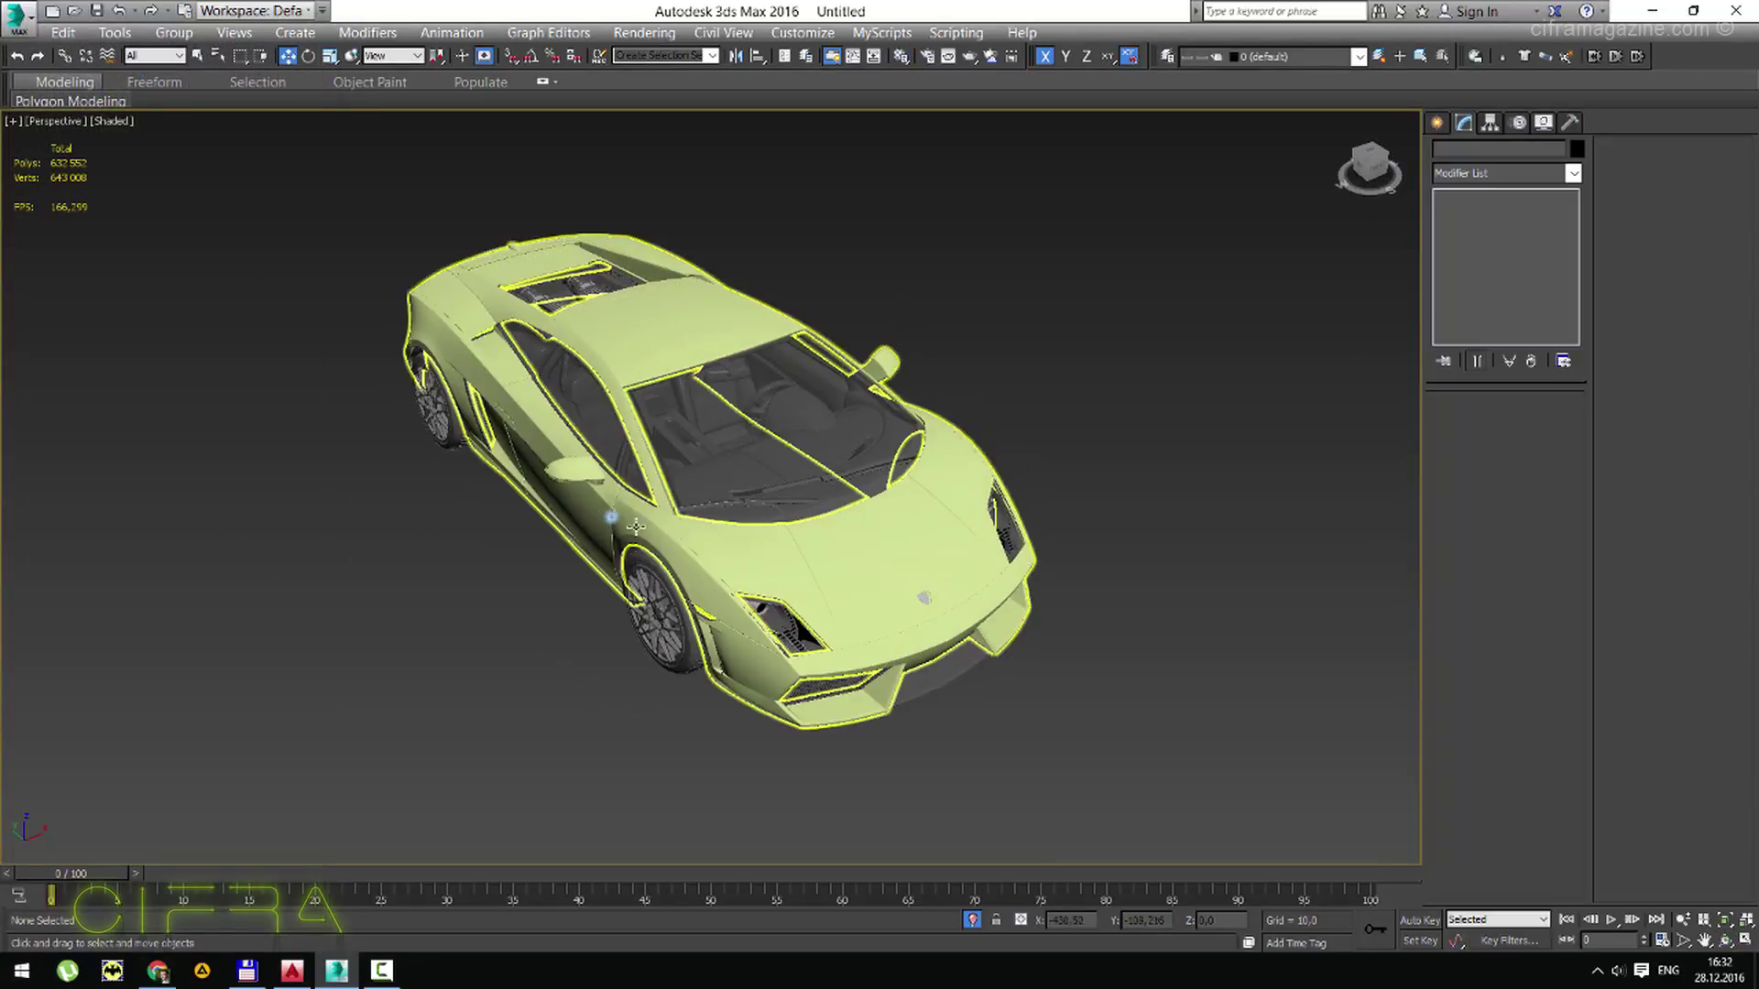
right_click(1077, 694)
left_click_drag(396, 266, 1174, 757)
middle_click_drag(1174, 758, 1081, 641, "alt")
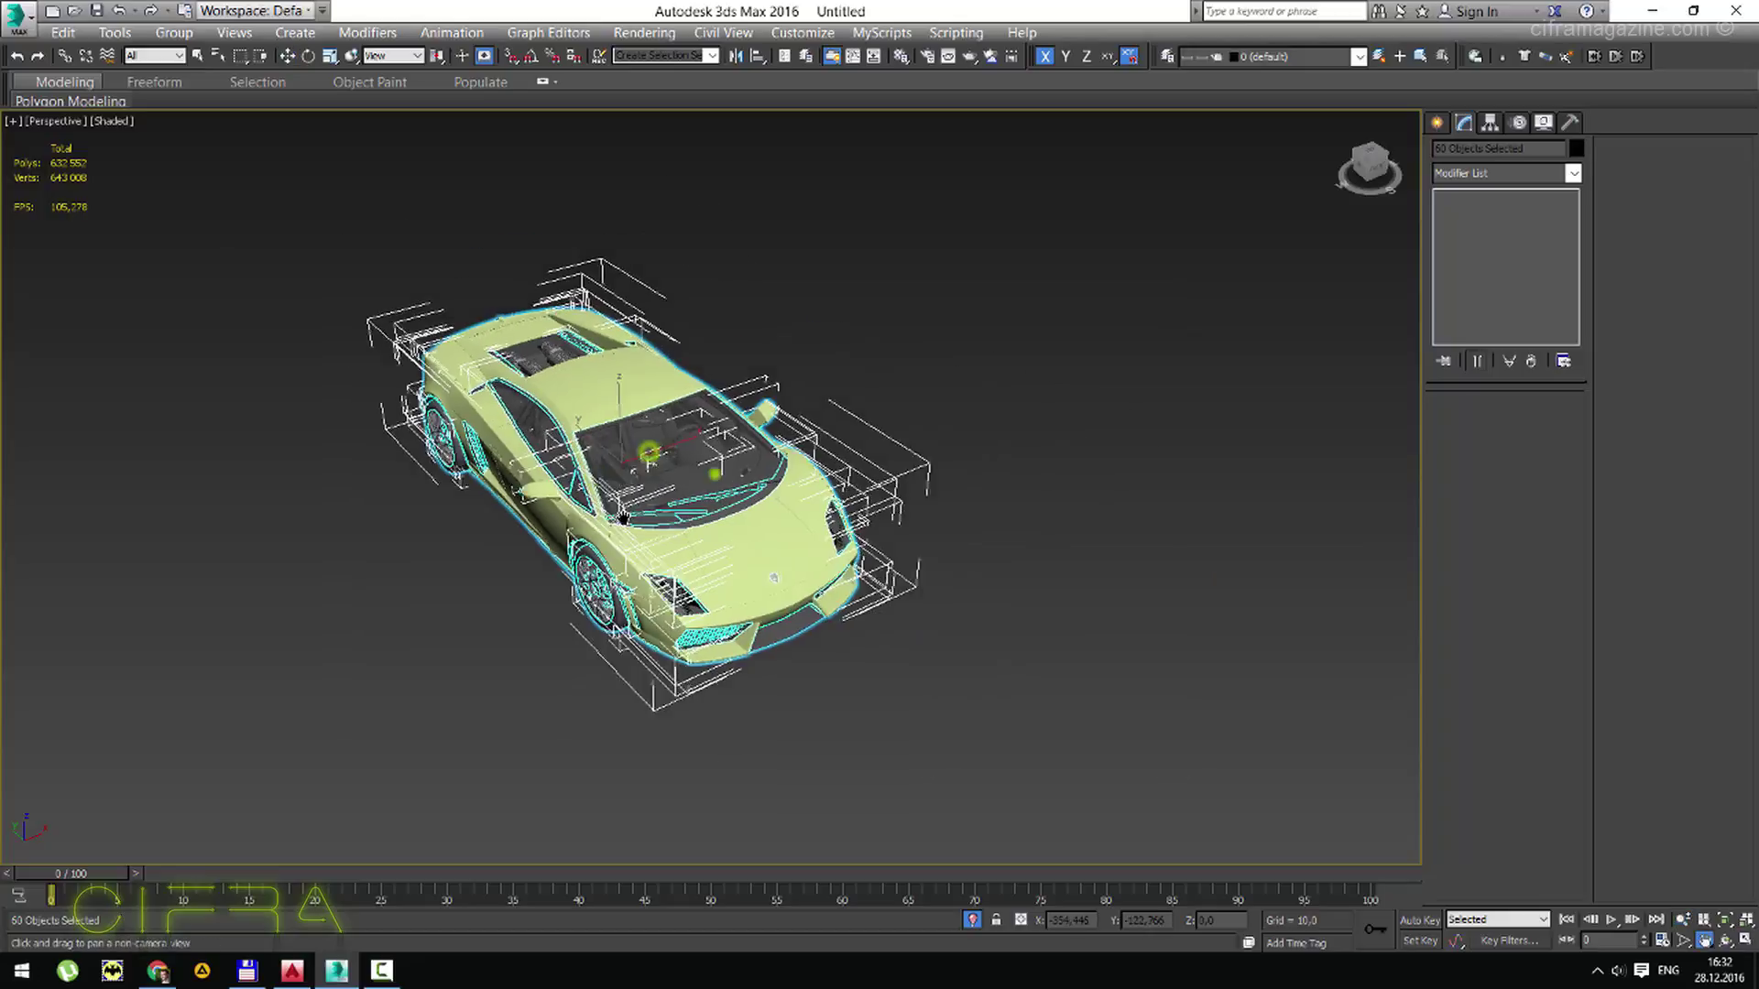
Clone the car as an independent Copy beside the original and open the Material Editor.
left_click_drag(593, 528, 966, 404, "shift")
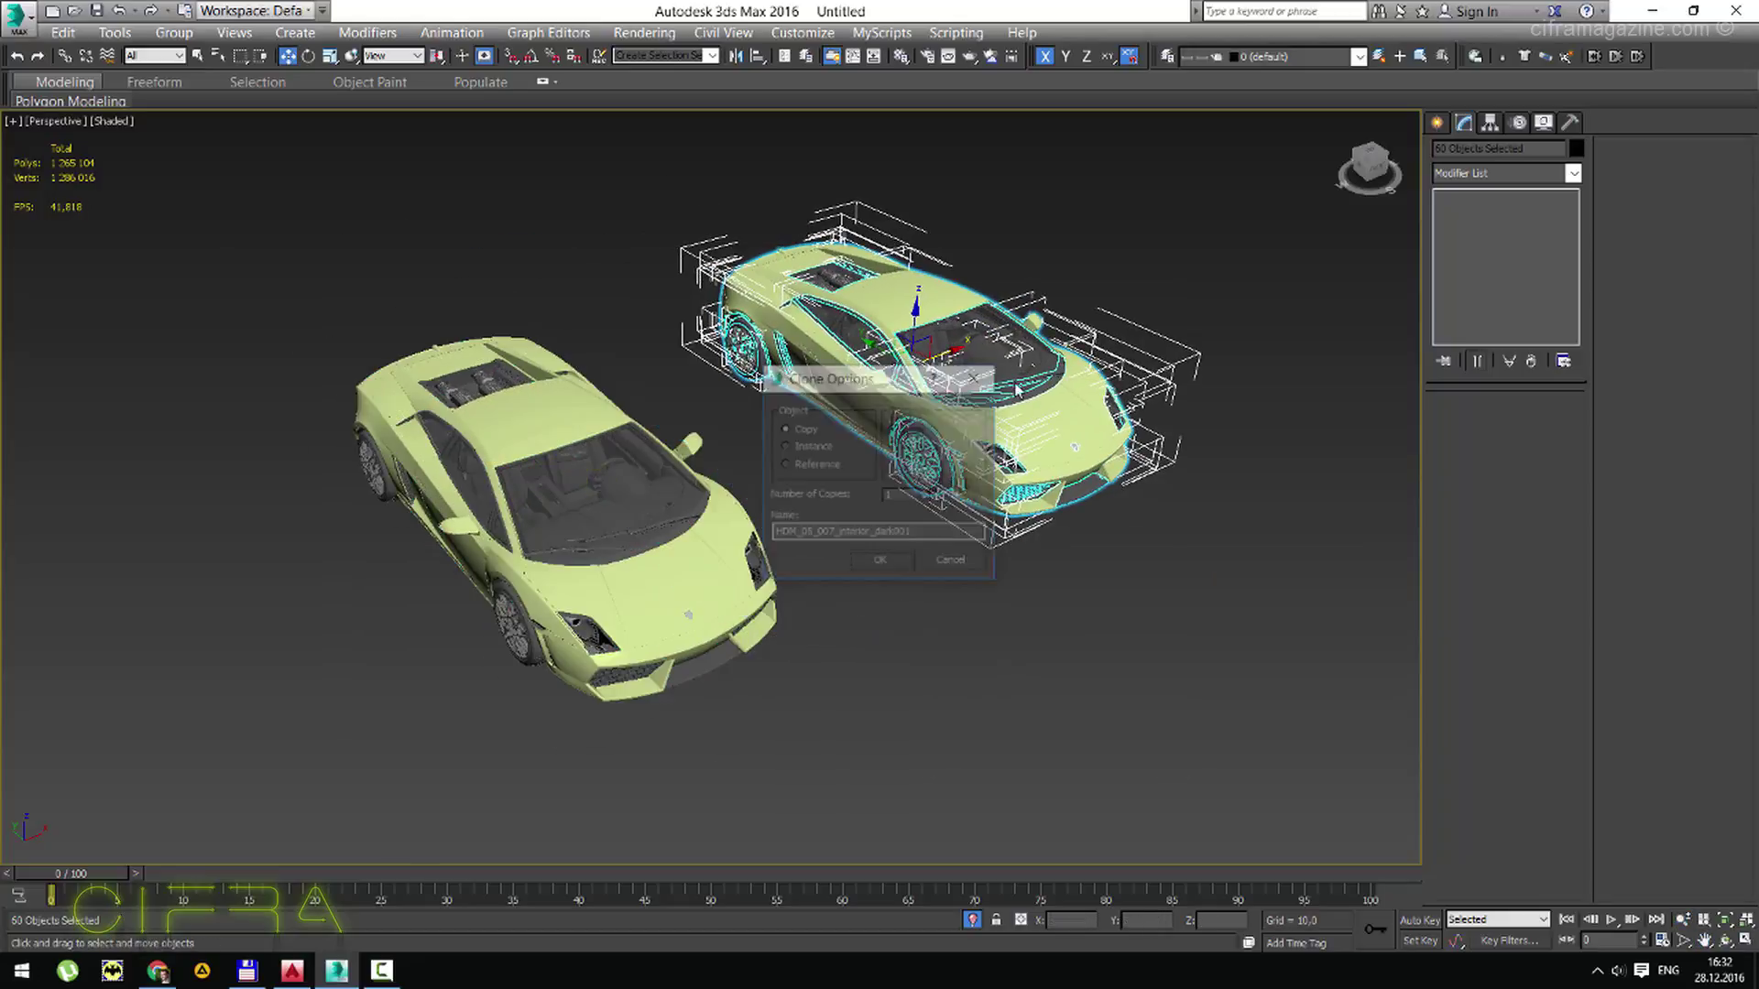
left_click(881, 561)
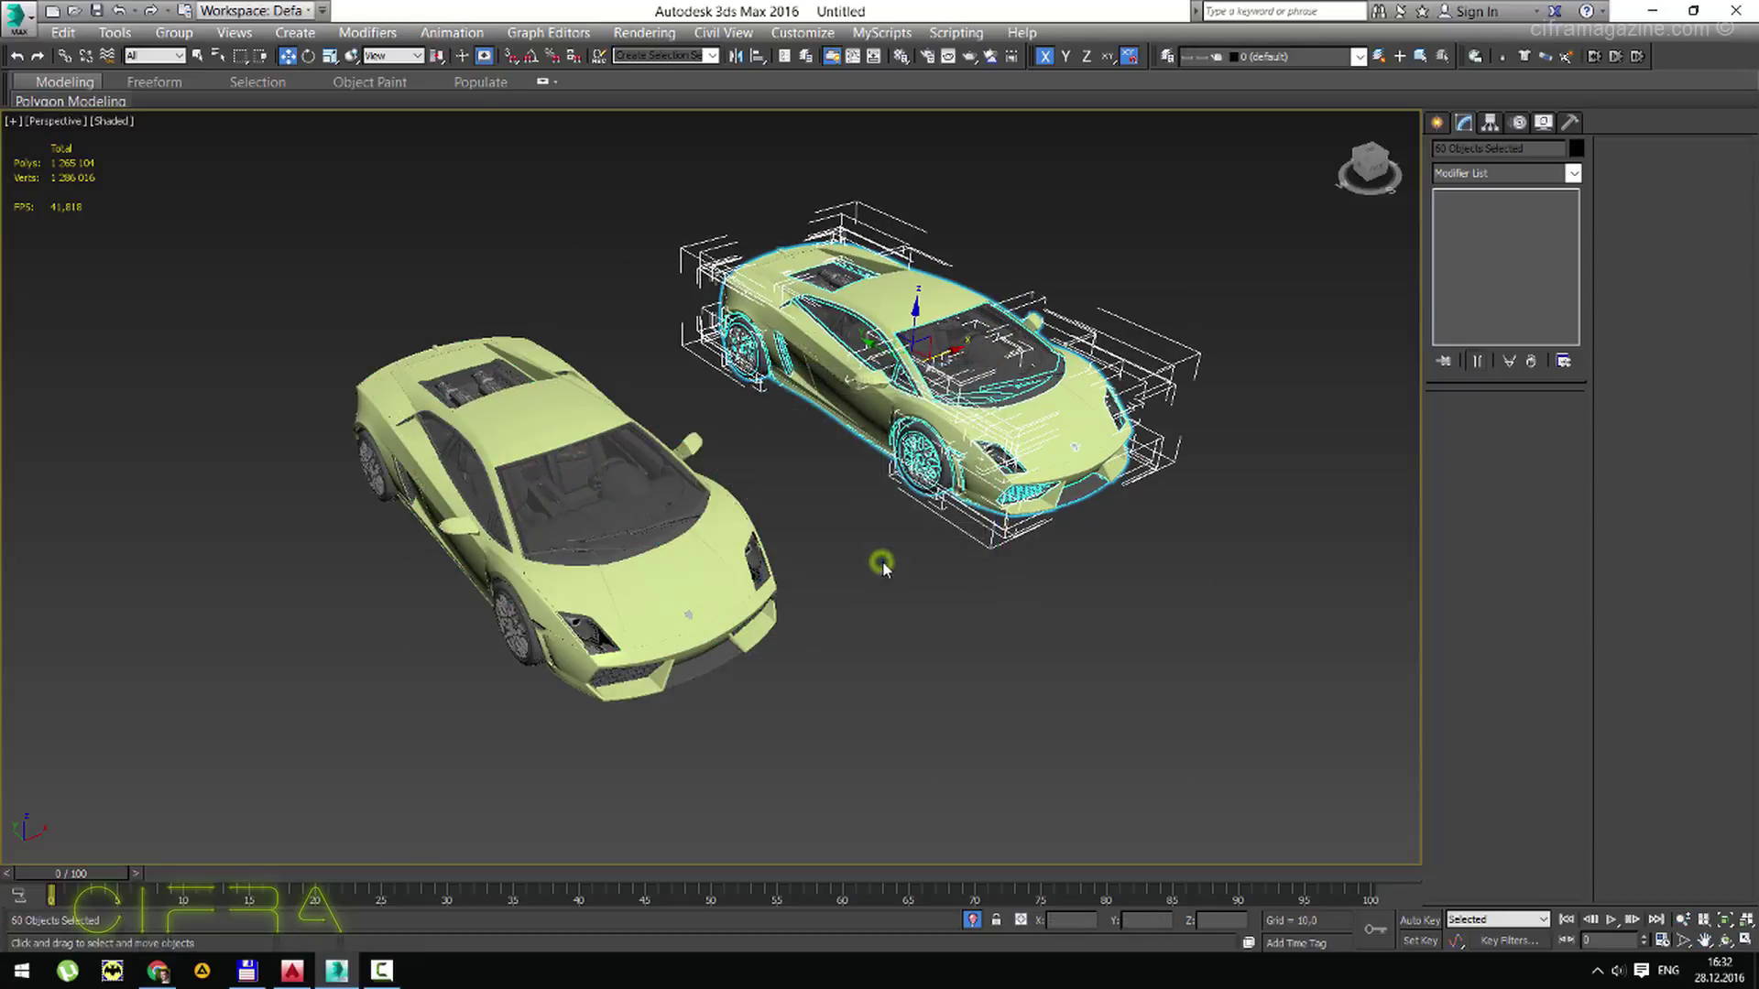
key("z")
middle_click_drag(746, 560, 1052, 248, "alt")
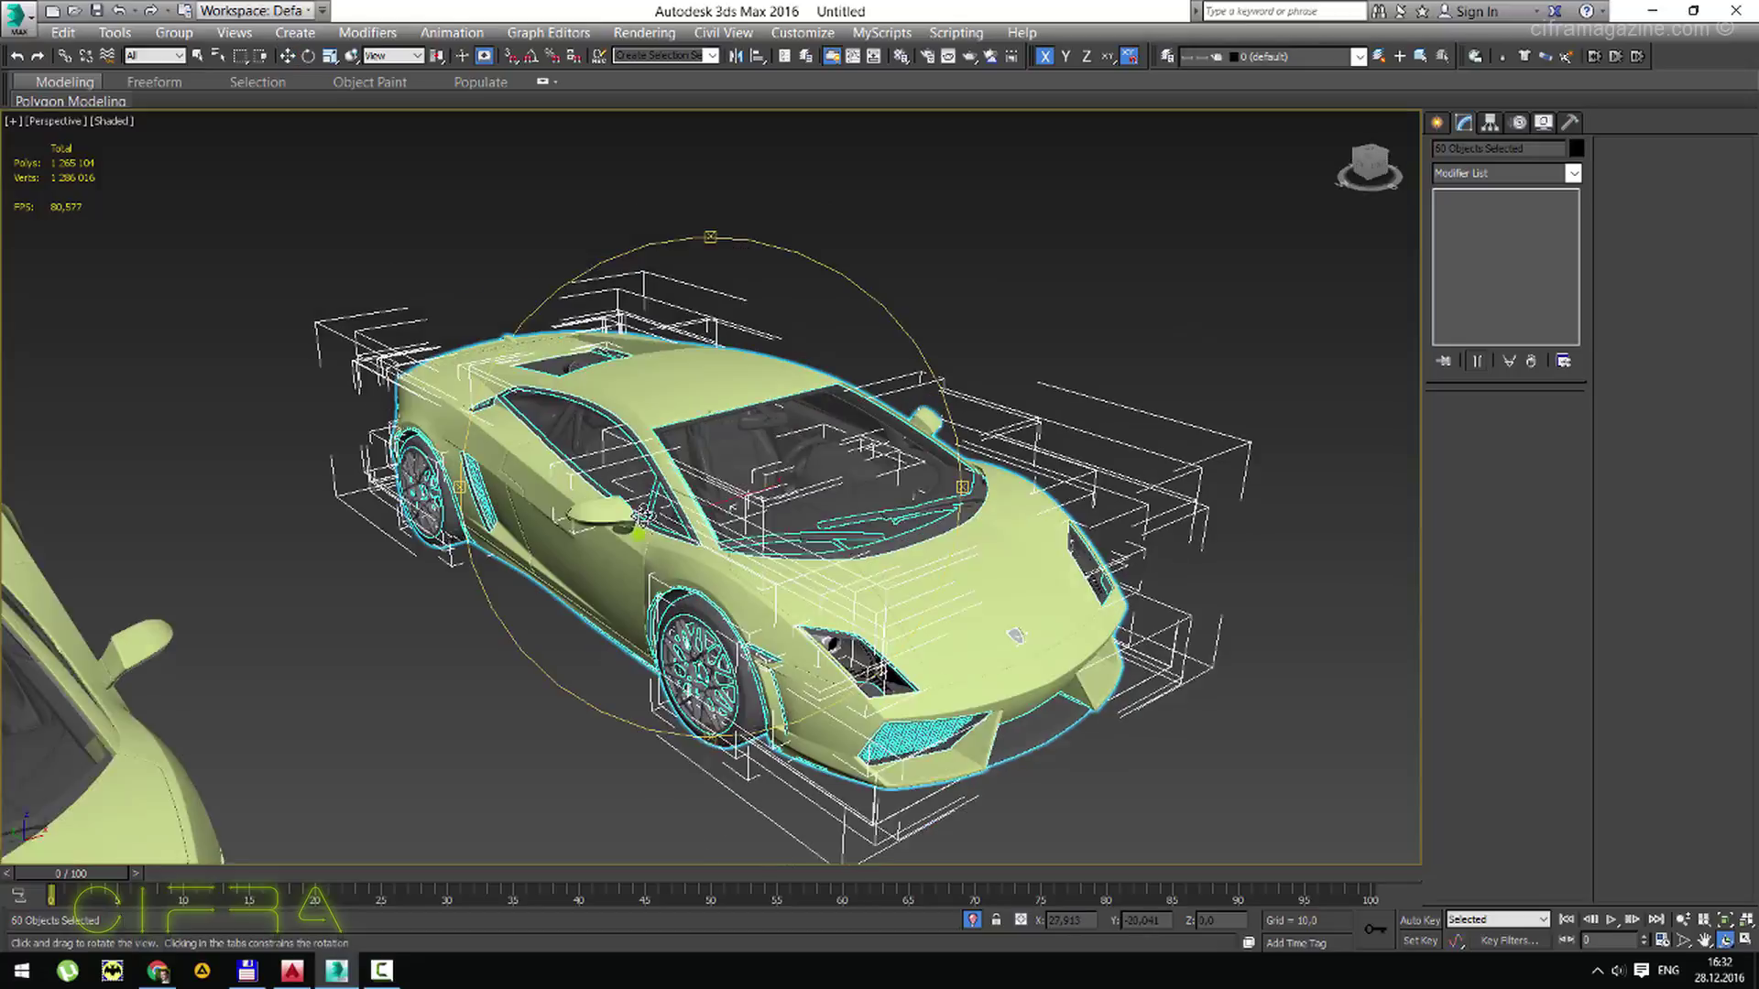
left_click(1053, 243)
key("m")
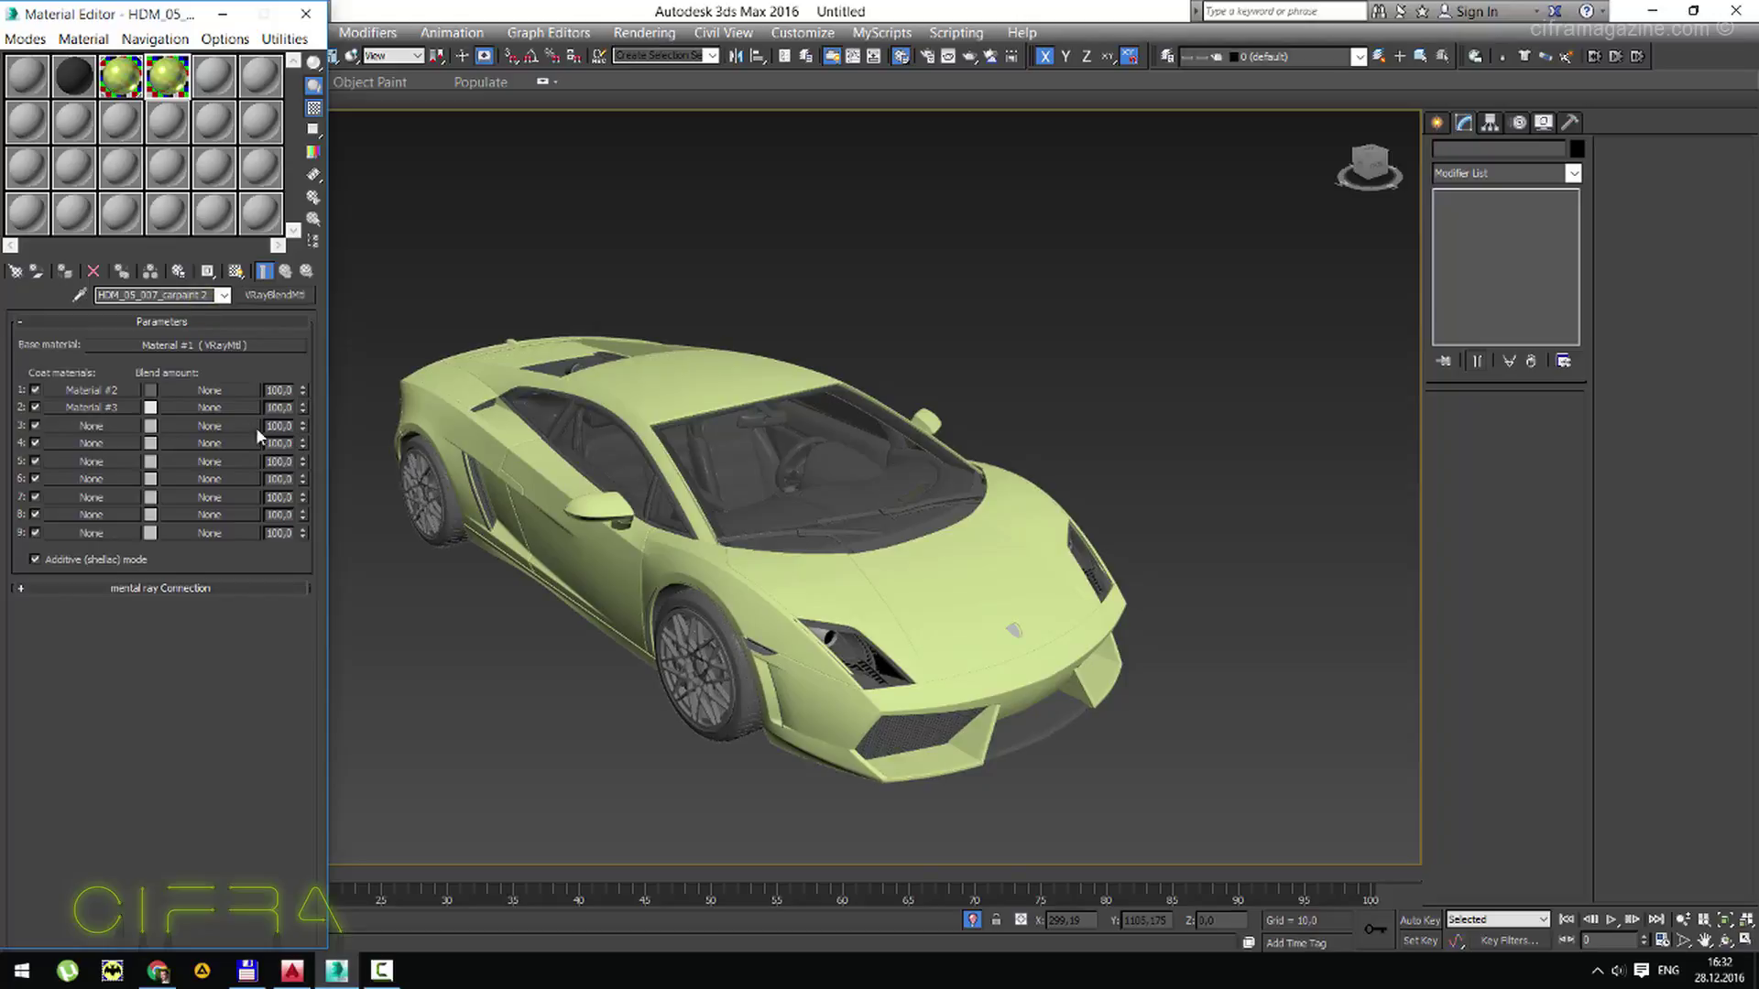
Set the carpaint falloff's first colour to red and second colour to dark red.
left_click(239, 345)
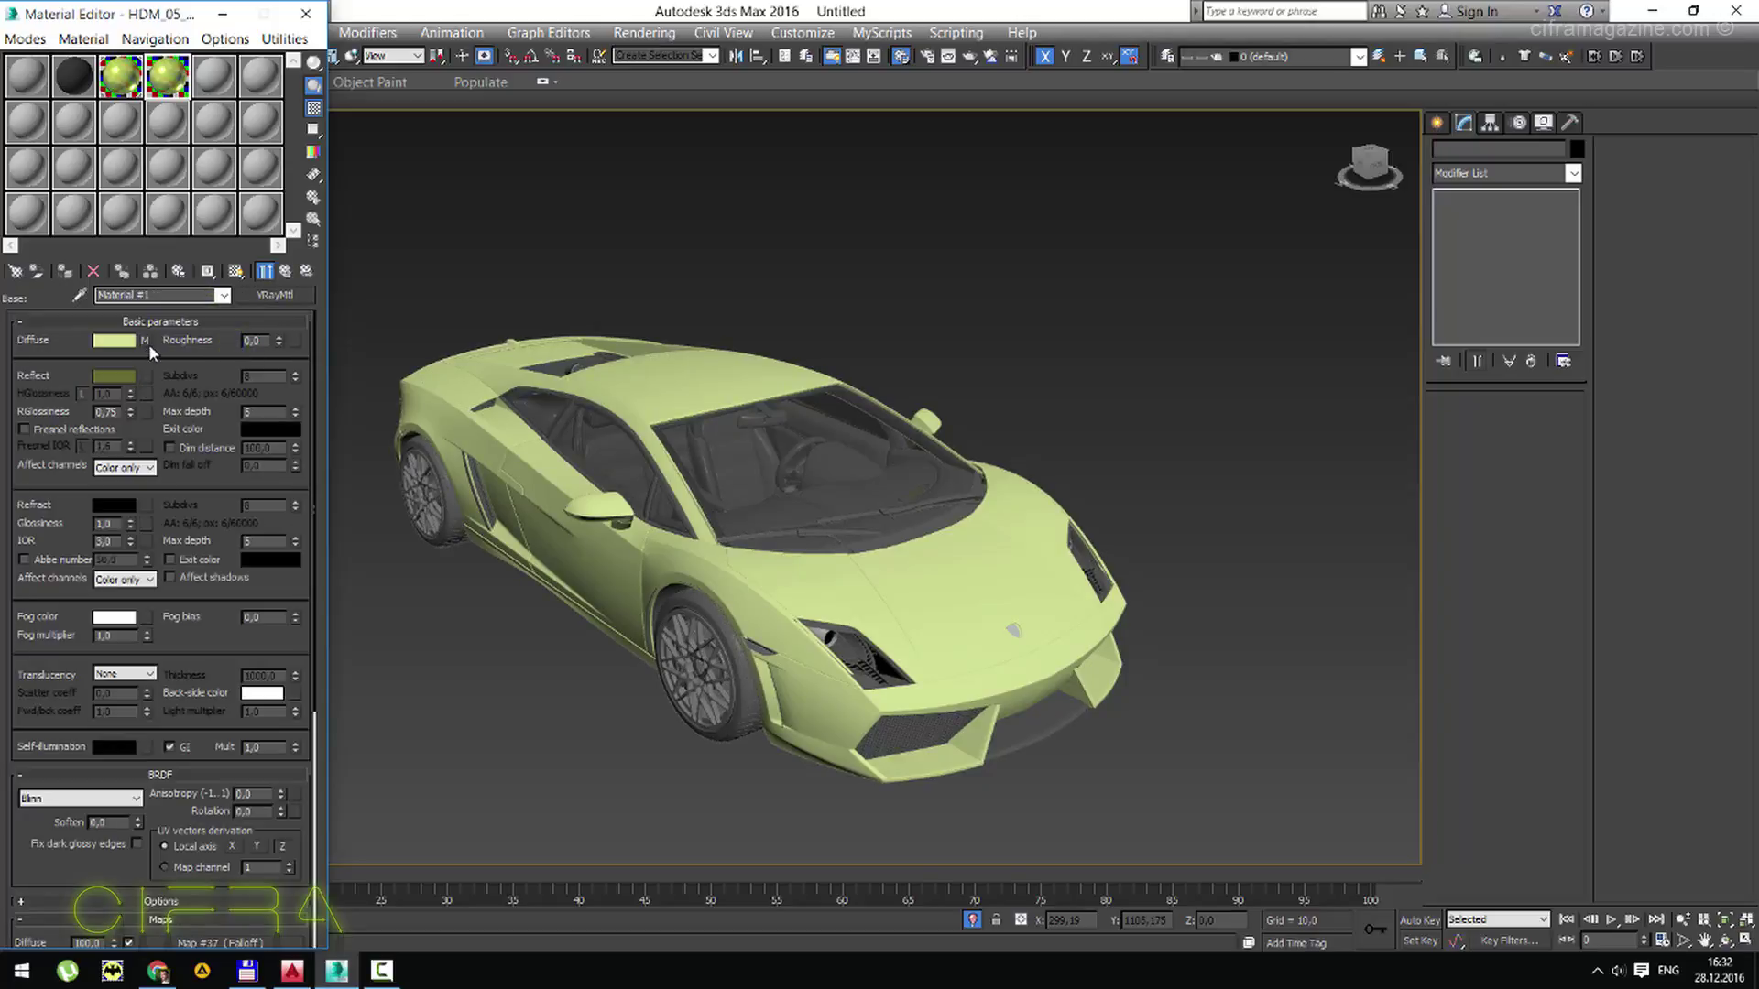
left_click(144, 340)
left_click(41, 363)
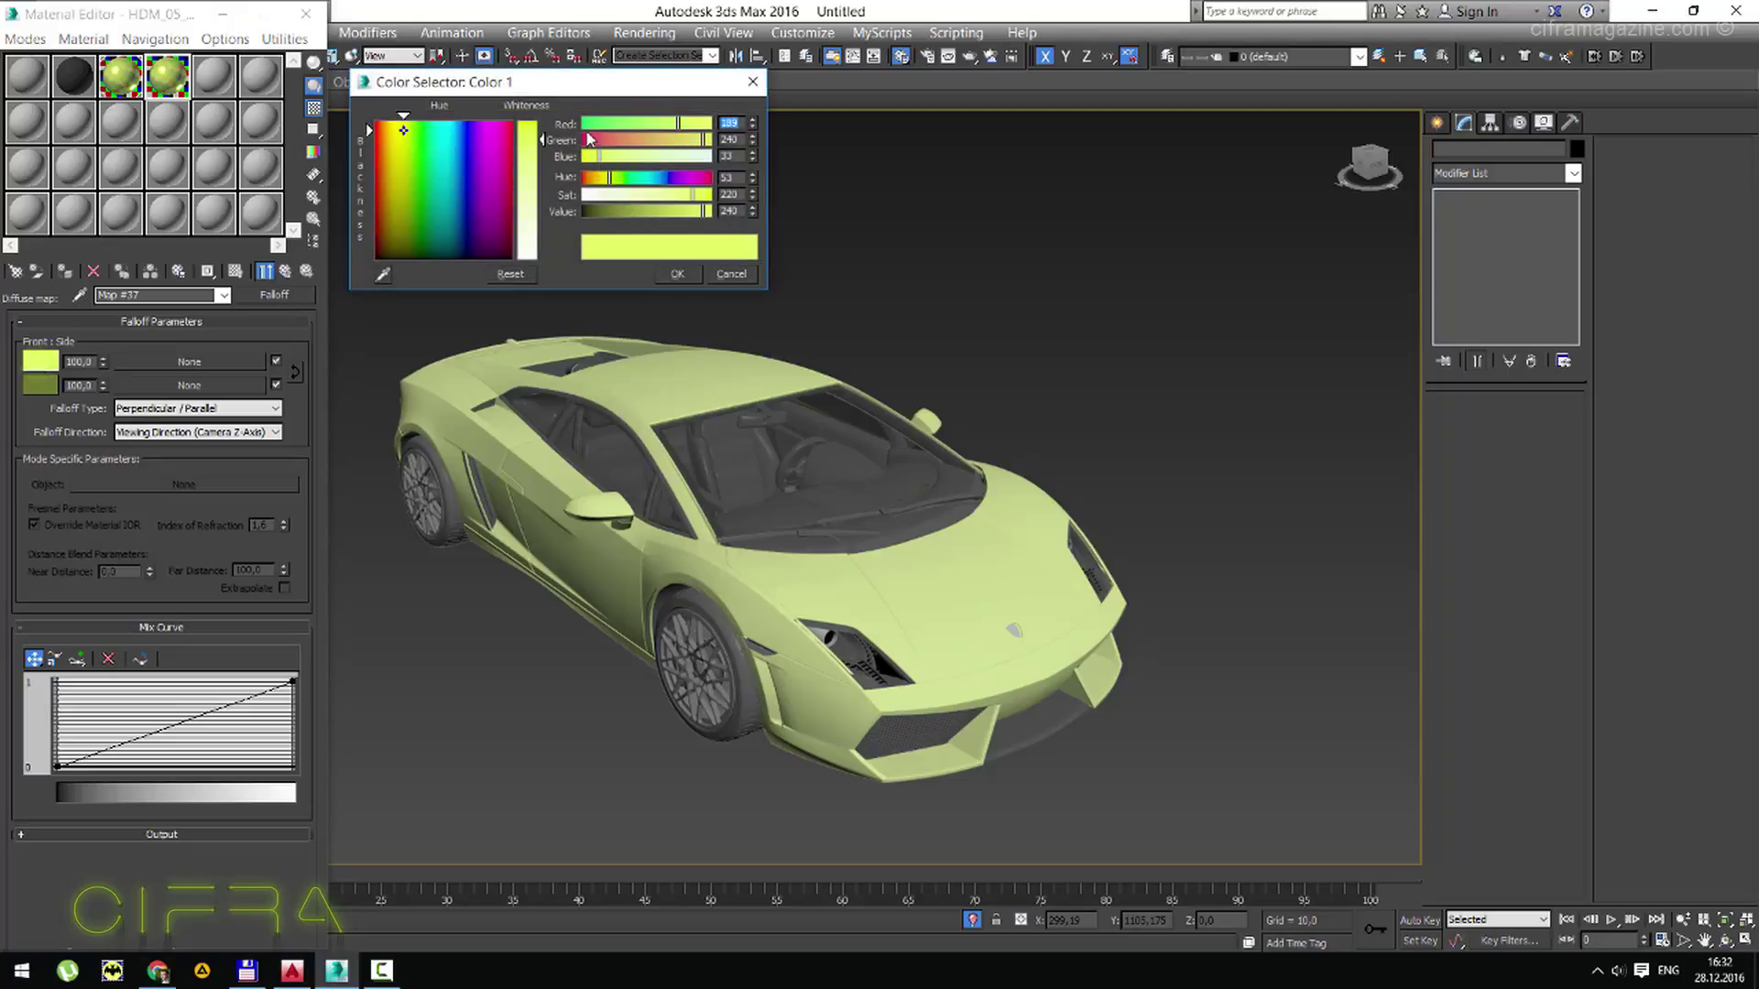
left_click_drag(404, 119, 376, 119)
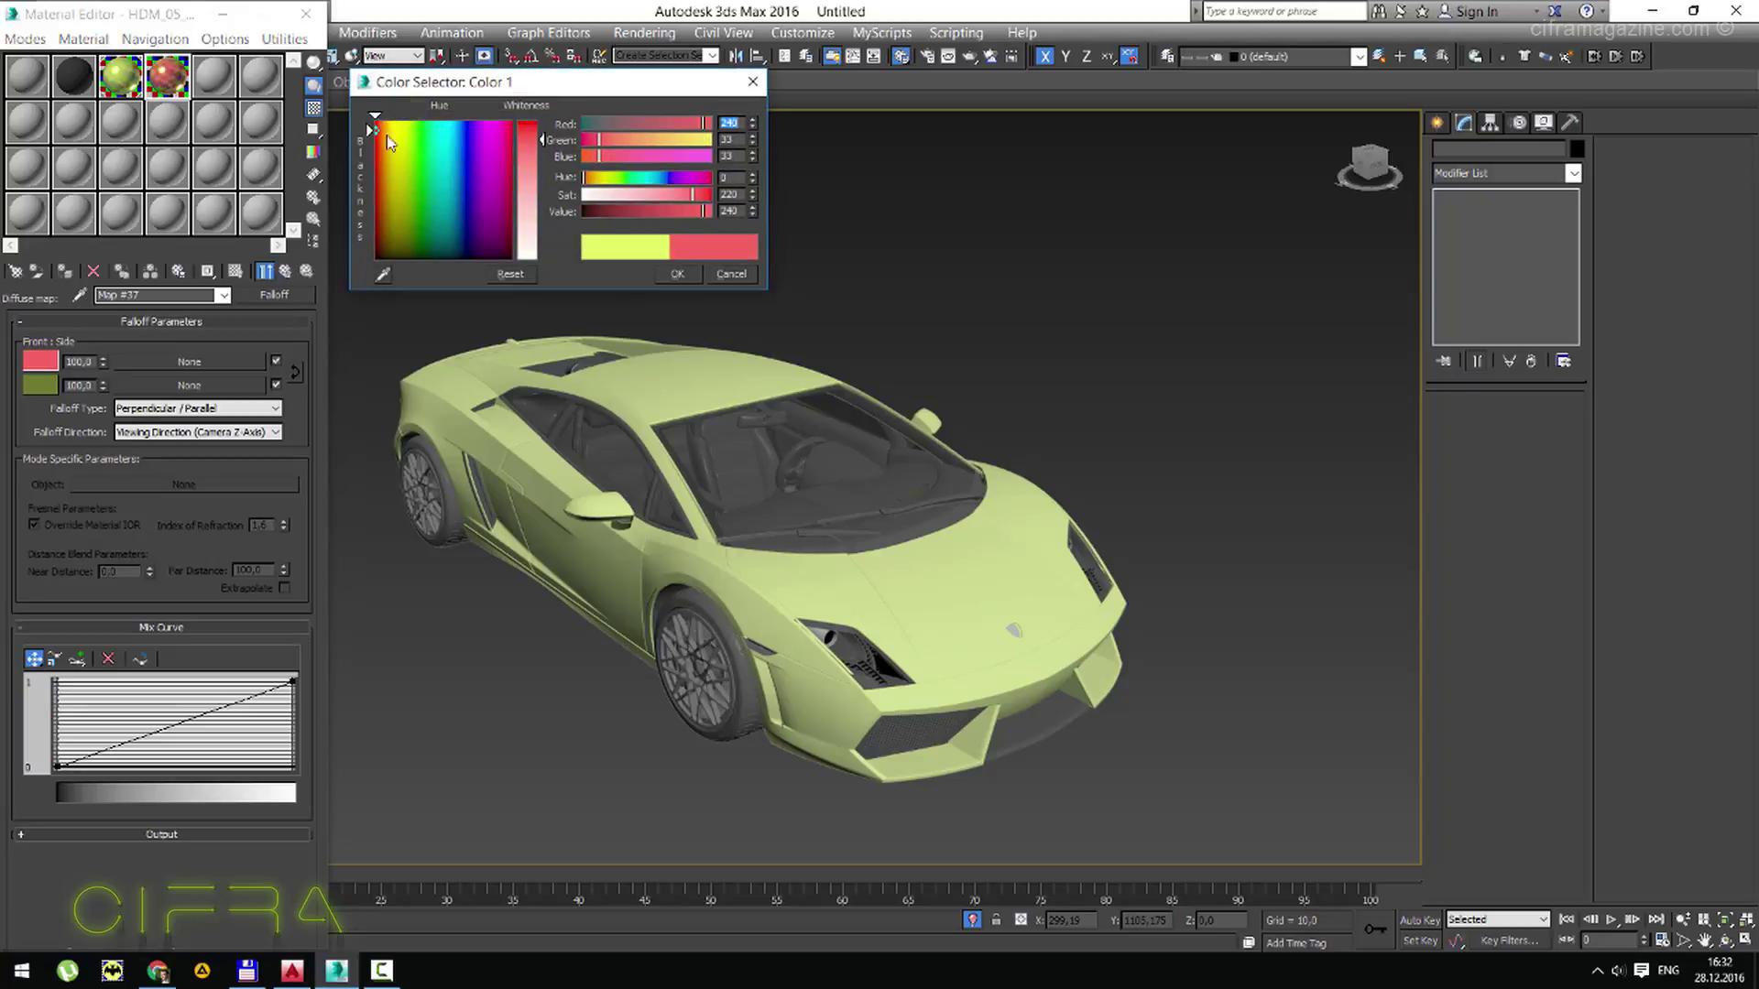
left_click(685, 272)
left_click(40, 385)
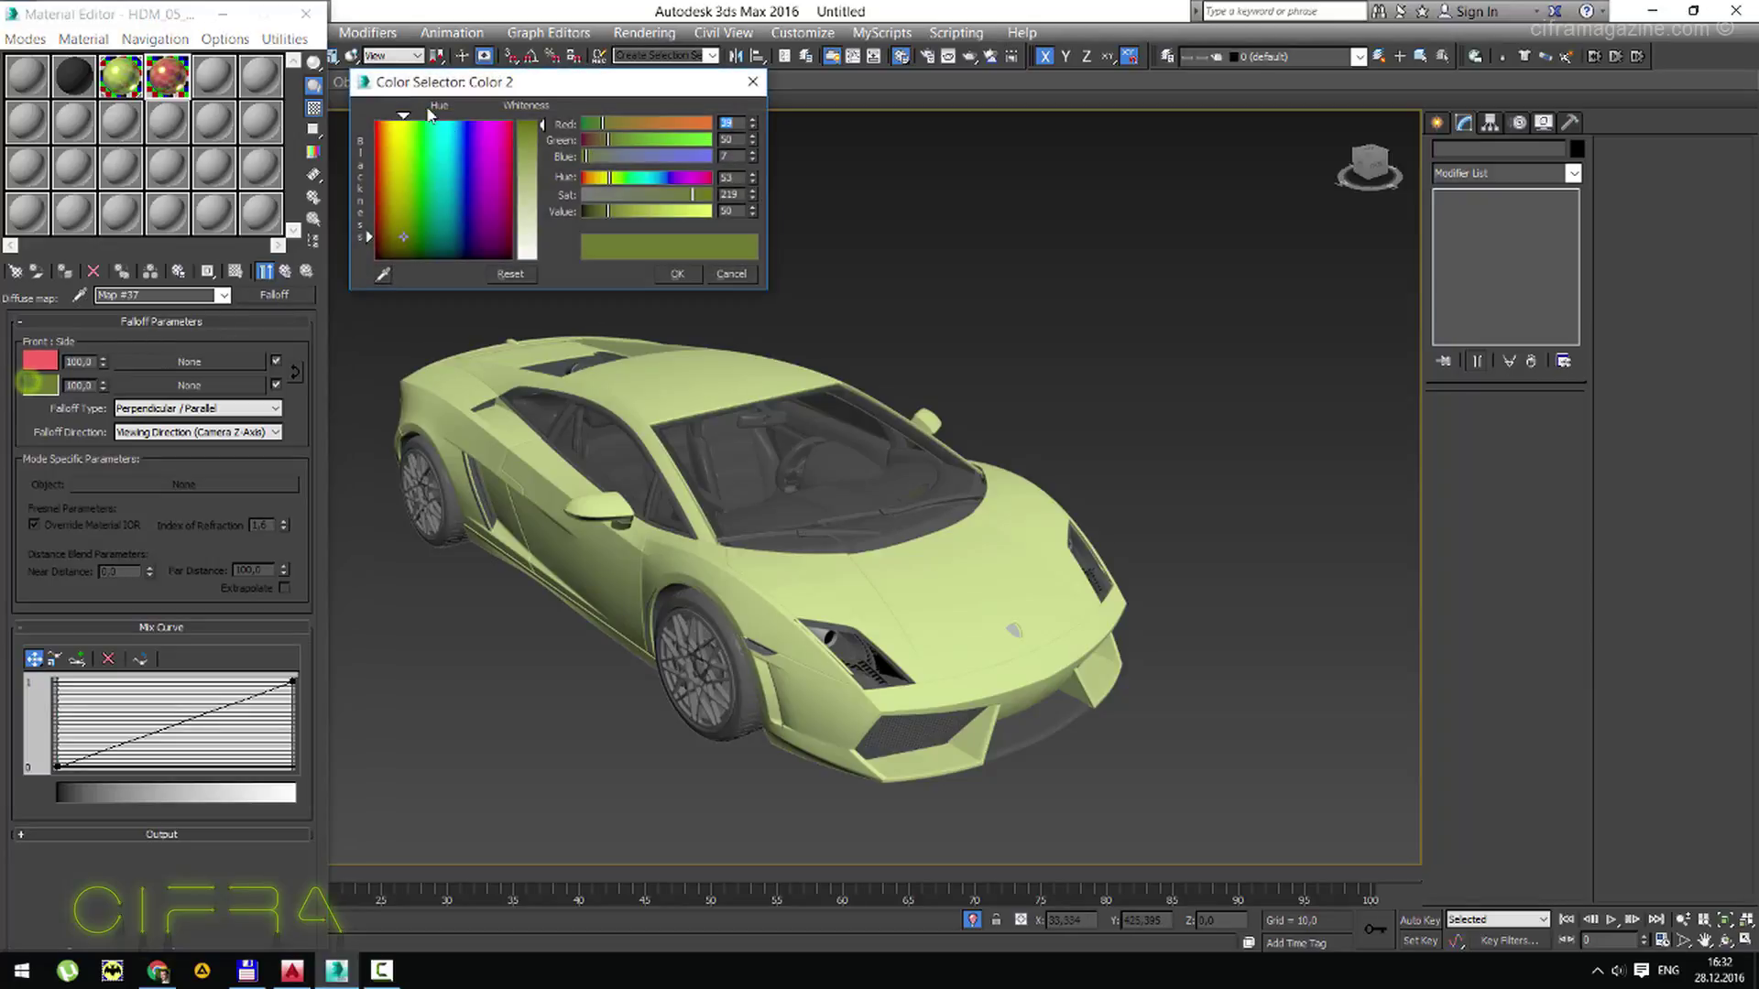
left_click_drag(404, 119, 376, 119)
left_click(676, 274)
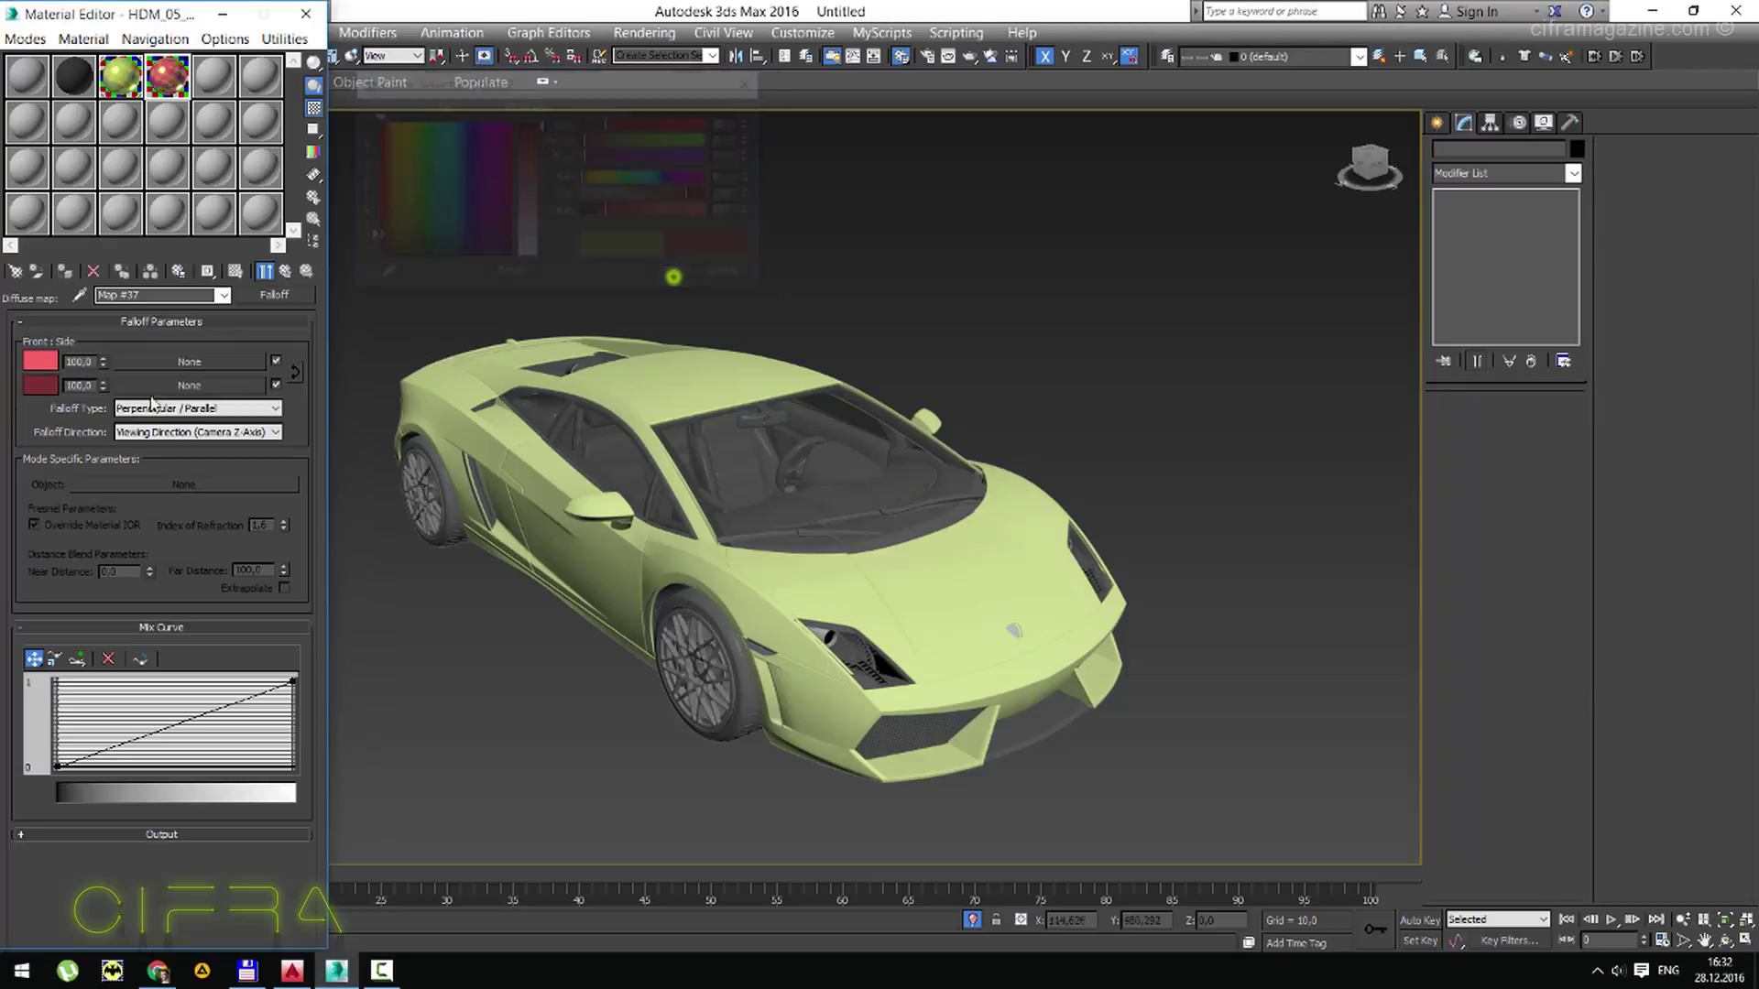
Copy red into the VRayMtl Diffuse colour and dark red into its Reflect colour.
right_click(38, 365)
left_click(69, 367)
left_click(285, 271)
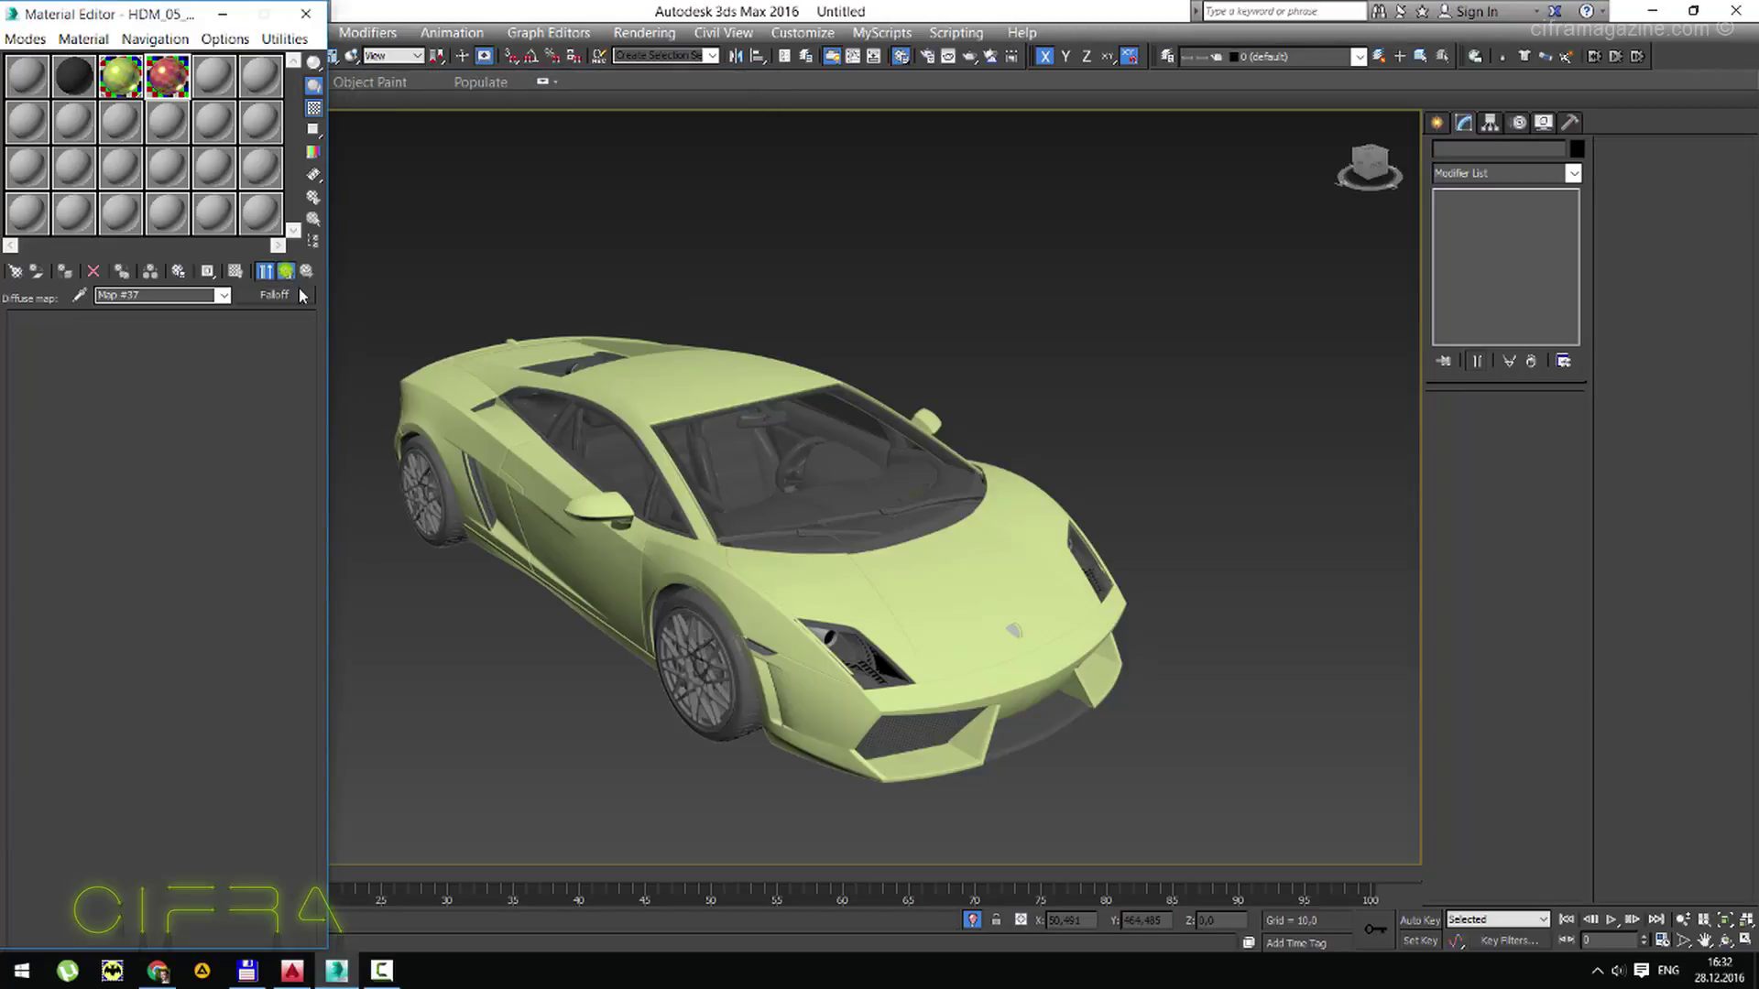
right_click(90, 347)
left_click(117, 378)
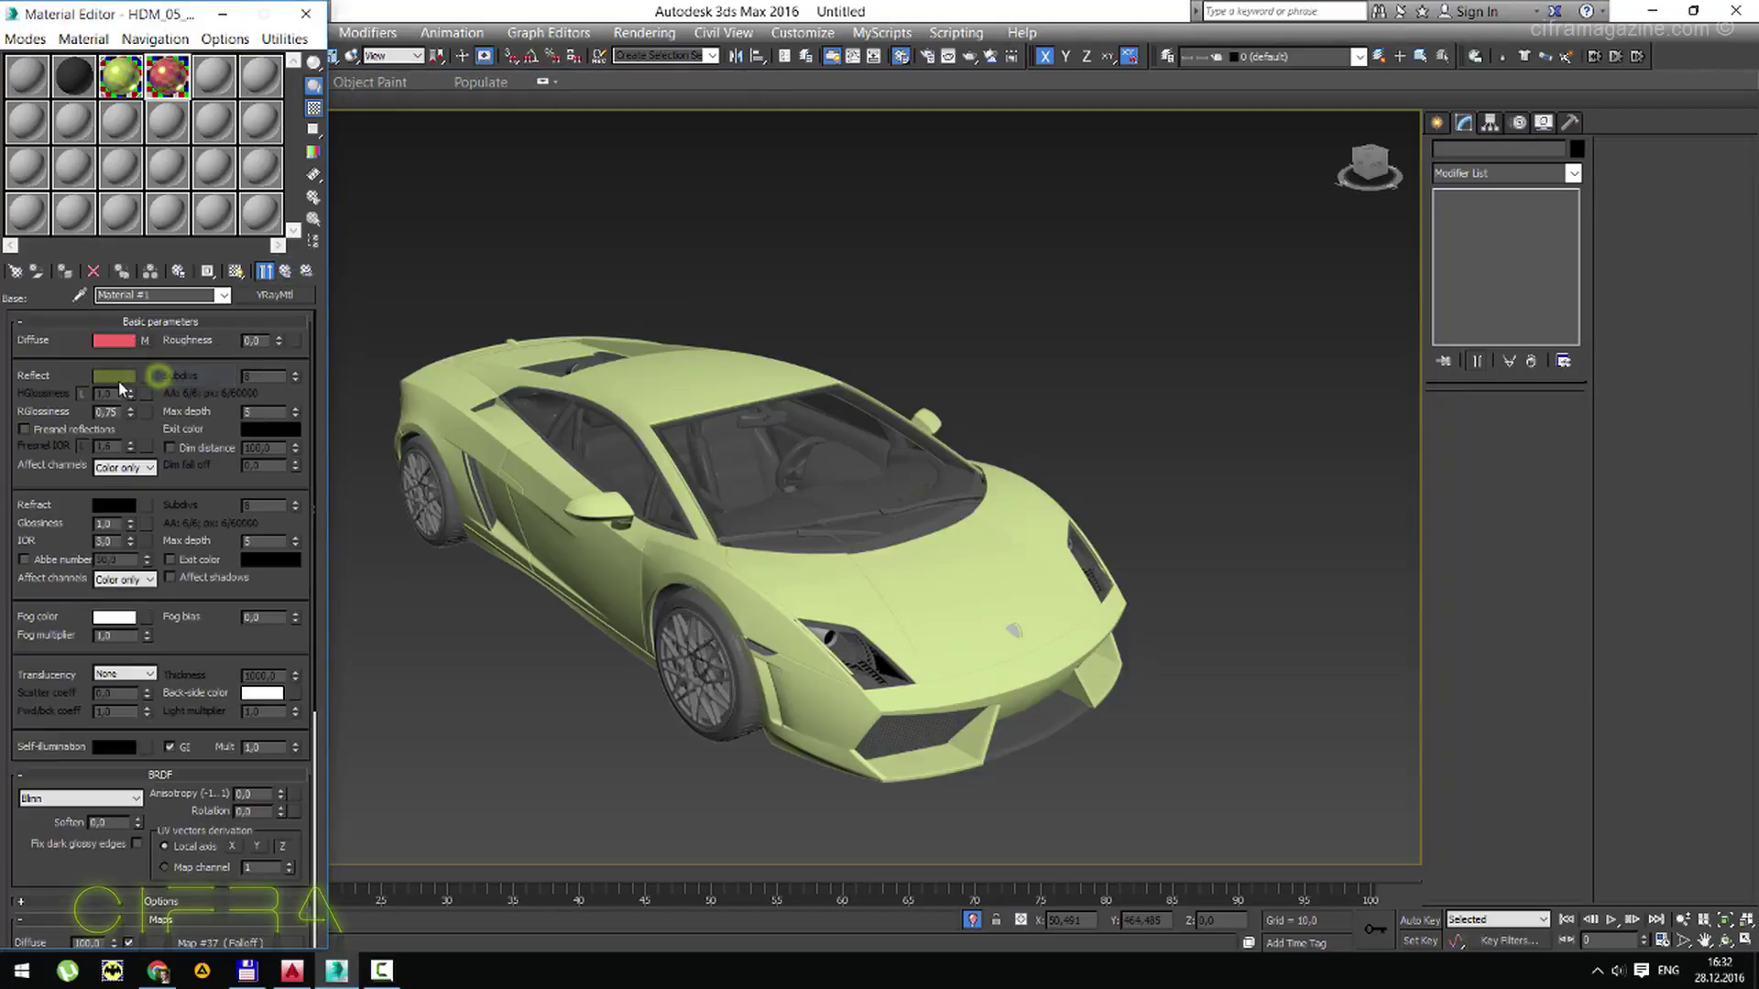
left_click(144, 341)
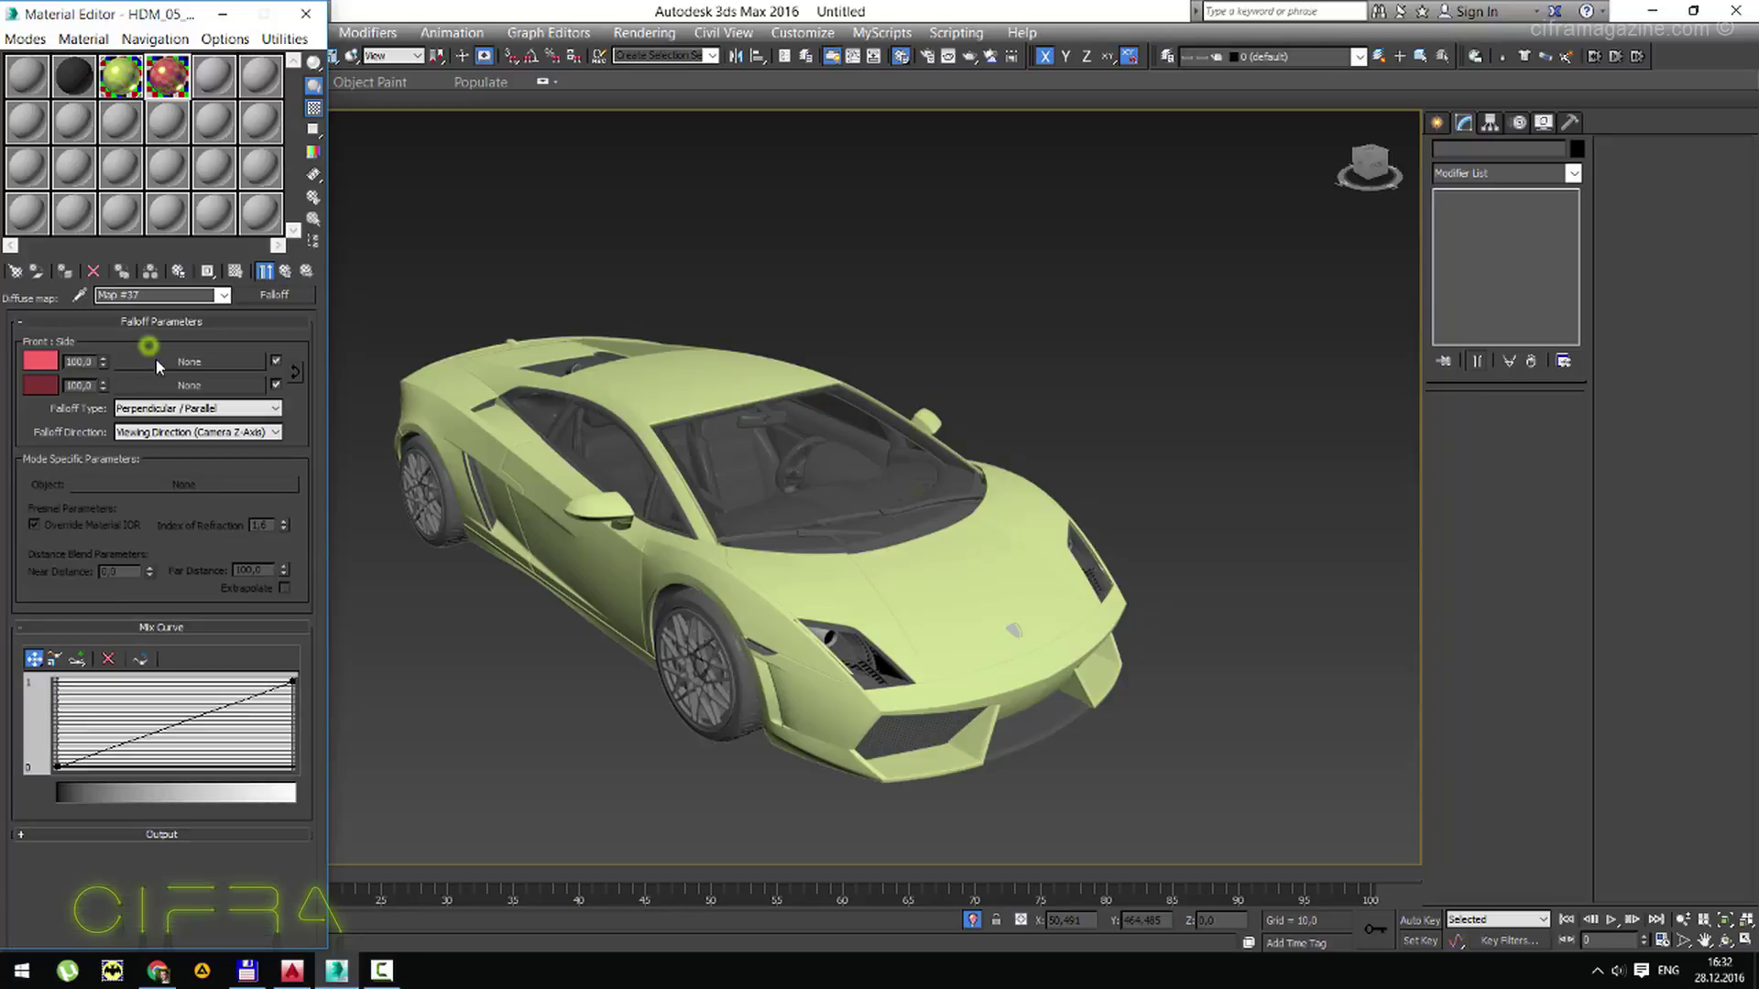
right_click(42, 385)
left_click(94, 403)
left_click(284, 271)
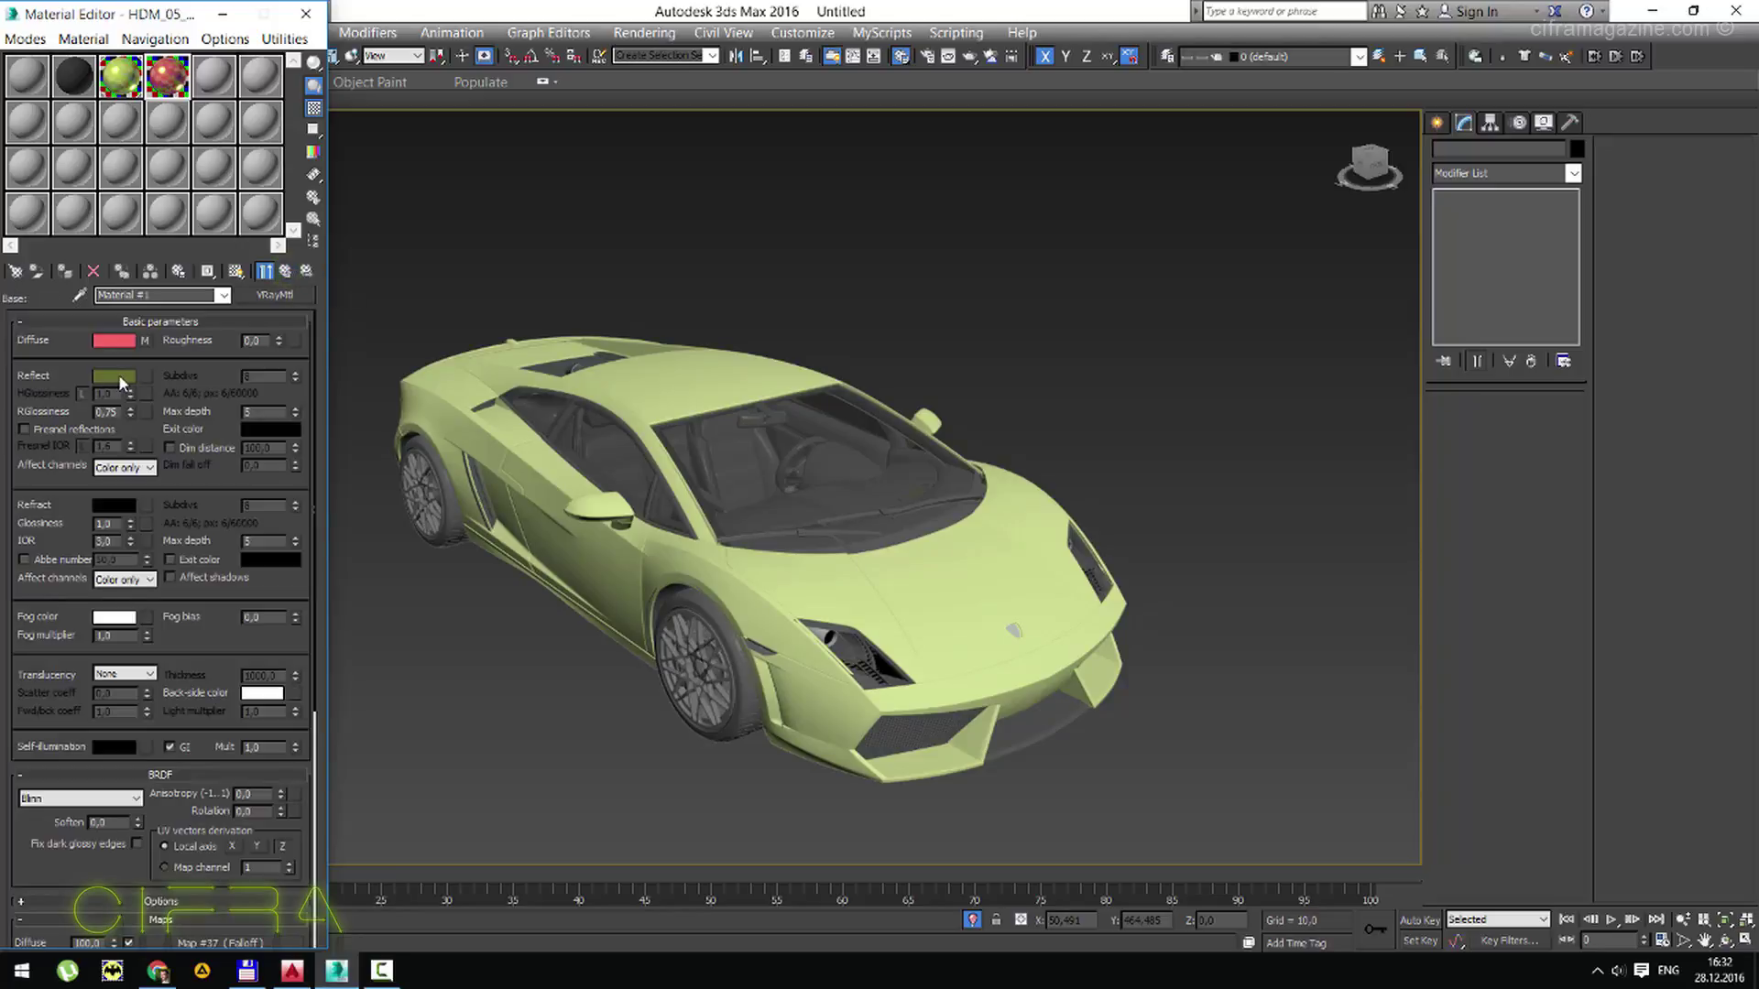
right_click(115, 375)
left_click(161, 409)
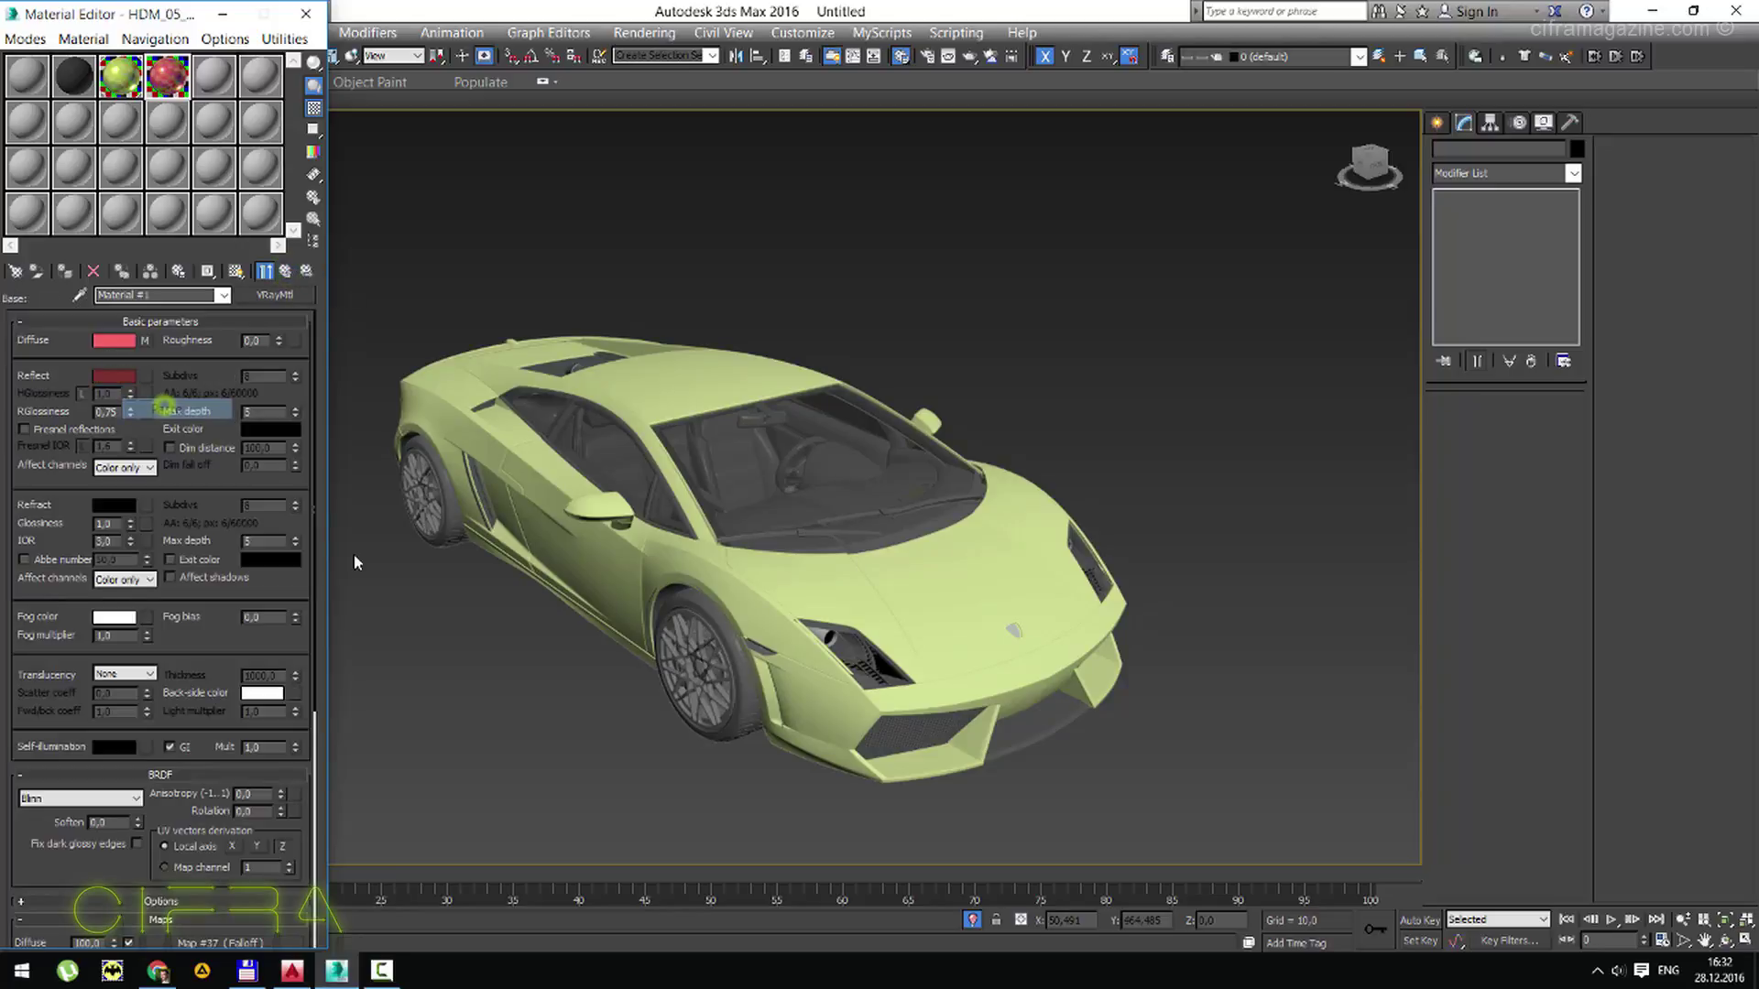
Preview the red material and assign it to the cloned car.
double_click(165, 90)
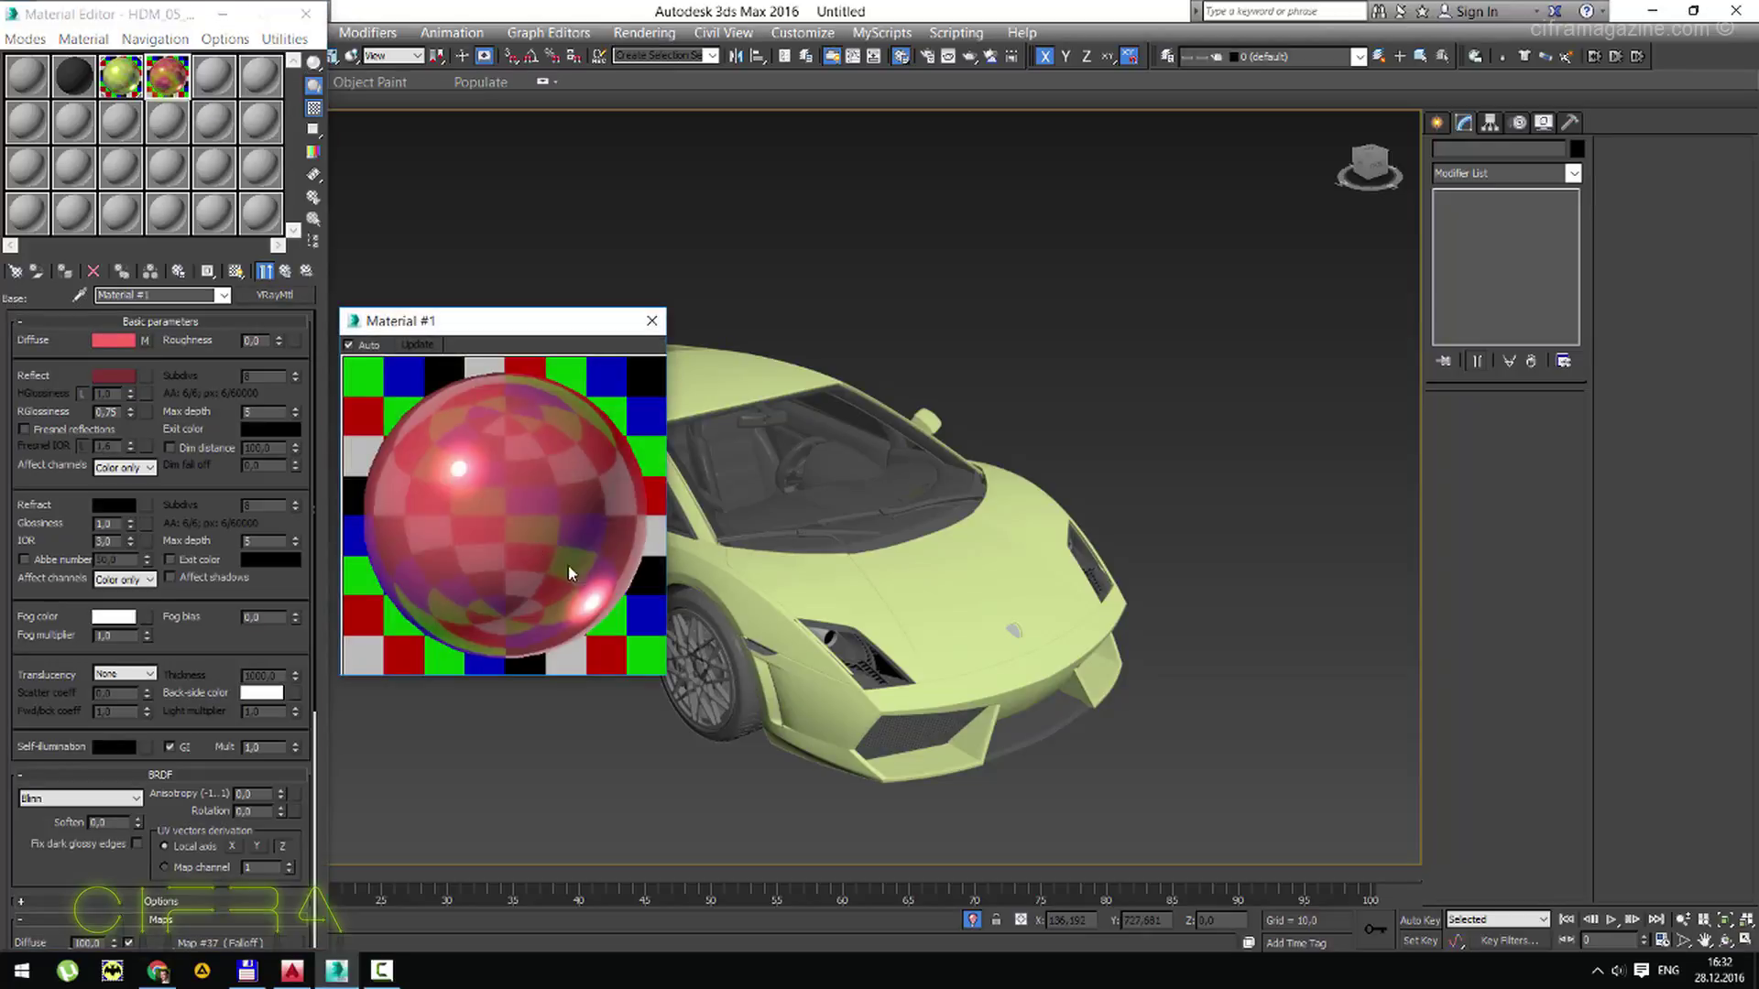
left_click(649, 324)
left_click(687, 366)
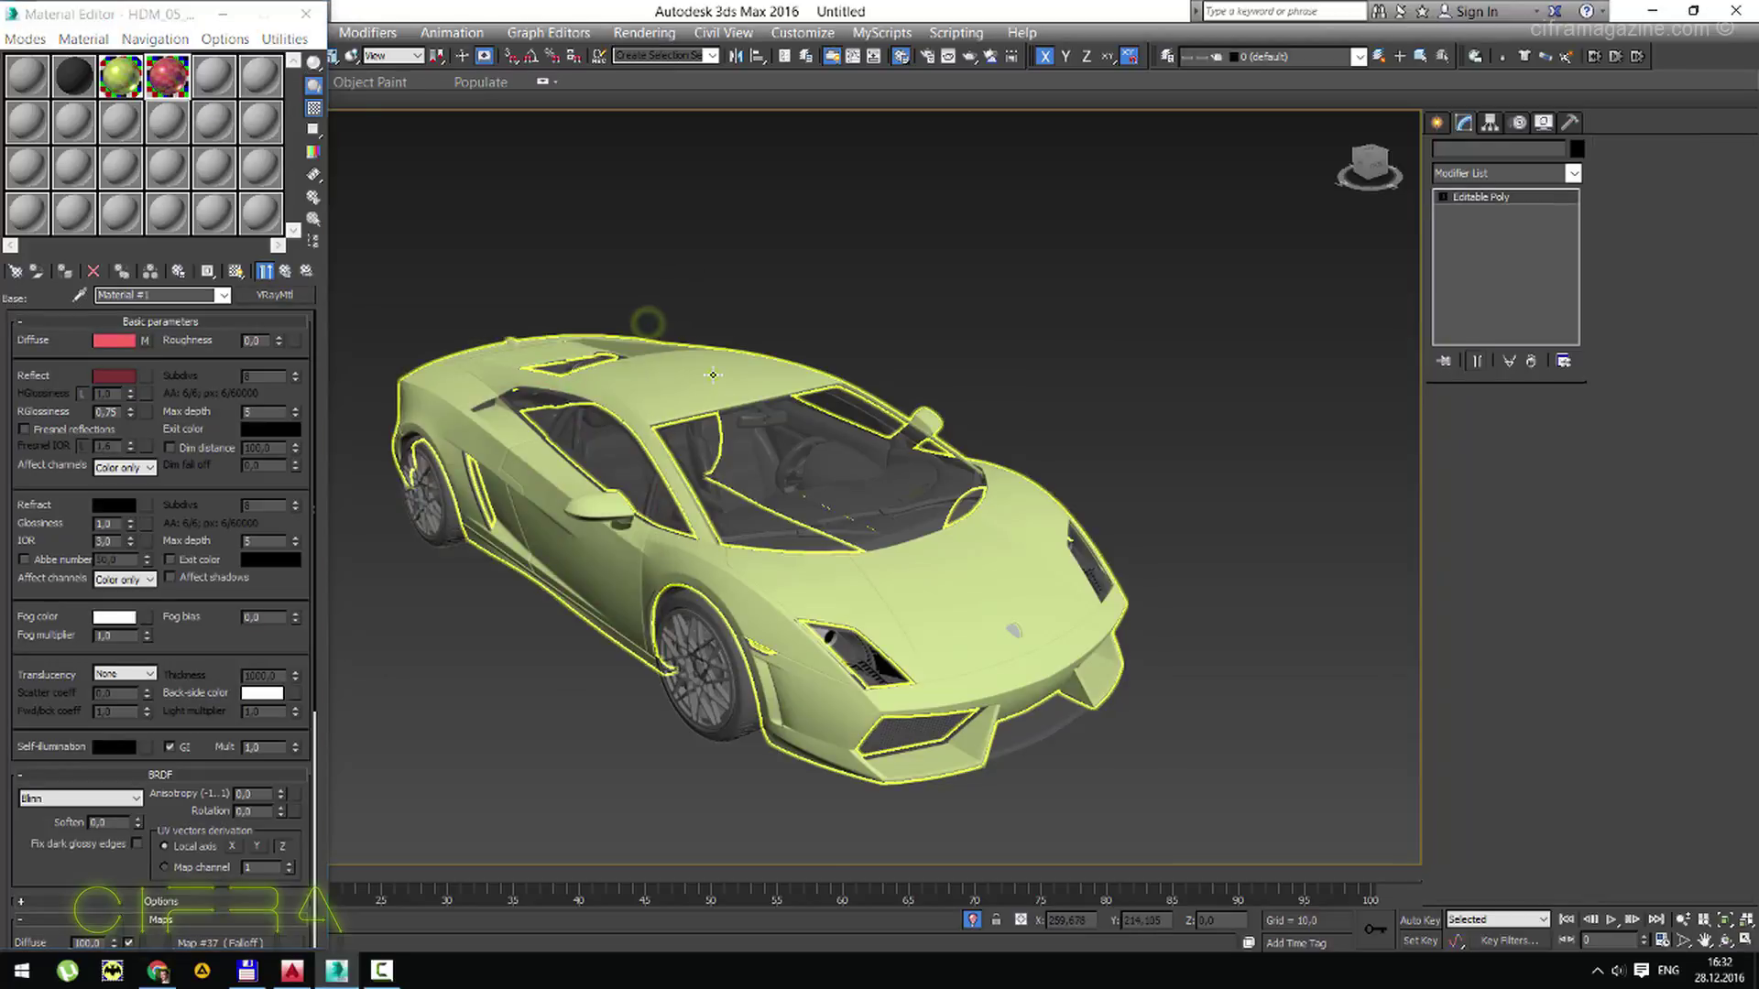
left_click(64, 271)
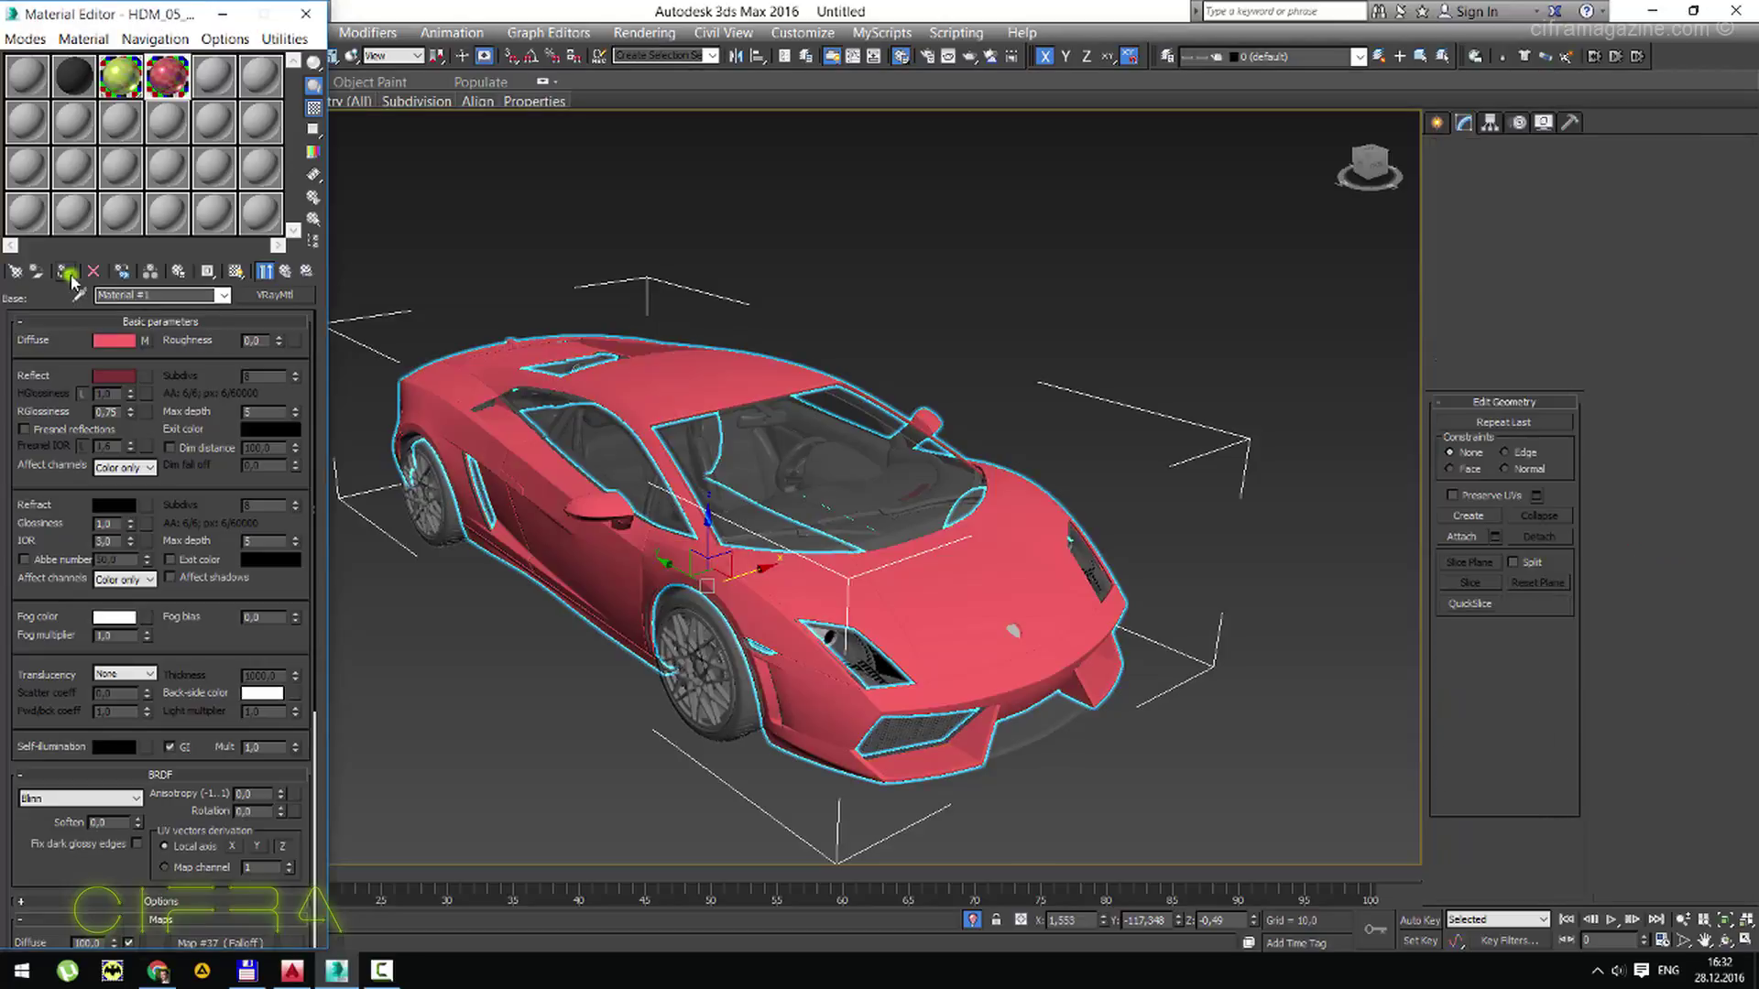
left_click(286, 271)
left_click(960, 228)
Maximize the viewport and orbit to look down on both cars.
key("m")
scroll(806, 348, "down", 2)
scroll(806, 348, "down", 2)
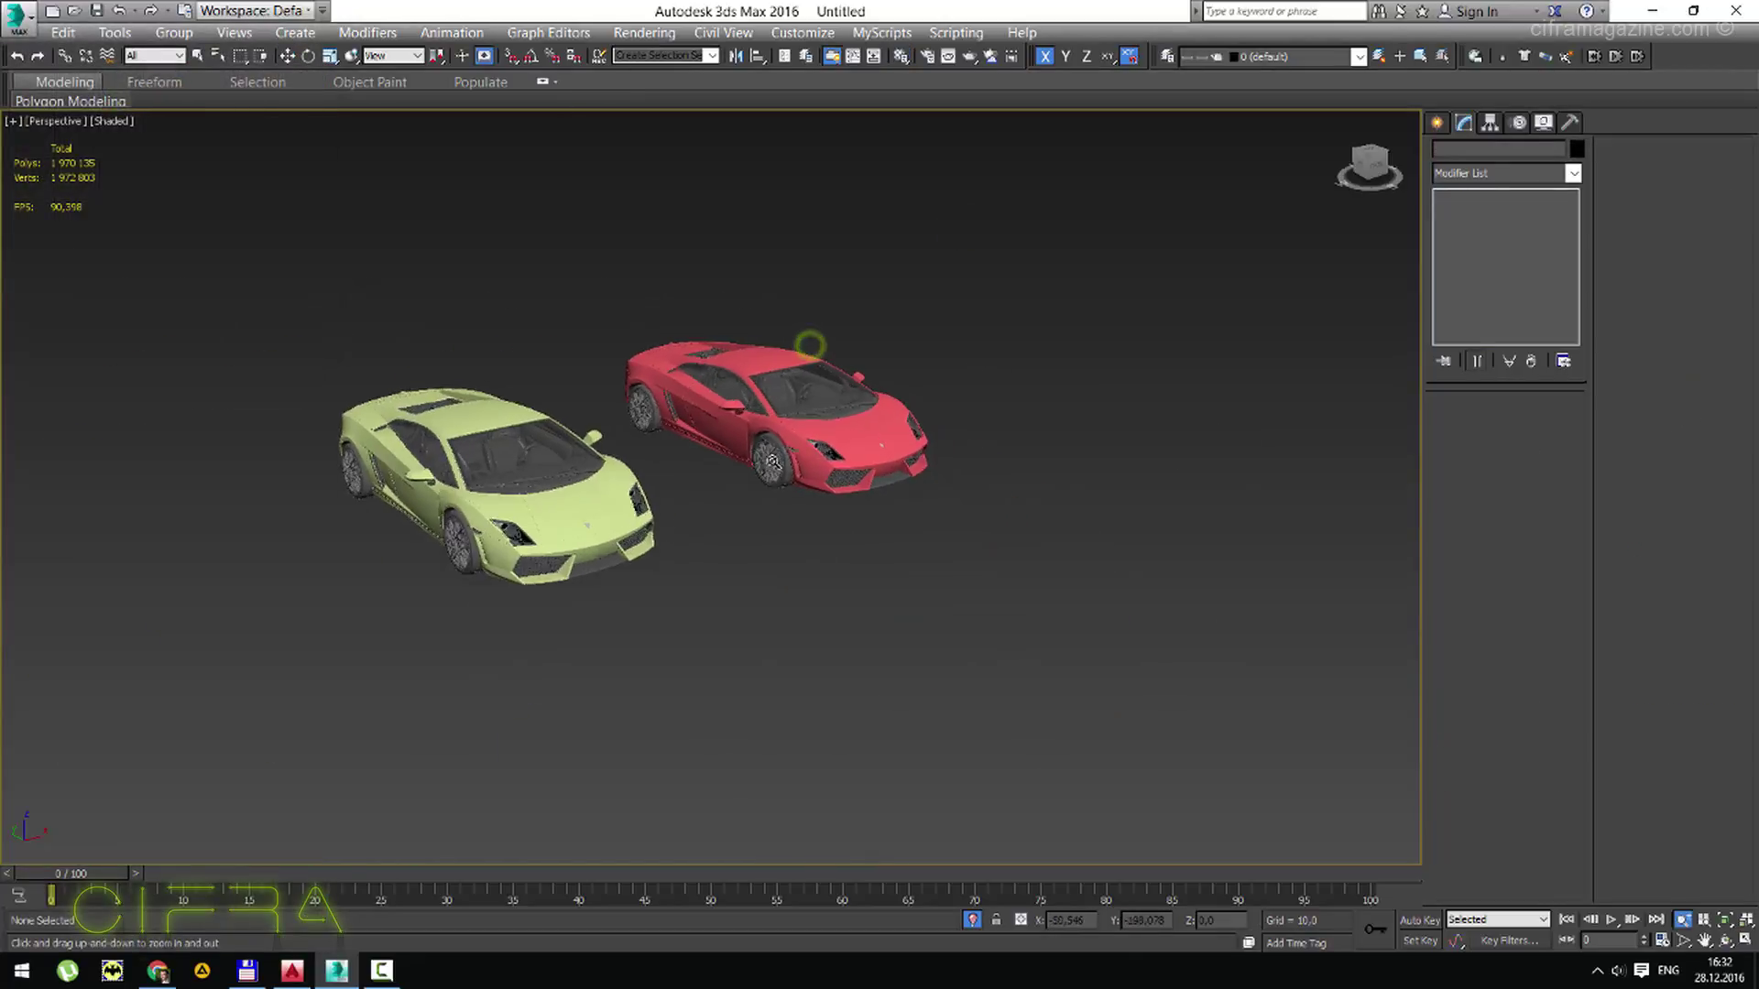
scroll(779, 420, "down", 2)
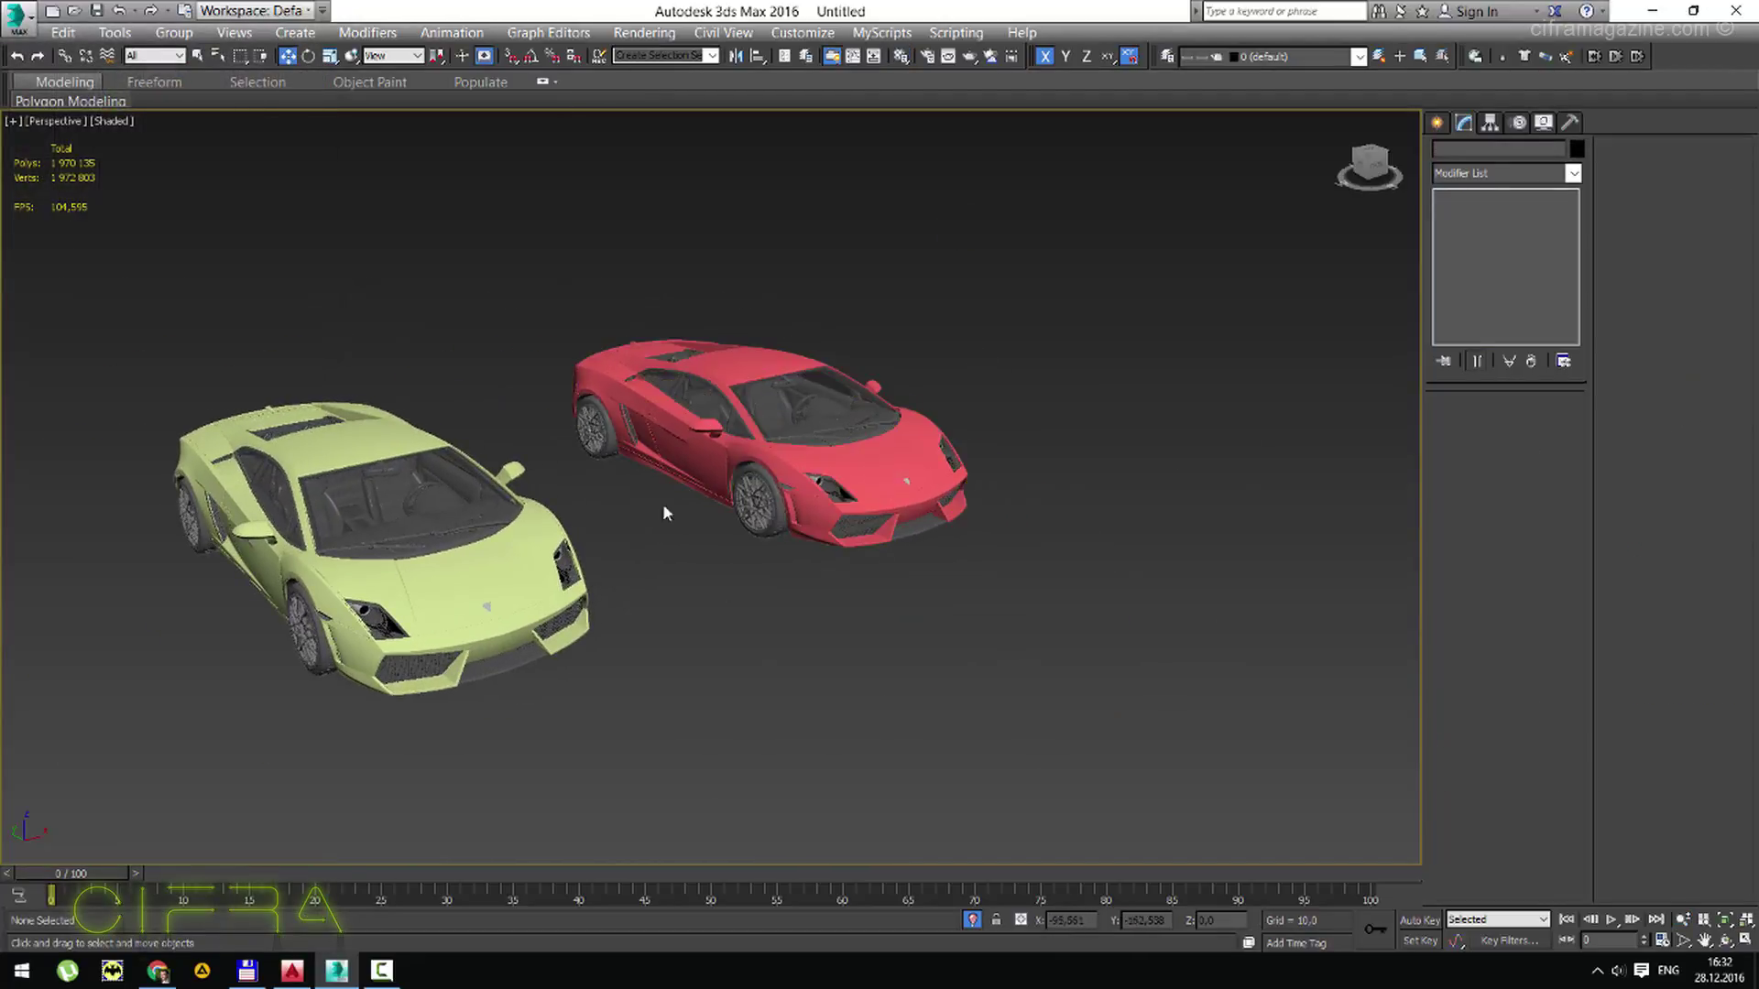
key("ctrl+r")
left_click_drag(662, 503, 587, 520)
right_click(587, 521)
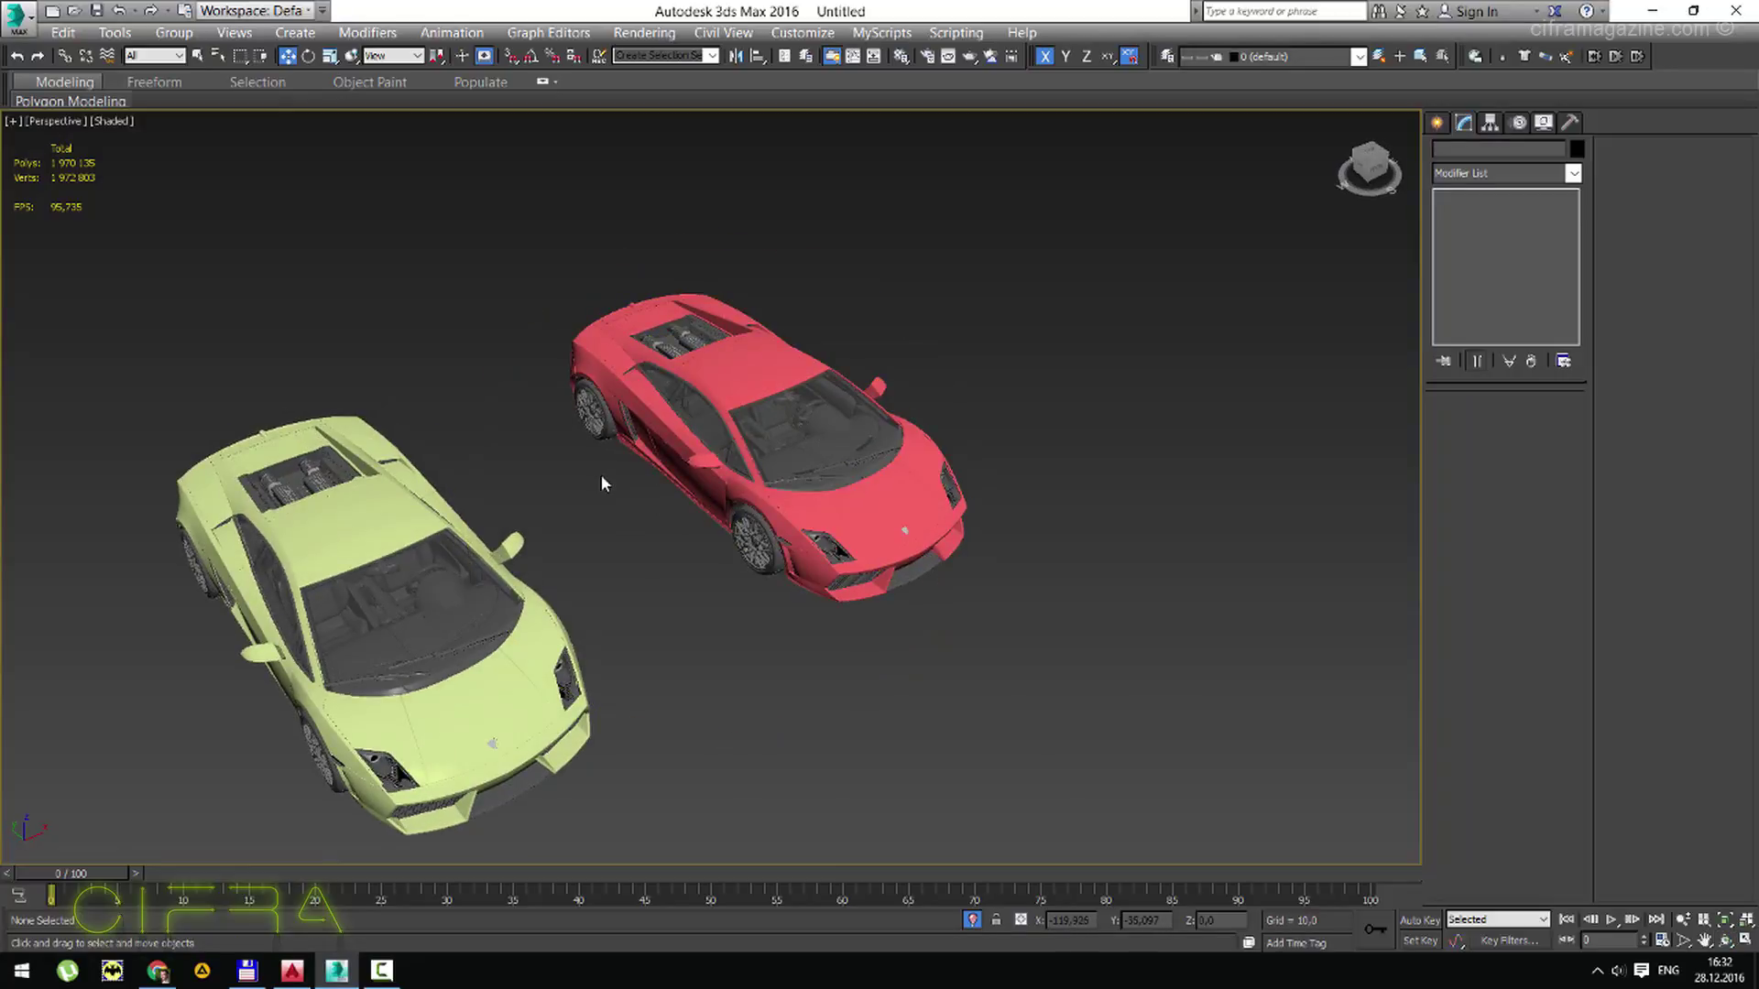
key("m")
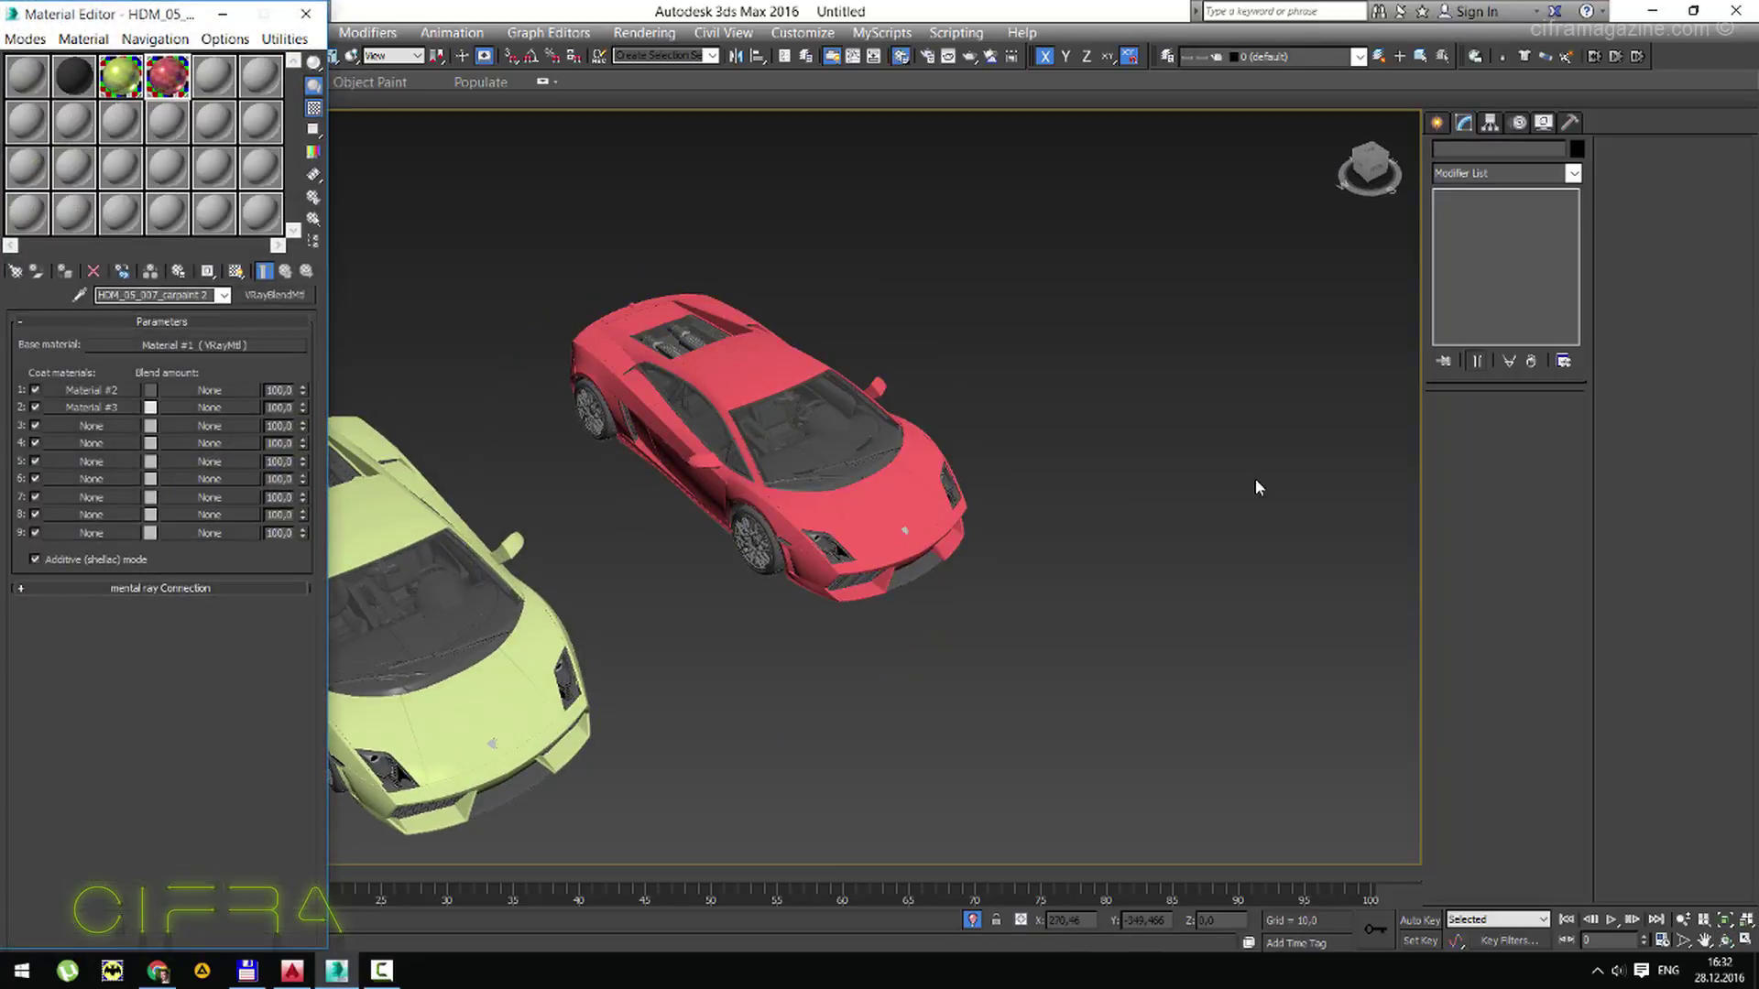
key("m")
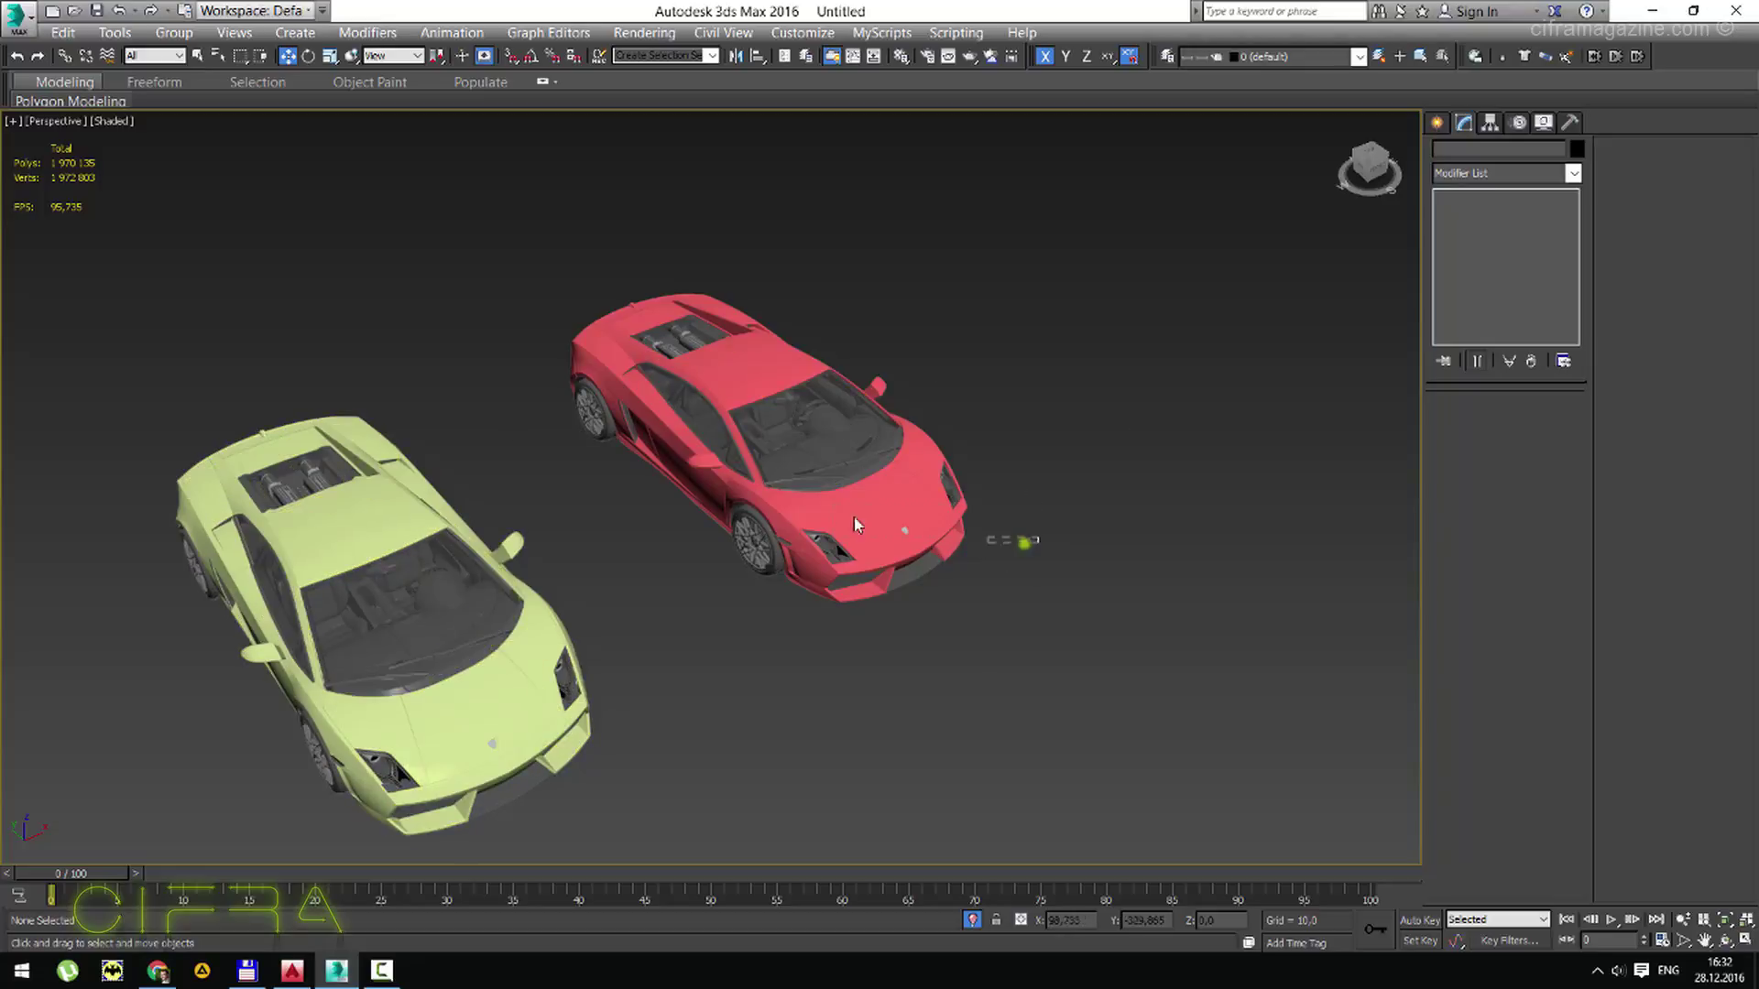
Delete the red car clone and box-select the yellow-green car's parts.
left_click_drag(1038, 539, 591, 242)
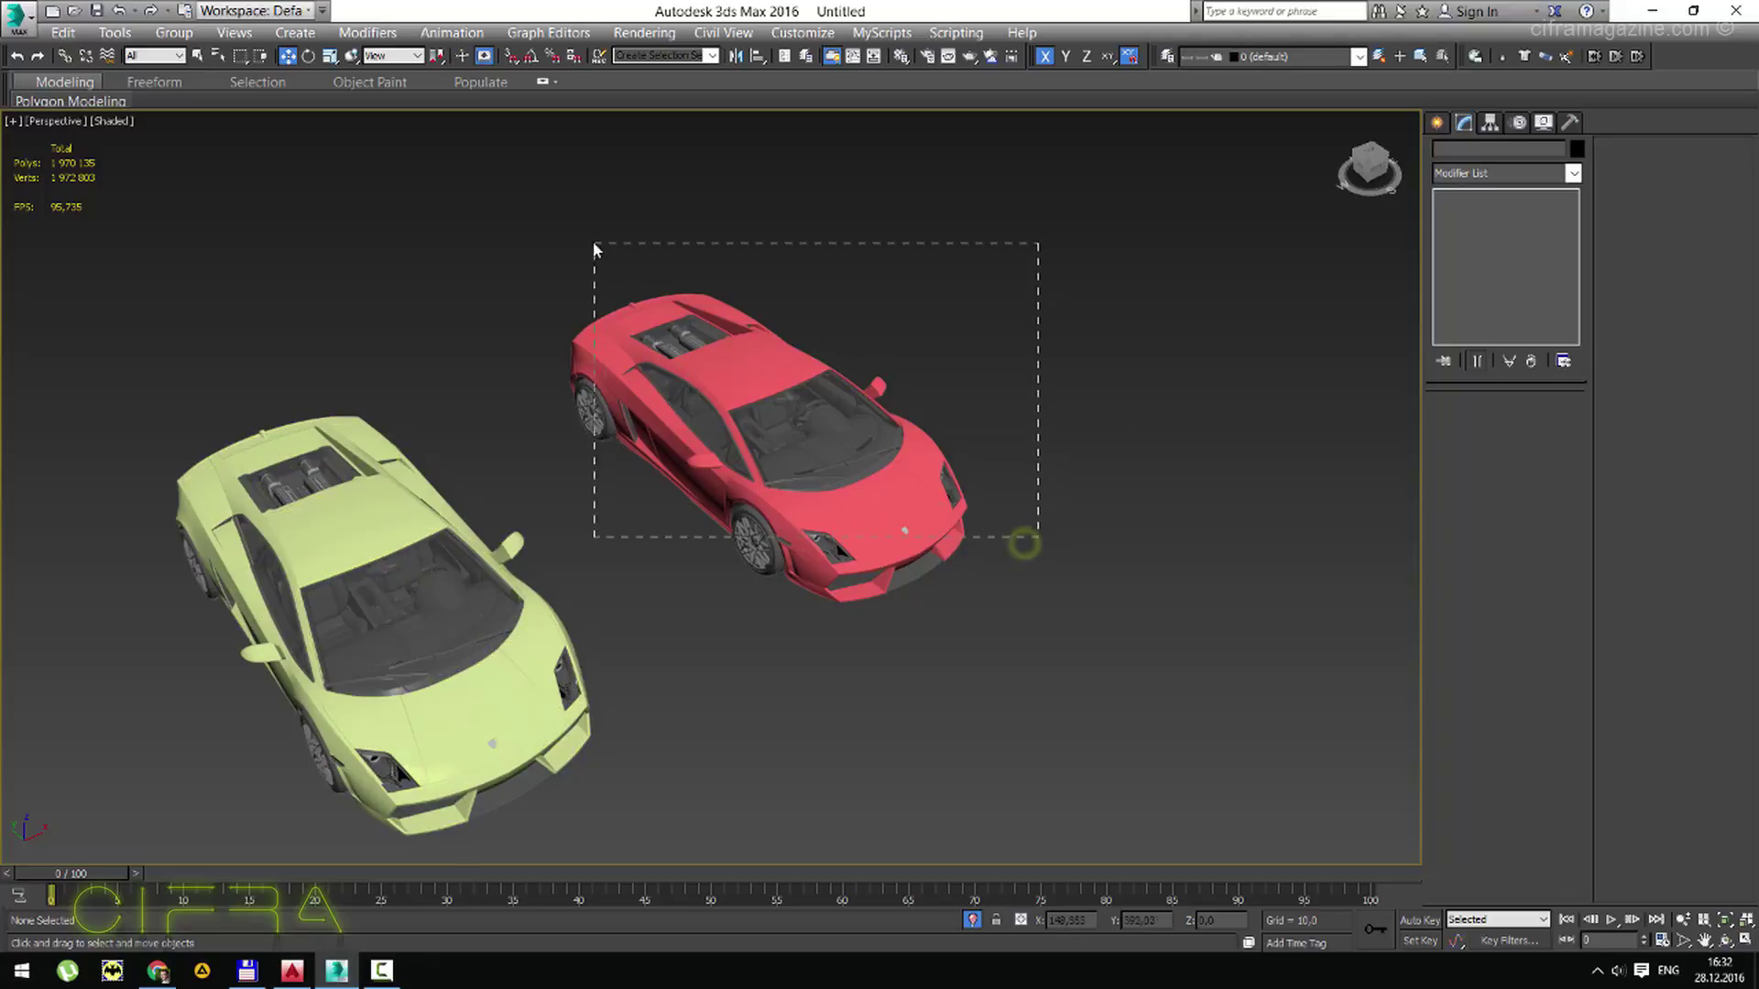
left_click(1124, 570)
key("ctrl+p")
left_click_drag(576, 558, 696, 550)
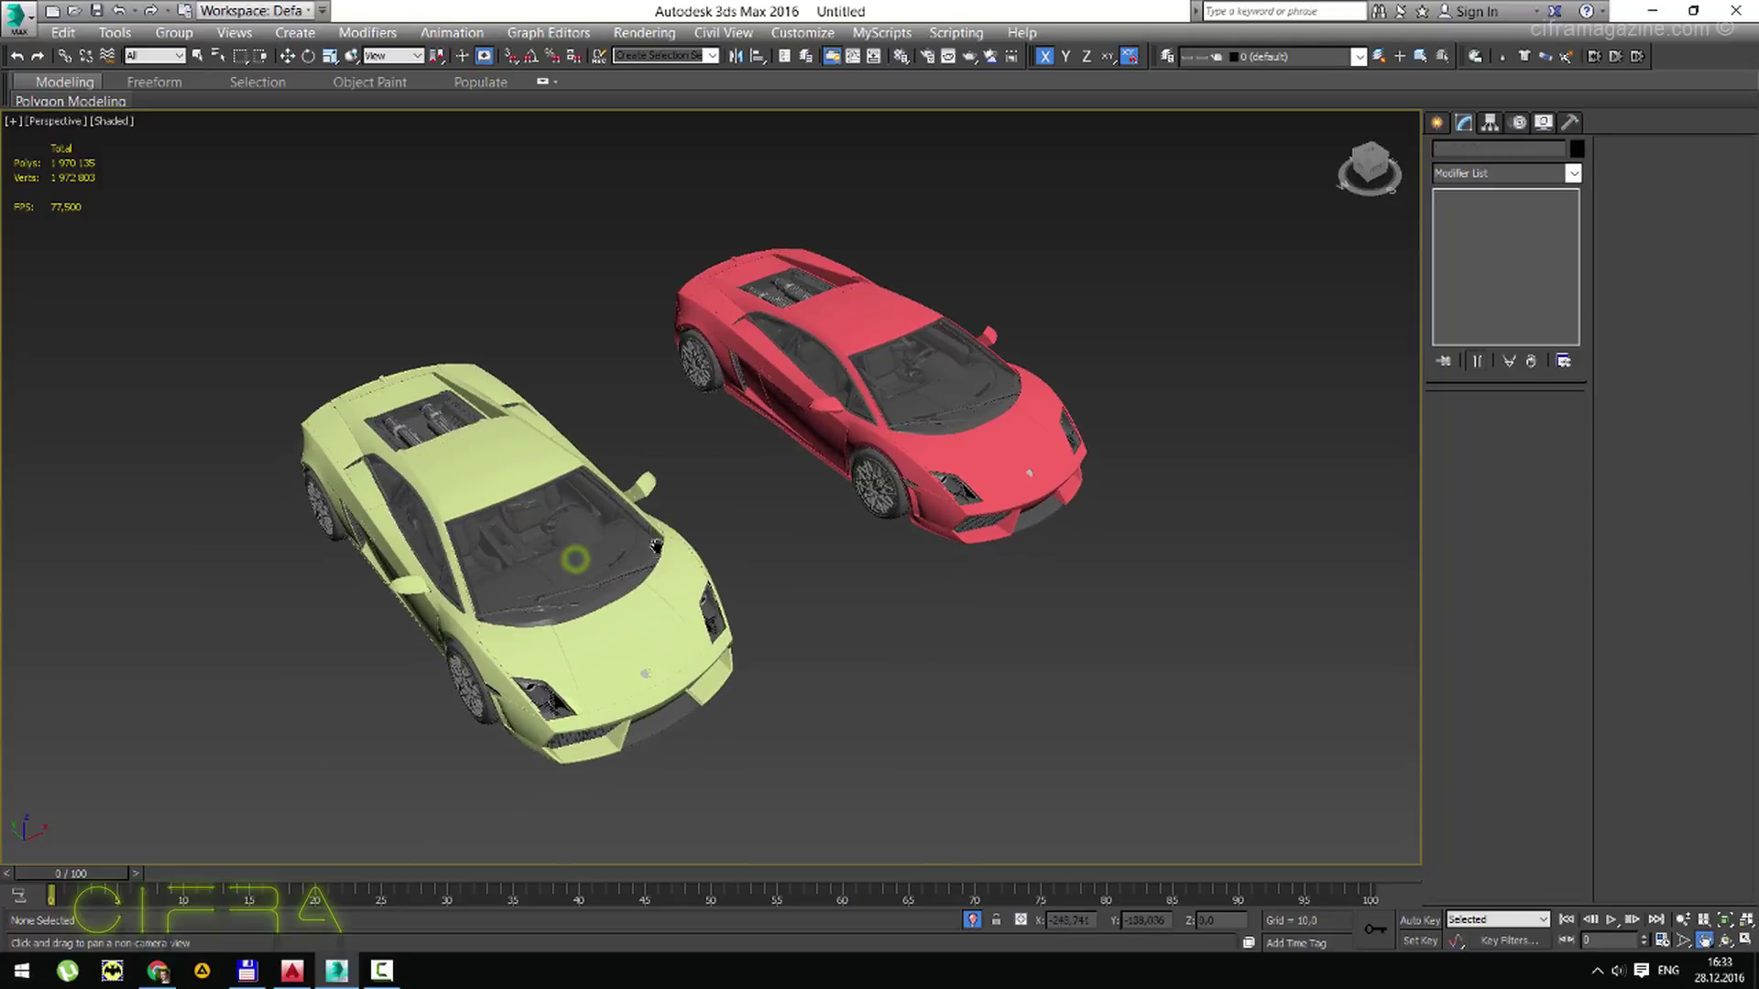
middle_click_drag(654, 513, 1024, 566, "alt")
right_click(1024, 566)
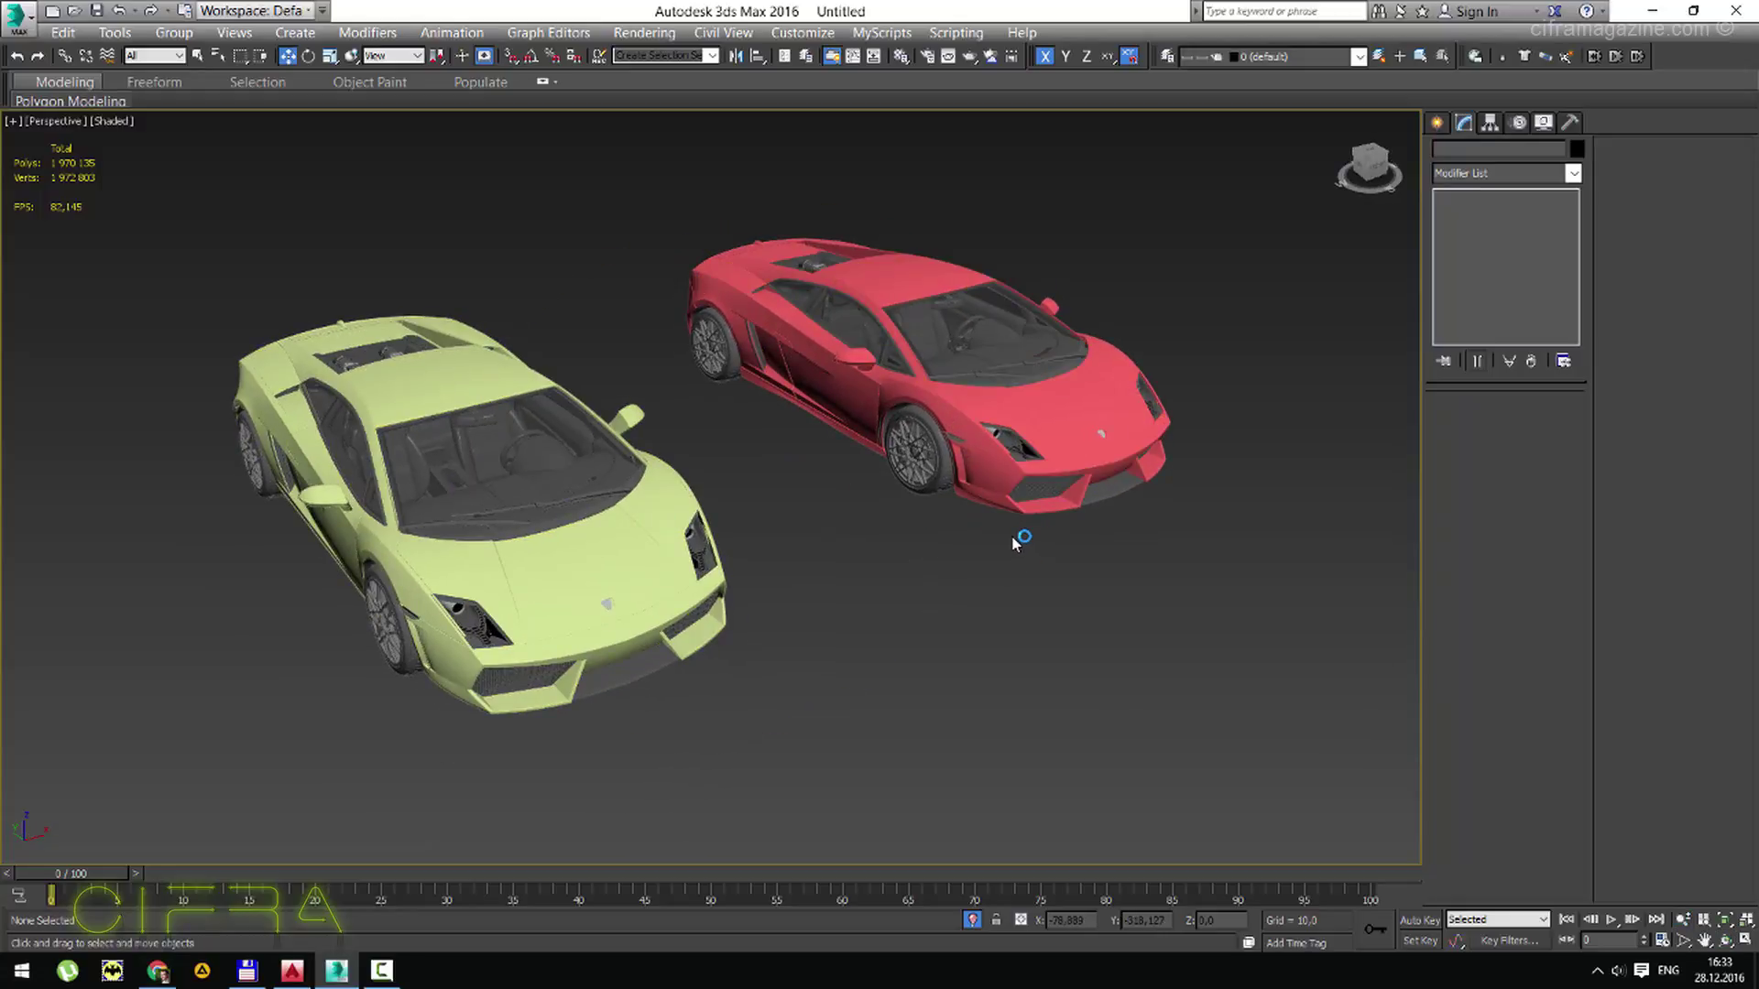
middle_click_drag(883, 491, 818, 518)
mouse_move(1248, 526)
left_mouse_down()
mouse_move(653, 169)
mouse_move(671, 176)
left_mouse_up()
key("Delete")
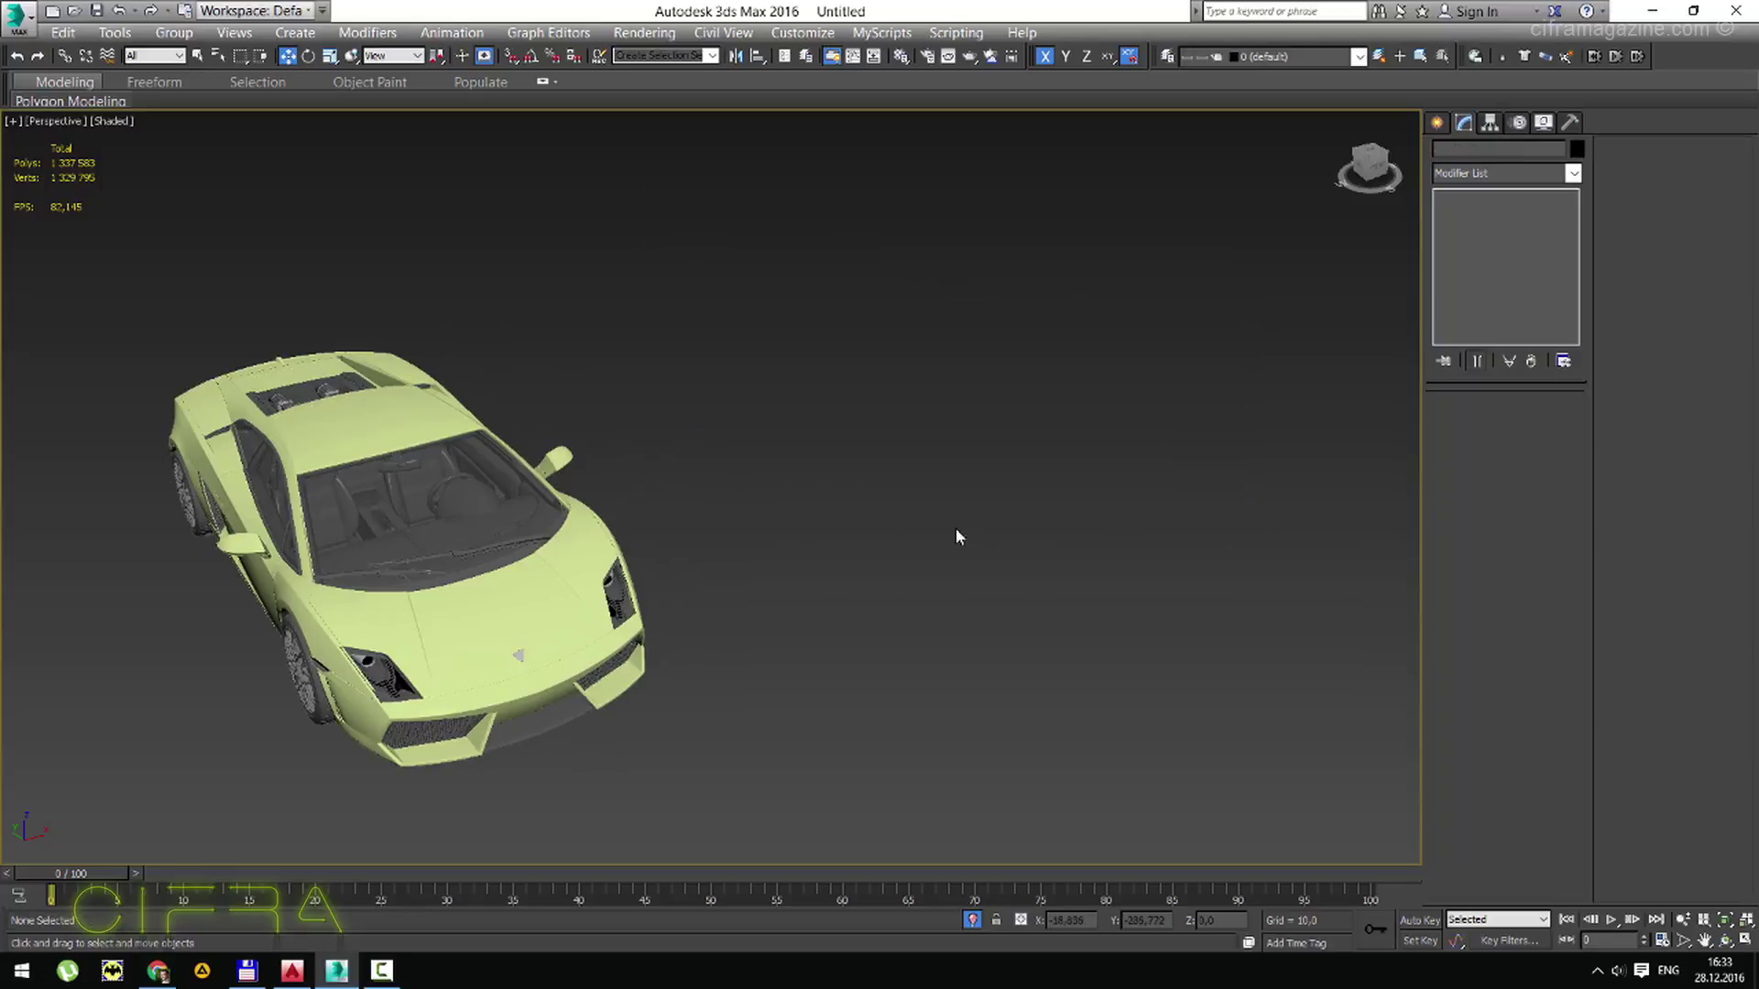
mouse_move(822, 801)
left_mouse_down()
mouse_move(160, 345)
mouse_move(89, 247)
left_mouse_up()
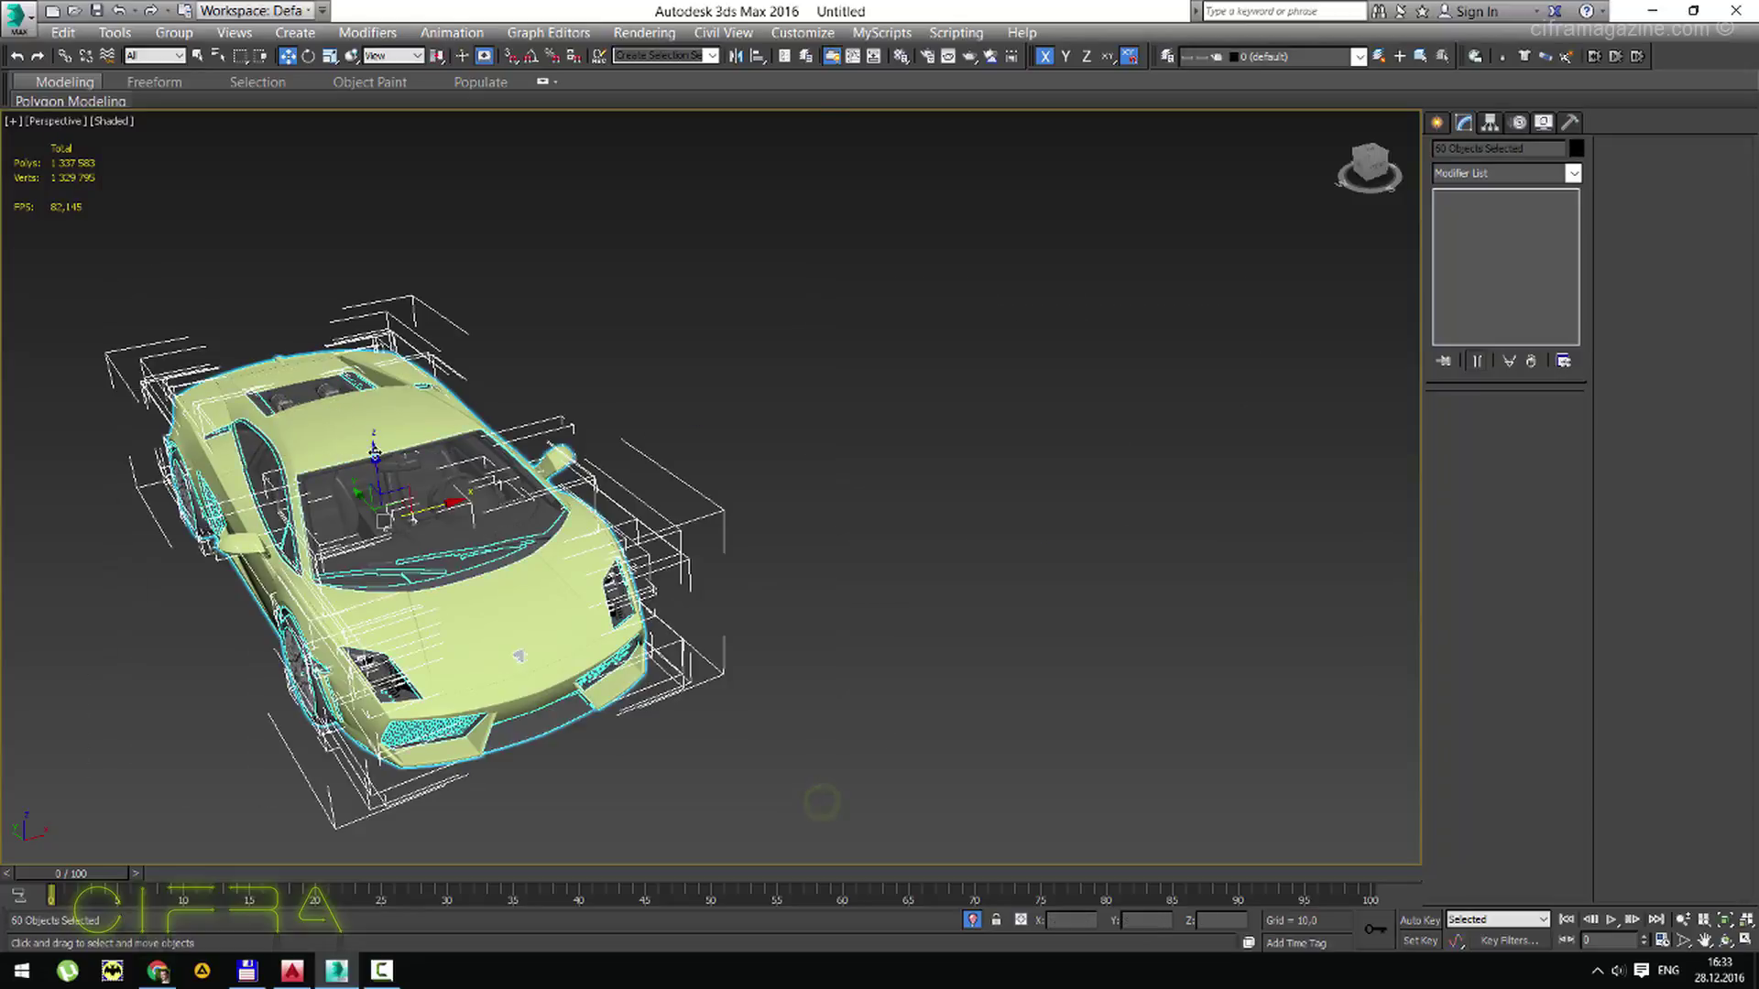
Collapse the car's 60 parts into a single Mesh object with the Collapse utility.
key("z")
left_click(1568, 123)
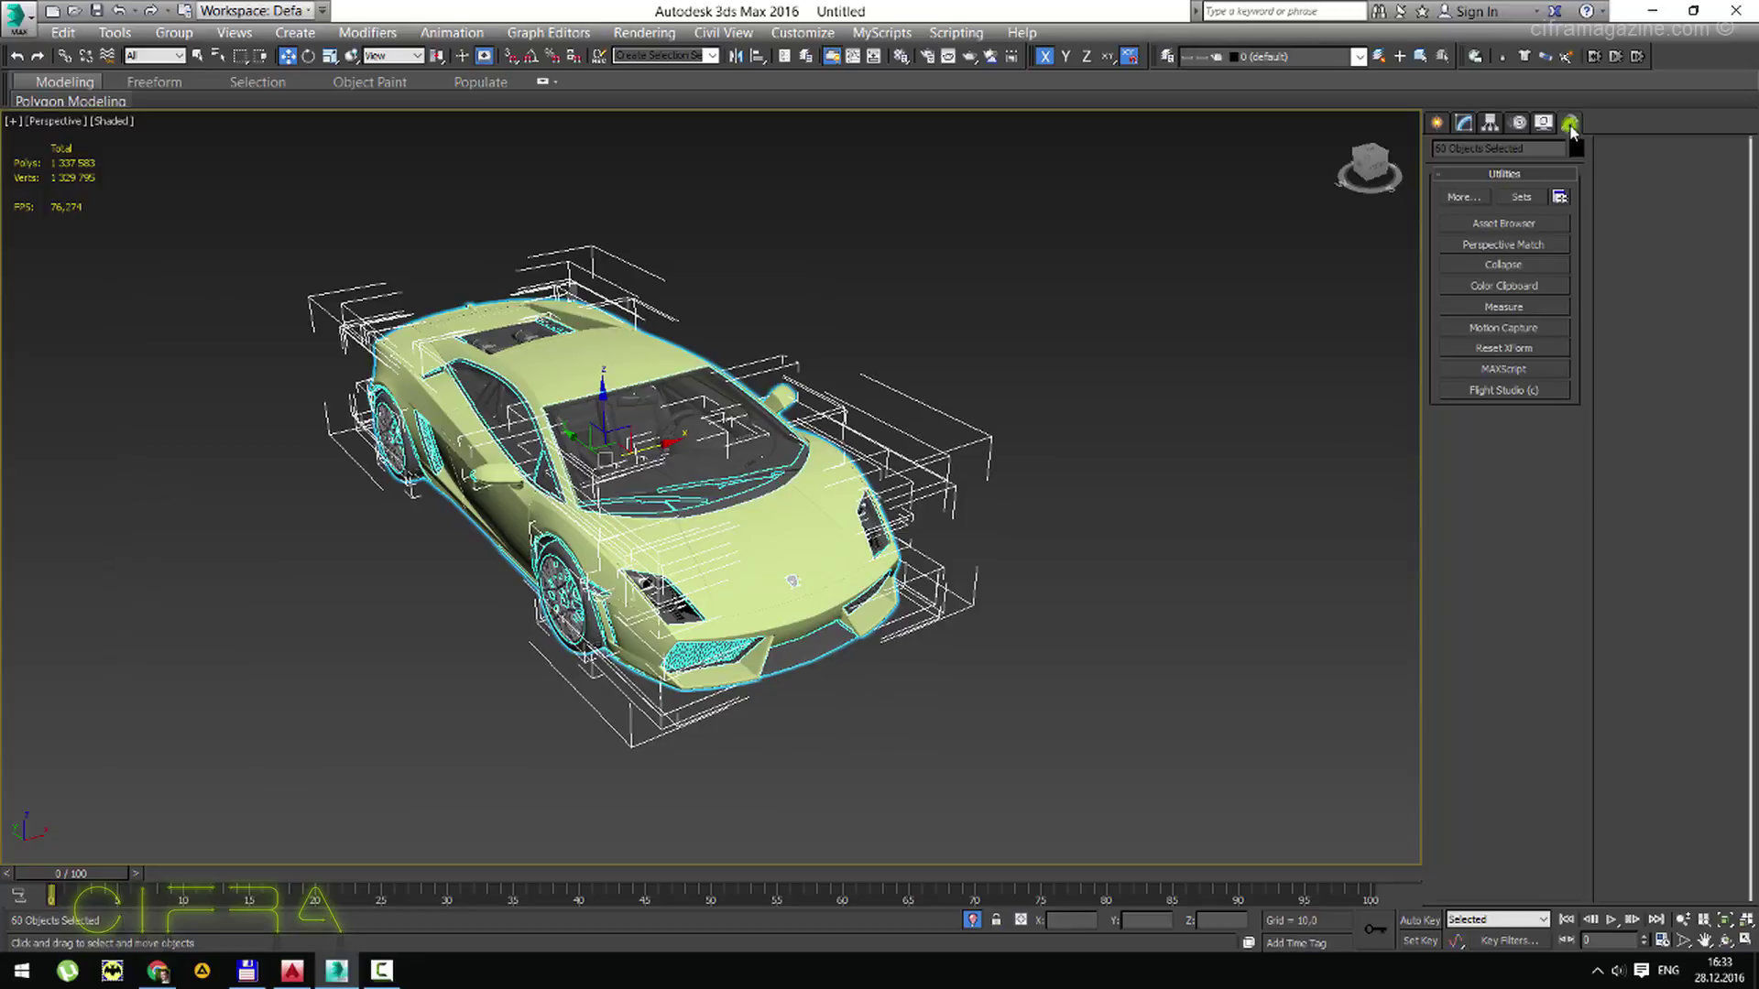
left_click(1503, 267)
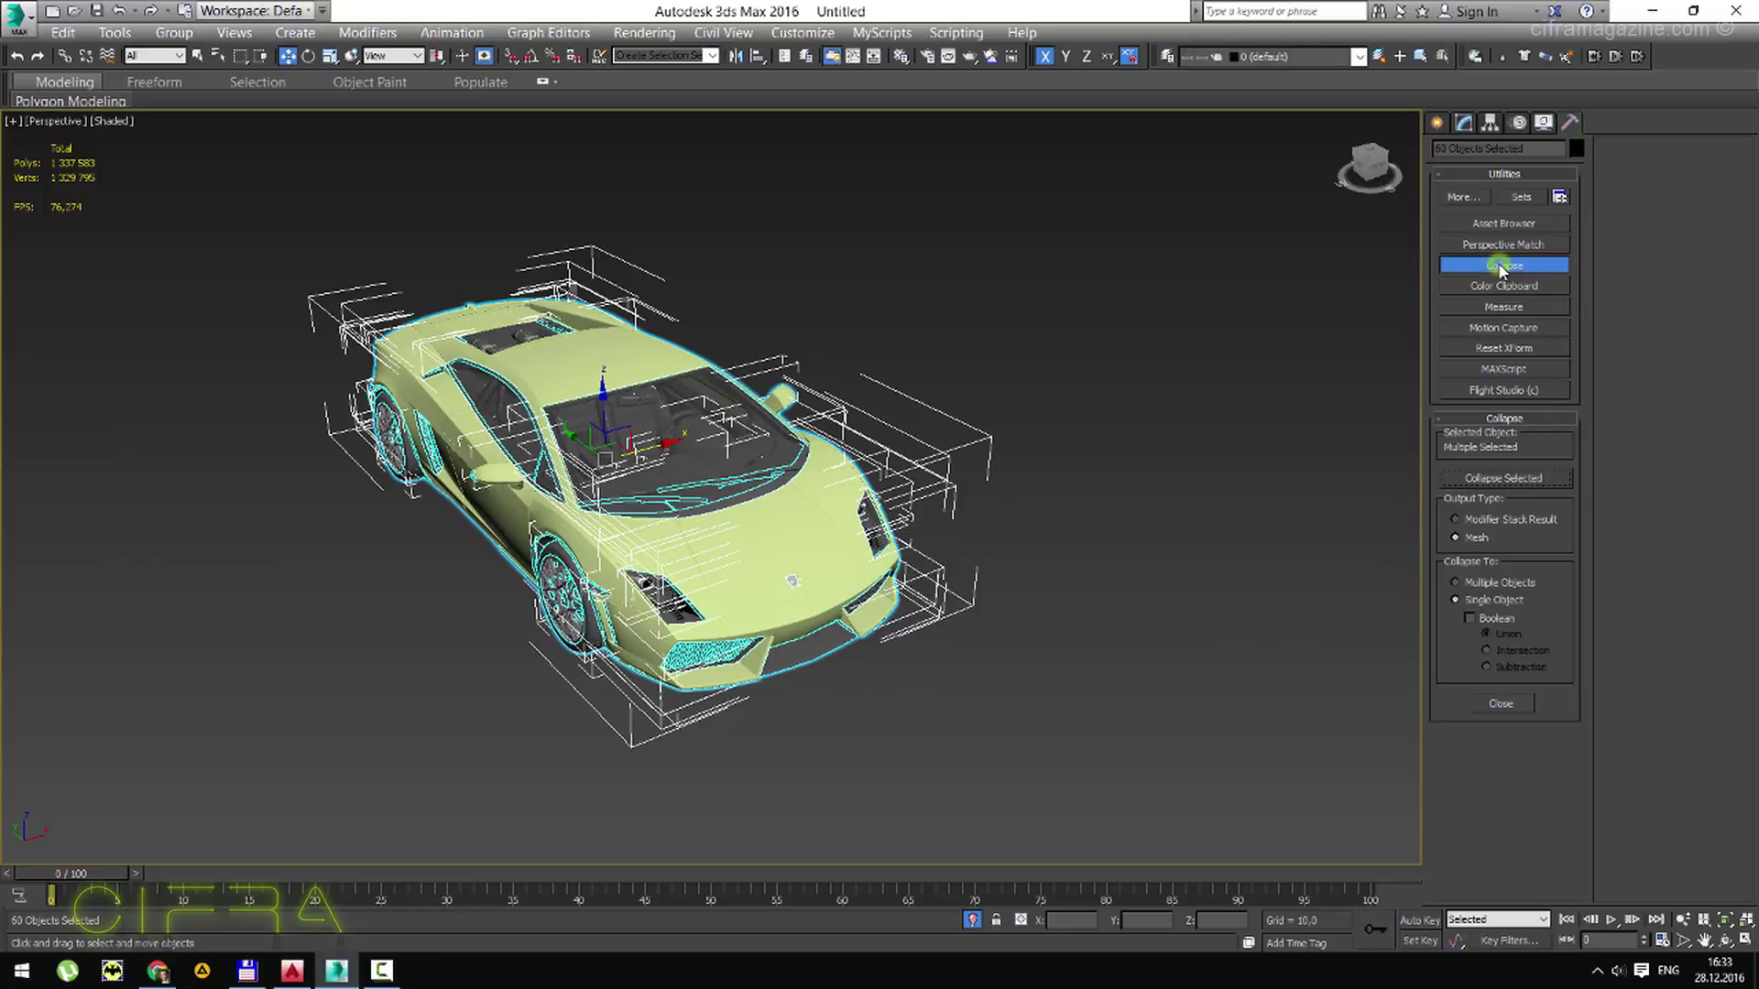
left_click(1527, 480)
left_click(1119, 548)
left_click(607, 364)
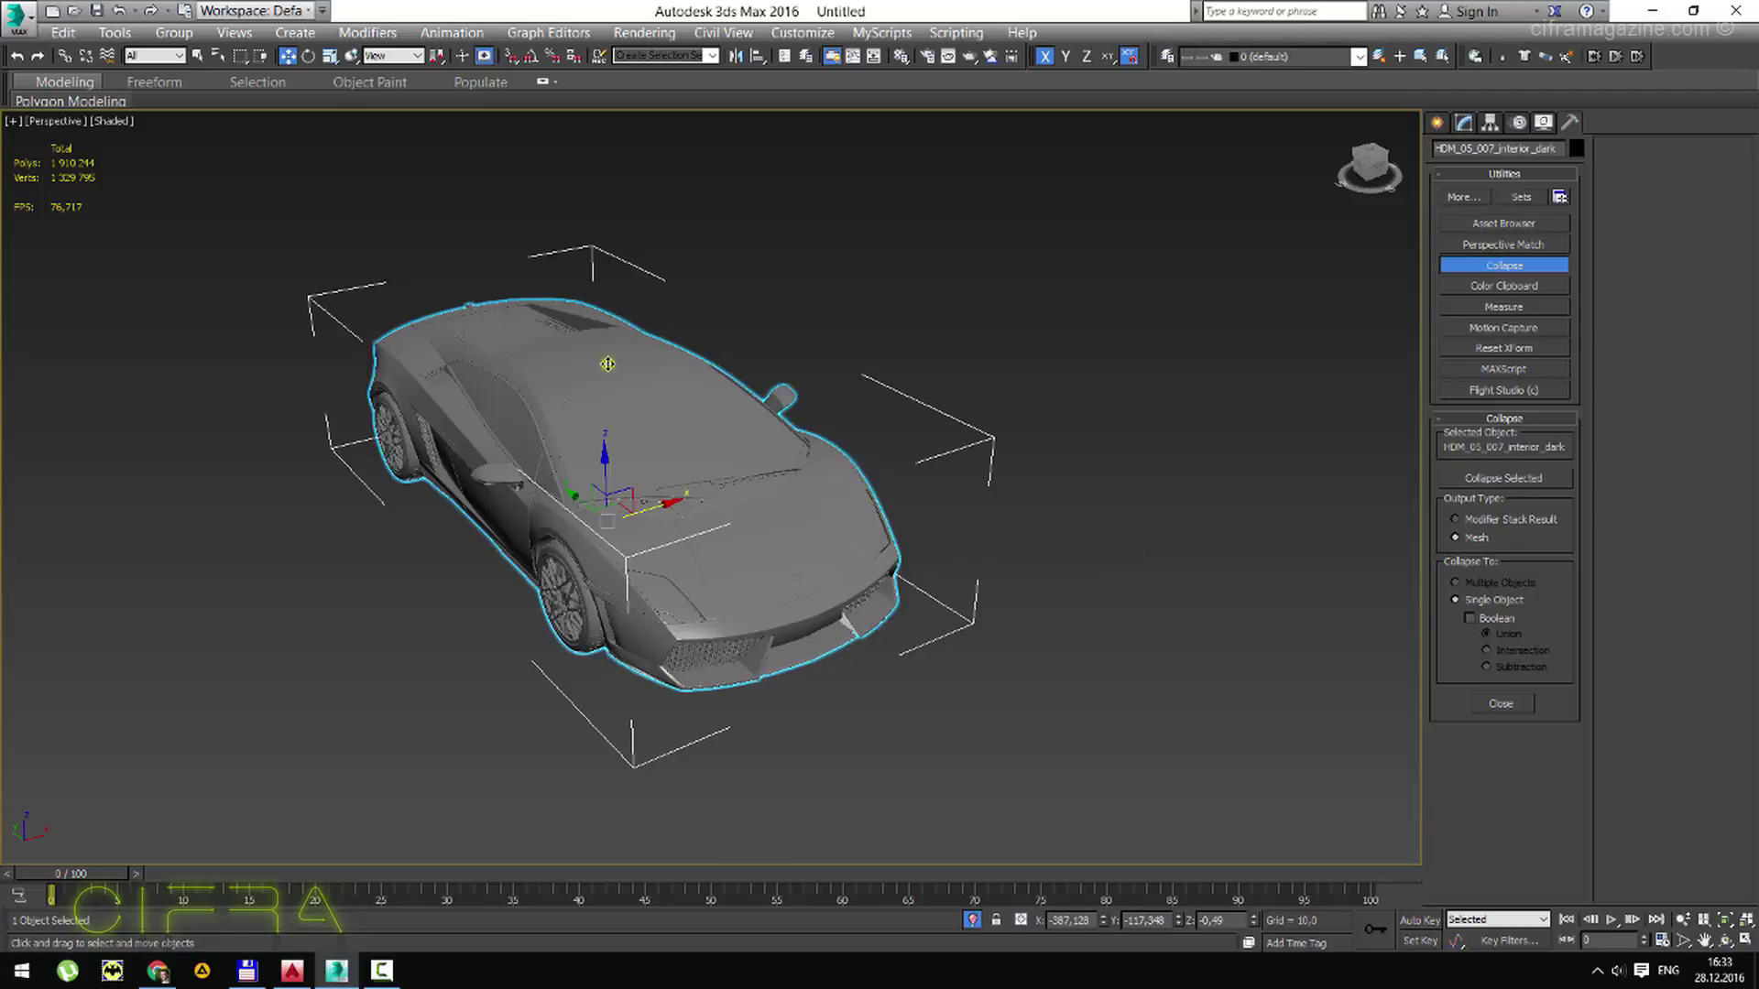
left_click(1463, 122)
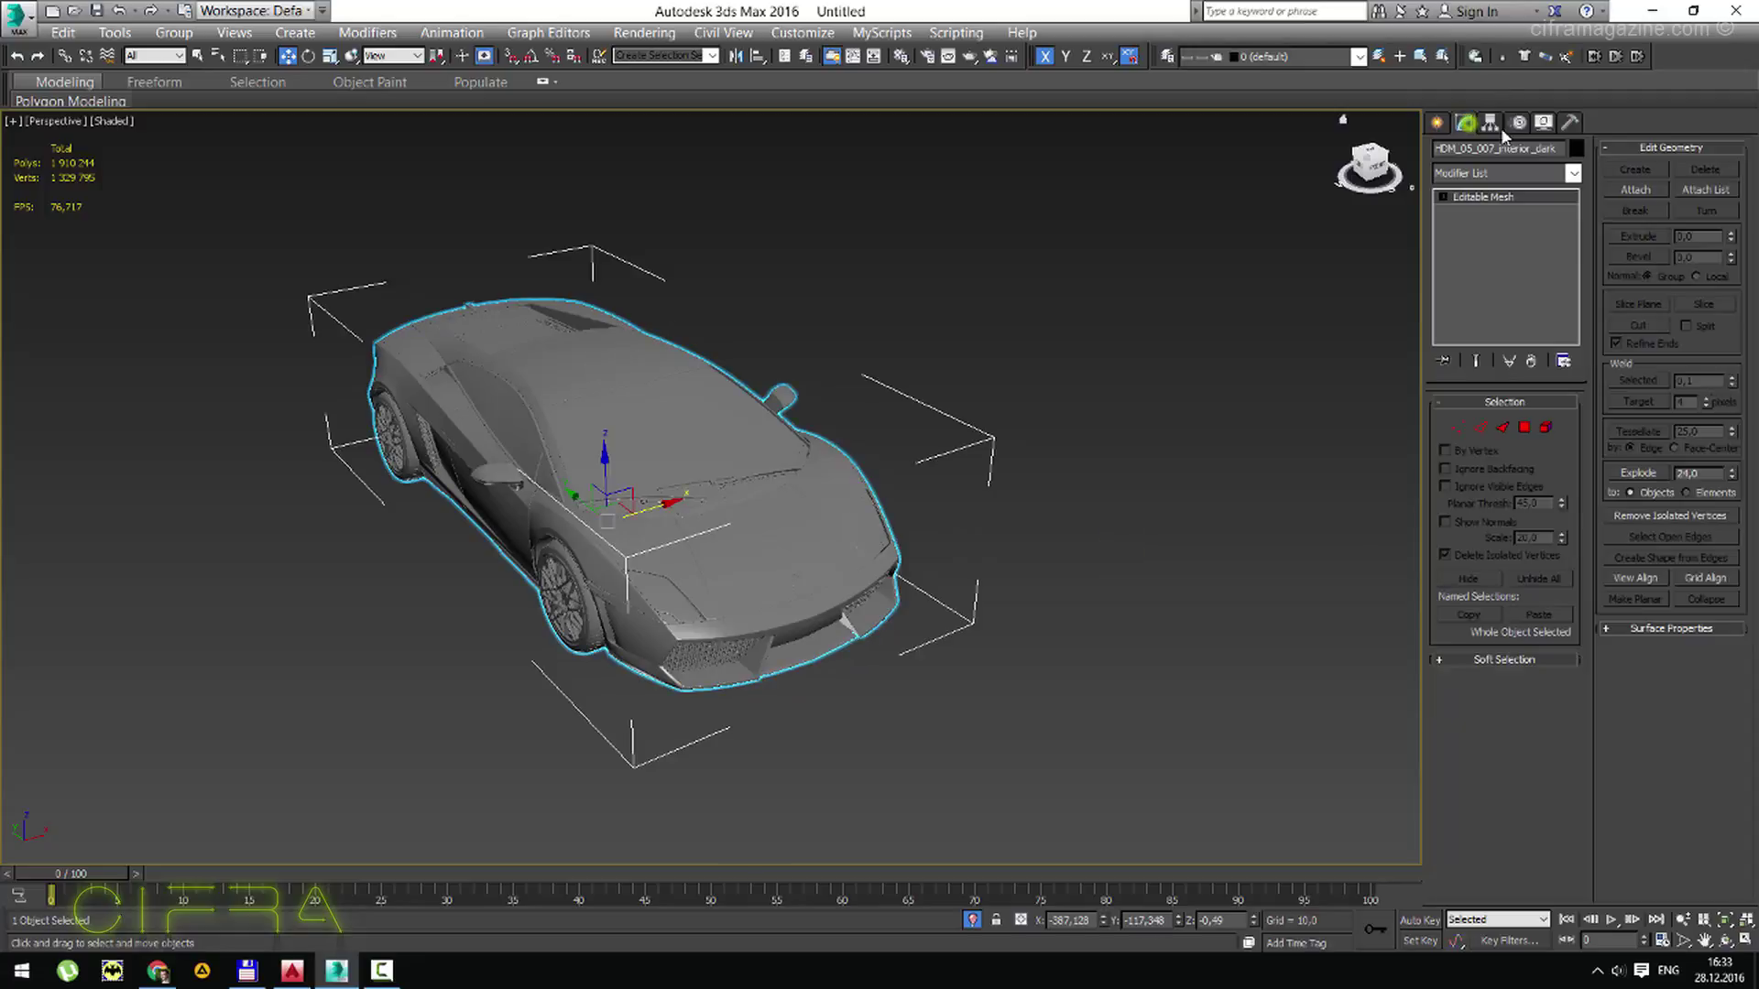
Convert the Lamborghini to editable poly and eyedrop its material into an empty sample slot.
right_click(1508, 203)
left_click(1594, 351)
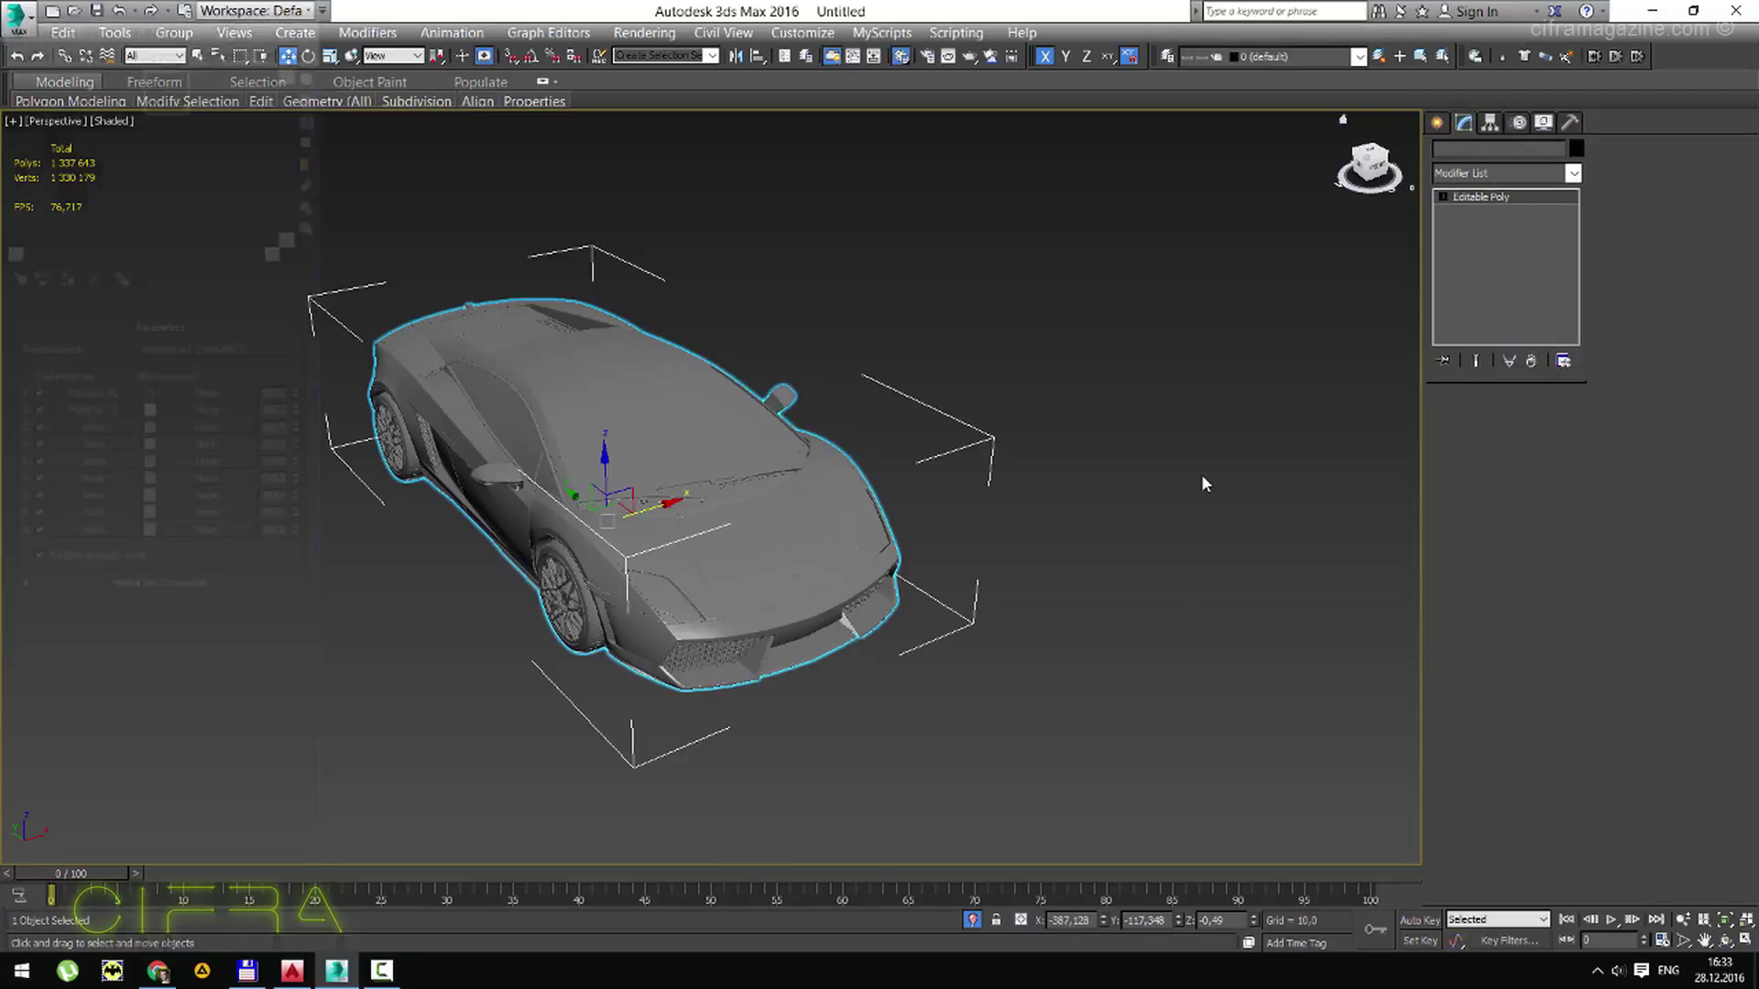
left_click(213, 78)
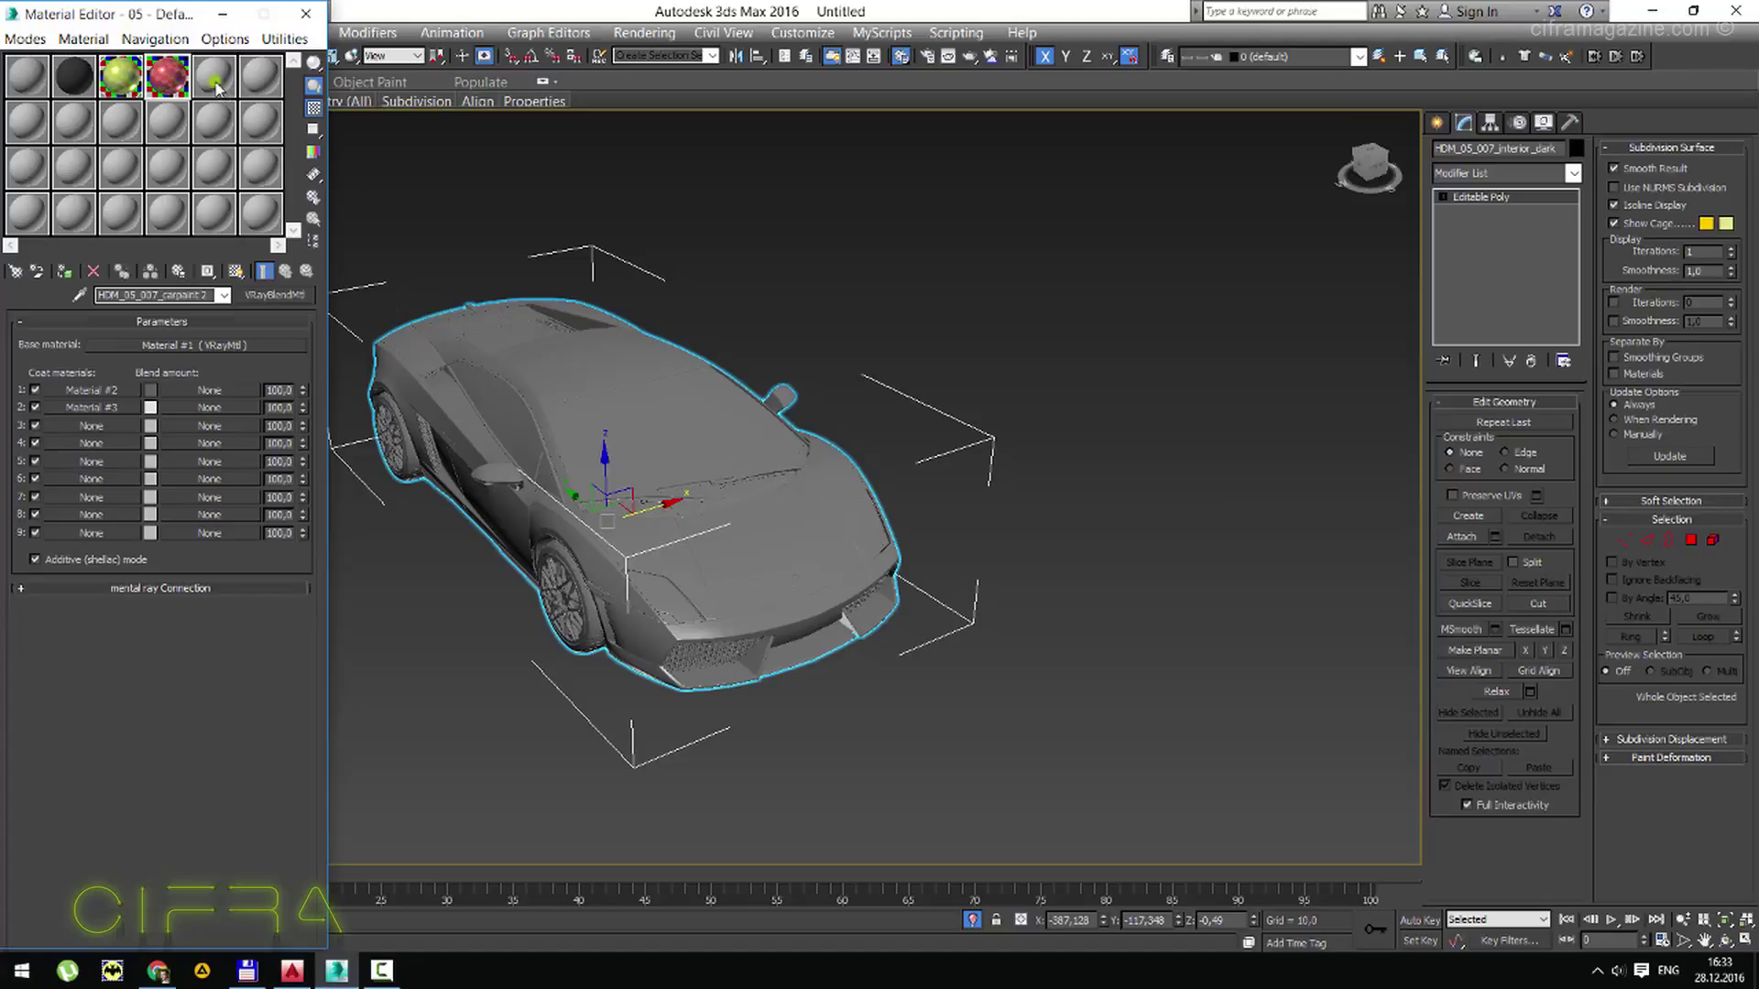
left_click(79, 295)
left_click(547, 409)
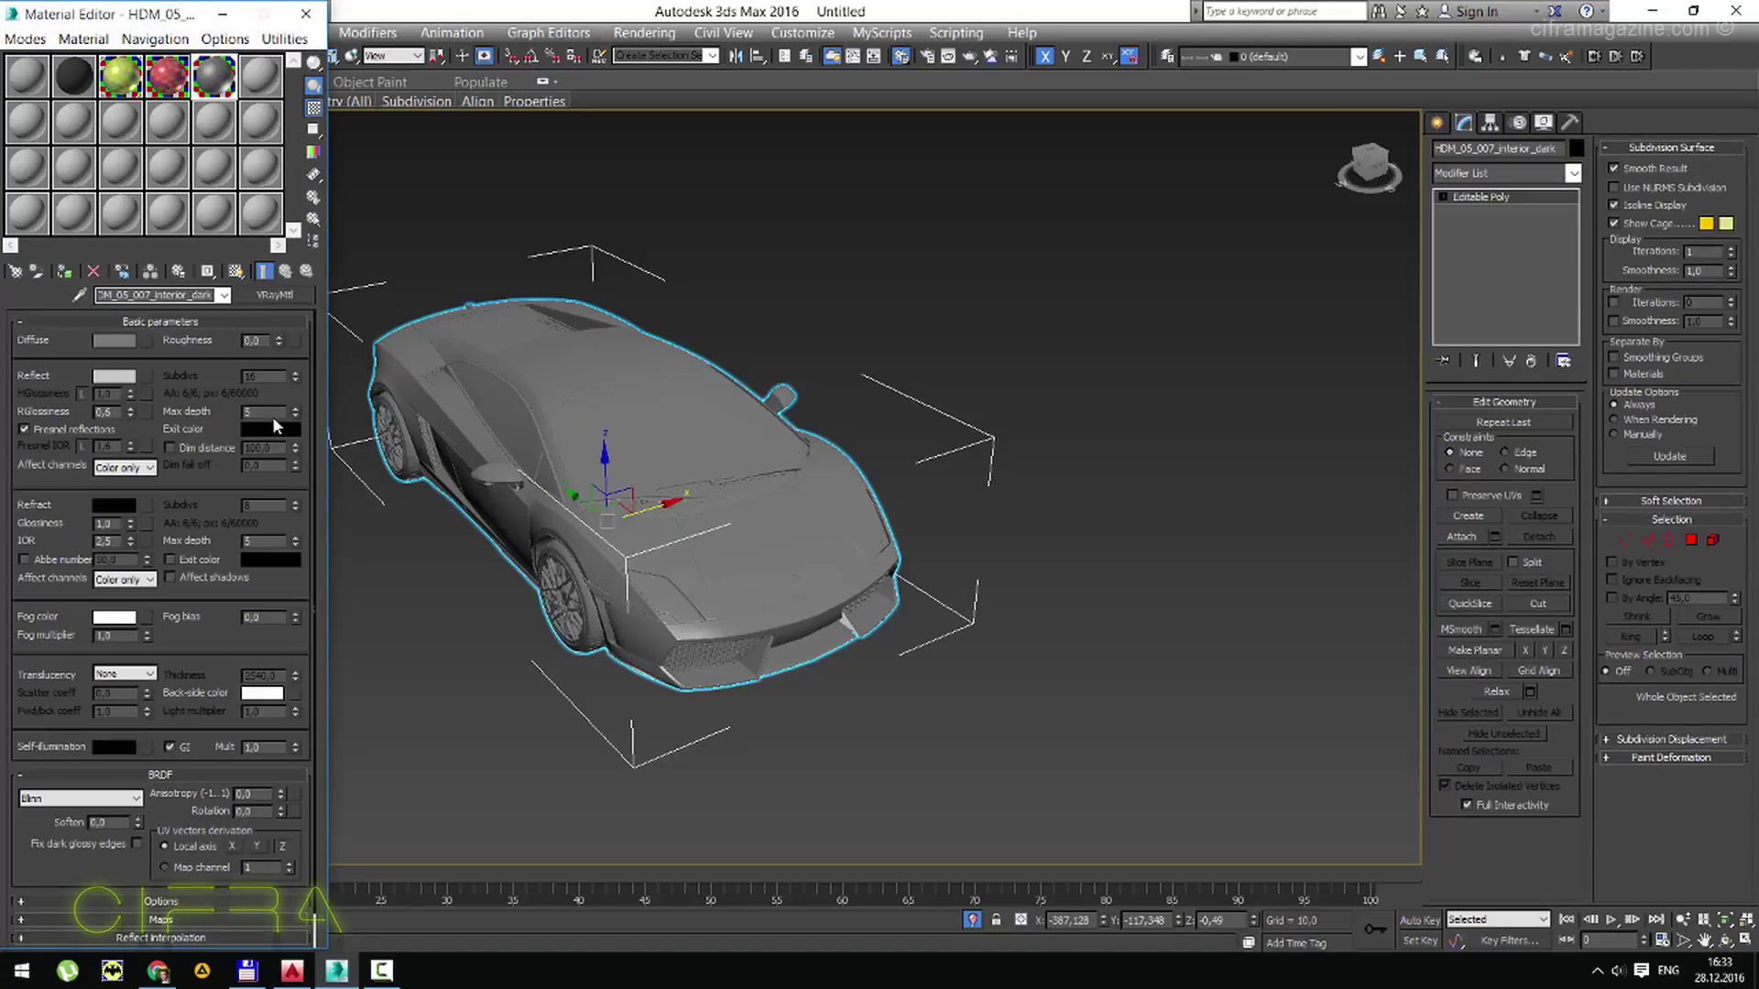
View the interior material magnified, then close the preview and the Material Editor.
double_click(223, 85)
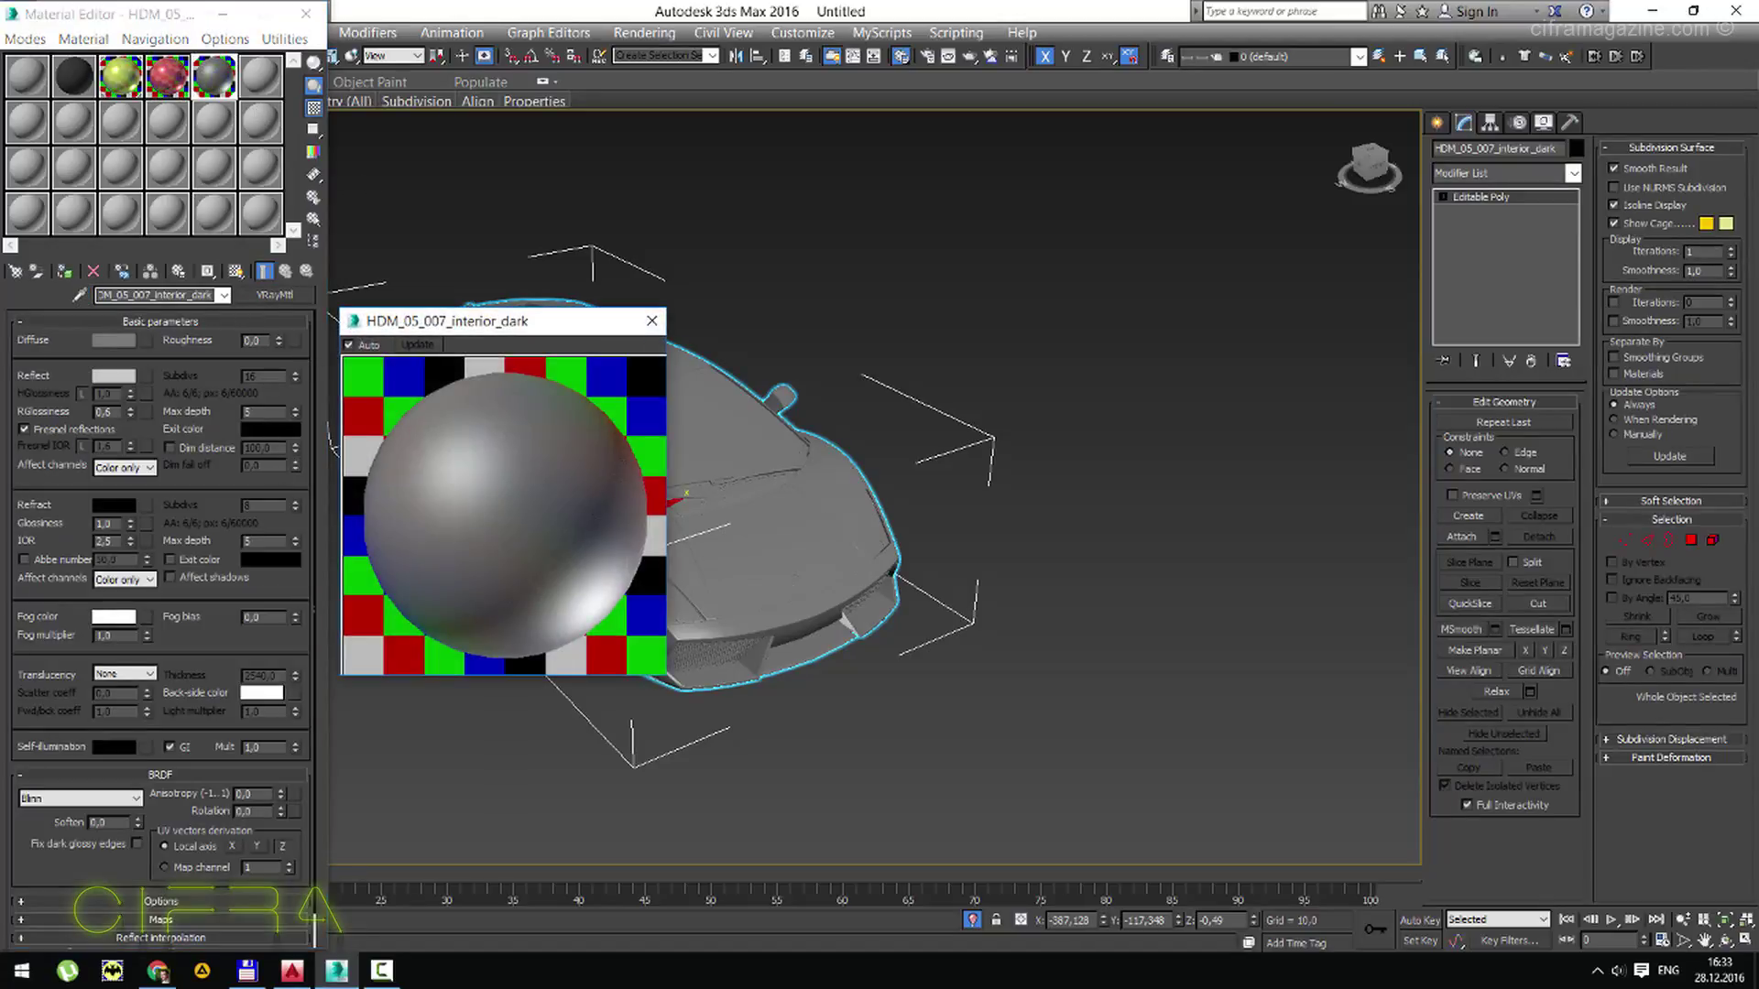
left_click(651, 320)
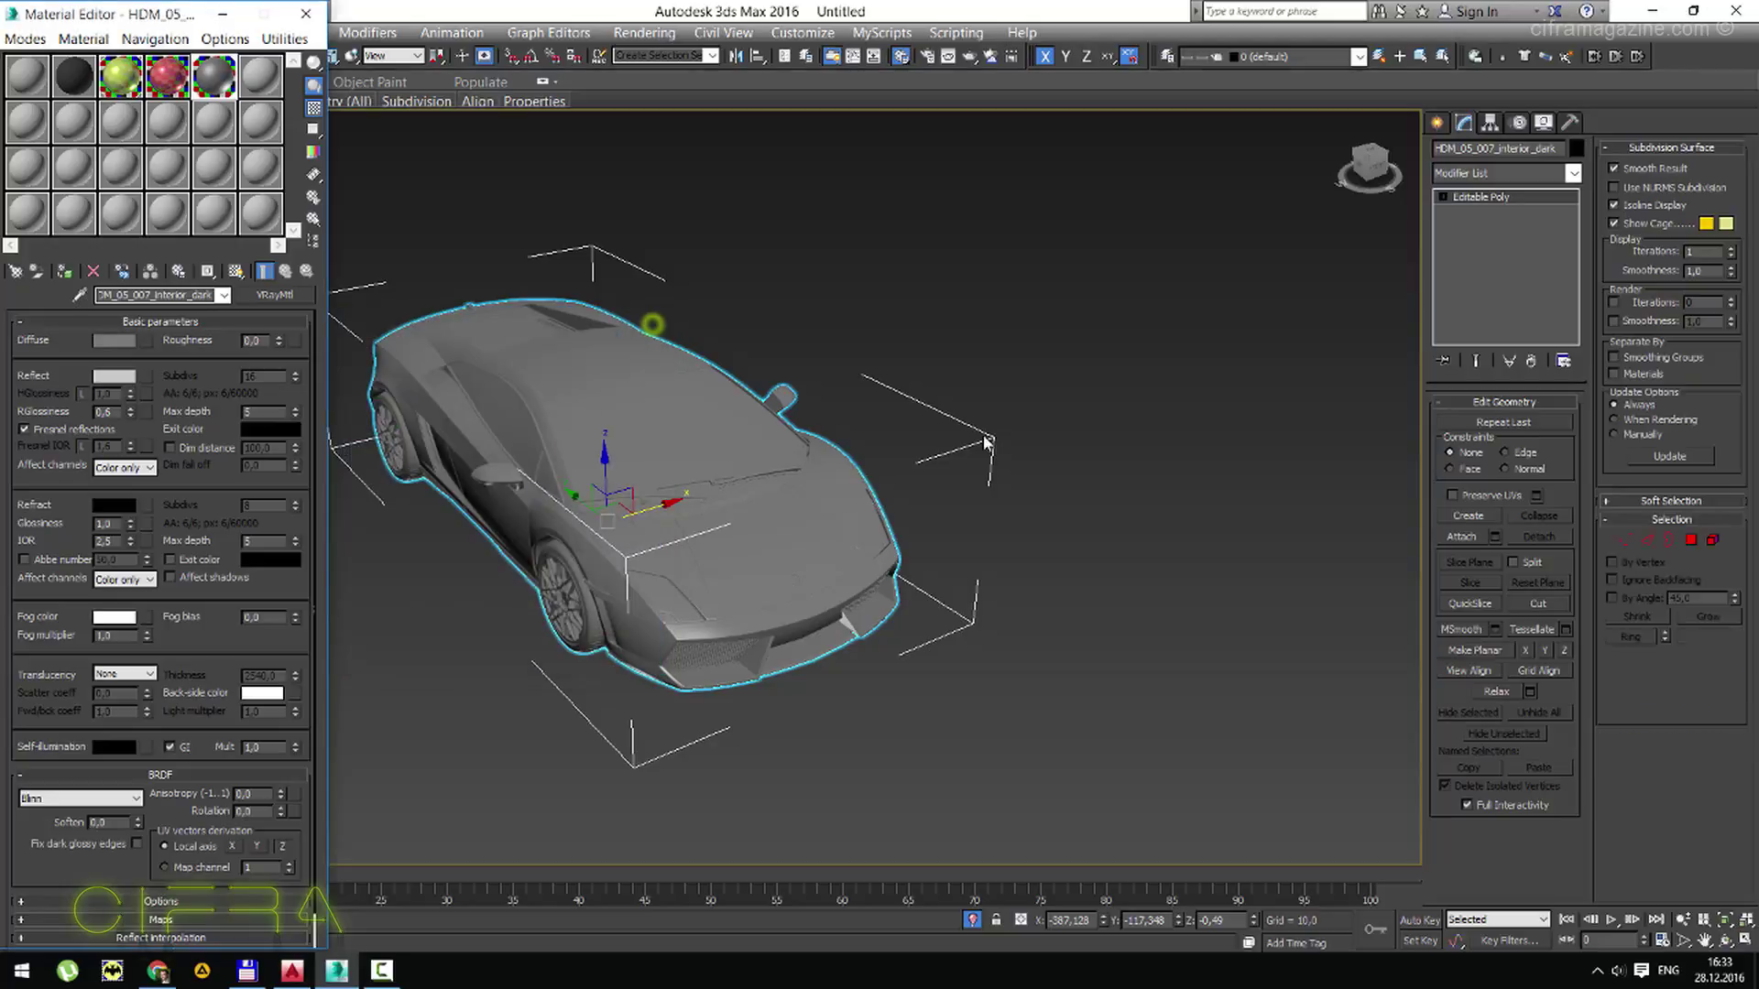
left_click(306, 13)
Clear the selection and undo back to the Lamborghini's 60 separate parts.
left_click(1120, 469)
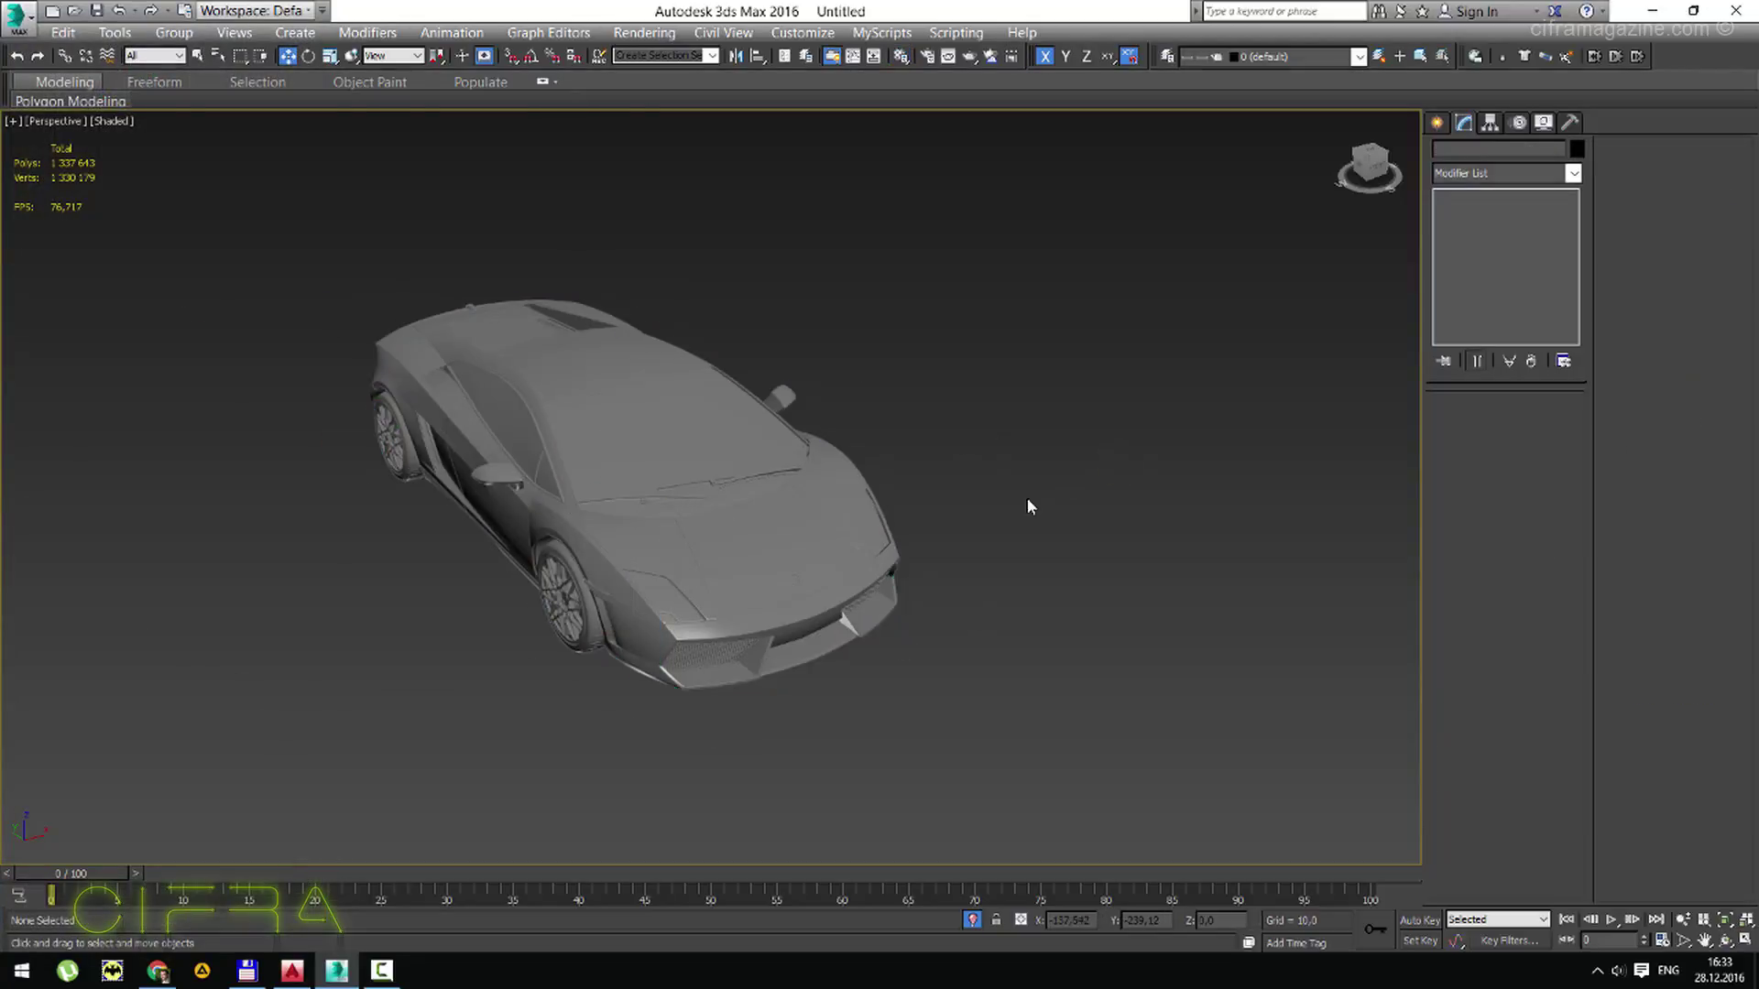
key("ctrl+a")
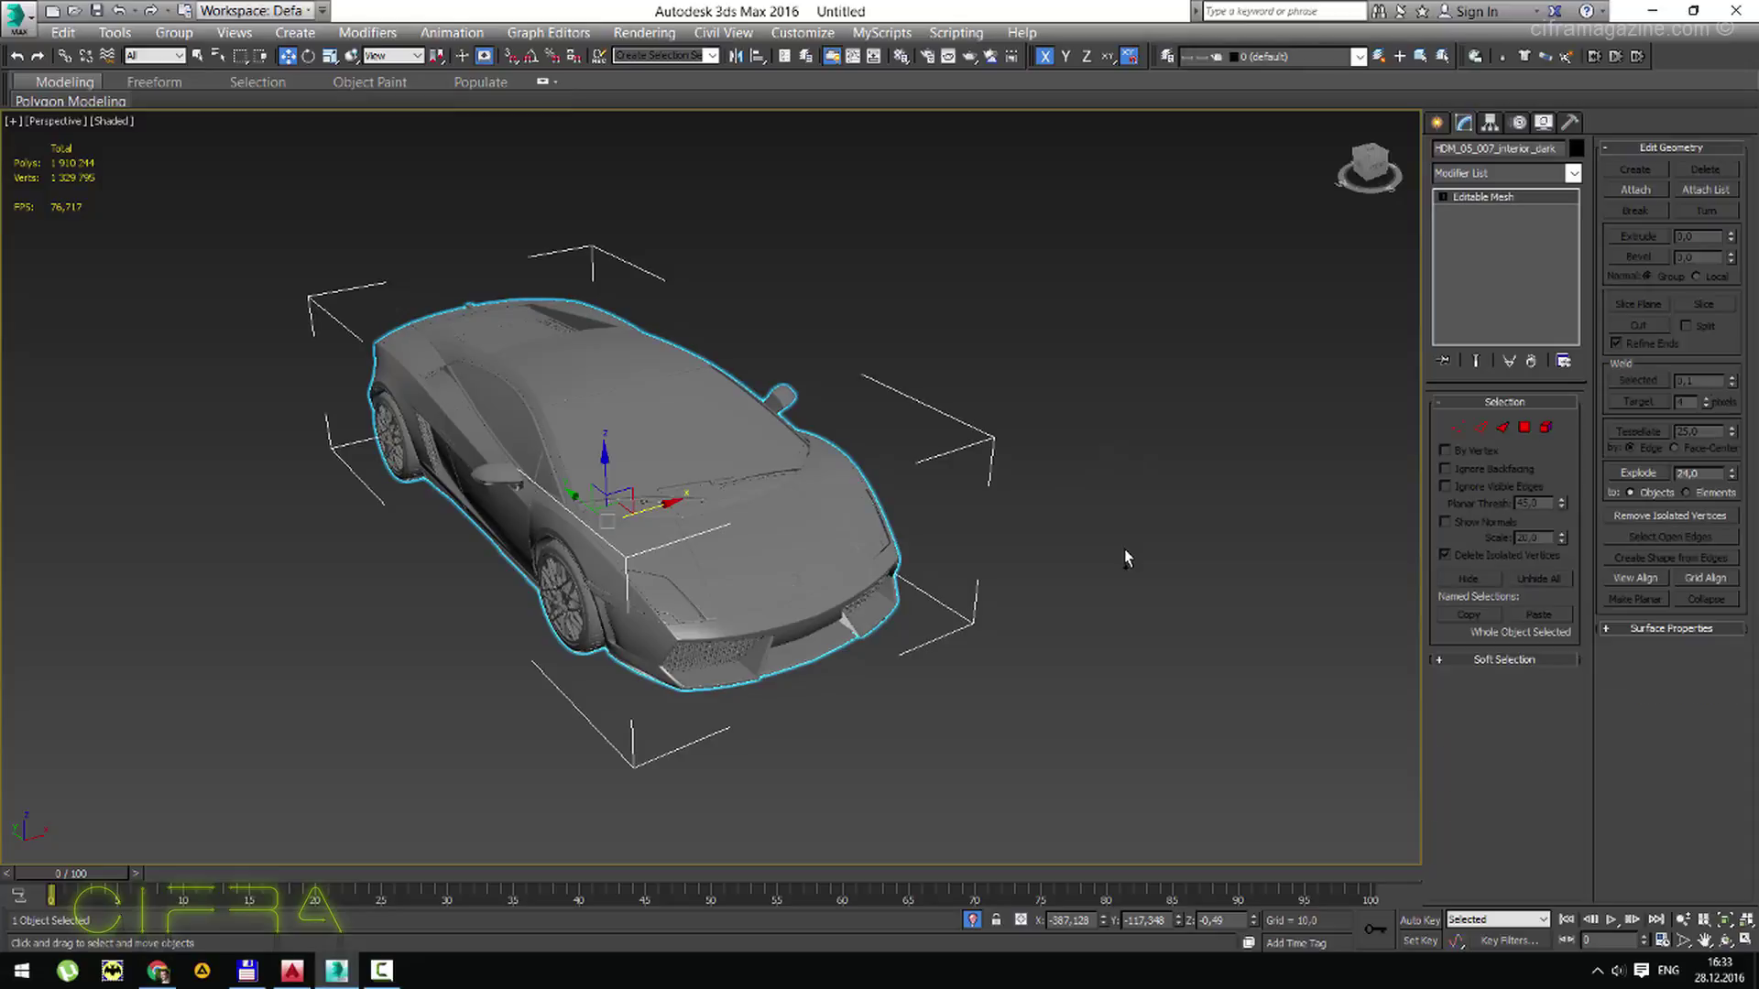
key("ctrl+d")
key("ctrl+a")
key("ctrl+a")
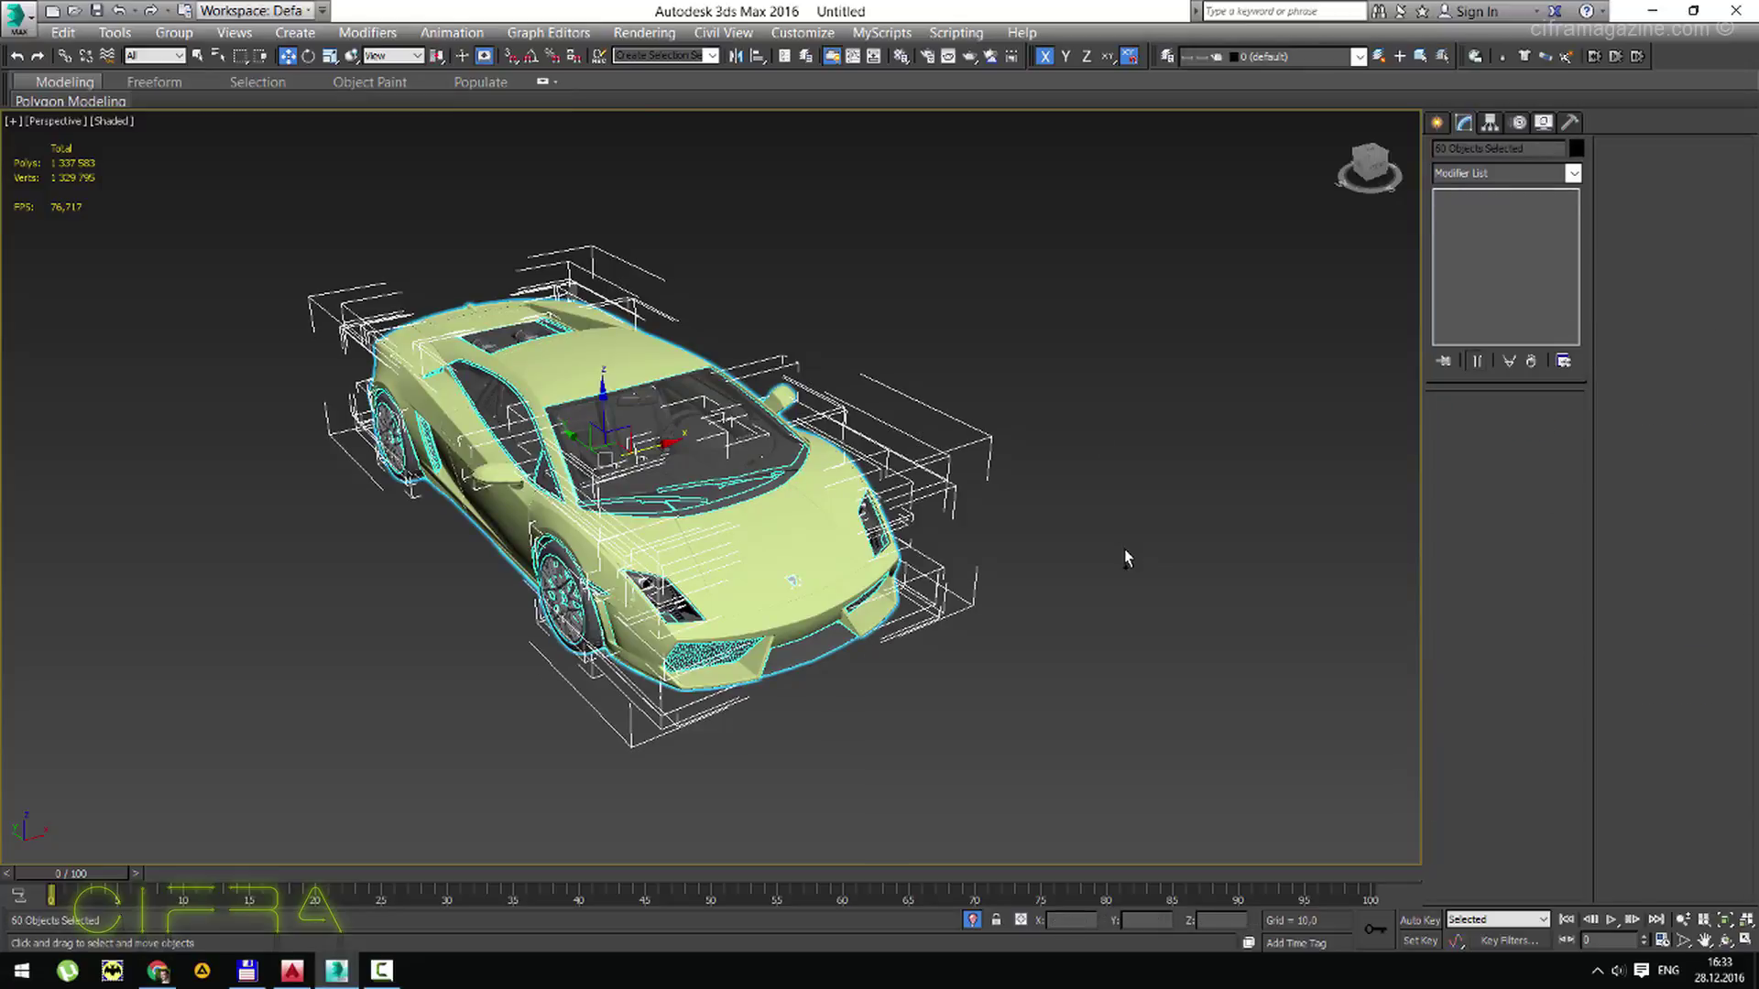
Attach all Lamborghini parts to HDM_05_007_carpaint, matching material IDs to materials.
left_click(1124, 550)
left_click(715, 568)
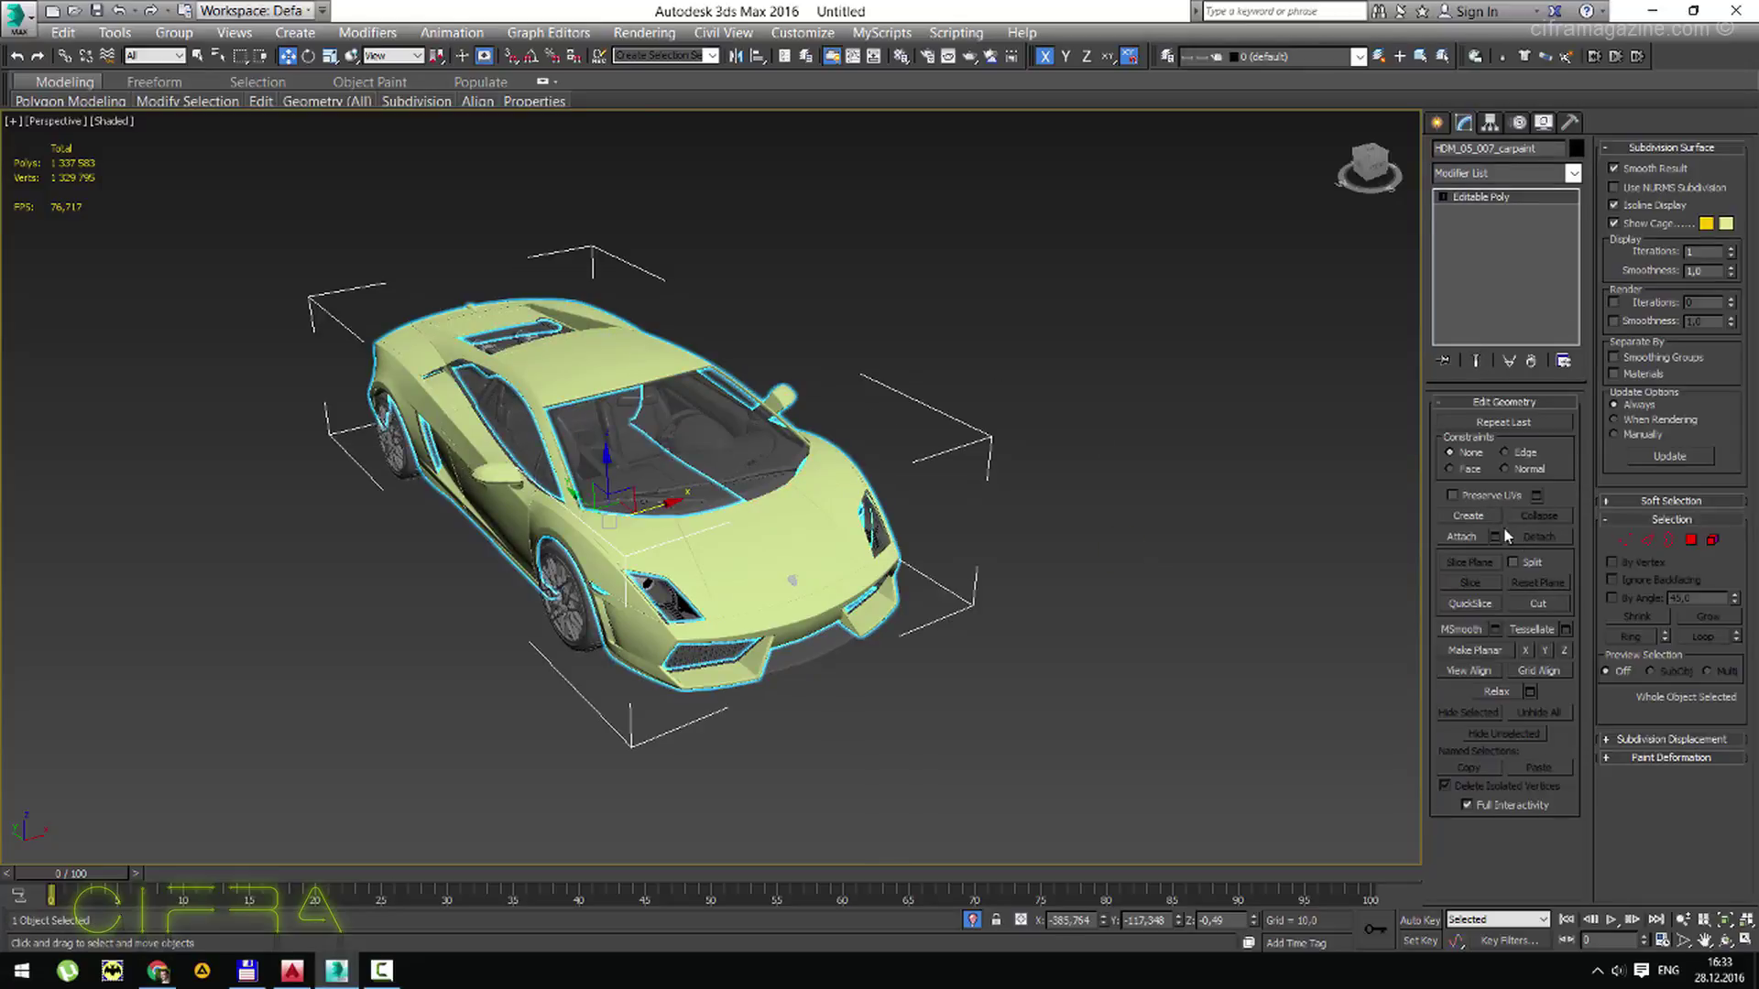
left_click(1495, 538)
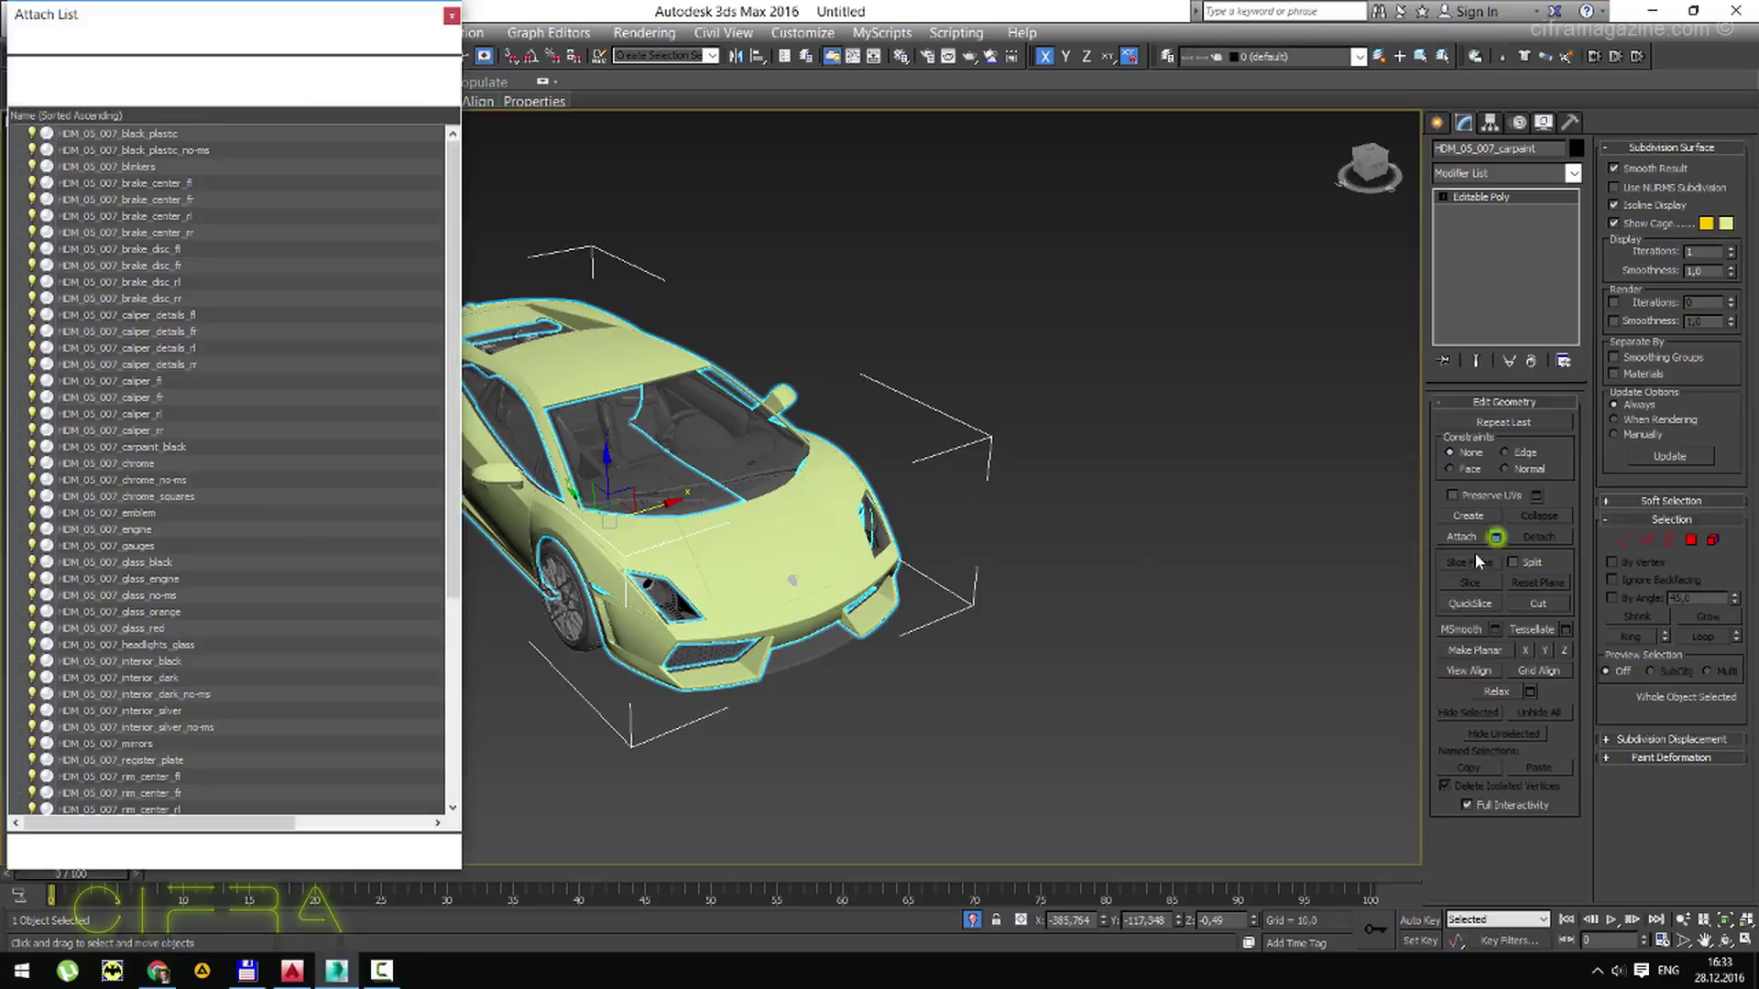
left_click(167, 133)
left_click(282, 468)
key("ctrl+a")
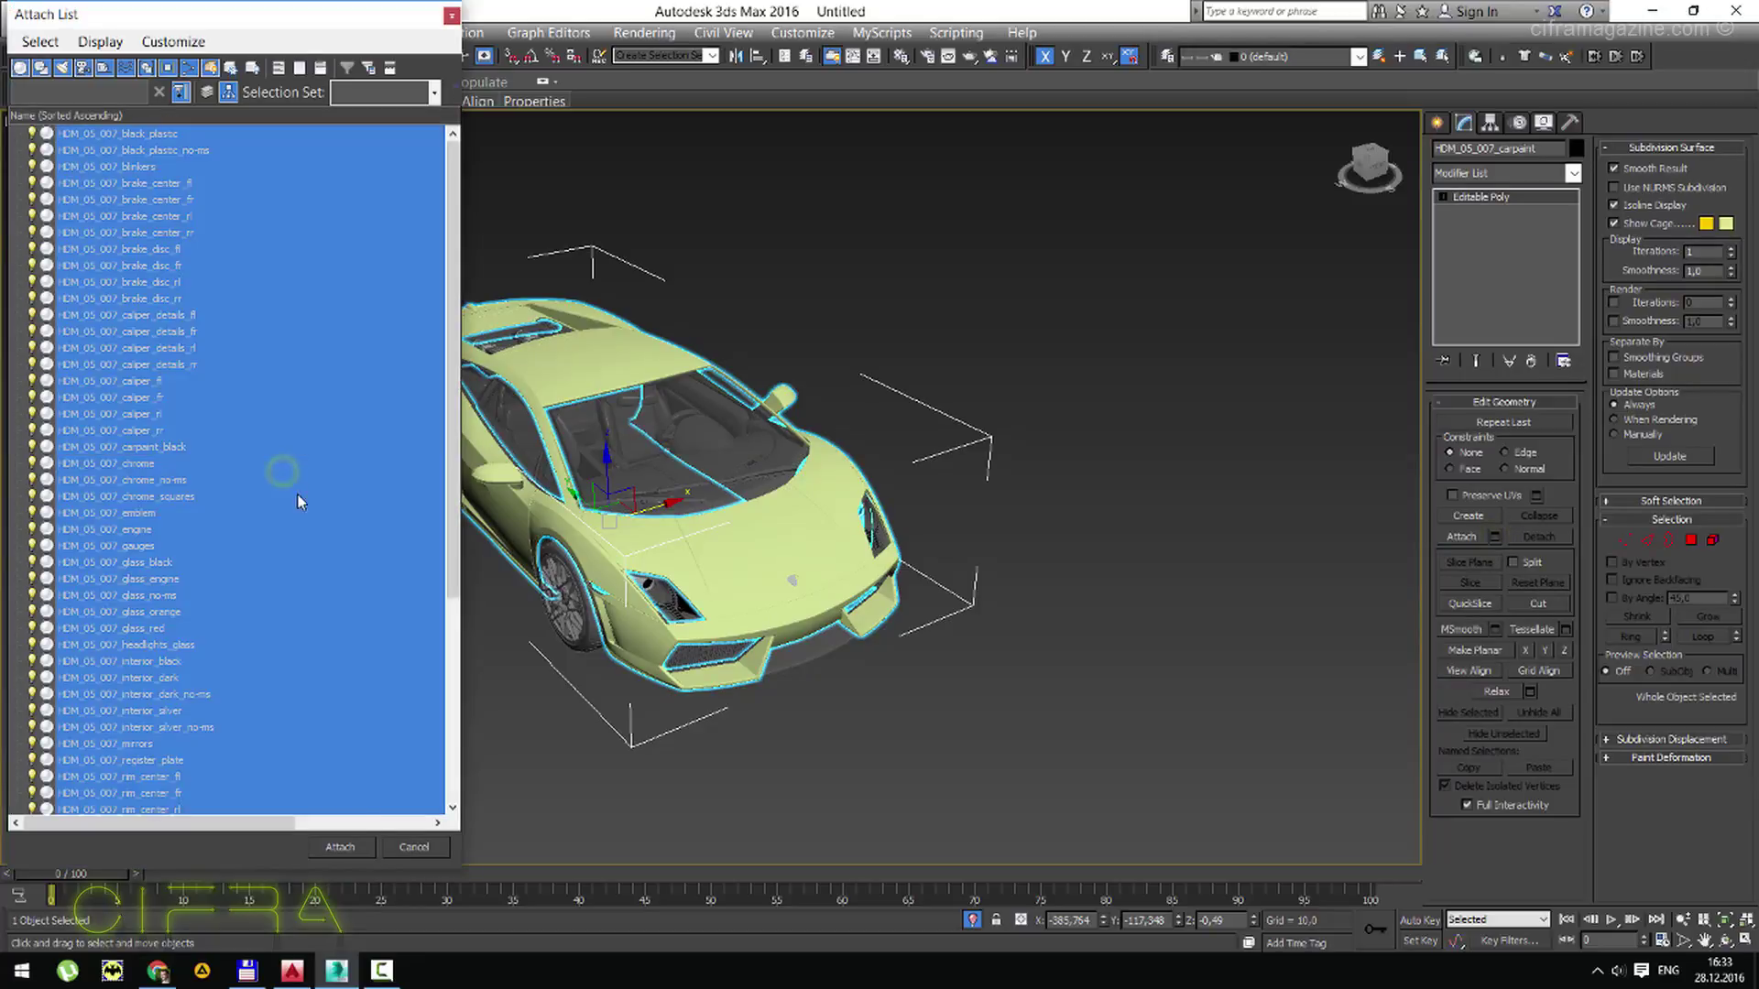
left_click(340, 845)
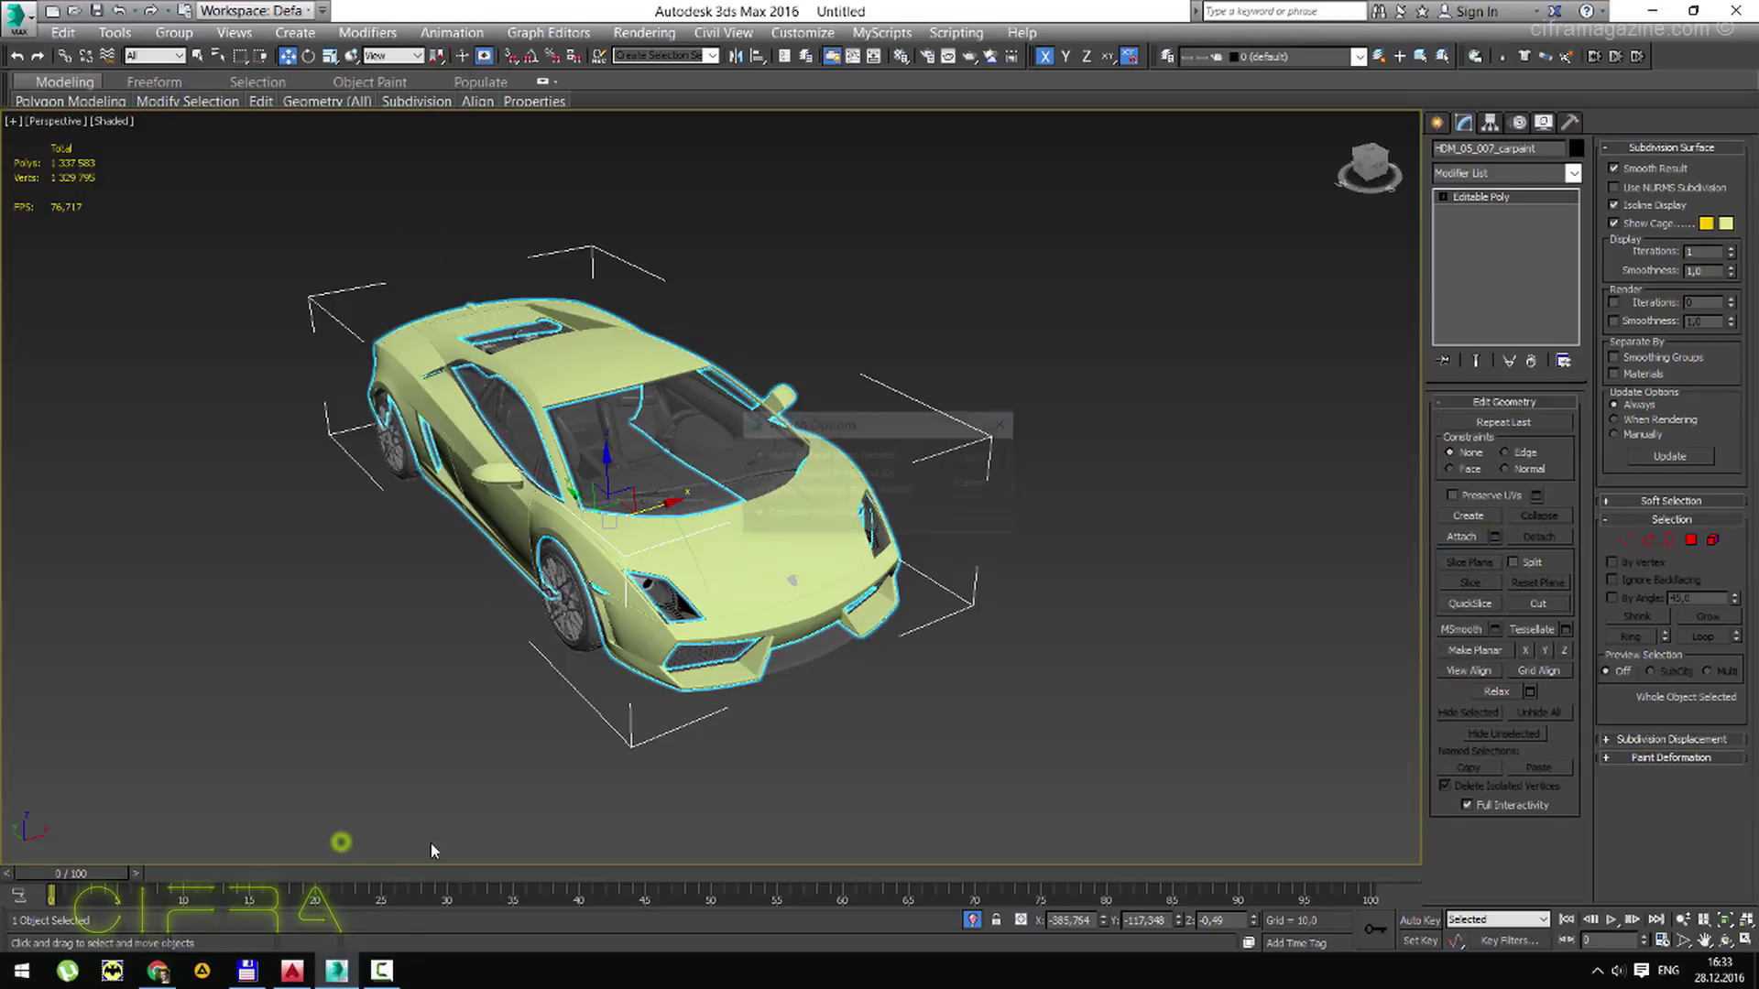
left_click(976, 459)
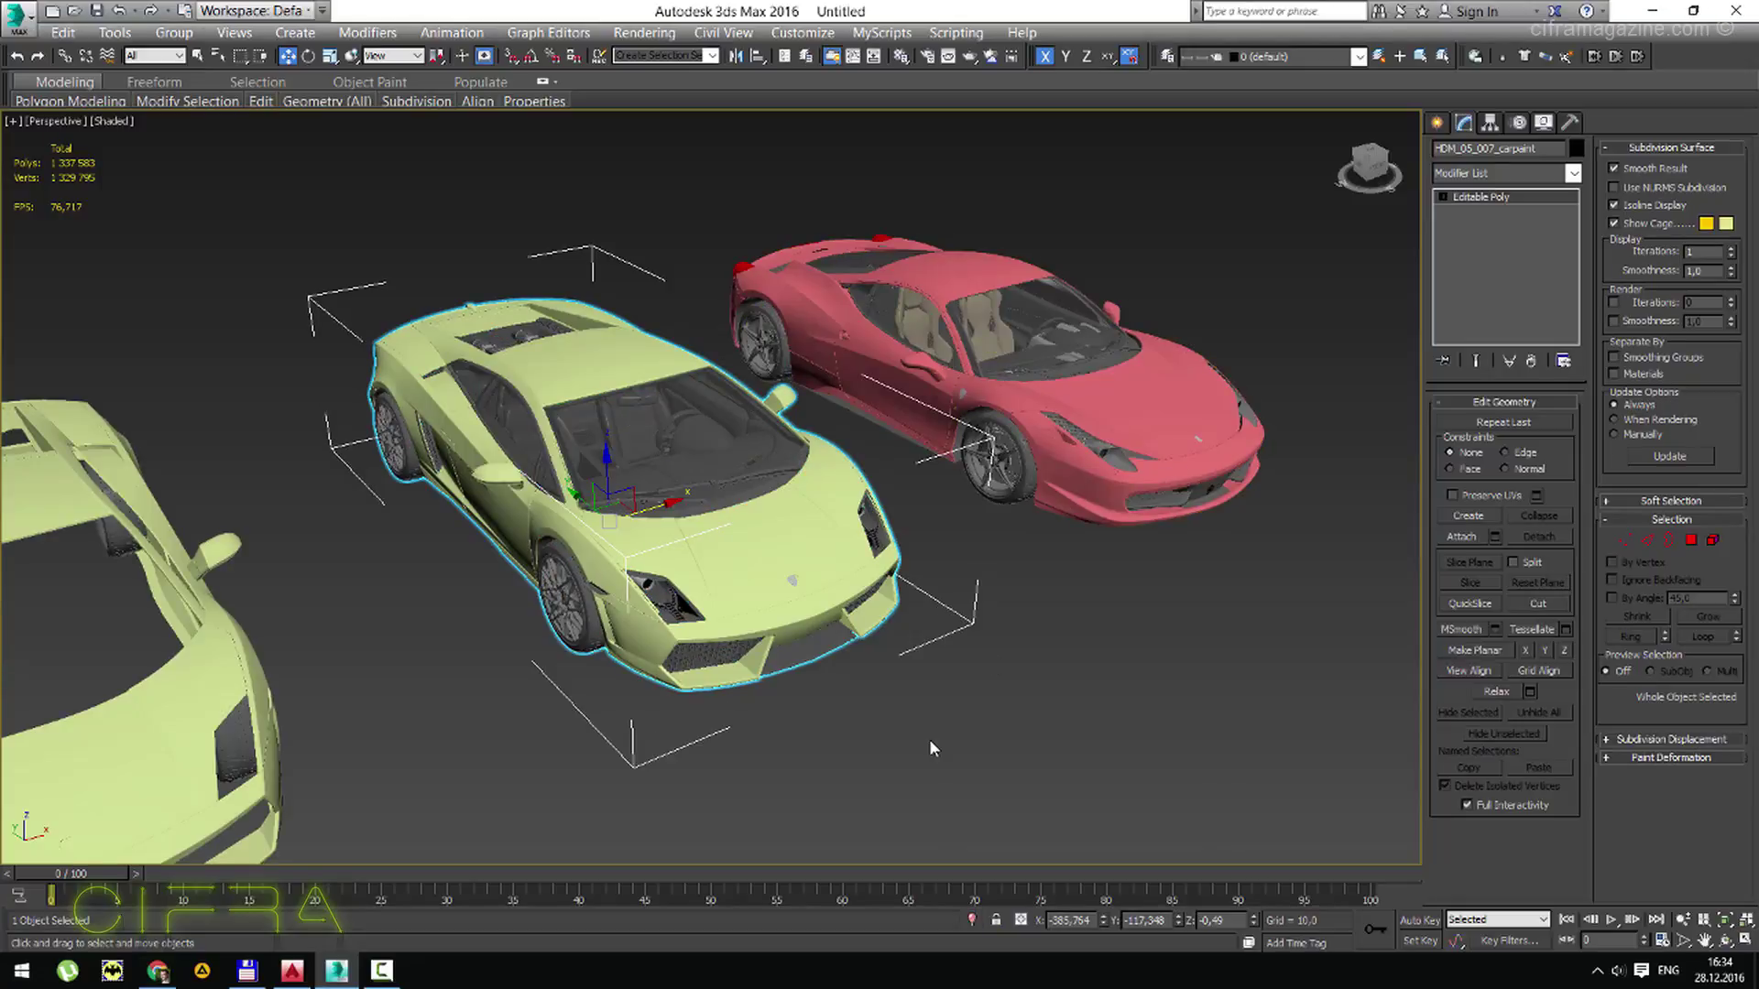
Reselect the merged Lamborghini and isolate it in the view.
left_click(929, 737)
left_click(736, 578)
key("alt+q")
Eyedrop the merged Lamborghini's Material #493 and scroll through its 17 Multi/Sub-Object slots.
scroll(1017, 356, "down", 3)
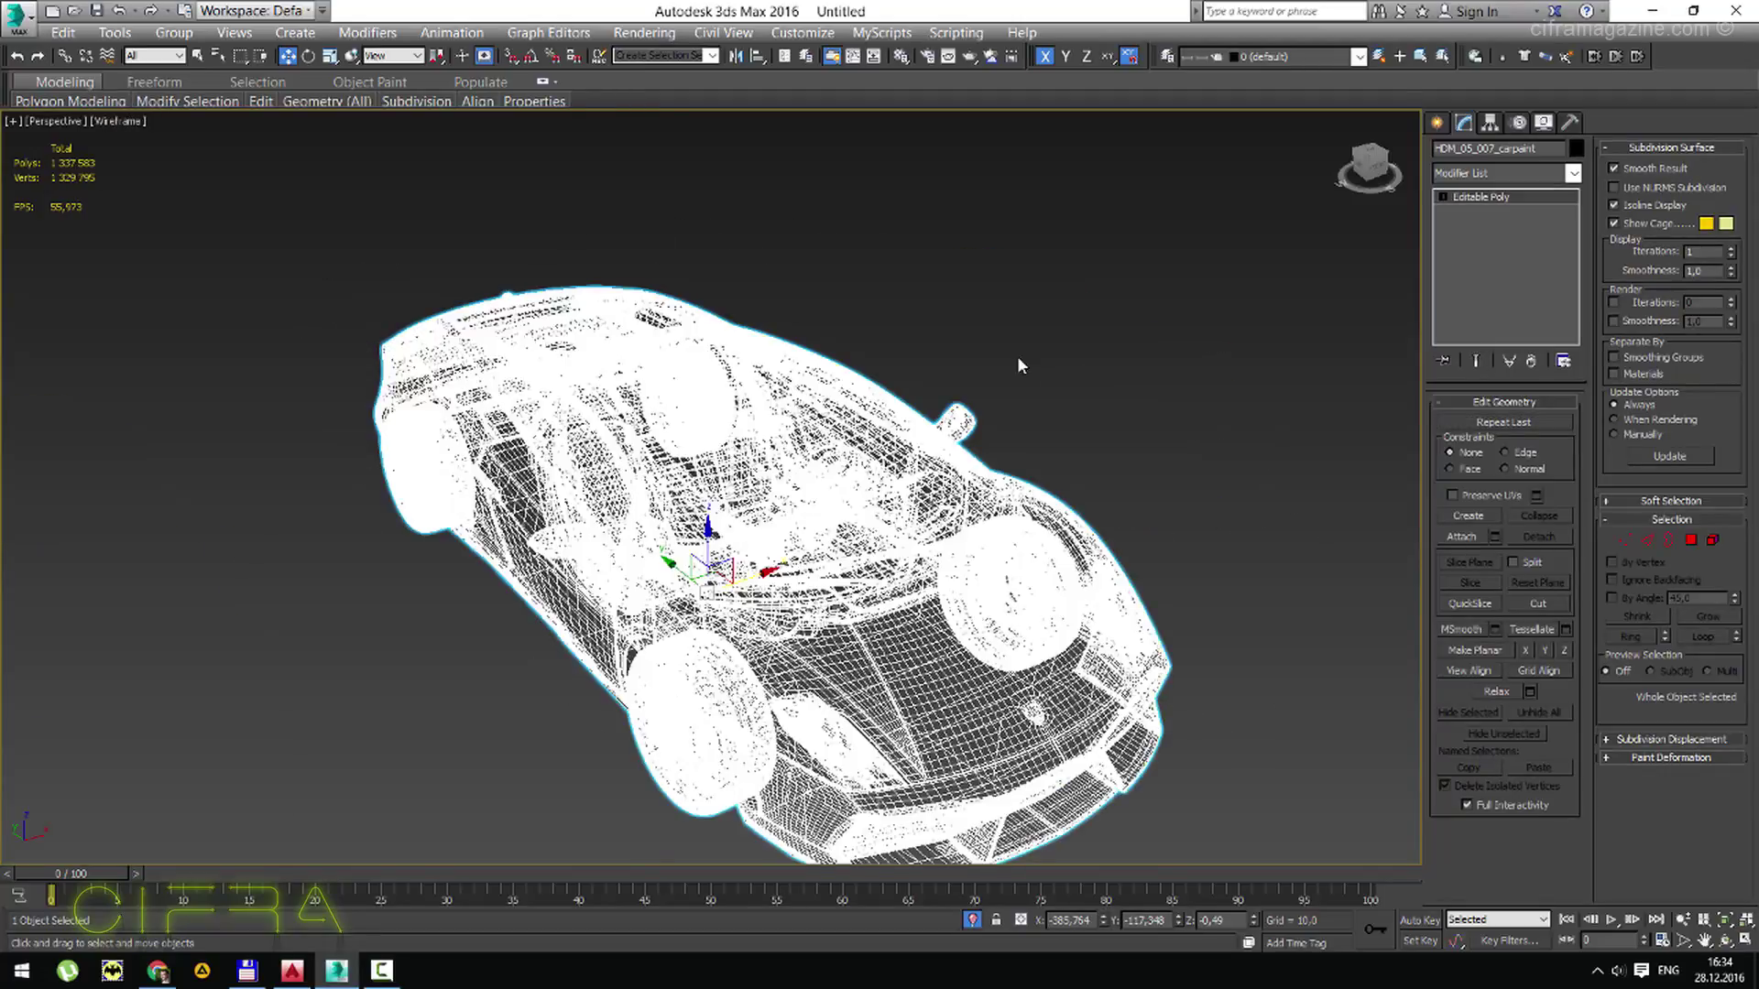
scroll(995, 360, "down", 3)
left_click(900, 56)
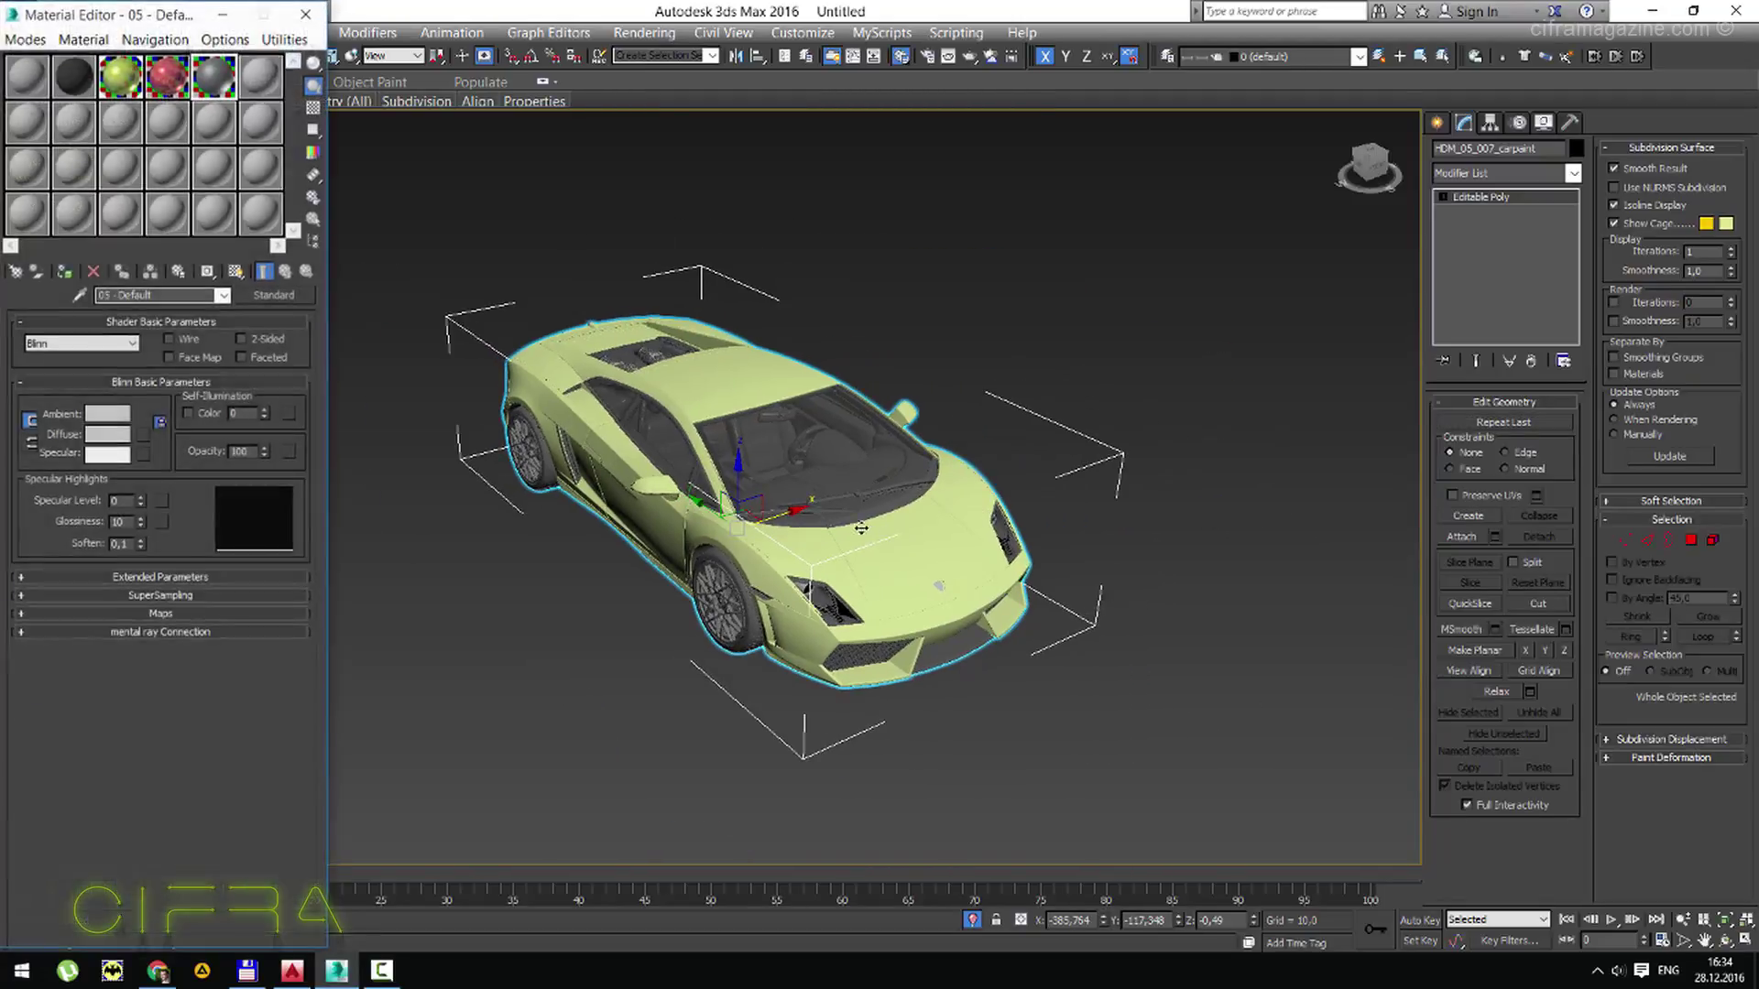
left_click(79, 295)
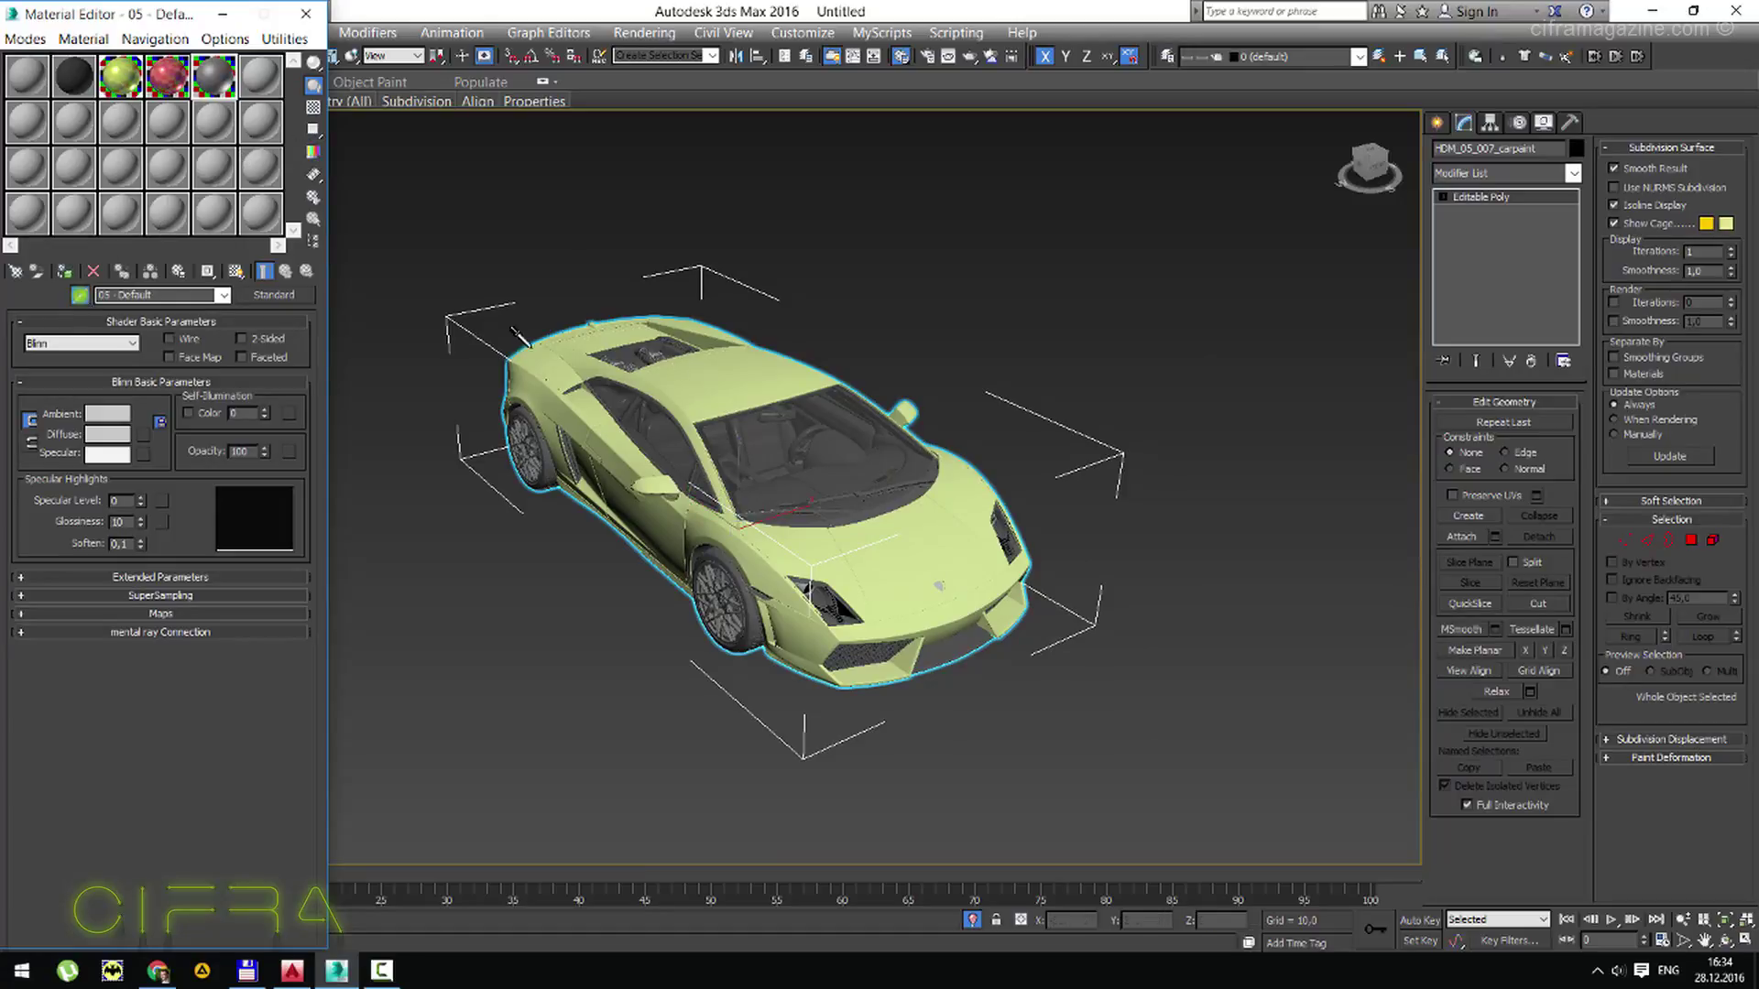
left_click(763, 377)
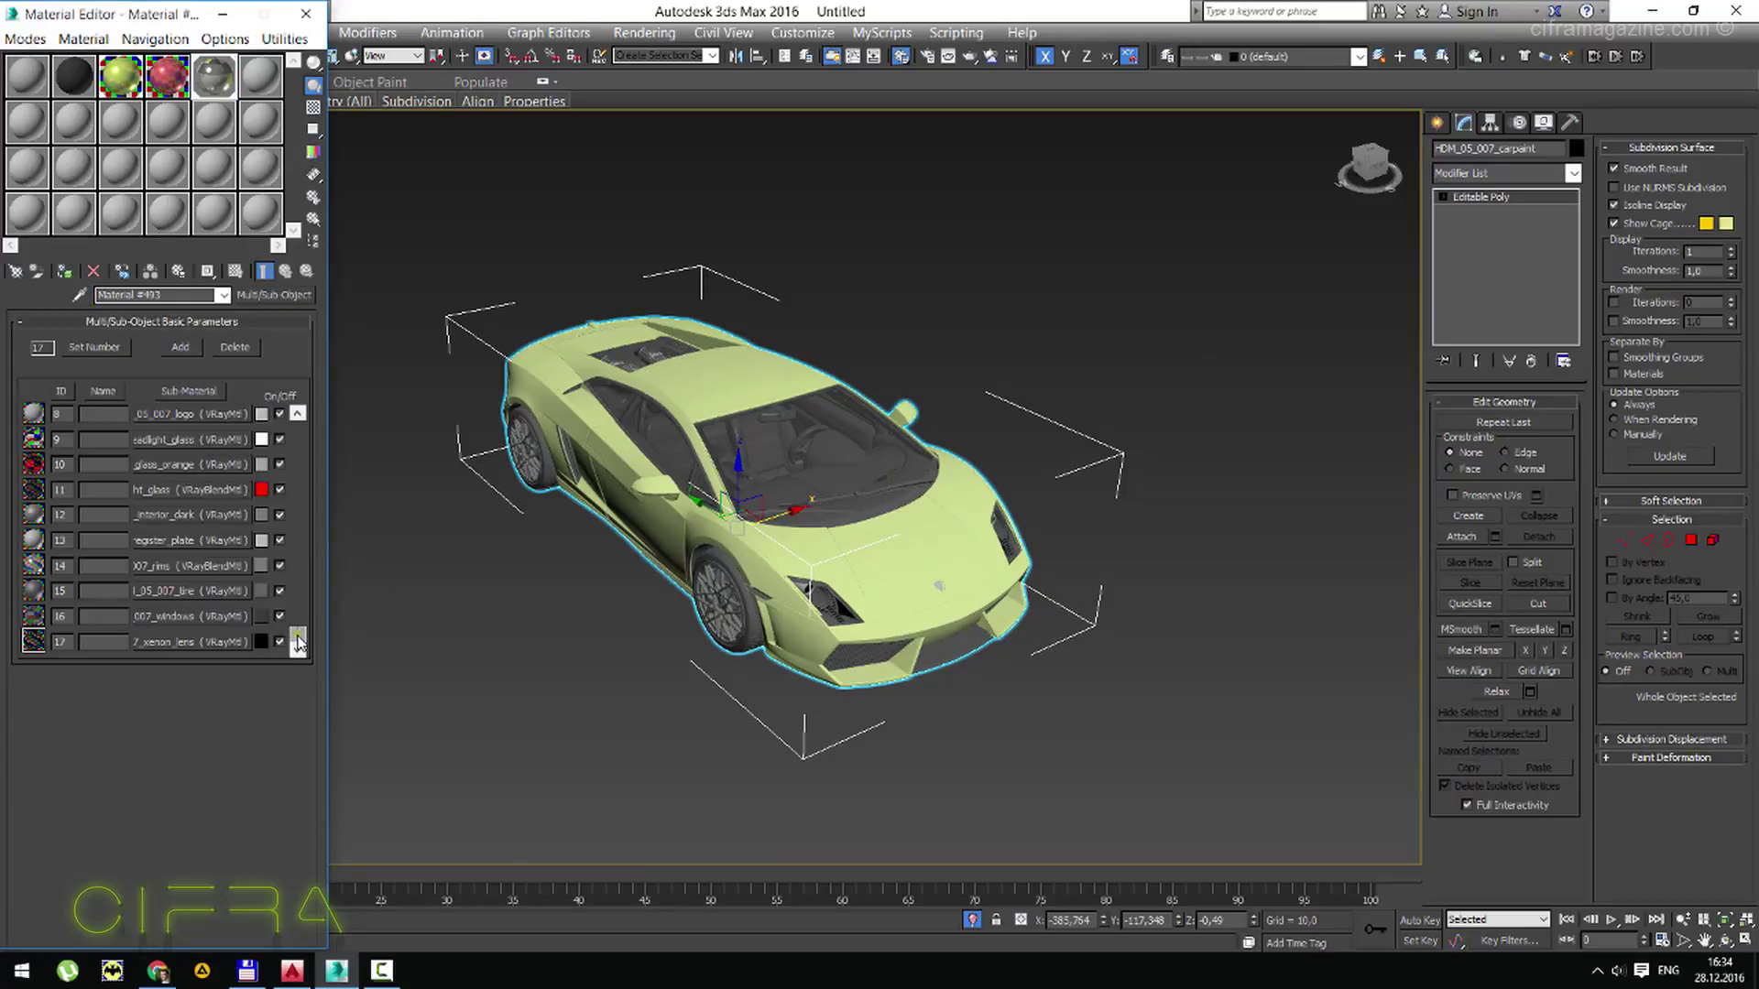
mouse_move(298, 641)
left_mouse_down()
mouse_move(303, 429)
mouse_move(316, 641)
mouse_move(330, 426)
left_mouse_up()
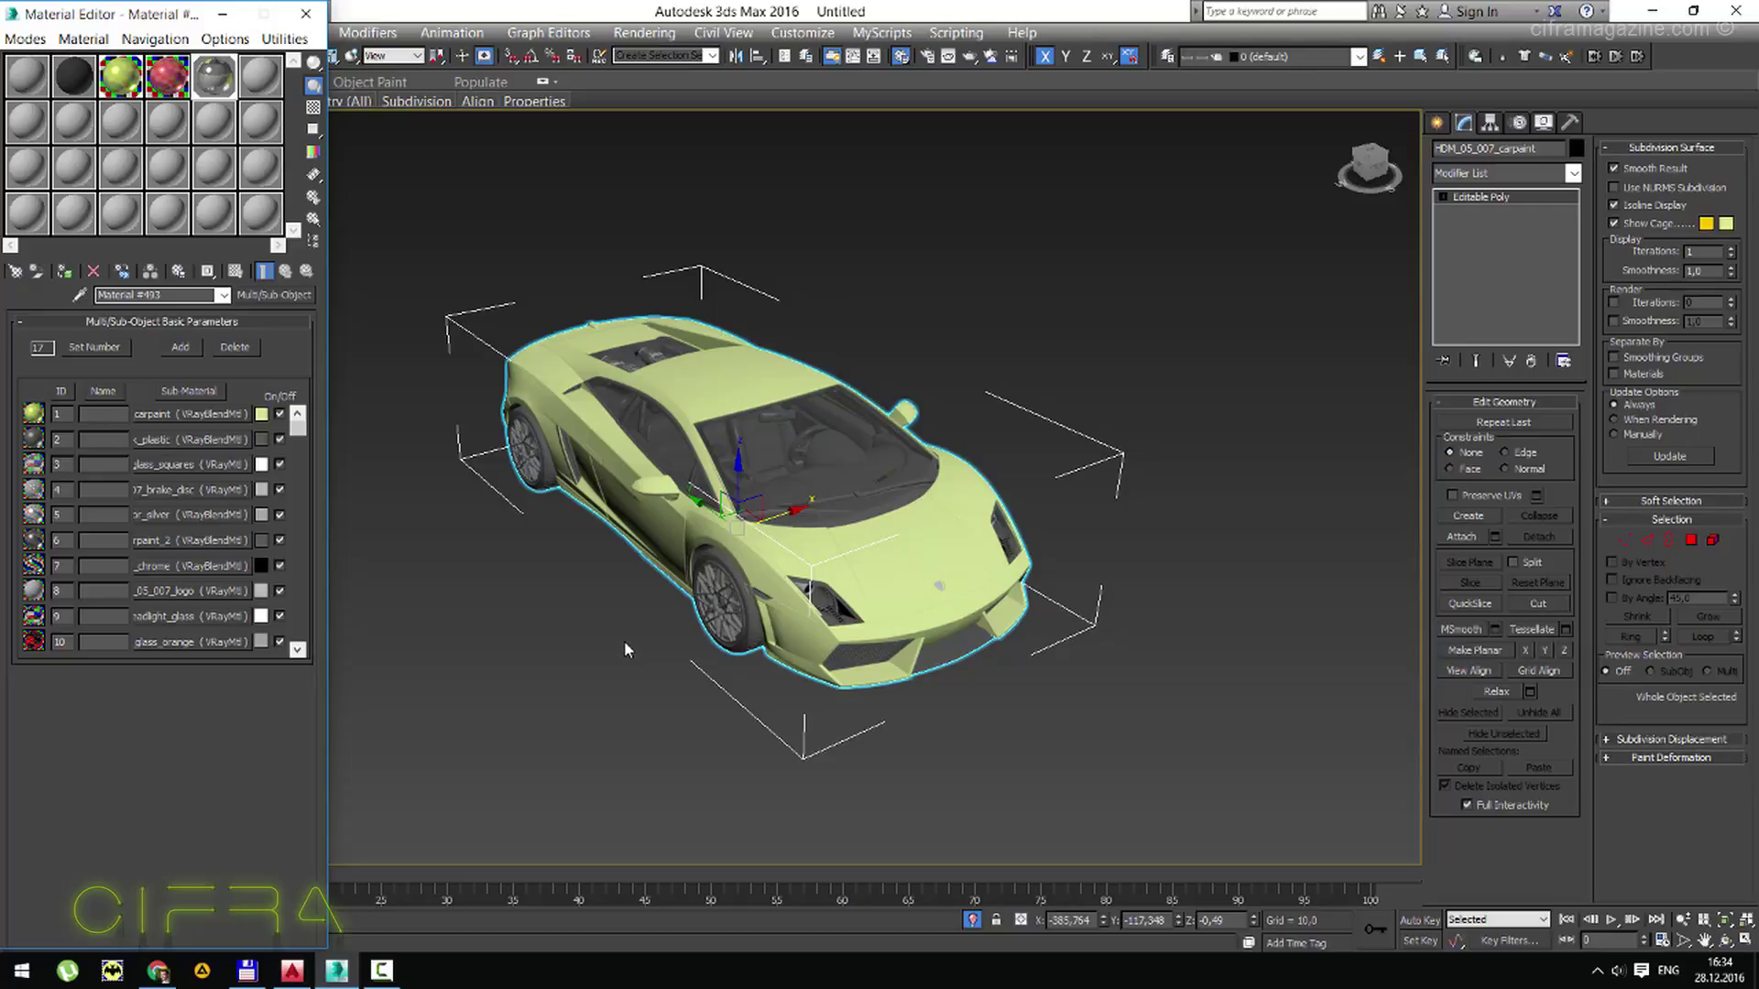
left_click(574, 658)
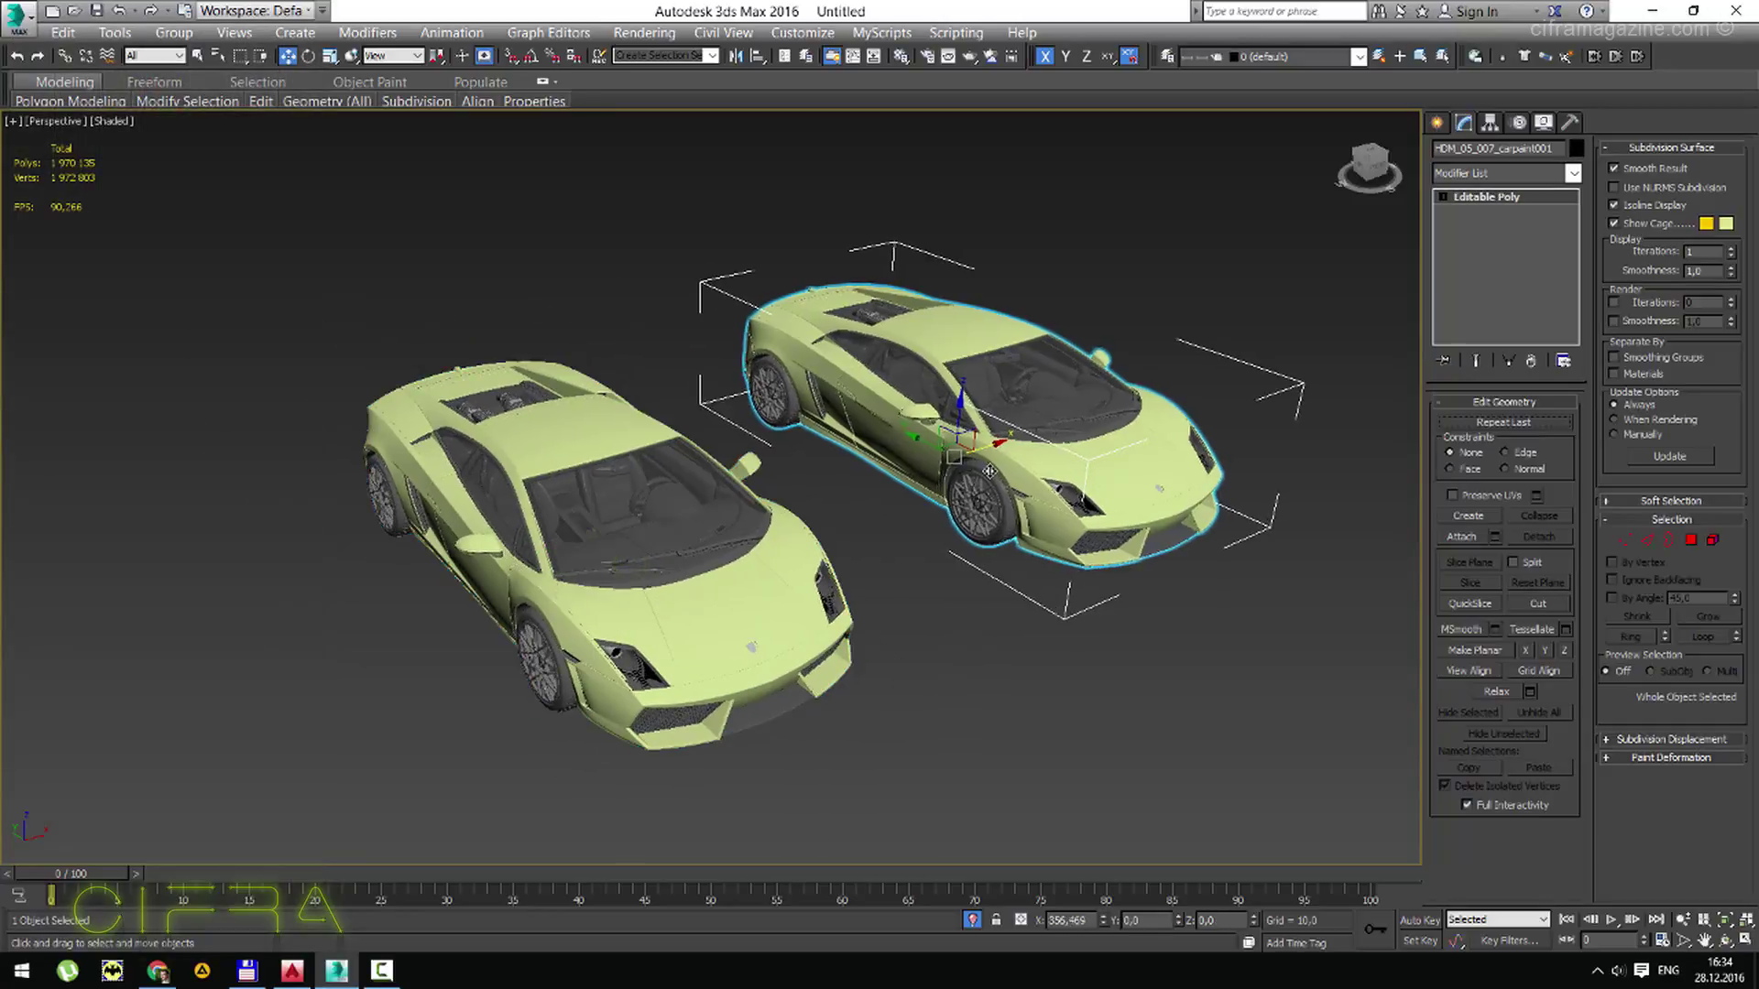
Clone the Lamborghini as a copy beside the original and review Material #493's sub-materials.
left_click_drag(989, 471, 850, 519, "shift")
left_click(881, 562)
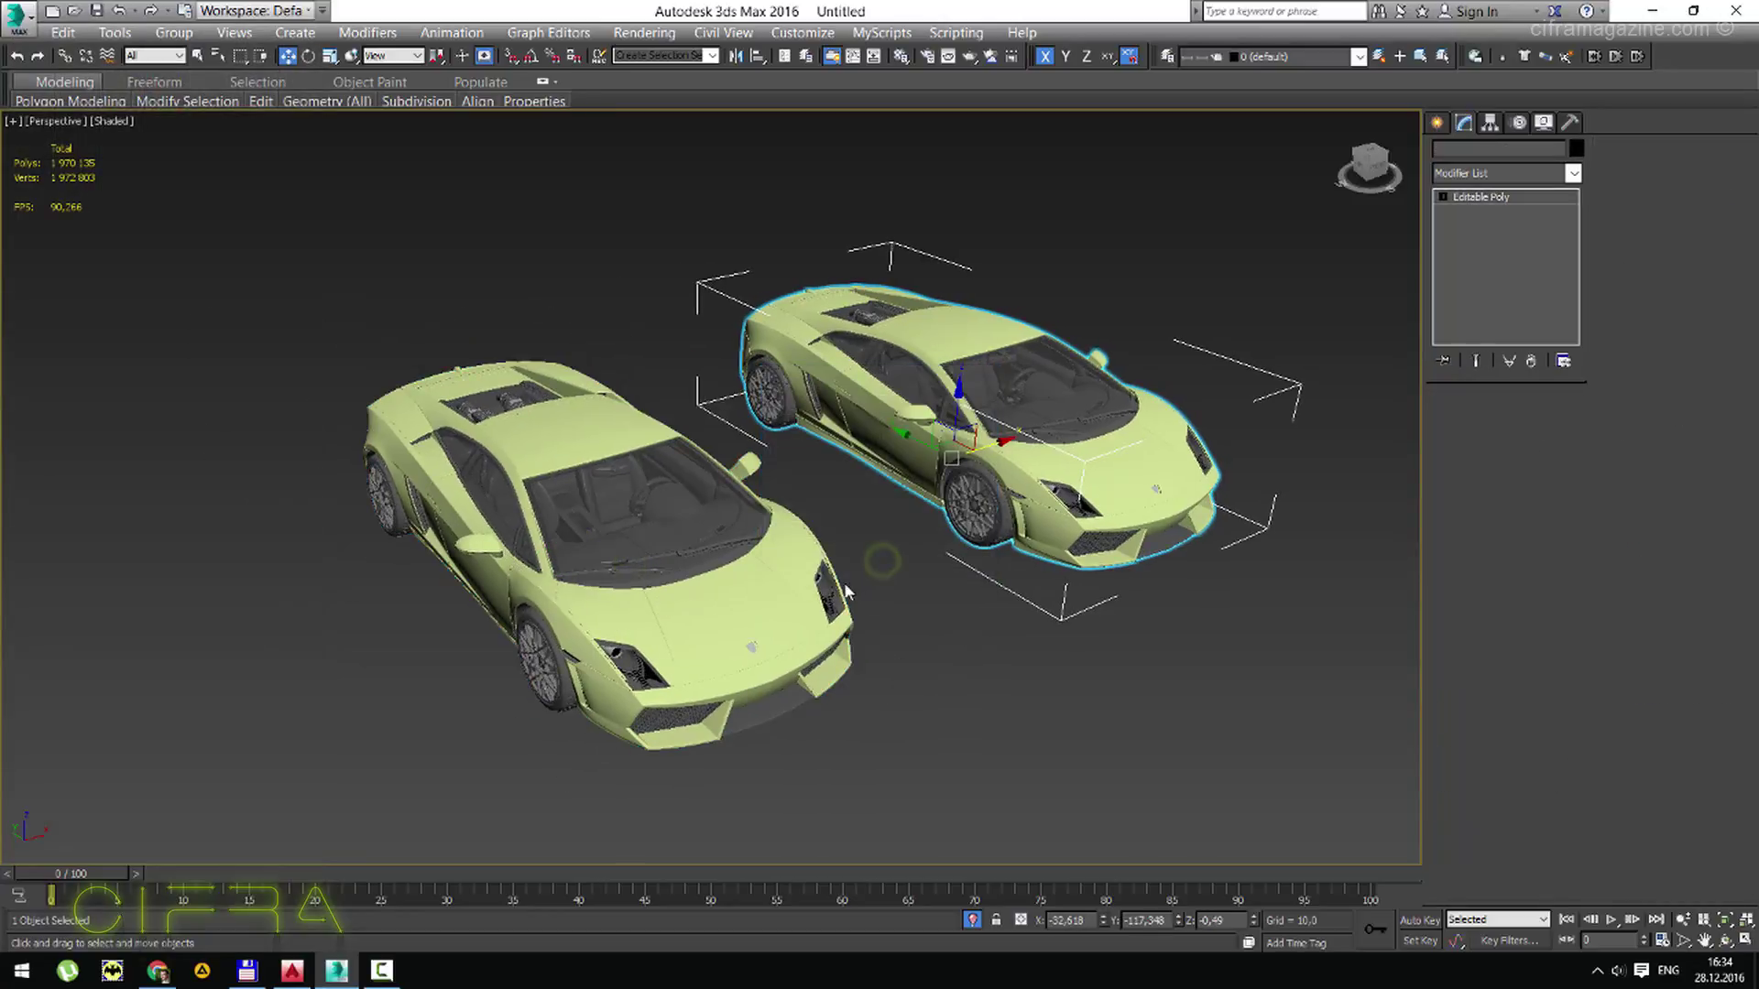
key("m")
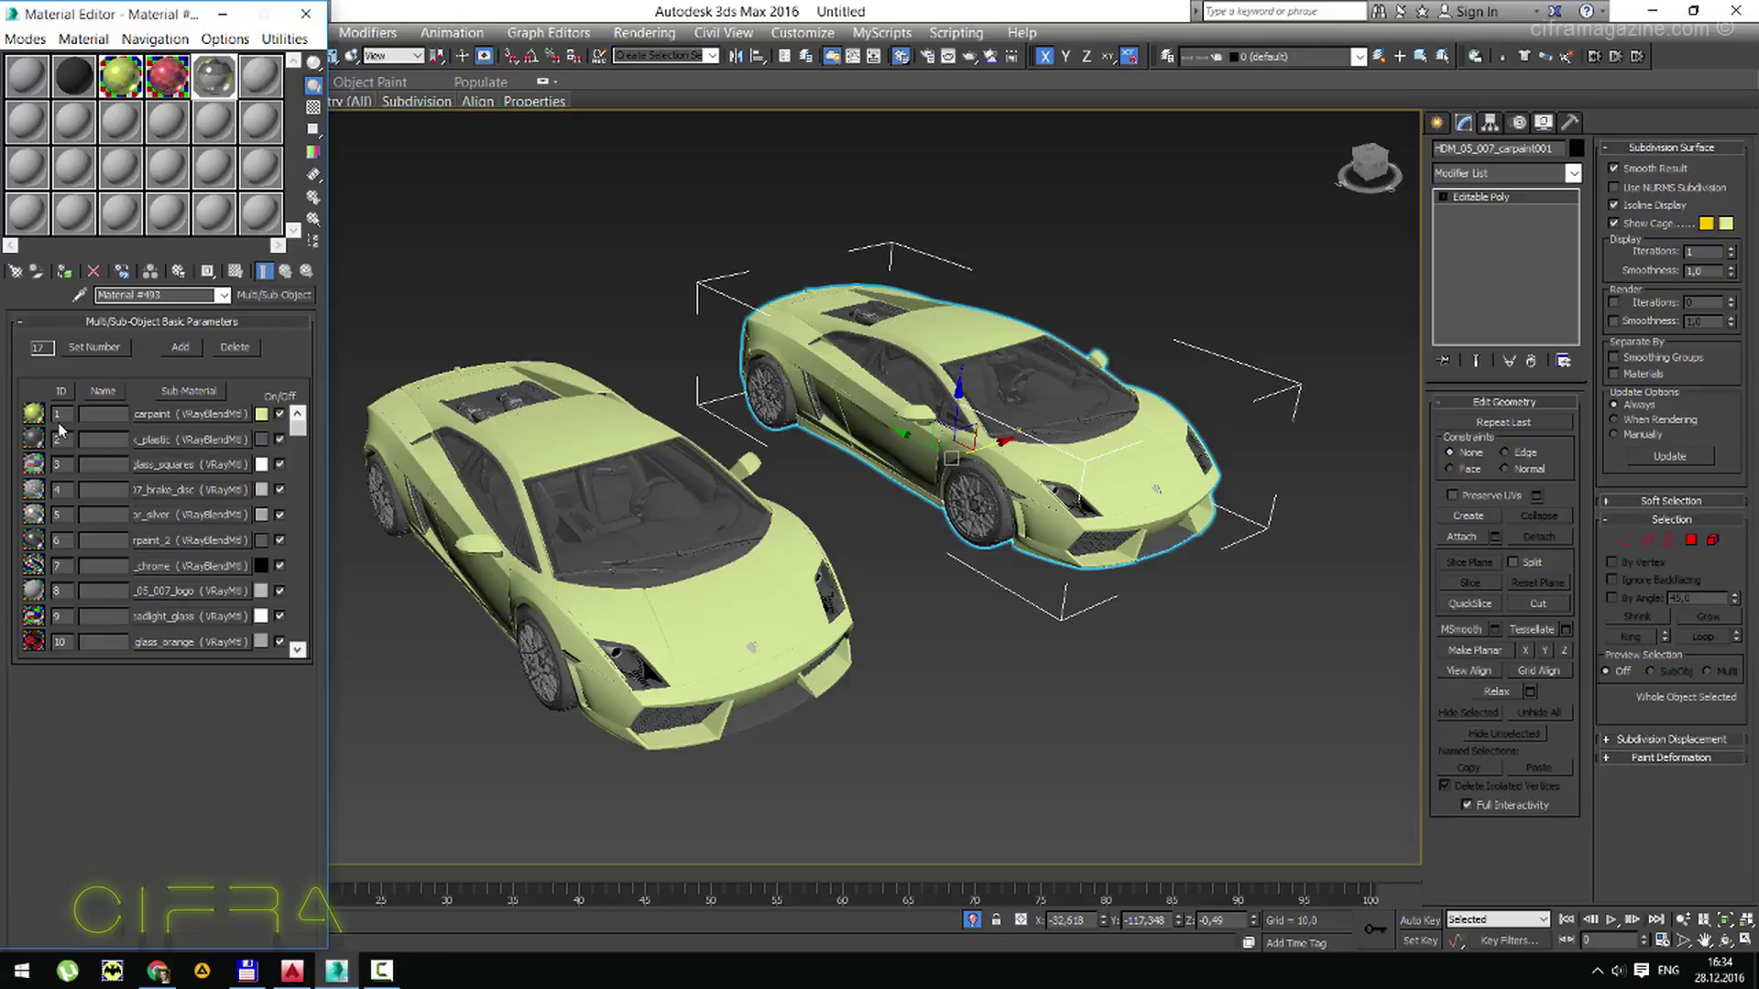
mouse_move(303, 430)
left_mouse_down()
mouse_move(301, 641)
mouse_move(302, 382)
left_mouse_up()
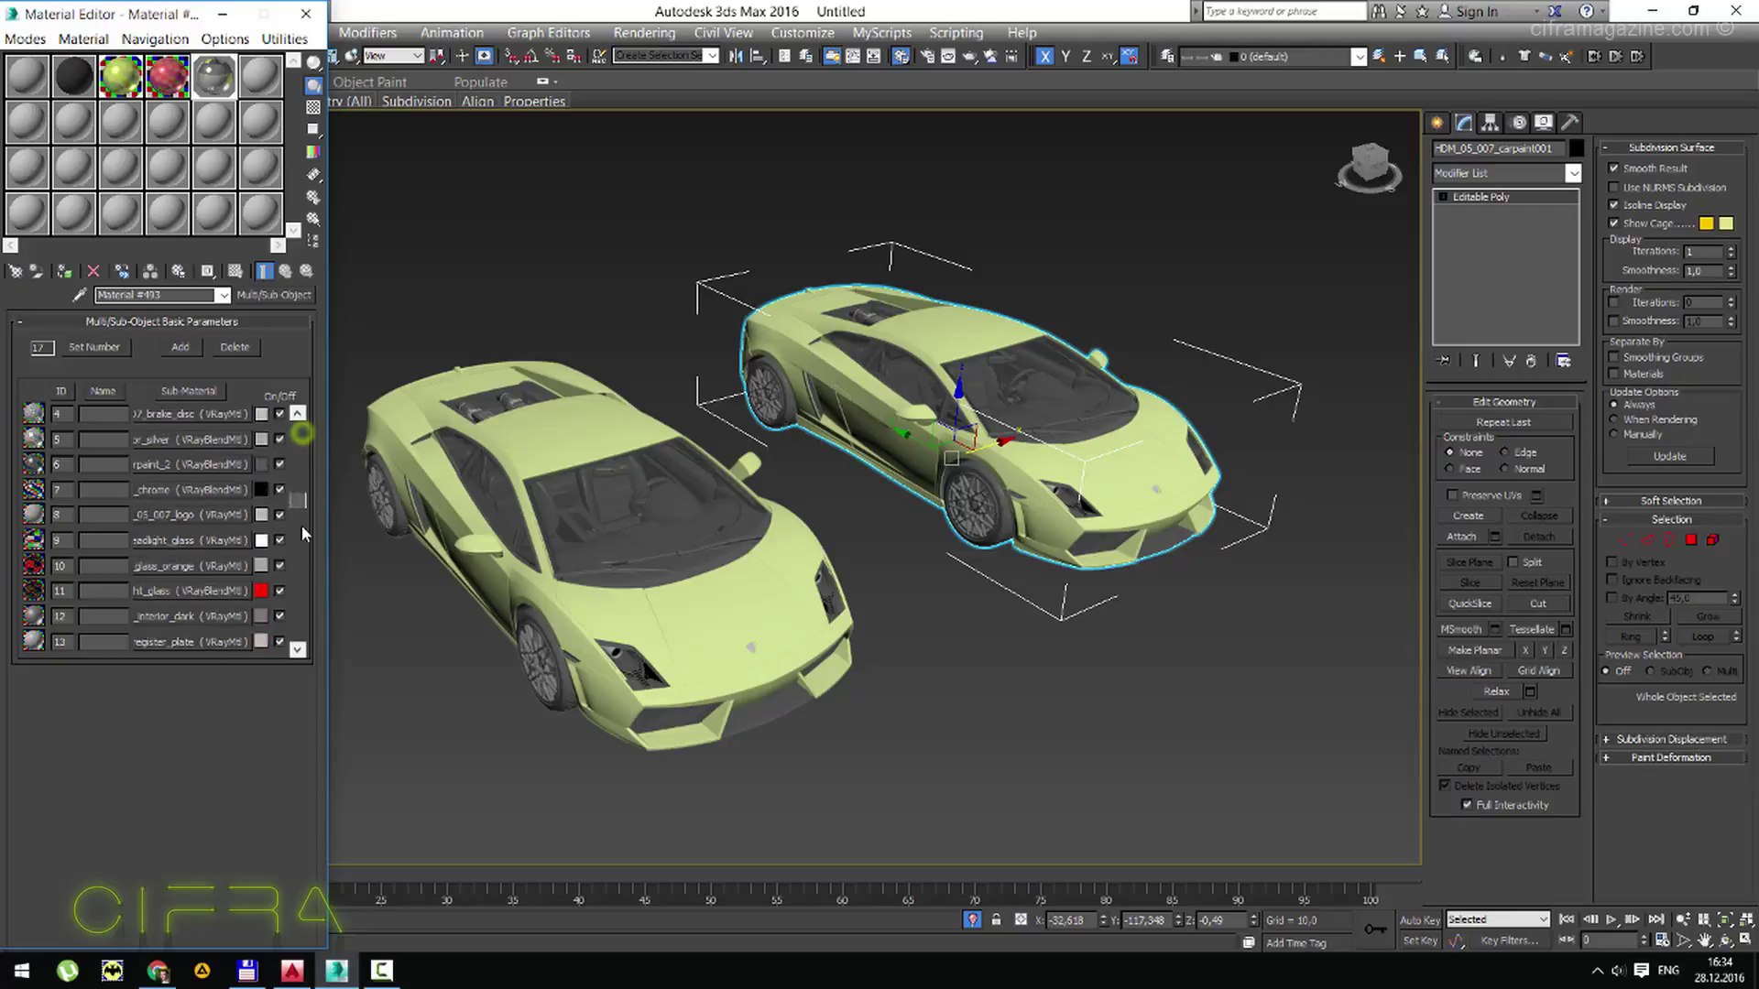
mouse_move(305, 438)
left_mouse_down()
mouse_move(310, 657)
mouse_move(317, 392)
left_mouse_up()
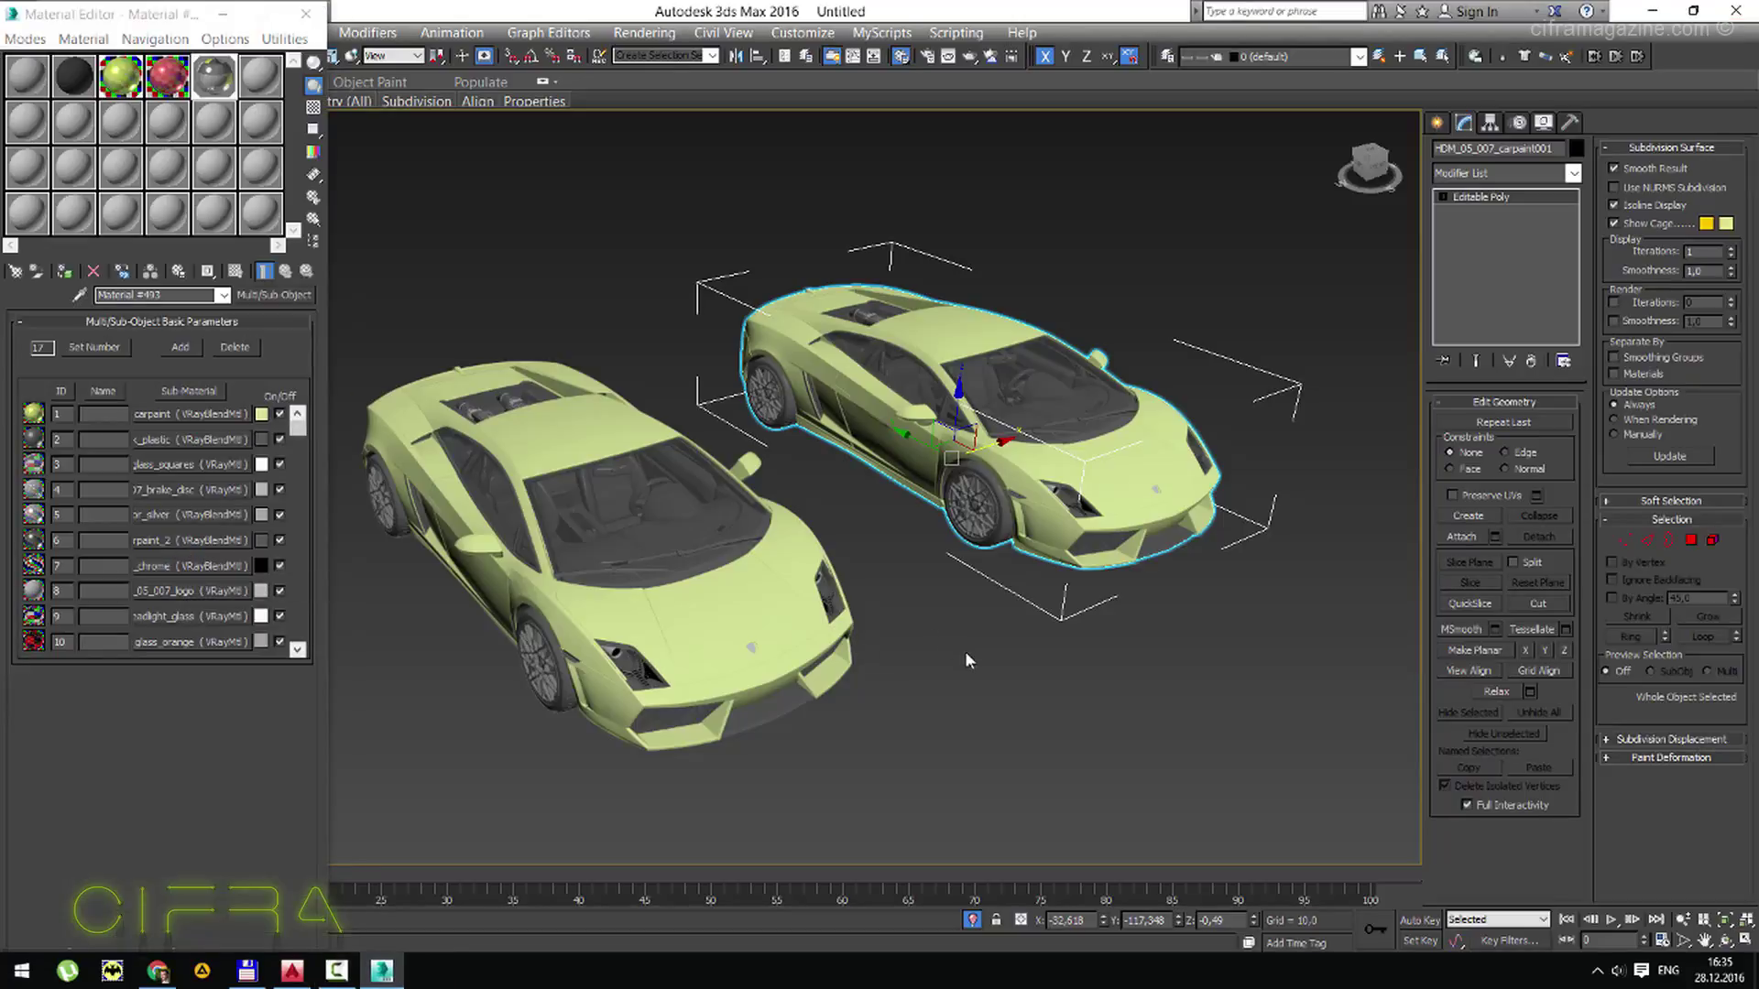
left_click(963, 658)
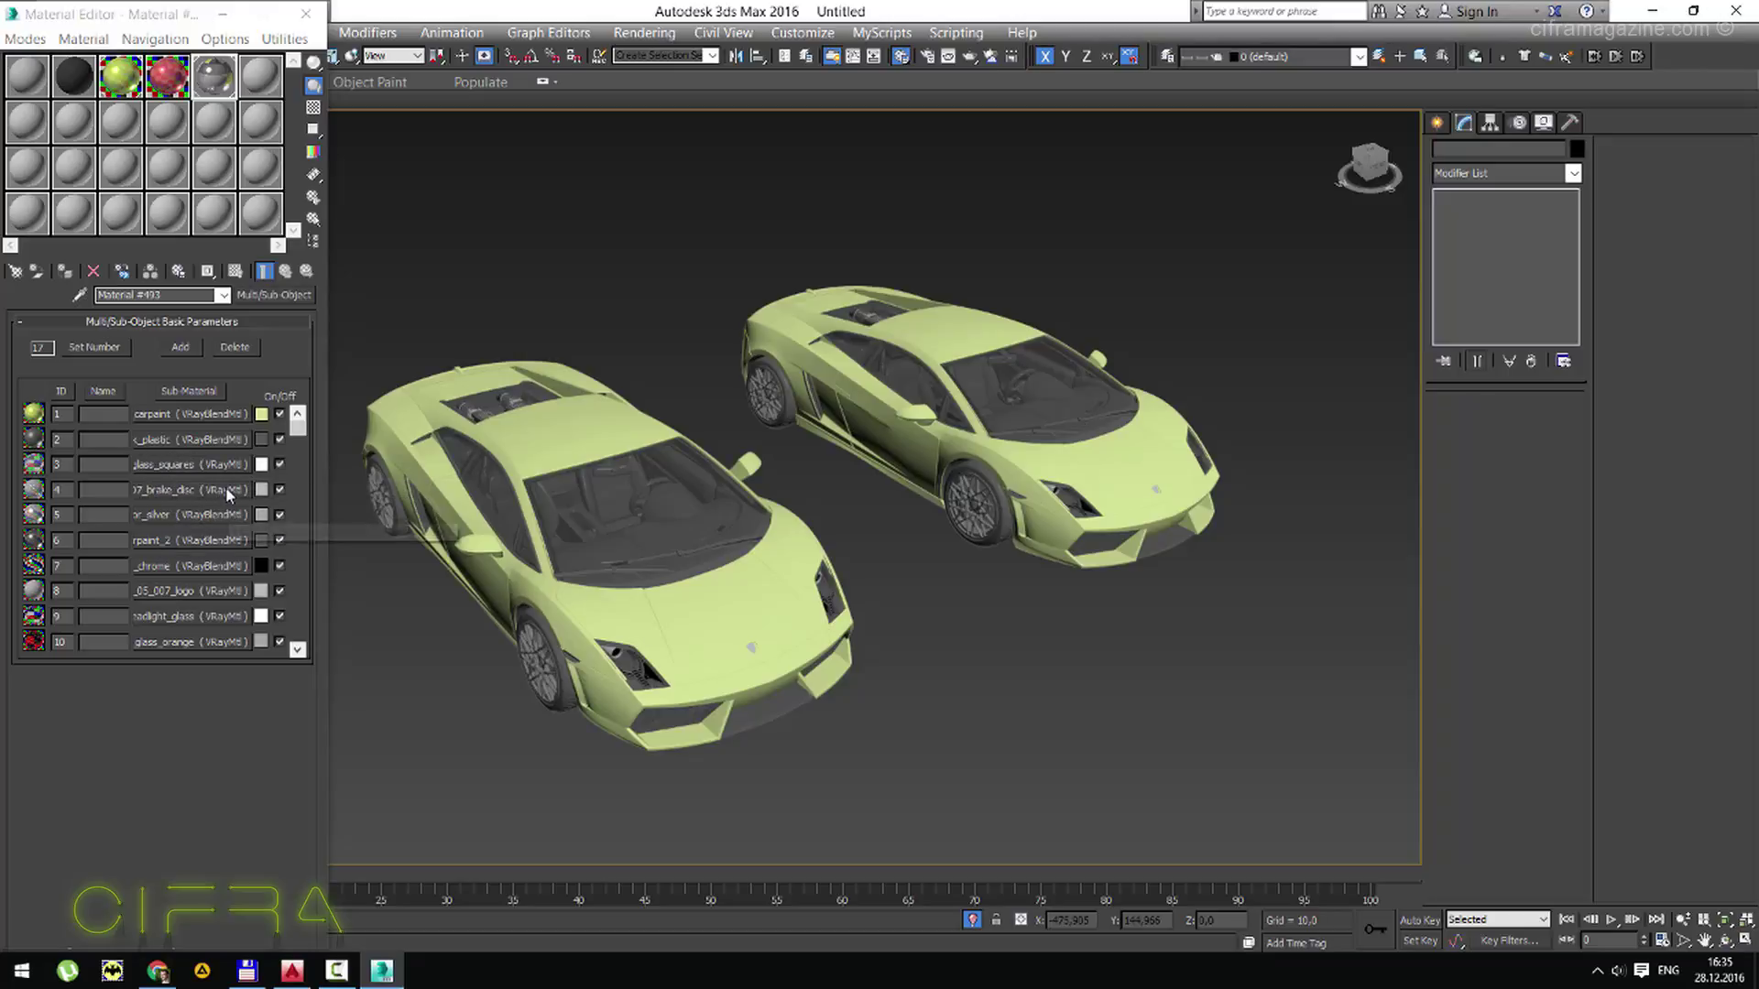
left_click(1075, 565)
left_click(612, 227)
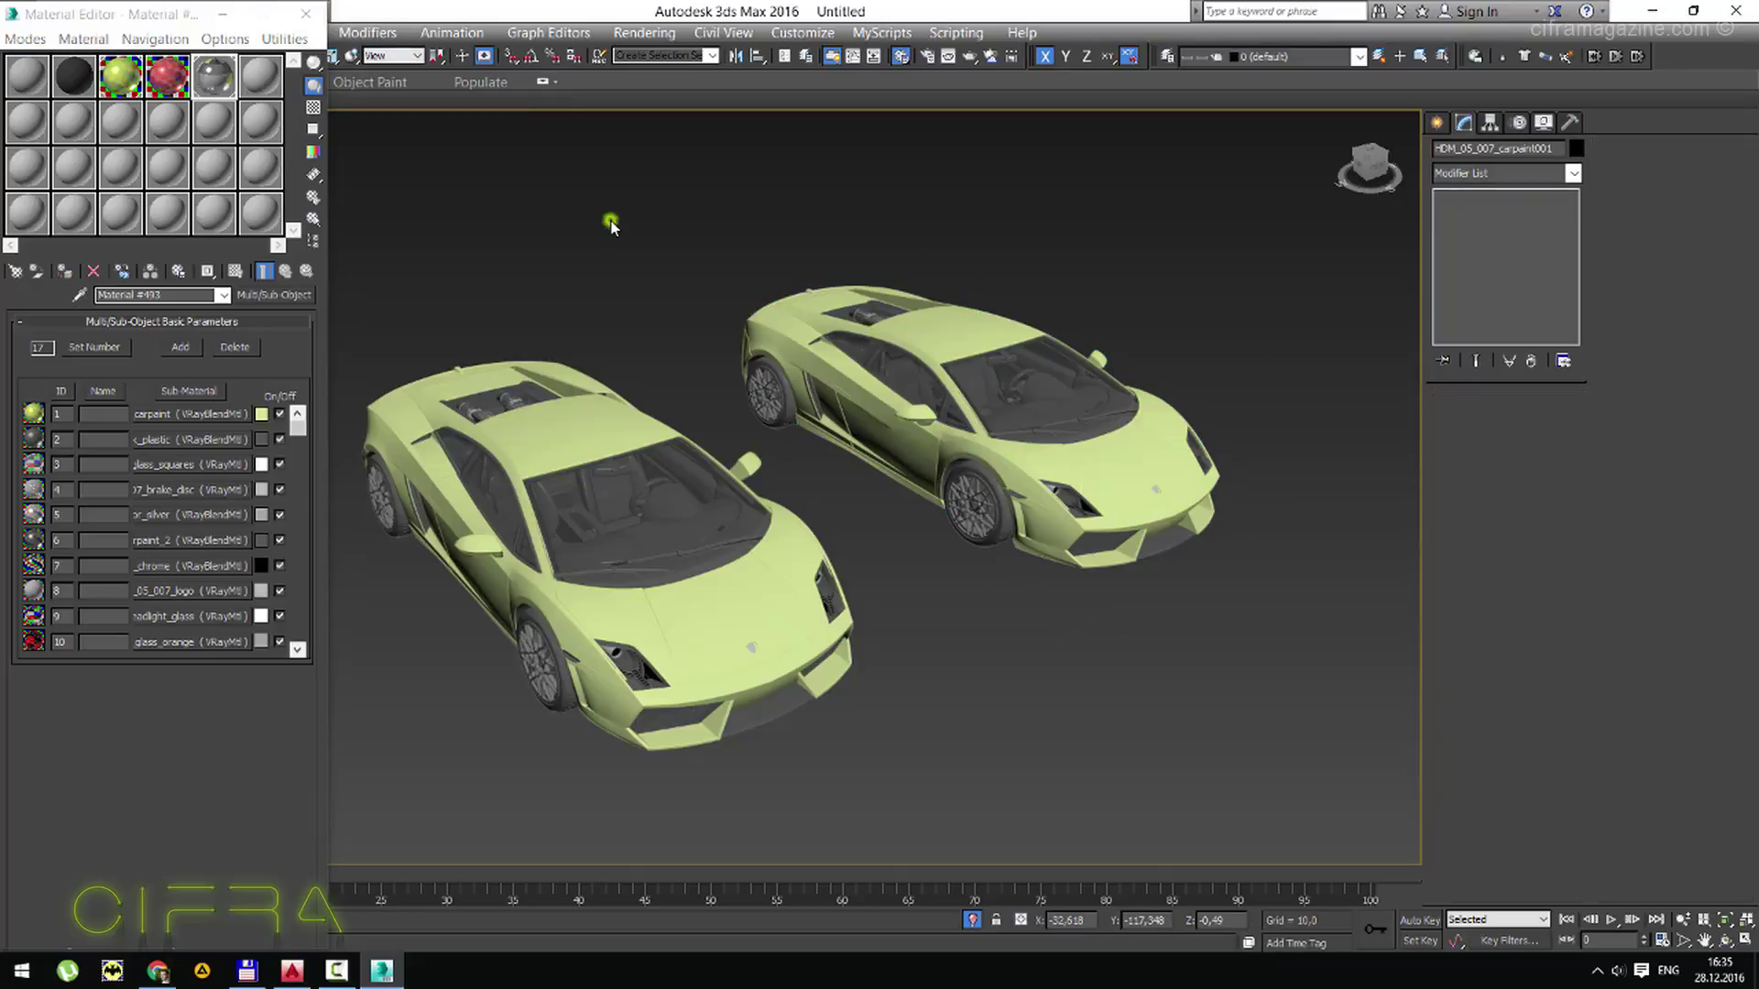
left_click_drag(971, 393, 753, 330)
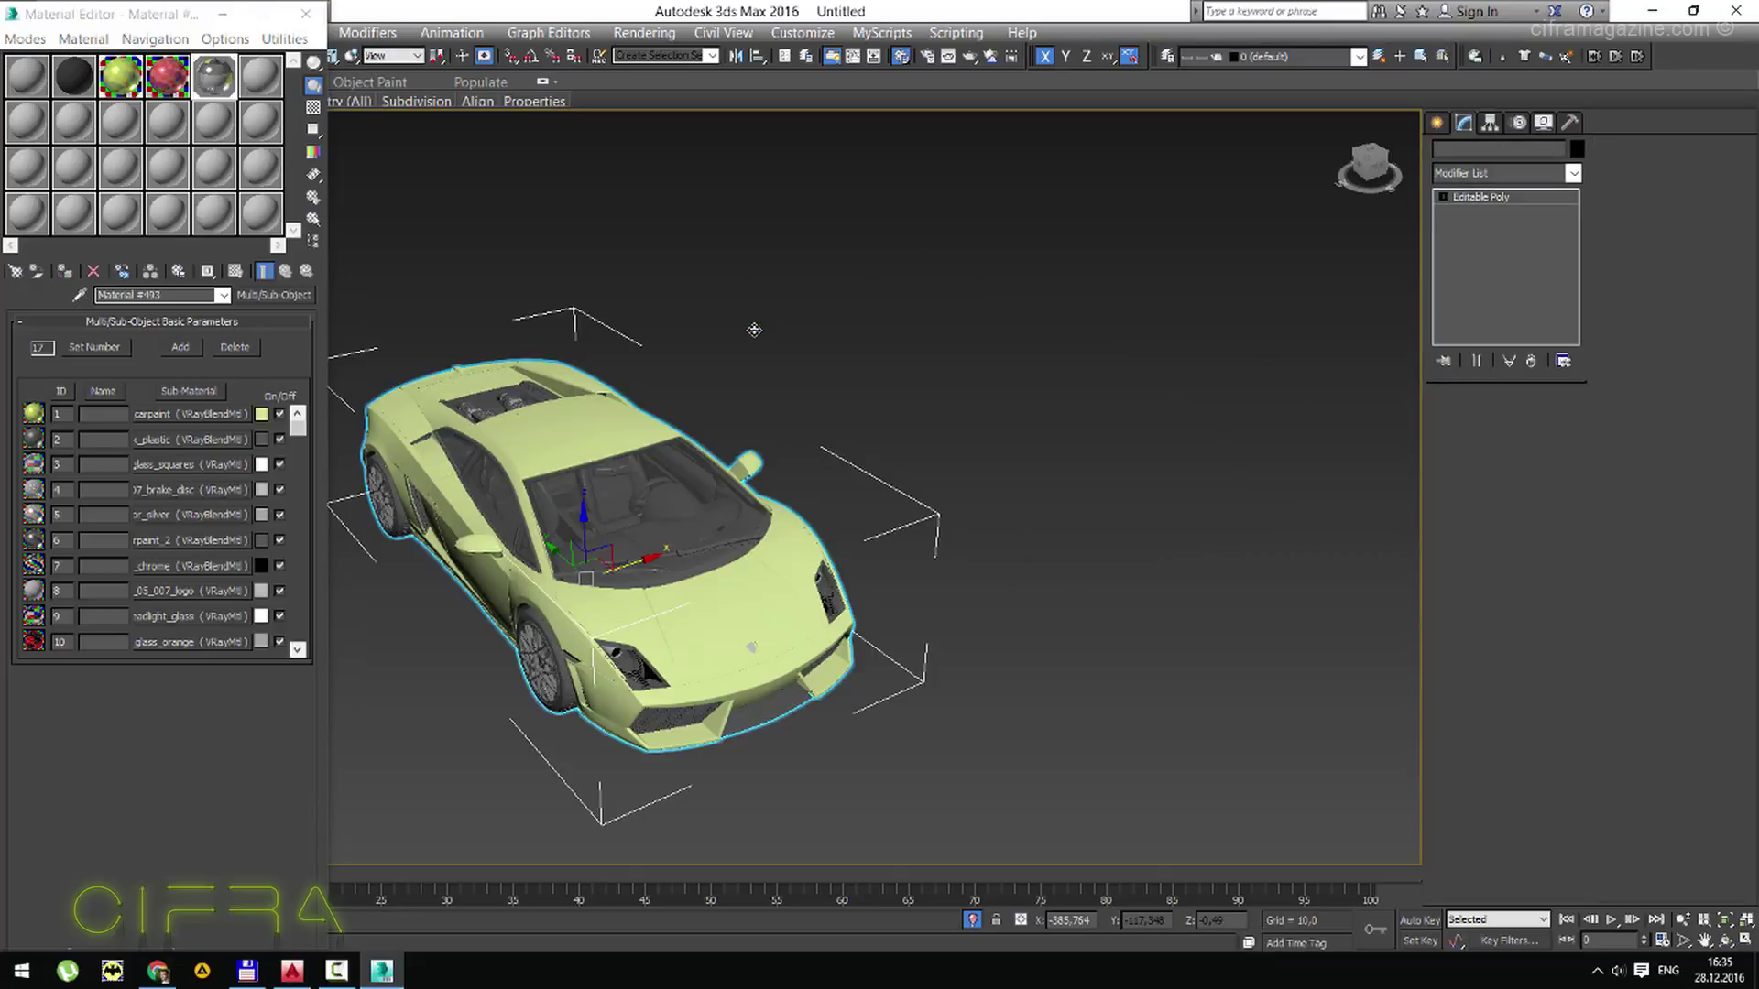
key("ctrl+z")
left_click(694, 540)
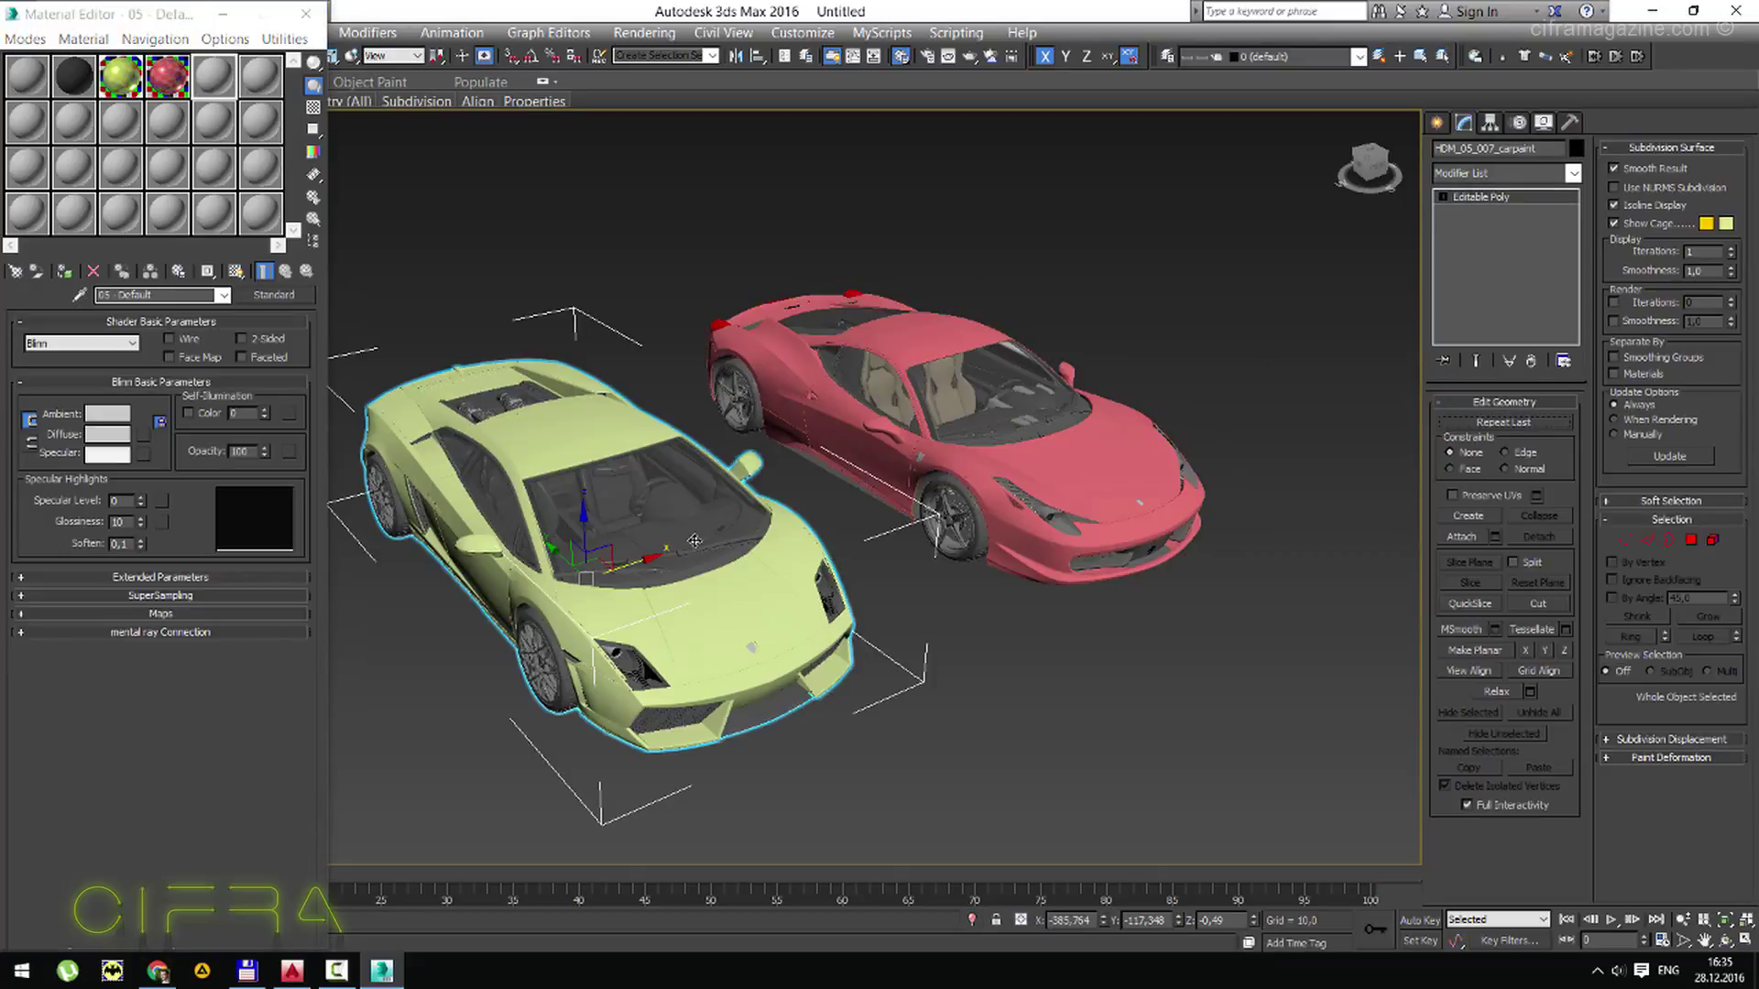
key("alt+q")
left_click(935, 655)
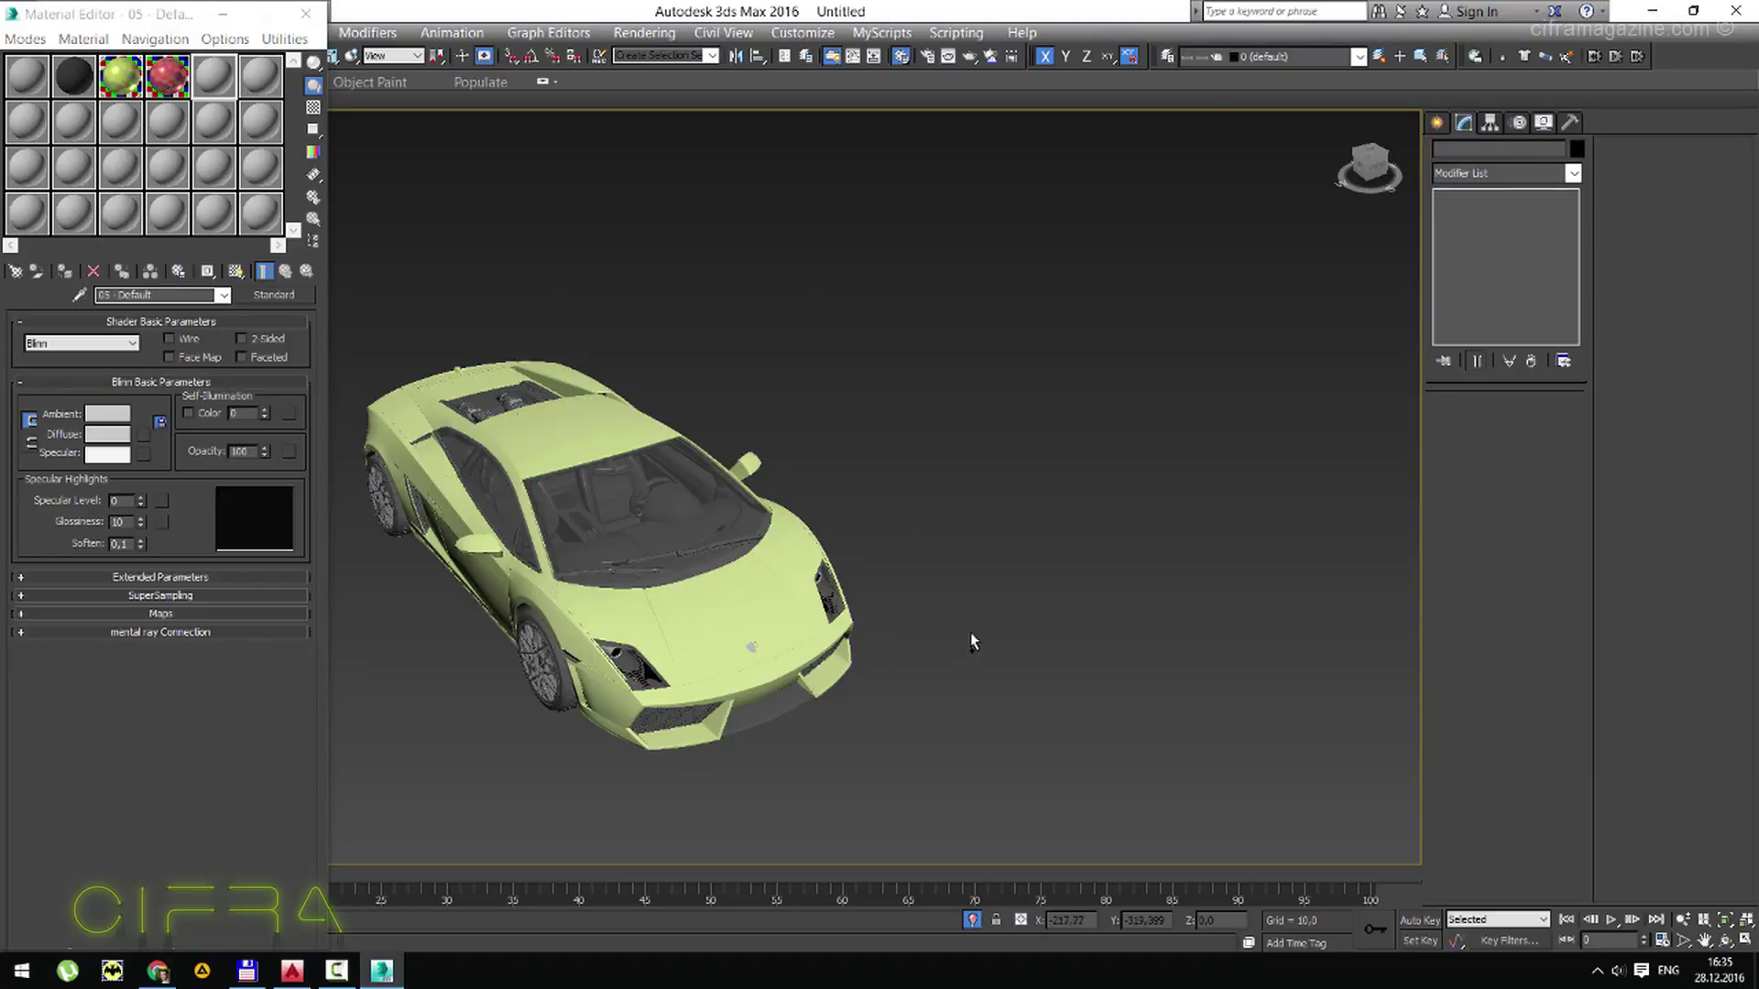
left_click(751, 495)
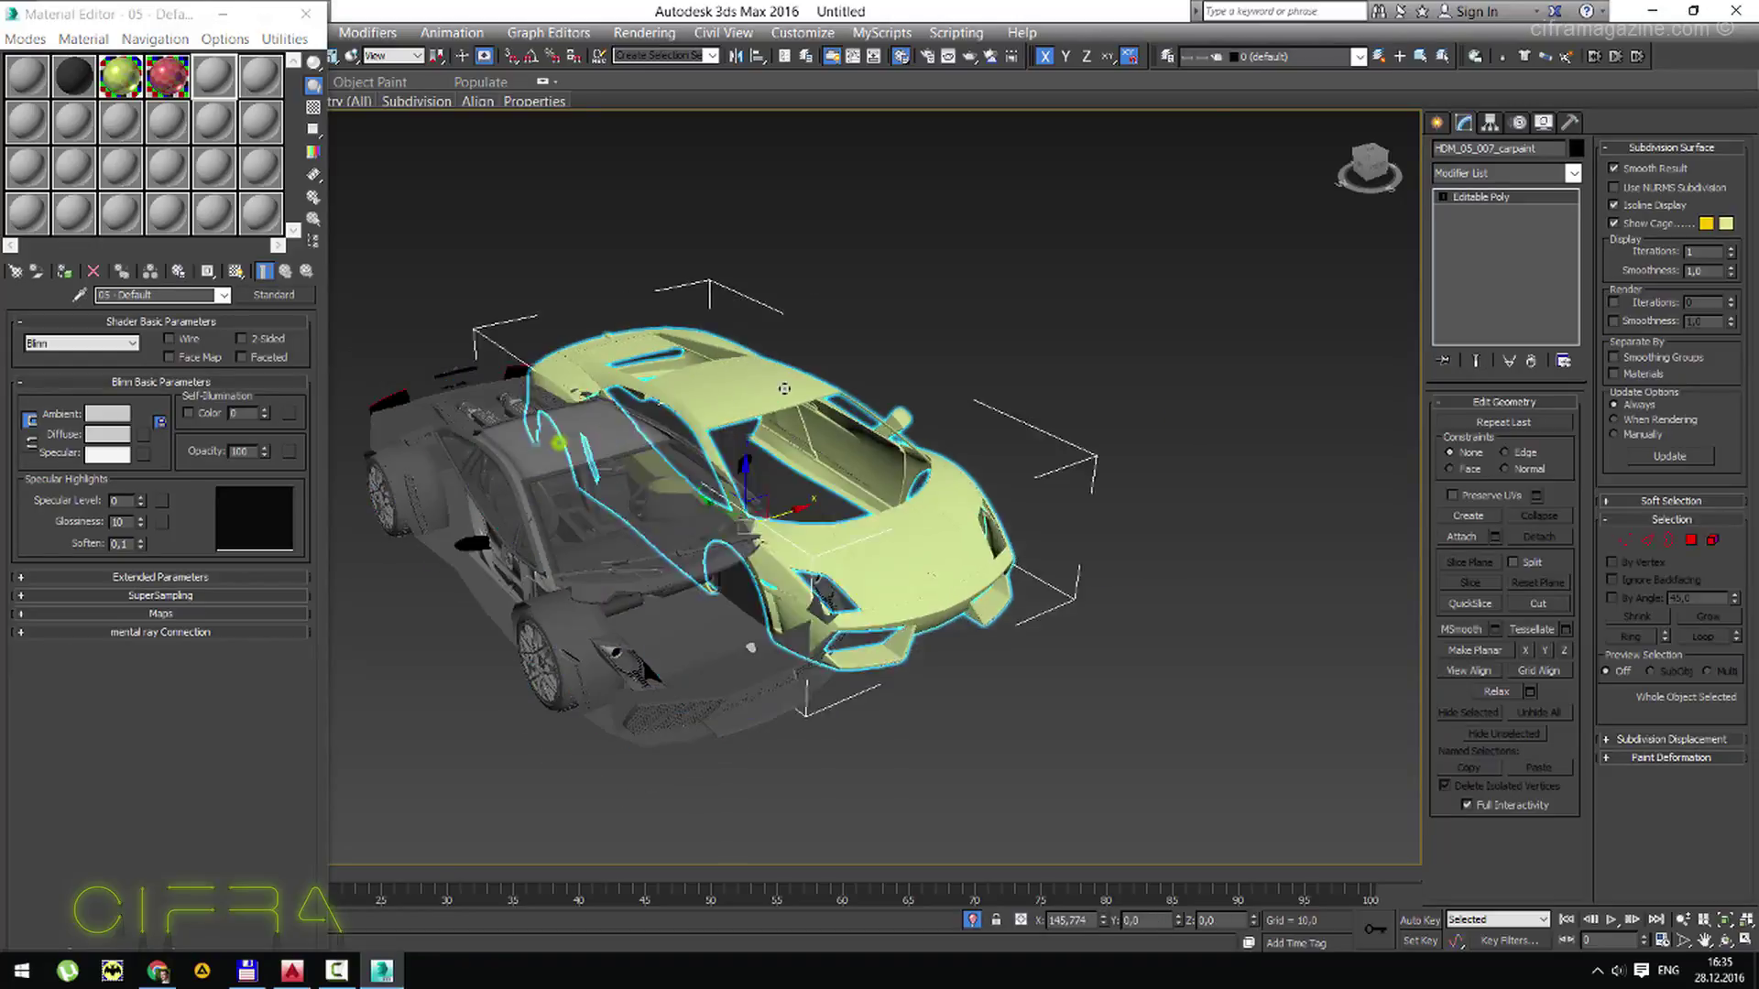
middle_click_drag(829, 379, 967, 325)
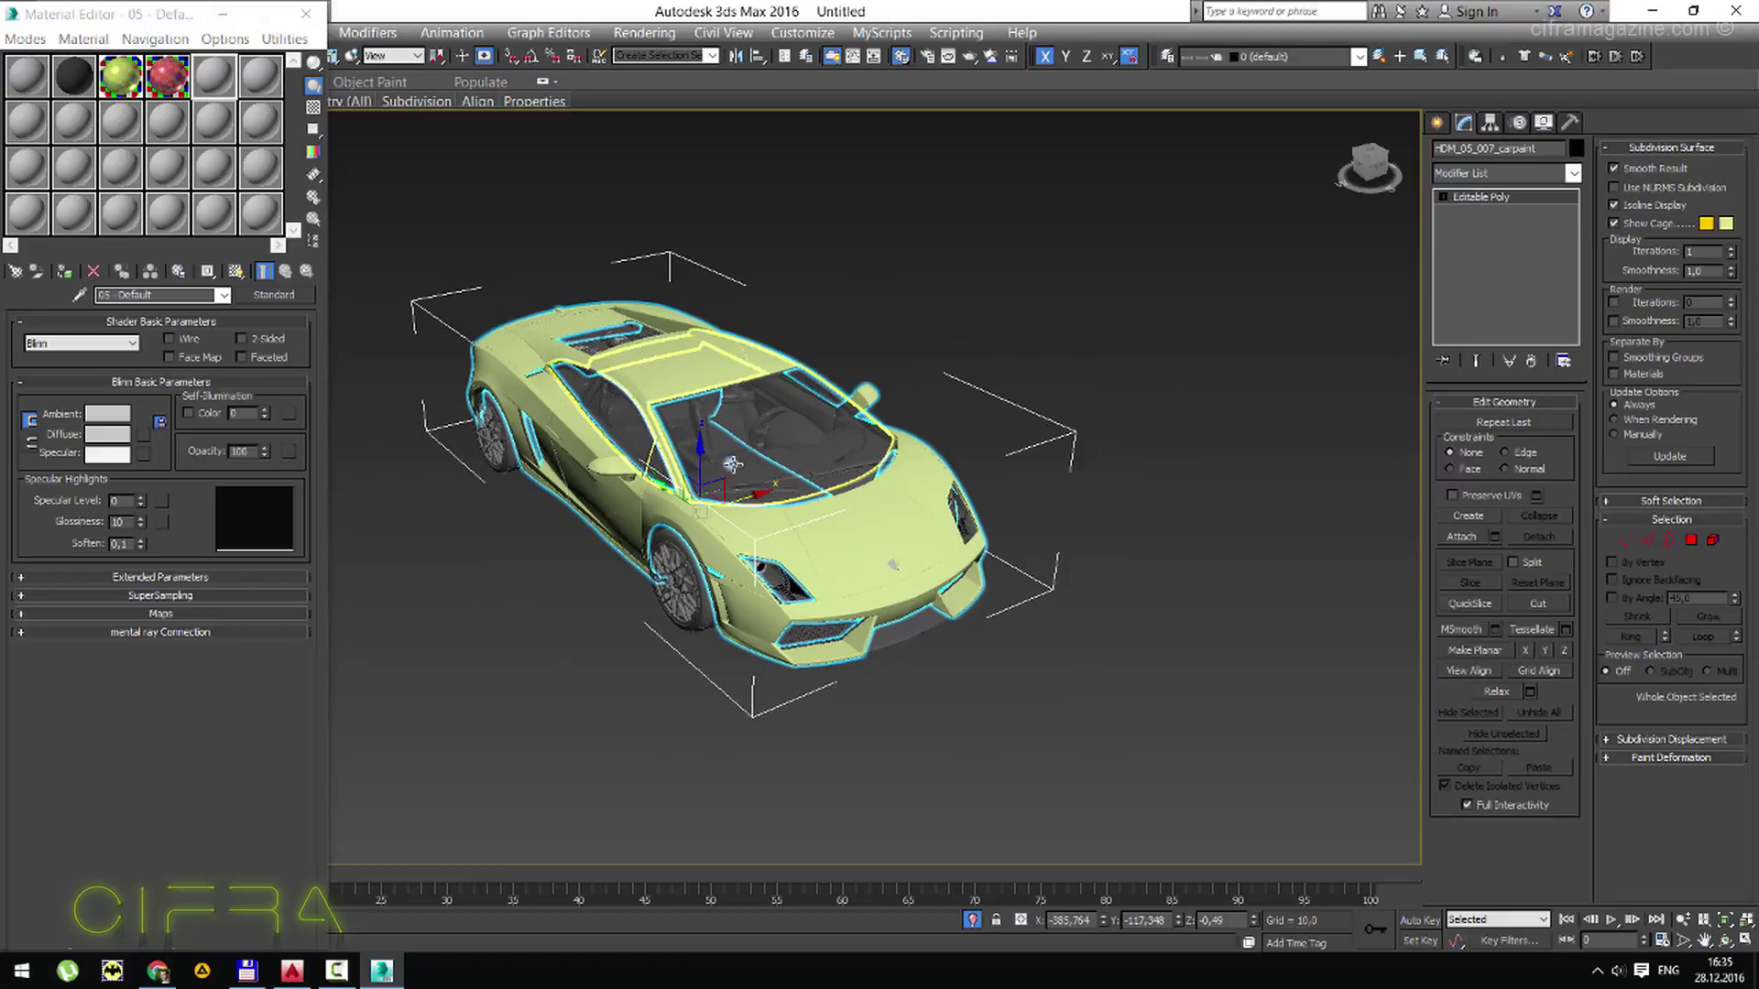
left_click(1152, 639)
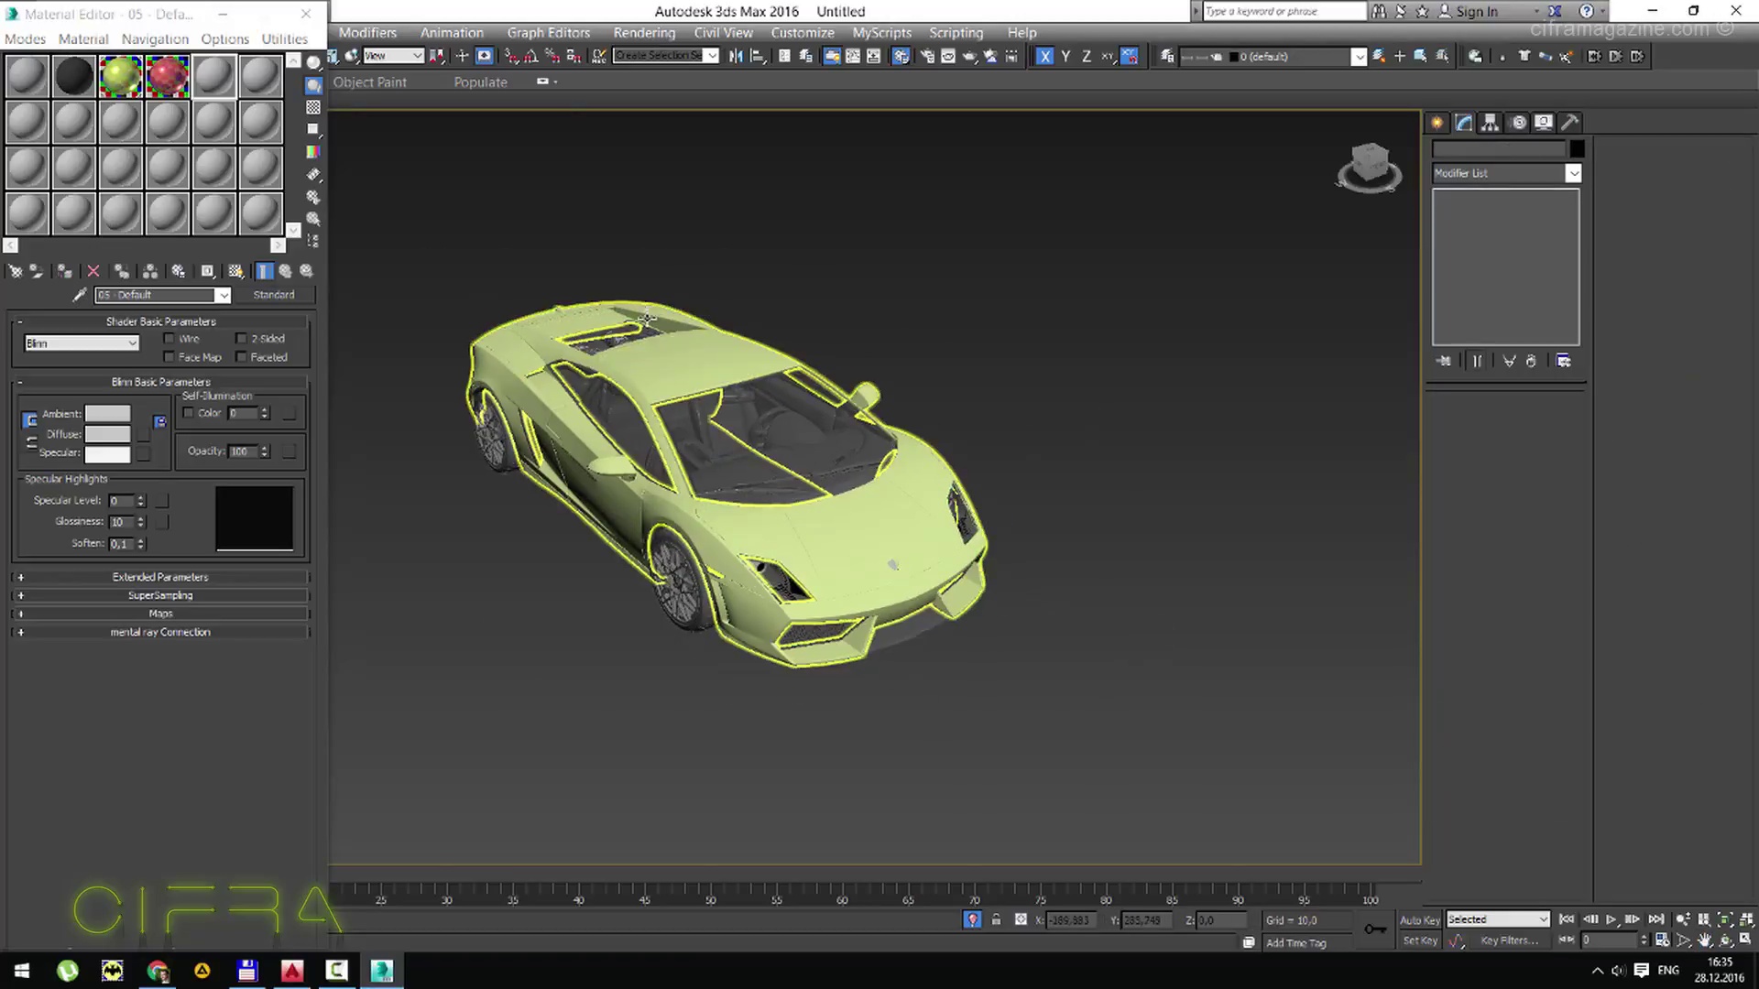
left_click(705, 349)
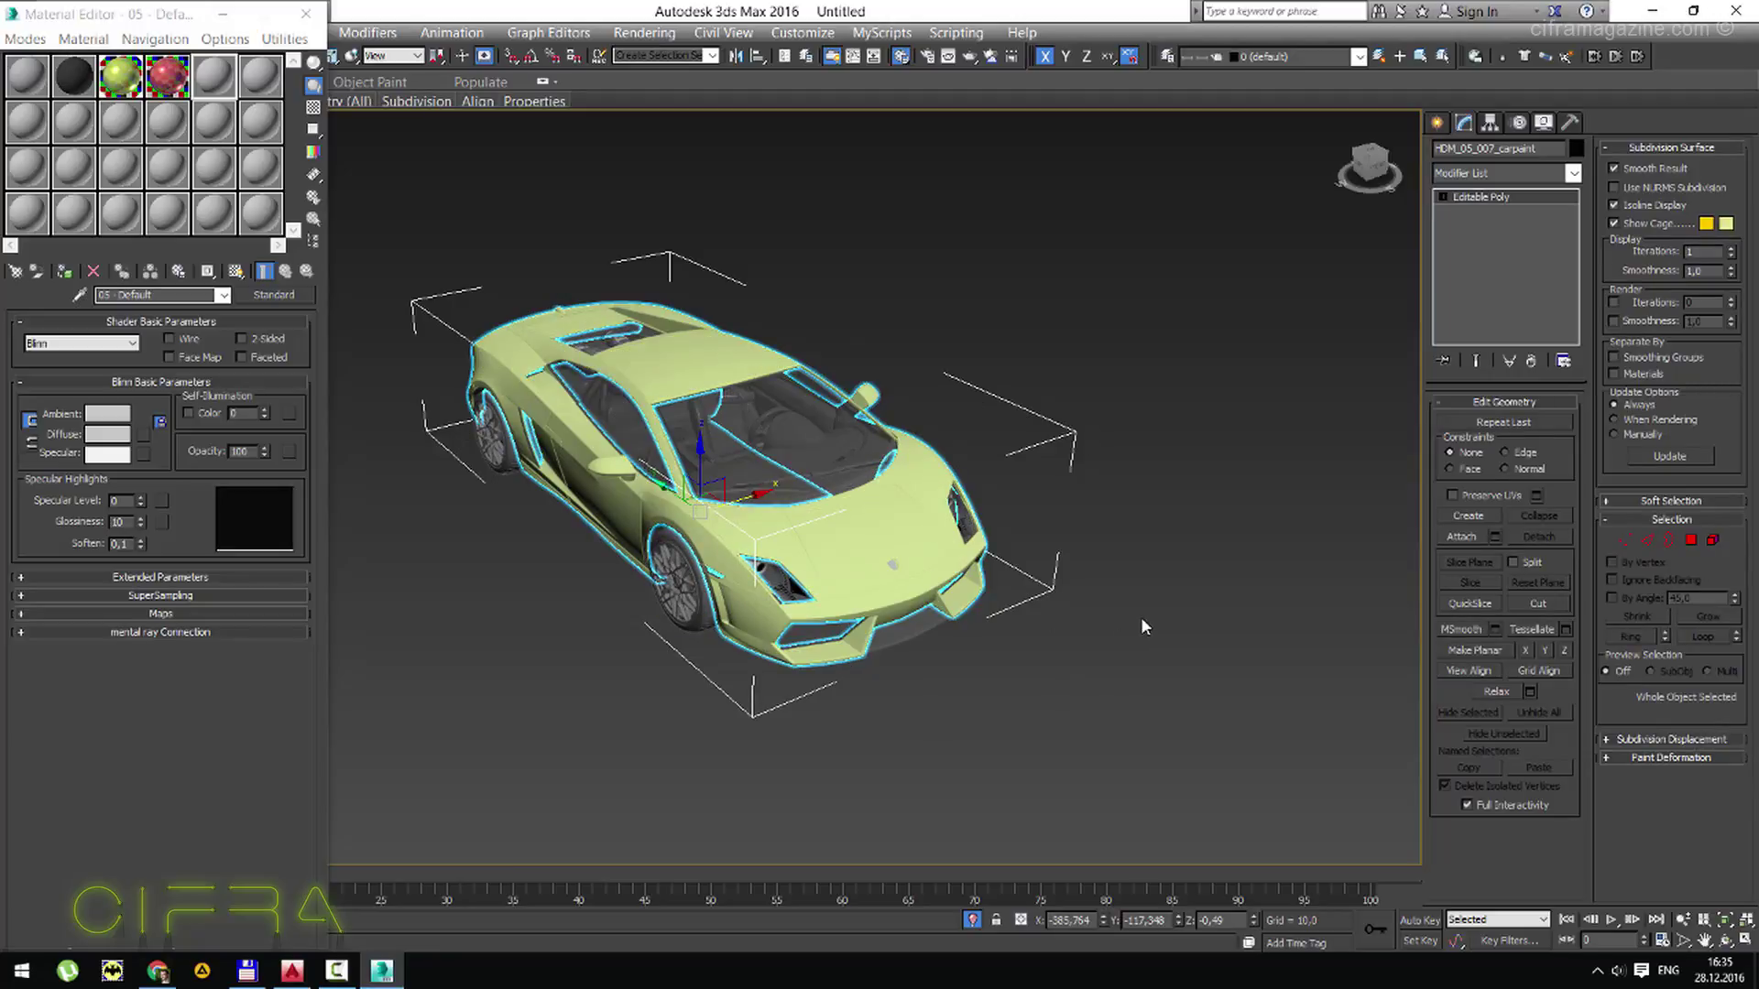
left_click(1111, 610)
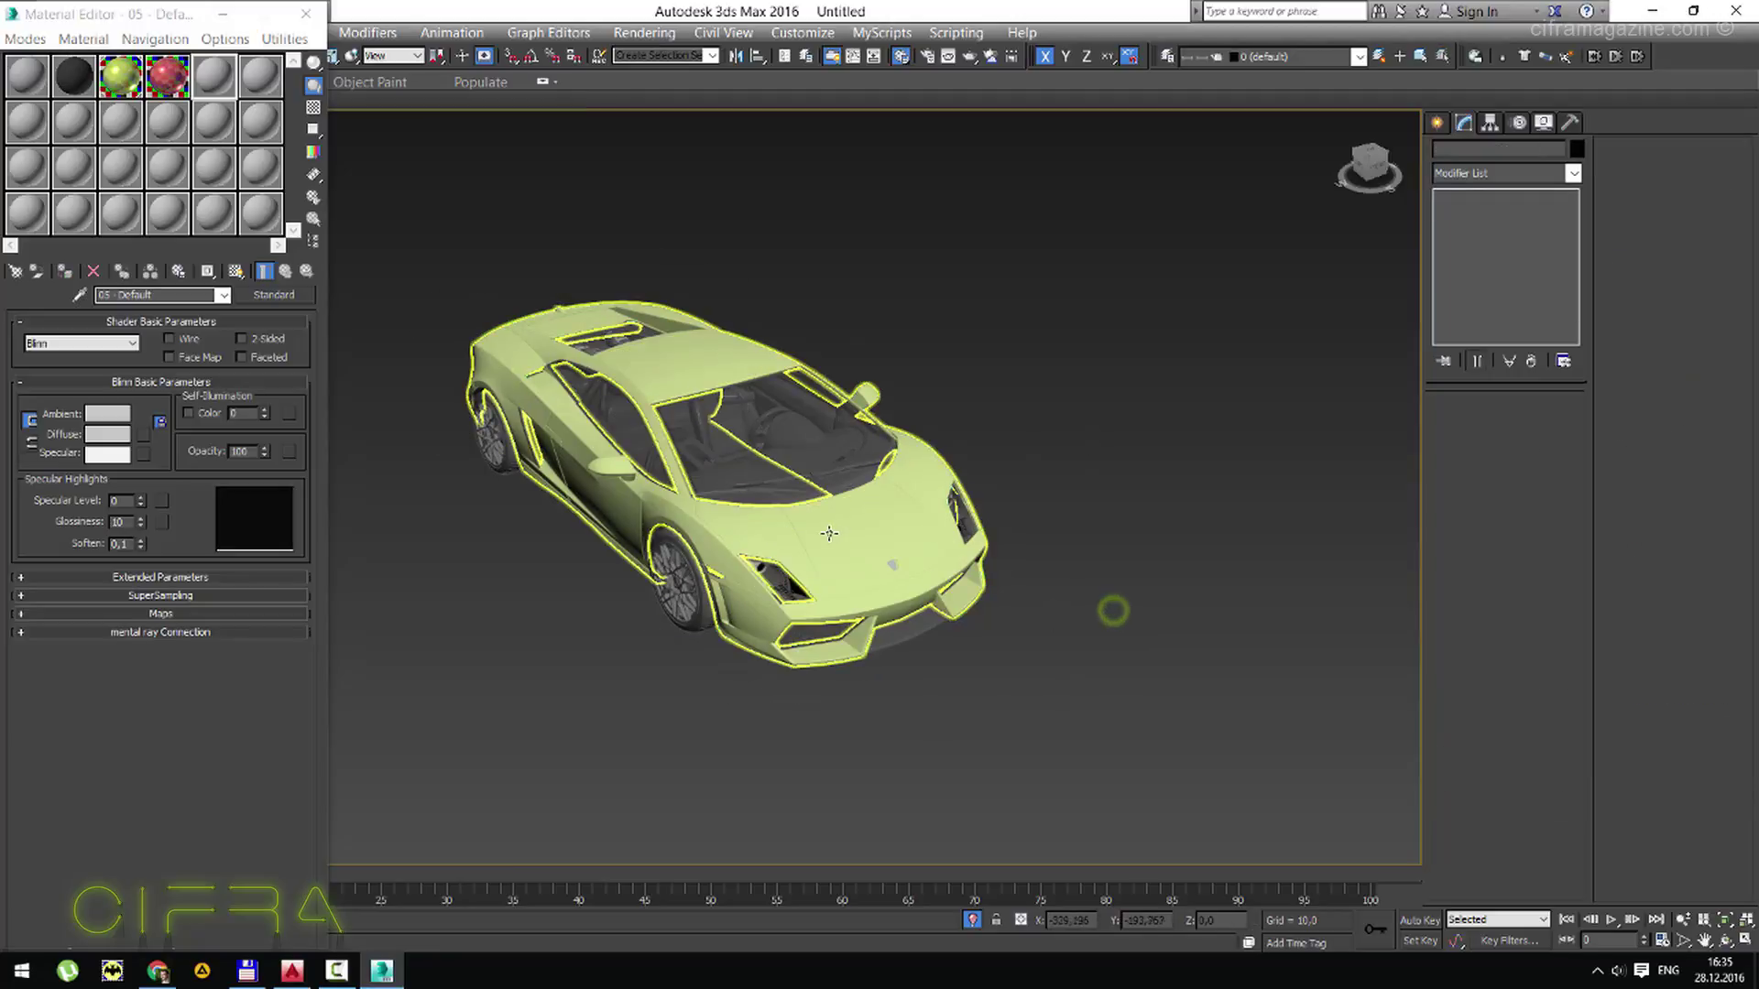
left_click_drag(830, 536, 1111, 464)
right_click(1110, 465)
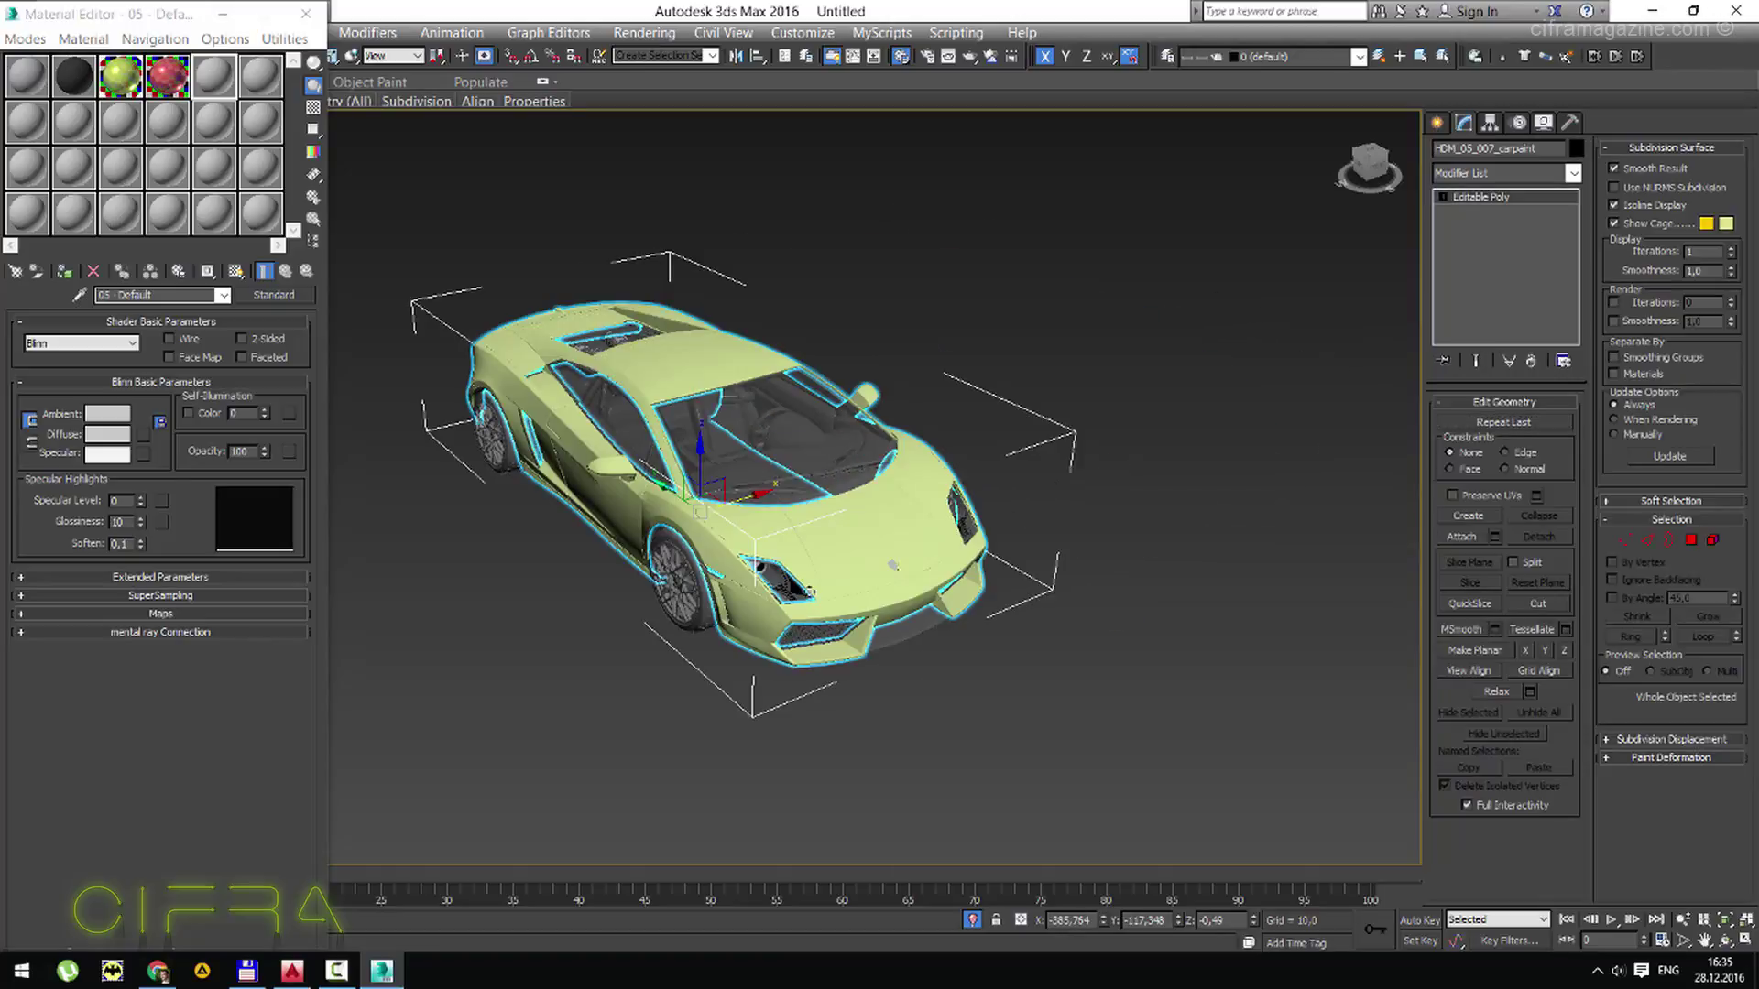
Attach all remaining yellow-car parts to its body, matching material IDs to materials.
left_click_drag(887, 517, 886, 518)
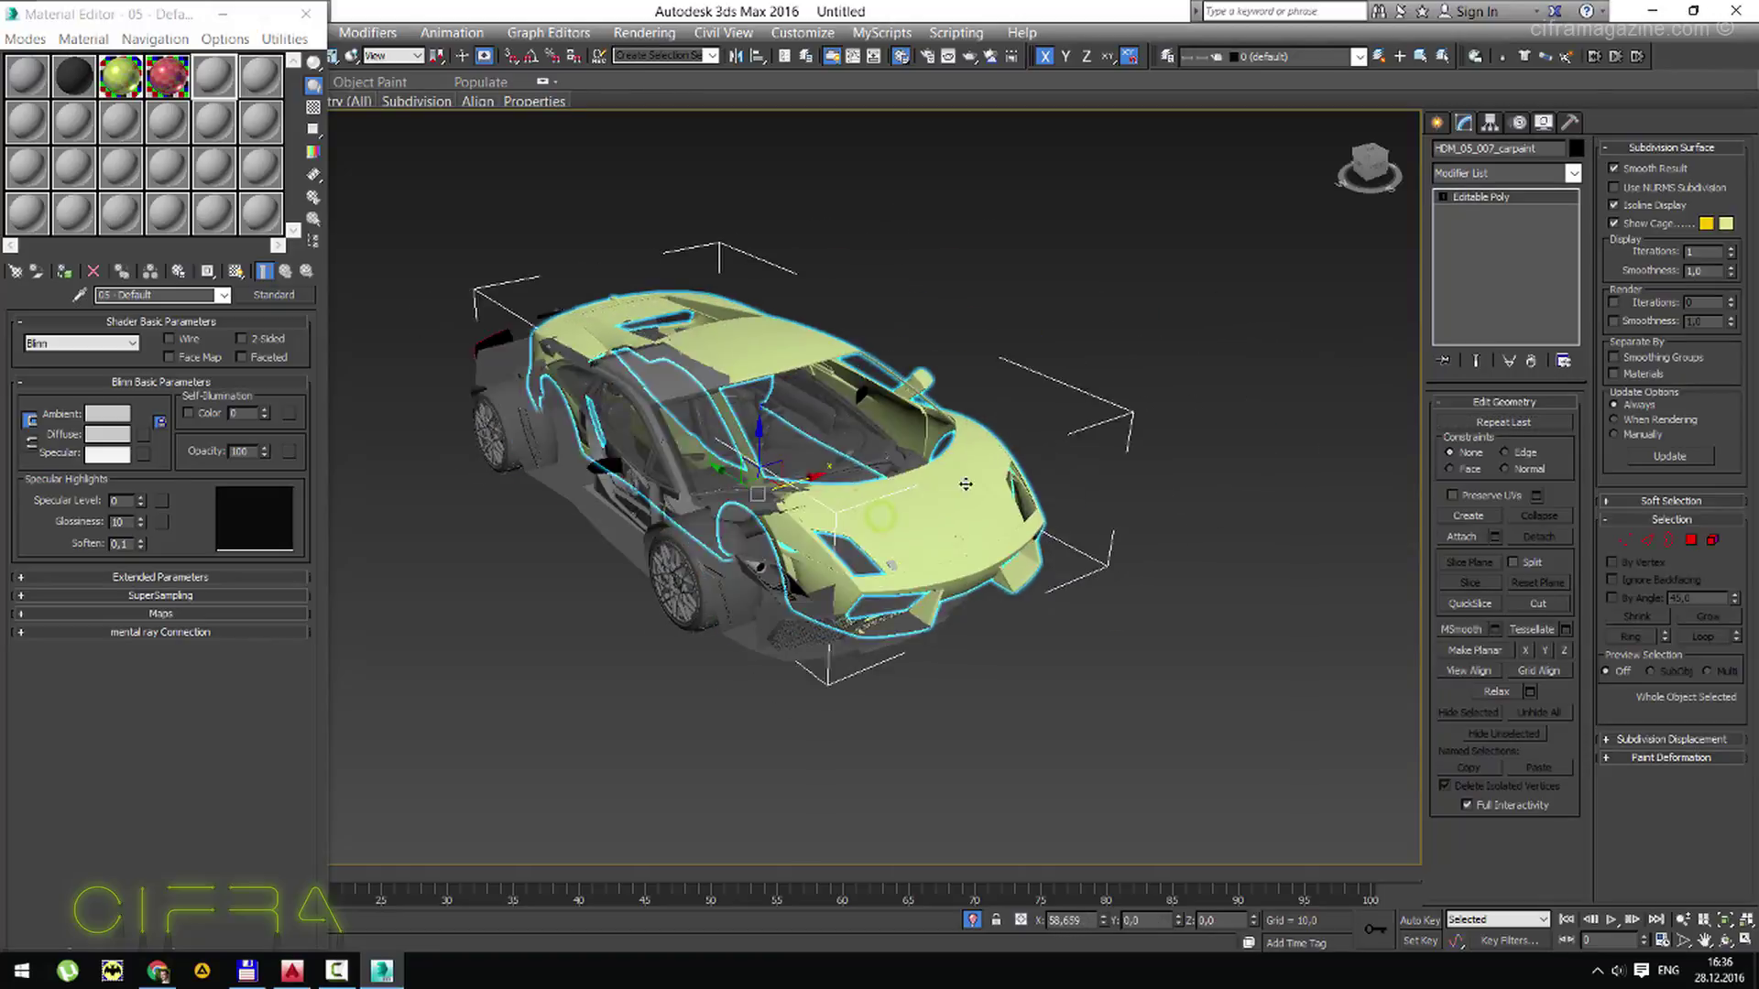
left_click(1494, 537)
left_click(365, 419)
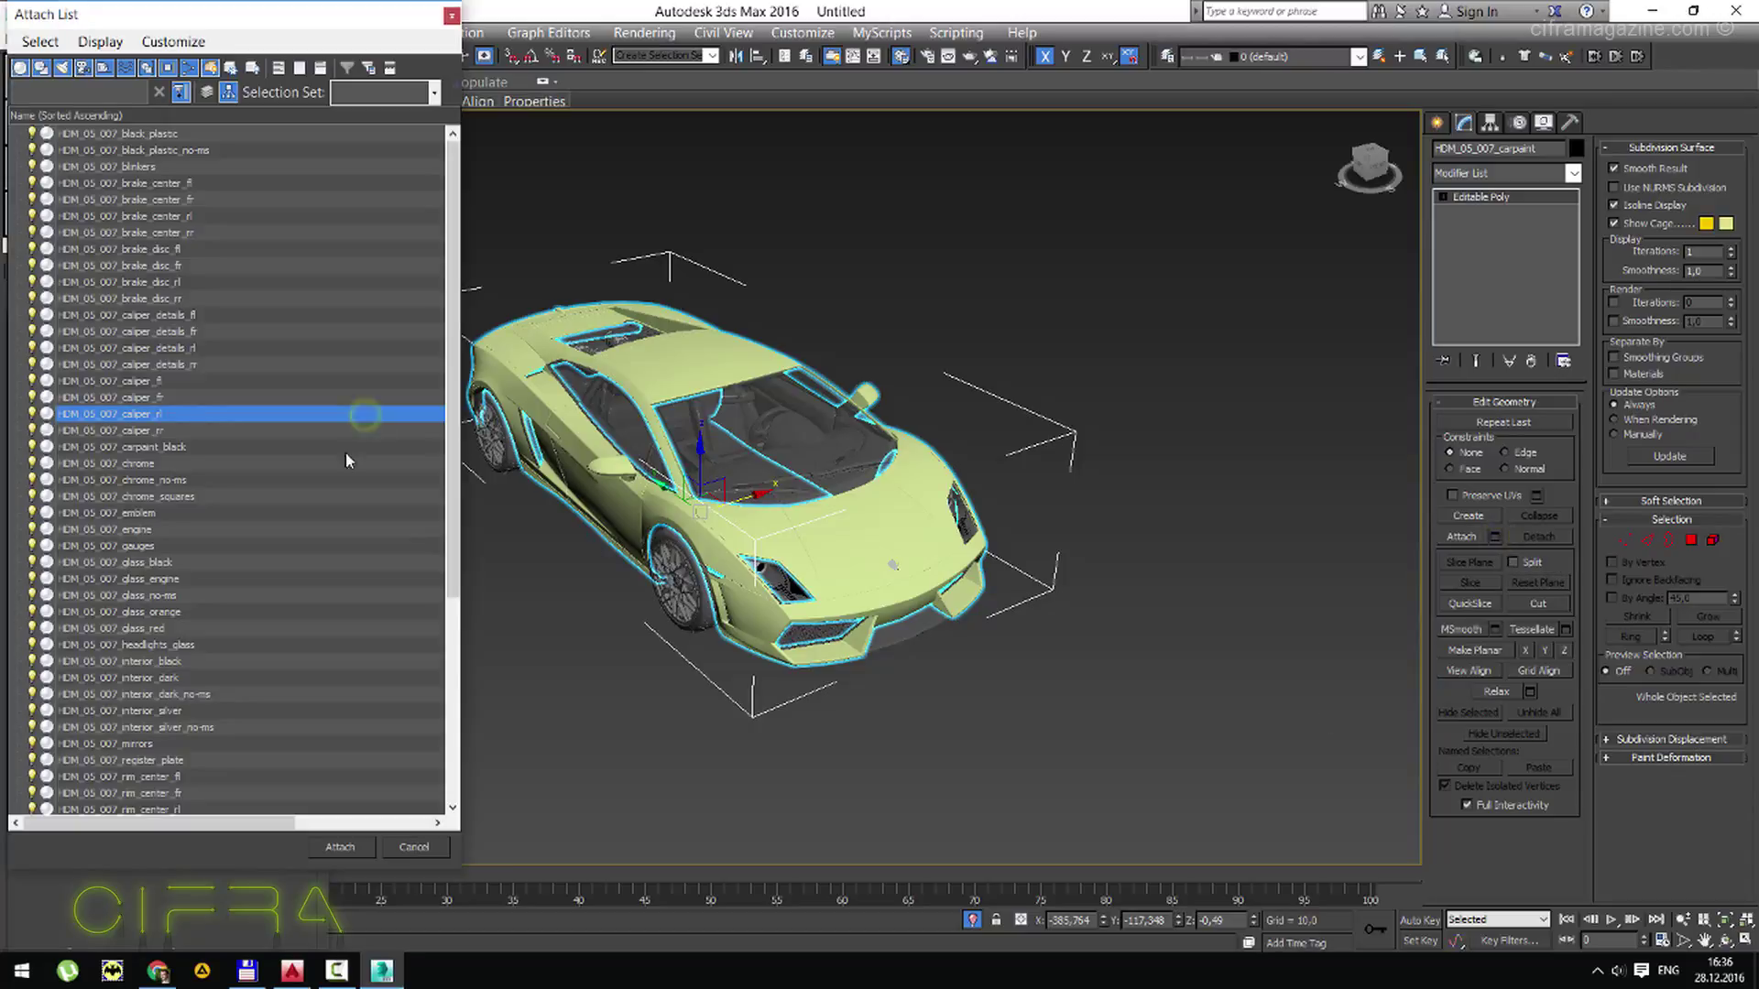
key("ctrl+a")
left_click(340, 846)
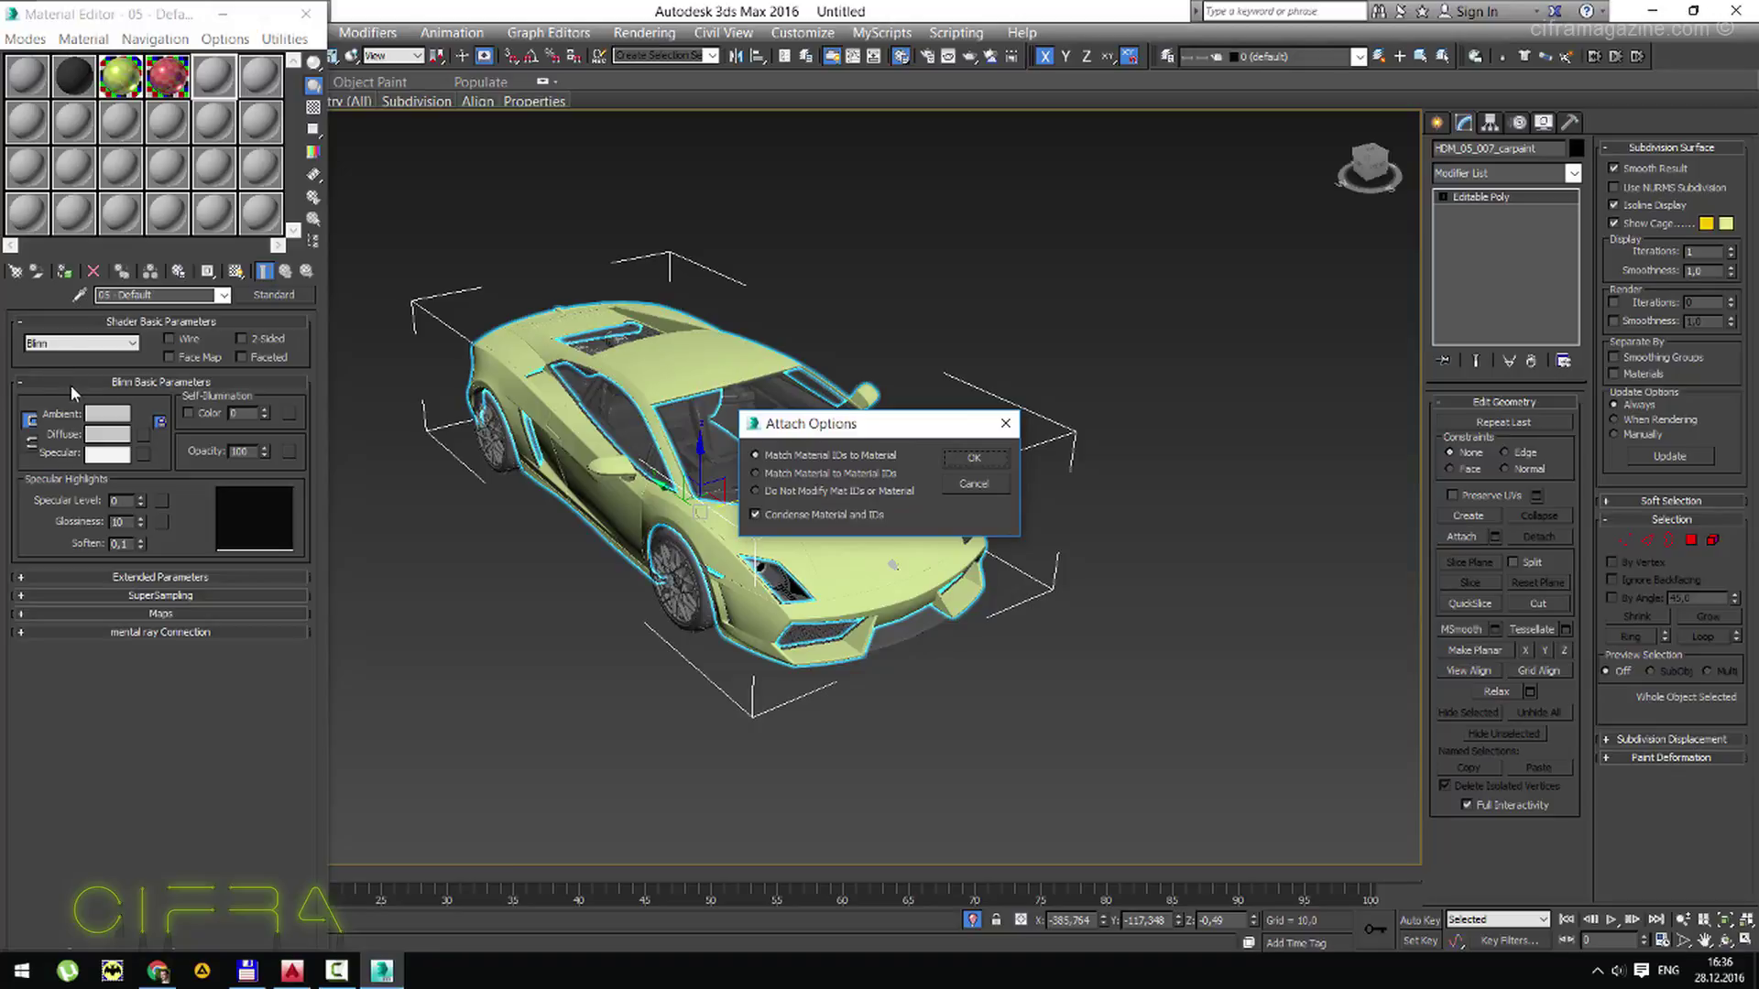
left_click(986, 463)
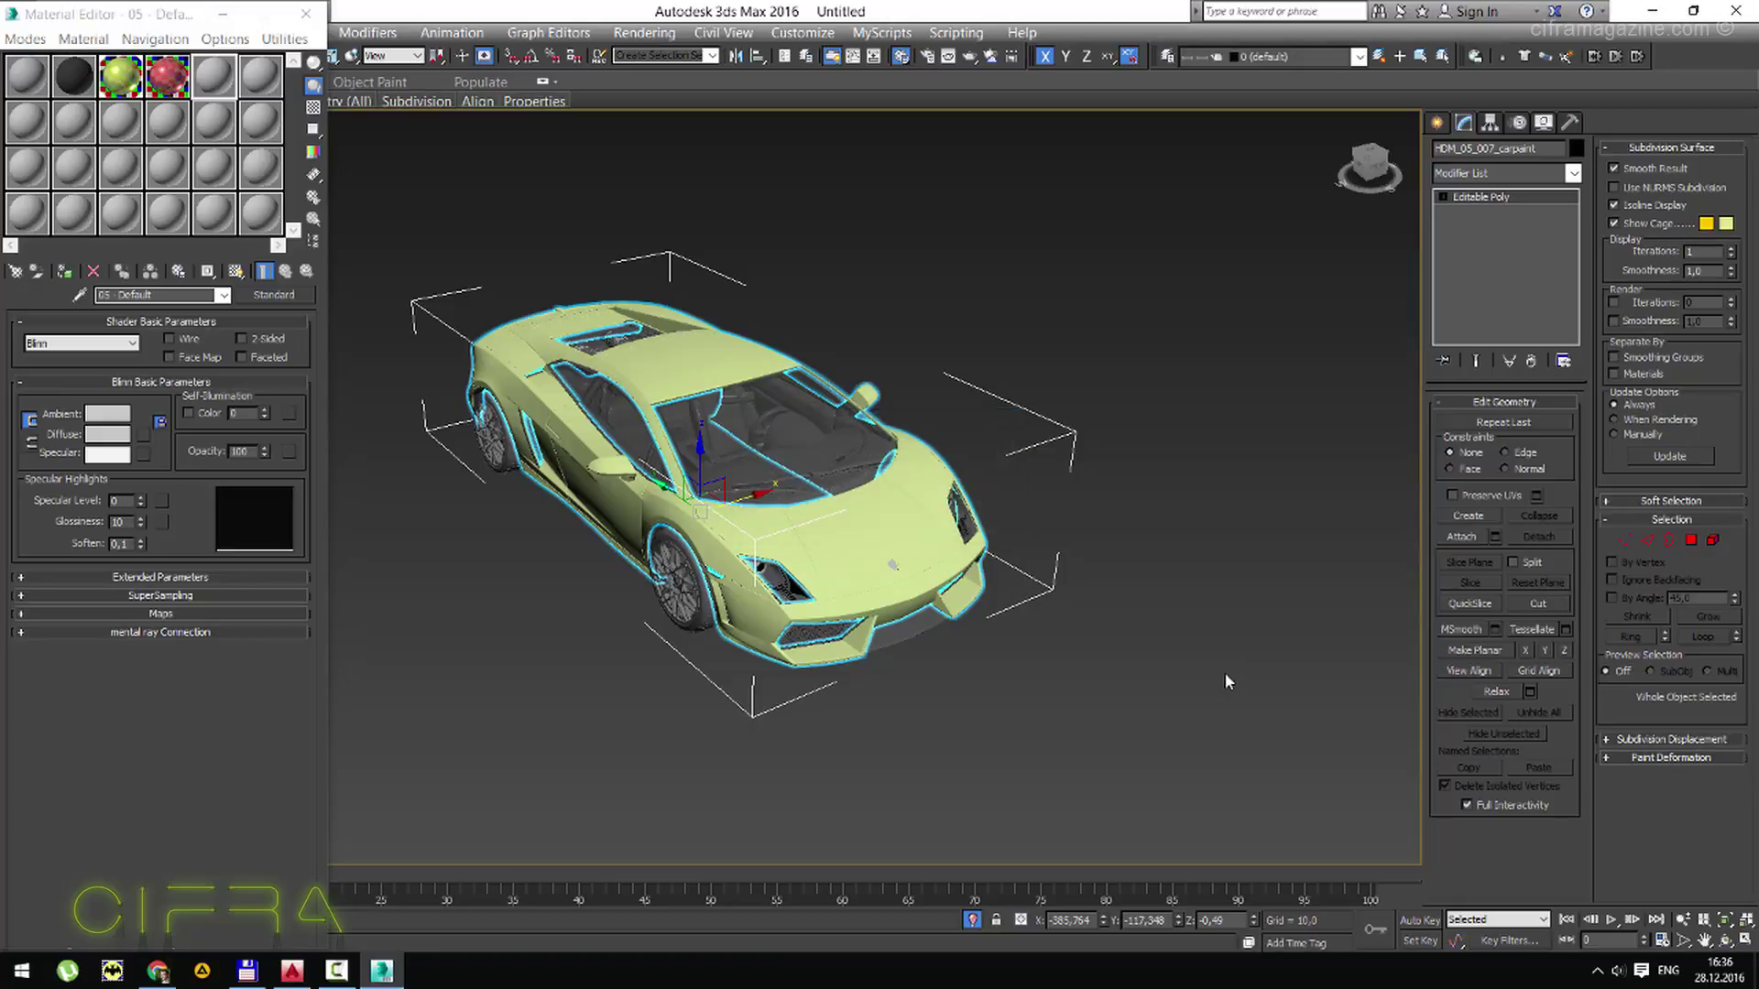
Eyedrop the yellow car's 17-ID multi-material into a slot and review its sub-materials.
left_click(77, 294)
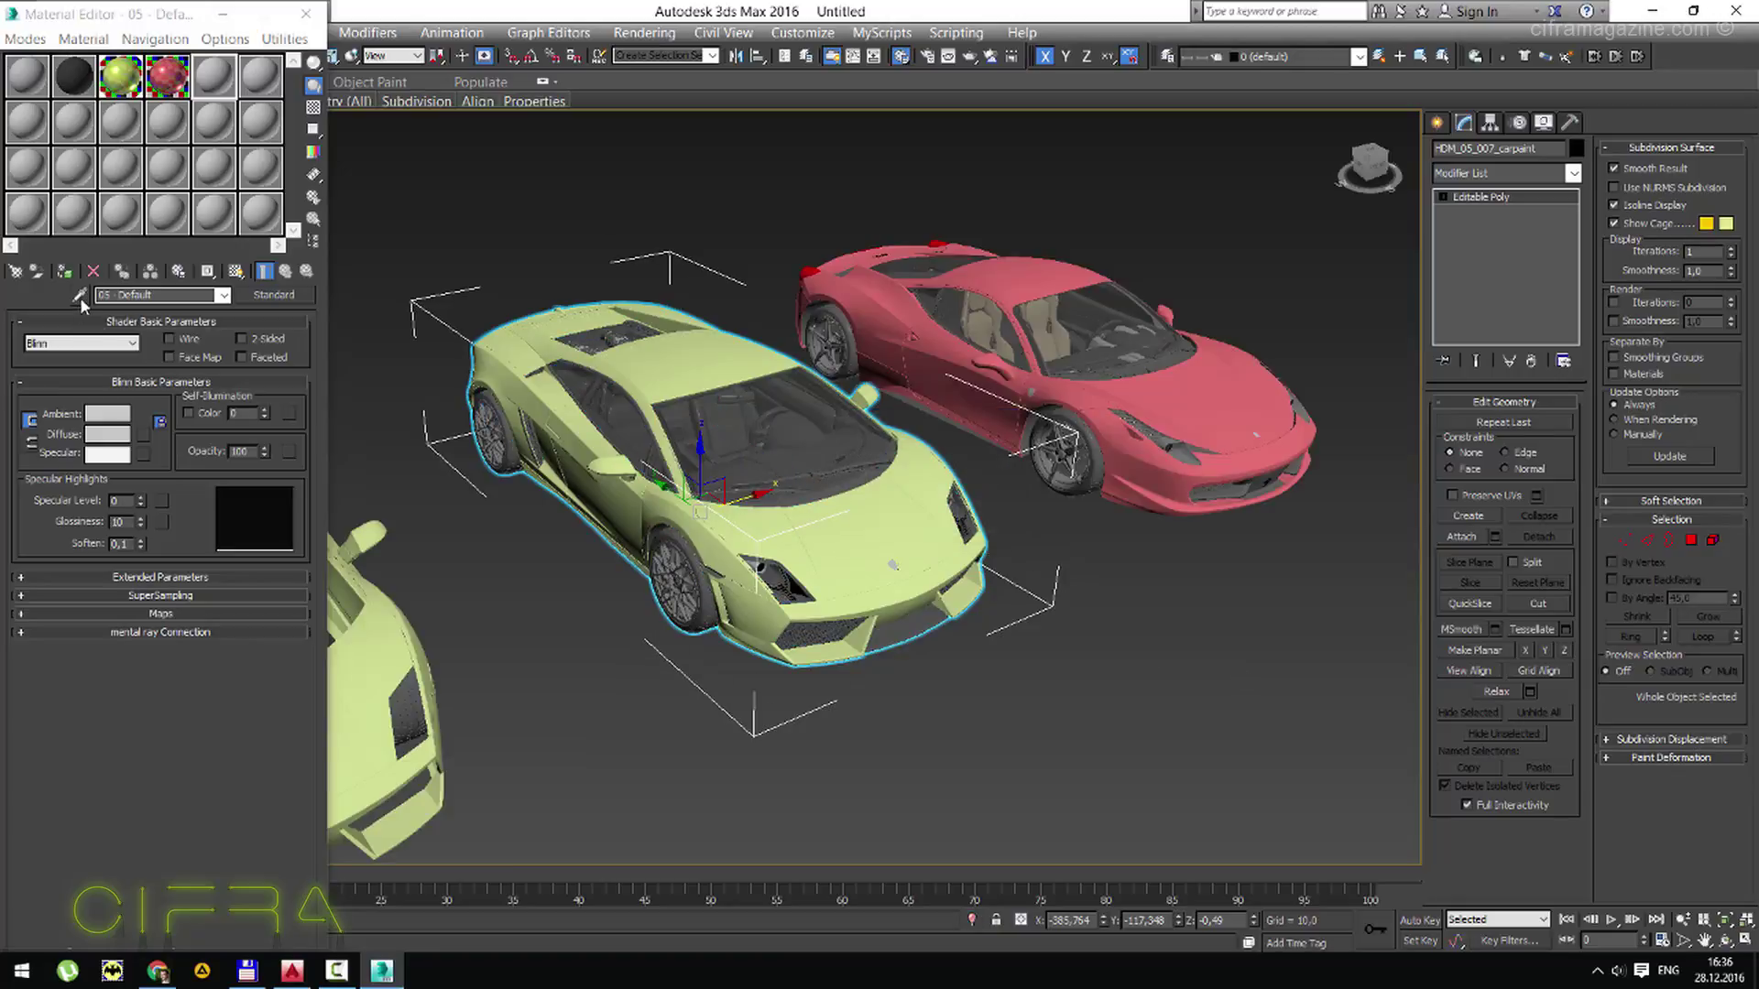
left_click(724, 477)
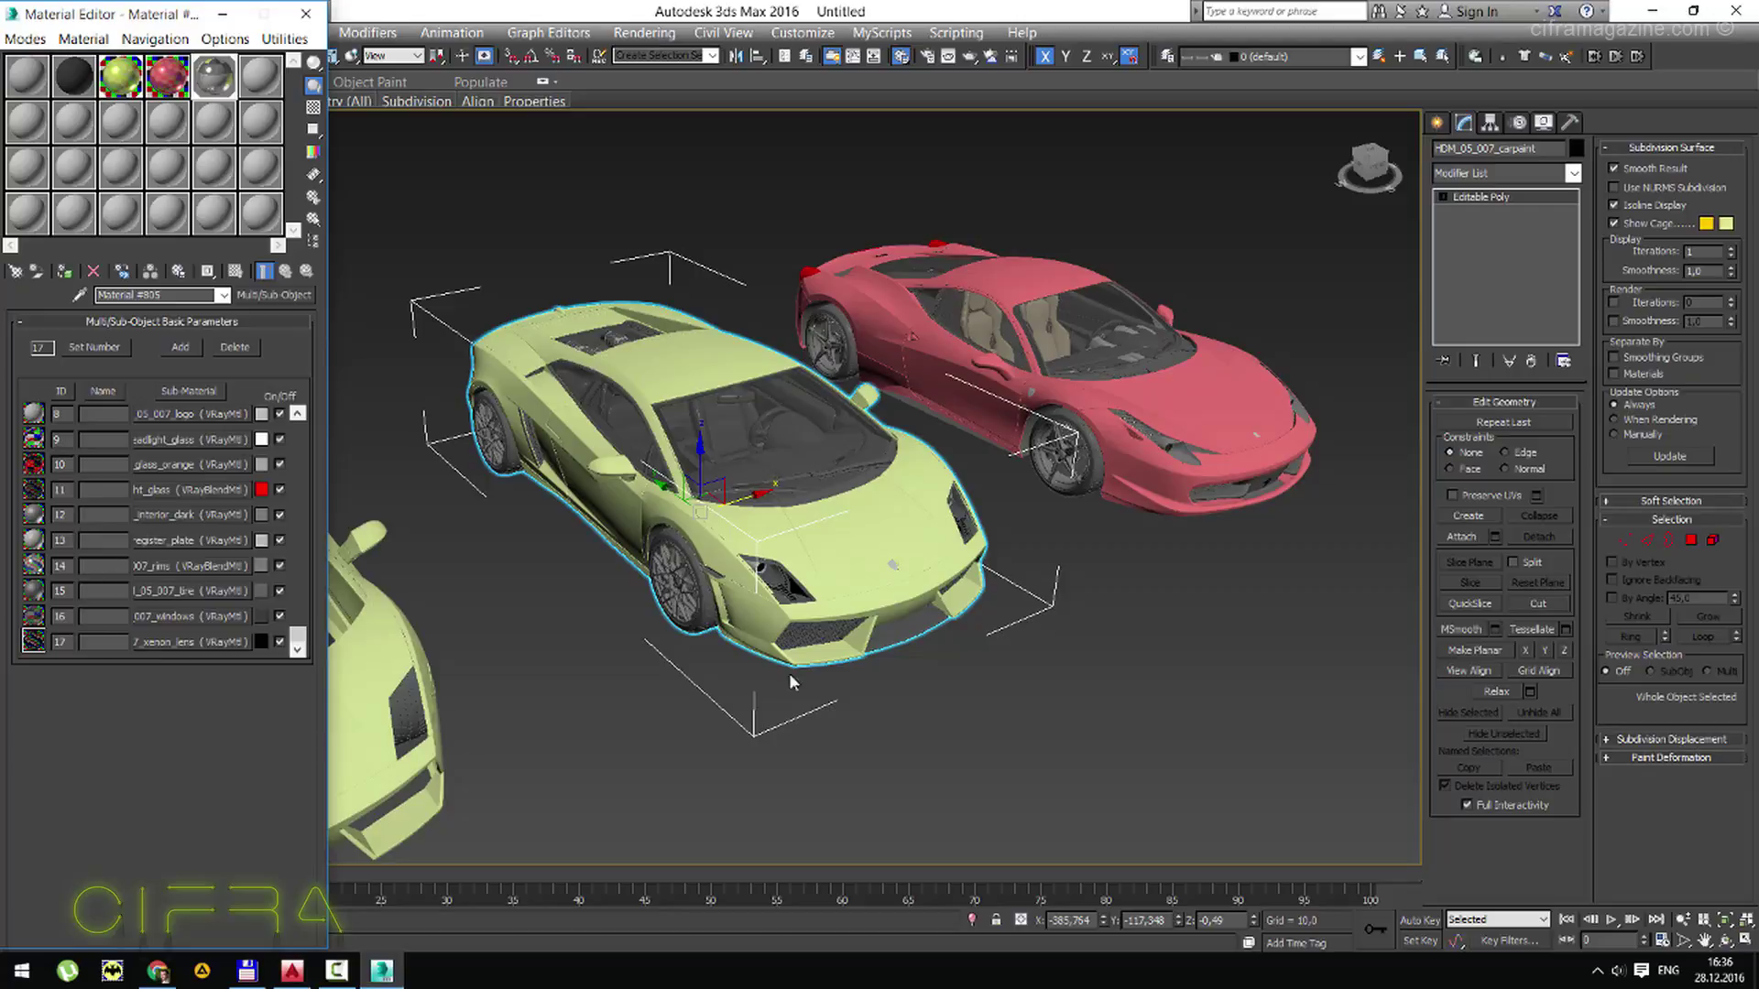
left_click_drag(297, 641, 298, 420)
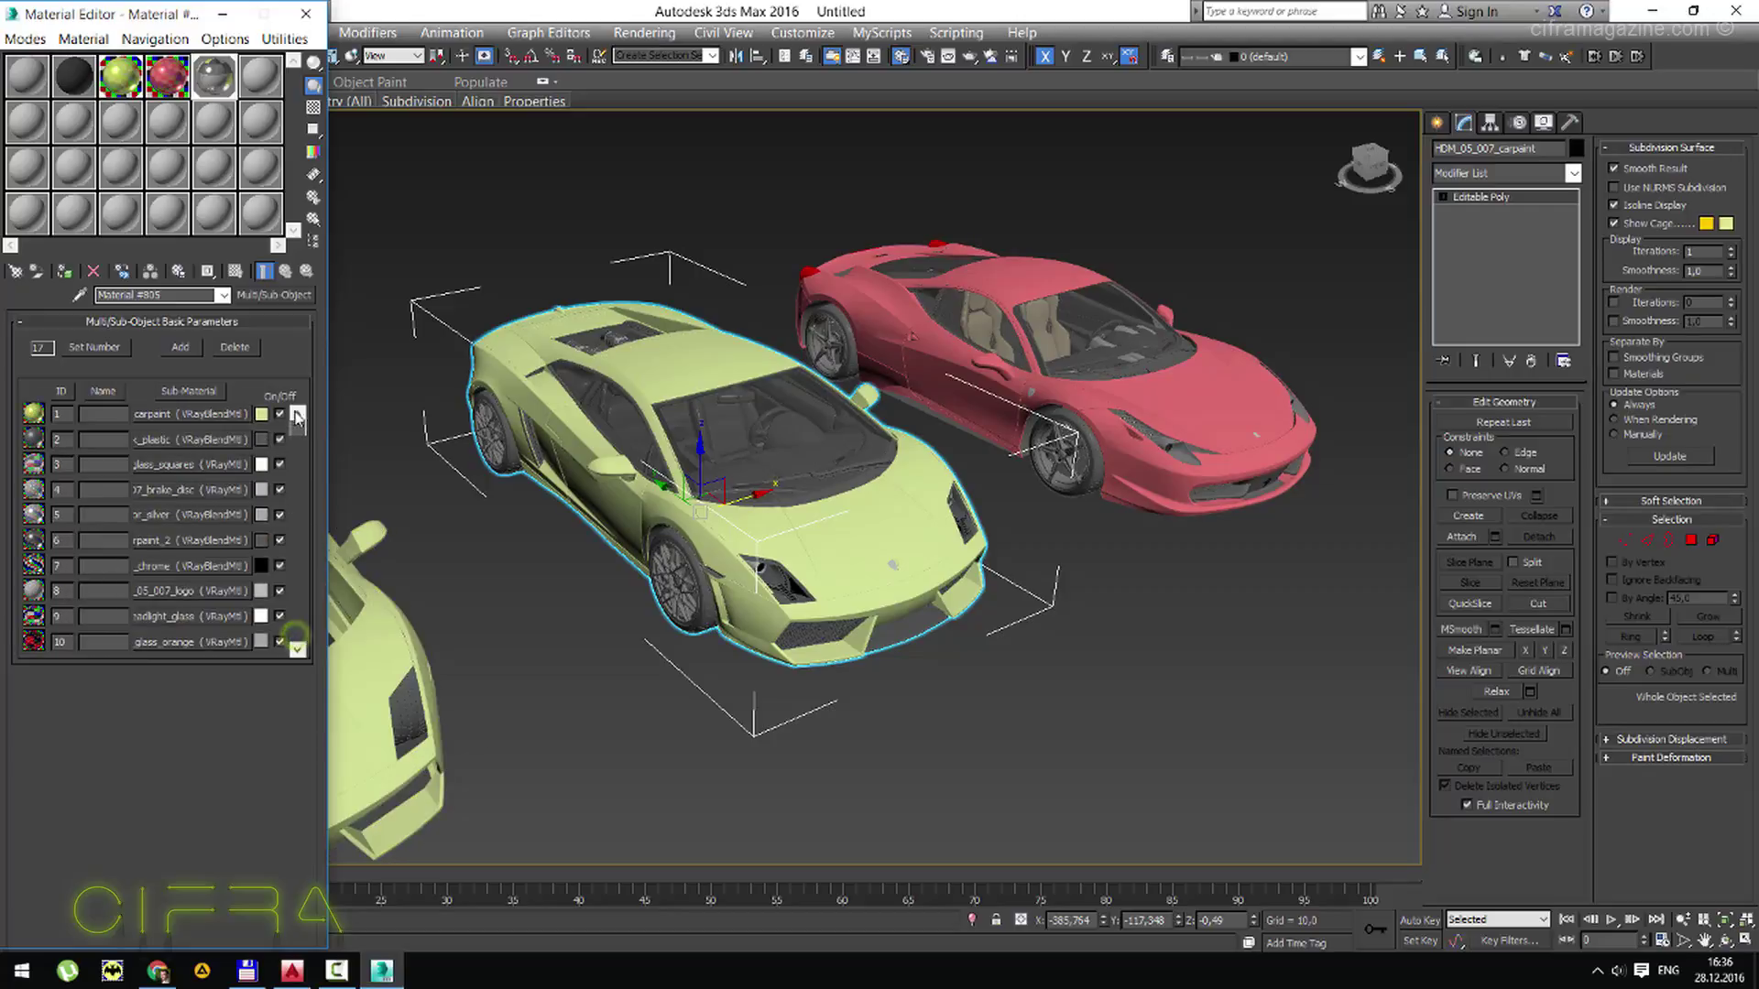
left_click(1199, 414)
Frame the red car's 32 parts and select only its carpaint body.
key("m")
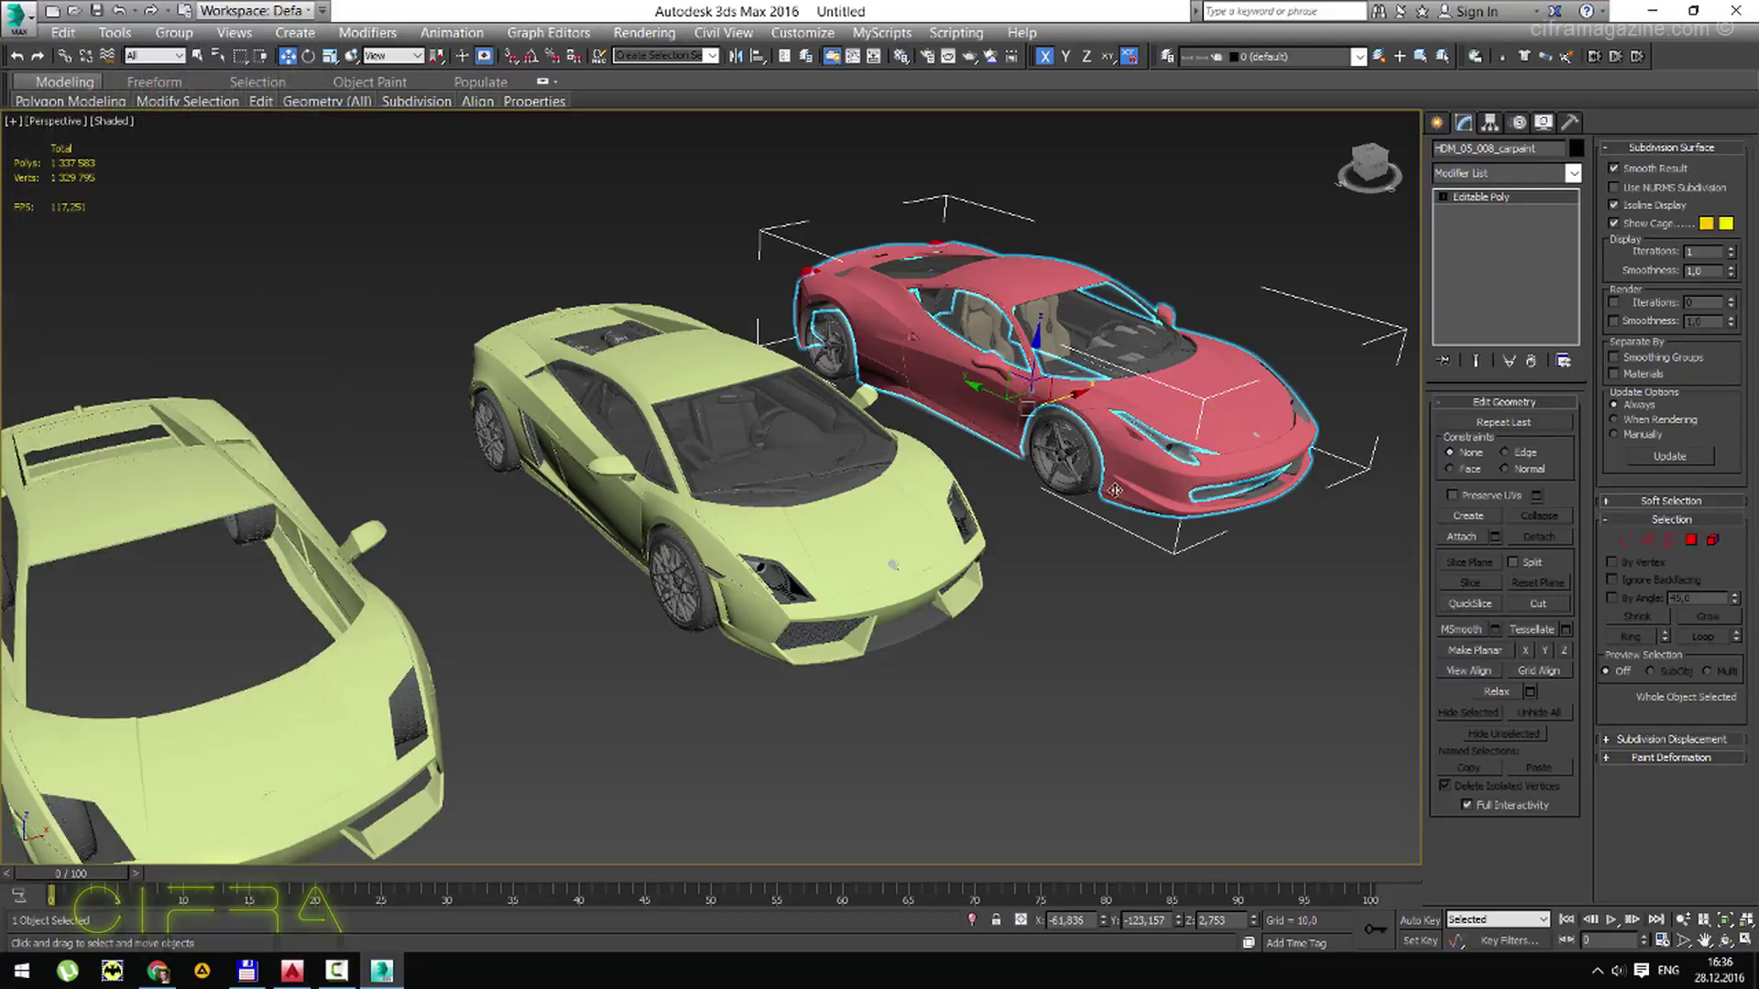
key("z")
scroll(688, 419, "down", 3)
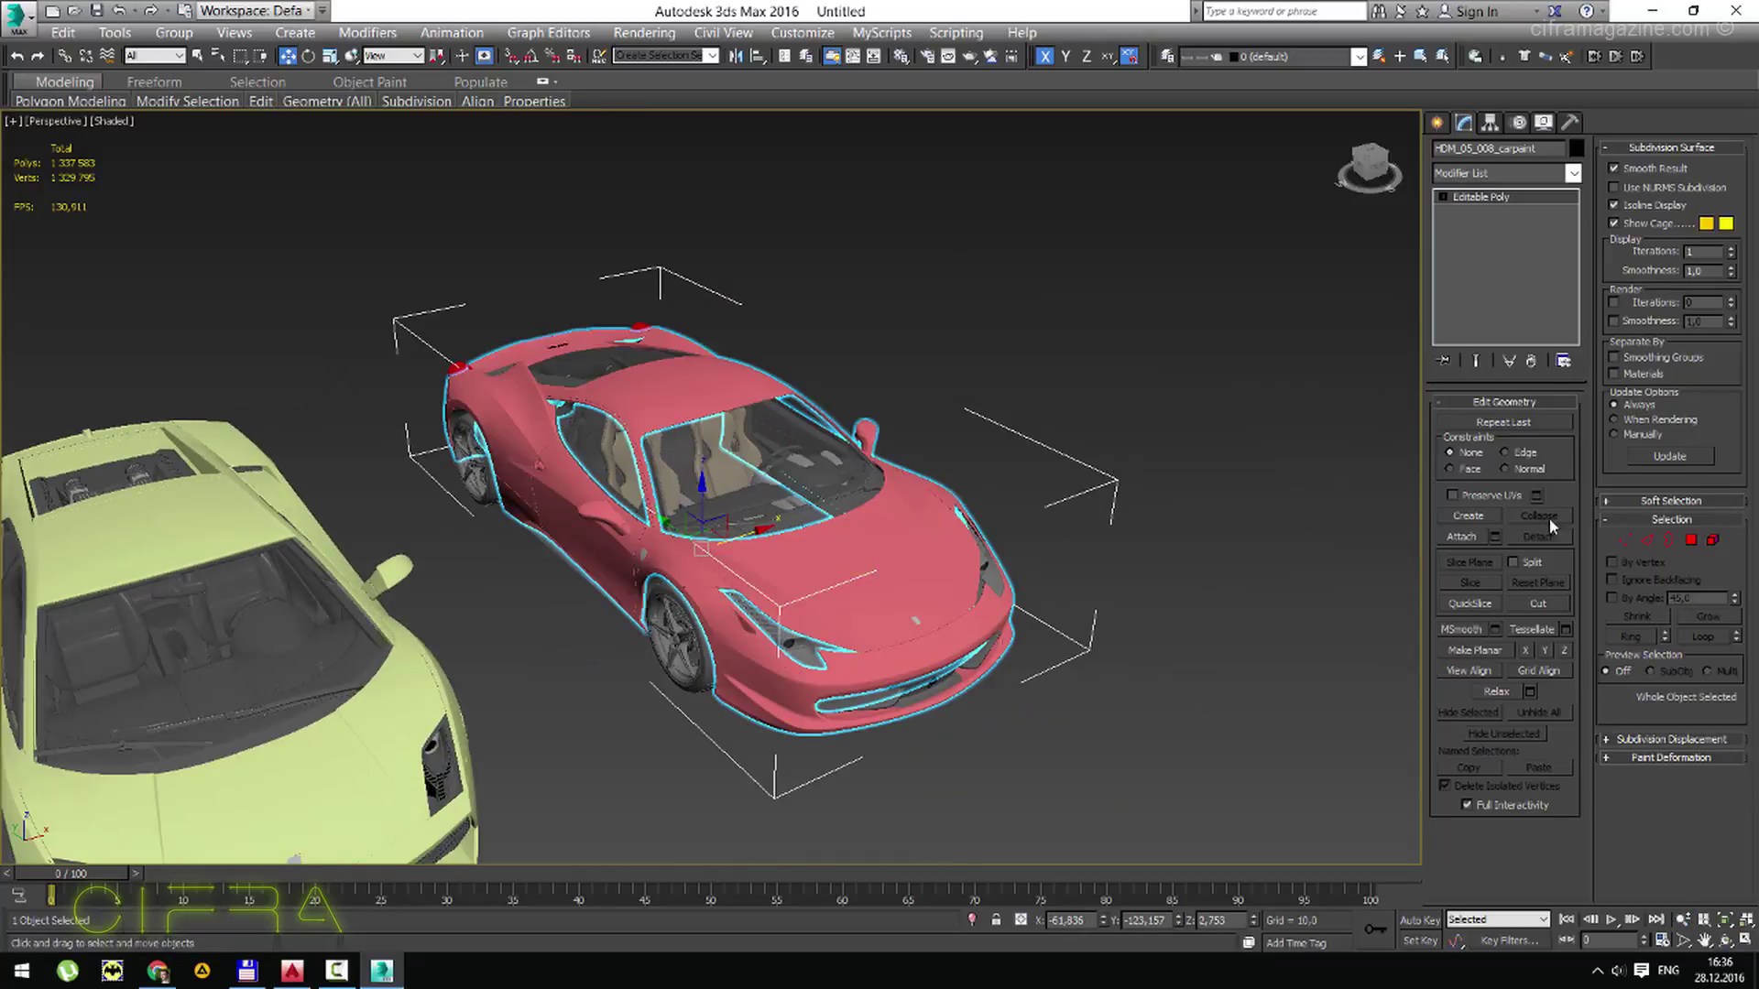
left_click_drag(322, 207, 1092, 770)
key("z")
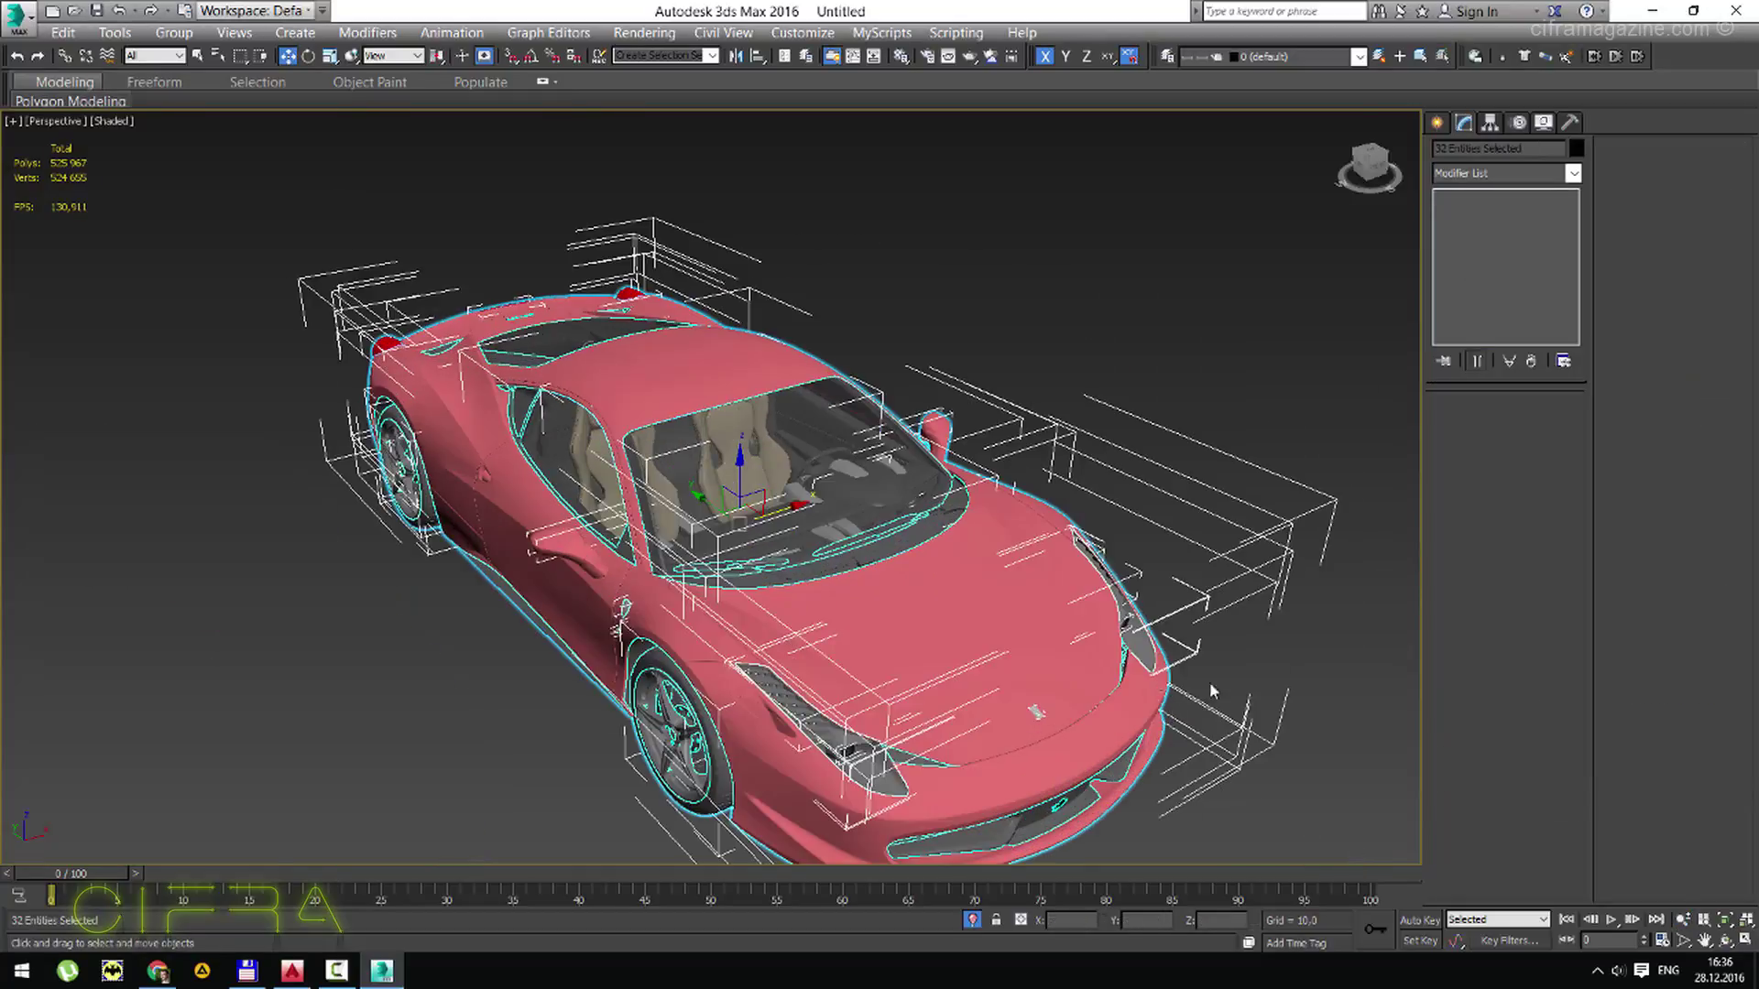
left_click(1238, 417)
left_click(693, 383)
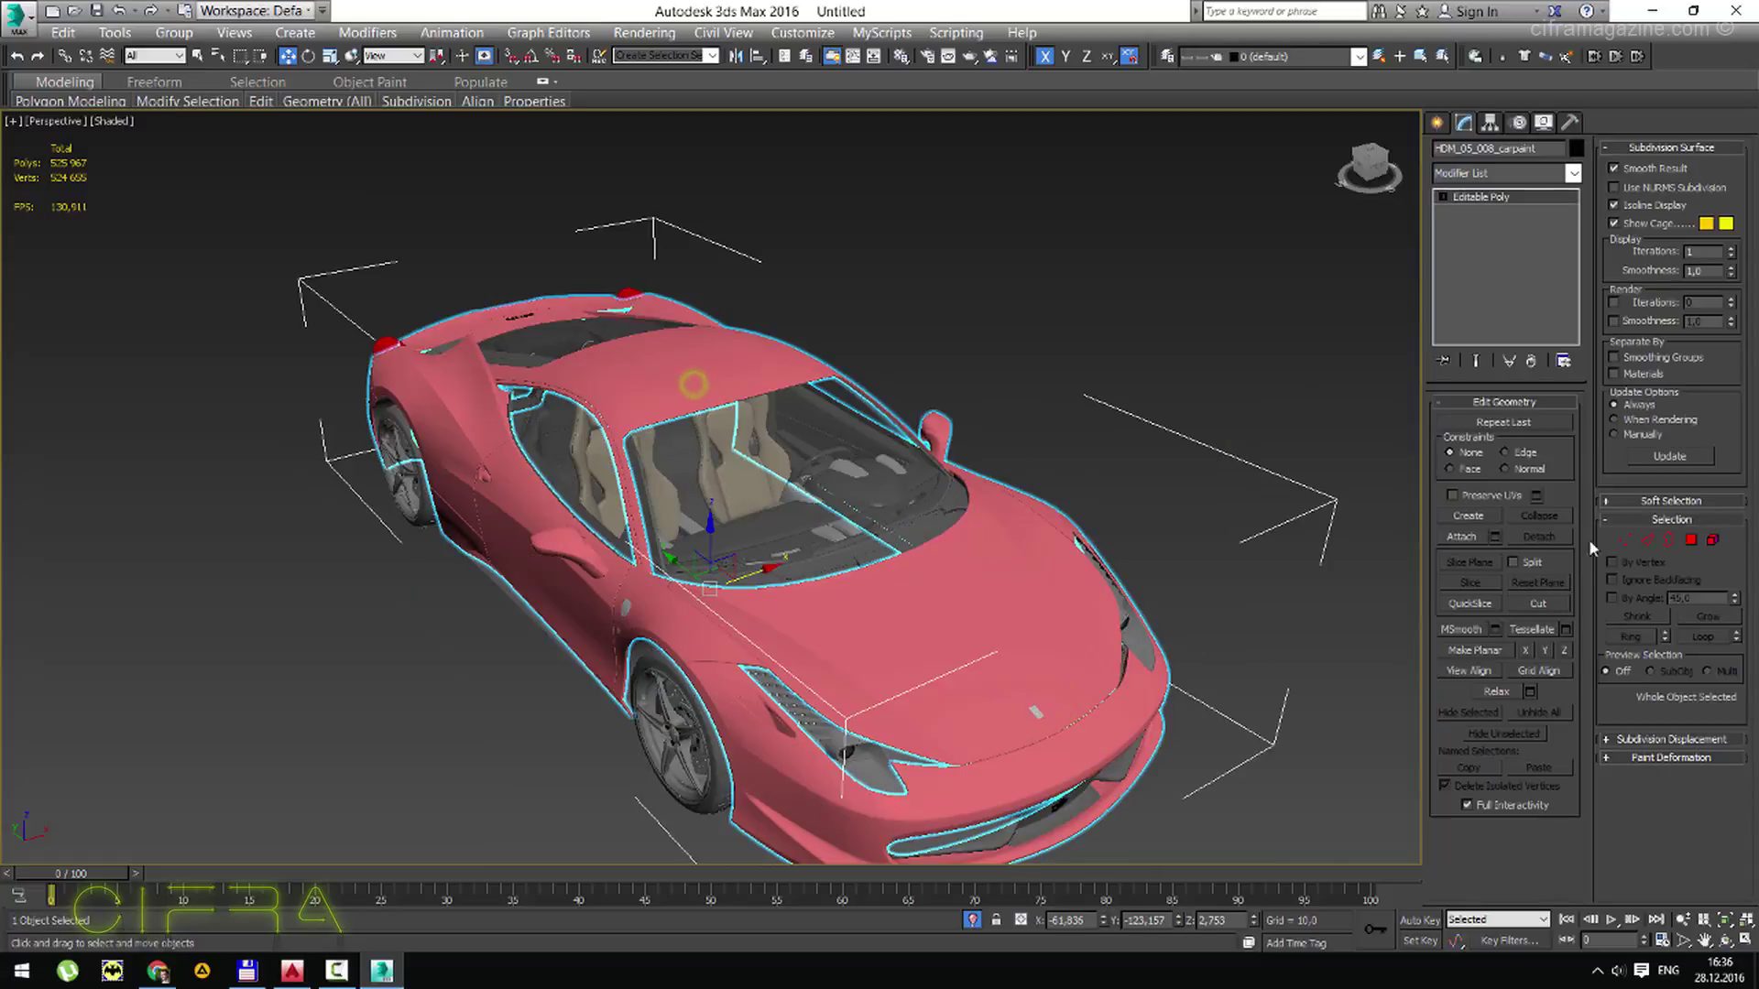
Attach all the red car's parts to its body with matched material IDs, then verify it.
left_click(1497, 536)
key("ctrl+a")
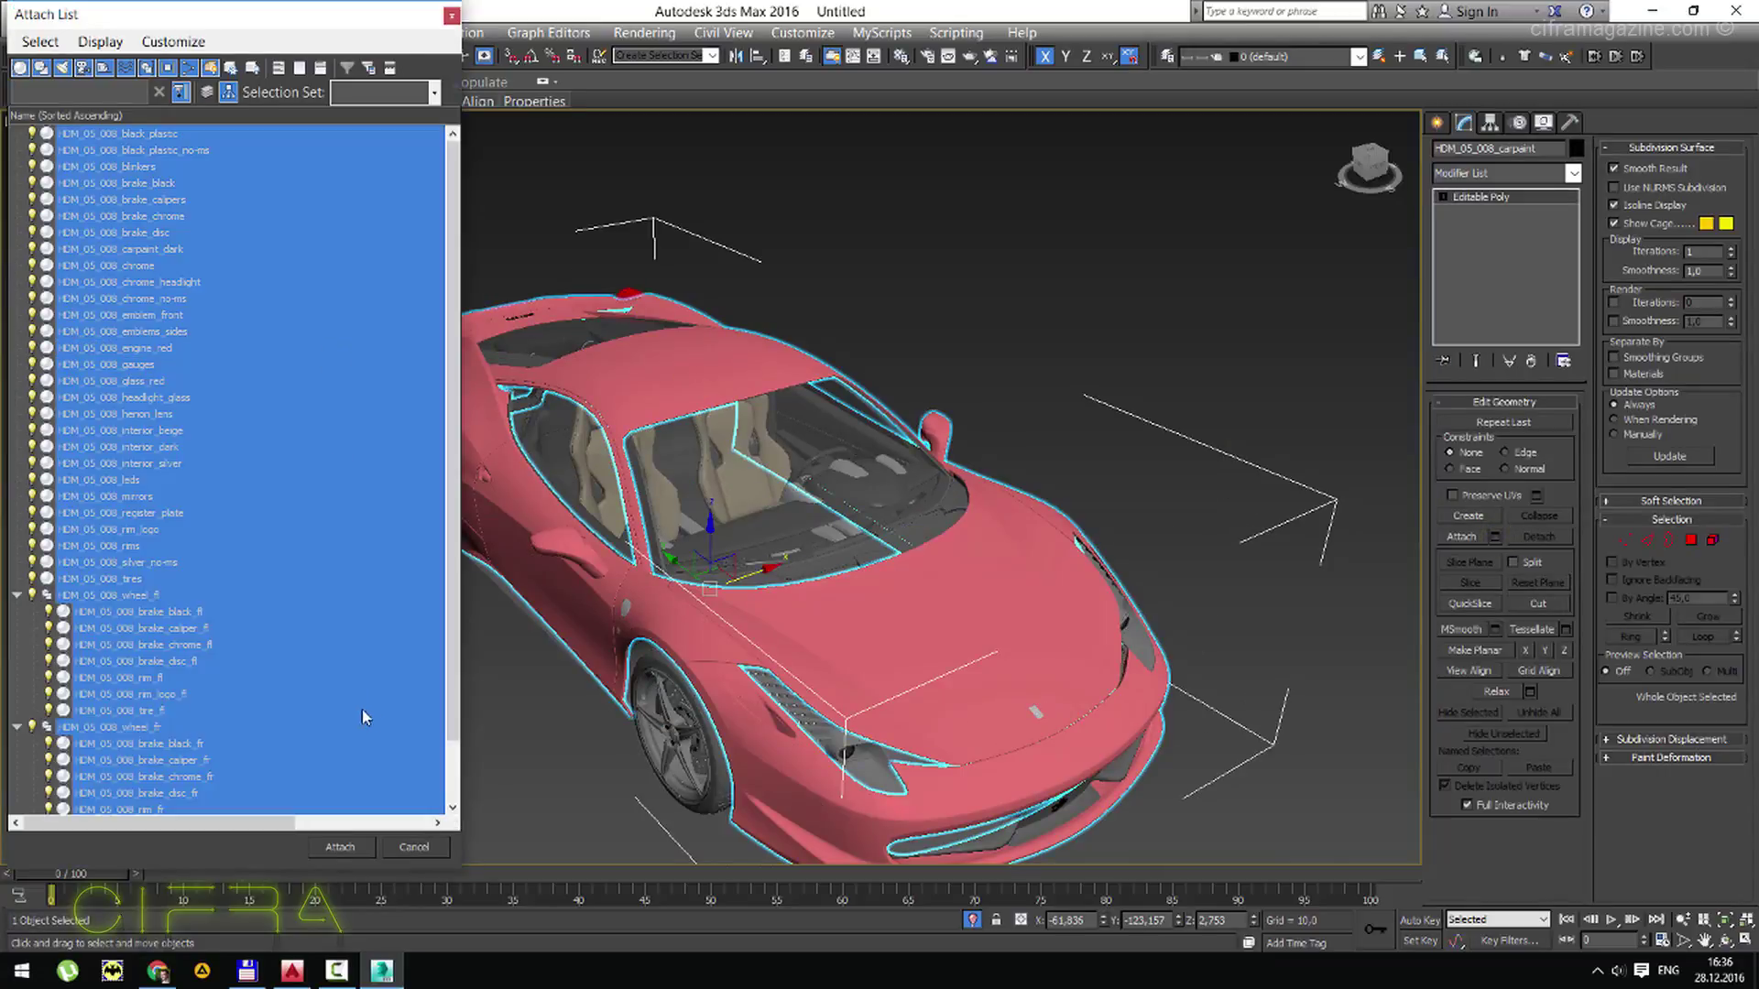
left_click(344, 849)
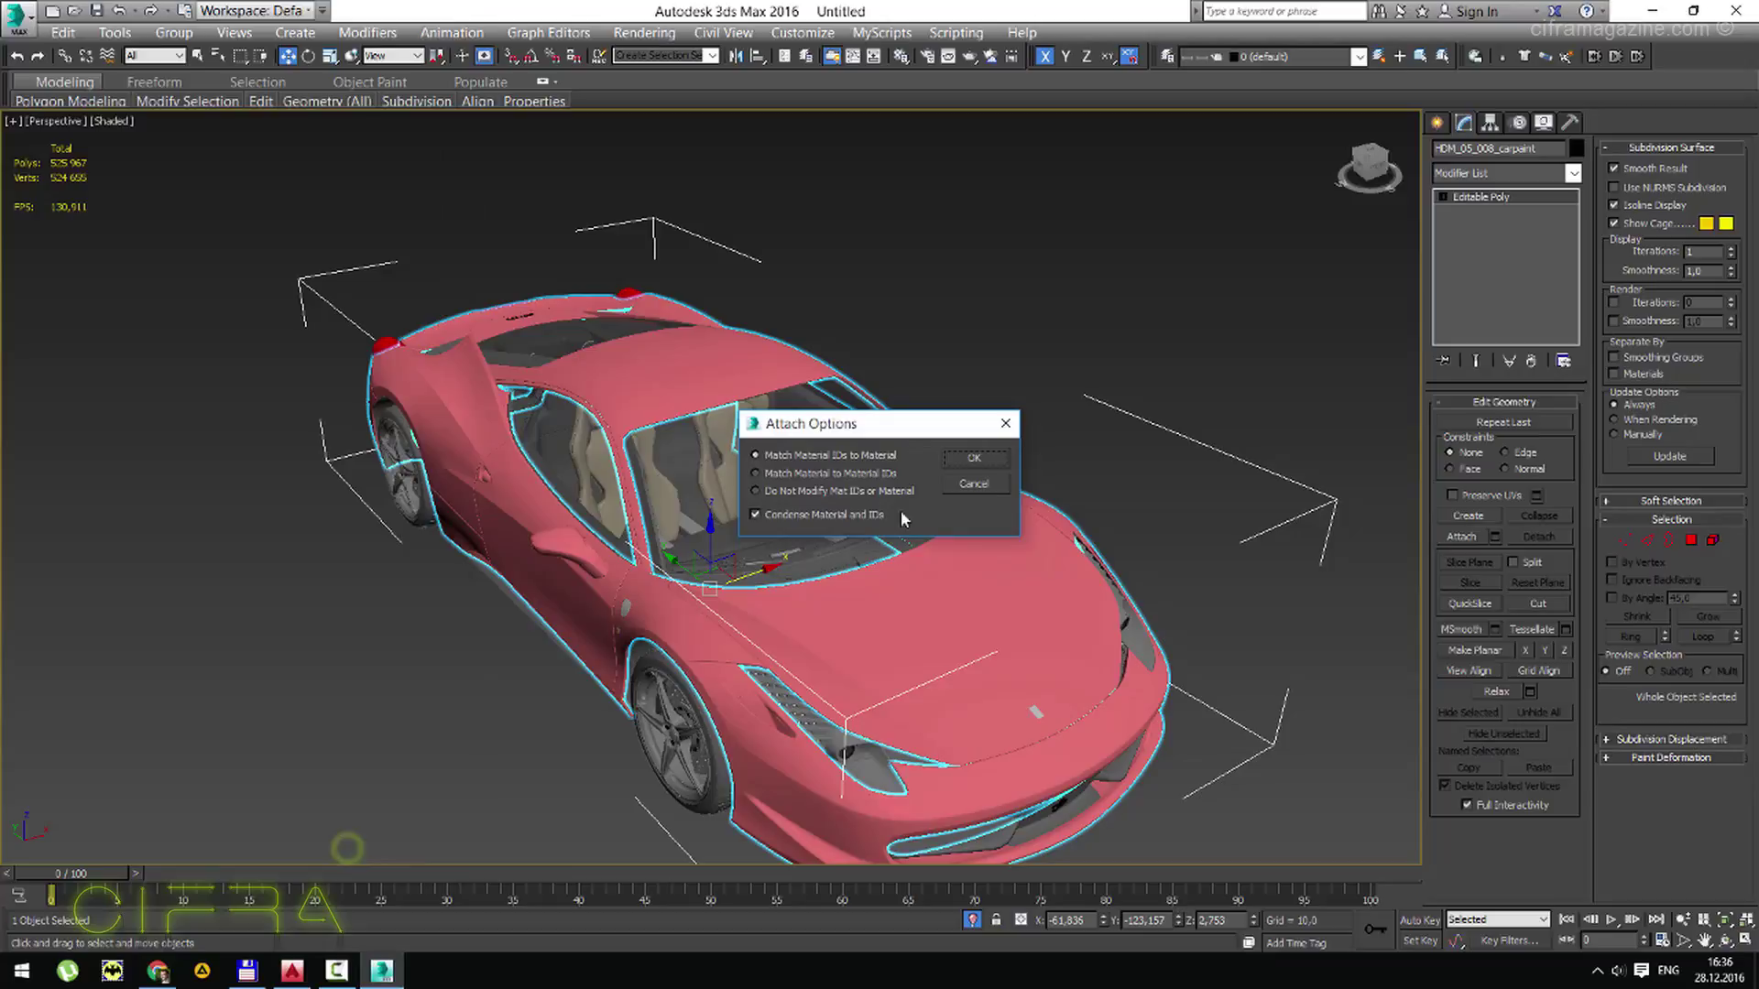
left_click(976, 462)
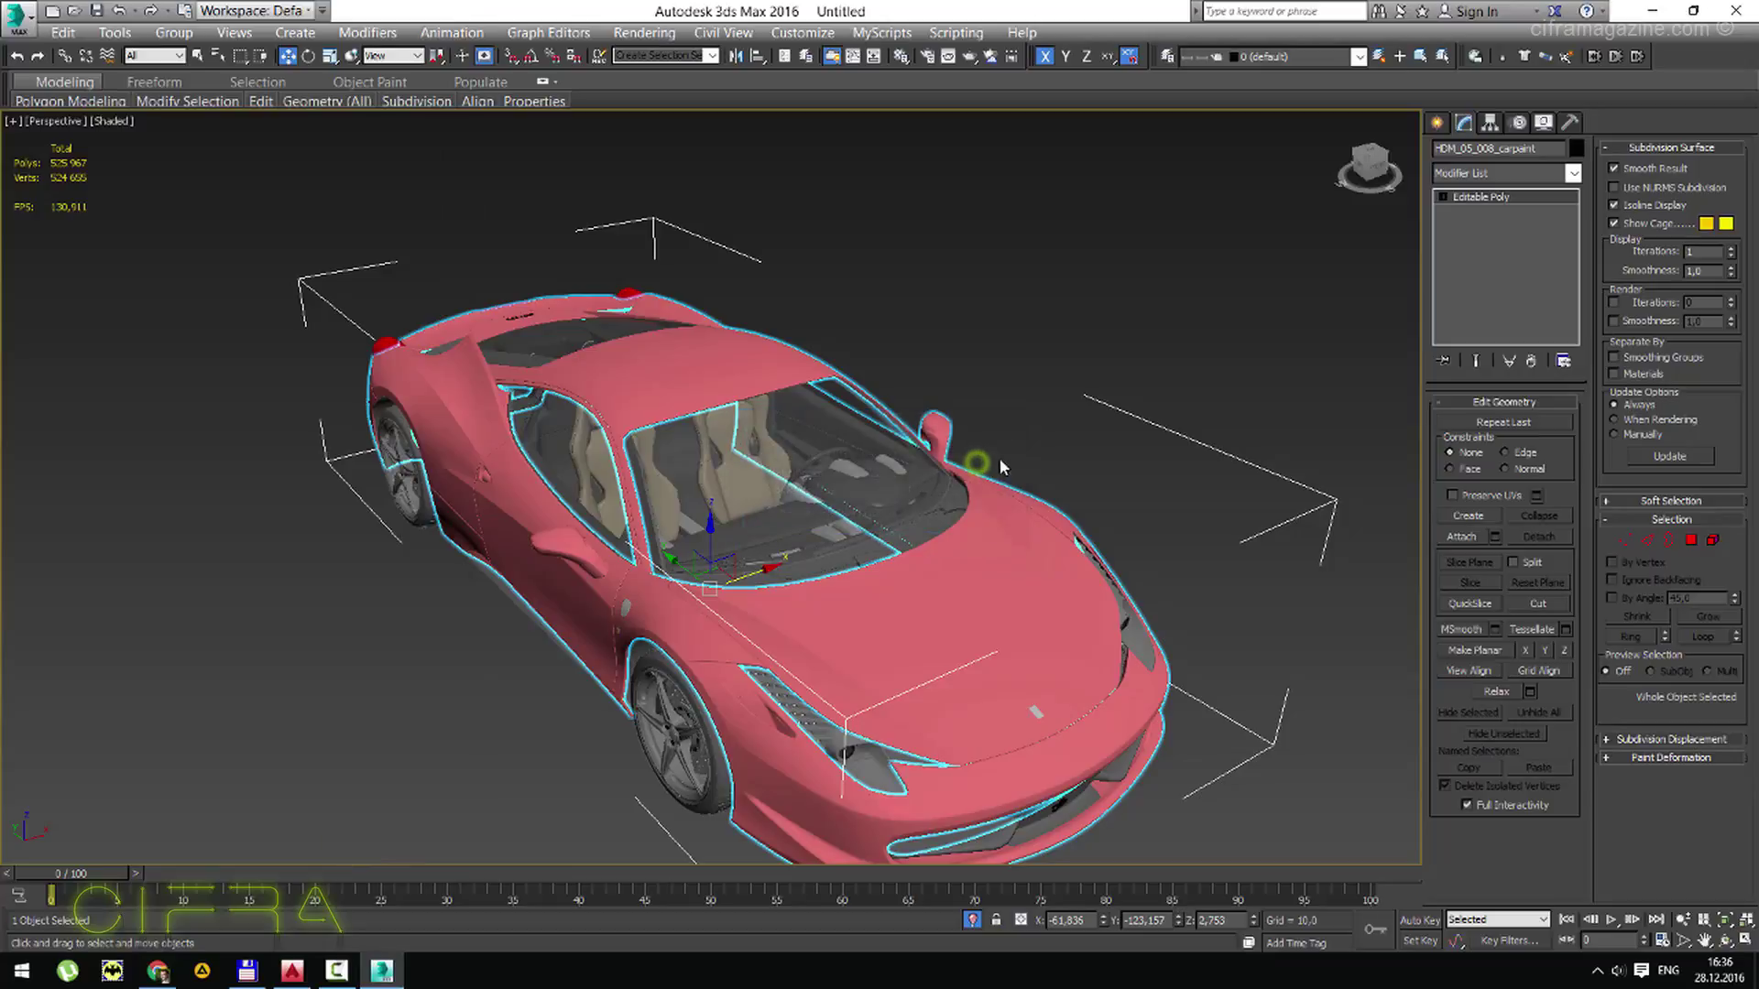
left_click(1207, 372)
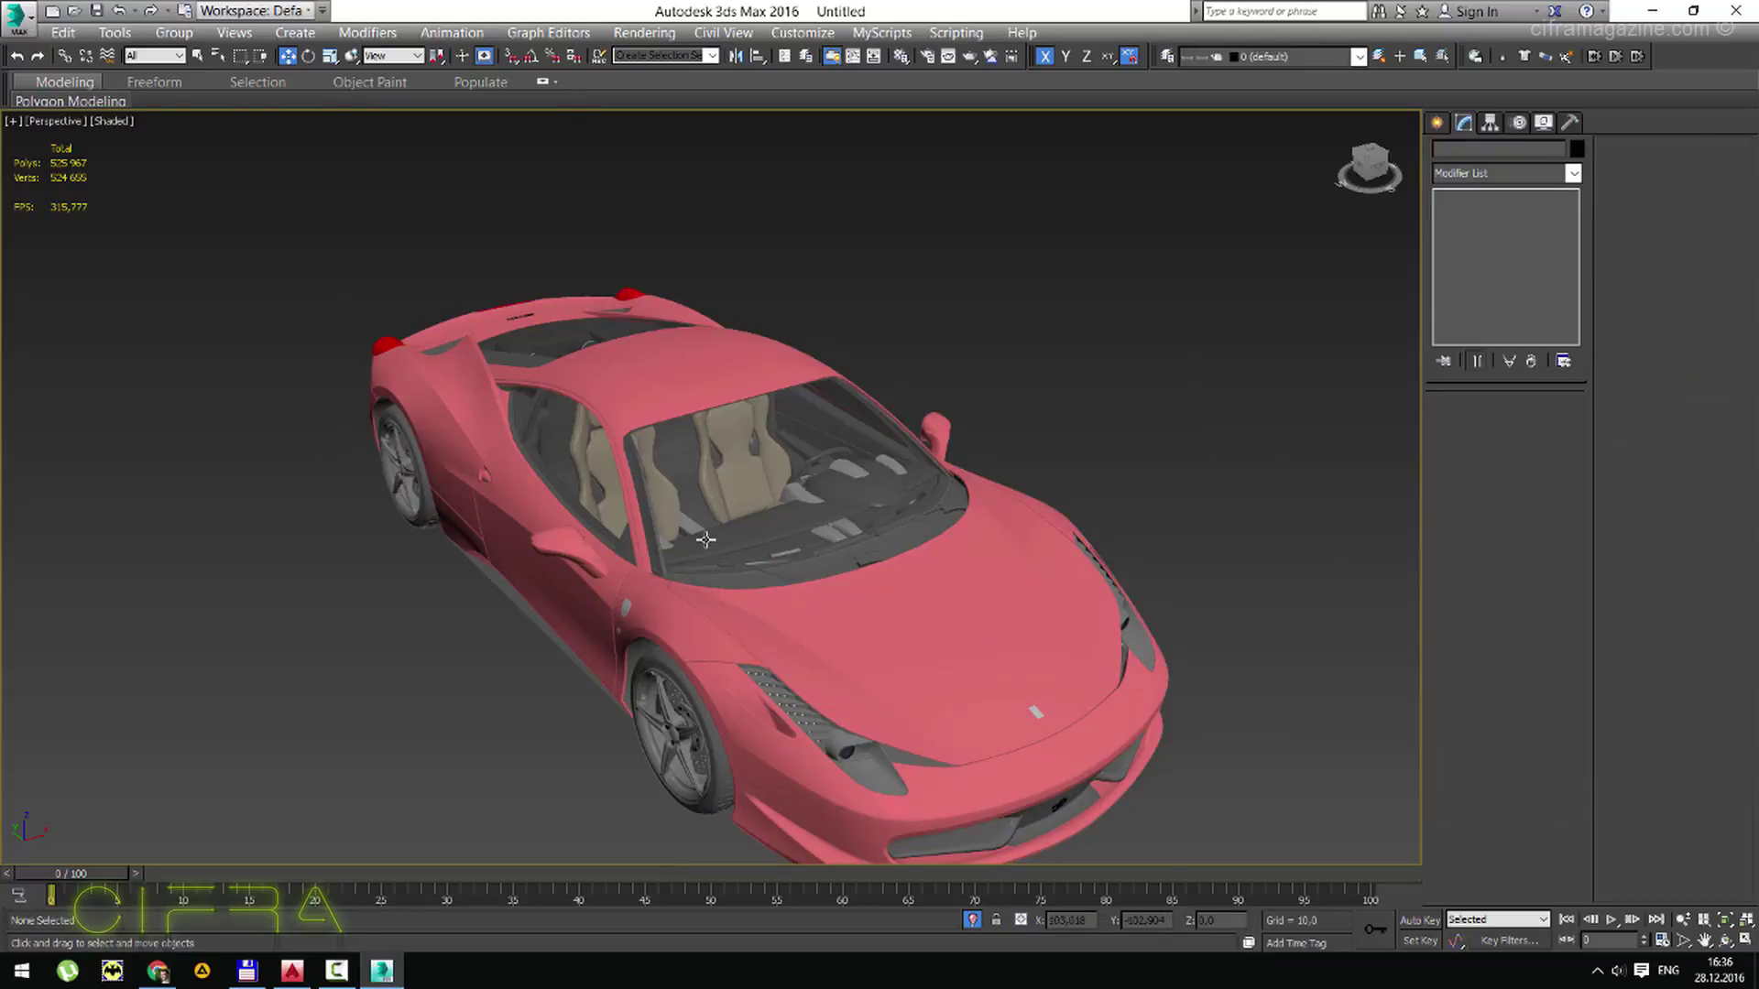
left_click(633, 382)
scroll(797, 440, "down", 4)
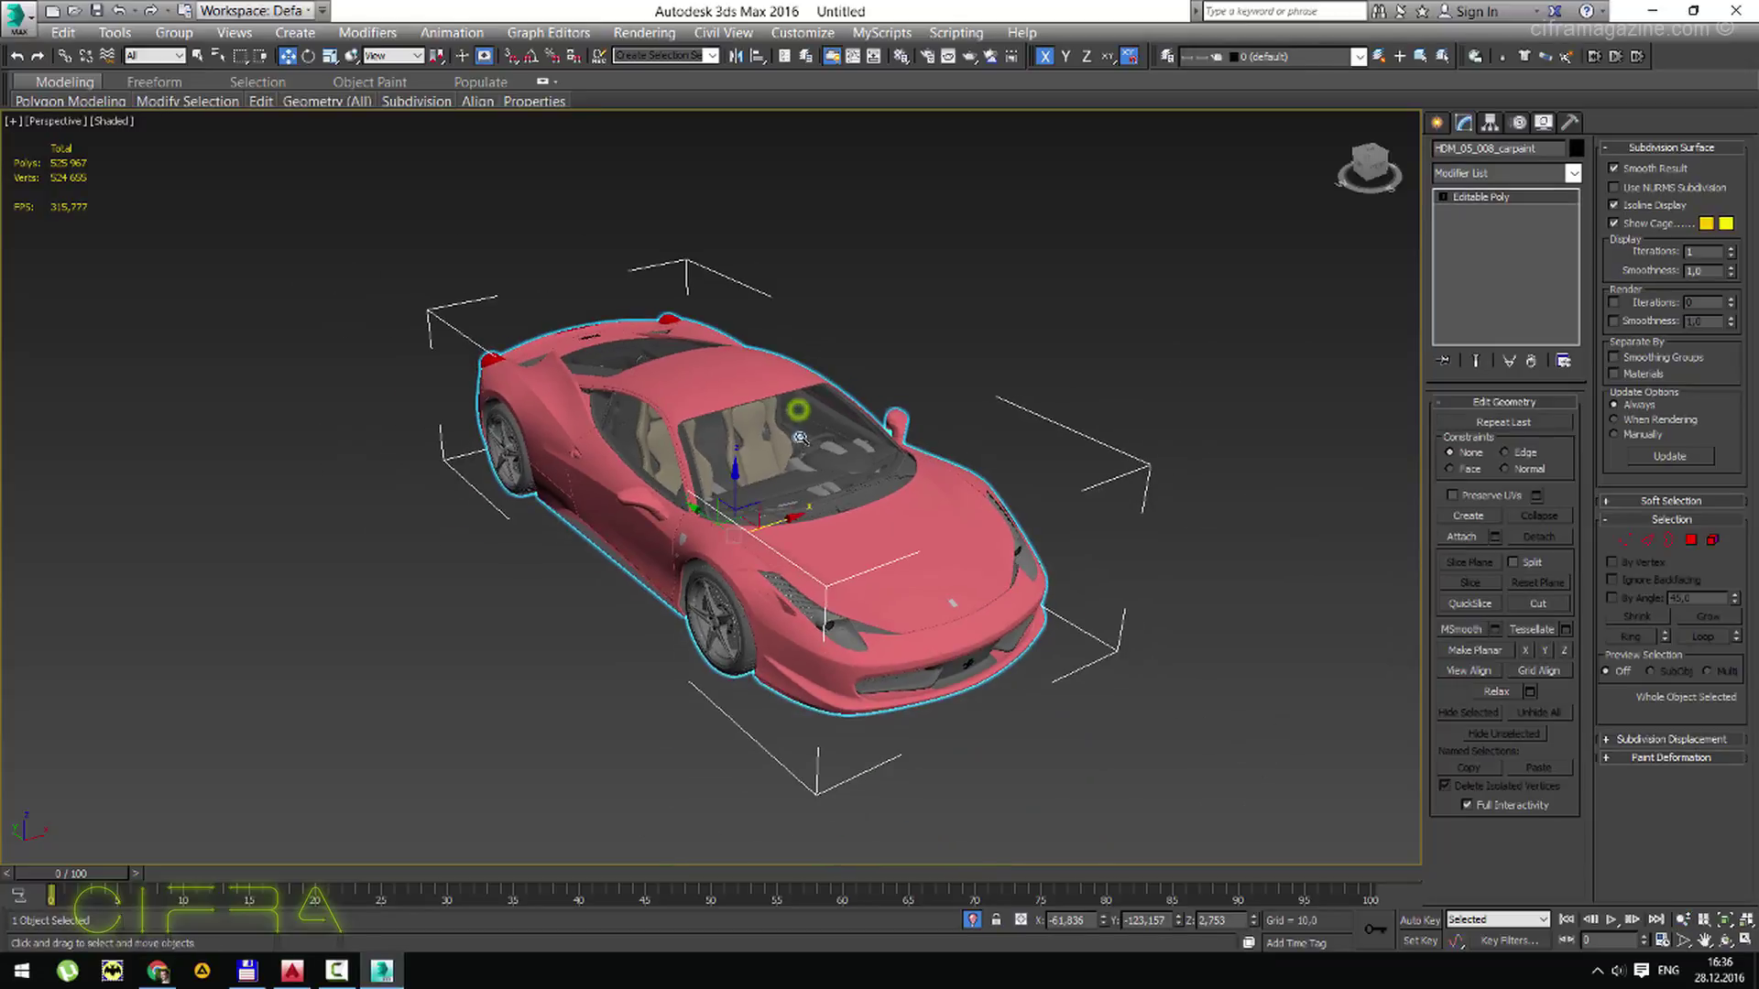
left_click(1145, 257)
Eyedrop the red car's material into an unused slot and review its 19 sub-materials.
key("m")
left_click(259, 73)
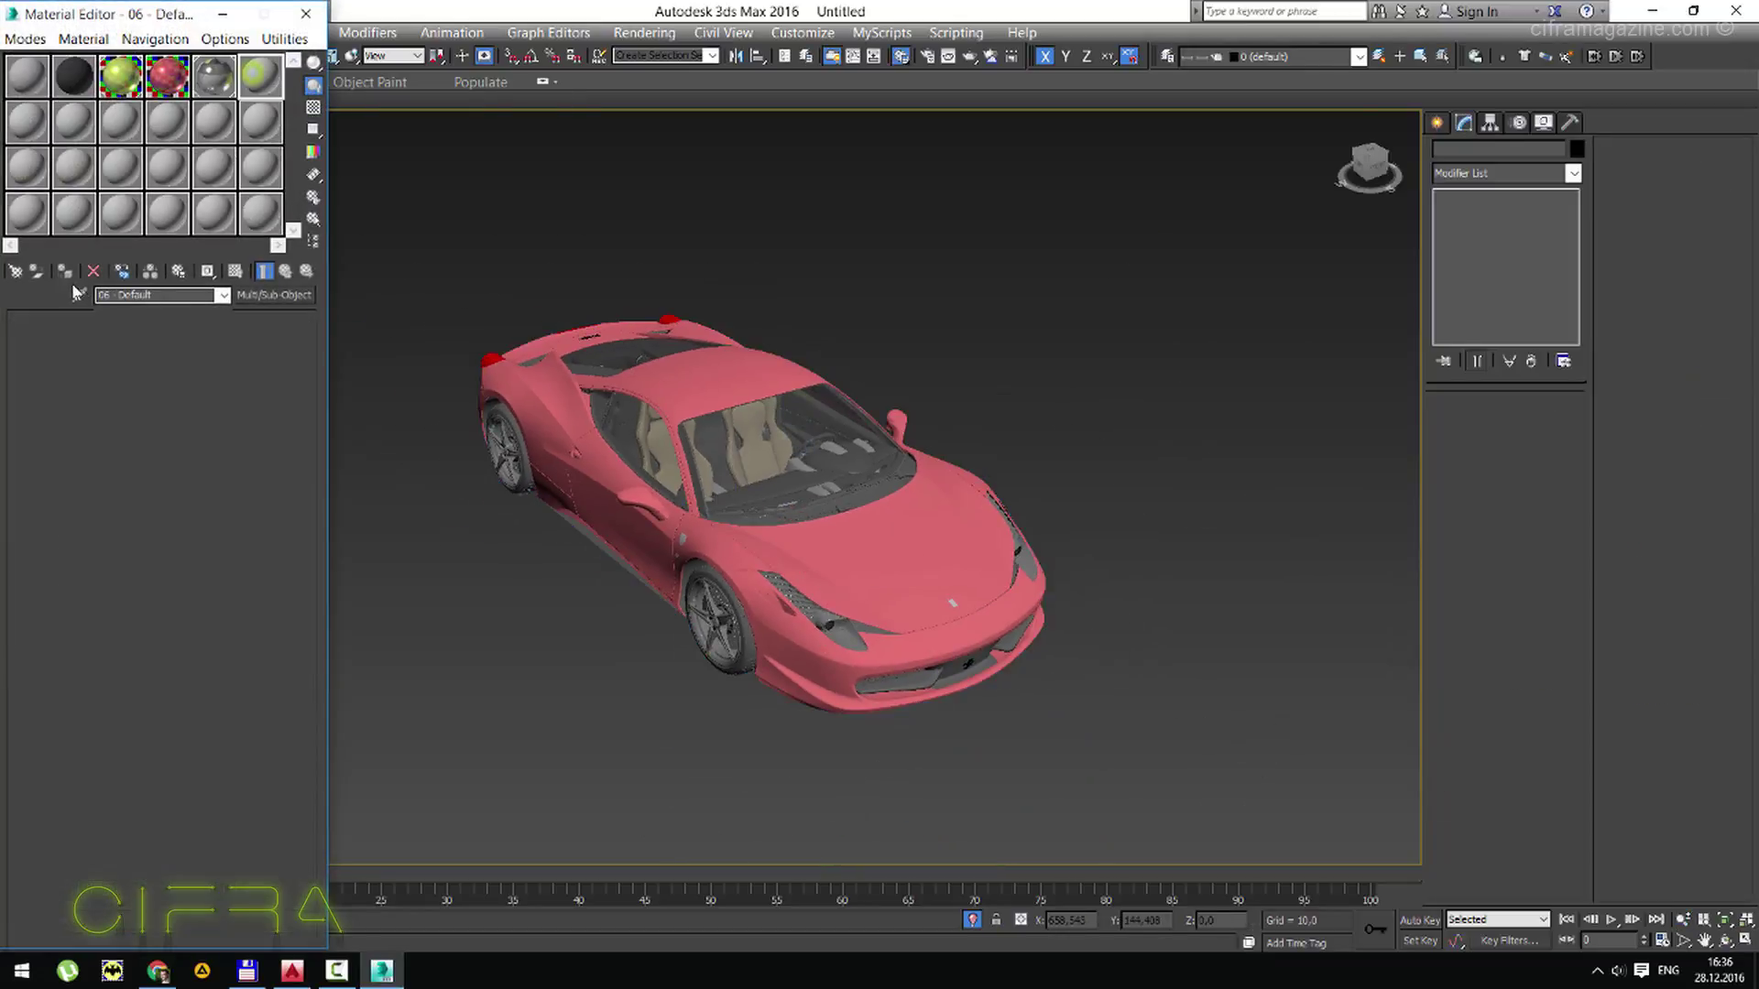
left_click(529, 337)
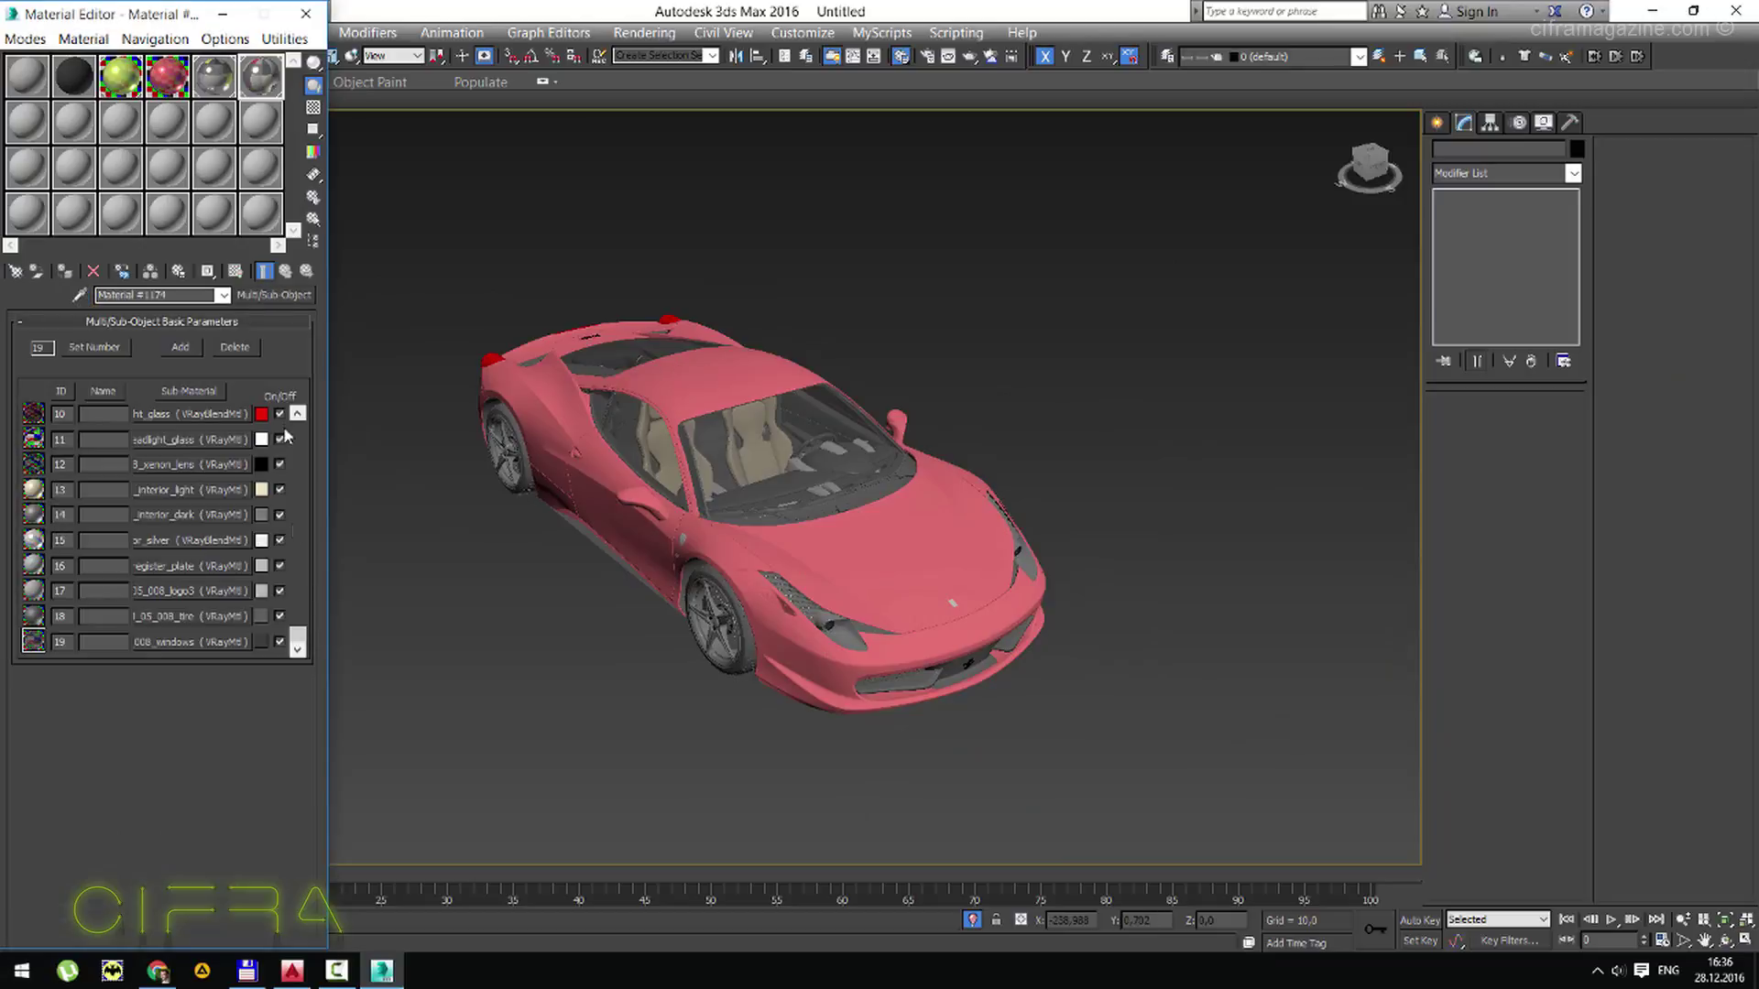
left_click_drag(298, 635, 303, 407)
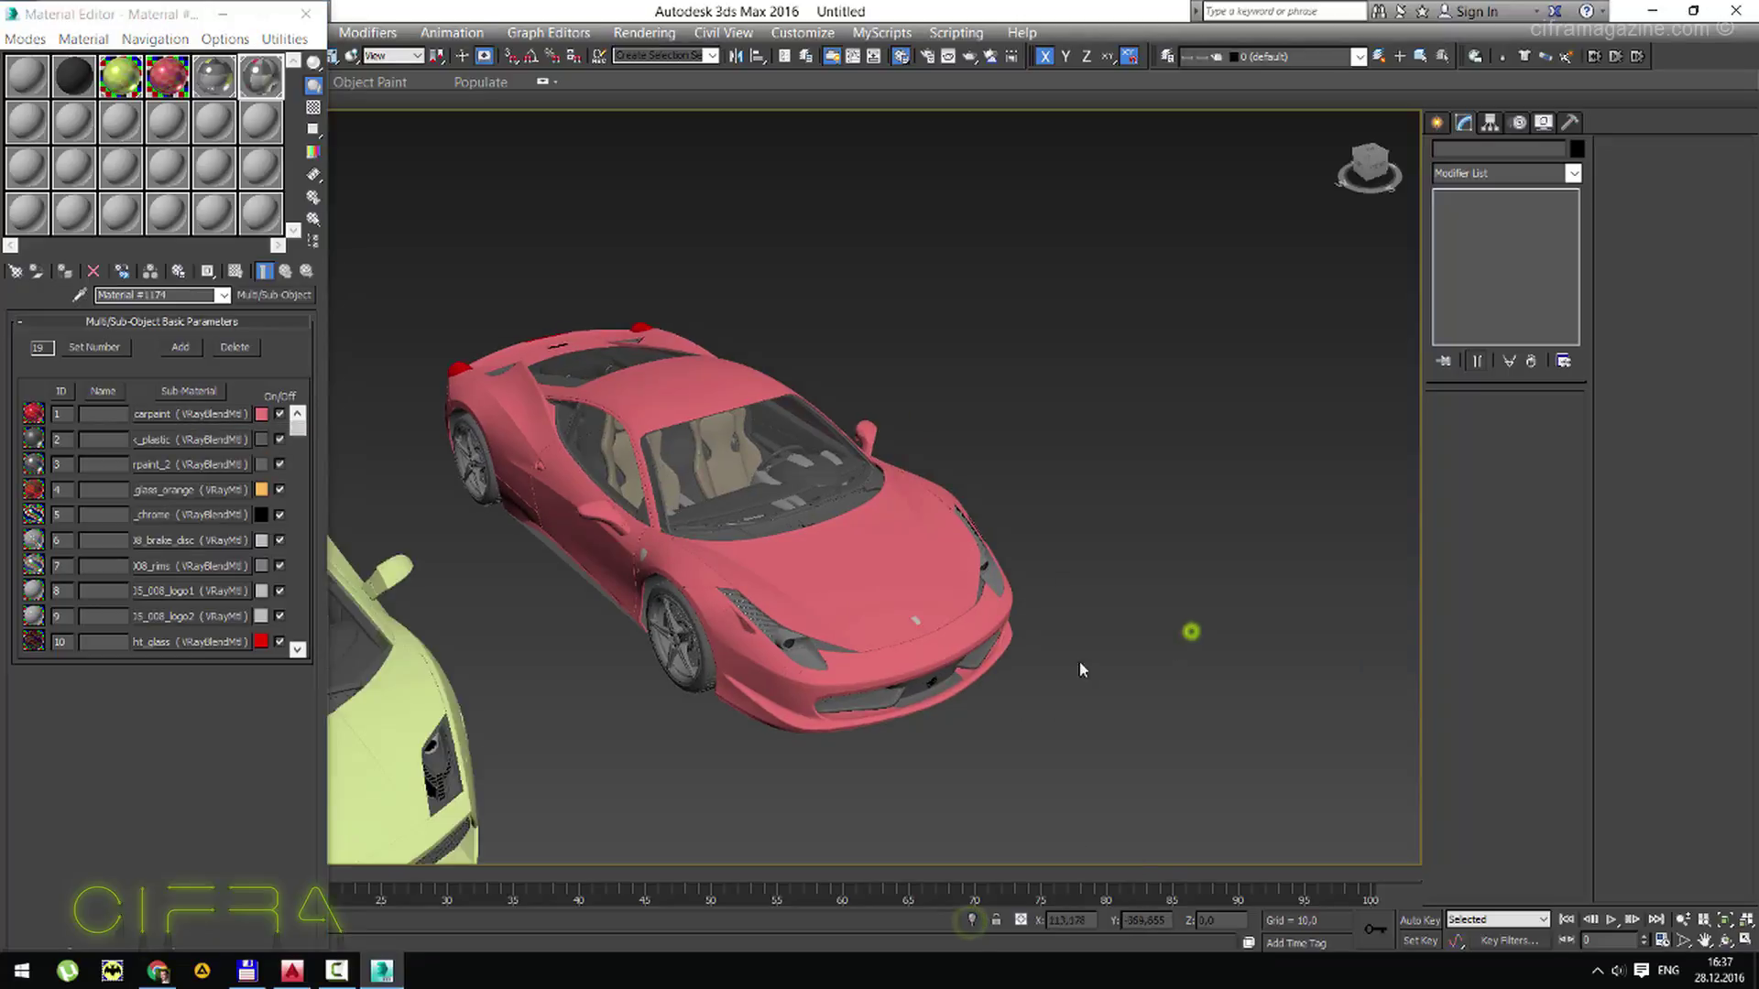
scroll(1083, 667, "down", 3)
Close the Material Editor, pan out to all three cars and select the red car.
middle_click_drag(1189, 628, 915, 548)
key("m")
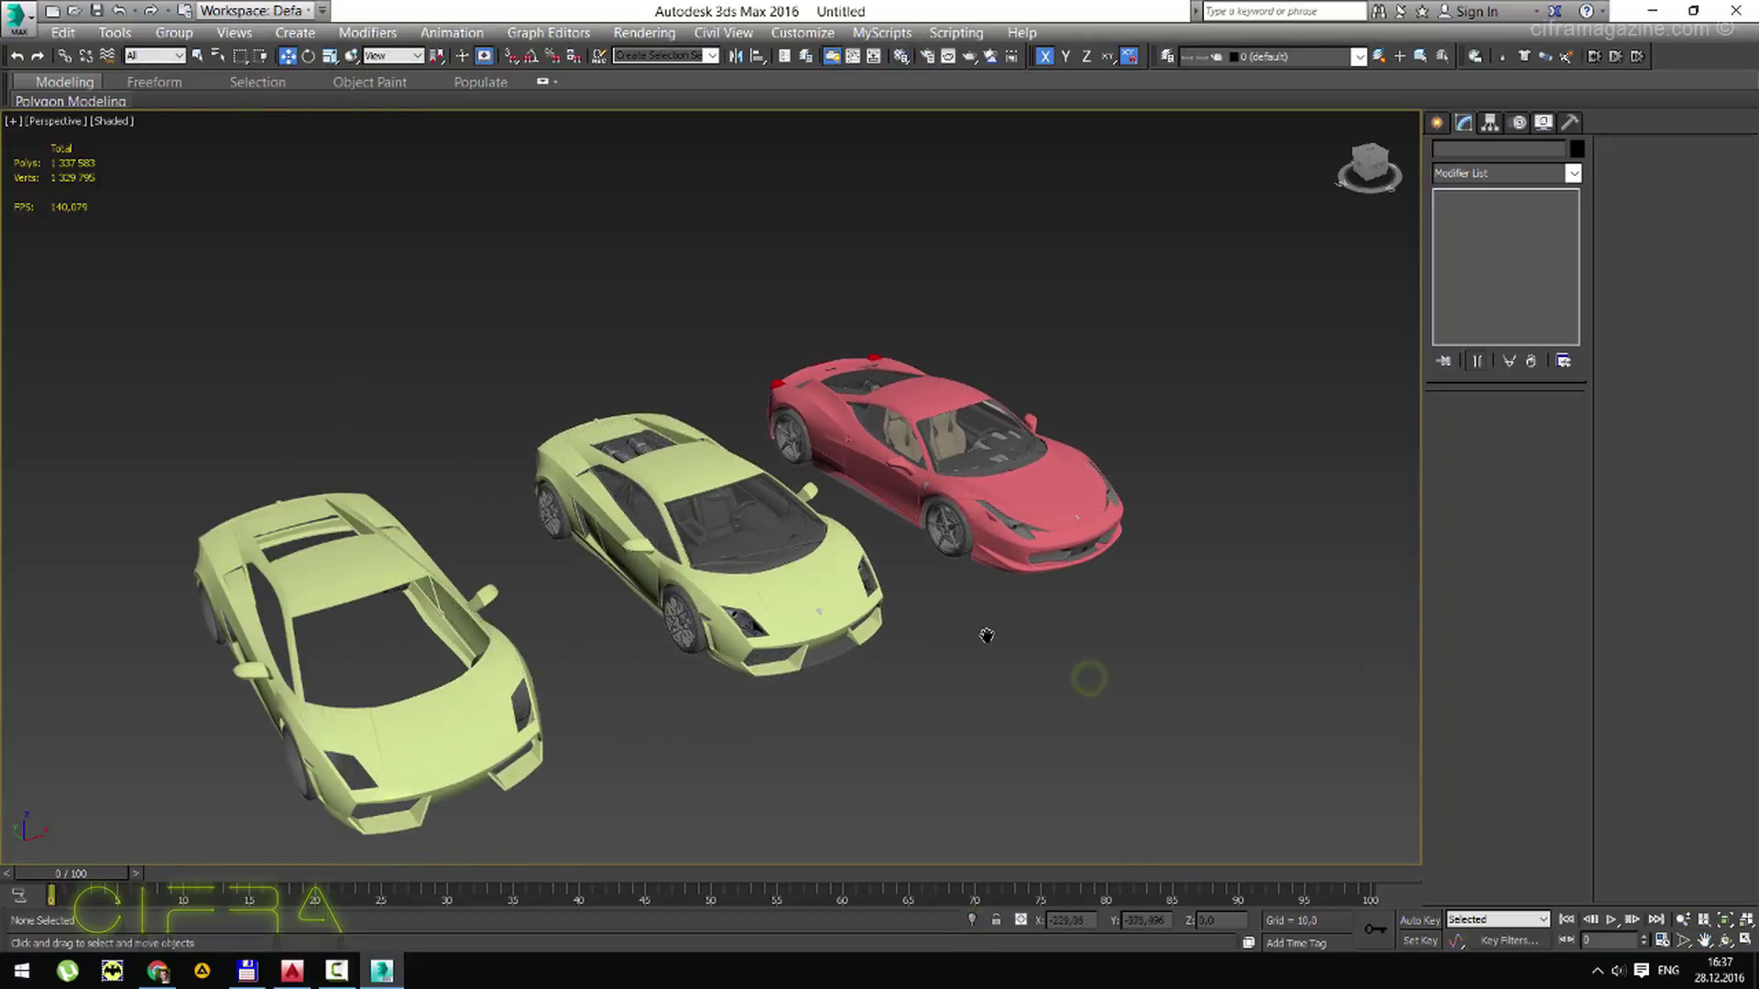
middle_click_drag(981, 635, 970, 608)
left_click(952, 461)
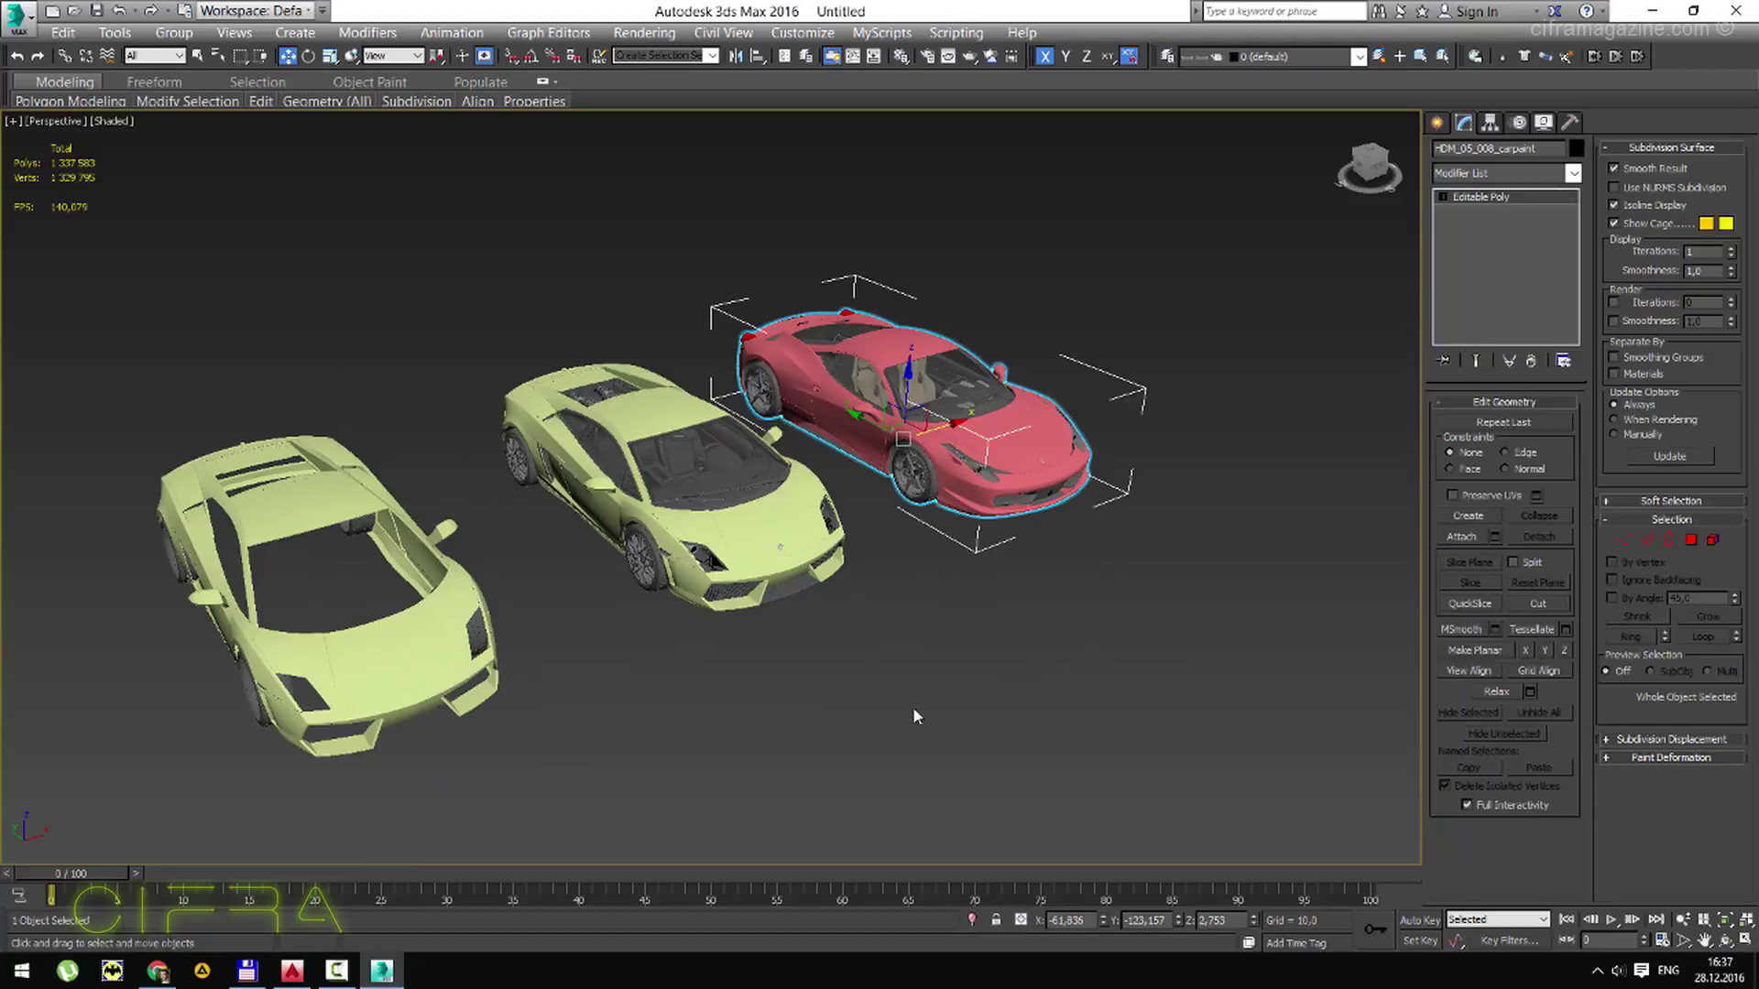
Delete the red car and frame the middle yellow Lamborghini.
key("Delete")
left_click(765, 557)
key("z")
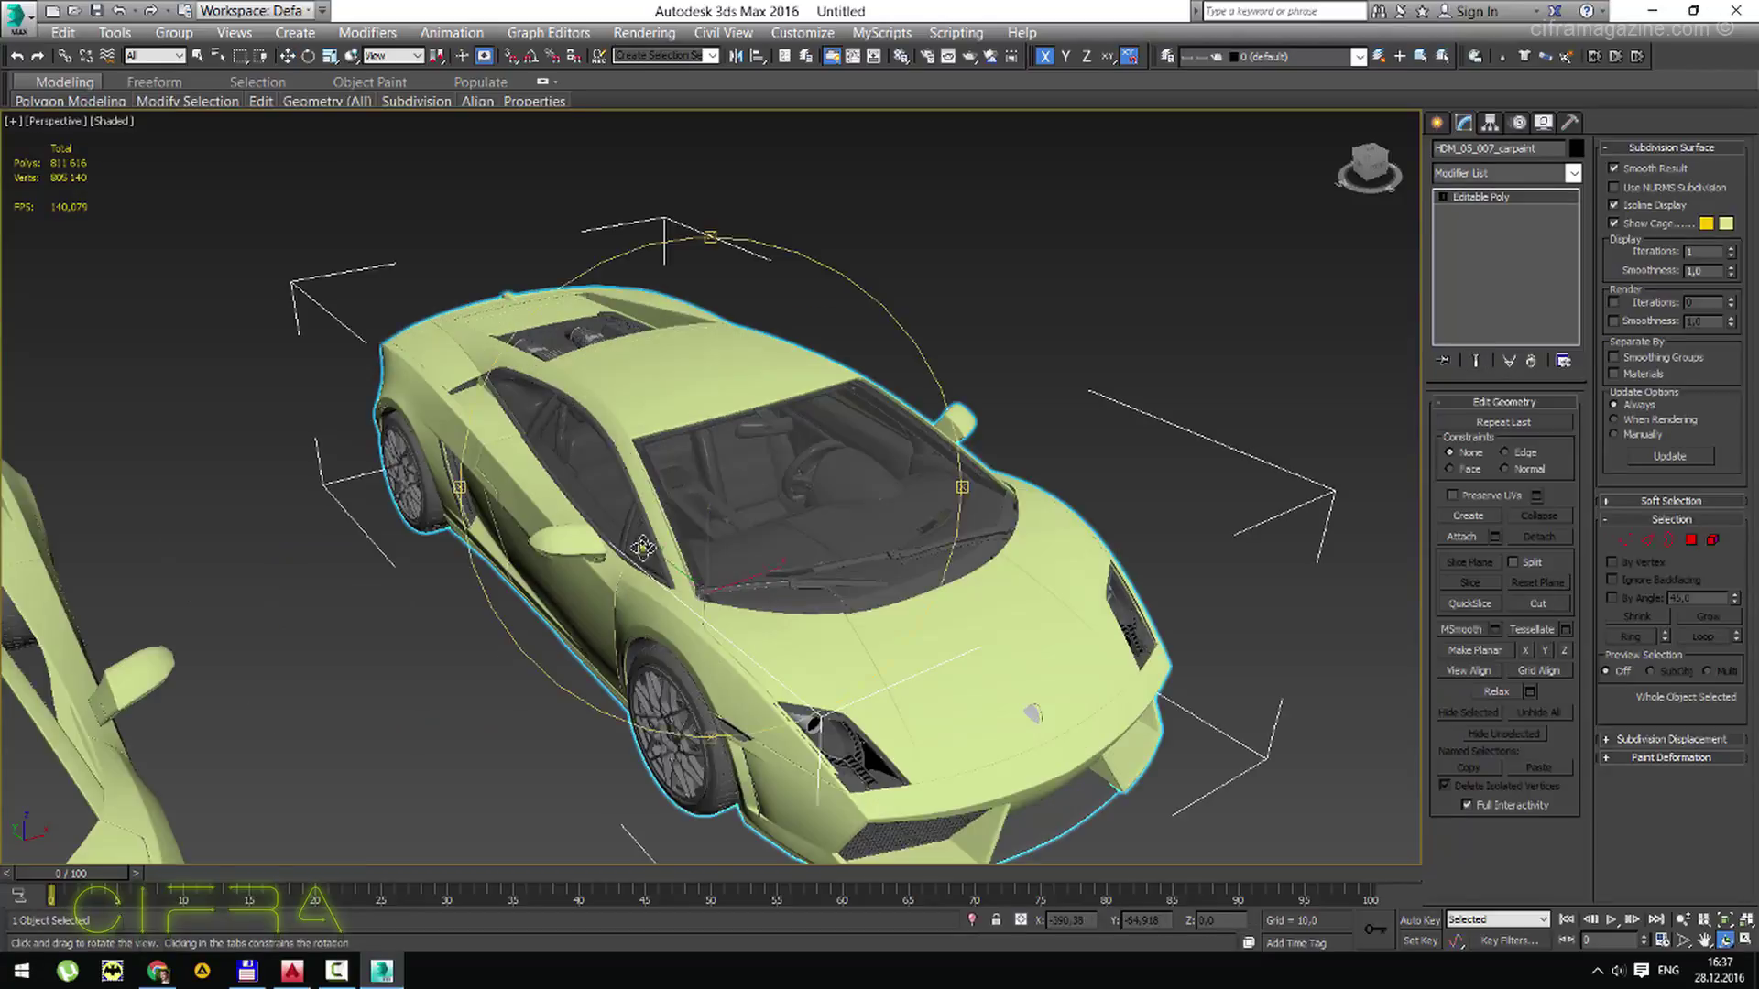
mouse_move(775, 658)
middle_mouse_down("alt")
mouse_move(630, 537)
mouse_move(660, 533)
middle_mouse_up("alt")
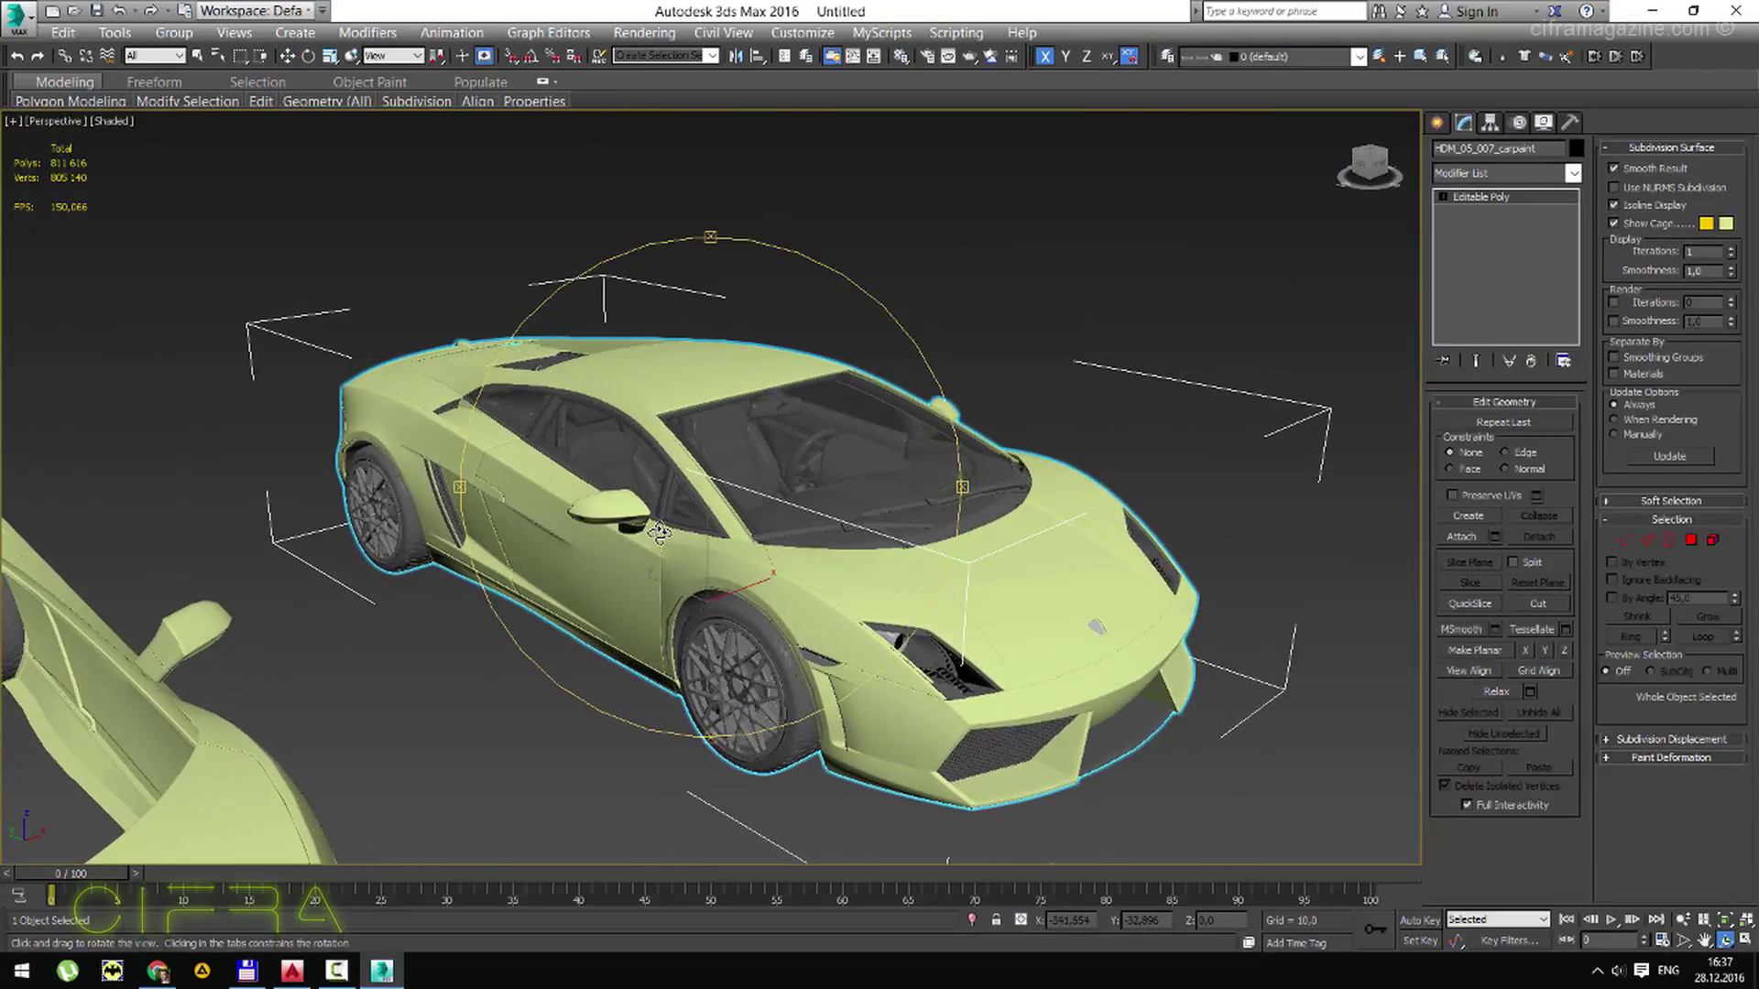
key("w")
Rename the merged Lamborghini object CAR_001.
double_click(1502, 147)
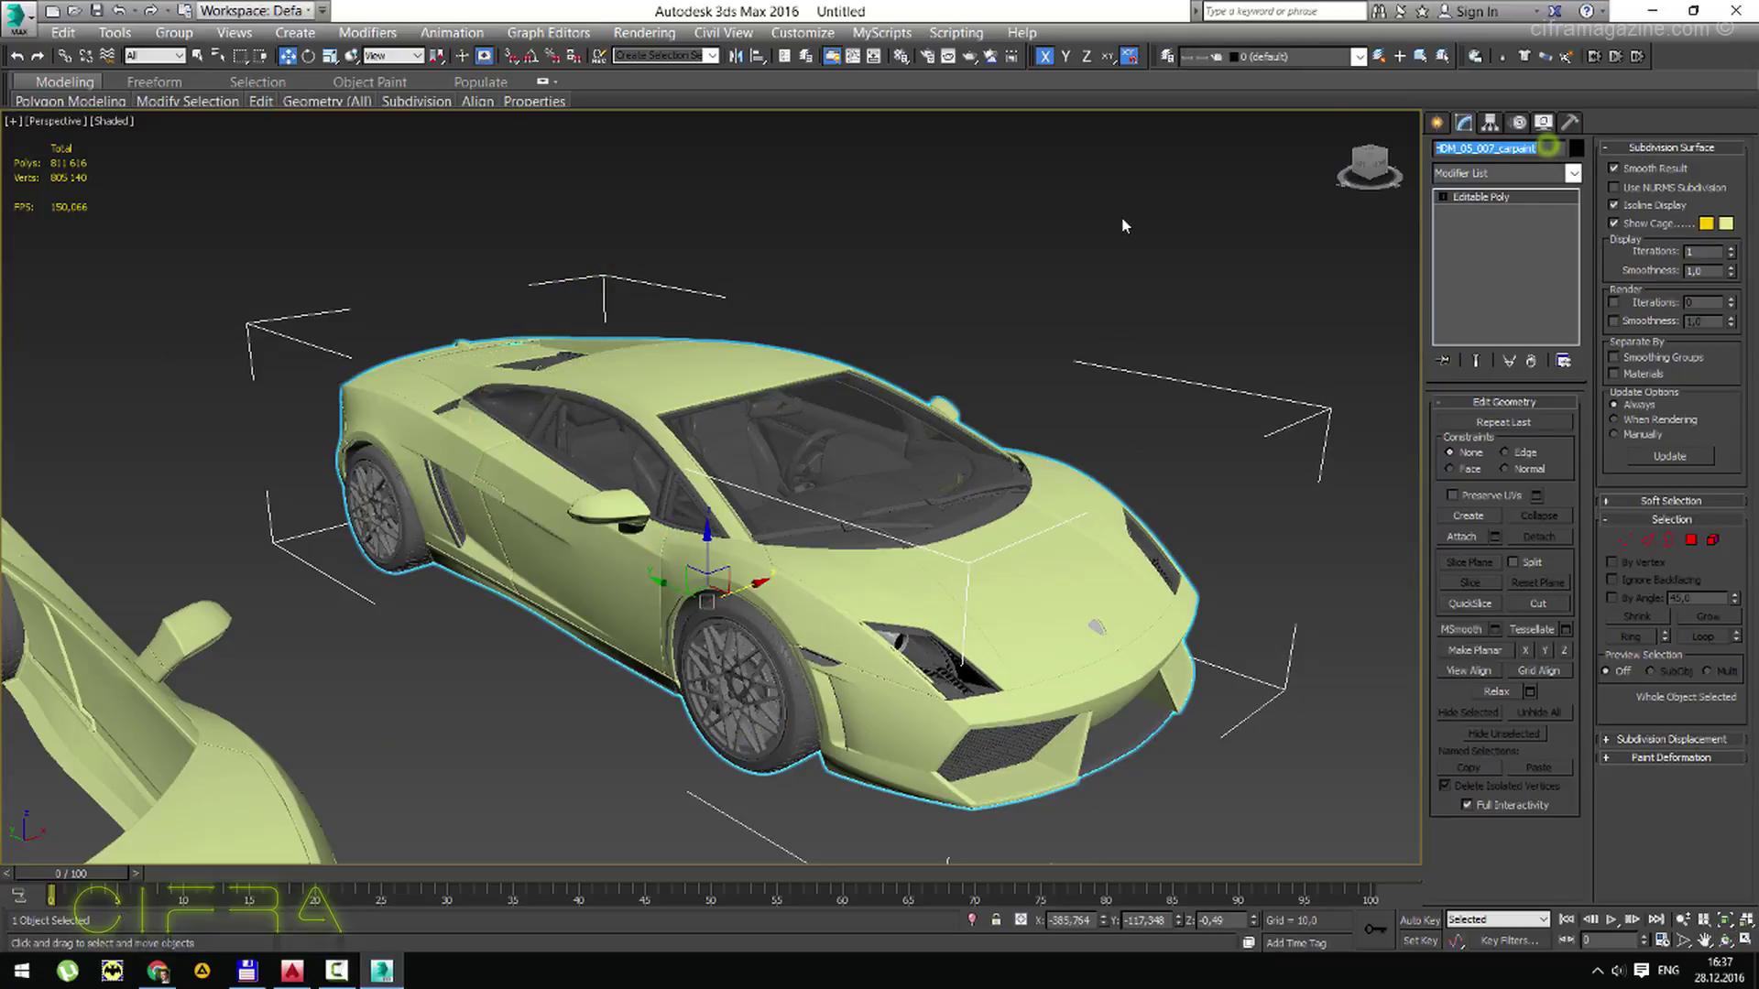
type("Ca")
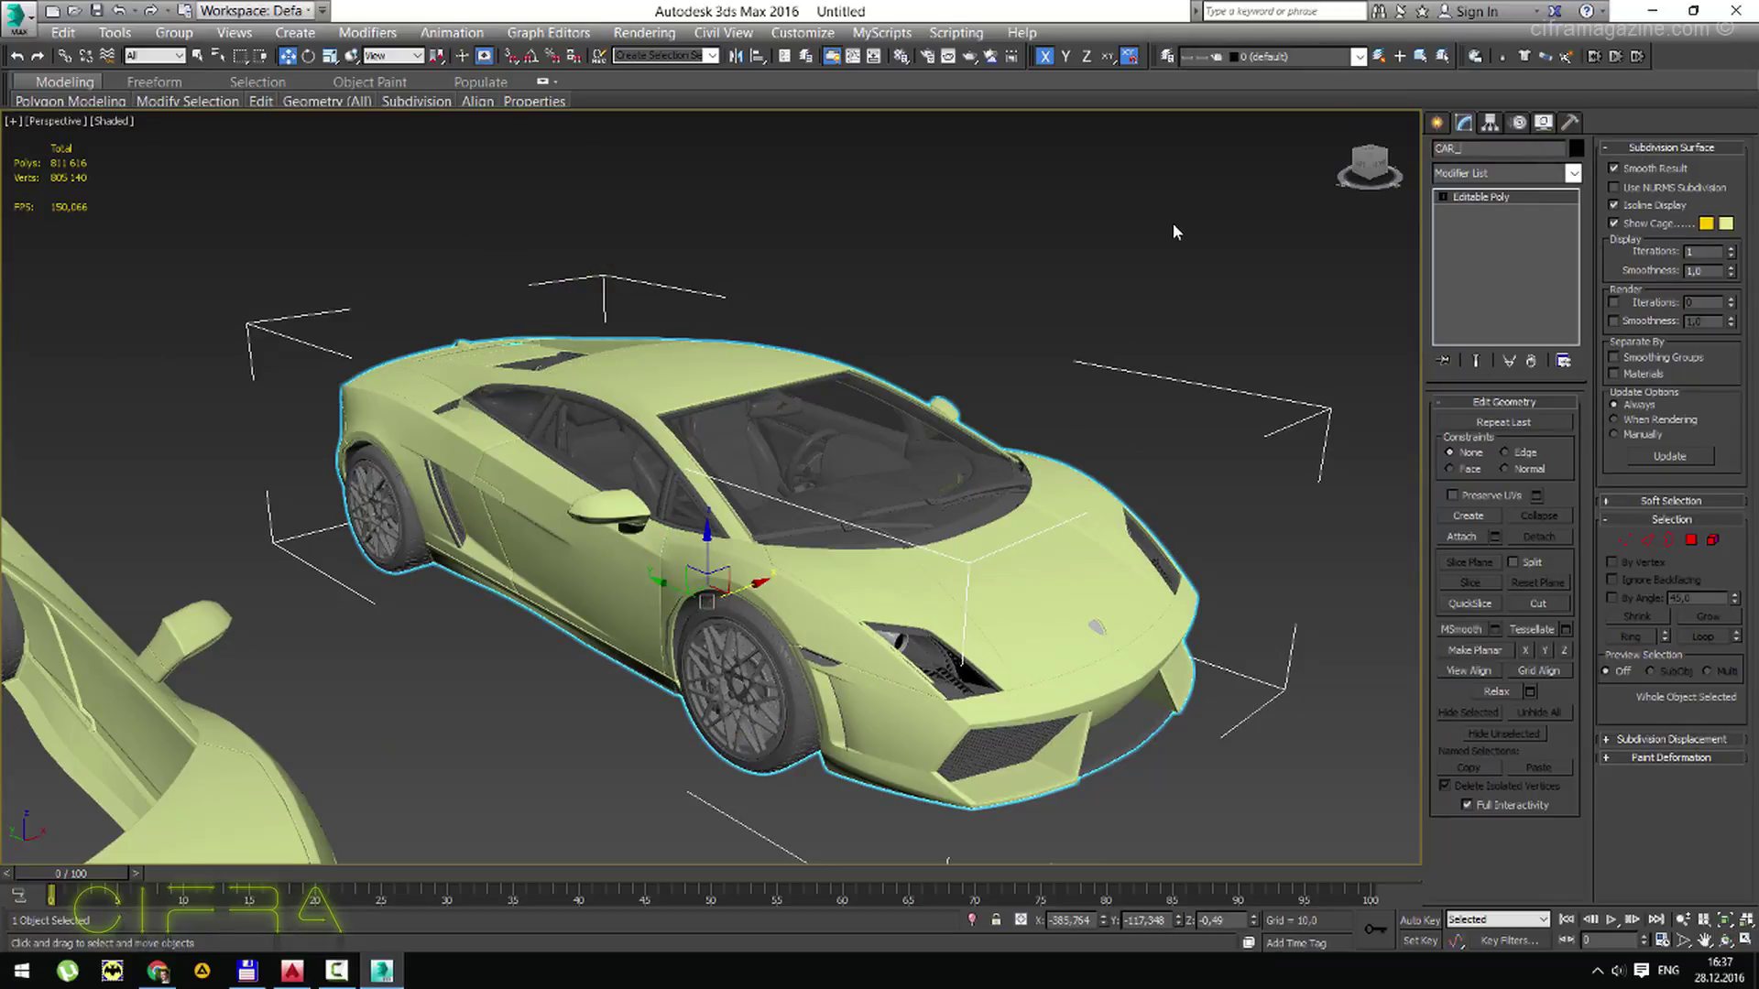
mouse_move(1146, 206)
middle_mouse_down("alt")
mouse_move(717, 403)
mouse_move(717, 438)
mouse_move(765, 492)
mouse_move(777, 468)
middle_mouse_up("alt")
scroll(717, 439, "down", 2)
scroll(765, 491, "up", 2)
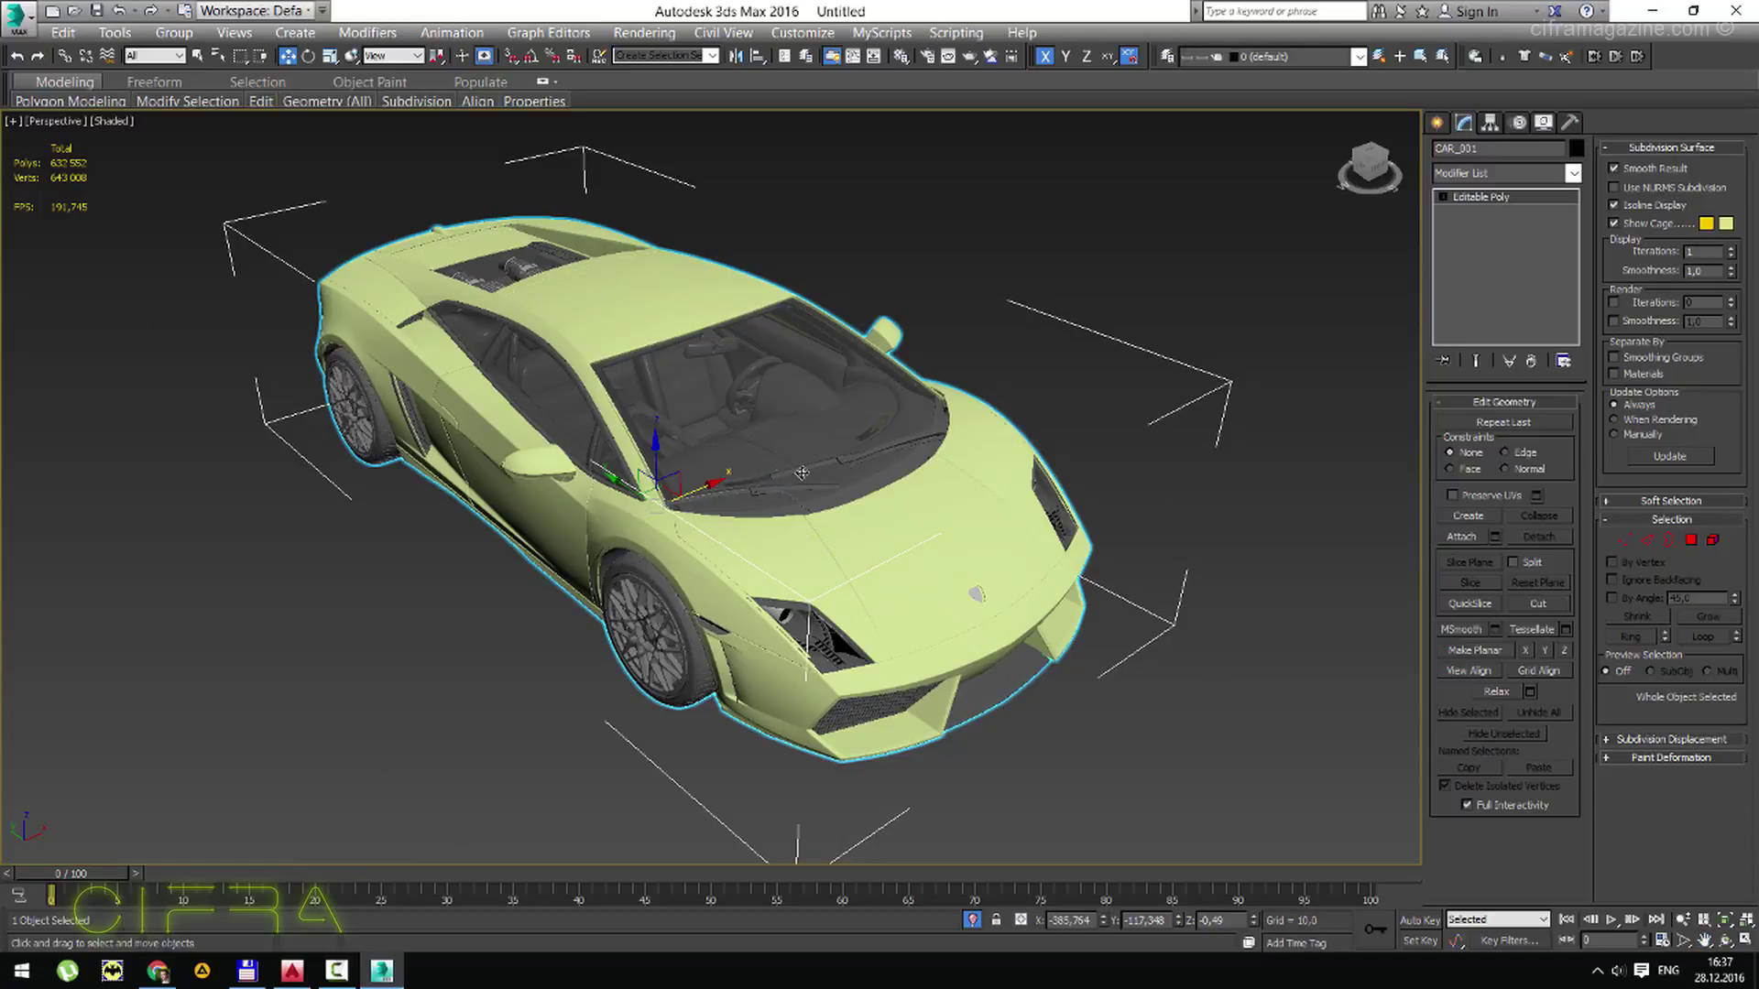
Open V-Ray mesh export for CAR_001 from the quad menu and position the dialog.
right_click(755, 474)
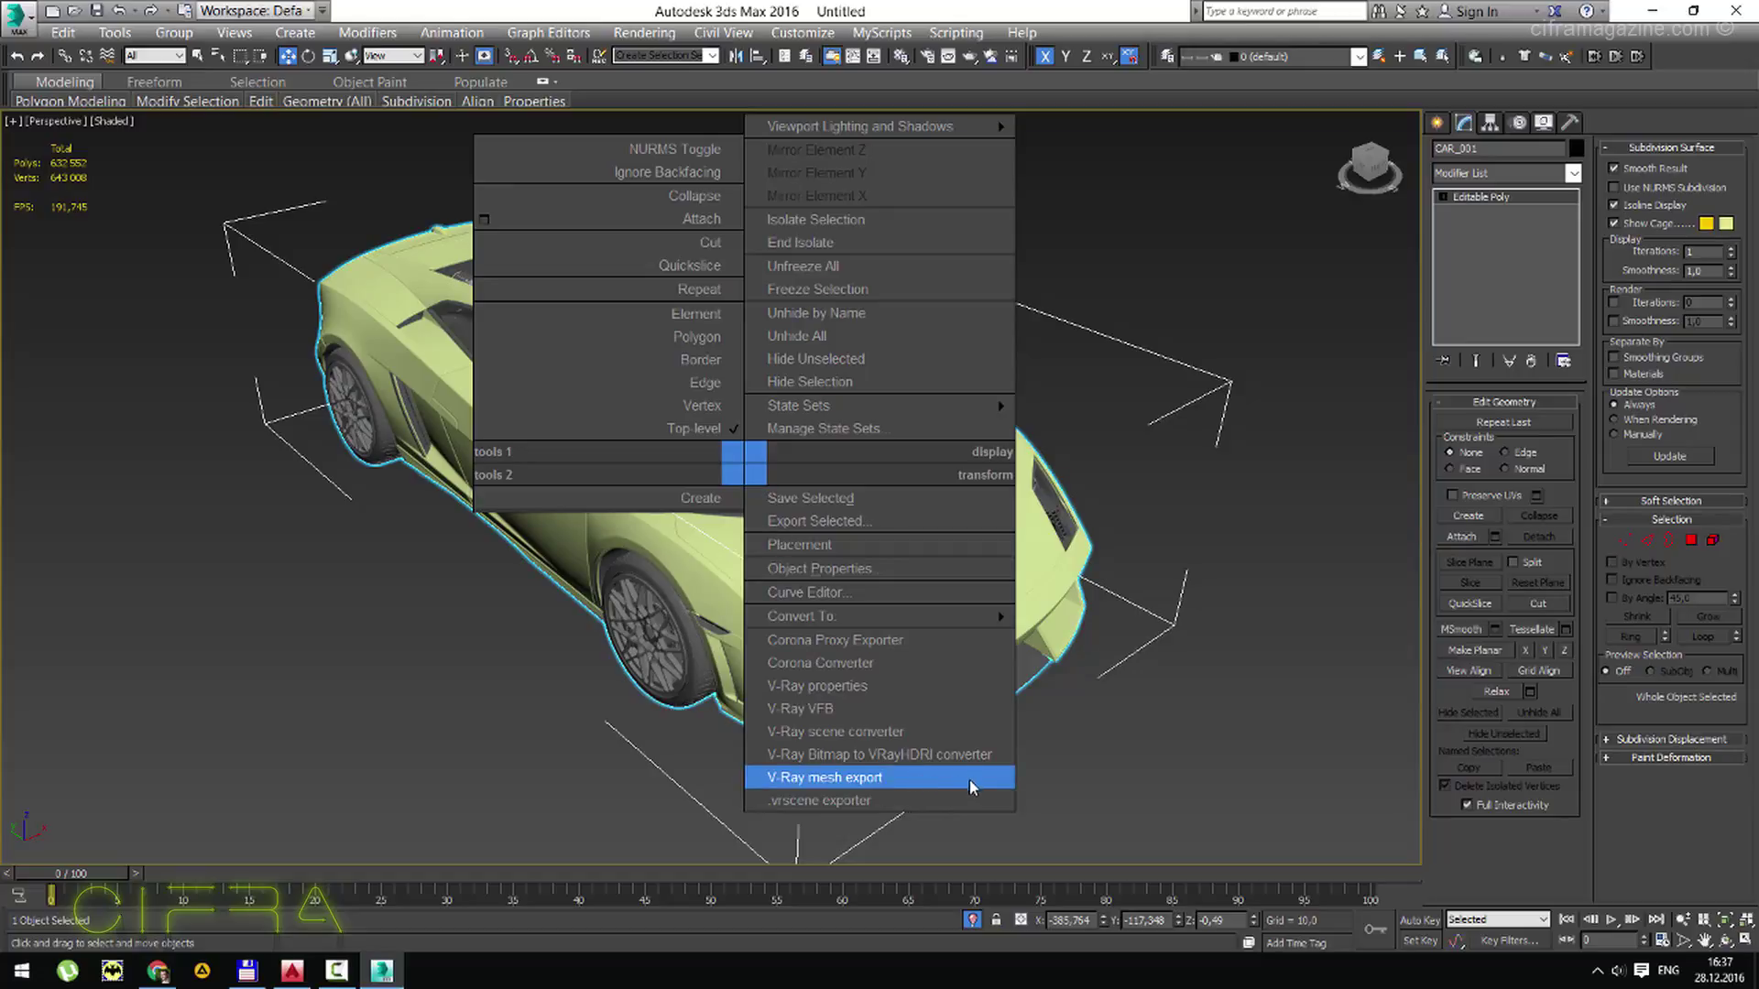
left_click(934, 786)
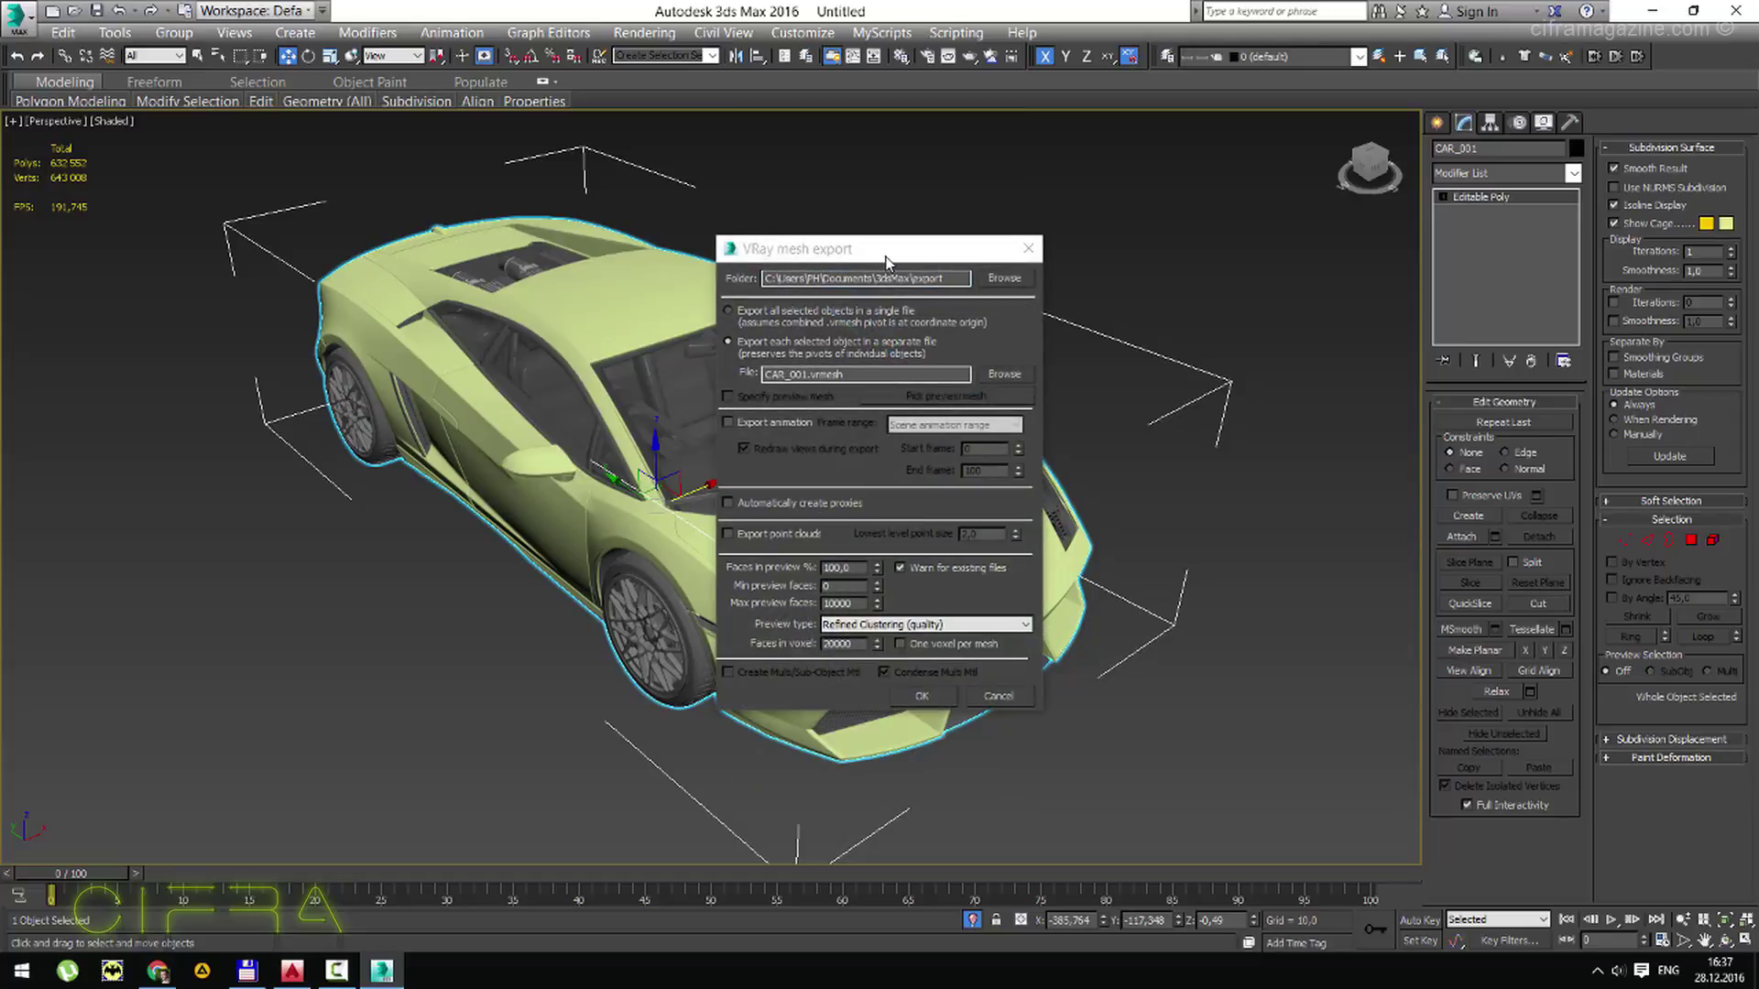
left_click_drag(884, 259, 811, 282)
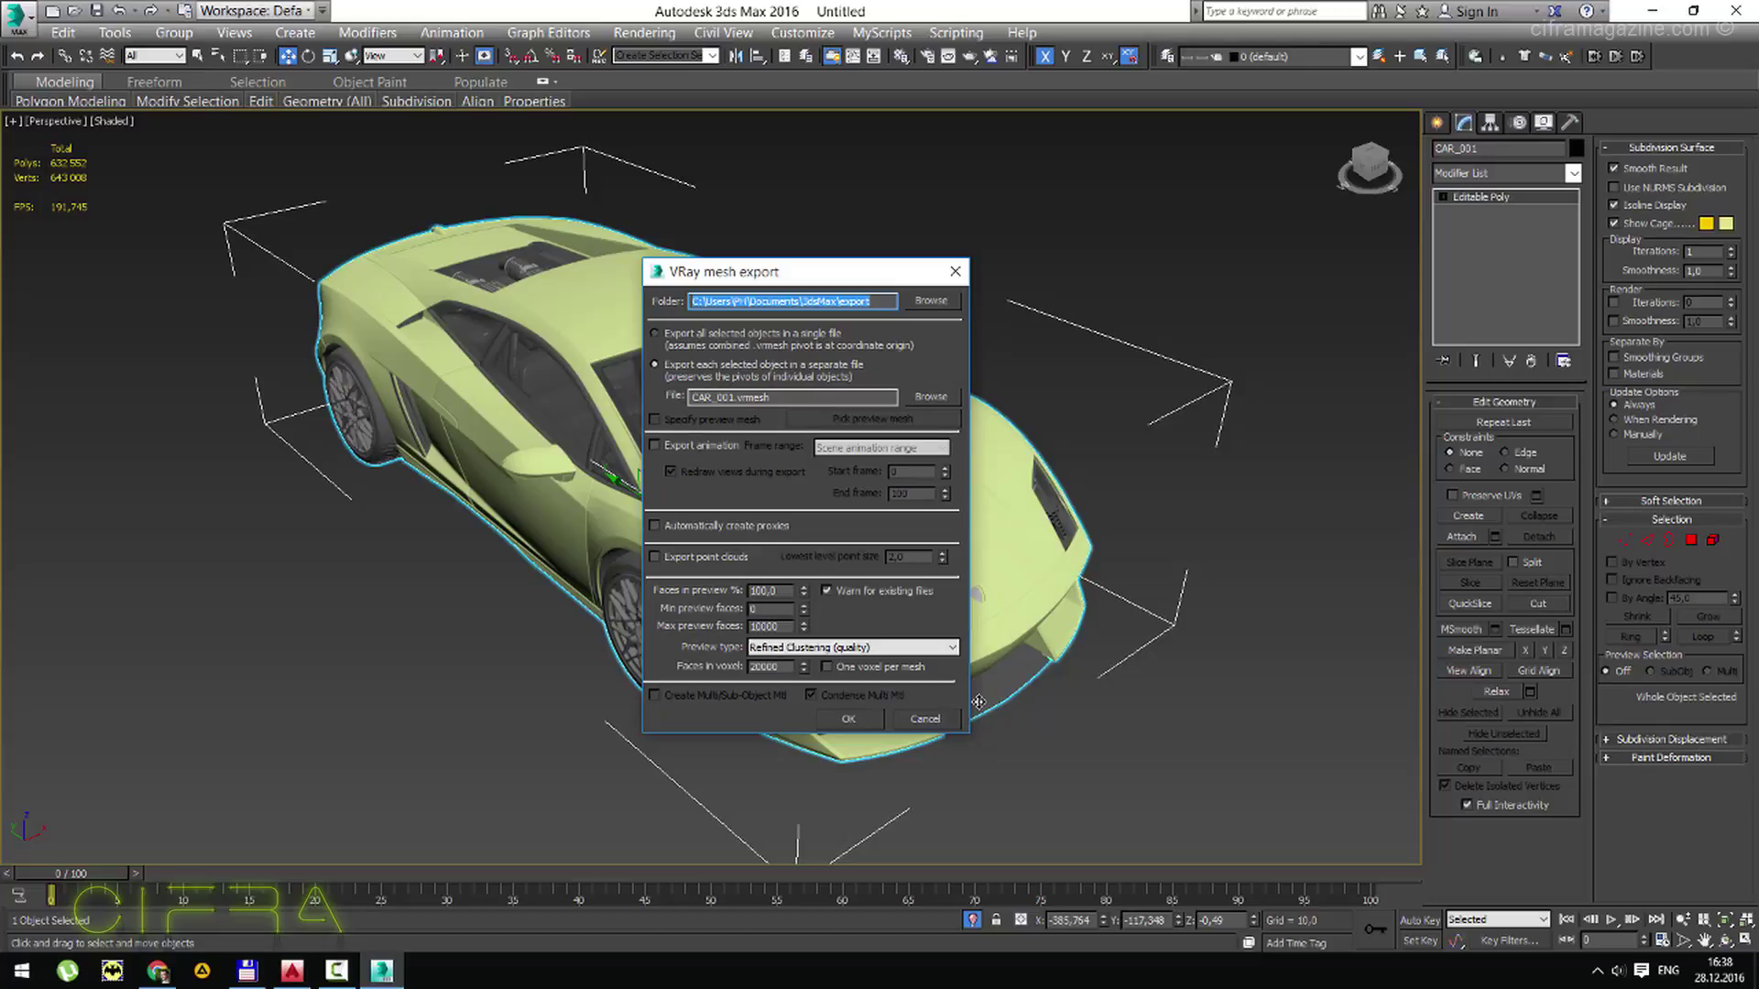
Set the export folder to g:\6_cifra\5_magazine\16_c\proxy\models\.
key("alt+shift")
left_click_drag(789, 279, 853, 289)
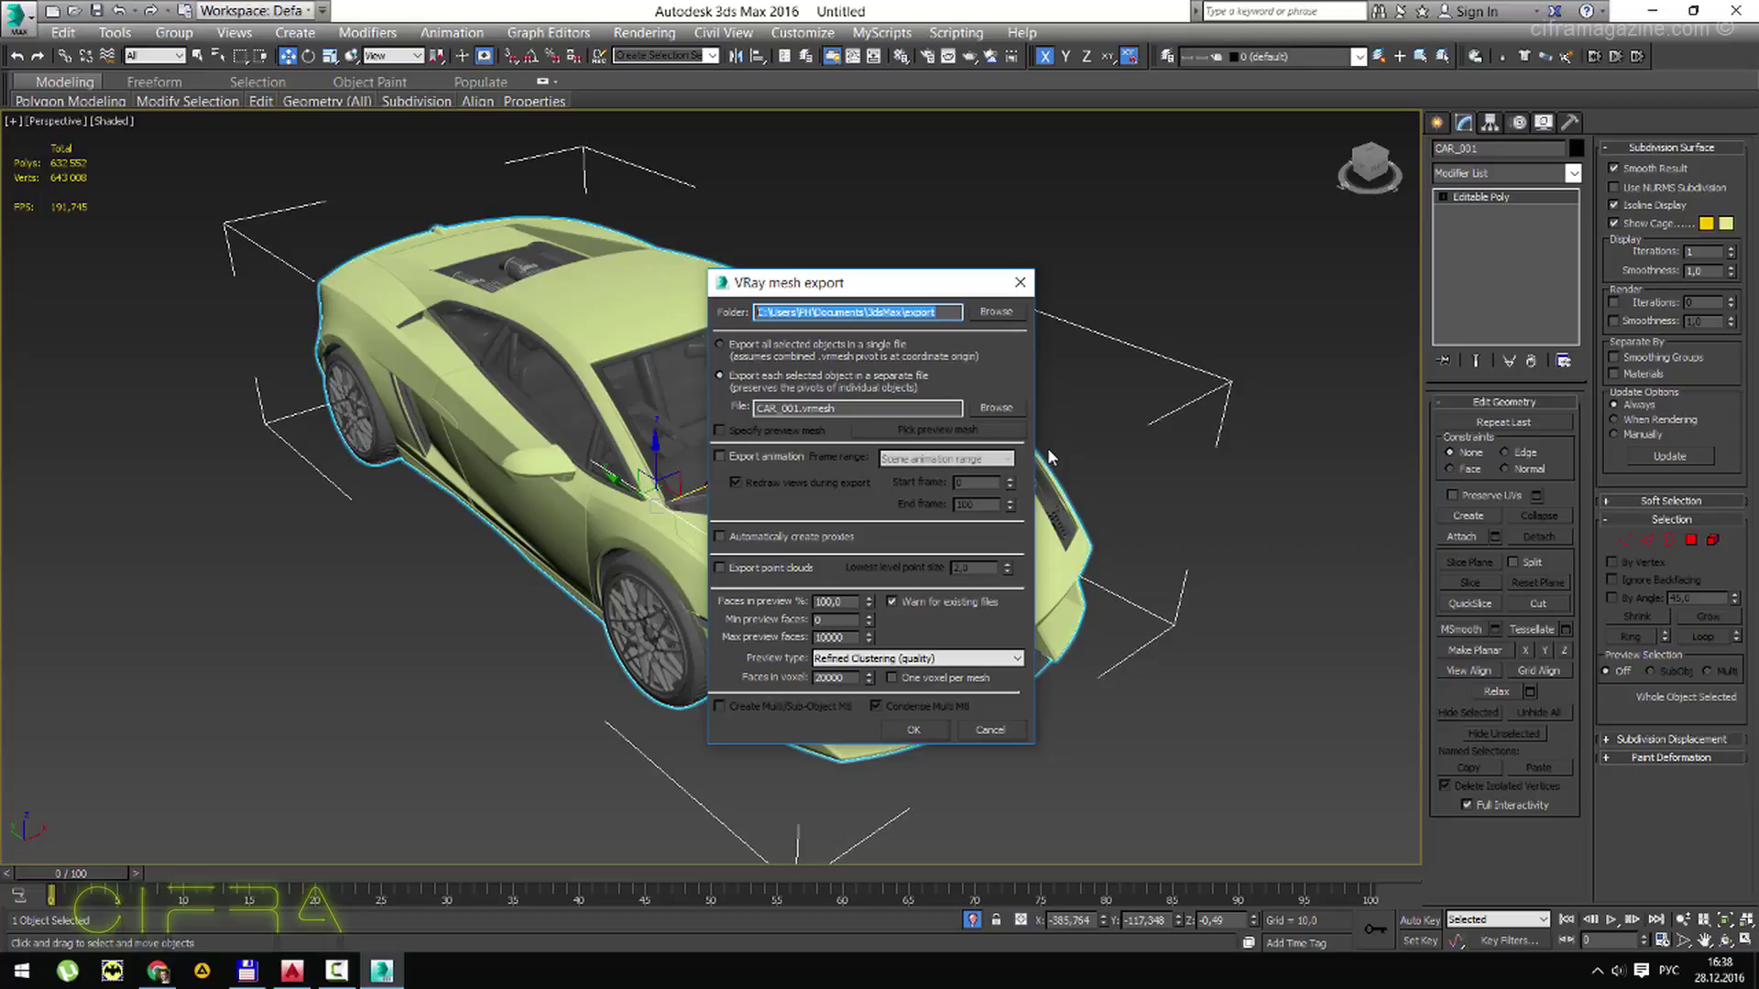
type("g:\\6_cifra\\5_magazine\\16_c\\proxy\\models\\")
double_click(953, 312)
left_click(960, 313)
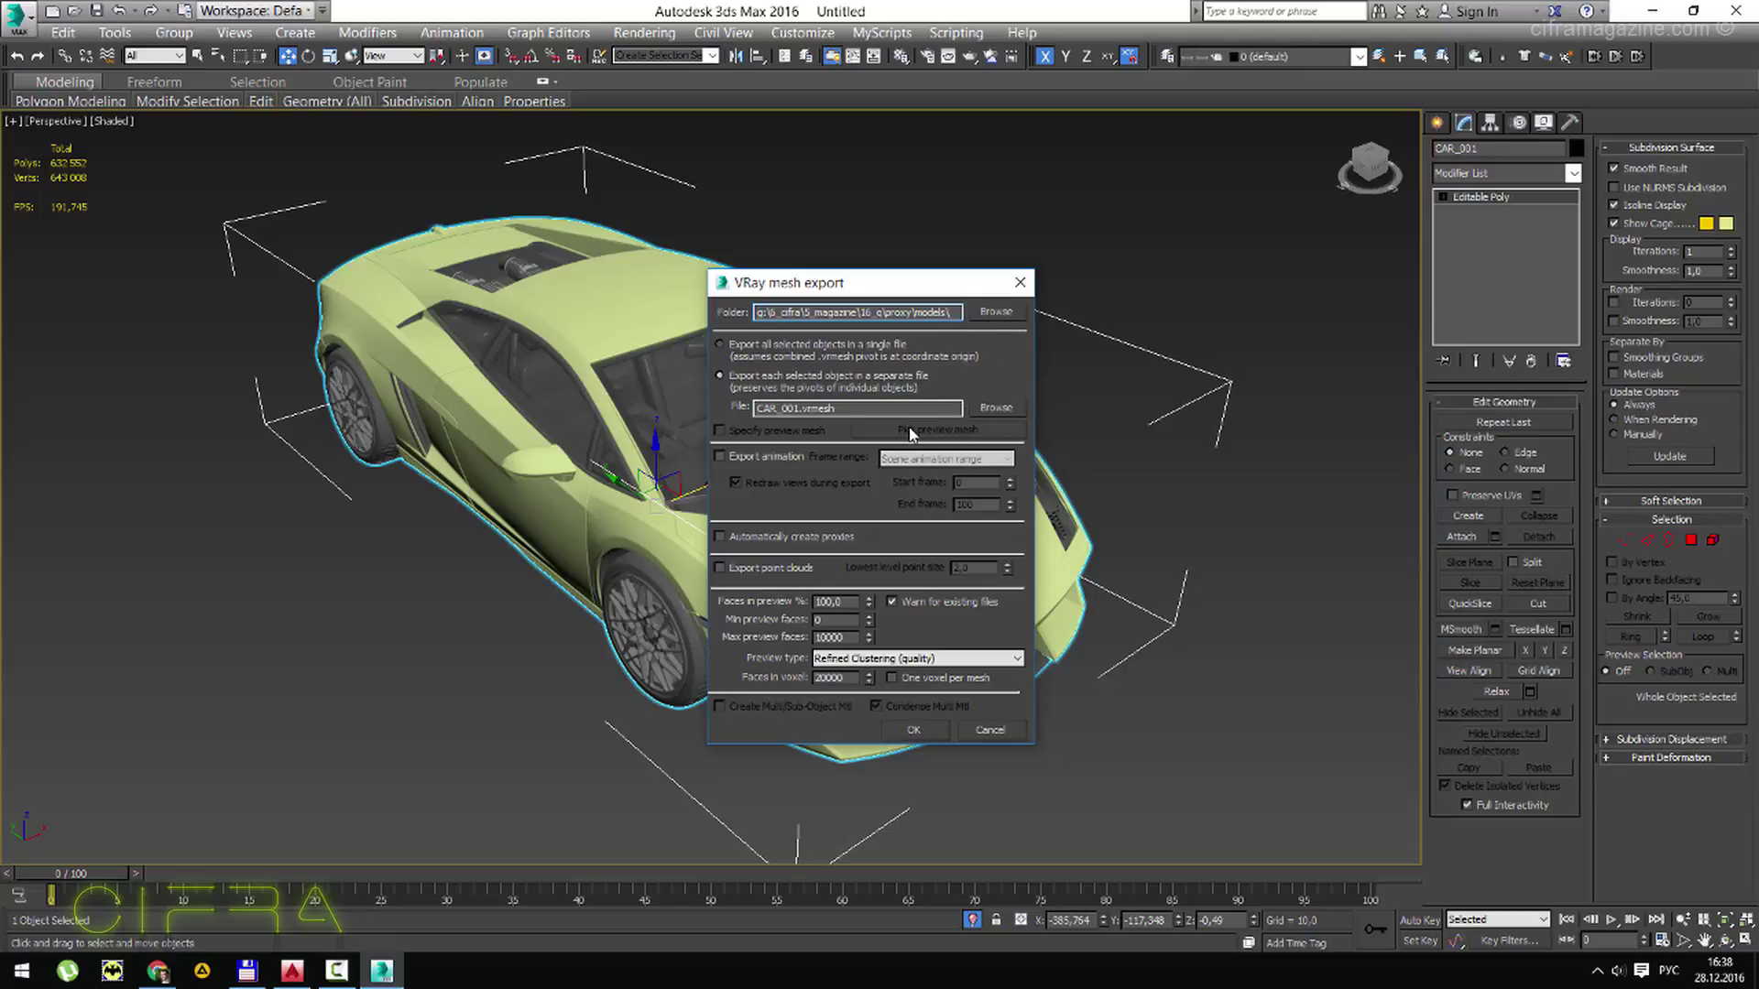
left_click(734, 481)
Compare single-file and separate-file export, leaving each object exported to its own file.
left_click(755, 344)
left_click(749, 376)
left_click(732, 349)
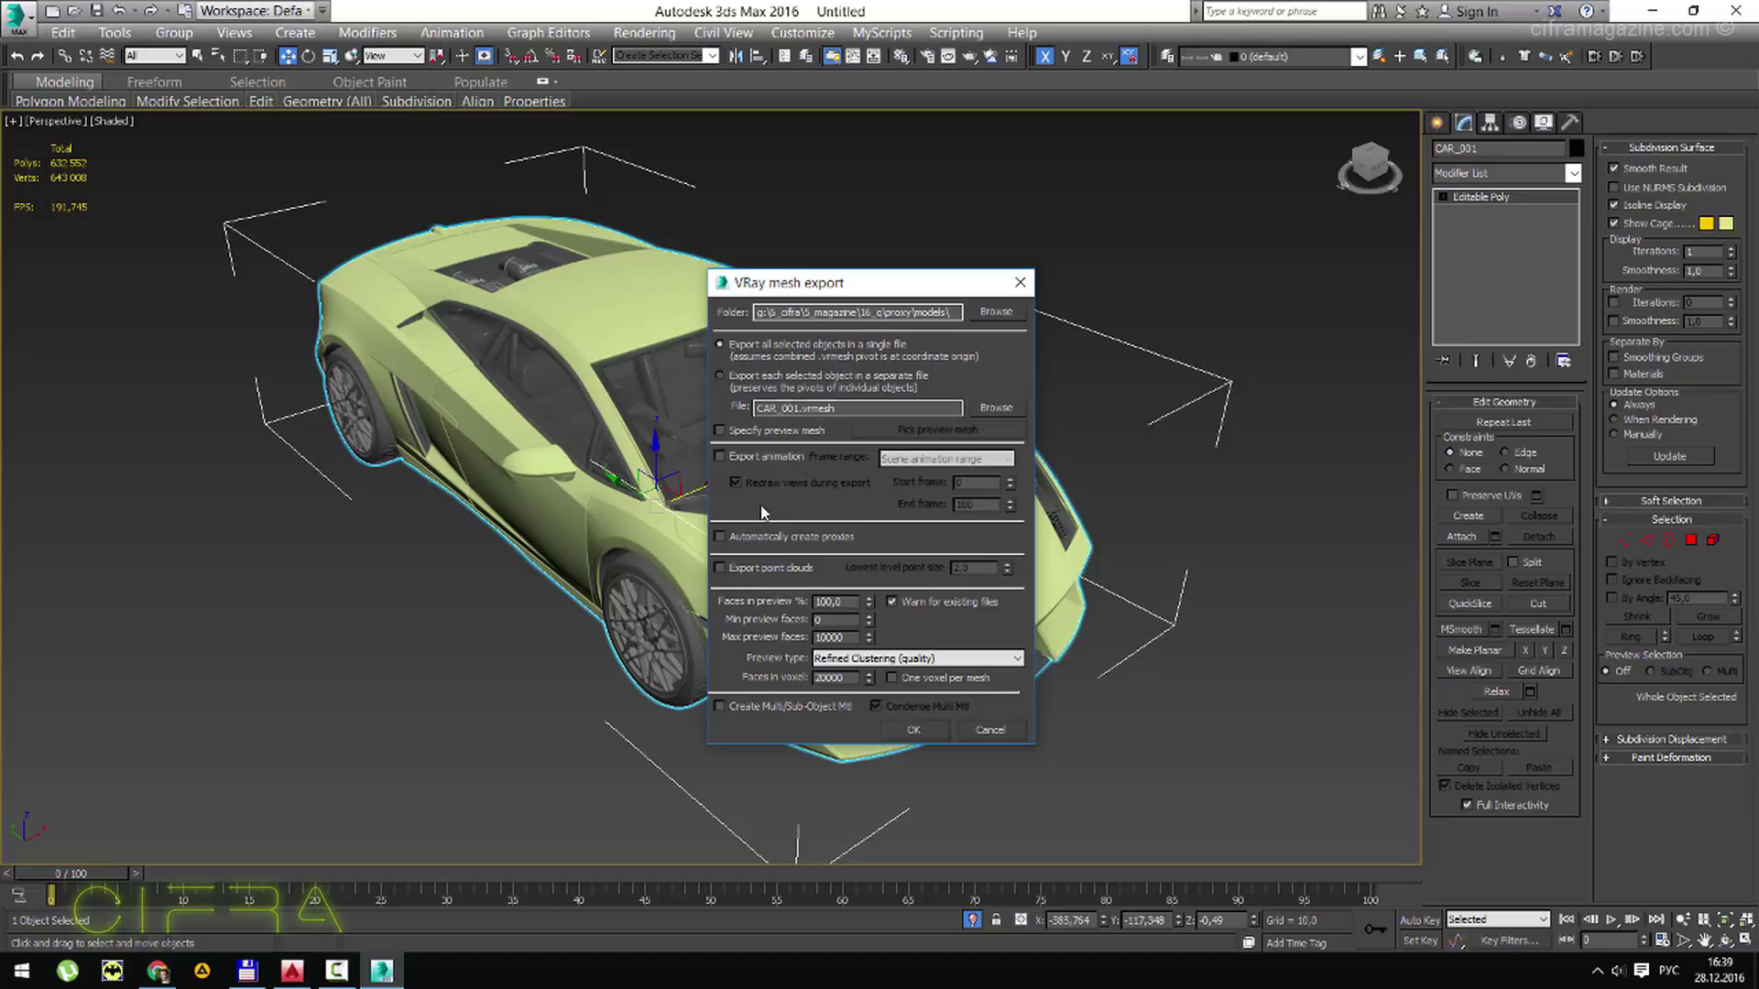
left_click(721, 377)
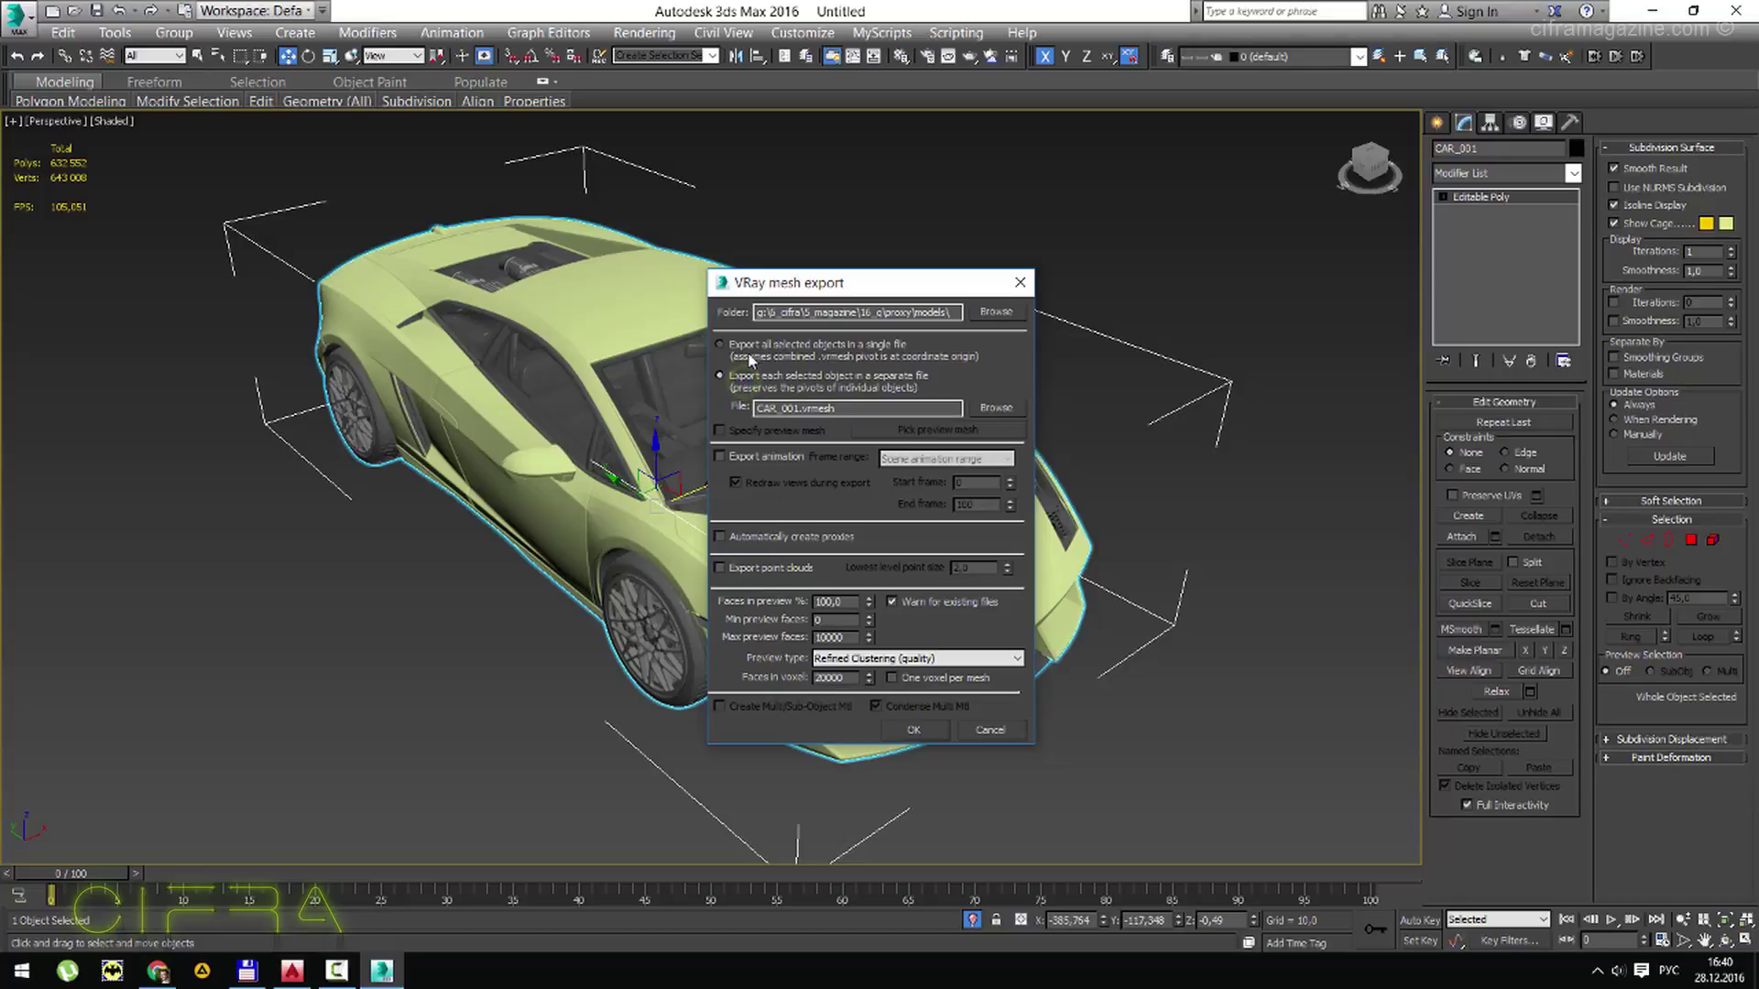
Set the mesh export to write all selected objects into a single file, with Specify preview mesh off.
left_click(745, 348)
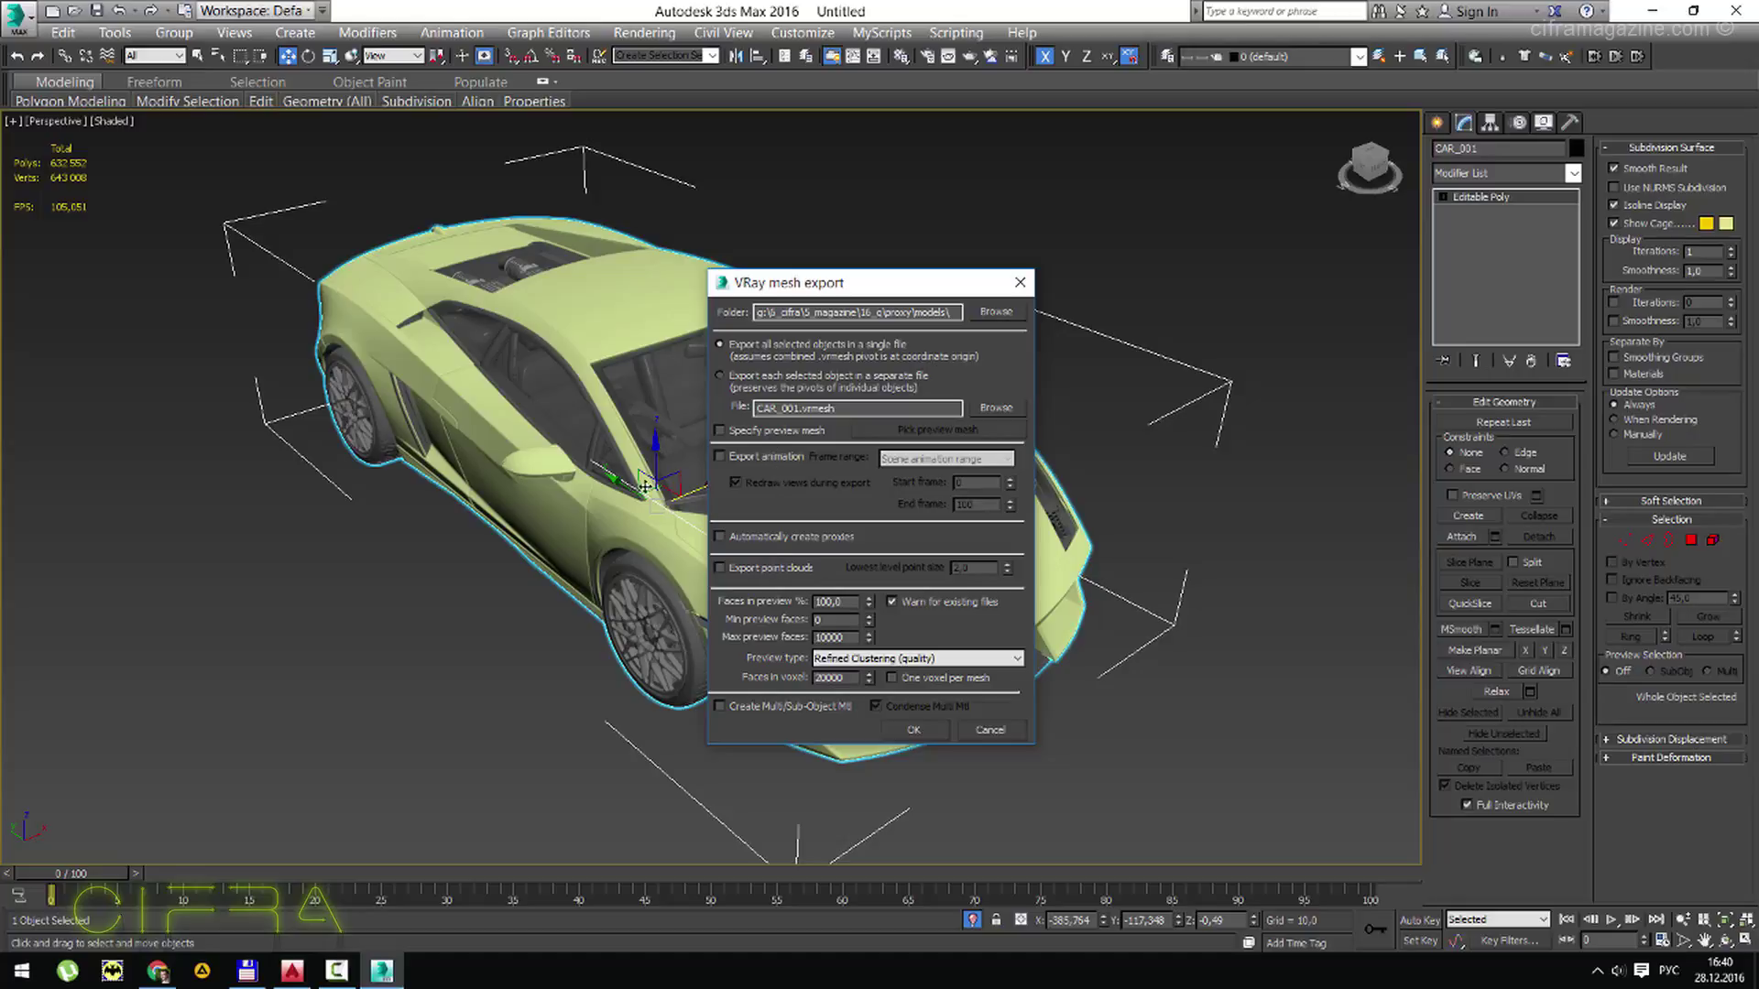
left_click(757, 431)
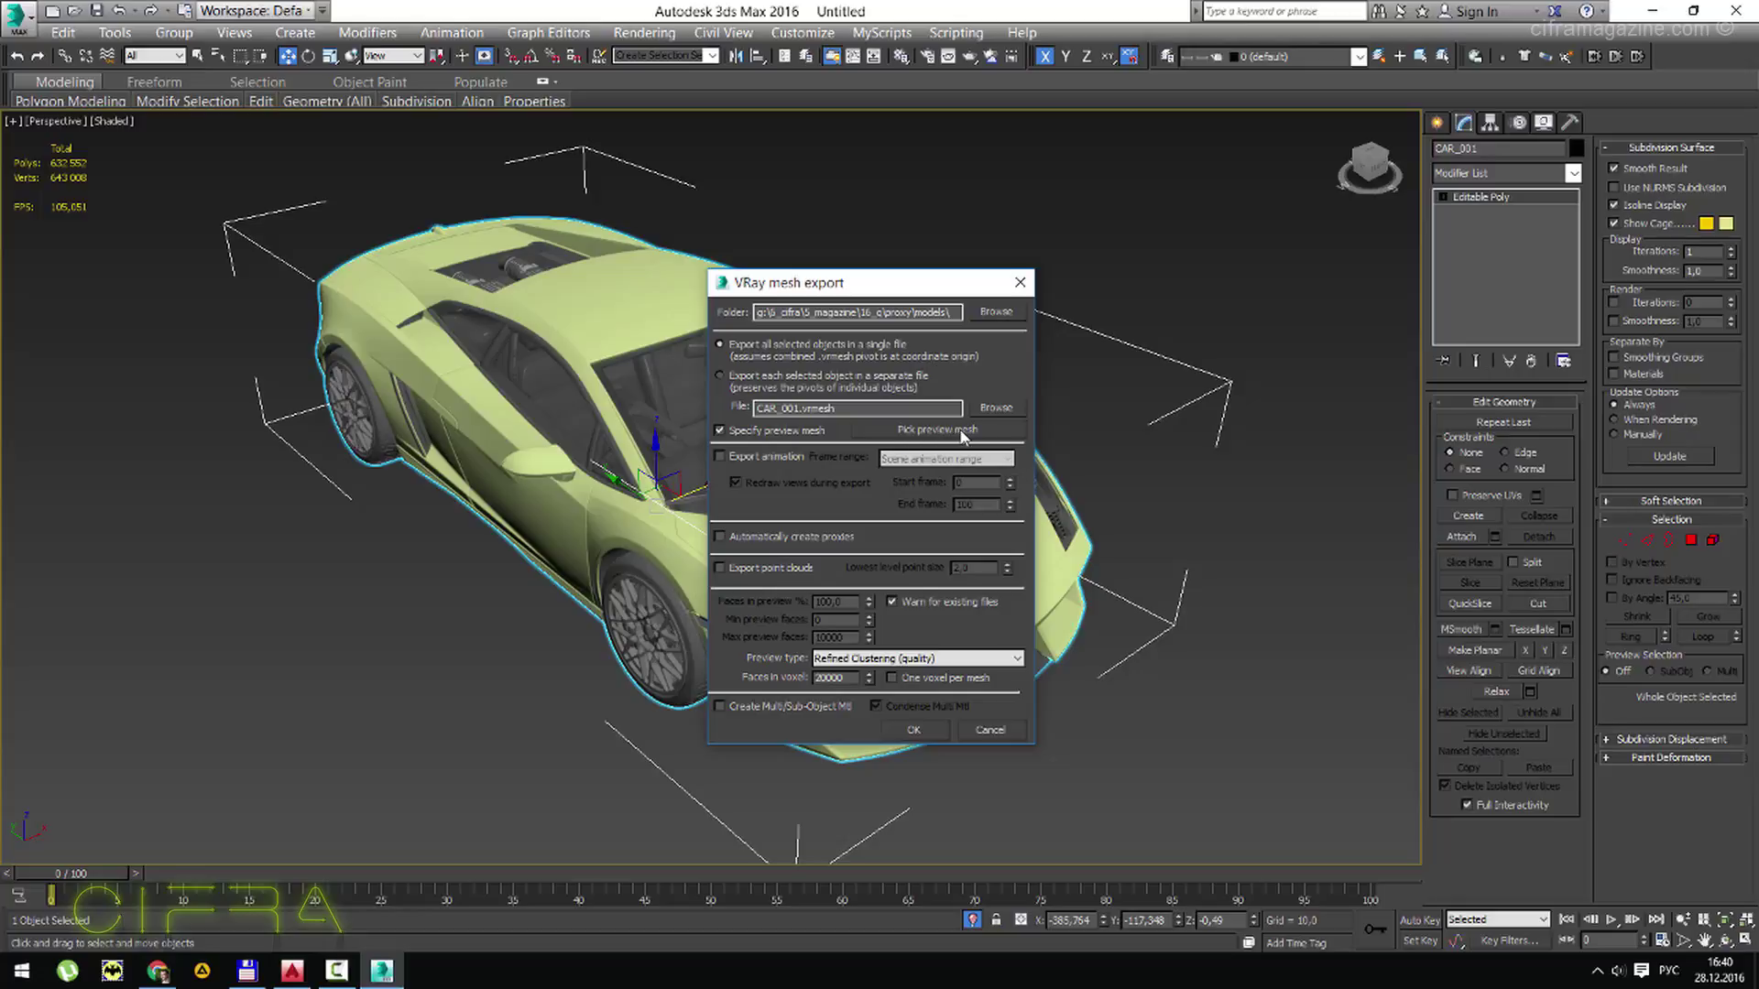
left_click(762, 432)
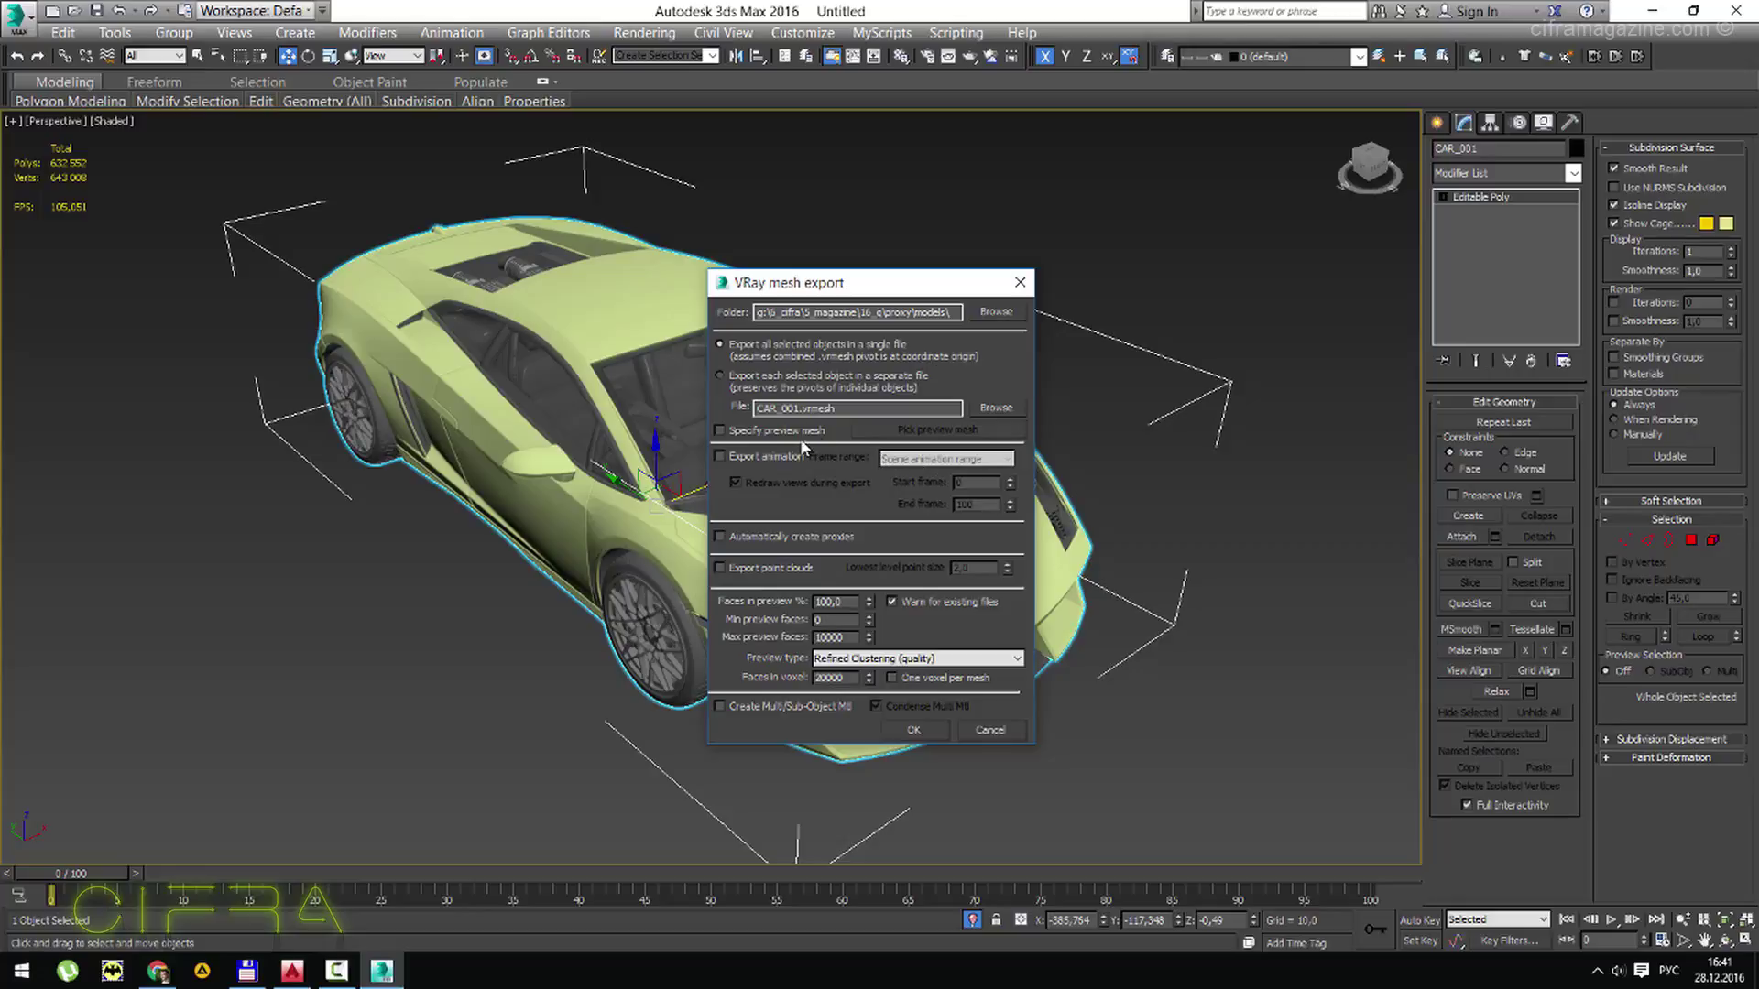
left_click(760, 539)
left_click(765, 538)
Check the export folder and CAR_001.vrmesh file name, turn on Automatically create proxies, then deselect the car.
left_click_drag(954, 312, 687, 314)
left_click_drag(871, 408, 668, 411)
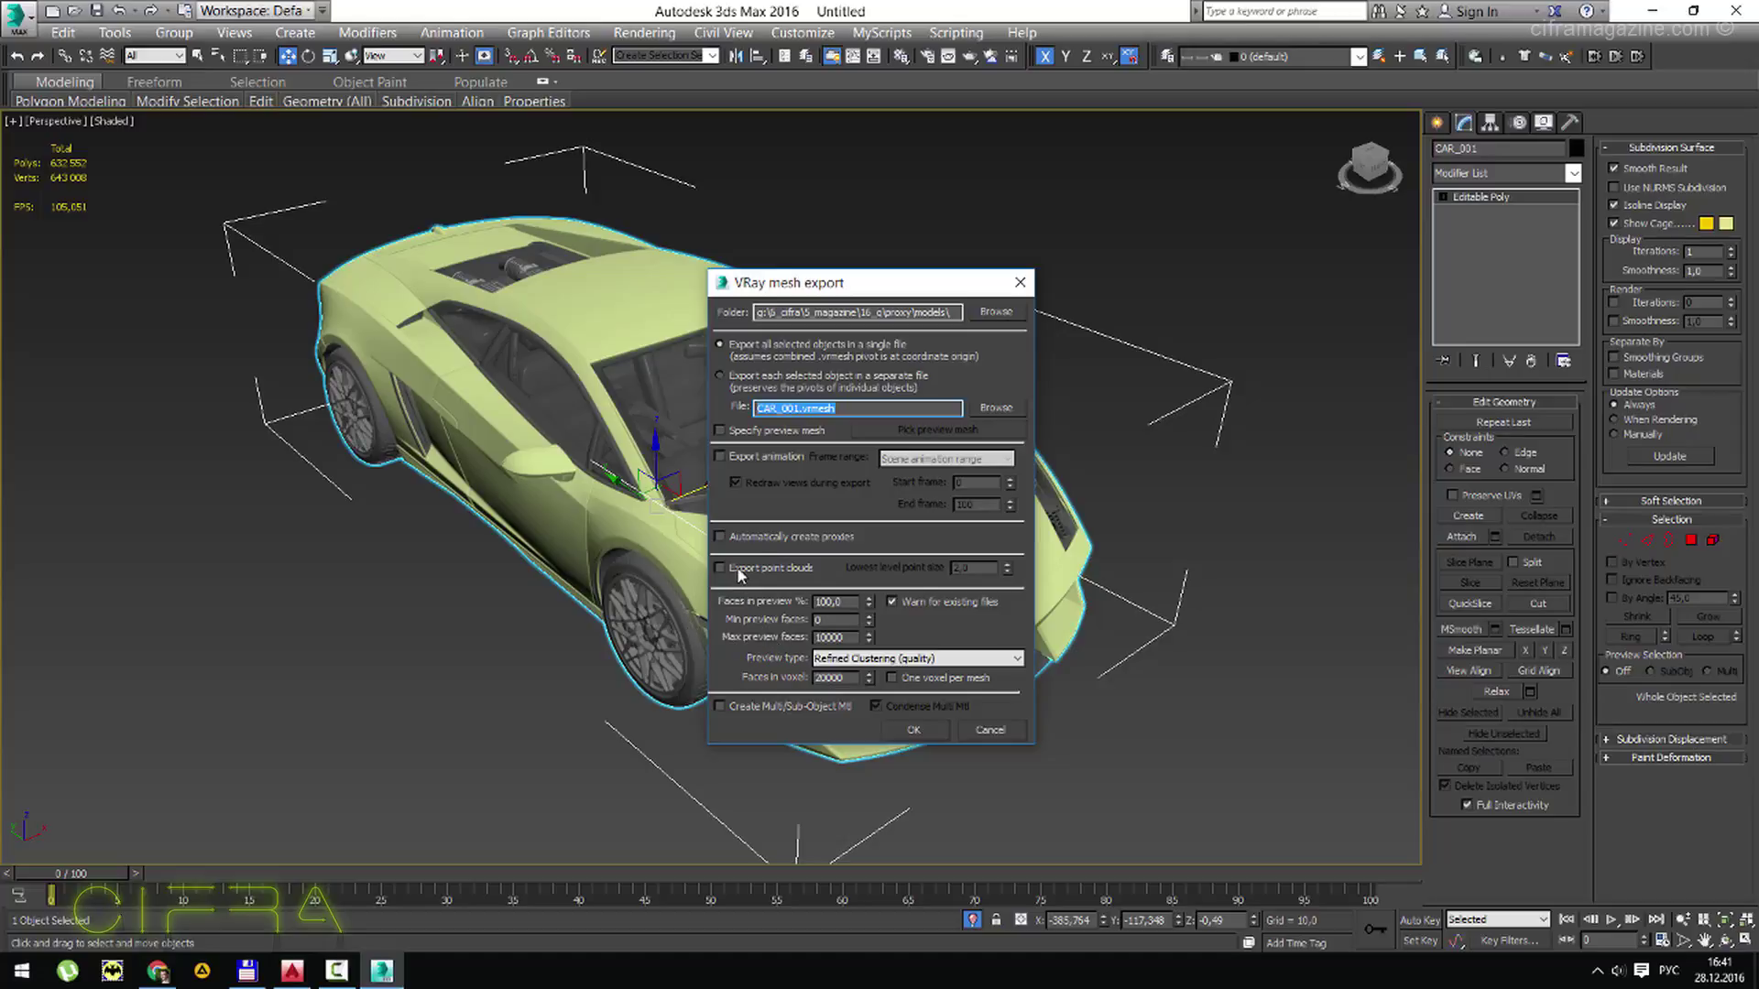
left_click(764, 539)
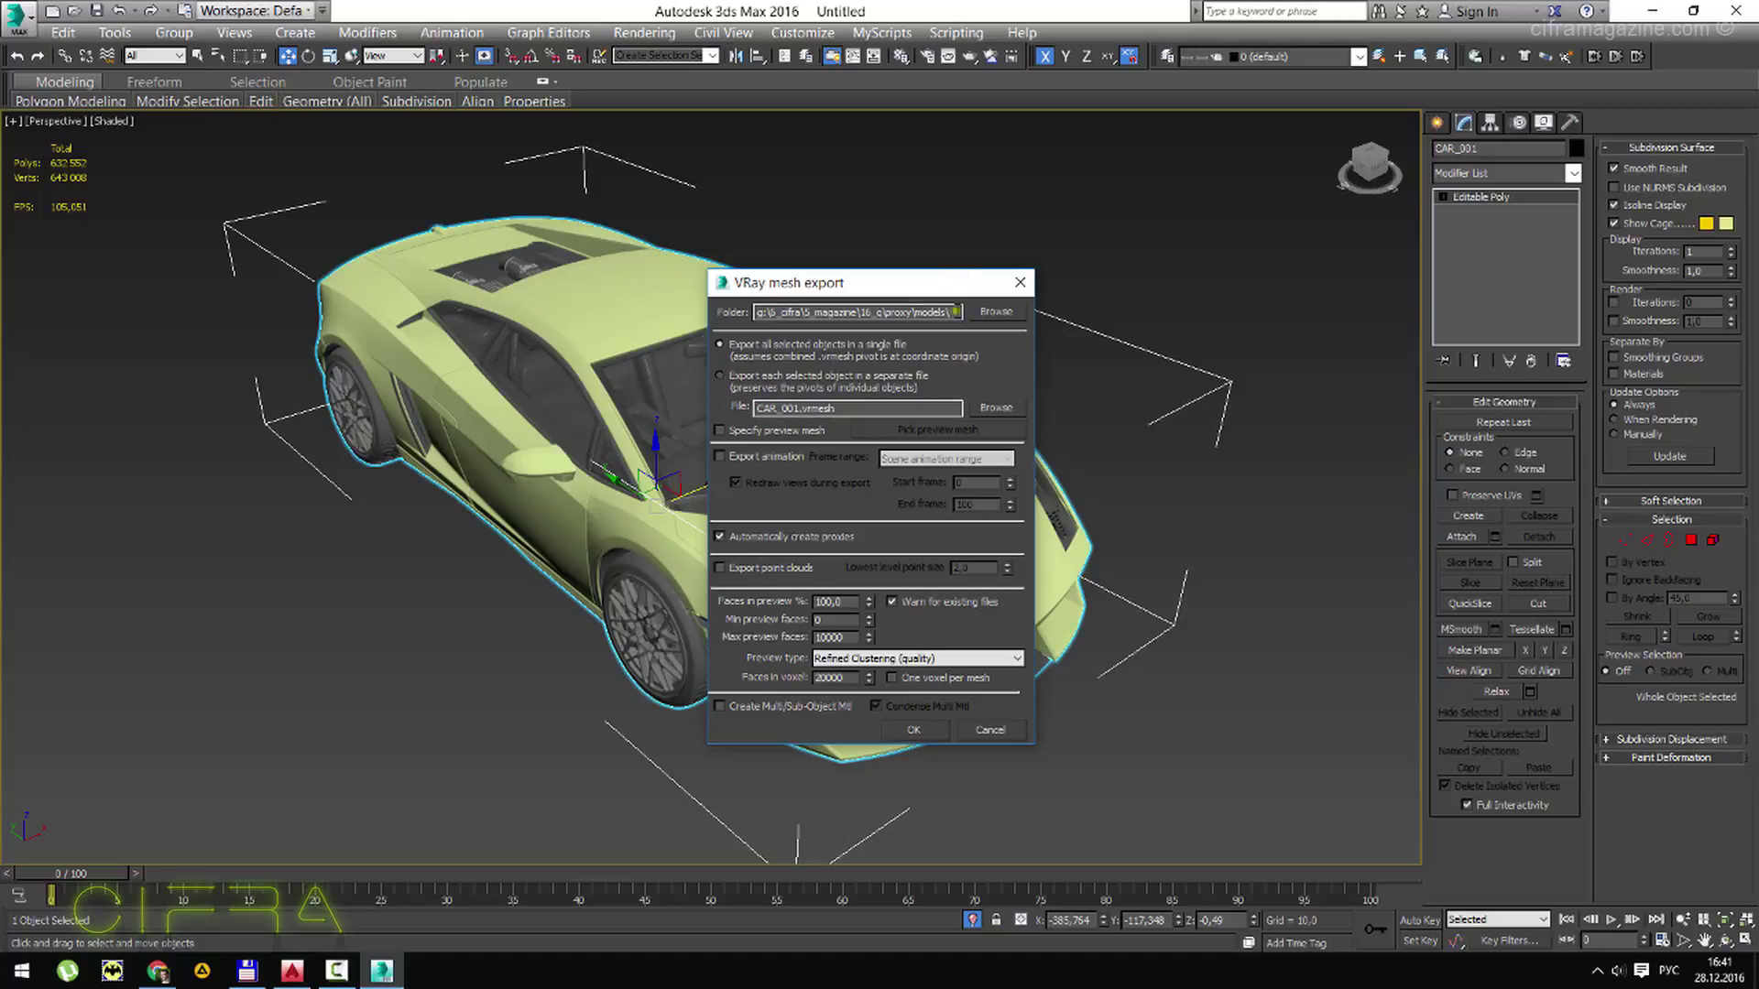
double_click(953, 312)
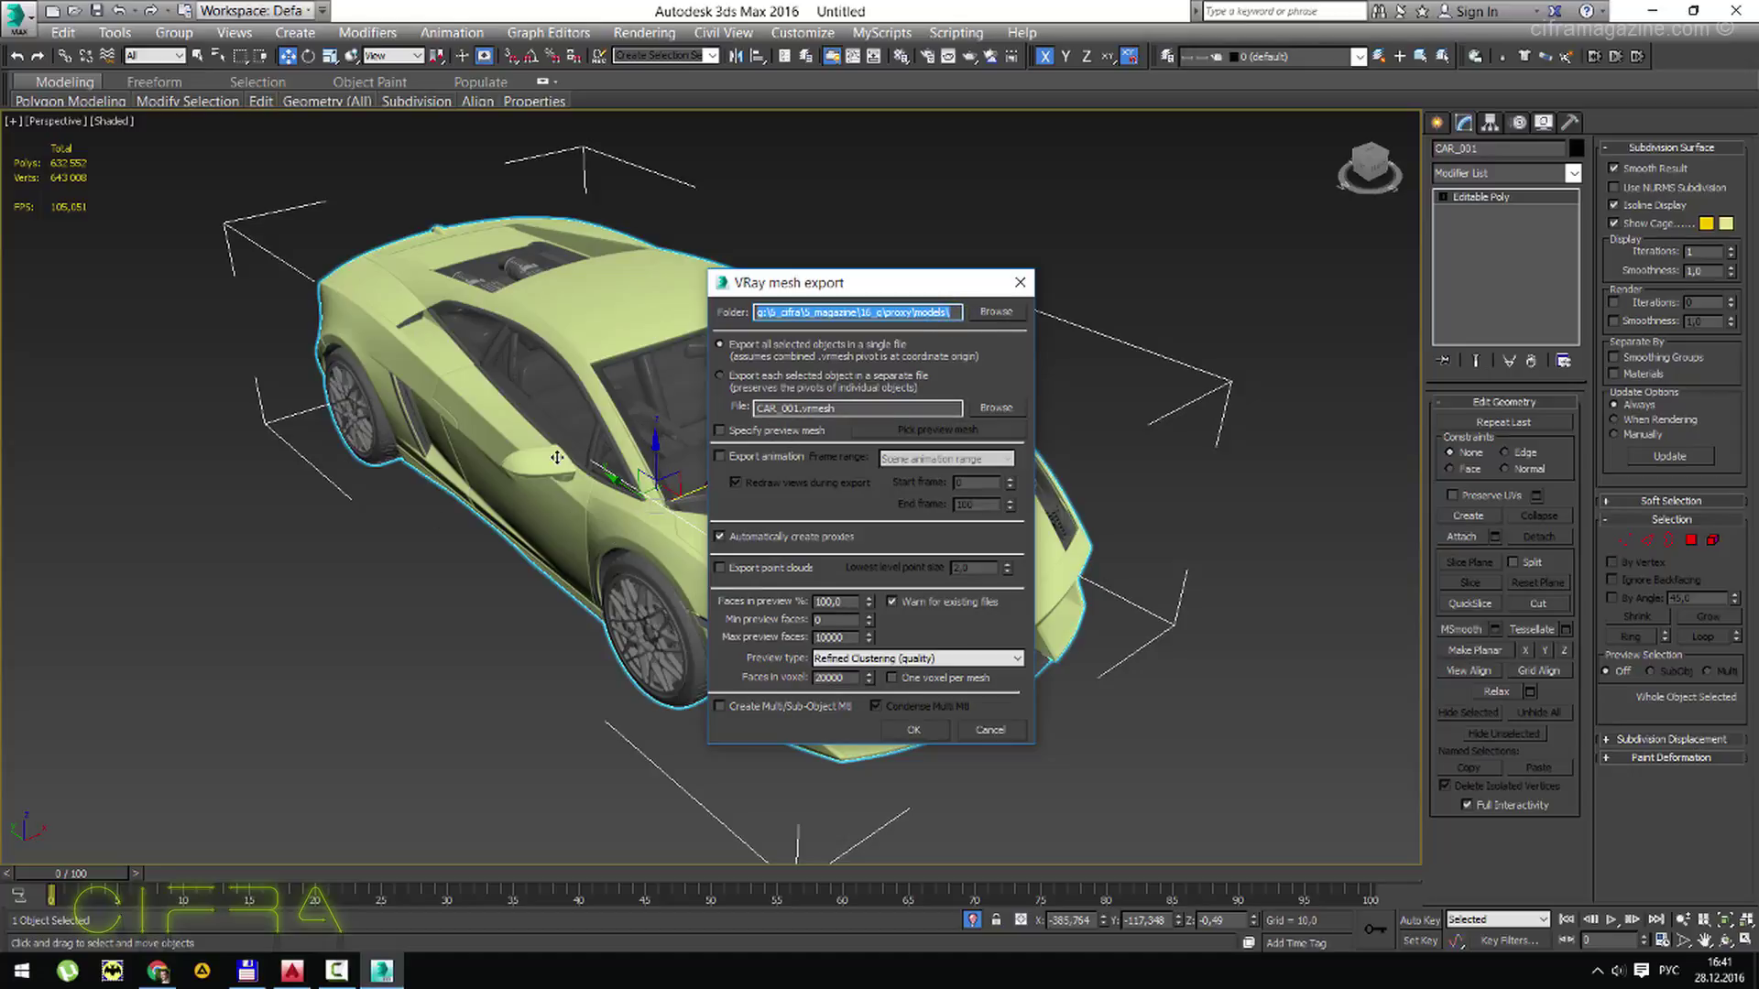
left_click(430, 169)
Inspect CAR_001's Multi/Sub-Object material, deselect the car, and move the export dialog to the right.
key("m")
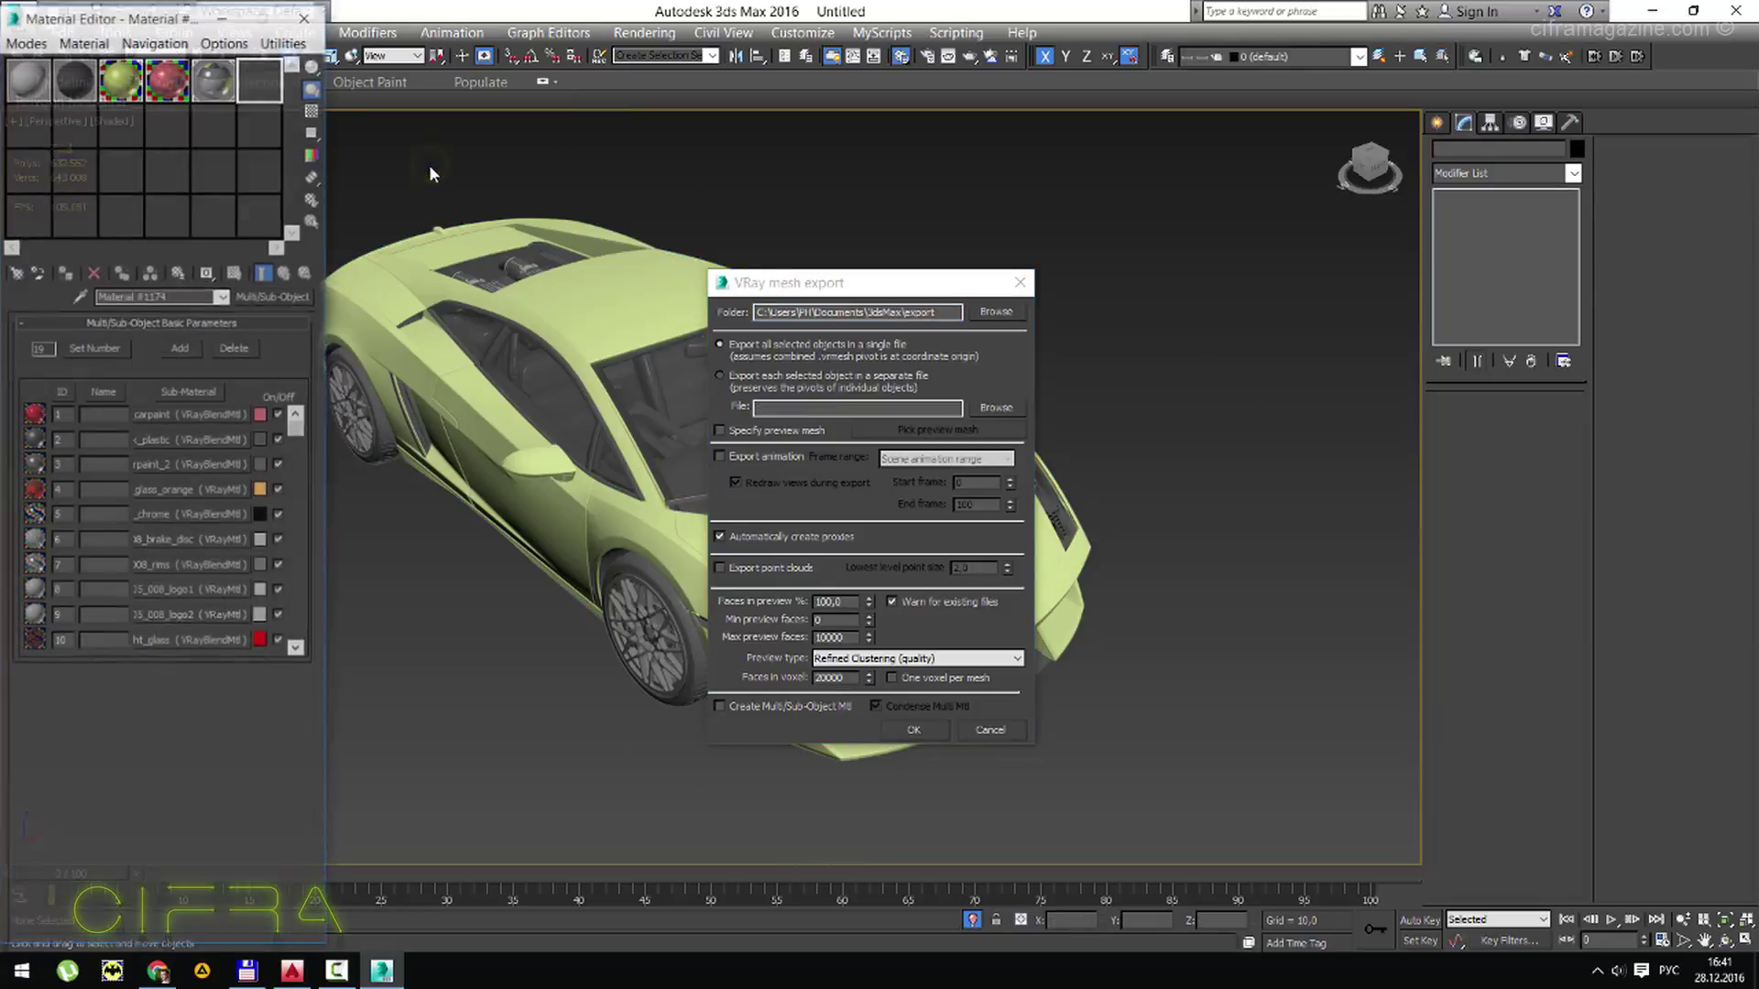
left_click(684, 293)
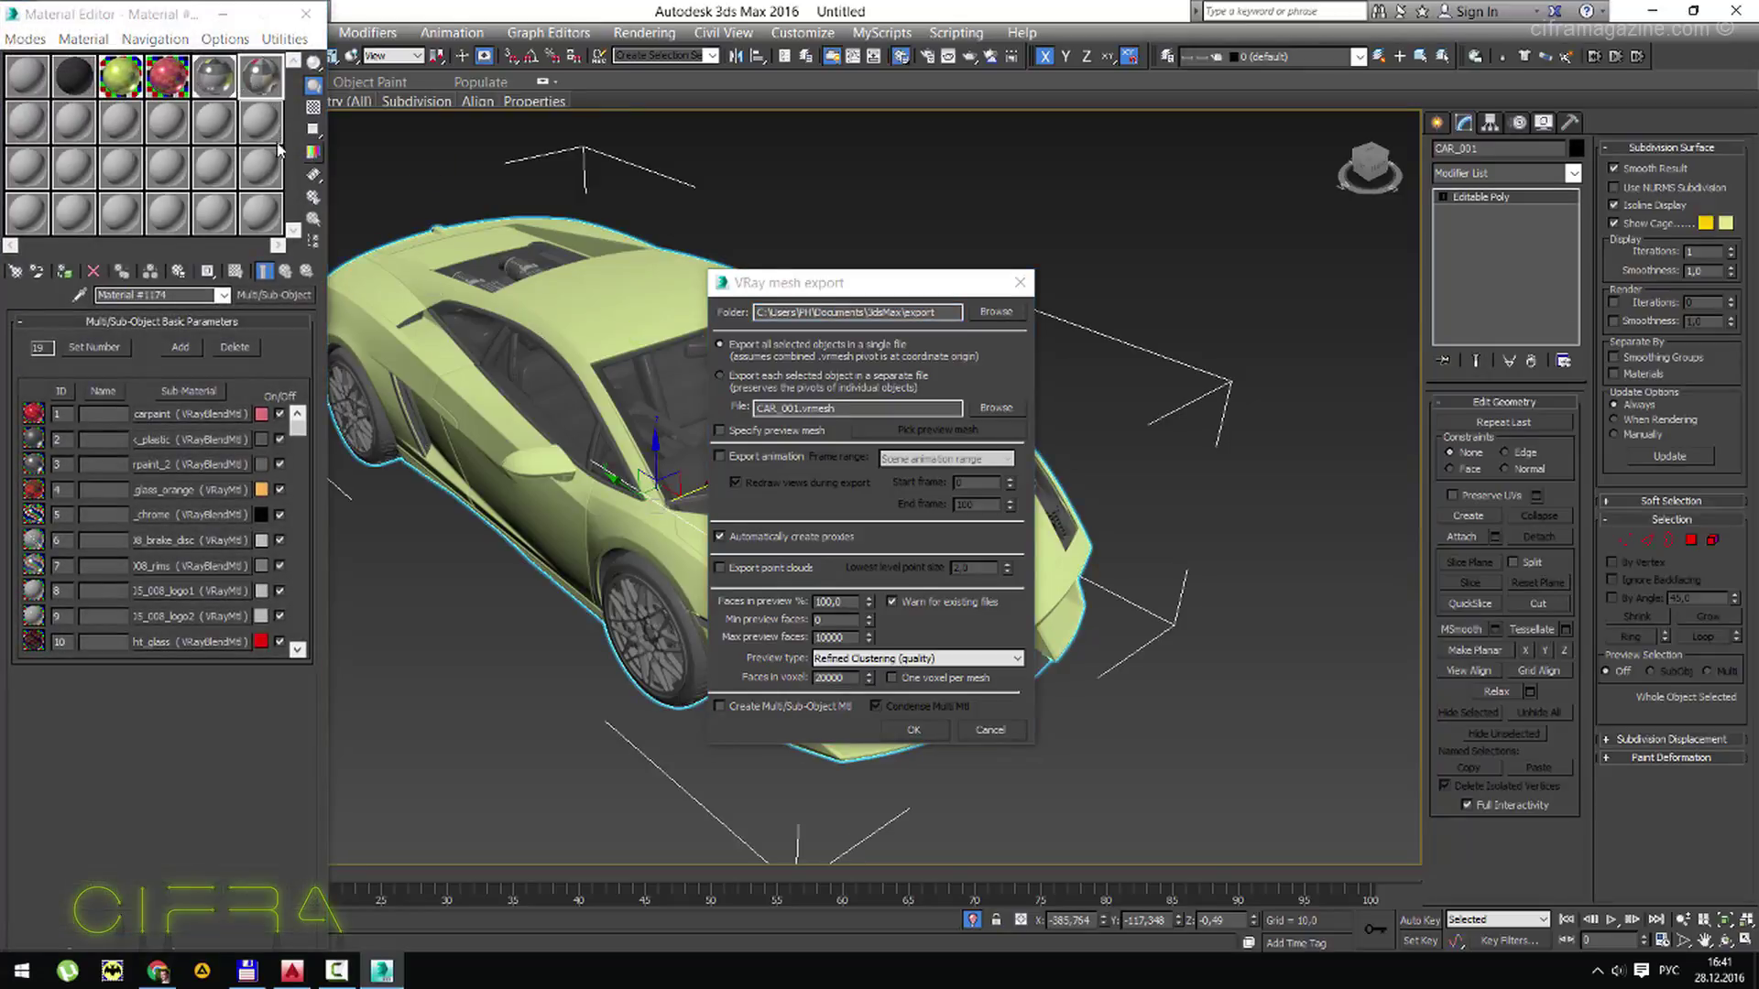
left_click(306, 13)
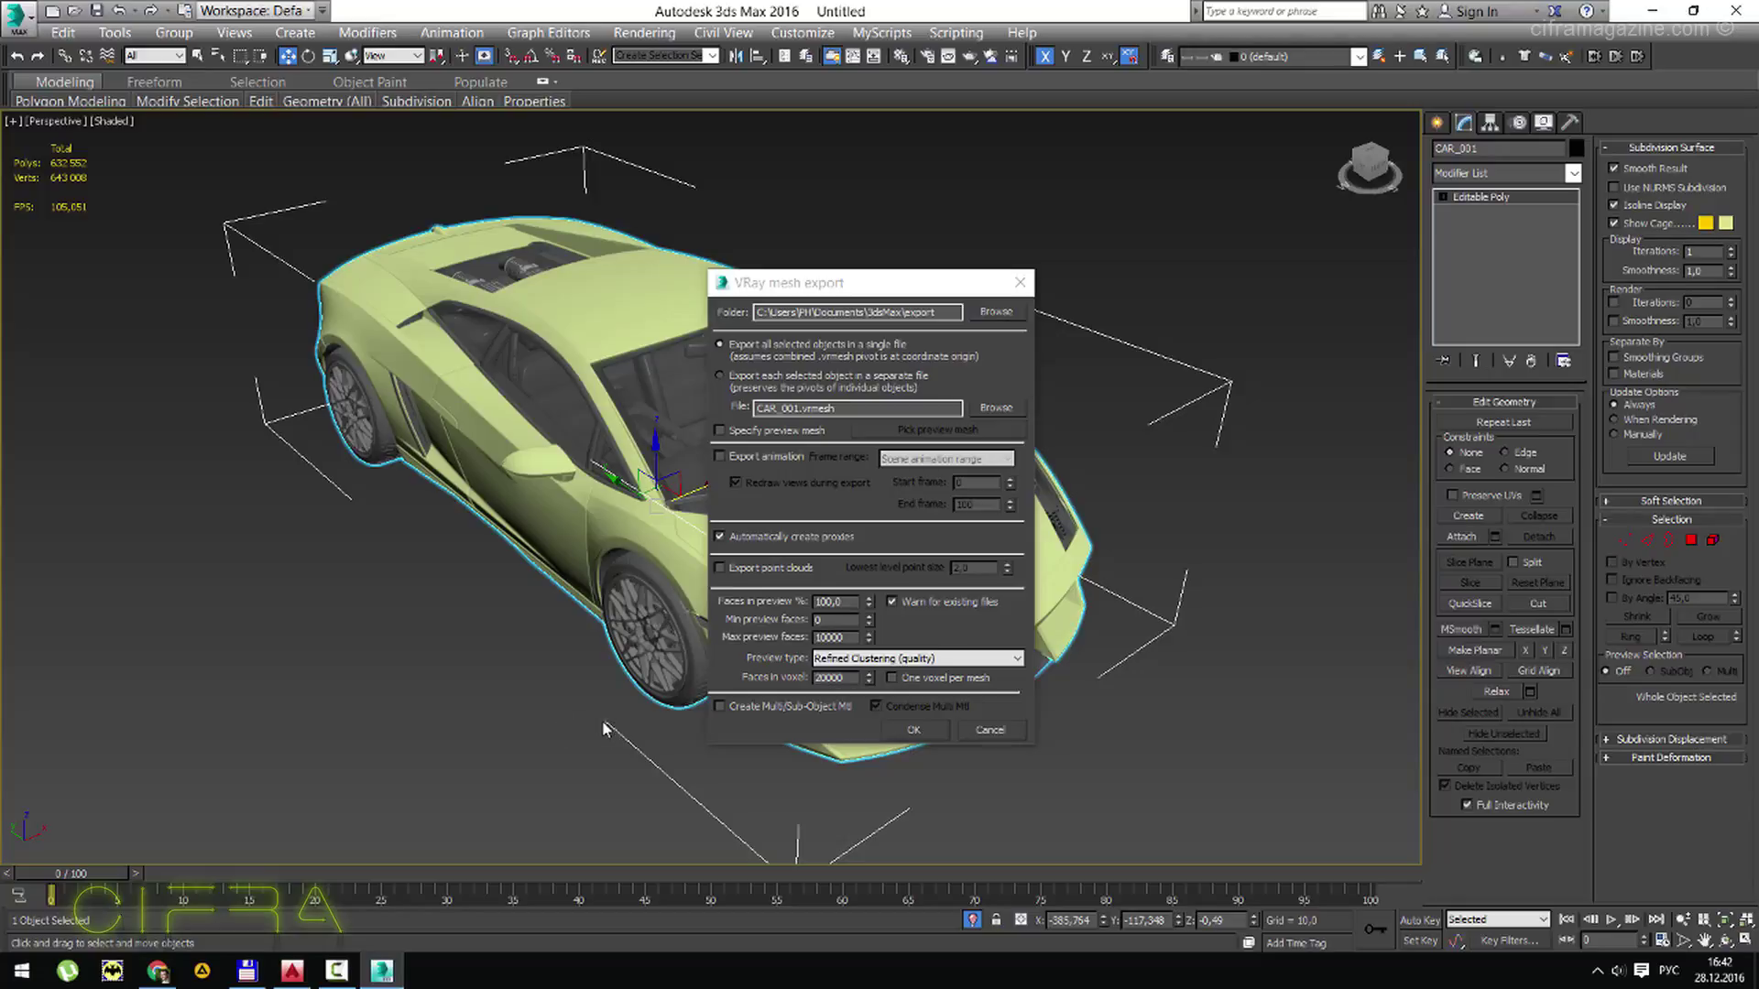
left_click(532, 698)
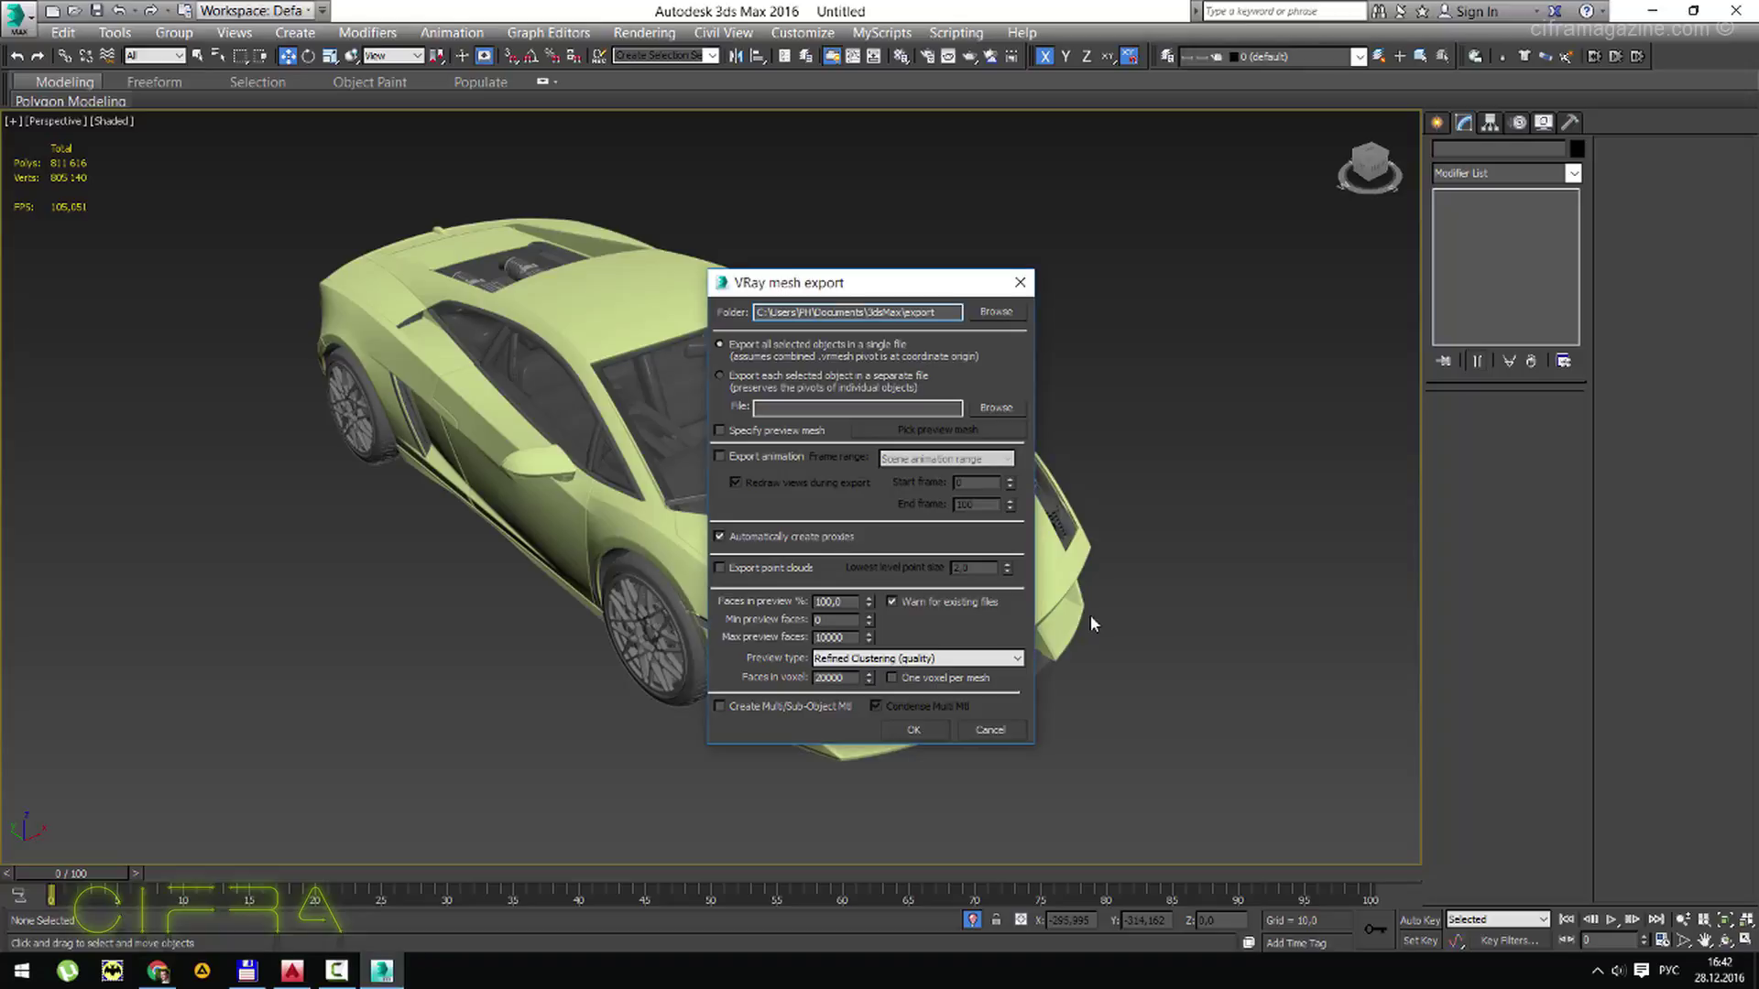
left_click(1170, 563)
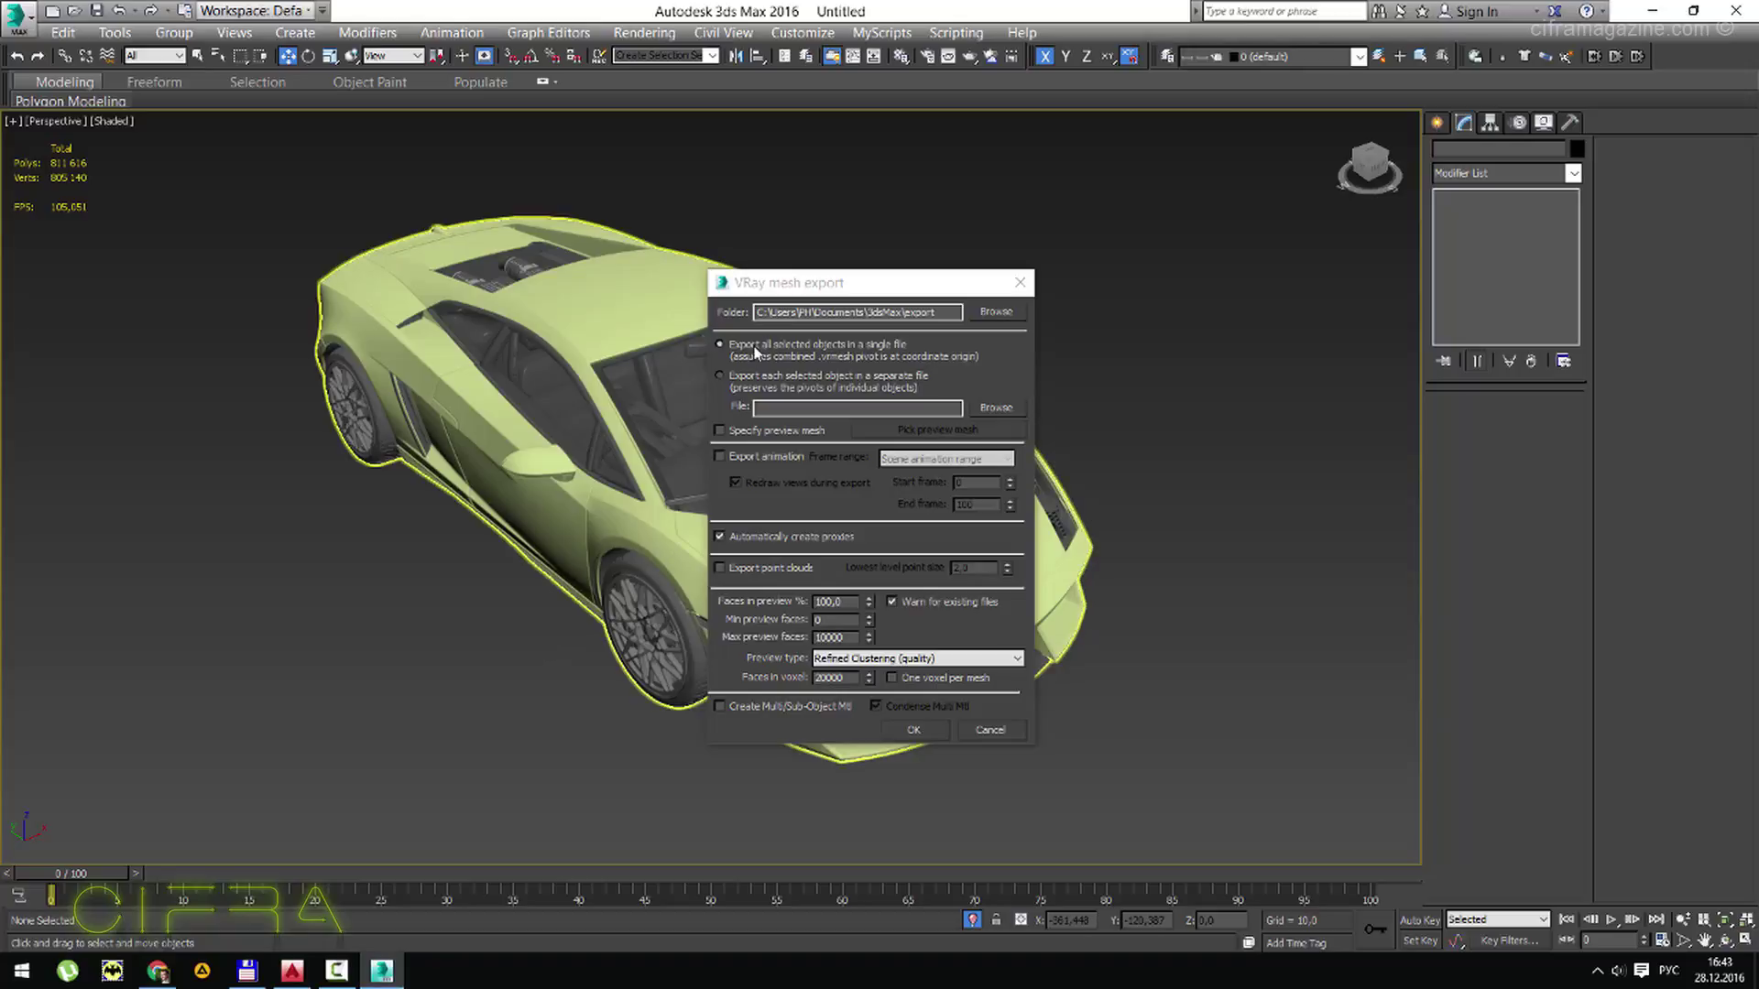
mouse_move(814, 289)
left_mouse_down()
mouse_move(1232, 275)
mouse_move(1148, 280)
left_mouse_up()
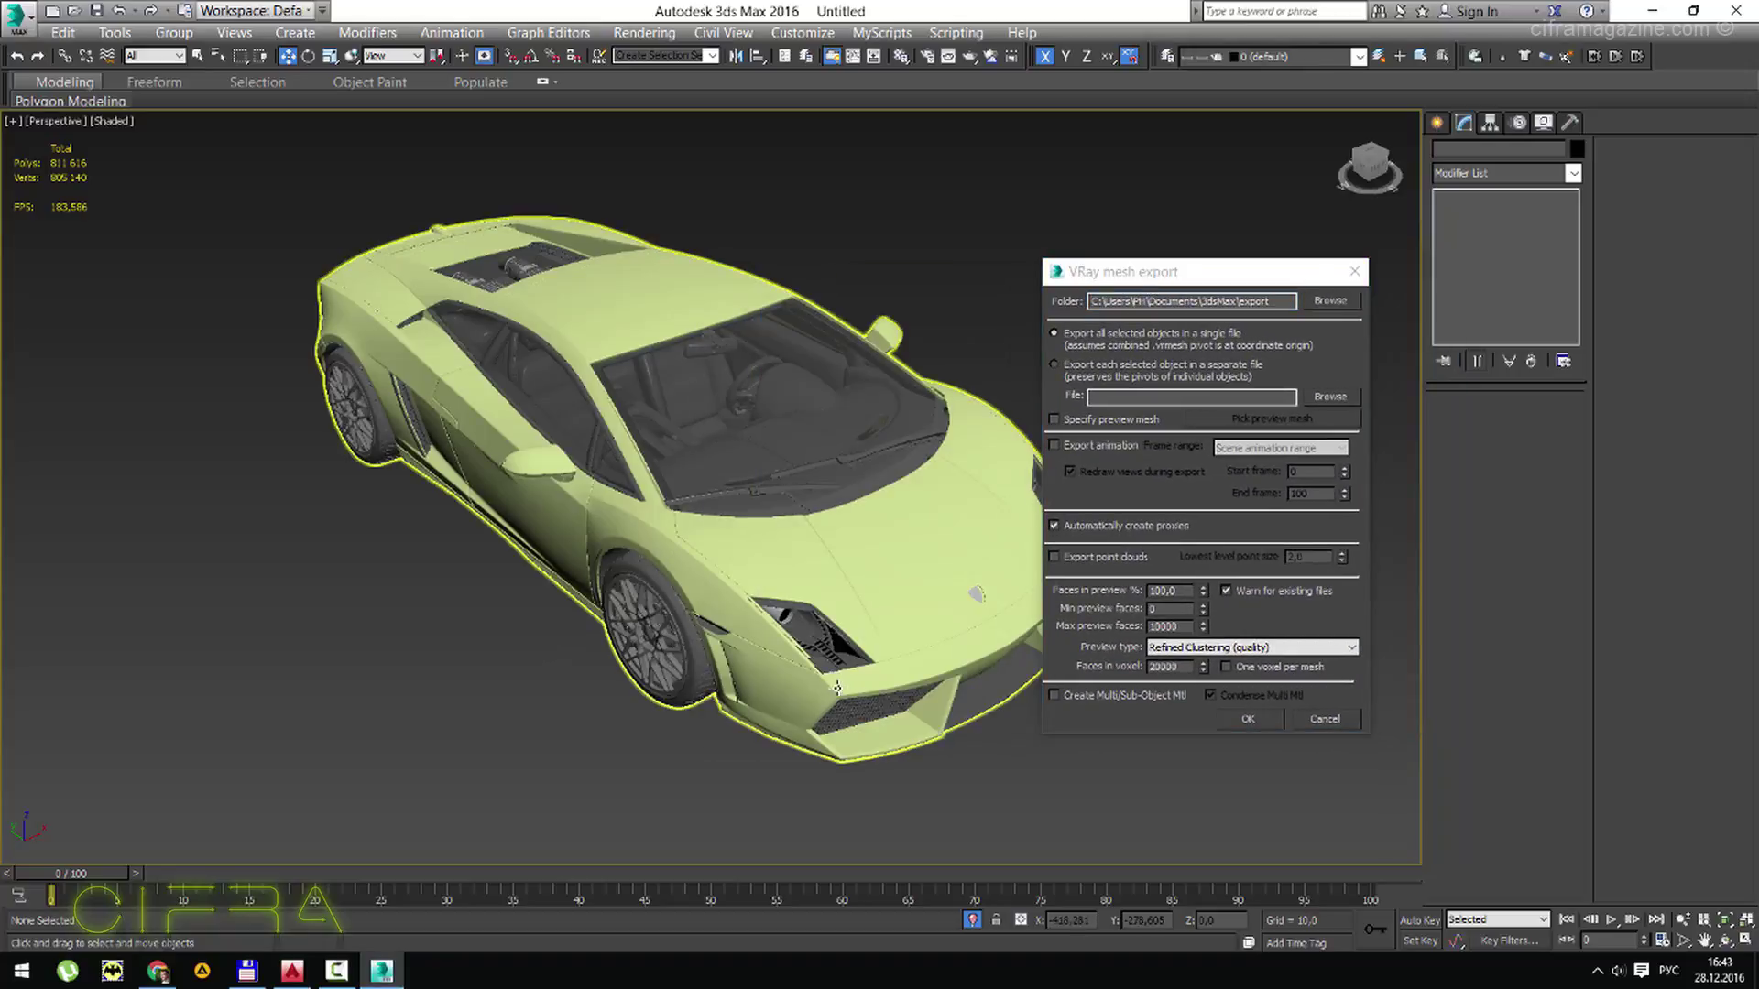
Orbit the Perspective view toward the car's front and zoom out, then deselect everything.
middle_click_drag(831, 602, 847, 604, "alt")
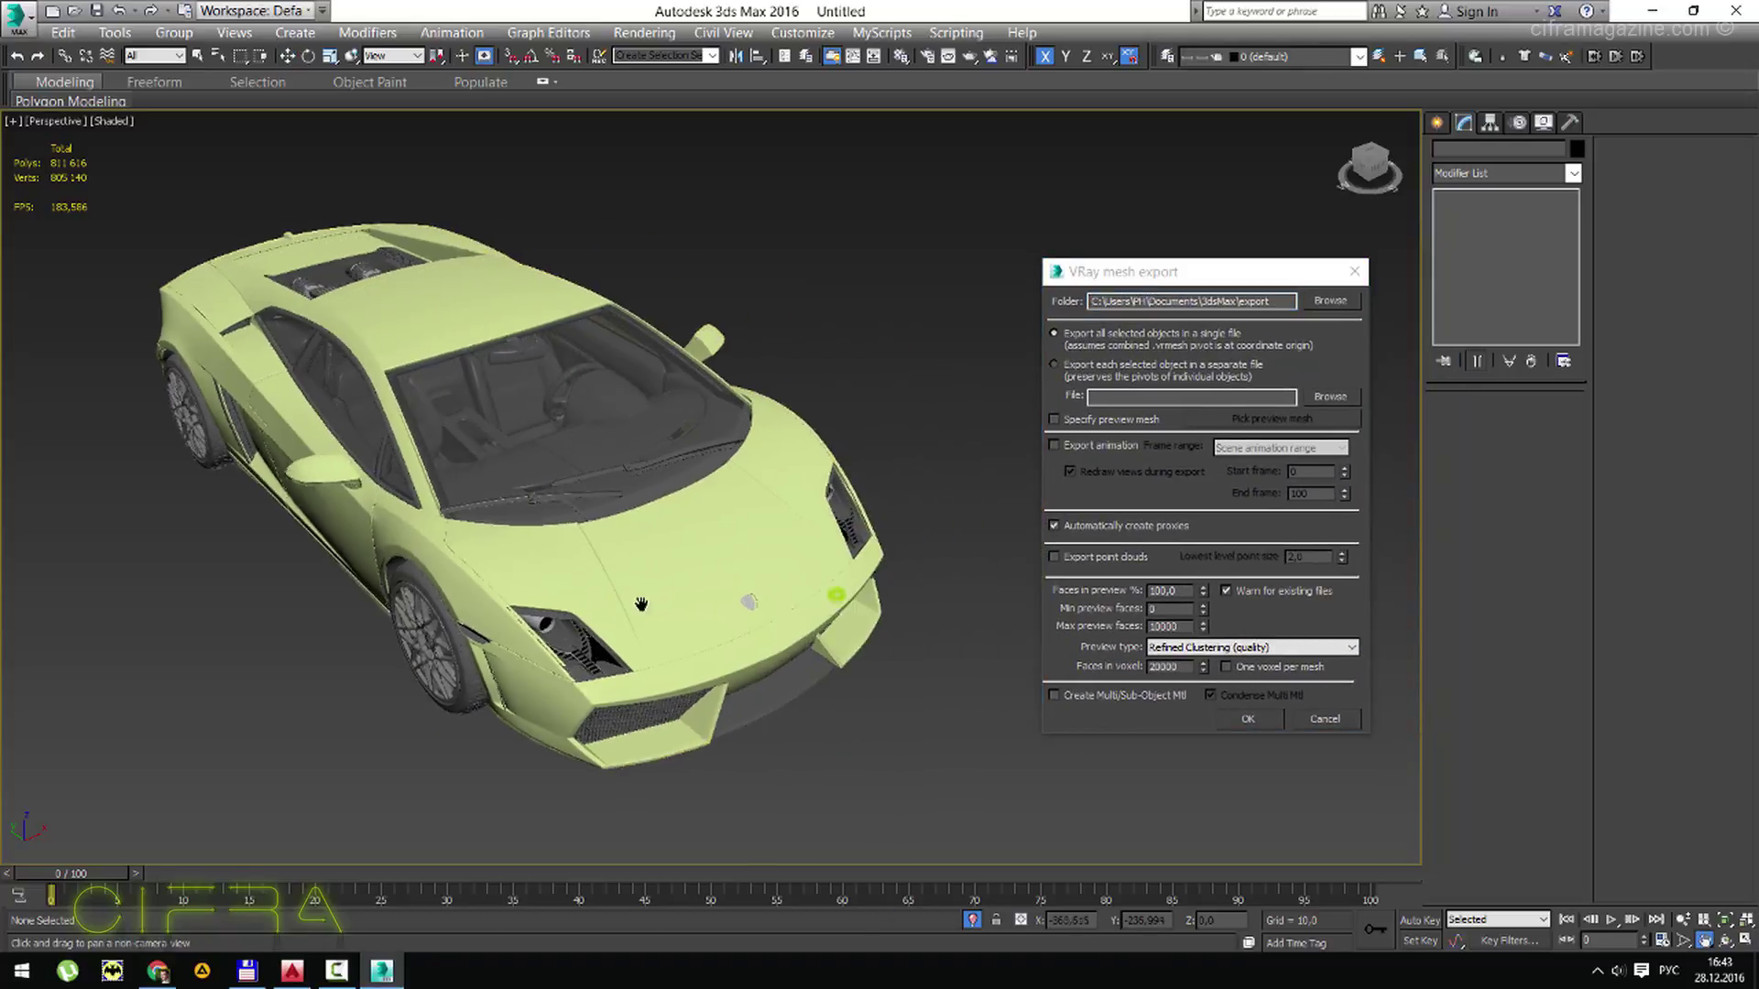
scroll(831, 602, "down", 3)
left_click(888, 716)
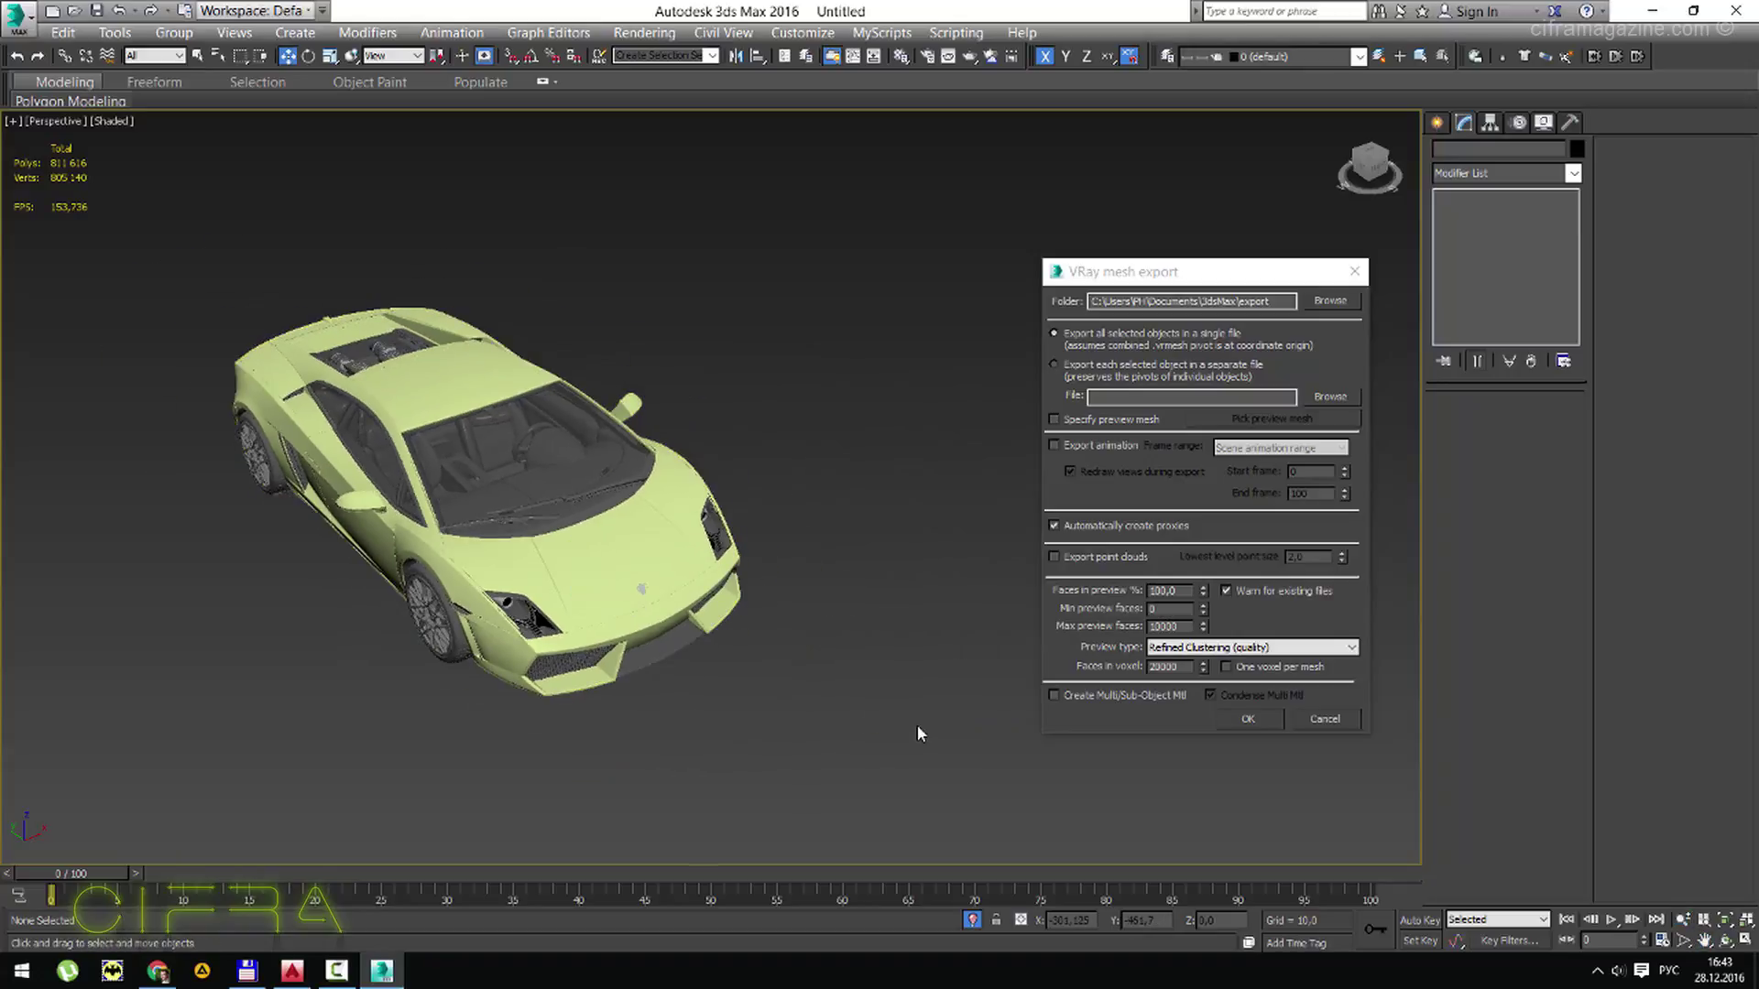
left_click(916, 730)
key("alt+shift")
left_click(915, 704)
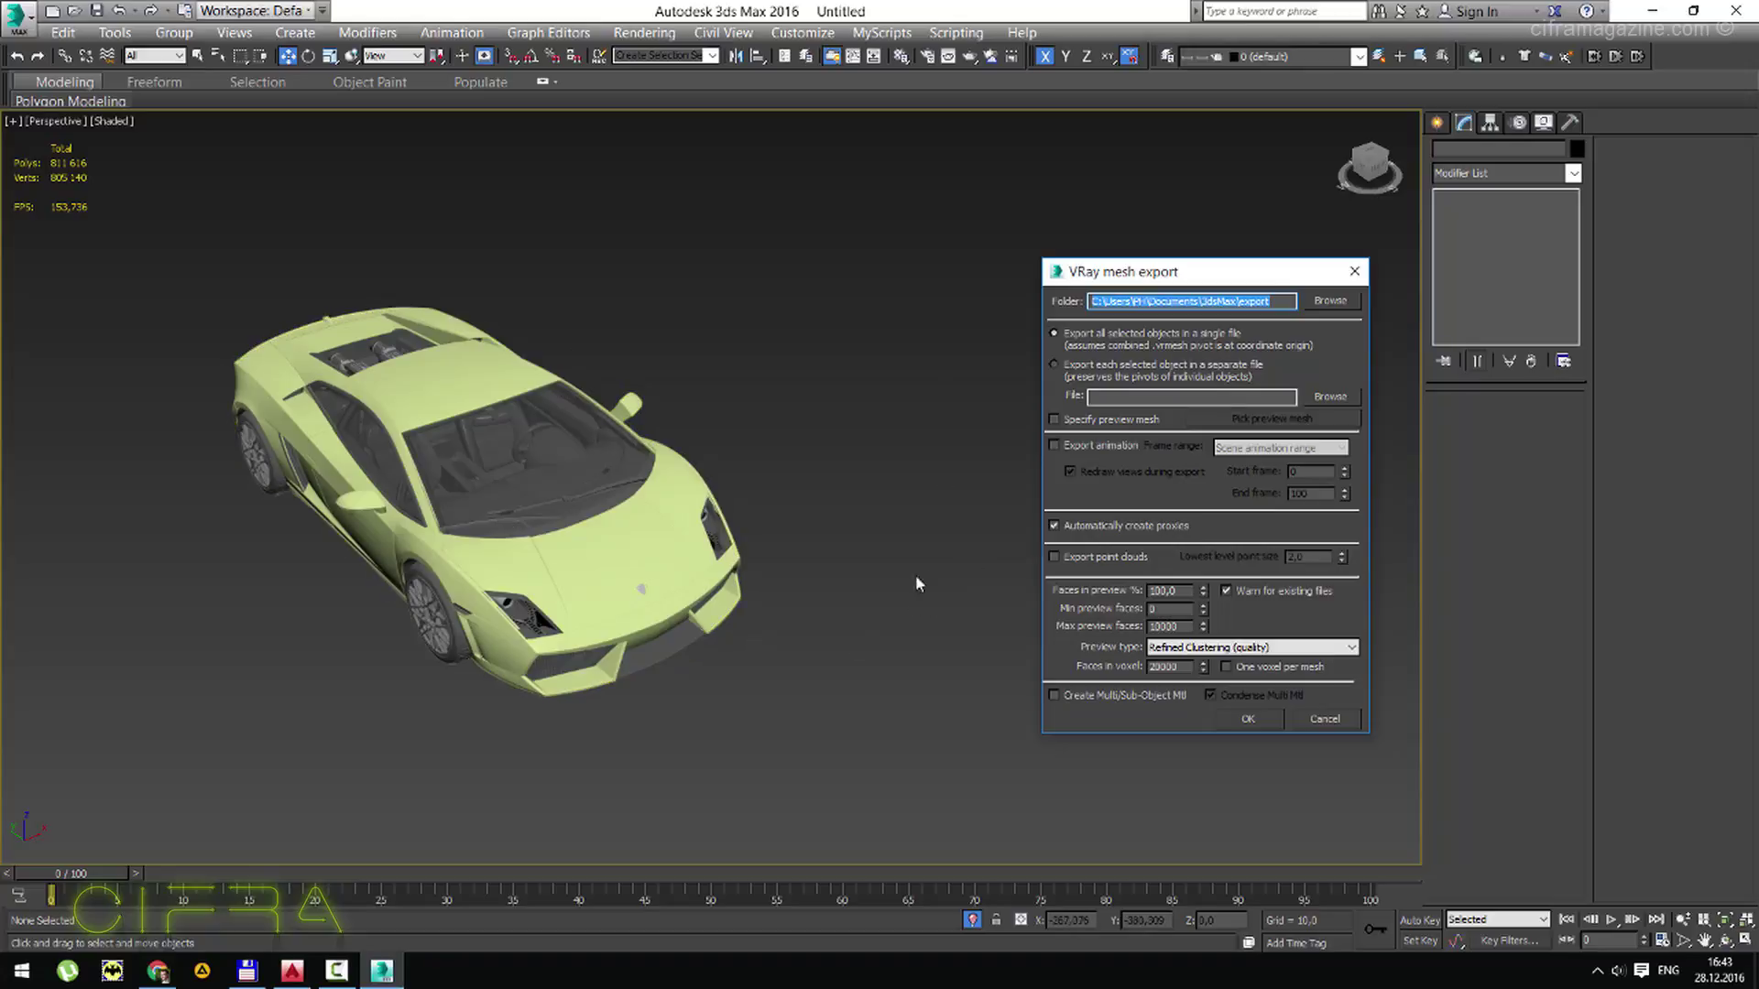
left_click(887, 652)
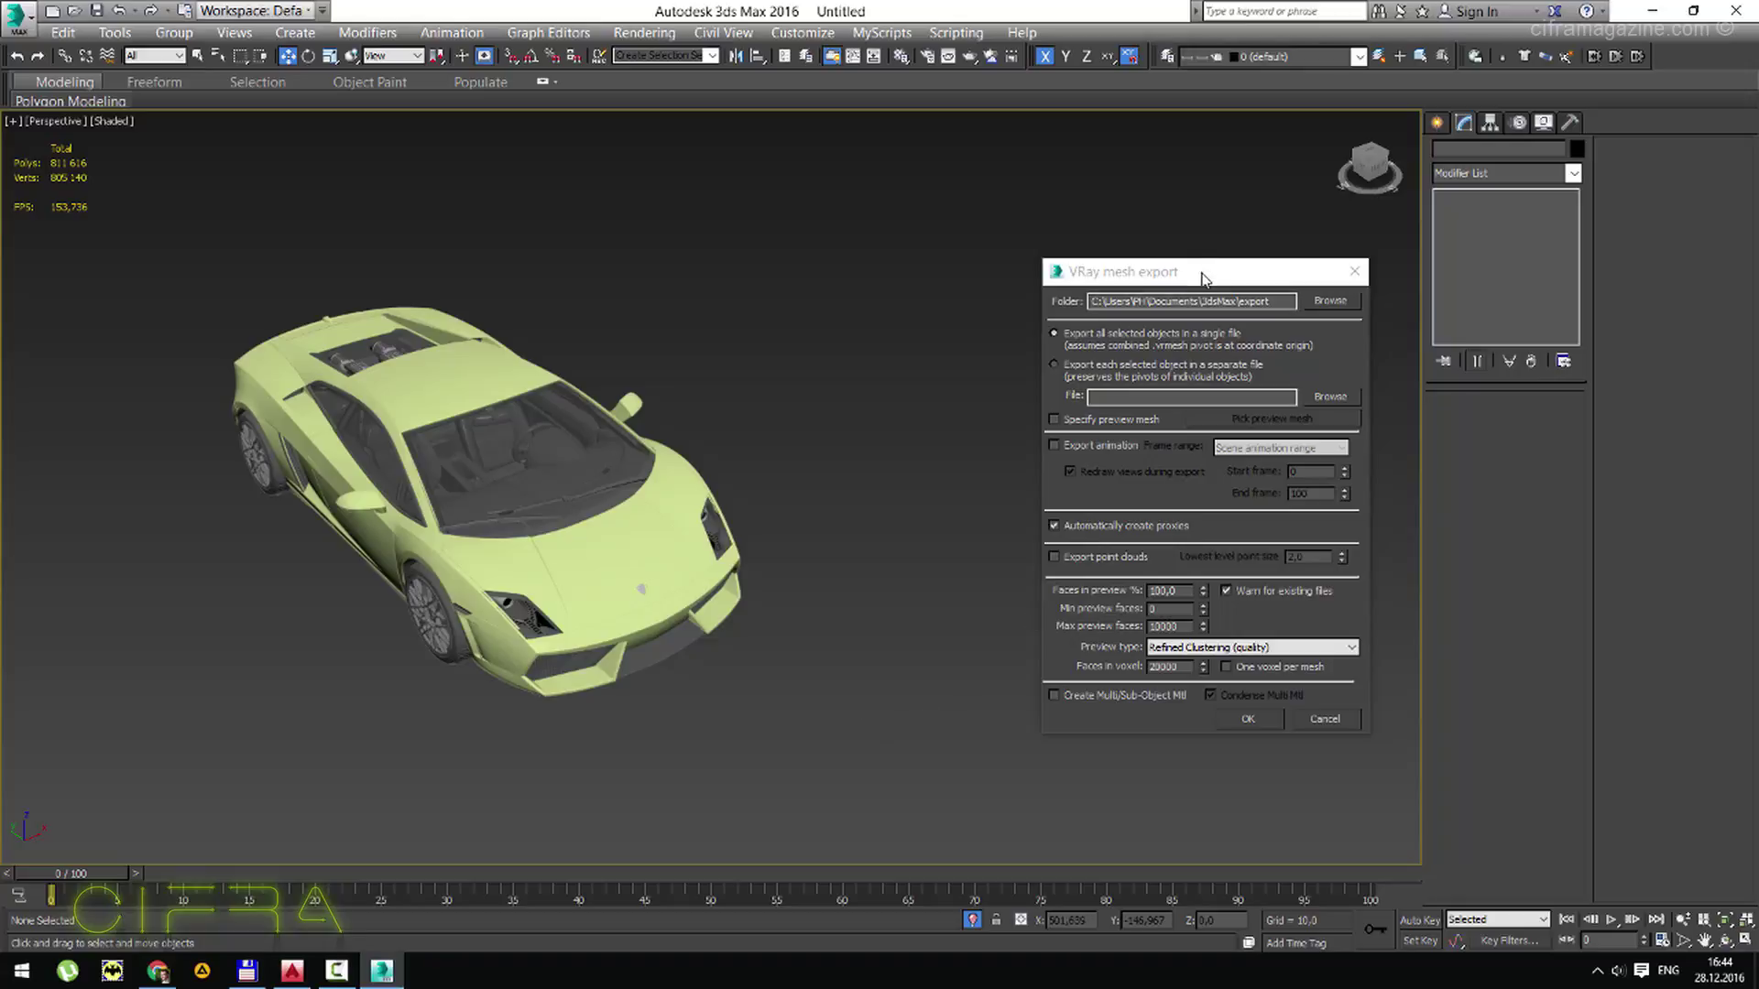
Dismiss the V-Ray mesh export dialog without exporting and select the car model CAR_001.
left_click_drag(1202, 275, 846, 273)
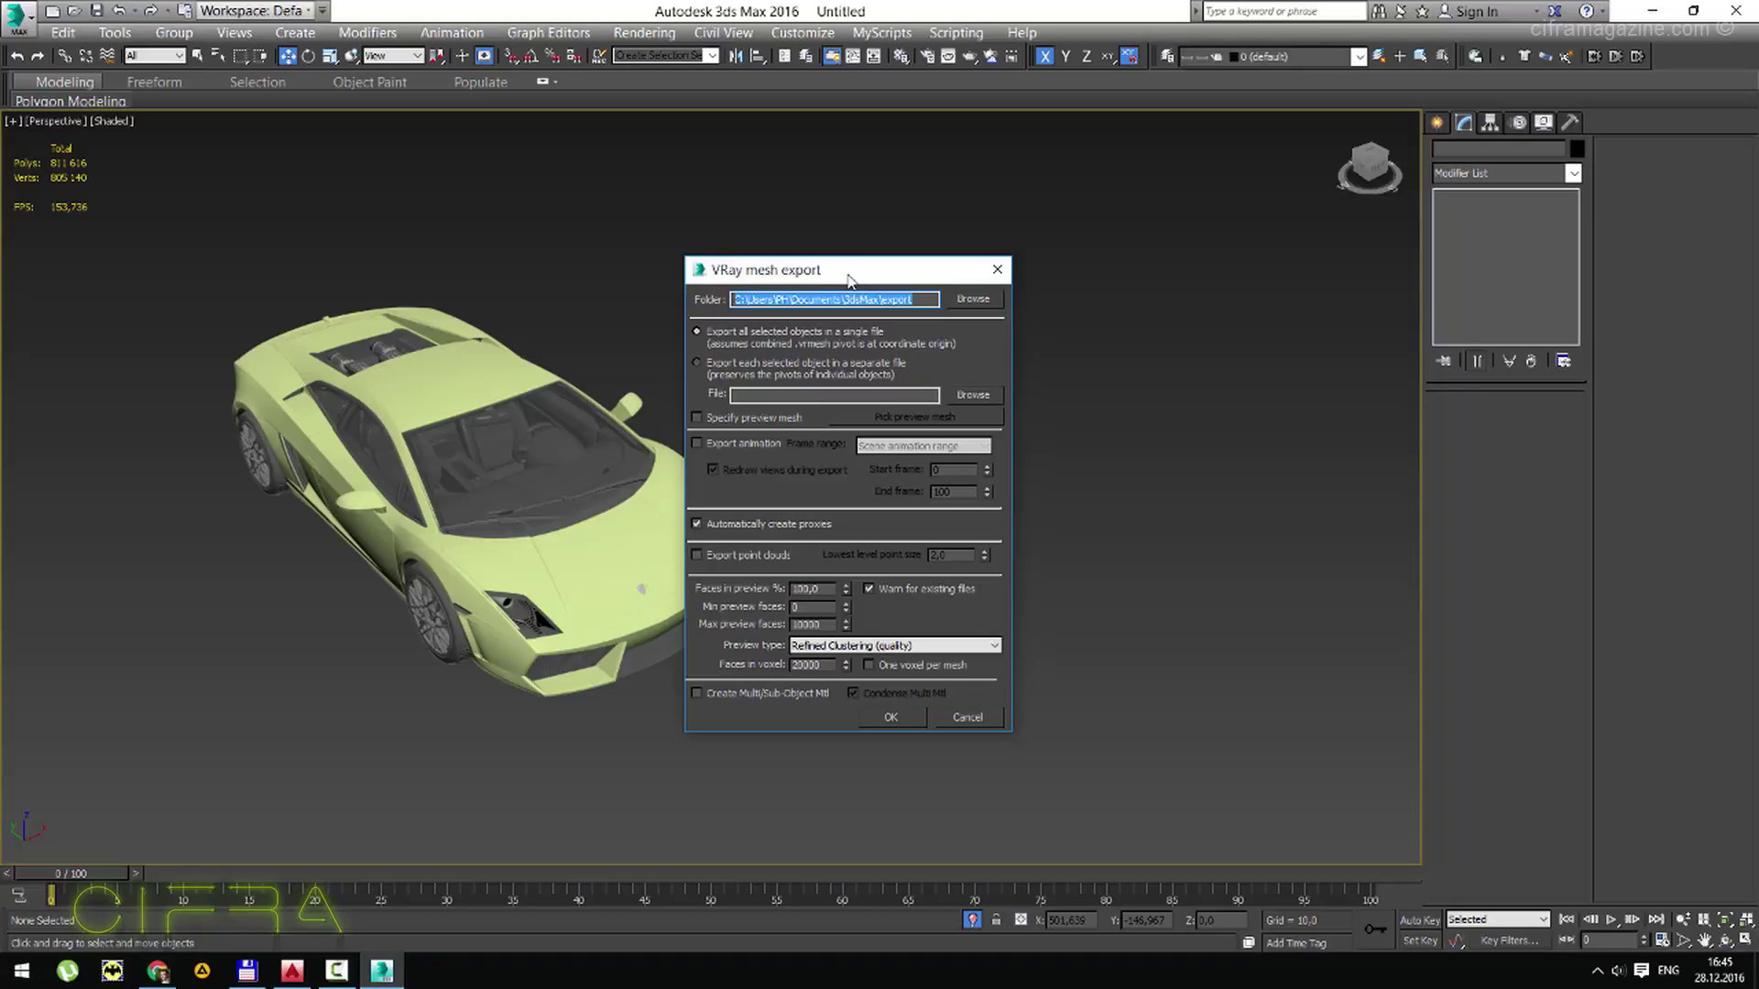
left_click(997, 270)
left_click(602, 532)
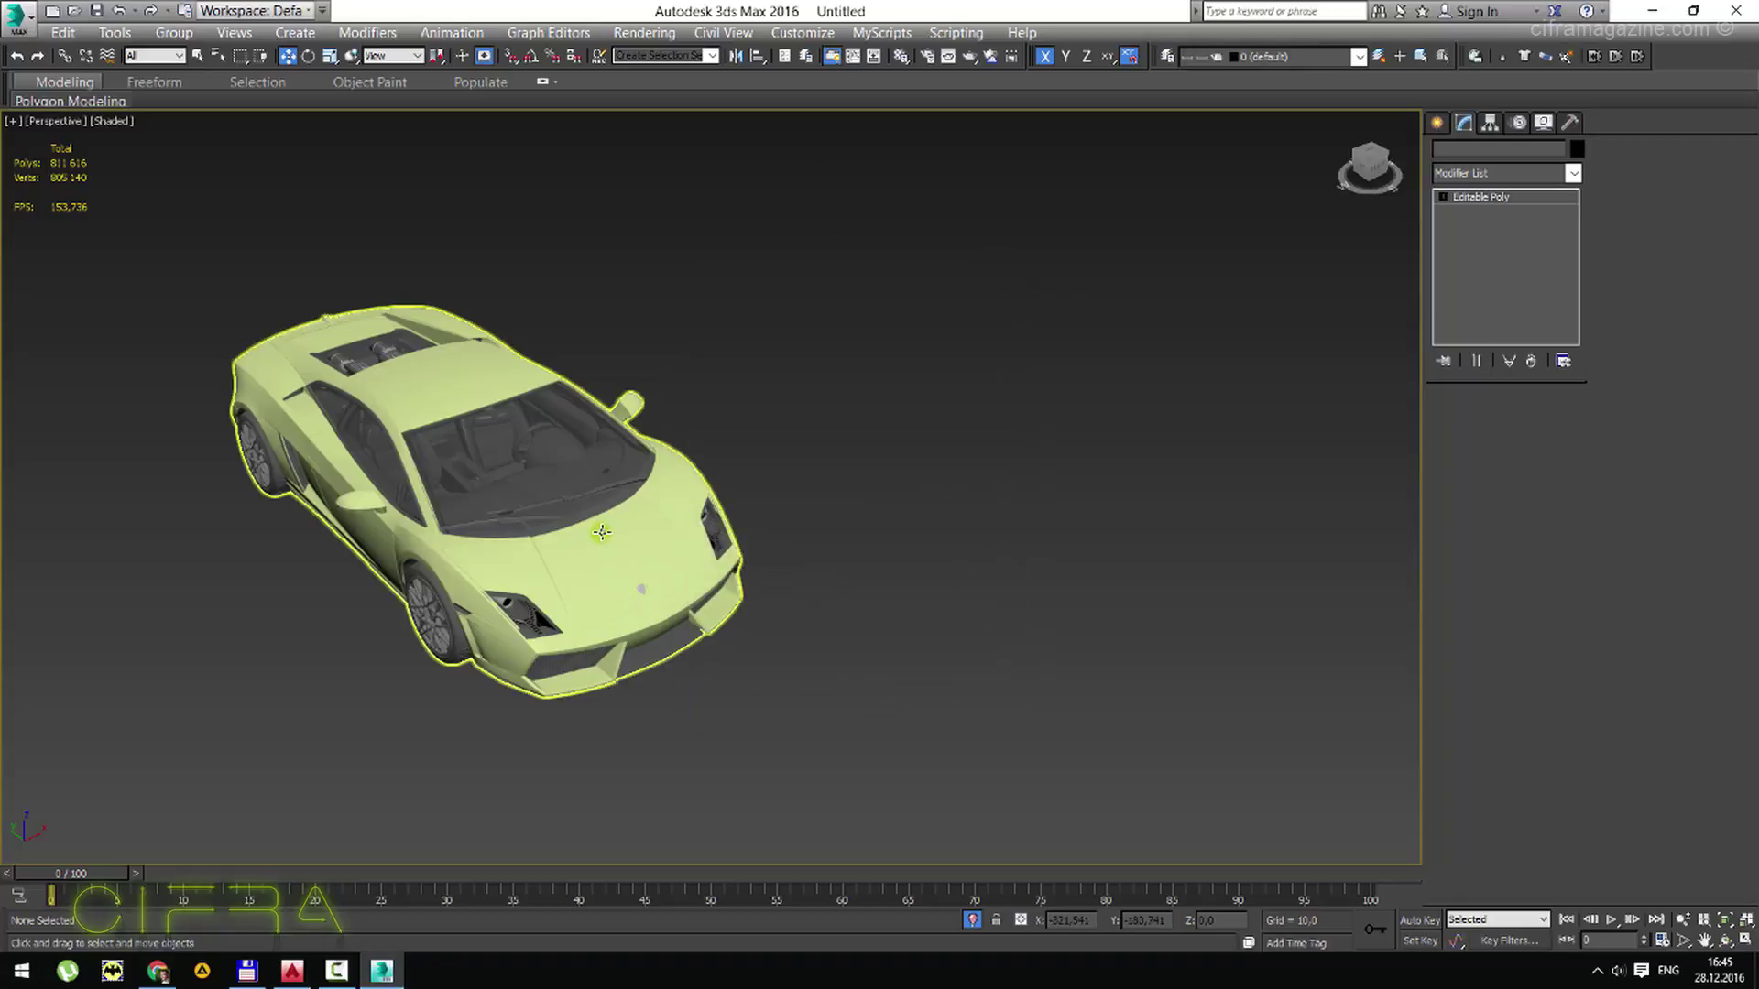
mouse_move(714, 530)
middle_mouse_down("alt")
mouse_move(771, 485)
mouse_move(694, 499)
middle_mouse_up("alt")
key("w")
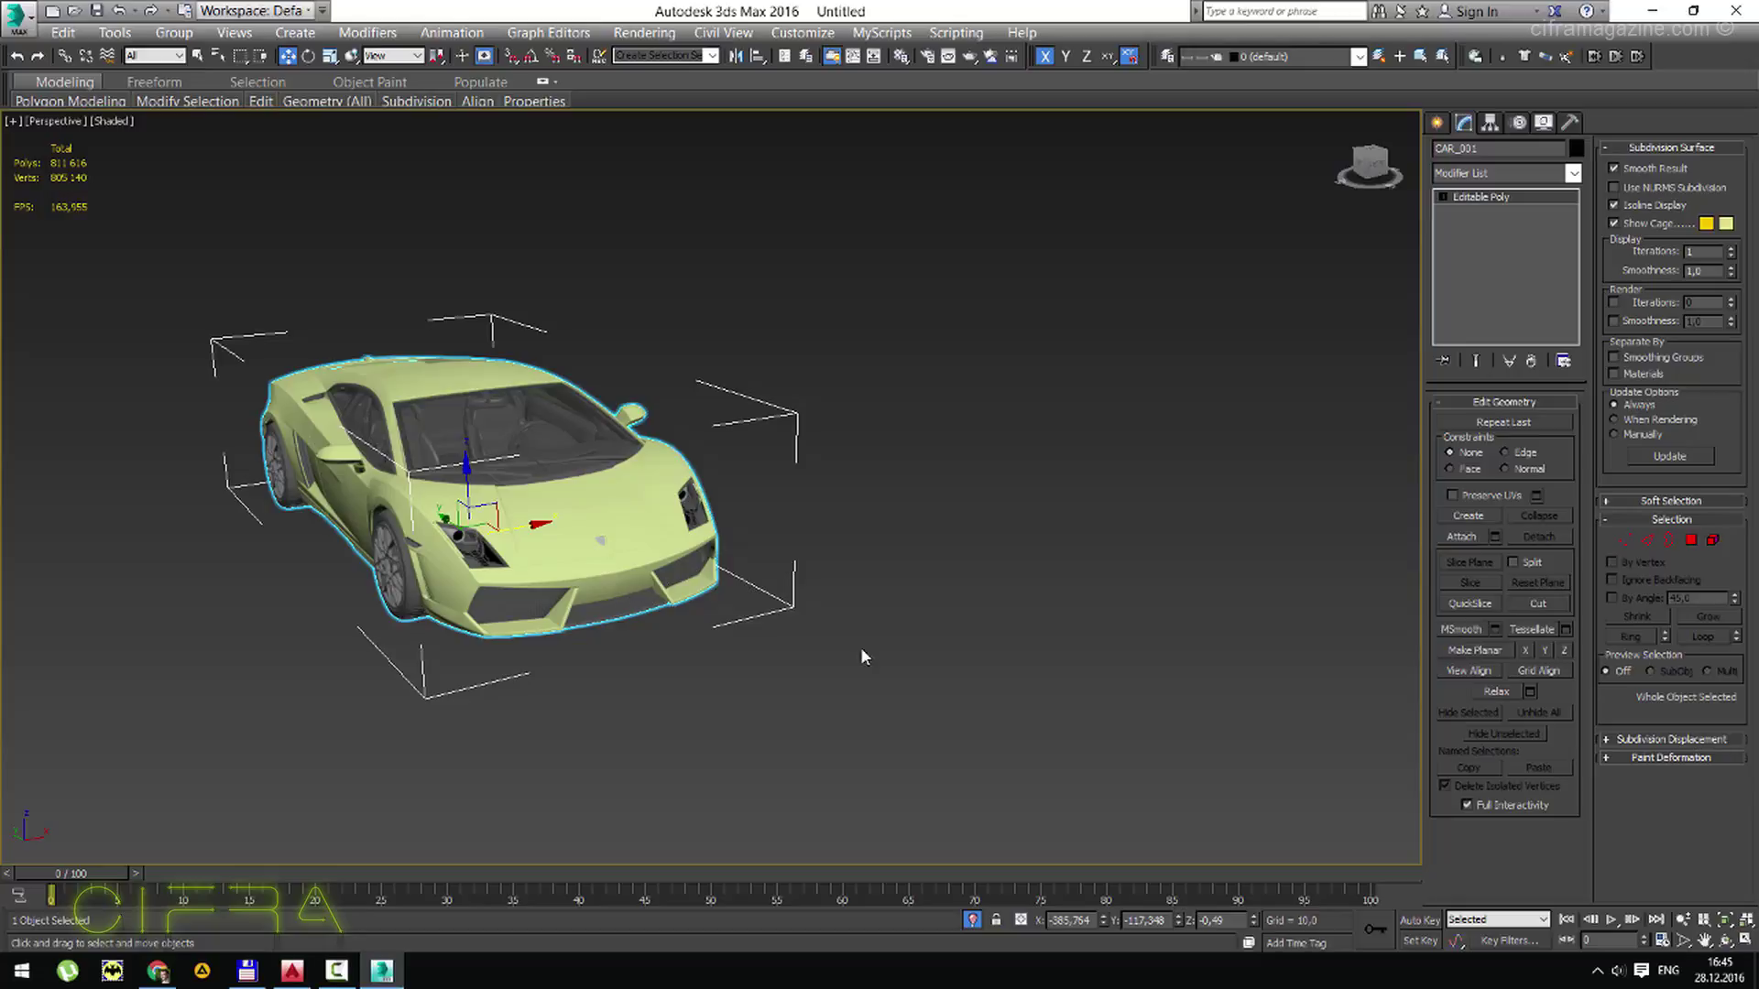
Enable Affect Pivot Only and centre the car's pivot on the object.
left_click(1490, 123)
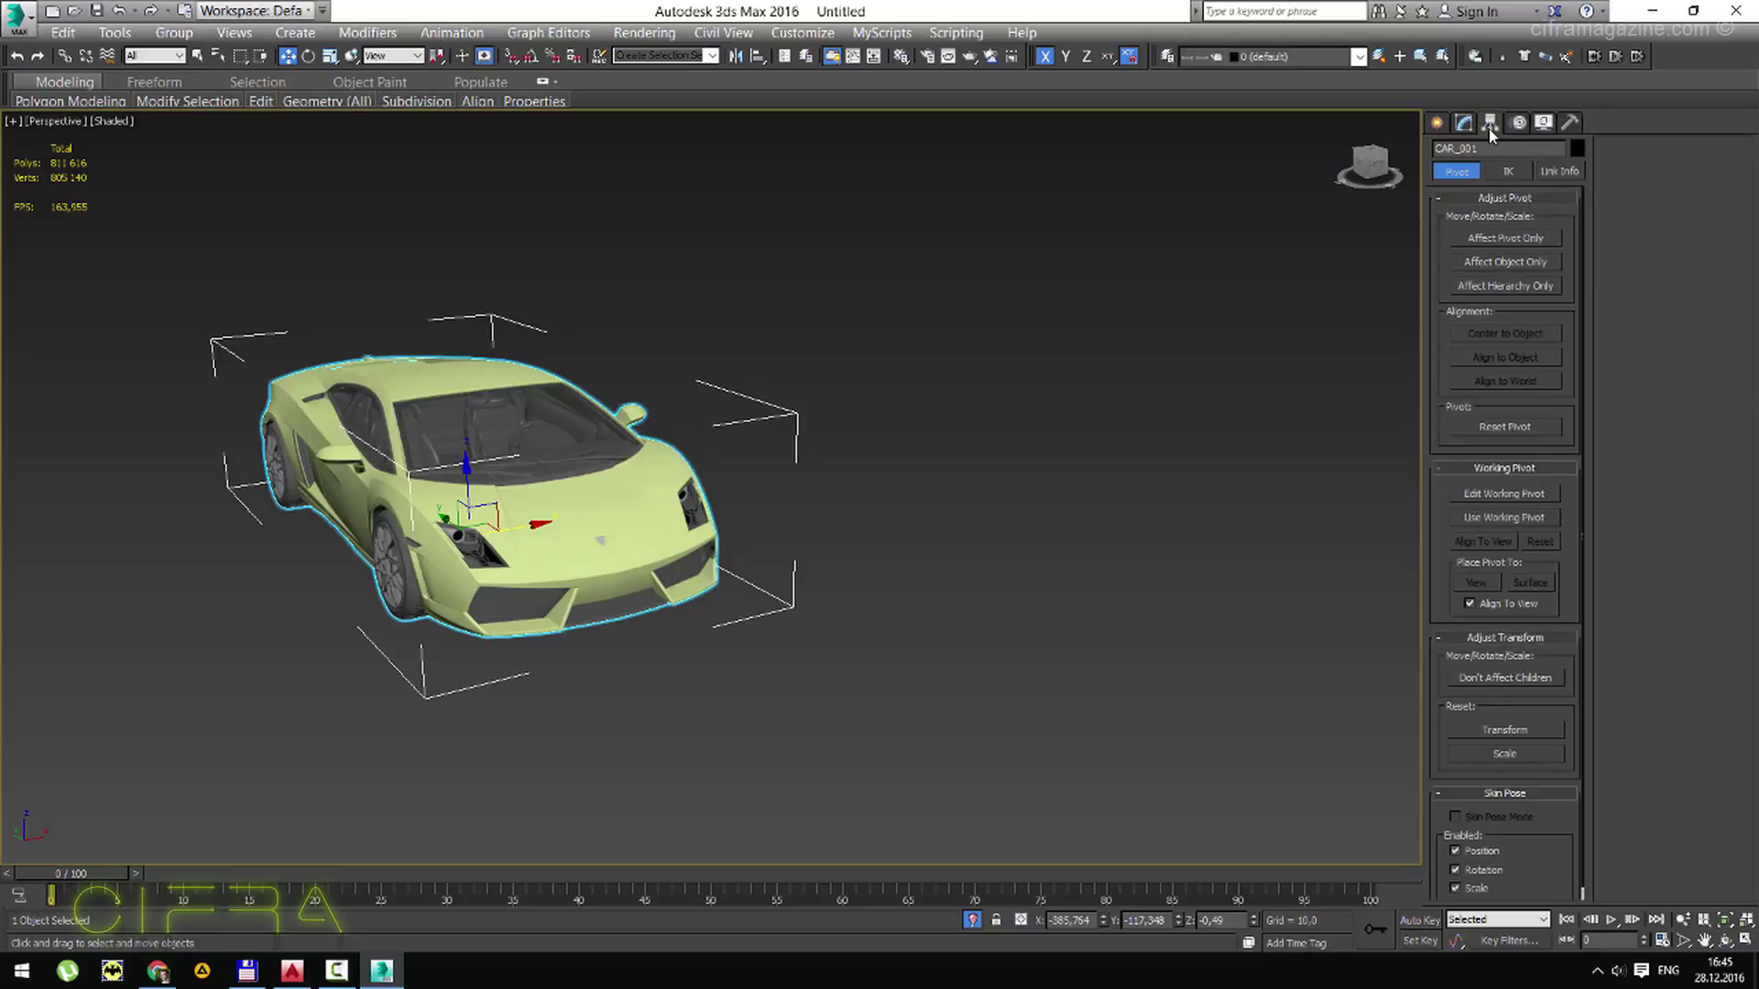
left_click(1517, 241)
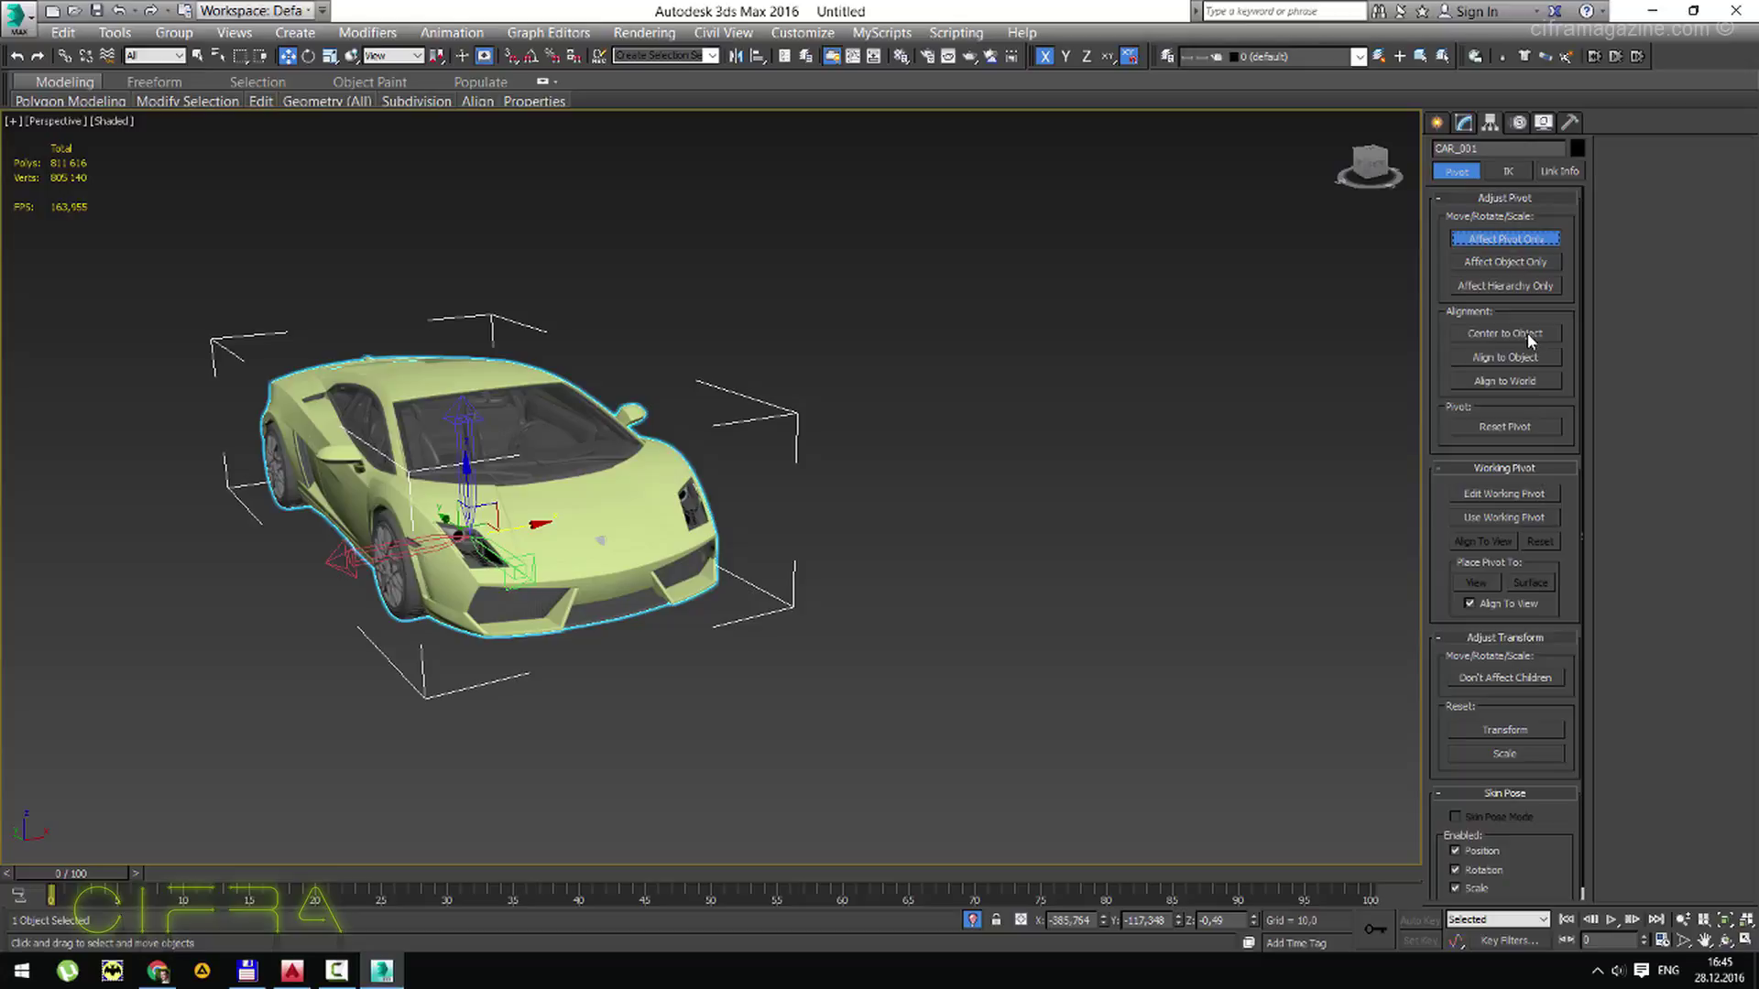
left_click(1529, 337)
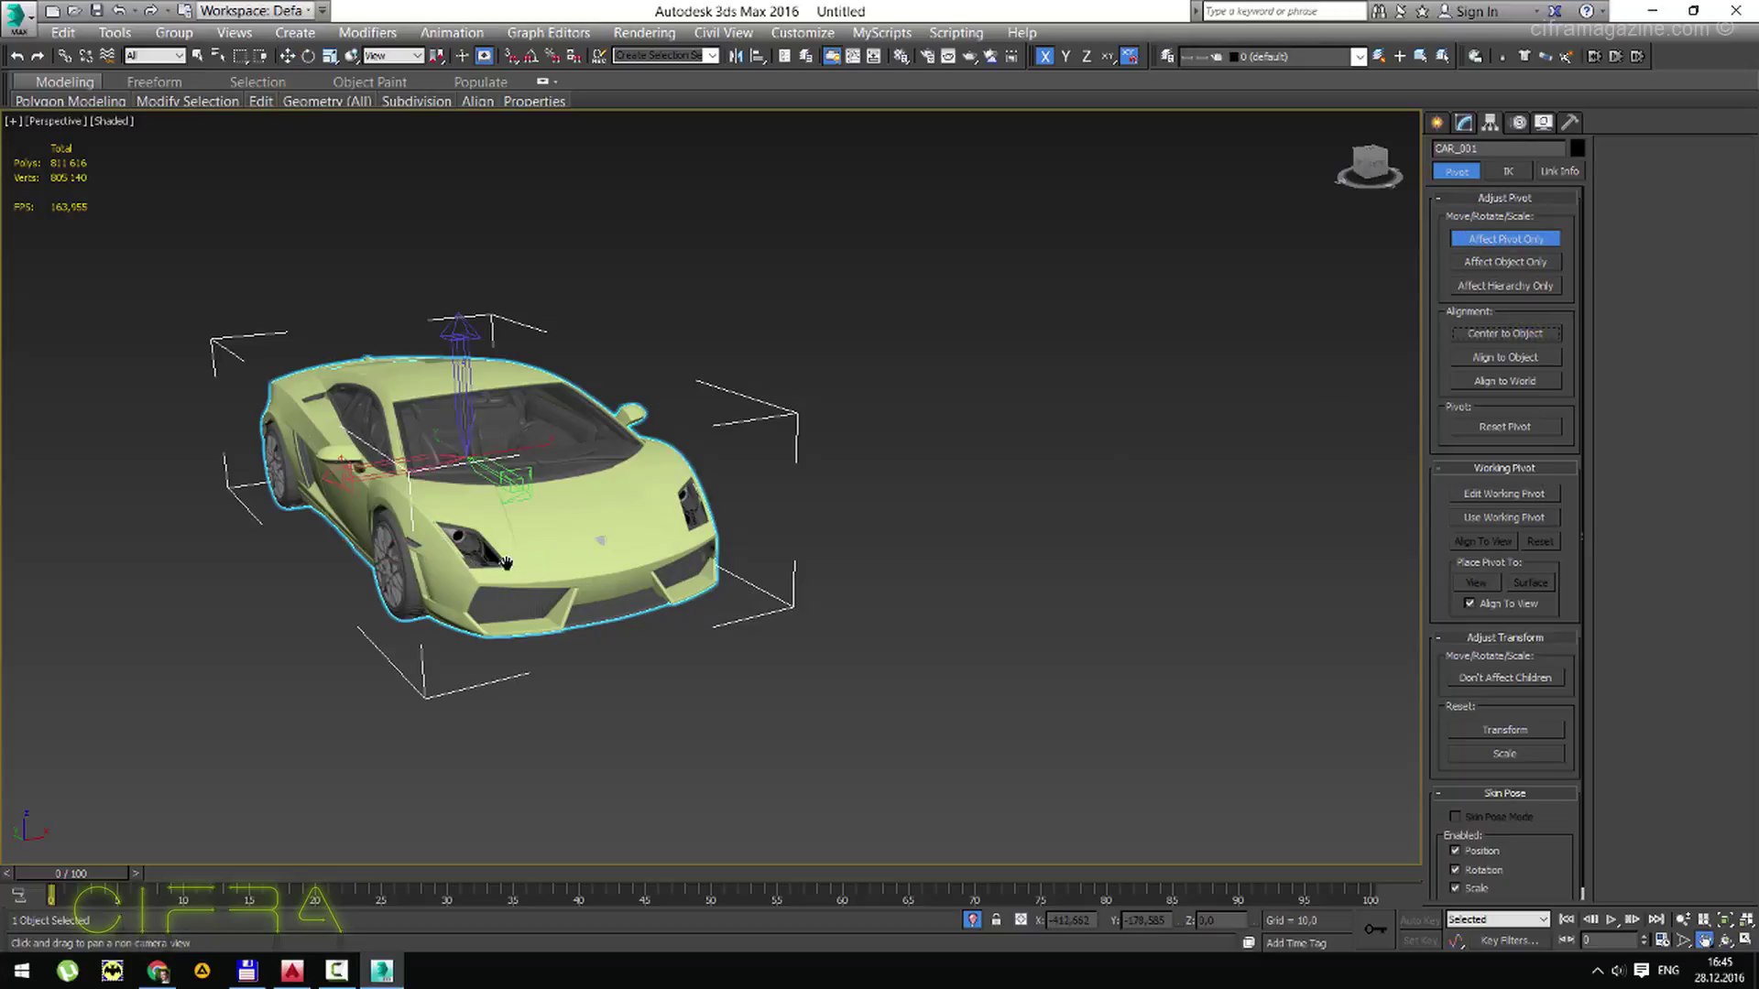
middle_click_drag(641, 513, 746, 516, "alt")
scroll(747, 515, "up", 4)
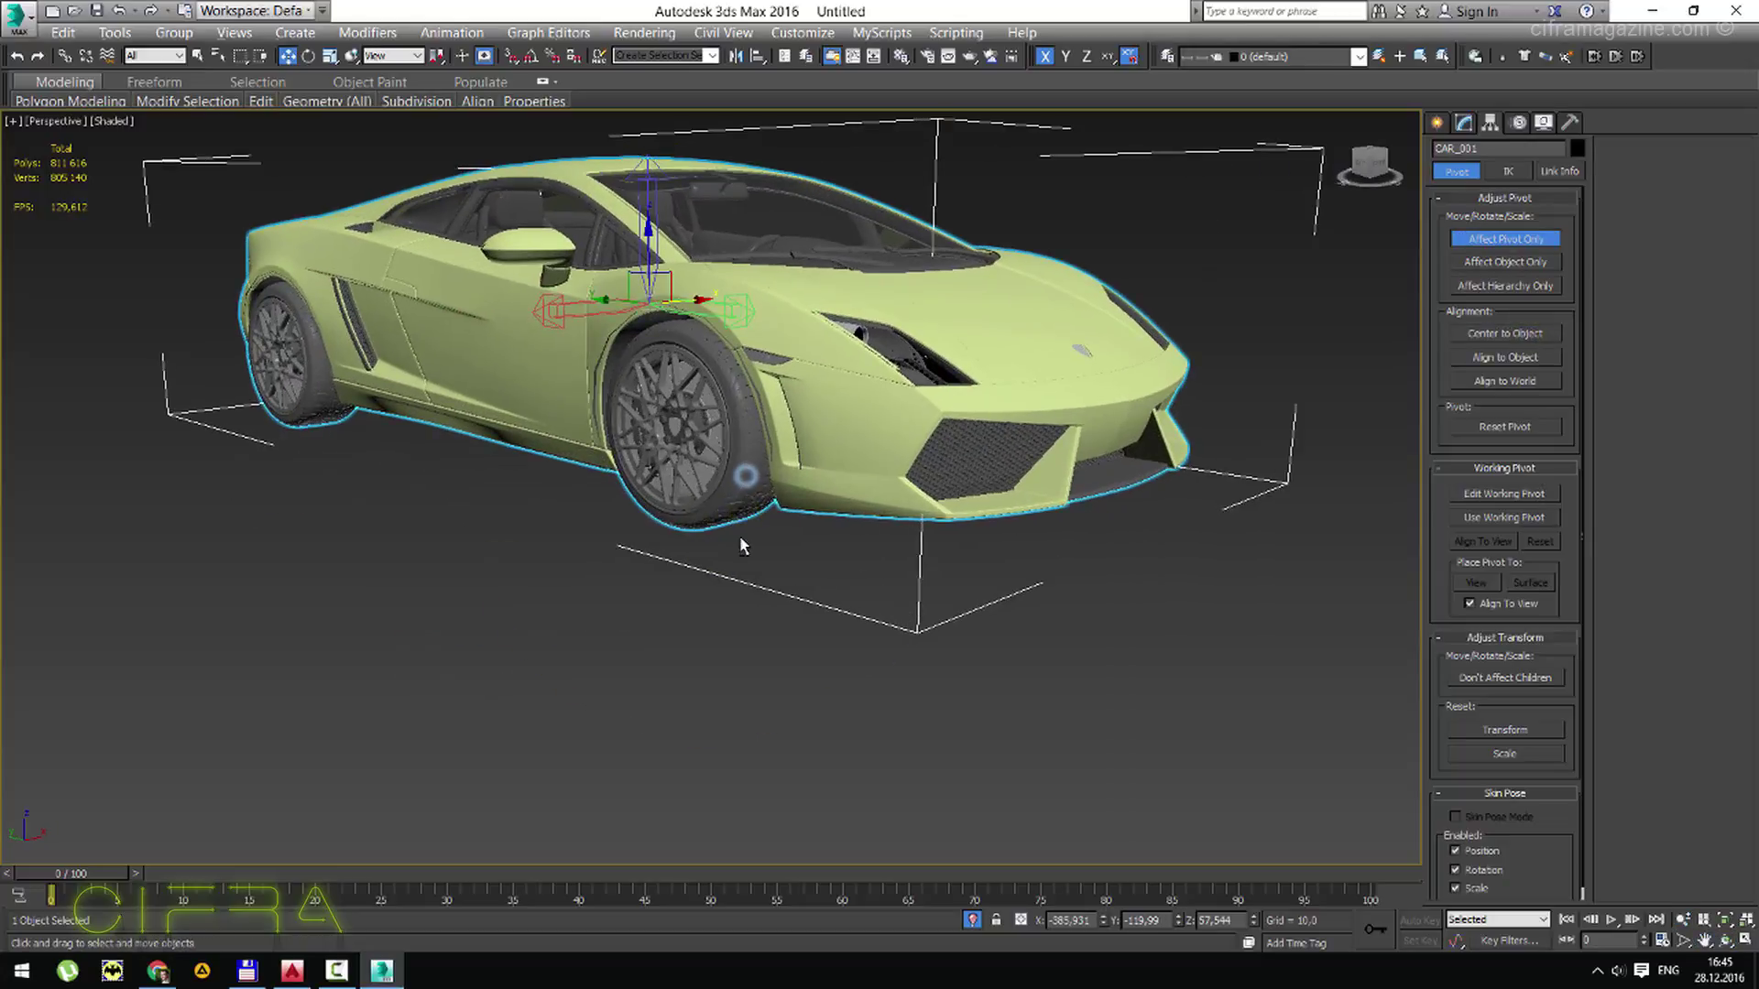
Align the pivot on Z only to the car's Minimum, dropping it to the underside.
key("alt+a")
left_click(746, 478)
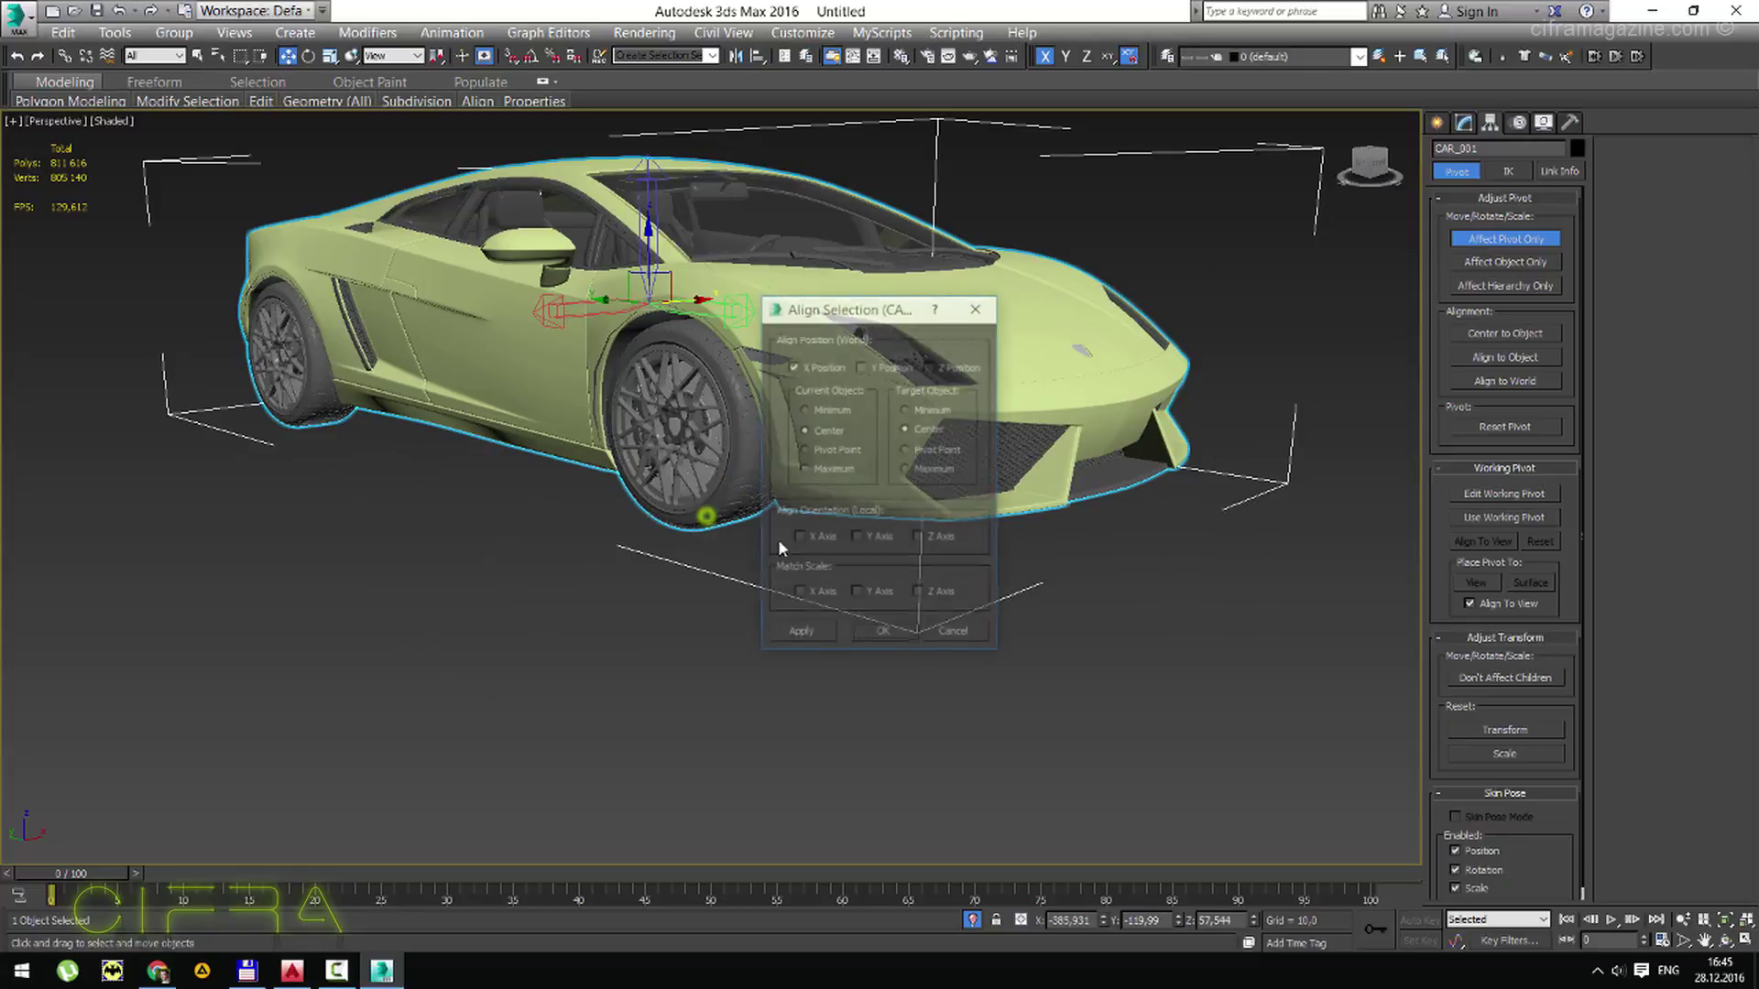
left_click(823, 367)
left_click(939, 369)
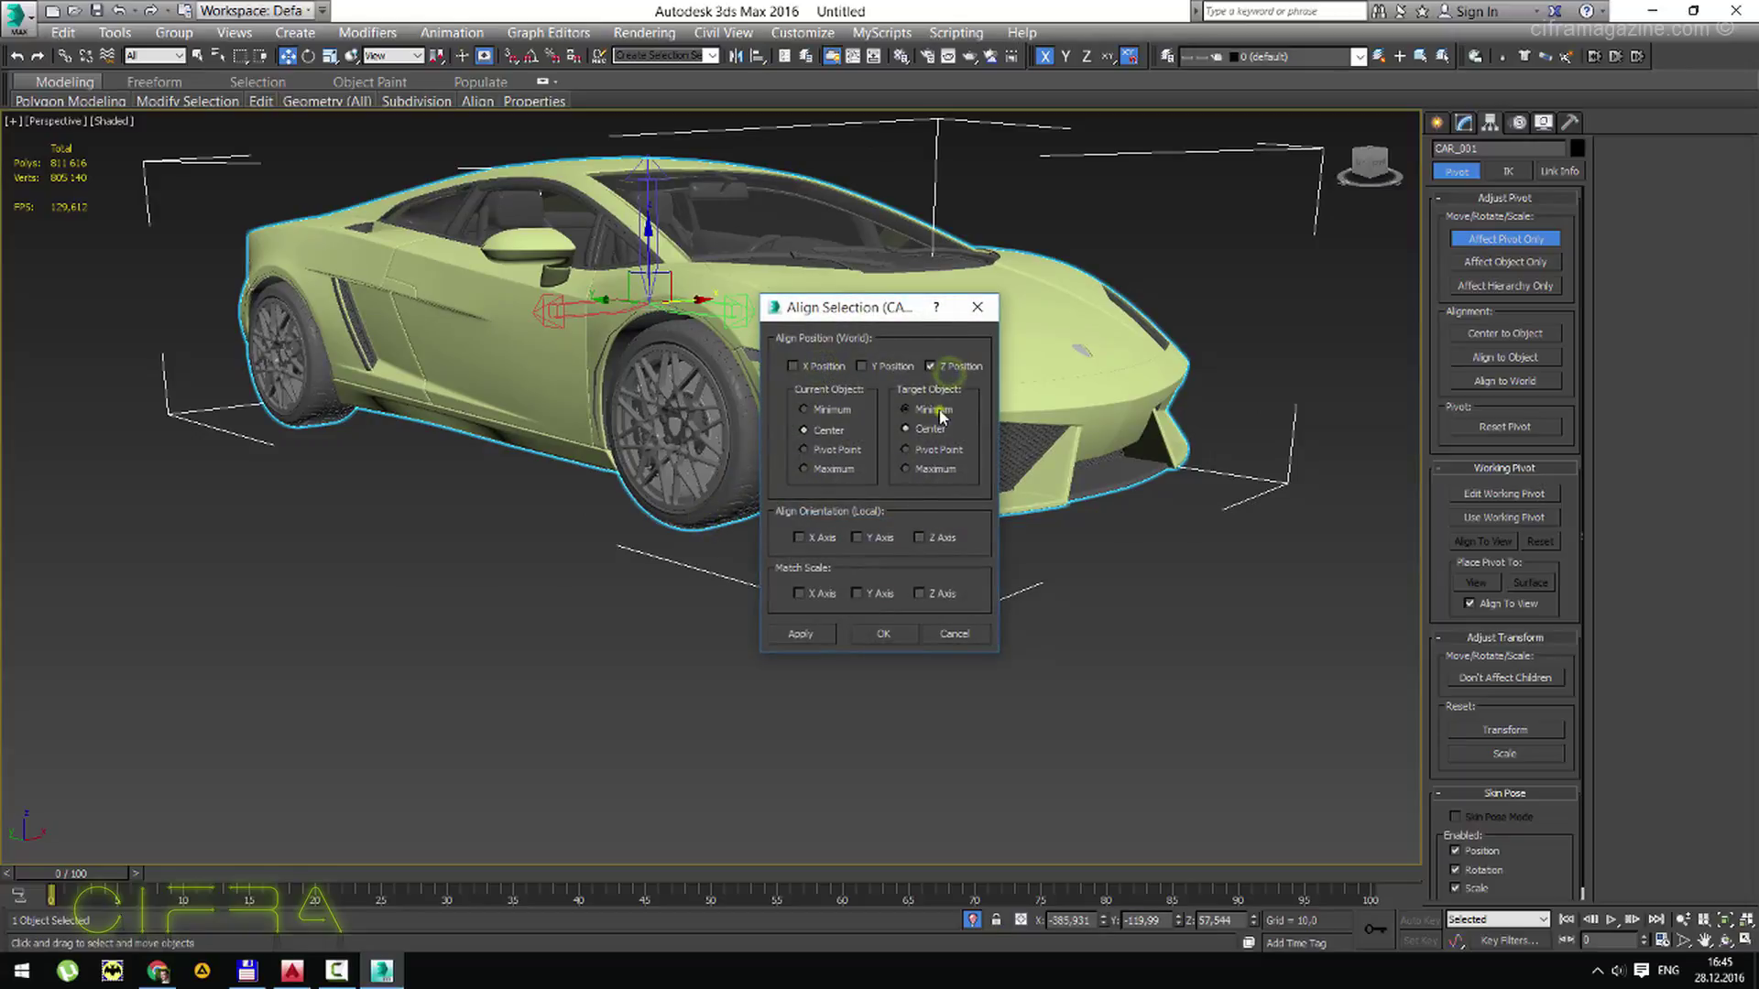
left_click(934, 409)
left_click(837, 451)
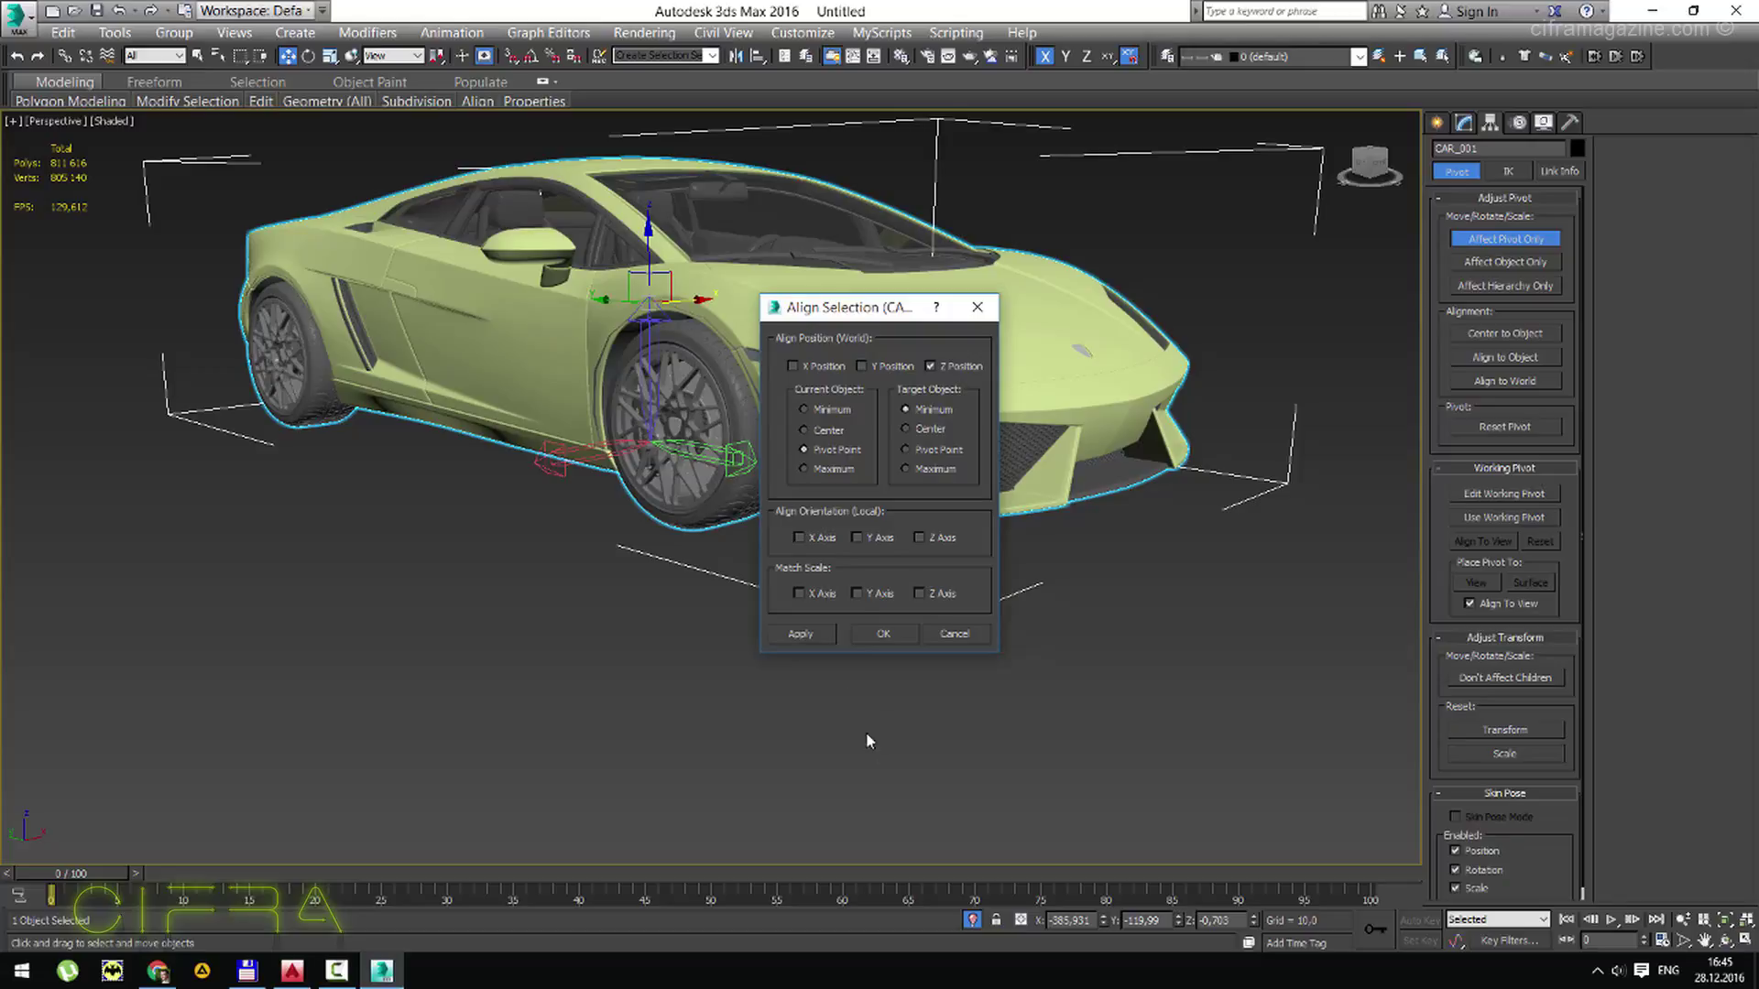
left_click(887, 632)
middle_click_drag(674, 552, 708, 476, "alt")
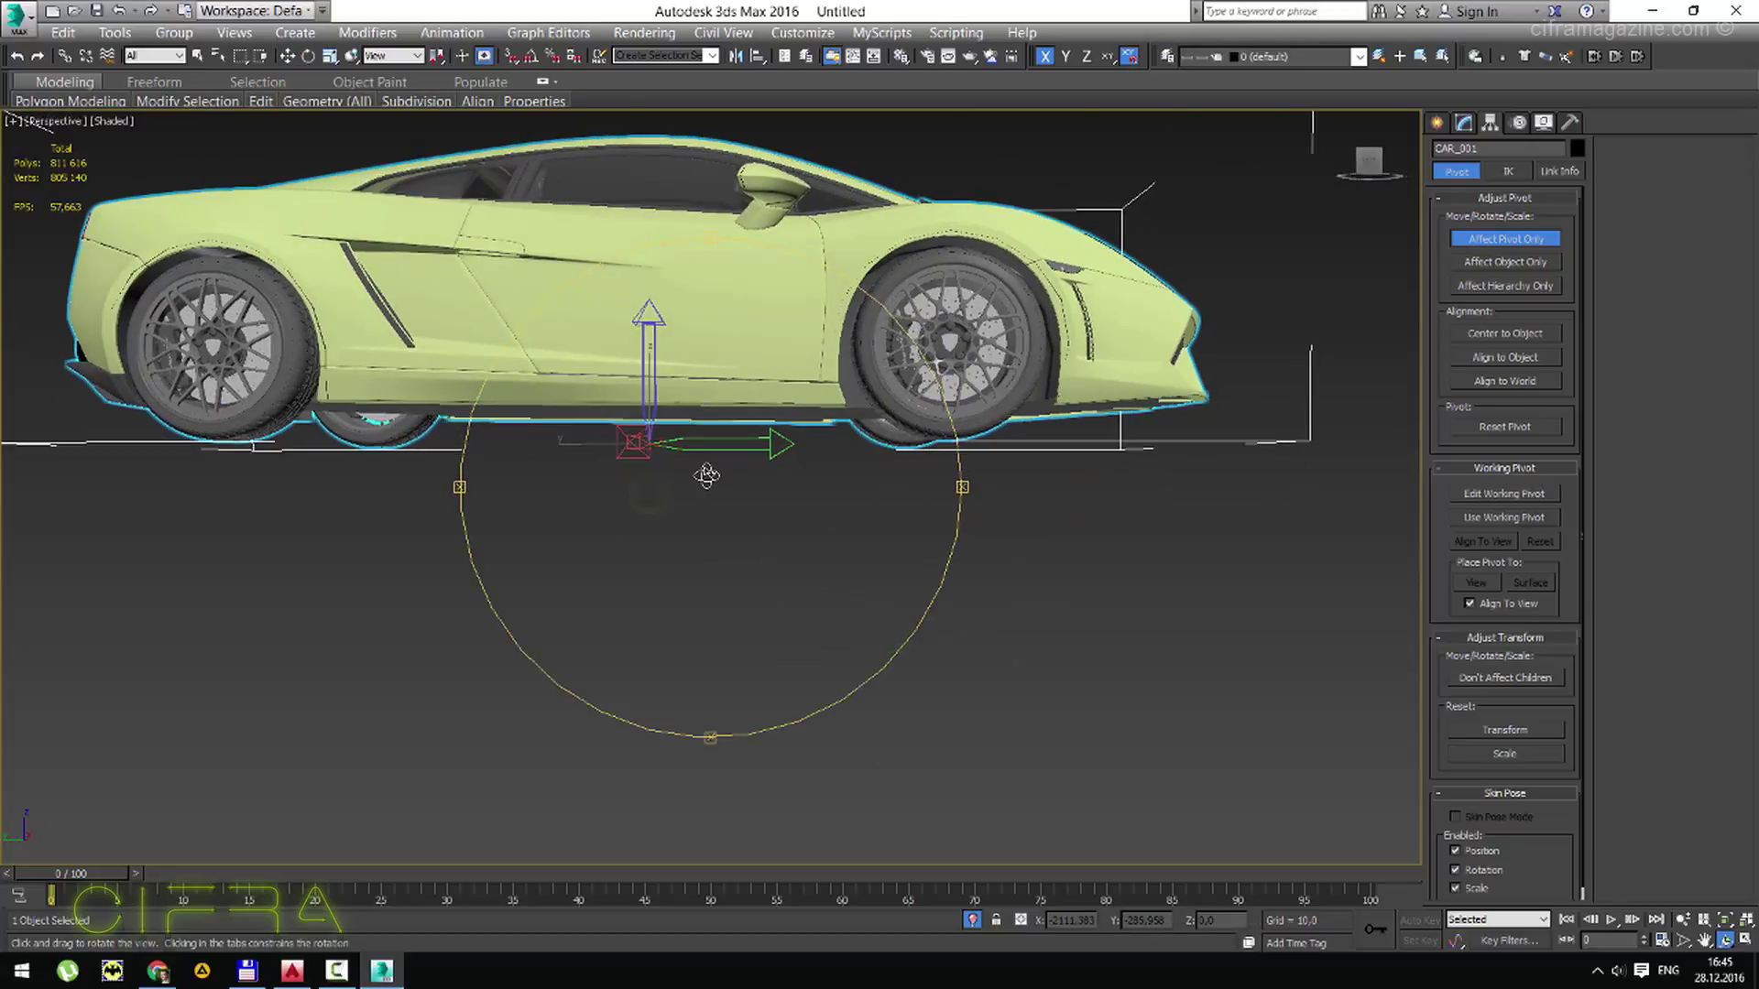
Turn off Affect Pivot Only and set the car's Z position to 0.
left_click(1522, 239)
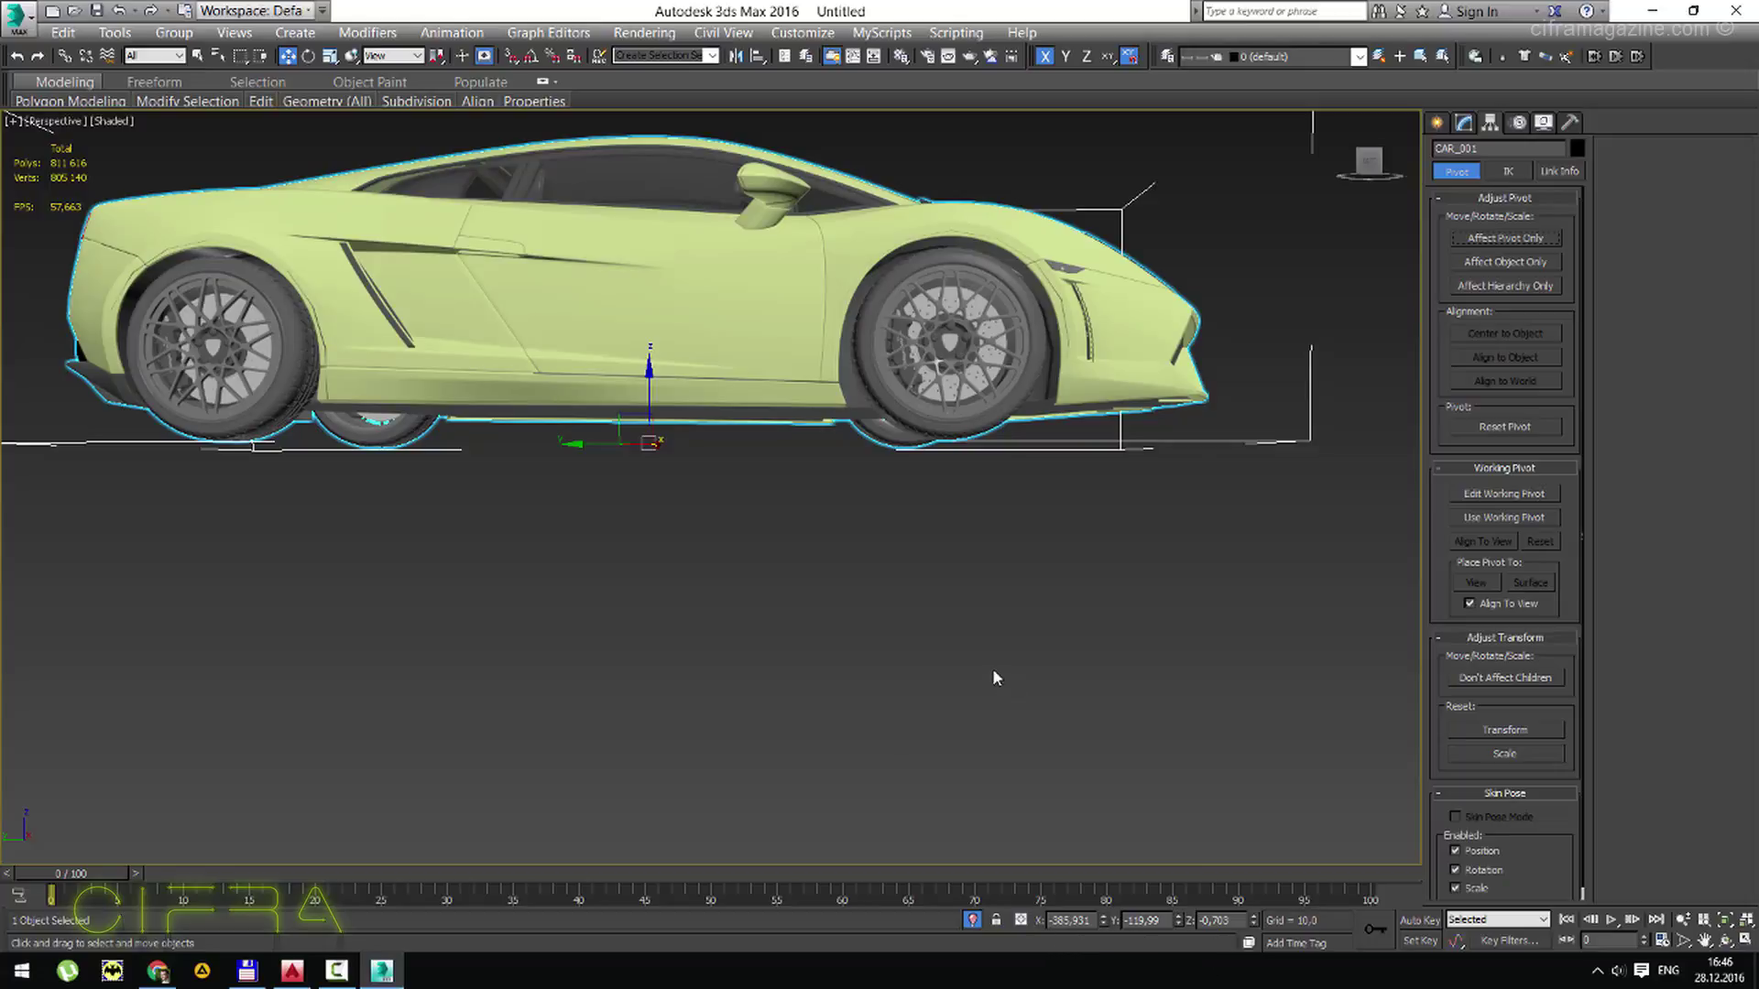
double_click(1230, 920)
type("0")
key("Return")
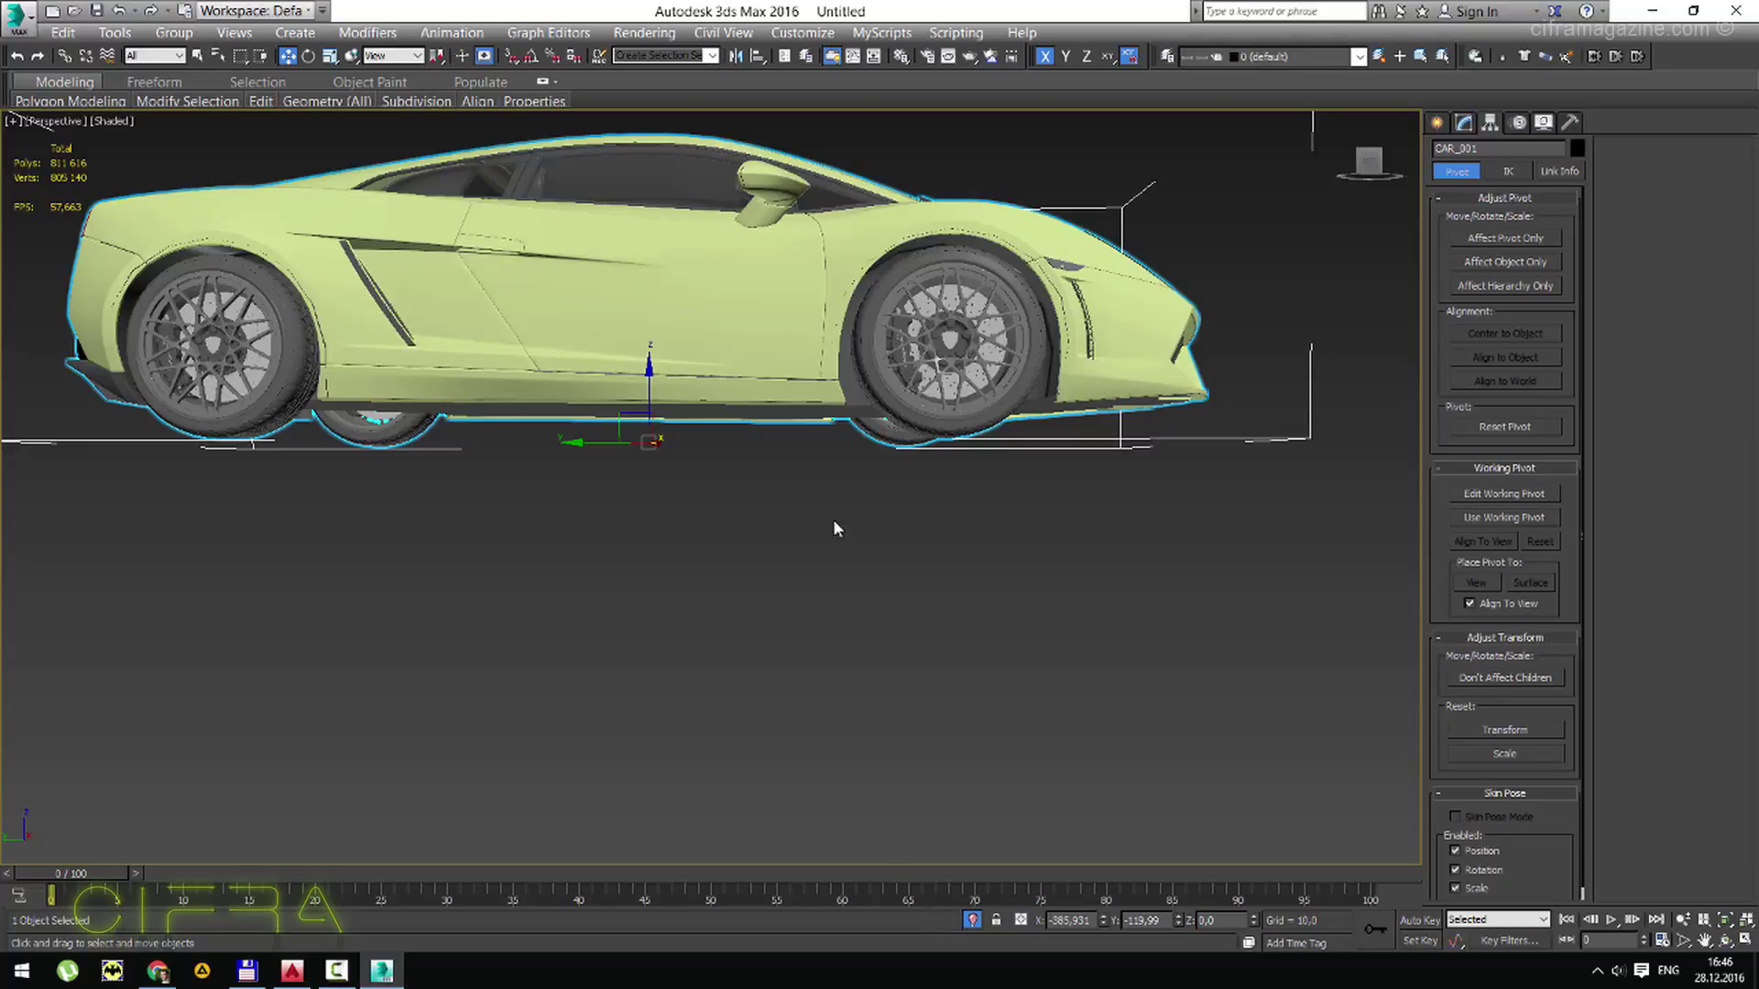
middle_click_drag(833, 519, 761, 544, "alt")
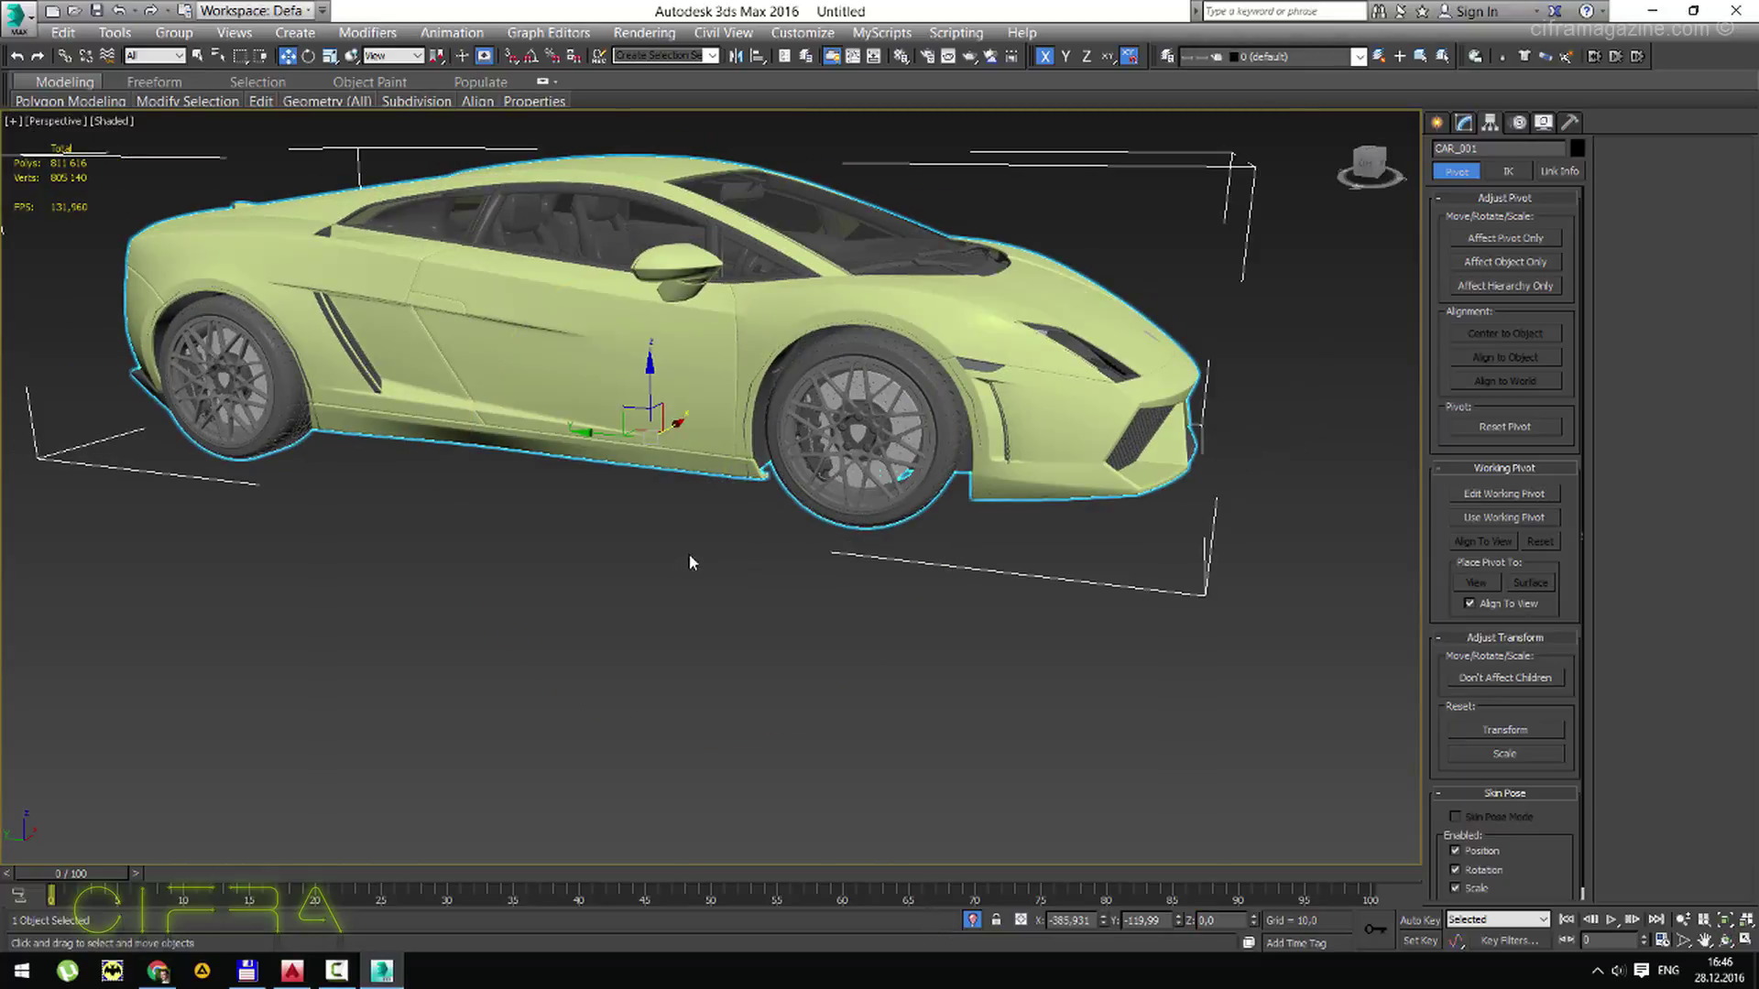
middle_click_drag(689, 555, 740, 525, "alt")
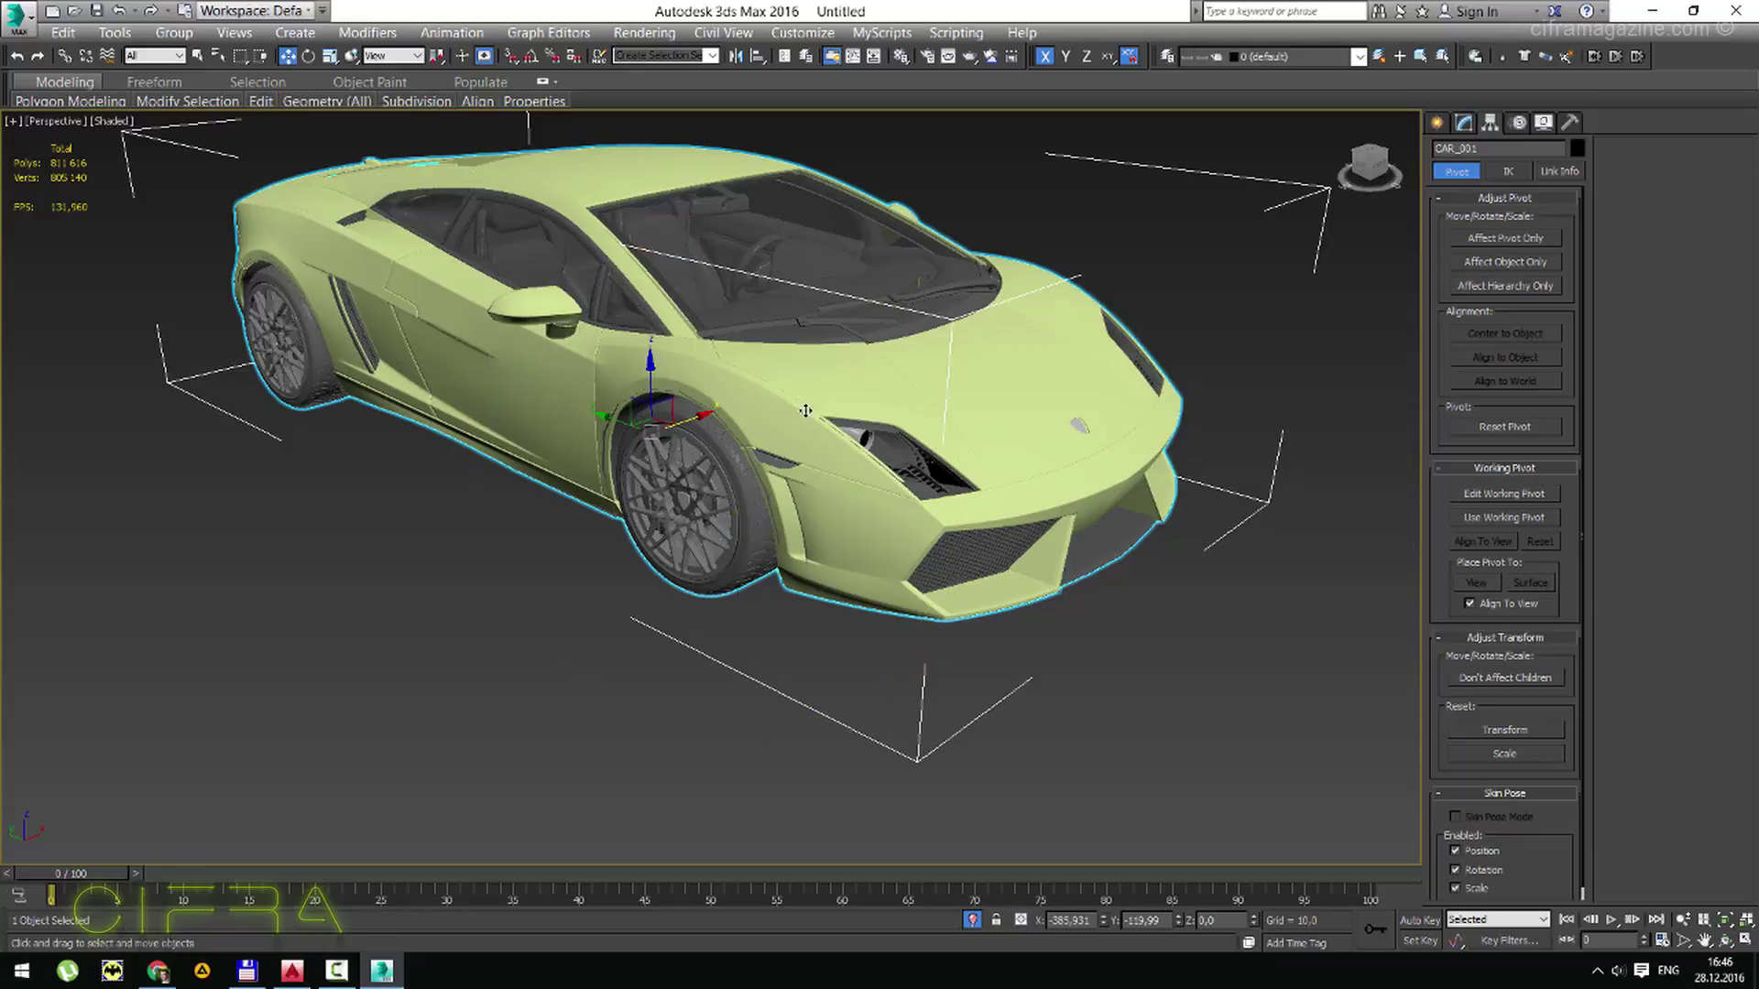
middle_click_drag(805, 411, 707, 522, "alt")
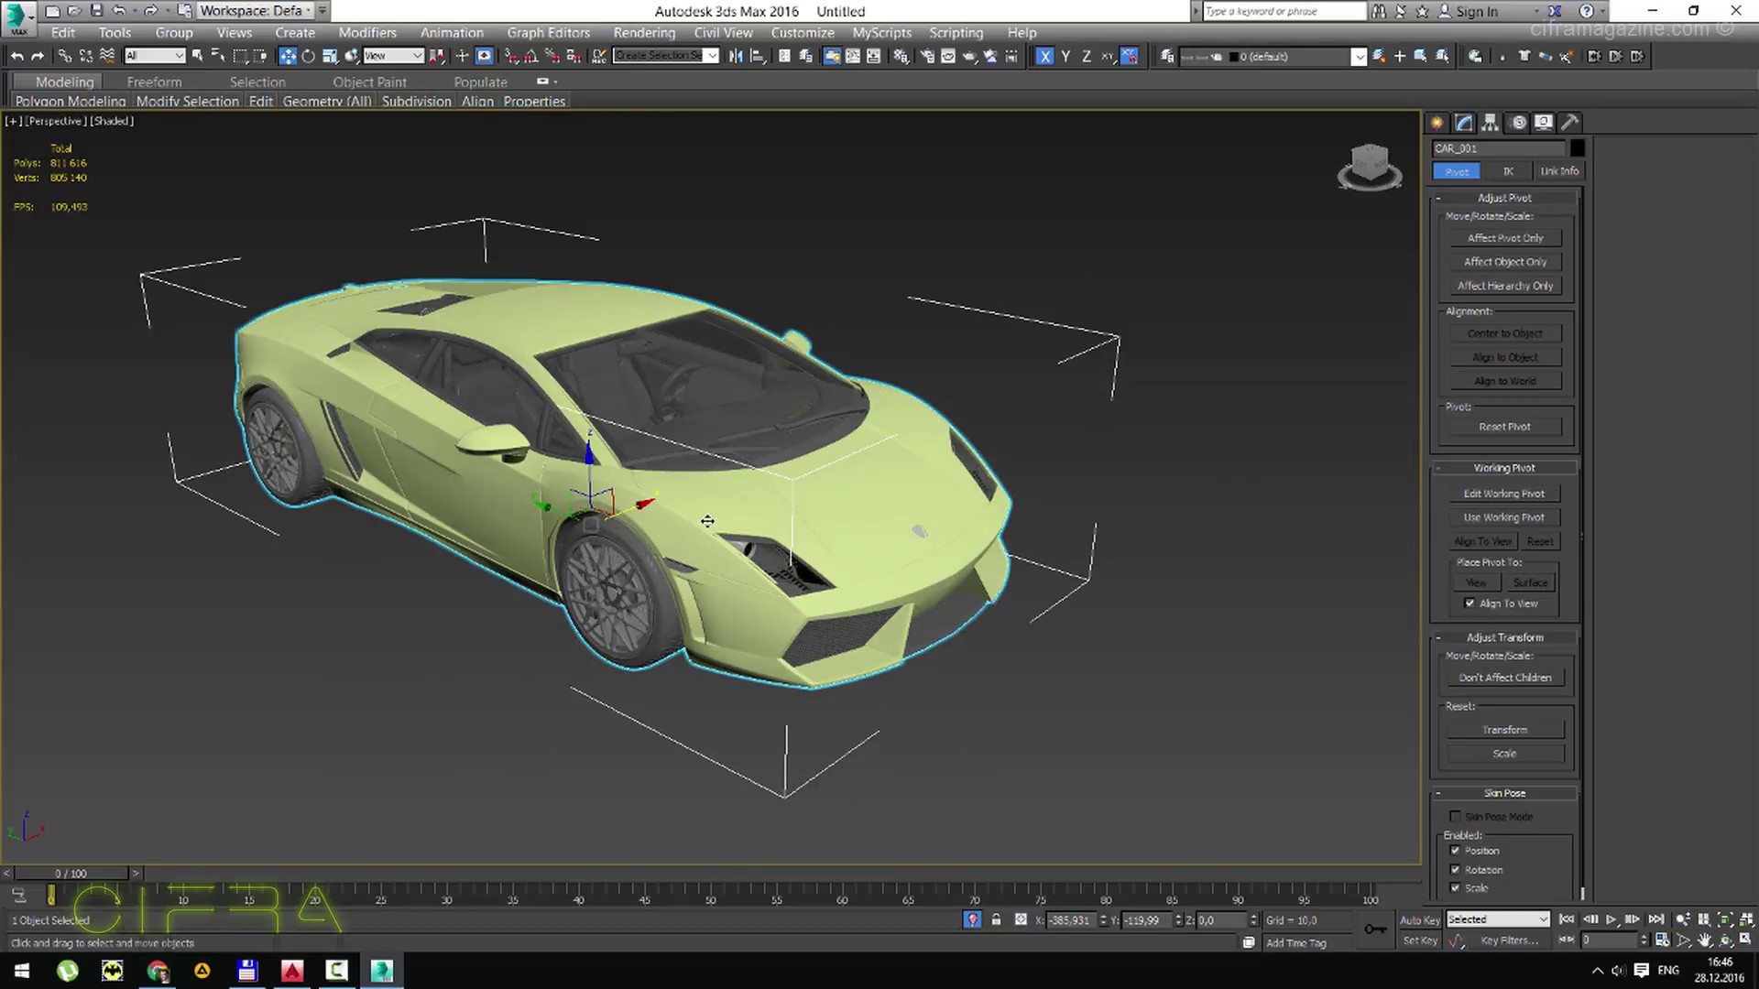
right_click(707, 521)
key("Escape")
right_click(723, 505)
Export CAR_001.vrmesh into the pasted proxy models folder with Automatically create proxies on.
left_click(879, 816)
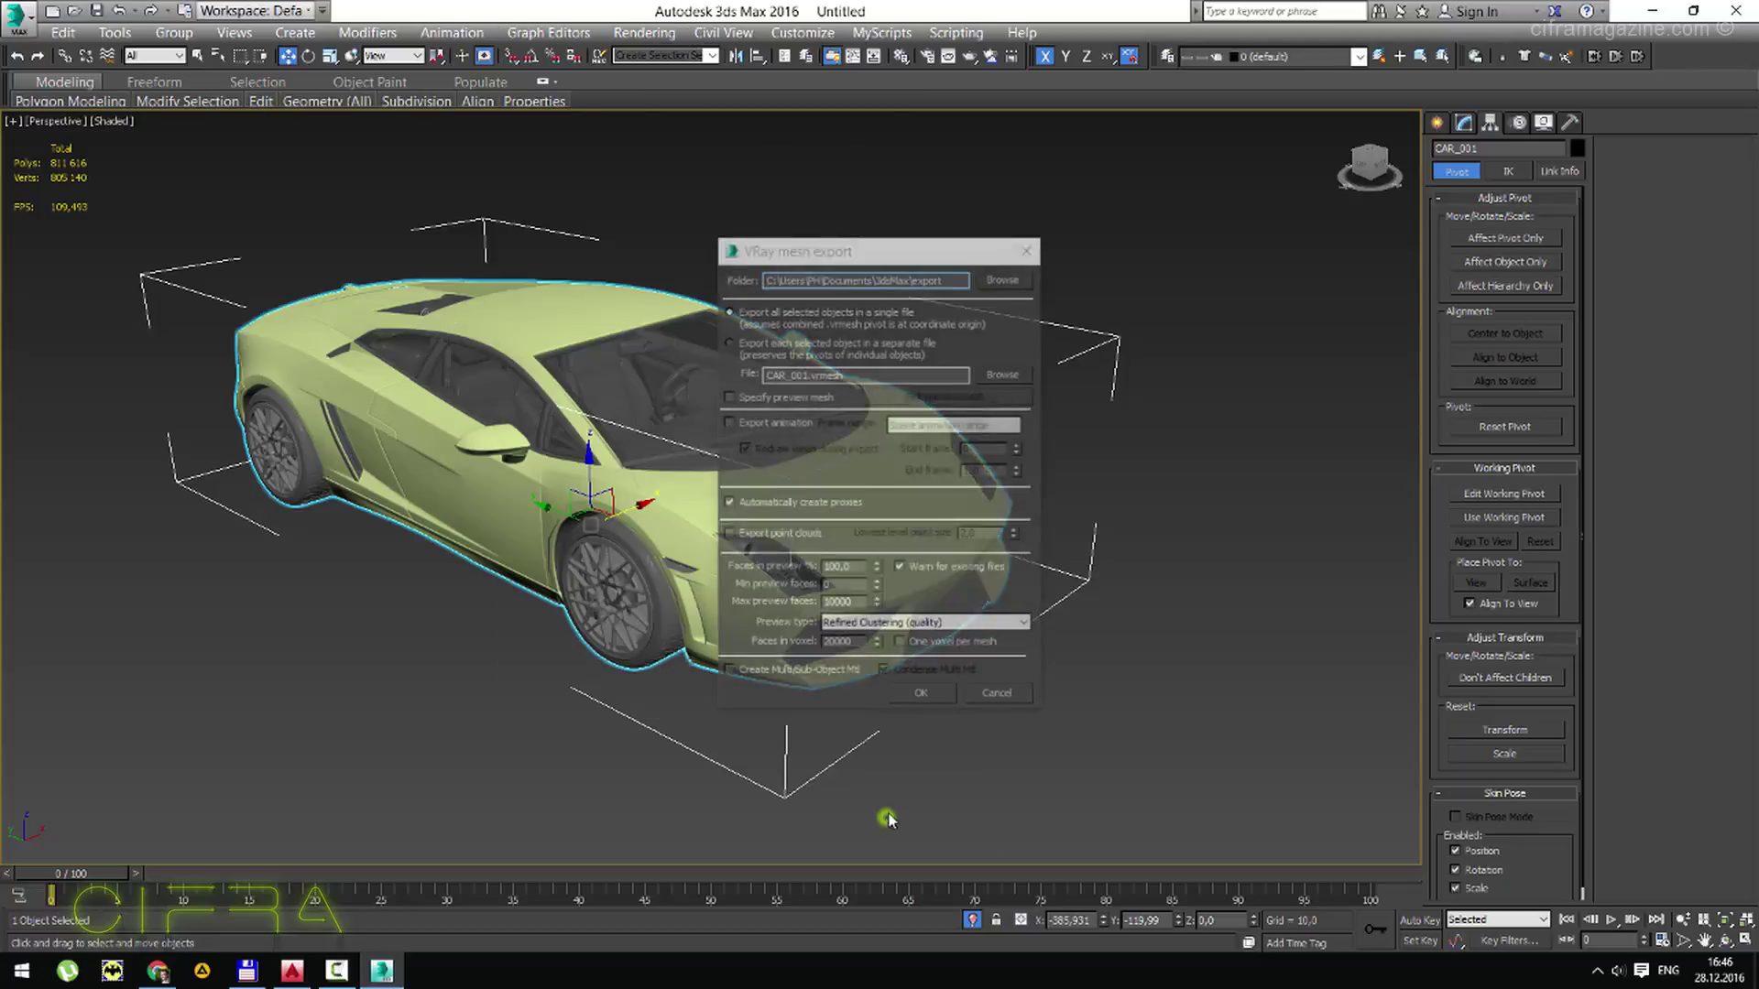
double_click(958, 279)
type("g:\\6_cifra\\5_magazine\\16_q\\proxy\\models\\")
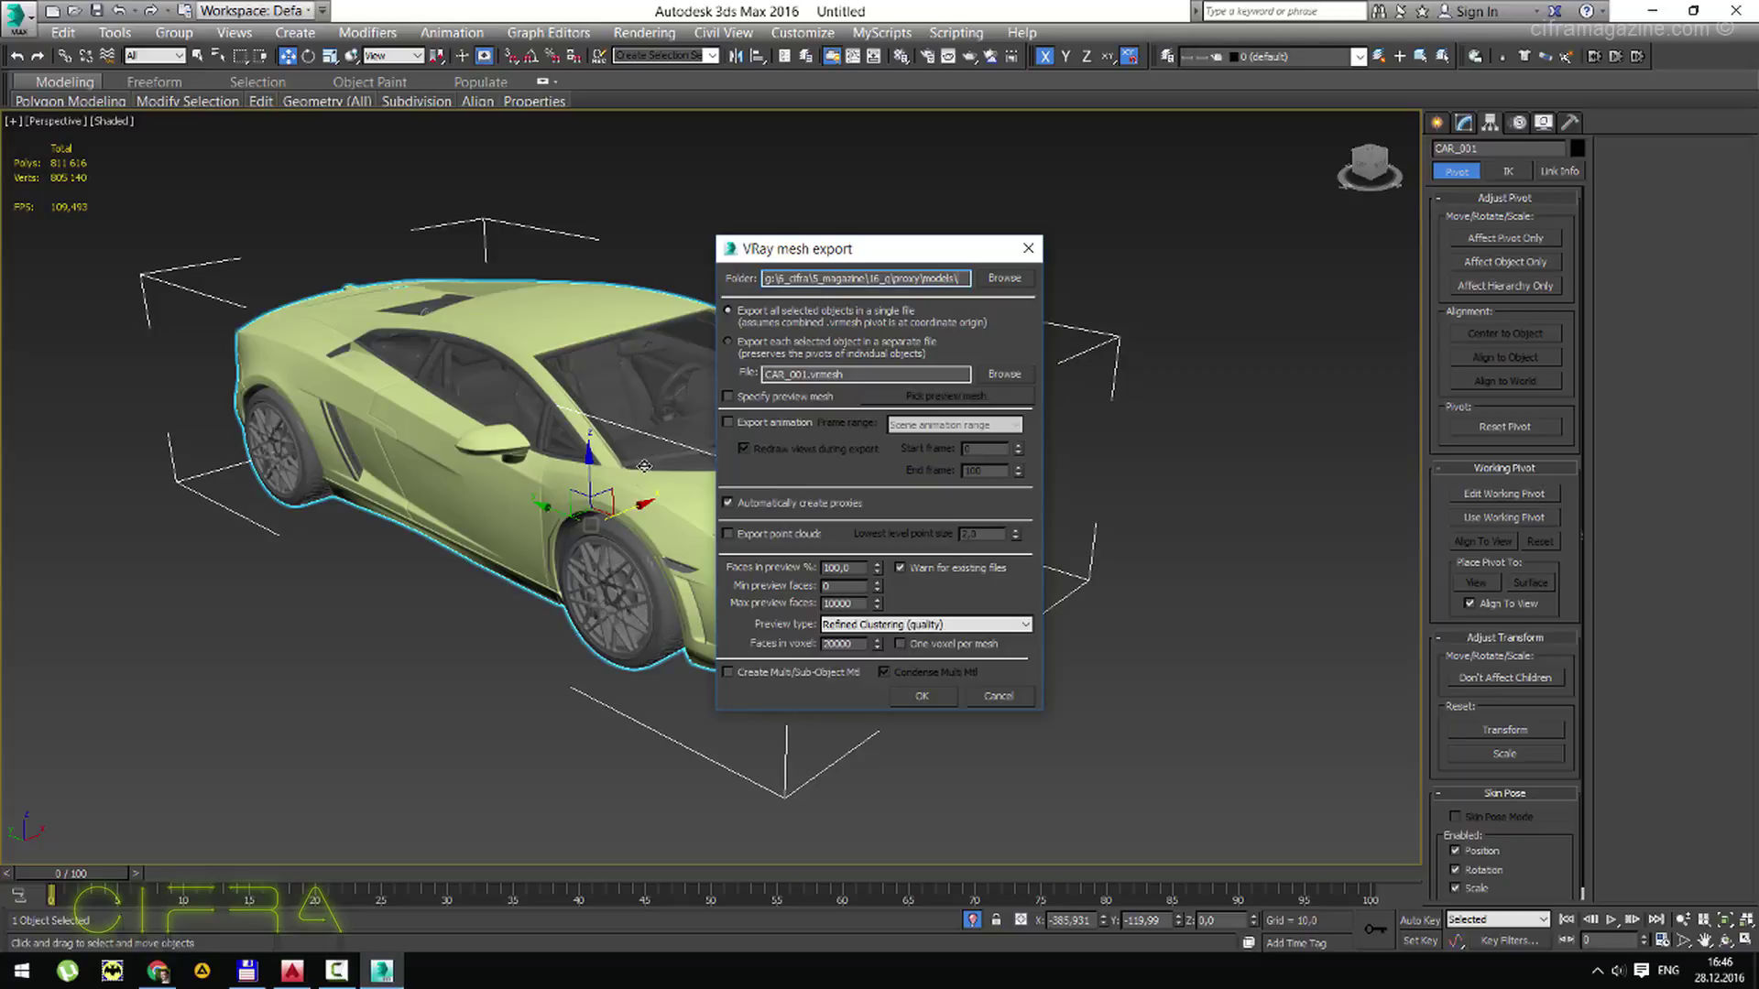
double_click(877, 372)
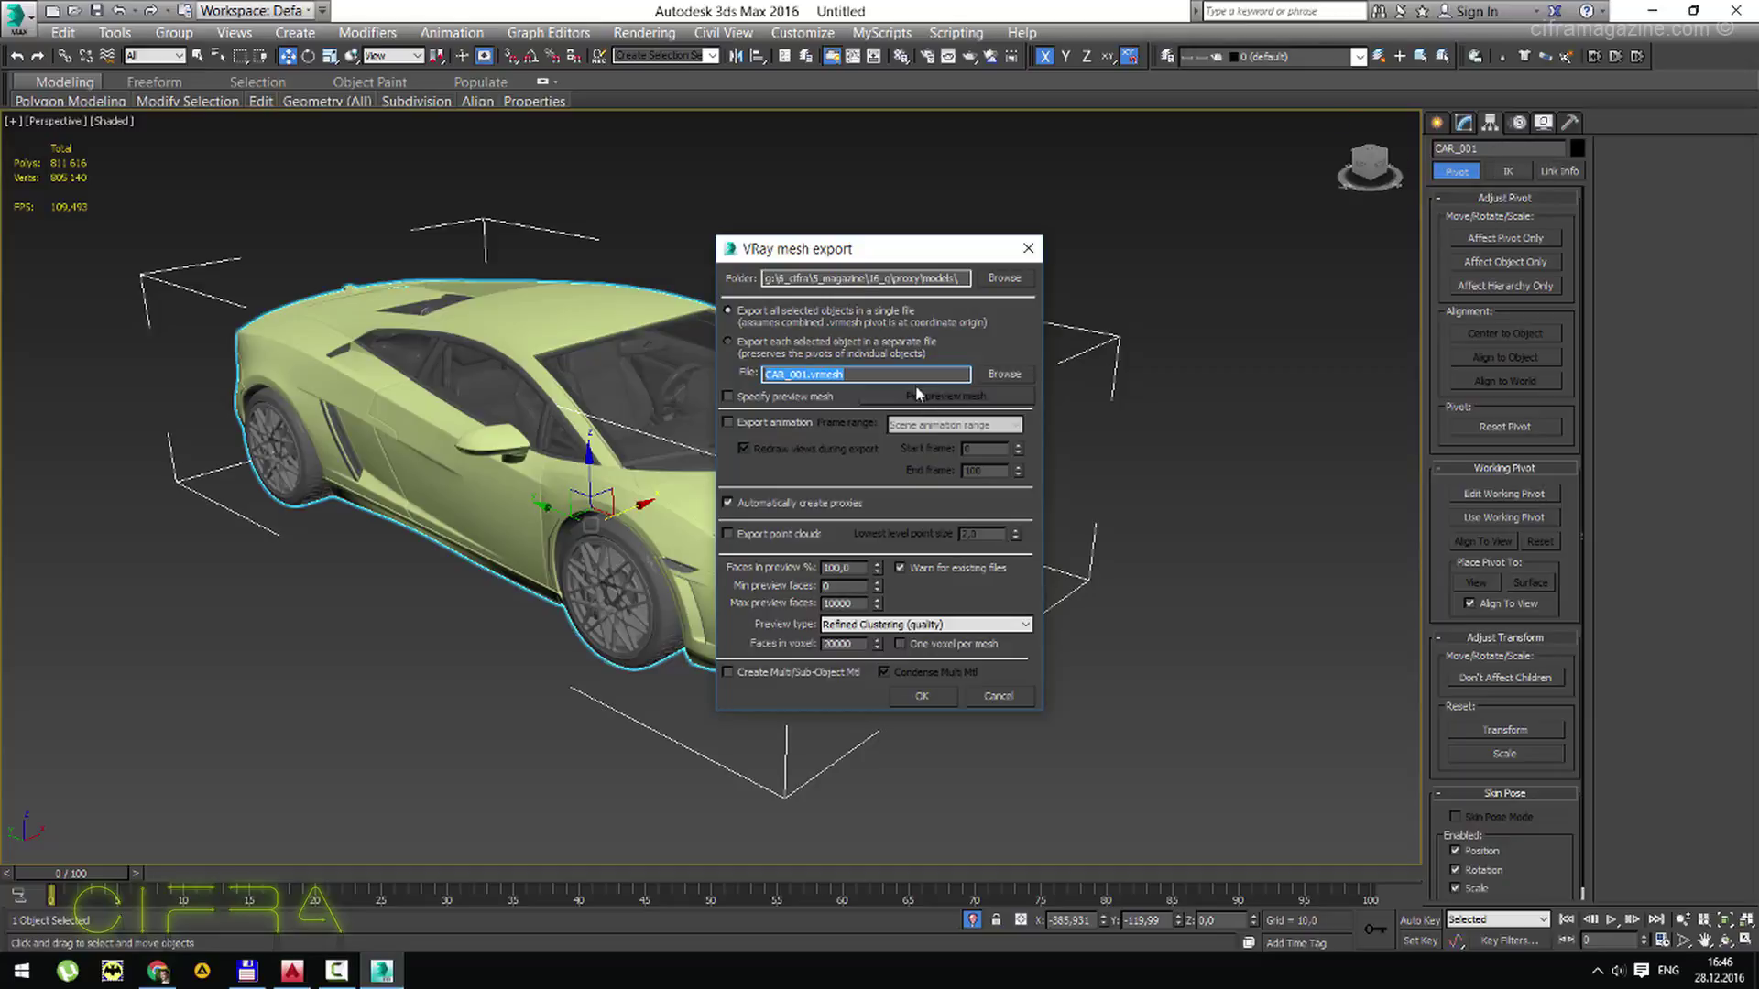
double_click(884, 373)
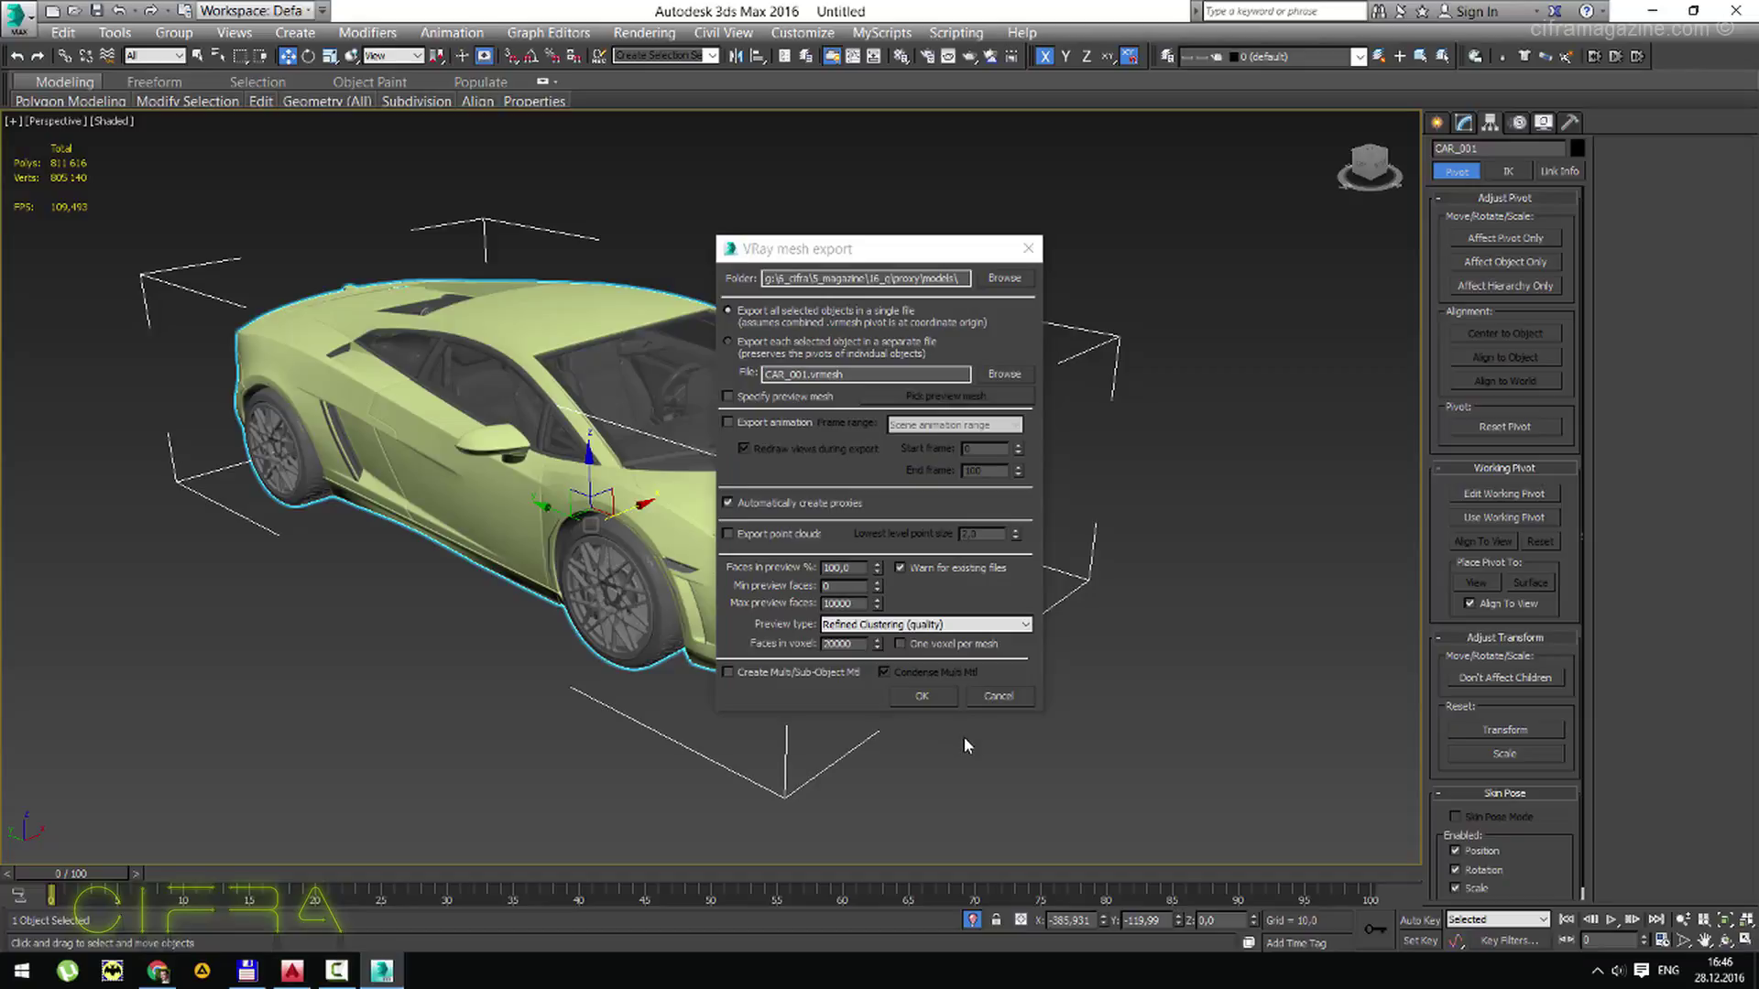
left_click(925, 696)
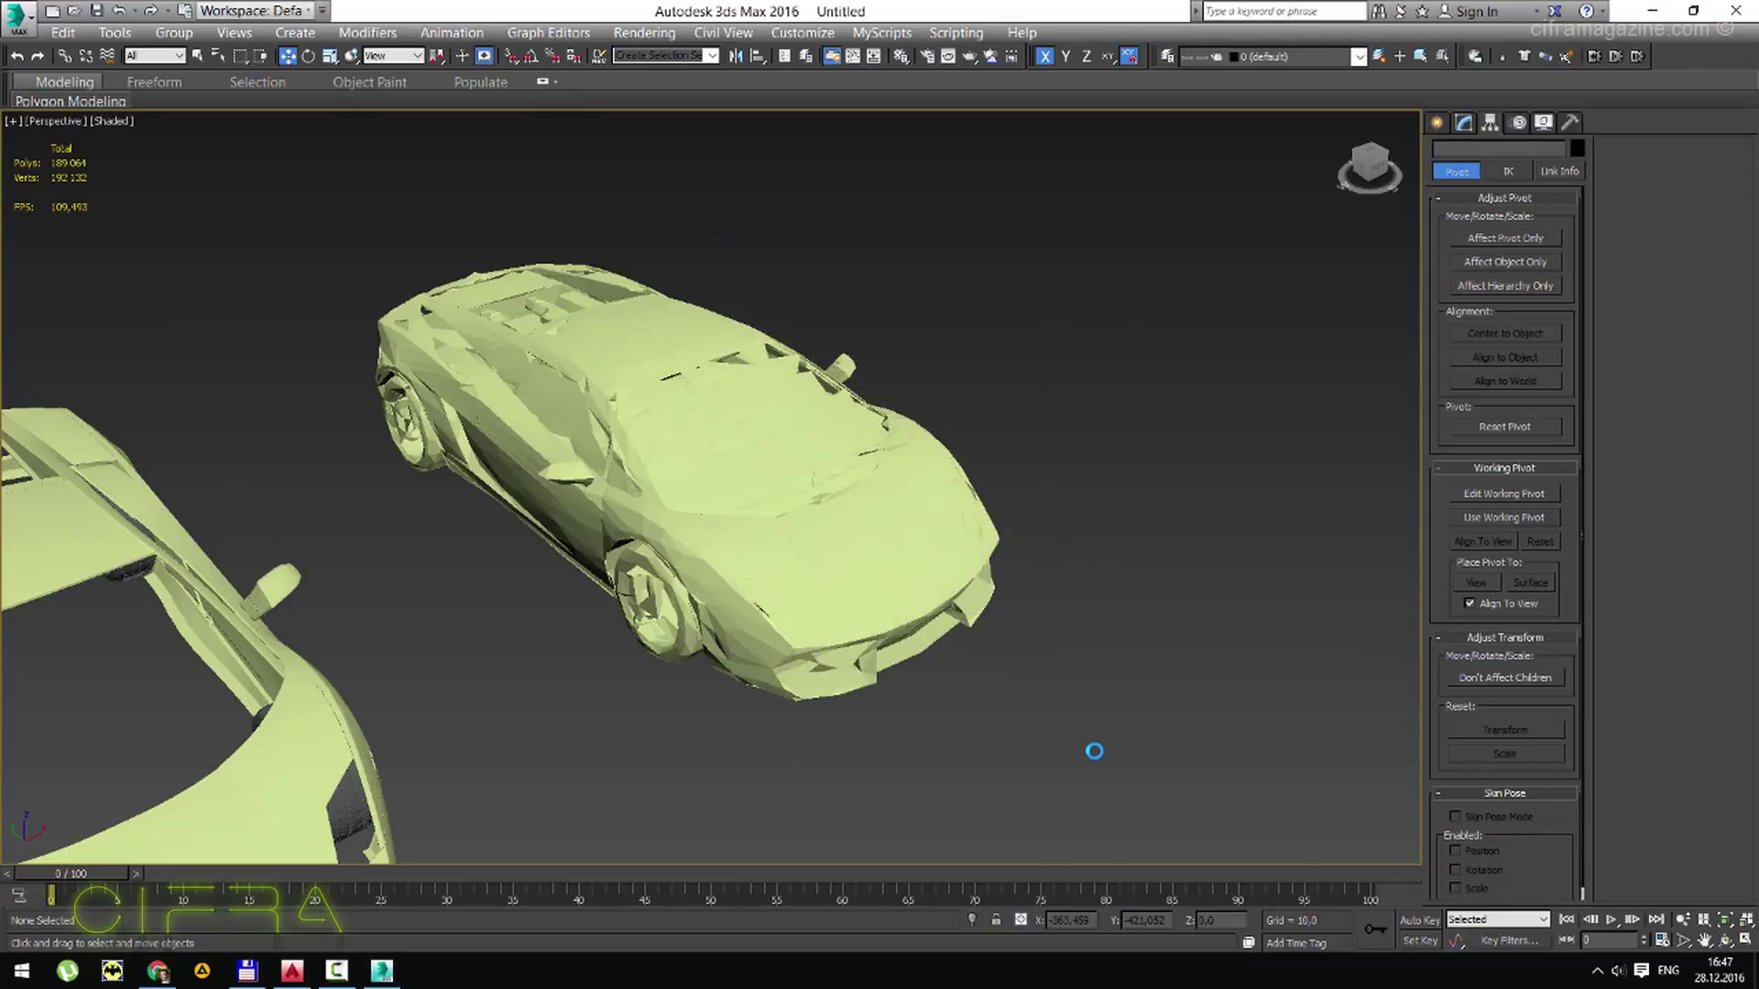
Select the new car proxy, frame it, and orbit and zoom around it.
left_click(779, 499)
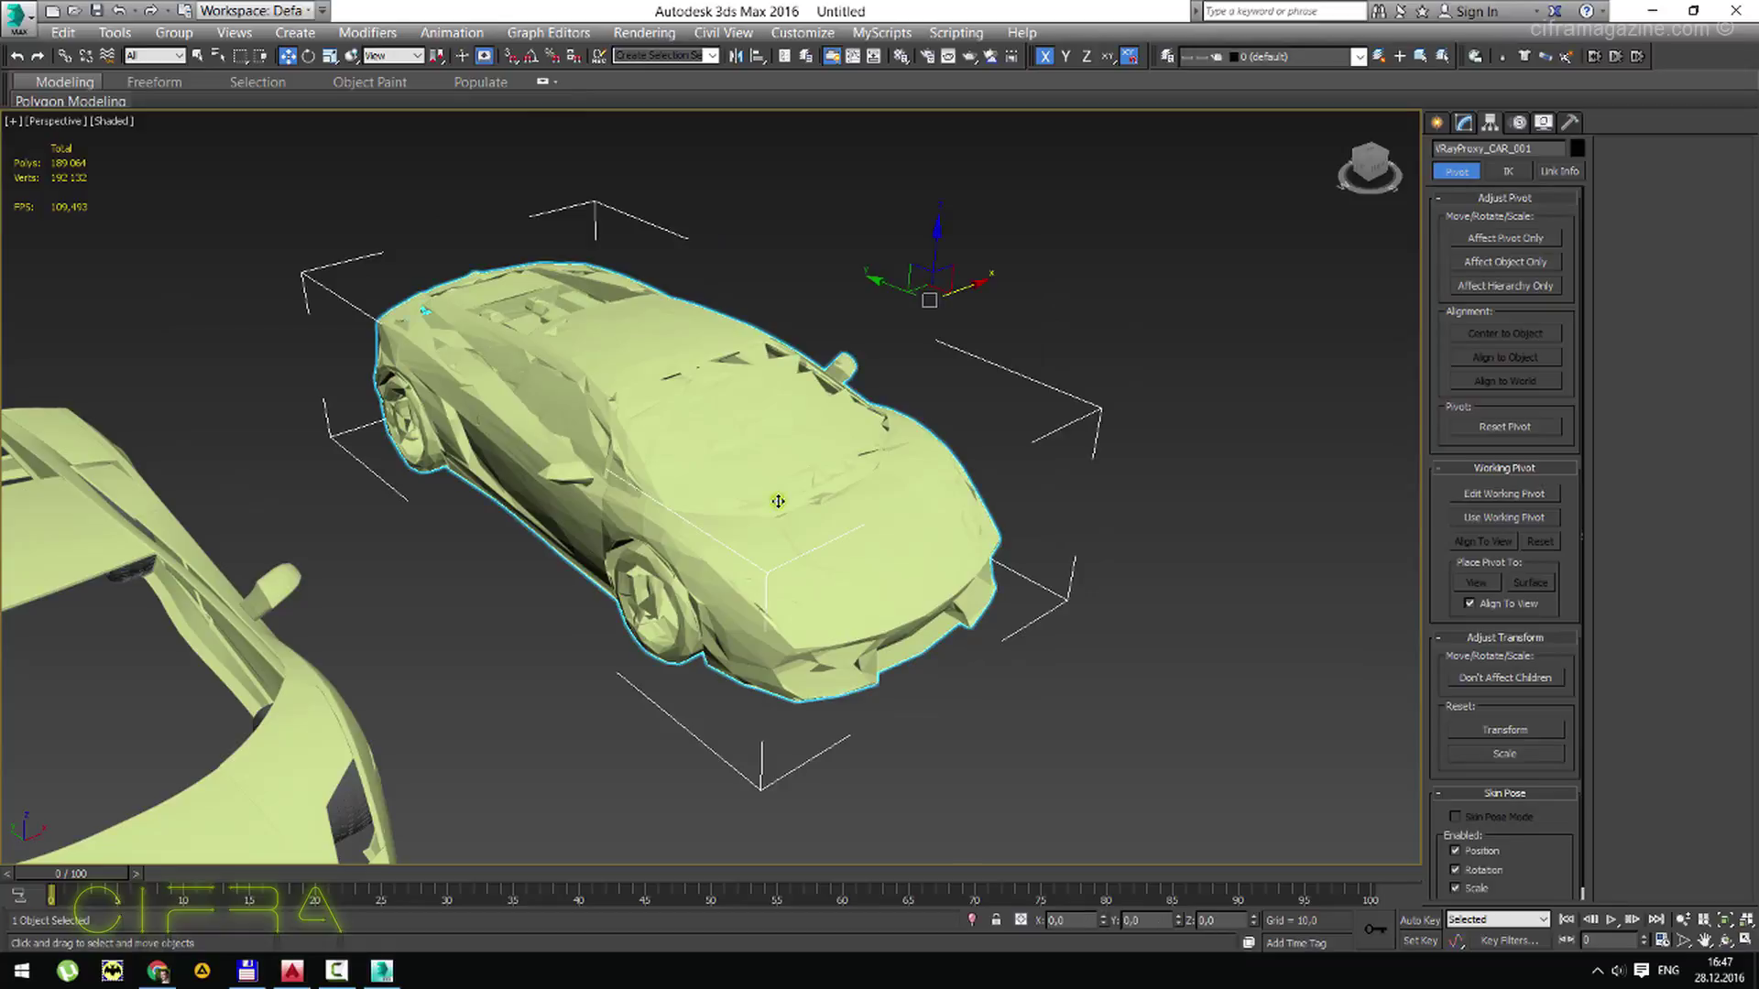
key("z")
mouse_move(721, 553)
middle_mouse_down("alt")
mouse_move(679, 516)
mouse_move(816, 718)
middle_mouse_up("alt")
scroll(816, 719, "up", 5)
scroll(599, 495, "up", 5)
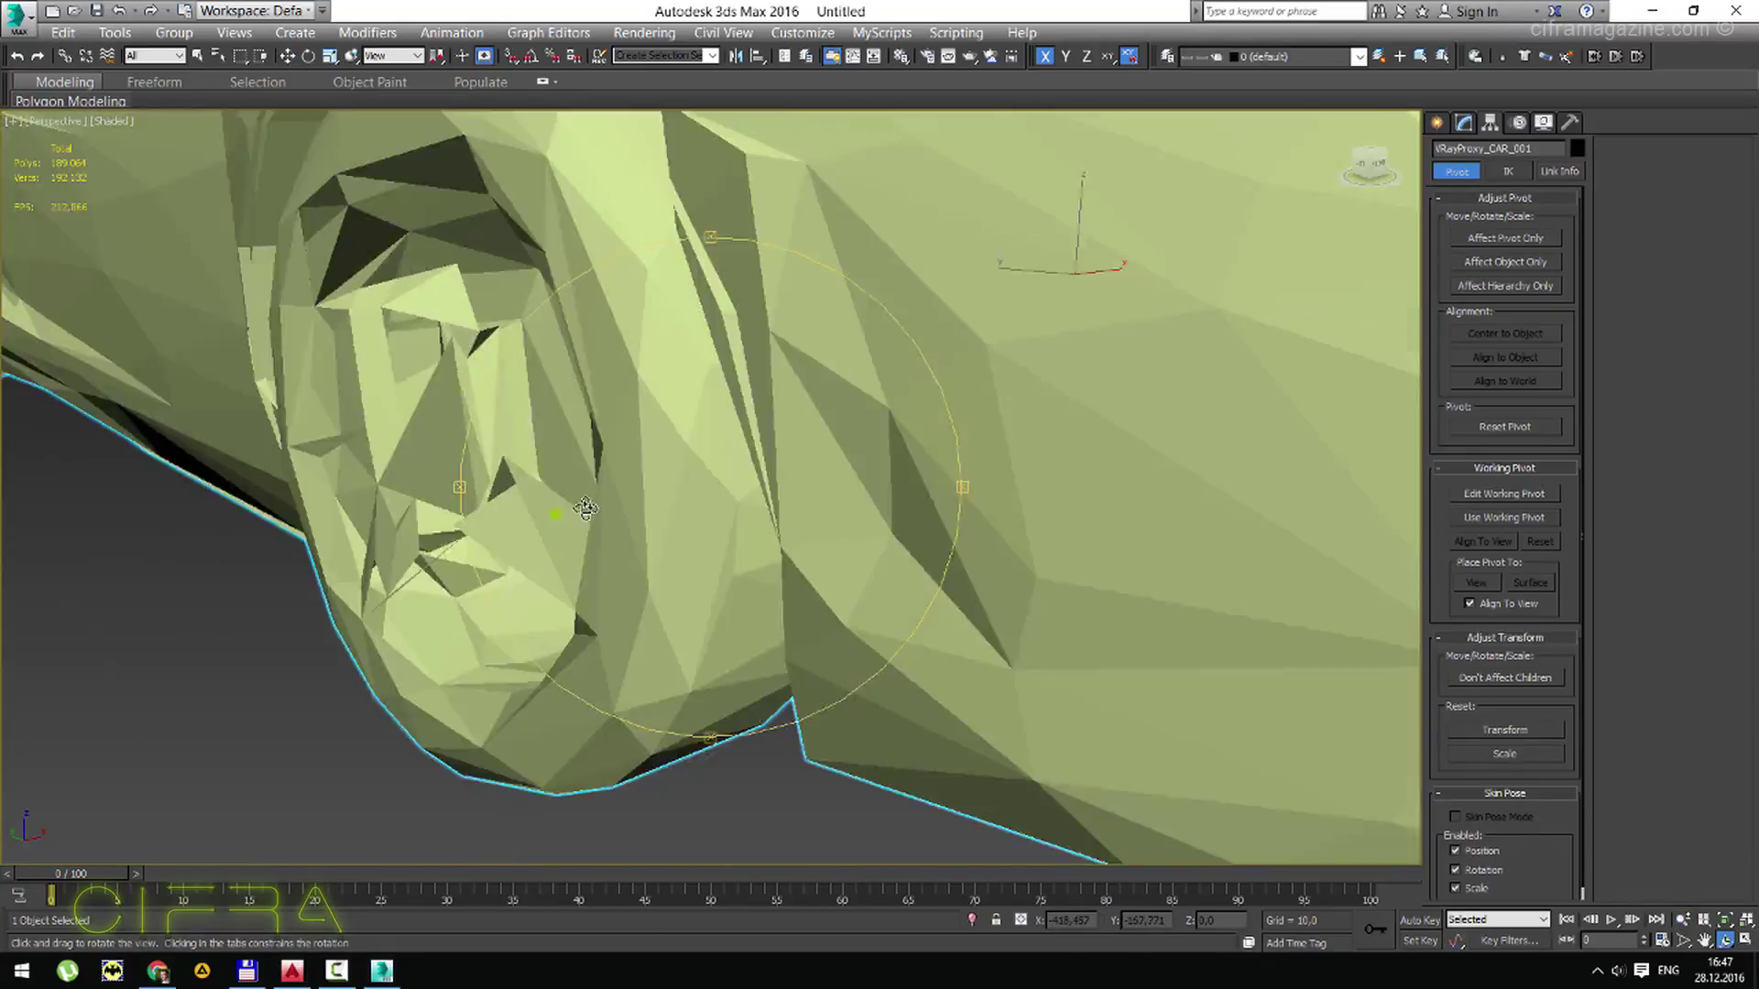
scroll(599, 496, "down", 5)
scroll(558, 506, "down", 5)
scroll(550, 518, "down", 3)
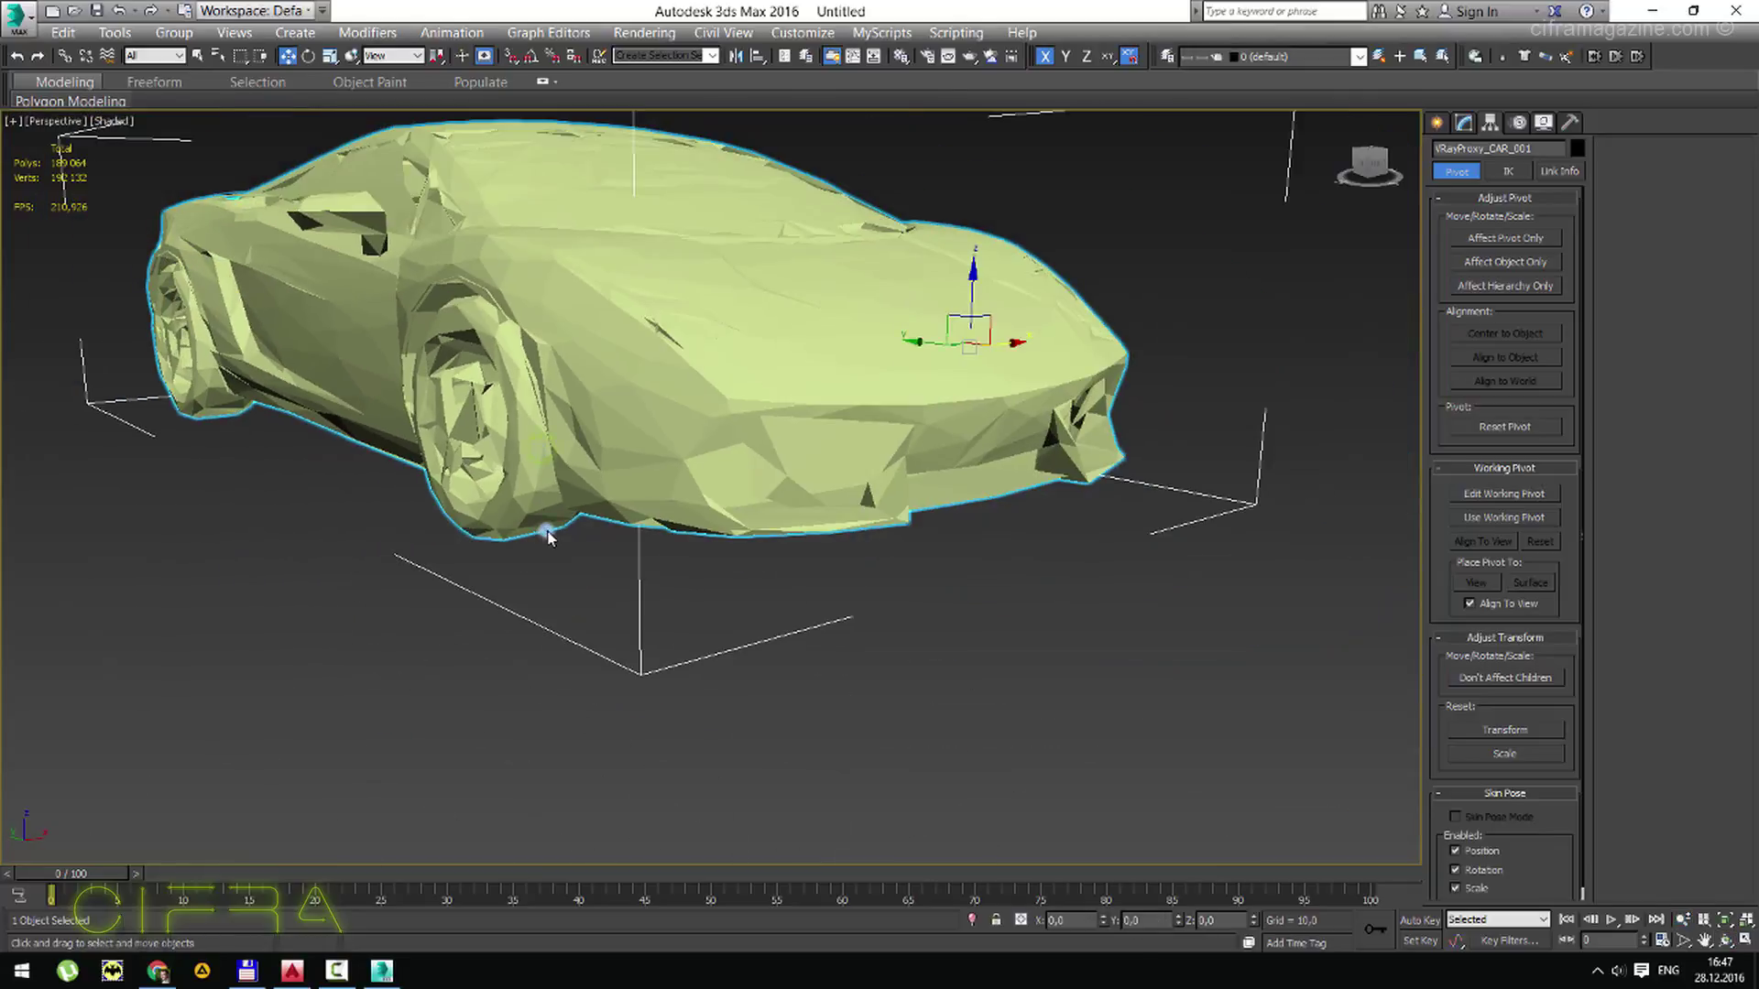
scroll(542, 531, "down", 2)
mouse_move(647, 497)
middle_mouse_down("alt")
mouse_move(748, 585)
mouse_move(641, 518)
mouse_move(732, 512)
middle_mouse_up("alt")
scroll(748, 584, "up", 3)
scroll(796, 550, "up", 2)
scroll(697, 504, "up", 2)
key("w")
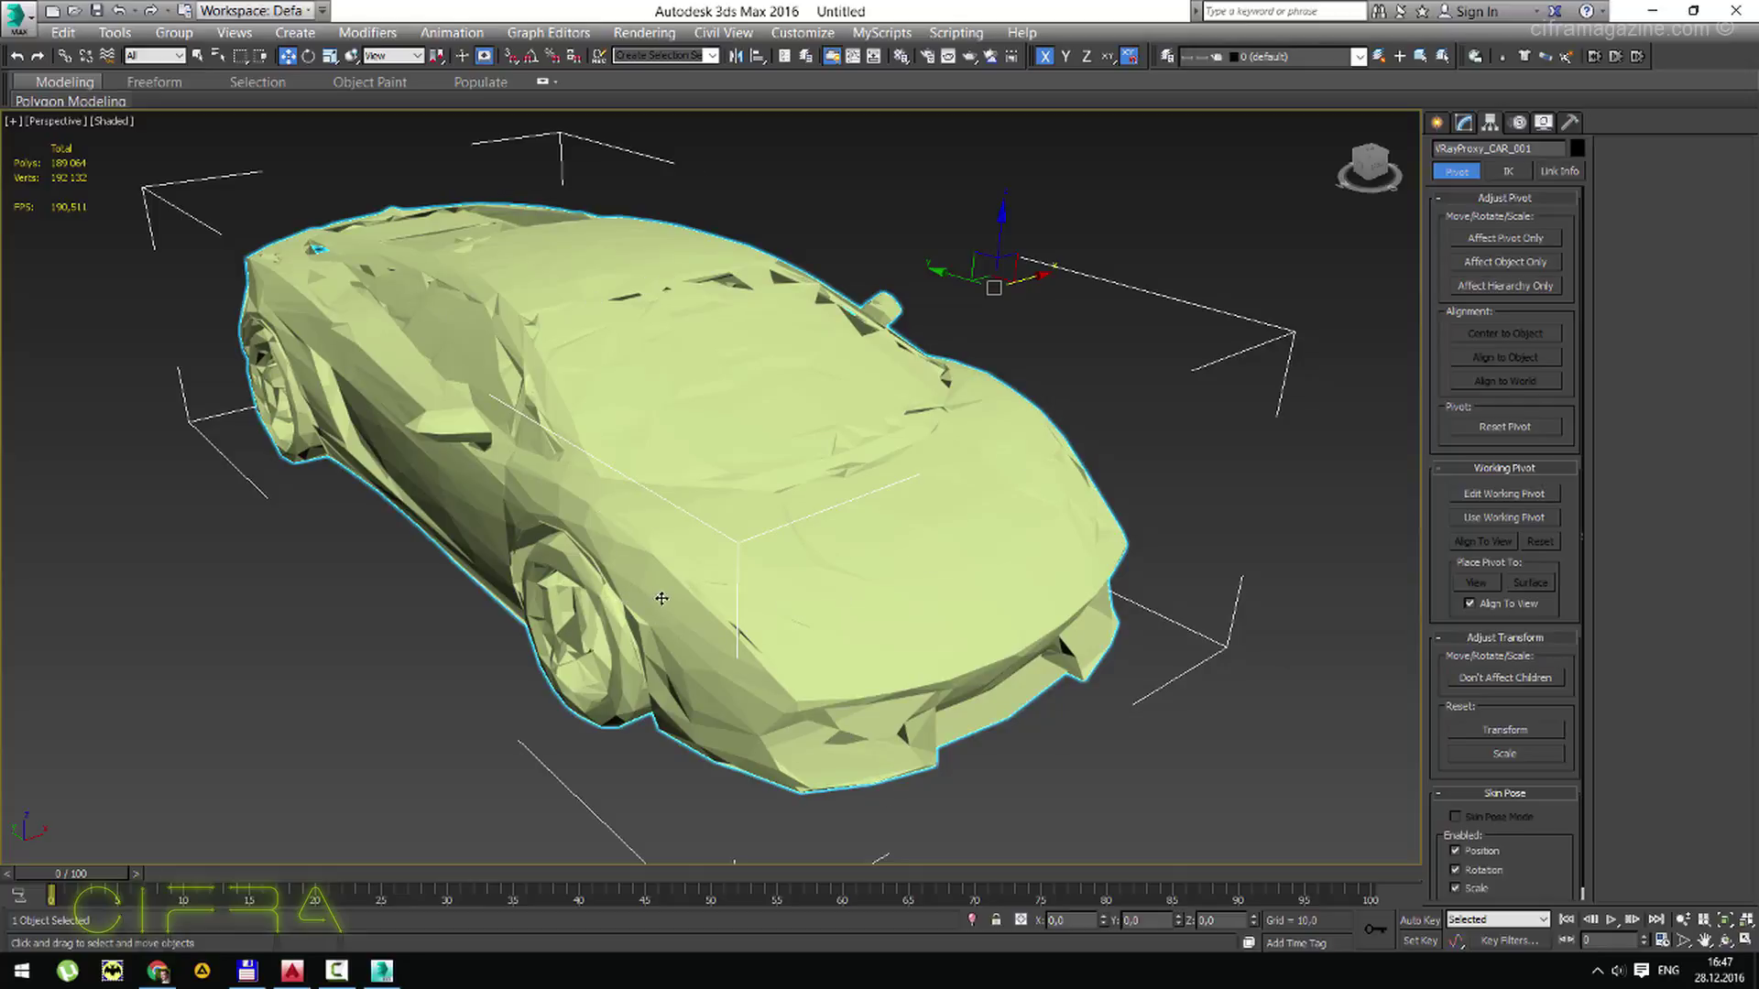
scroll(670, 520, "down", 2)
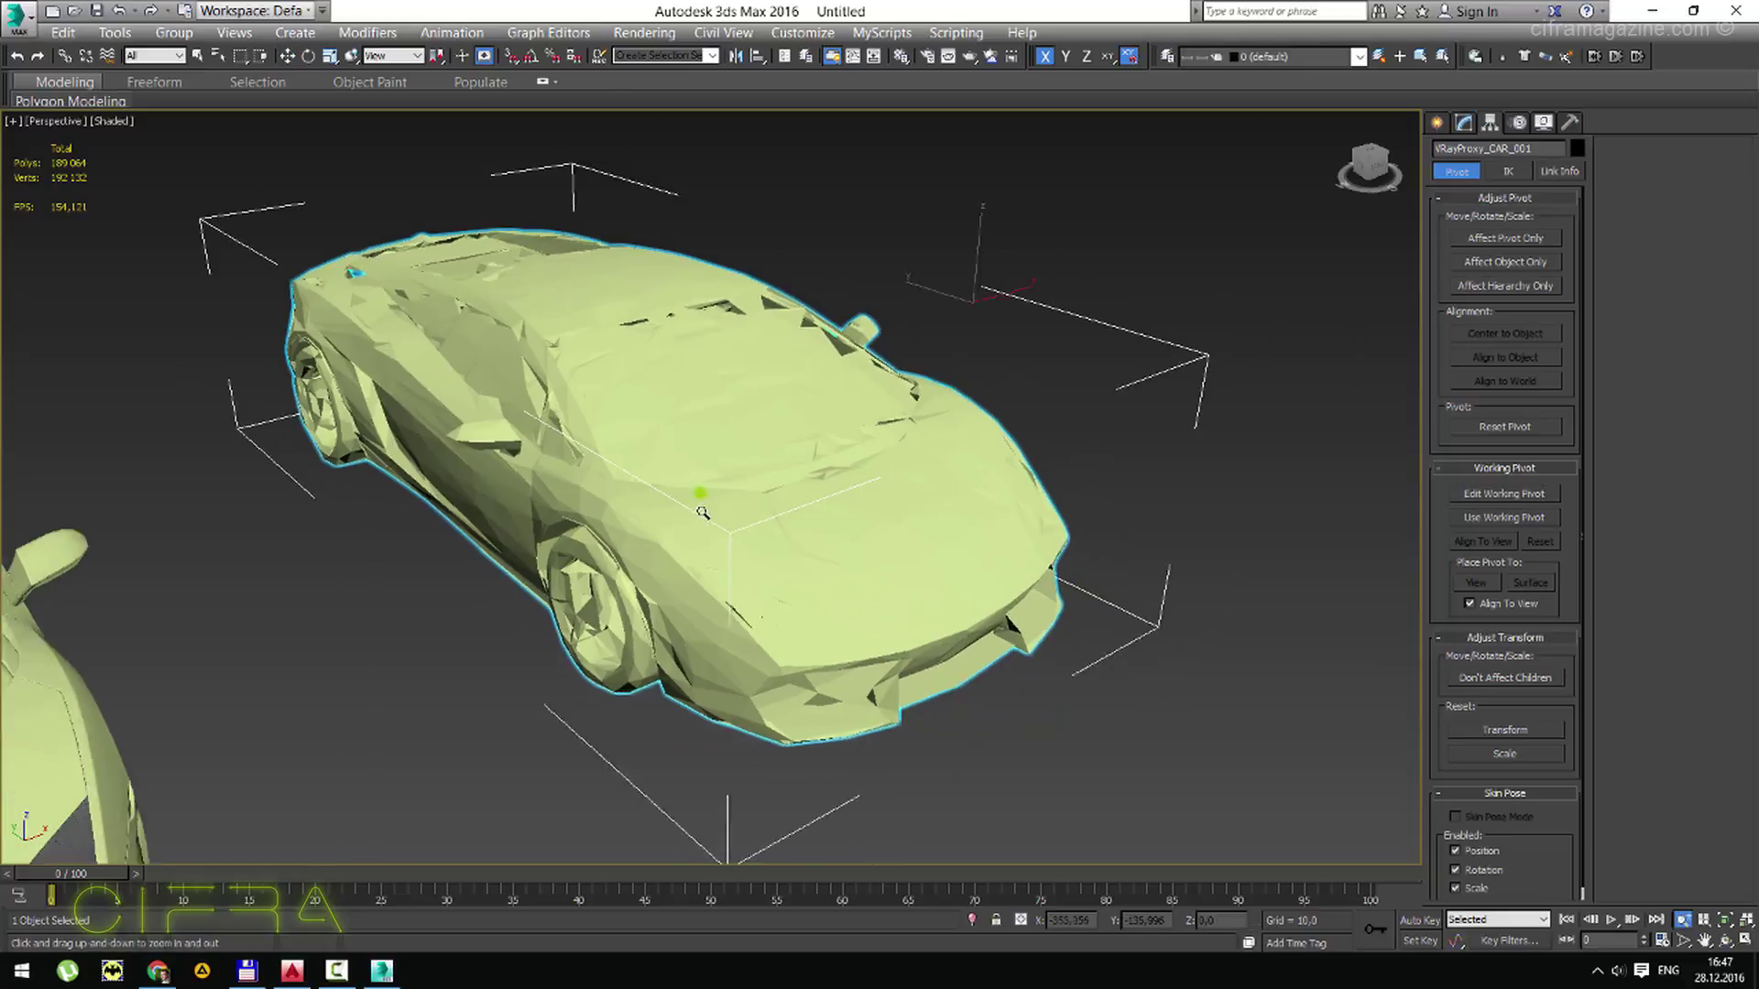
scroll(669, 520, "down", 1)
Pick the proxy car's Multi/Sub-Object material into the Material Editor and review it.
key("m")
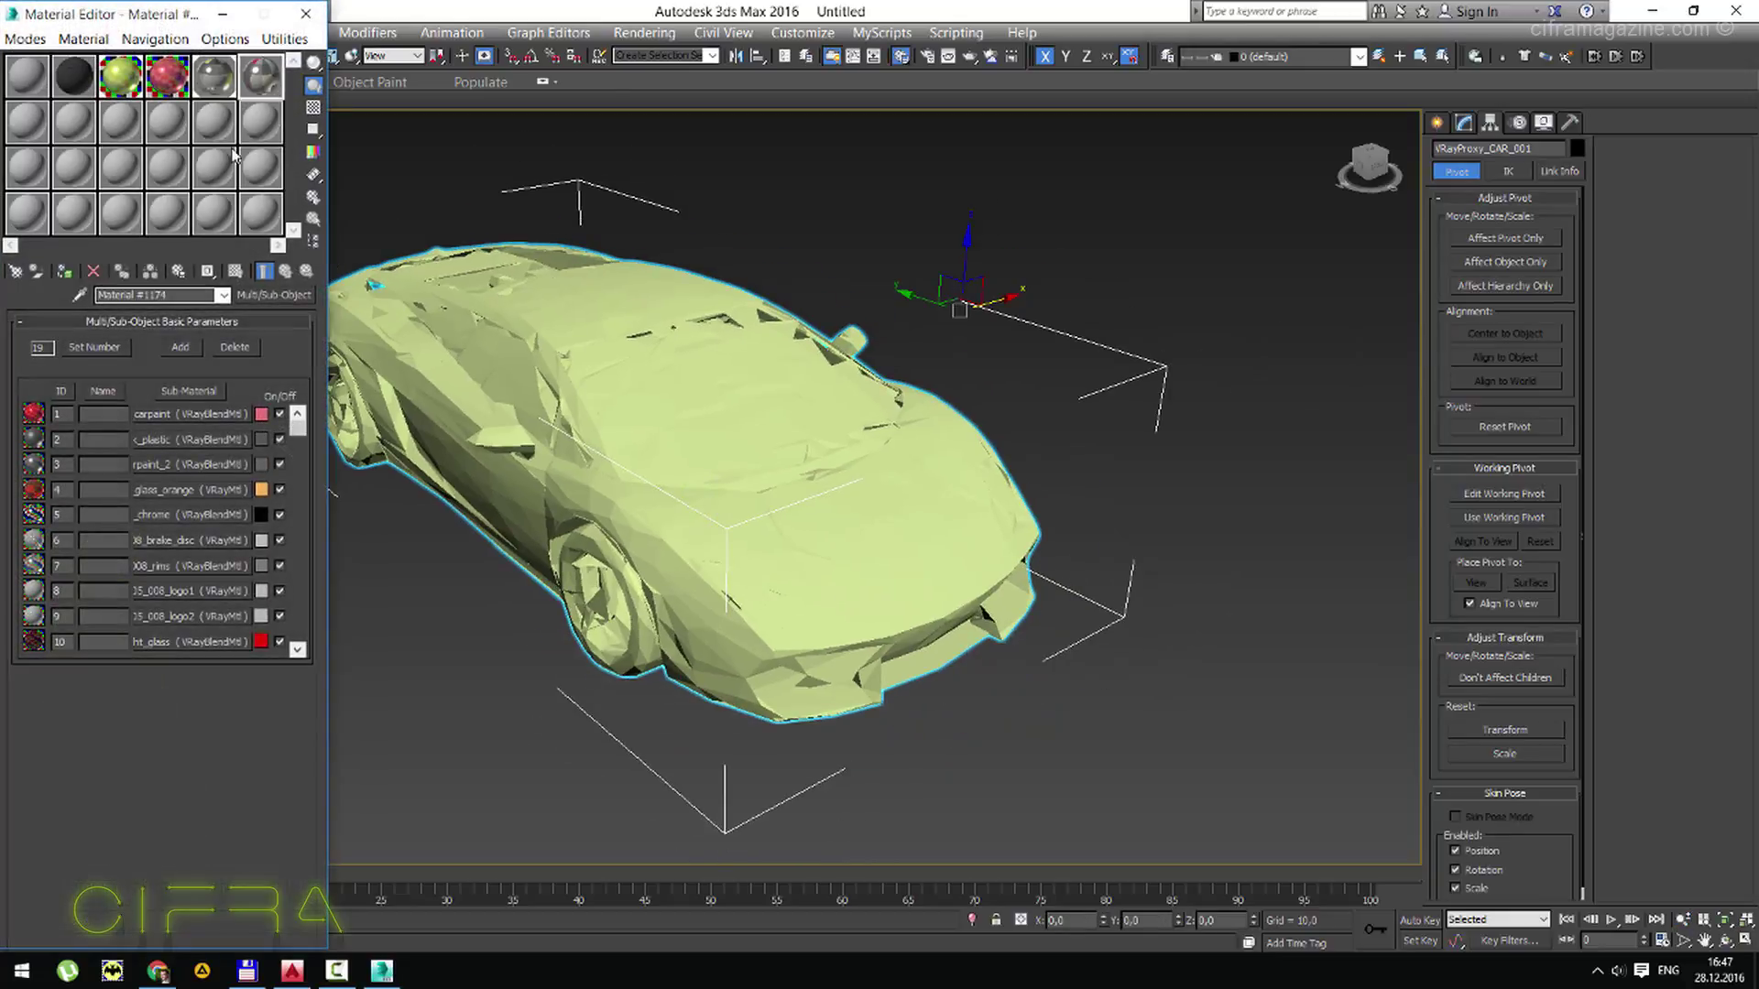
left_click(80, 294)
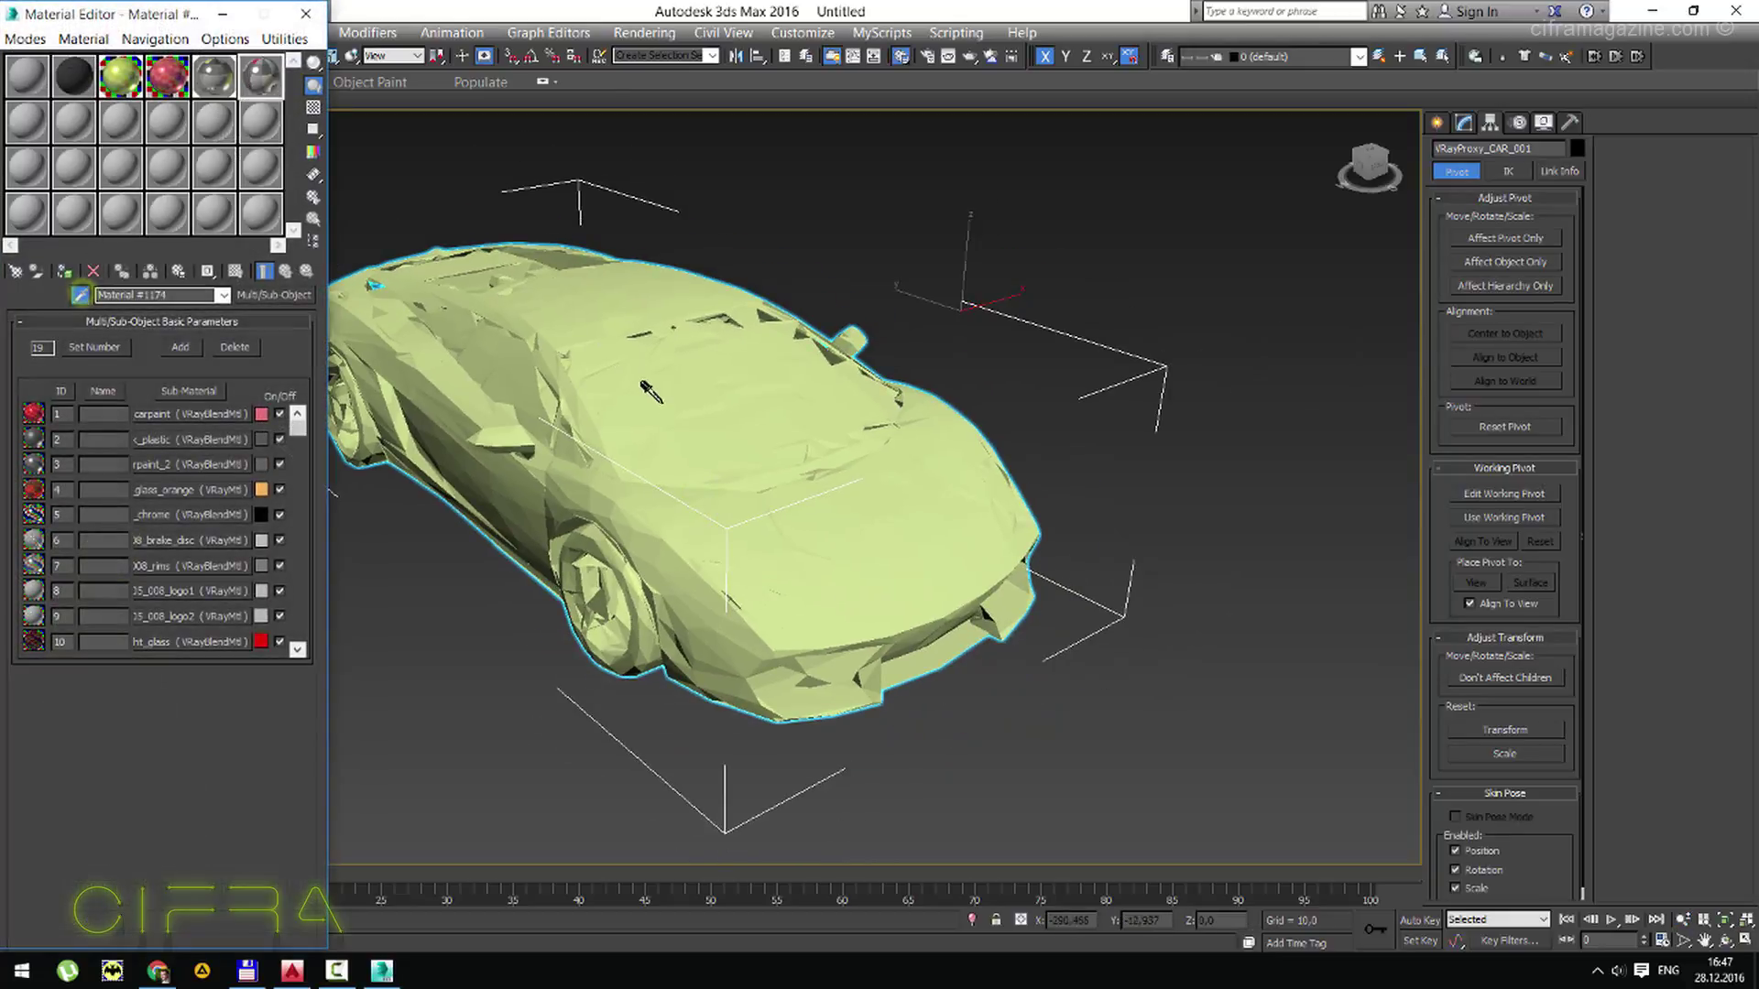
left_click(648, 391)
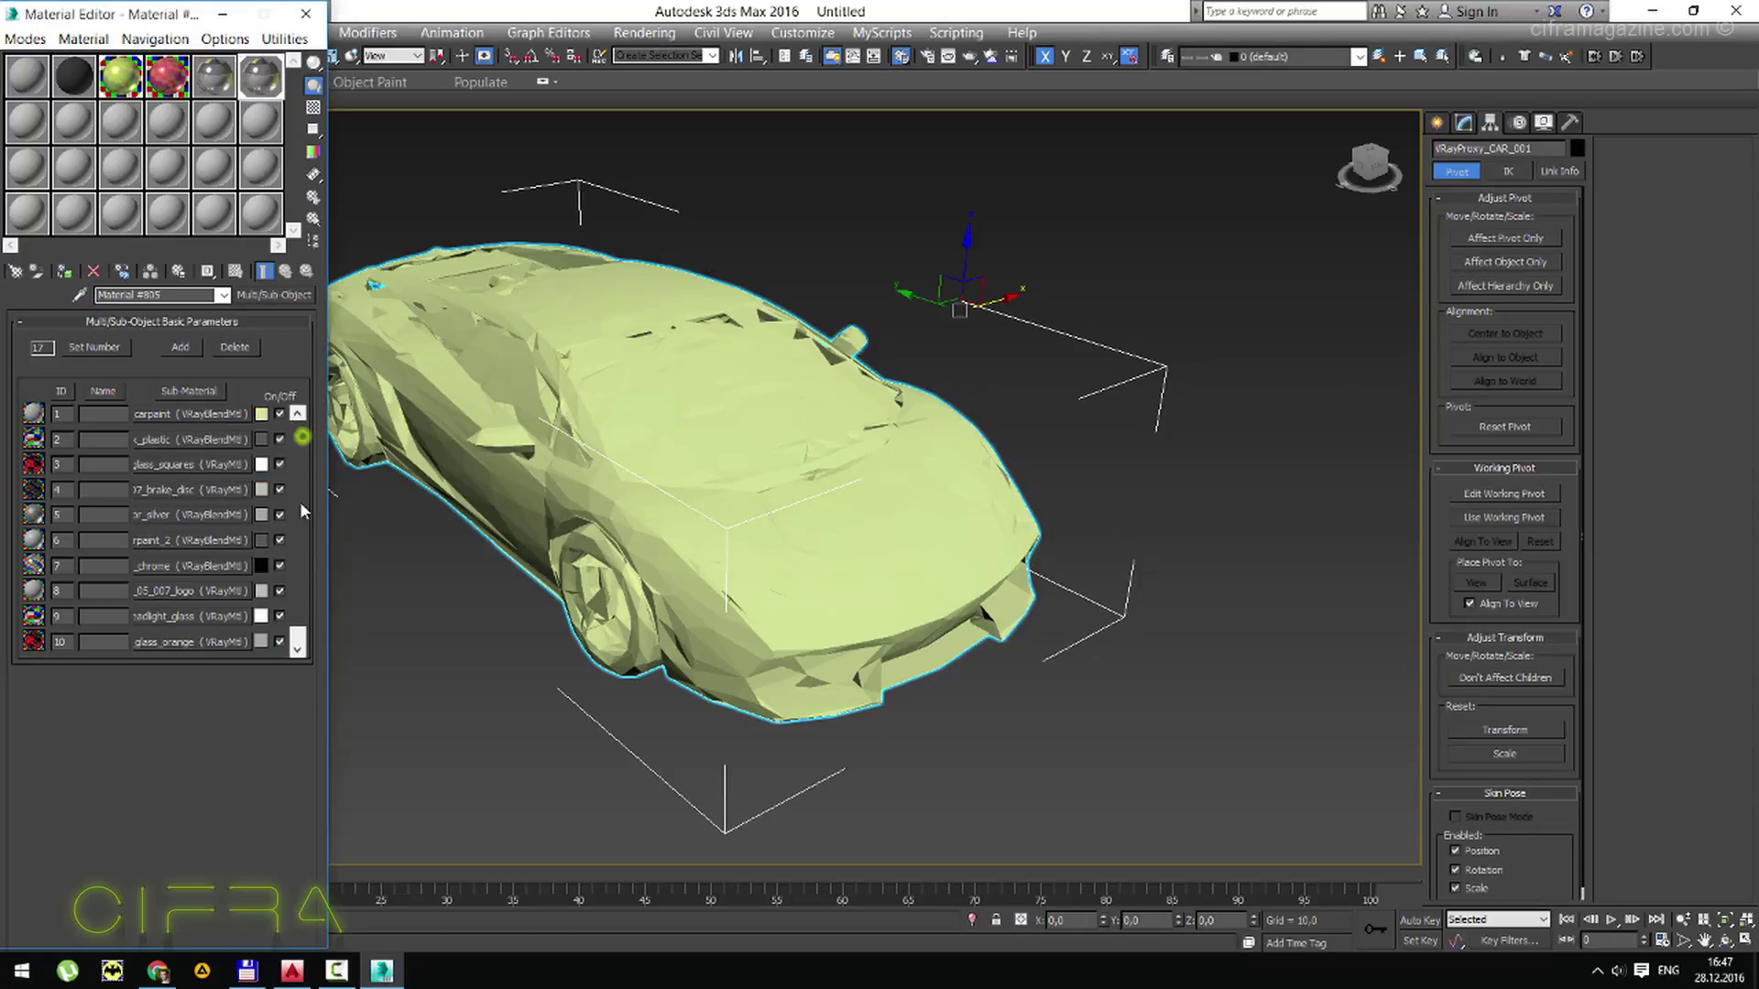
scroll(302, 511, "down", 3)
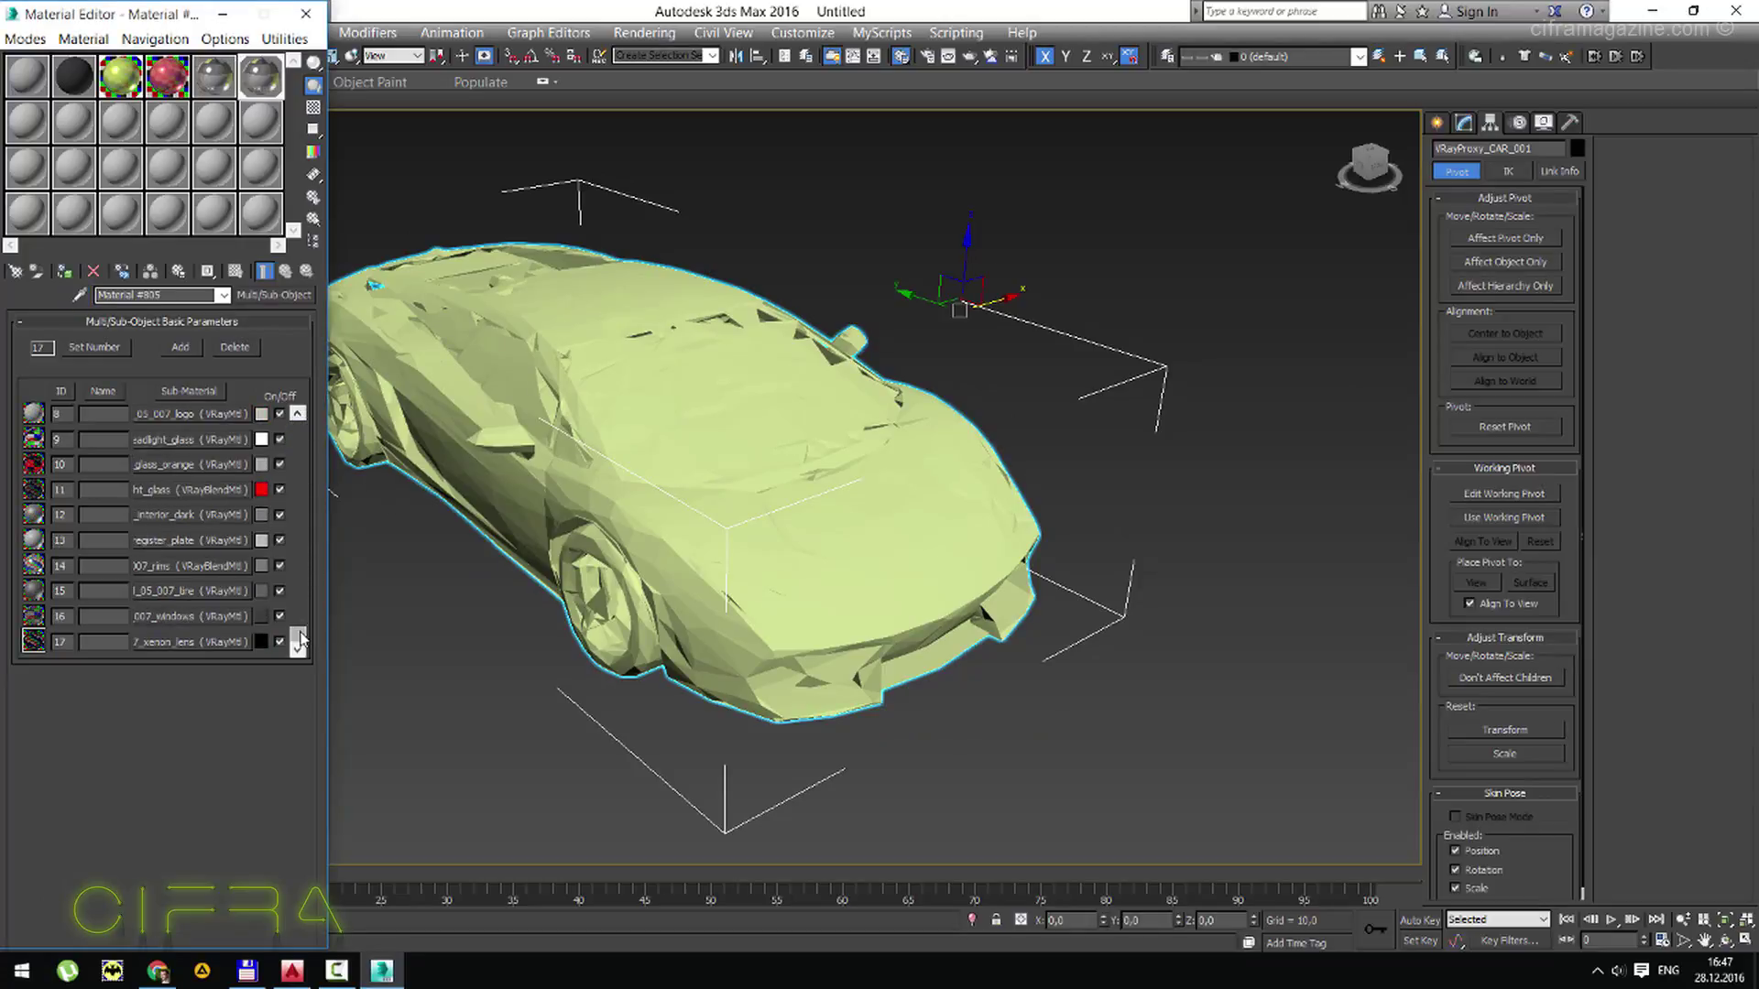
left_click_drag(300, 641, 298, 423)
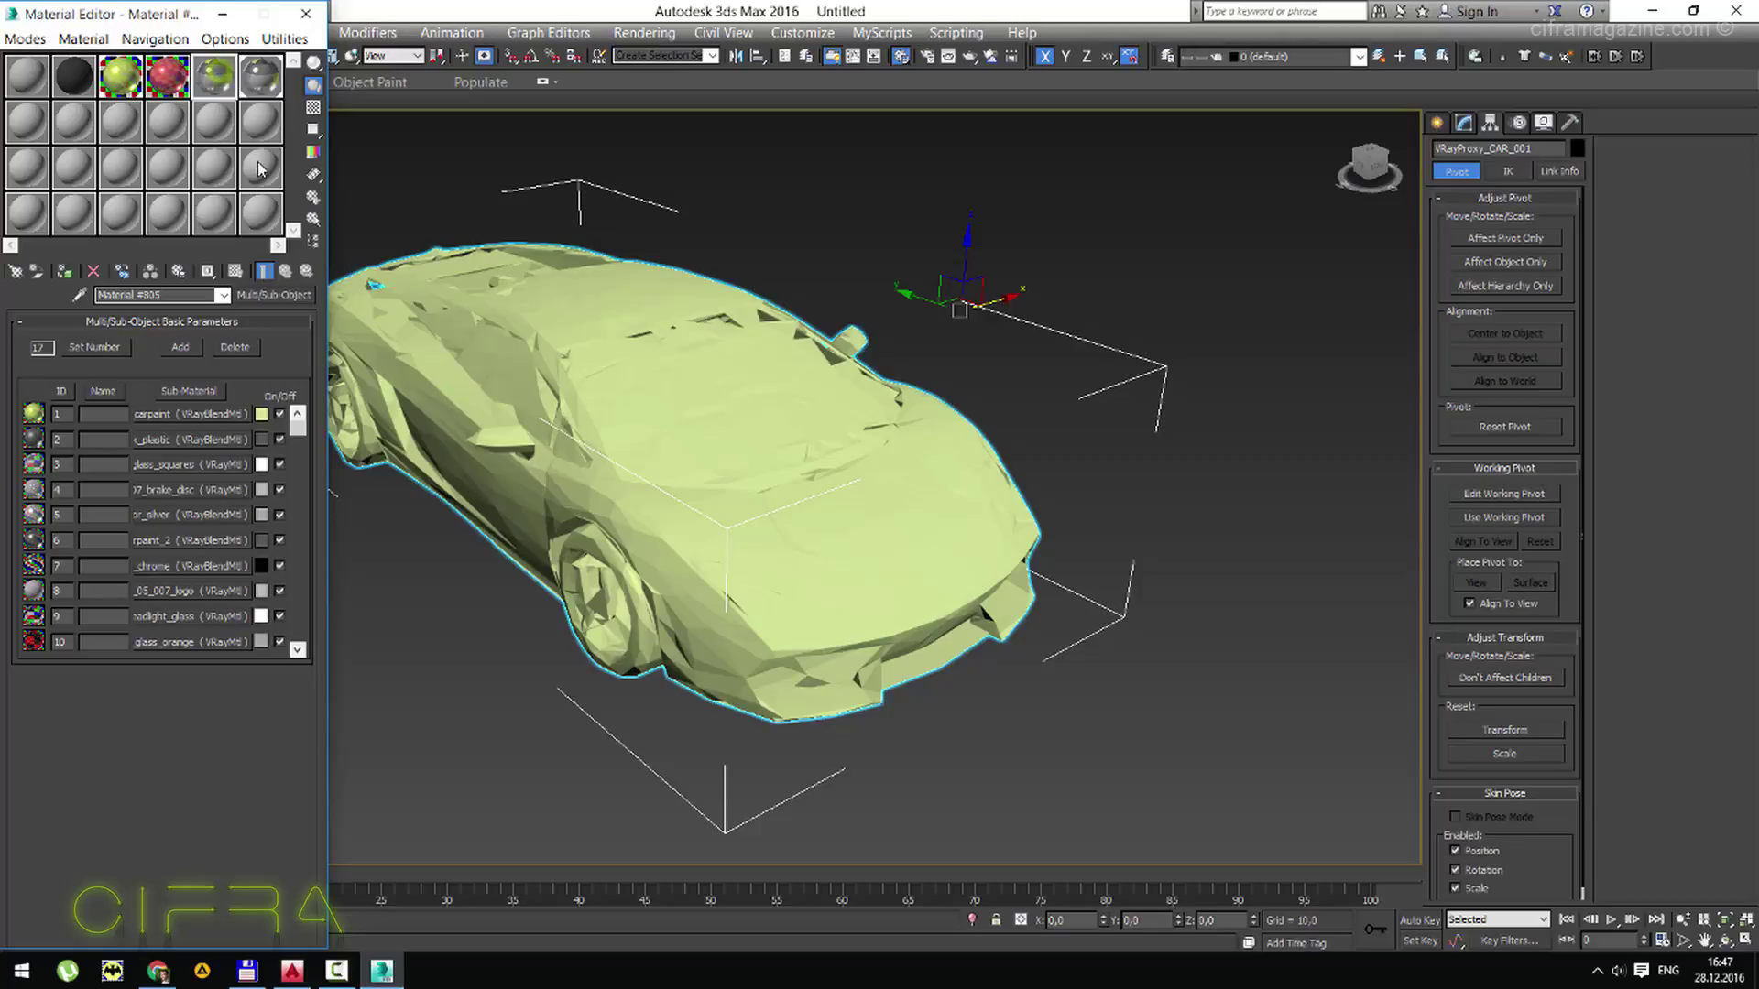
left_click(305, 14)
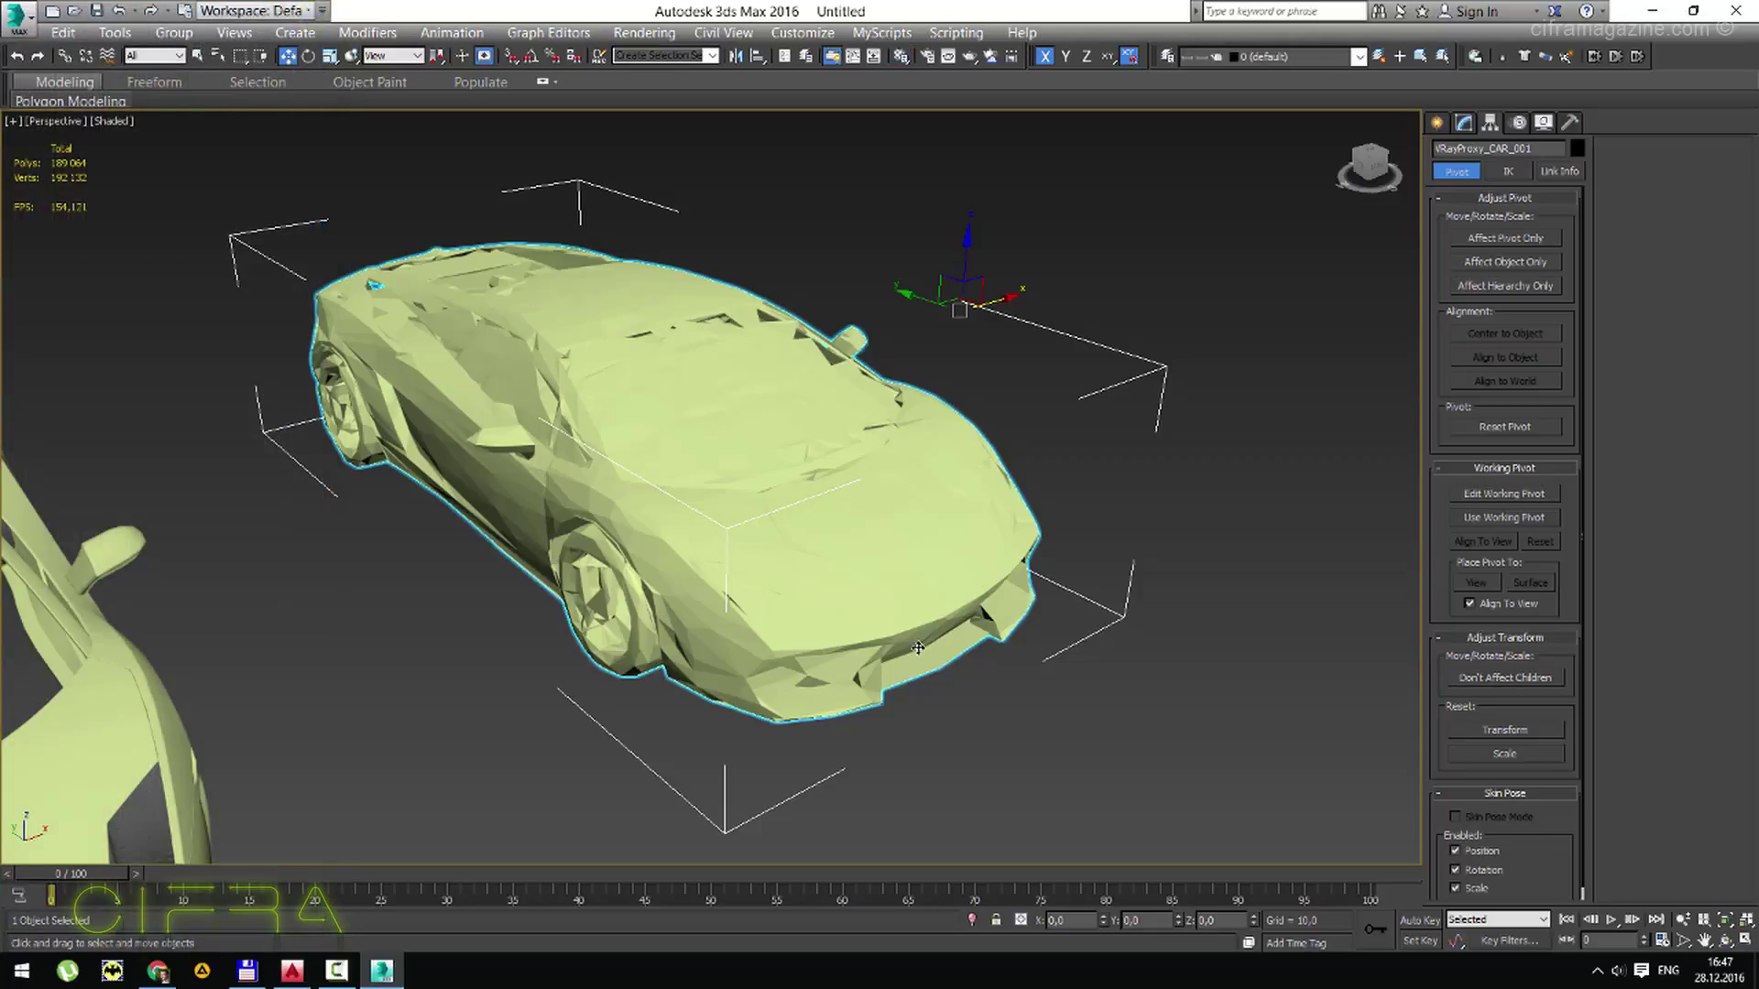
middle_click_drag(917, 648, 738, 584)
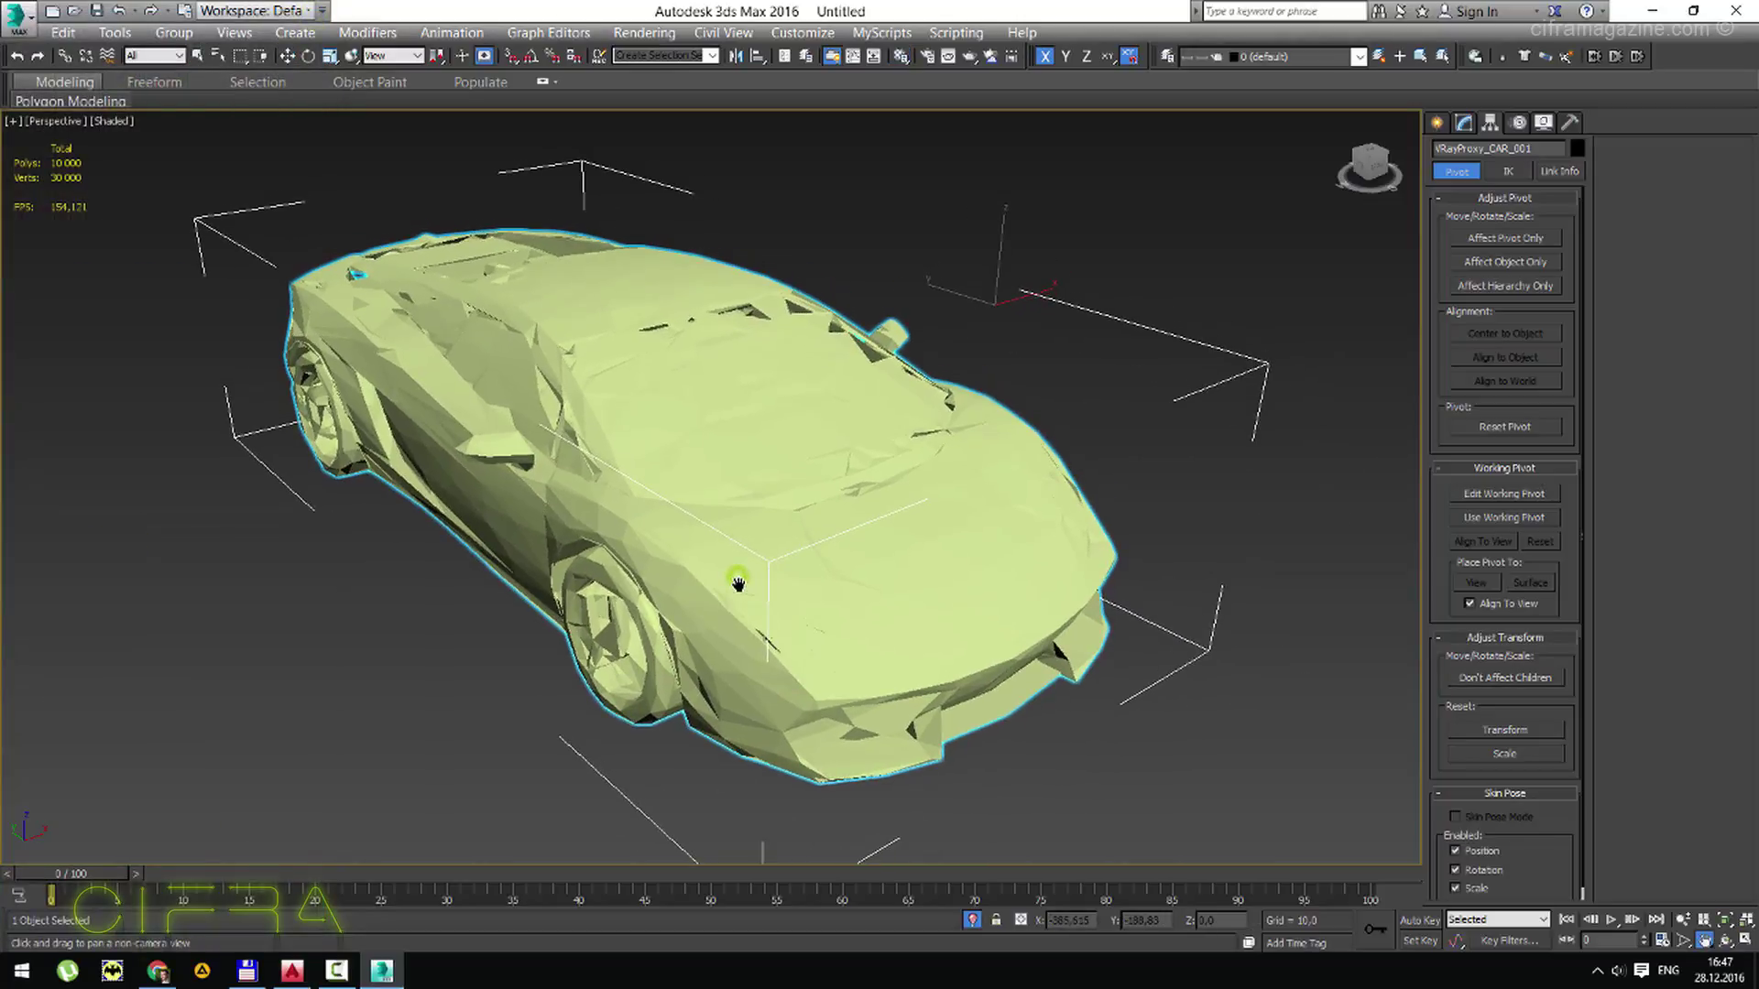
scroll(738, 583, "down", 1)
key("w")
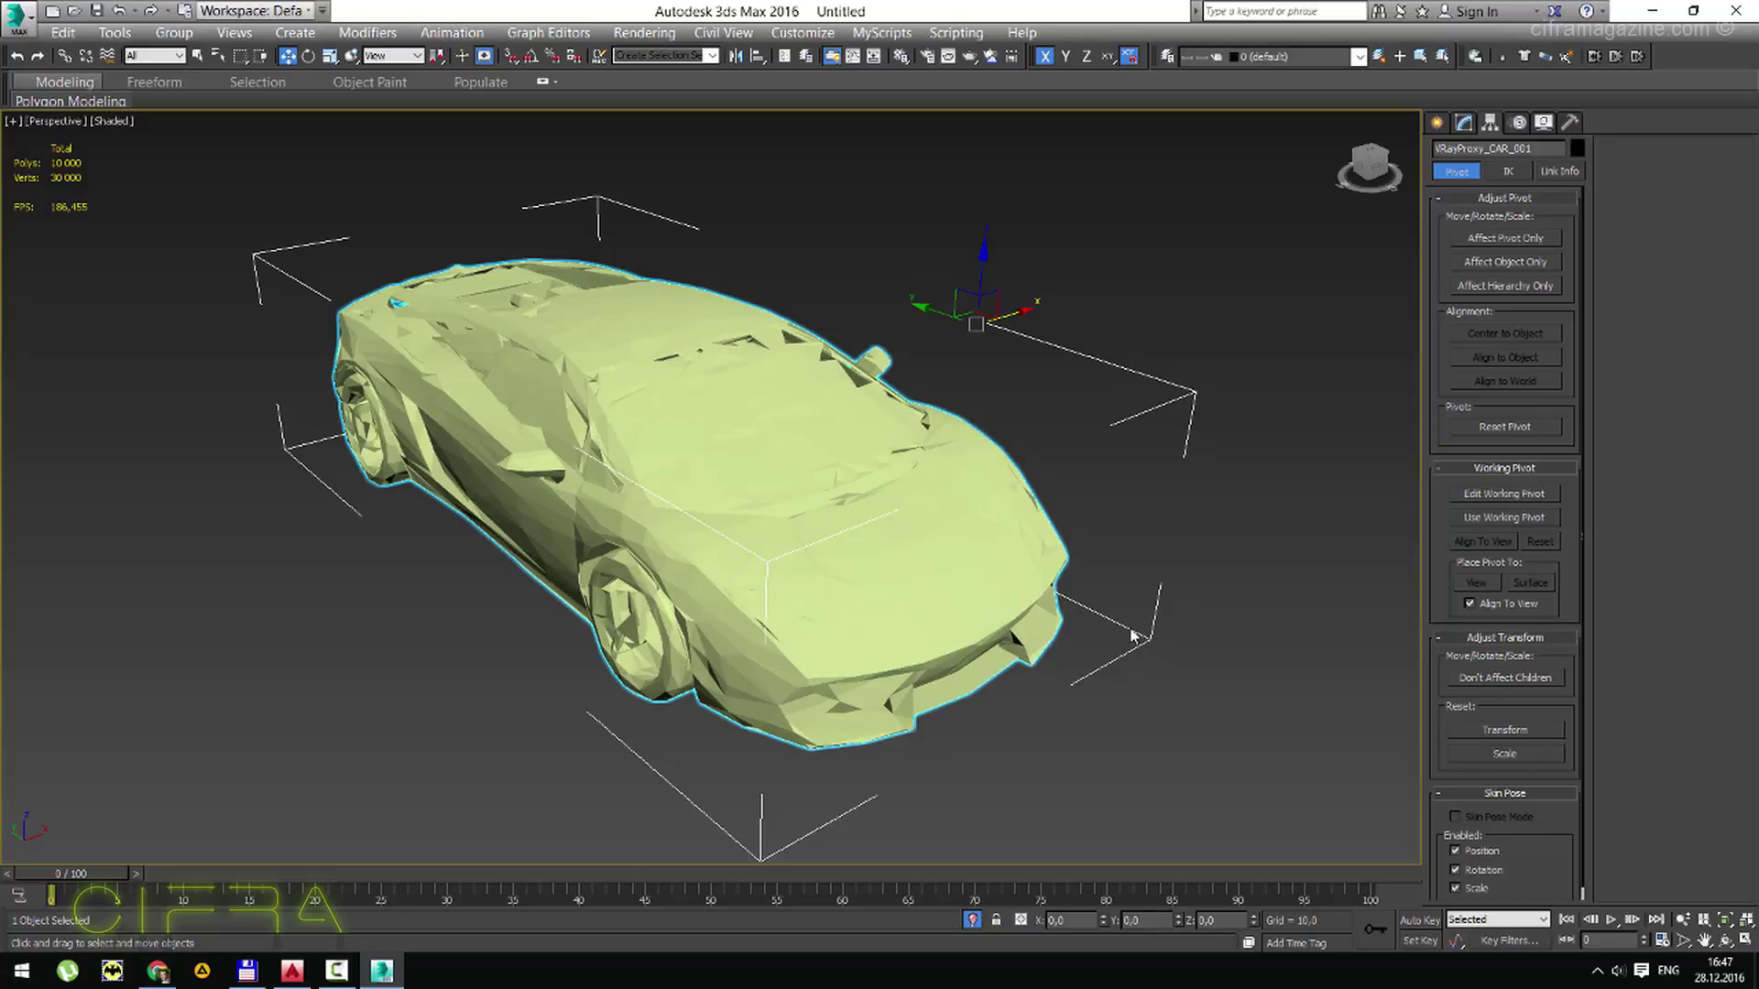
Recheck the materials, clear the selection and start a test render of the view.
left_click(901, 56)
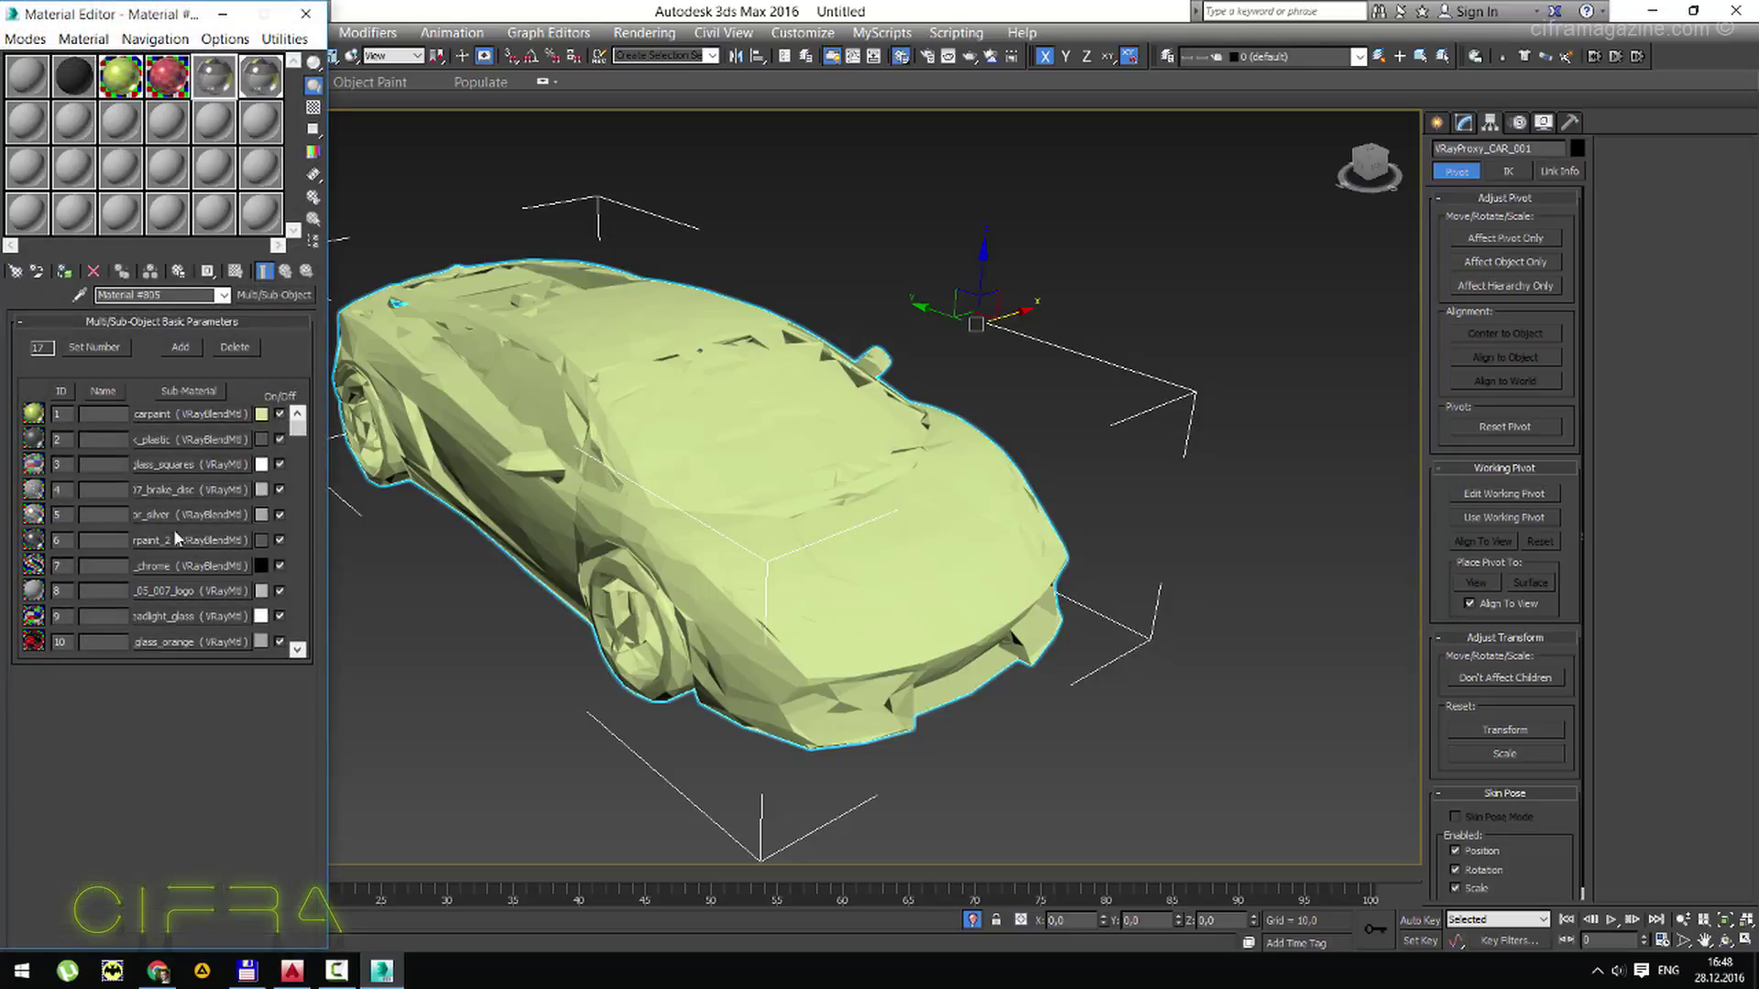
key("m")
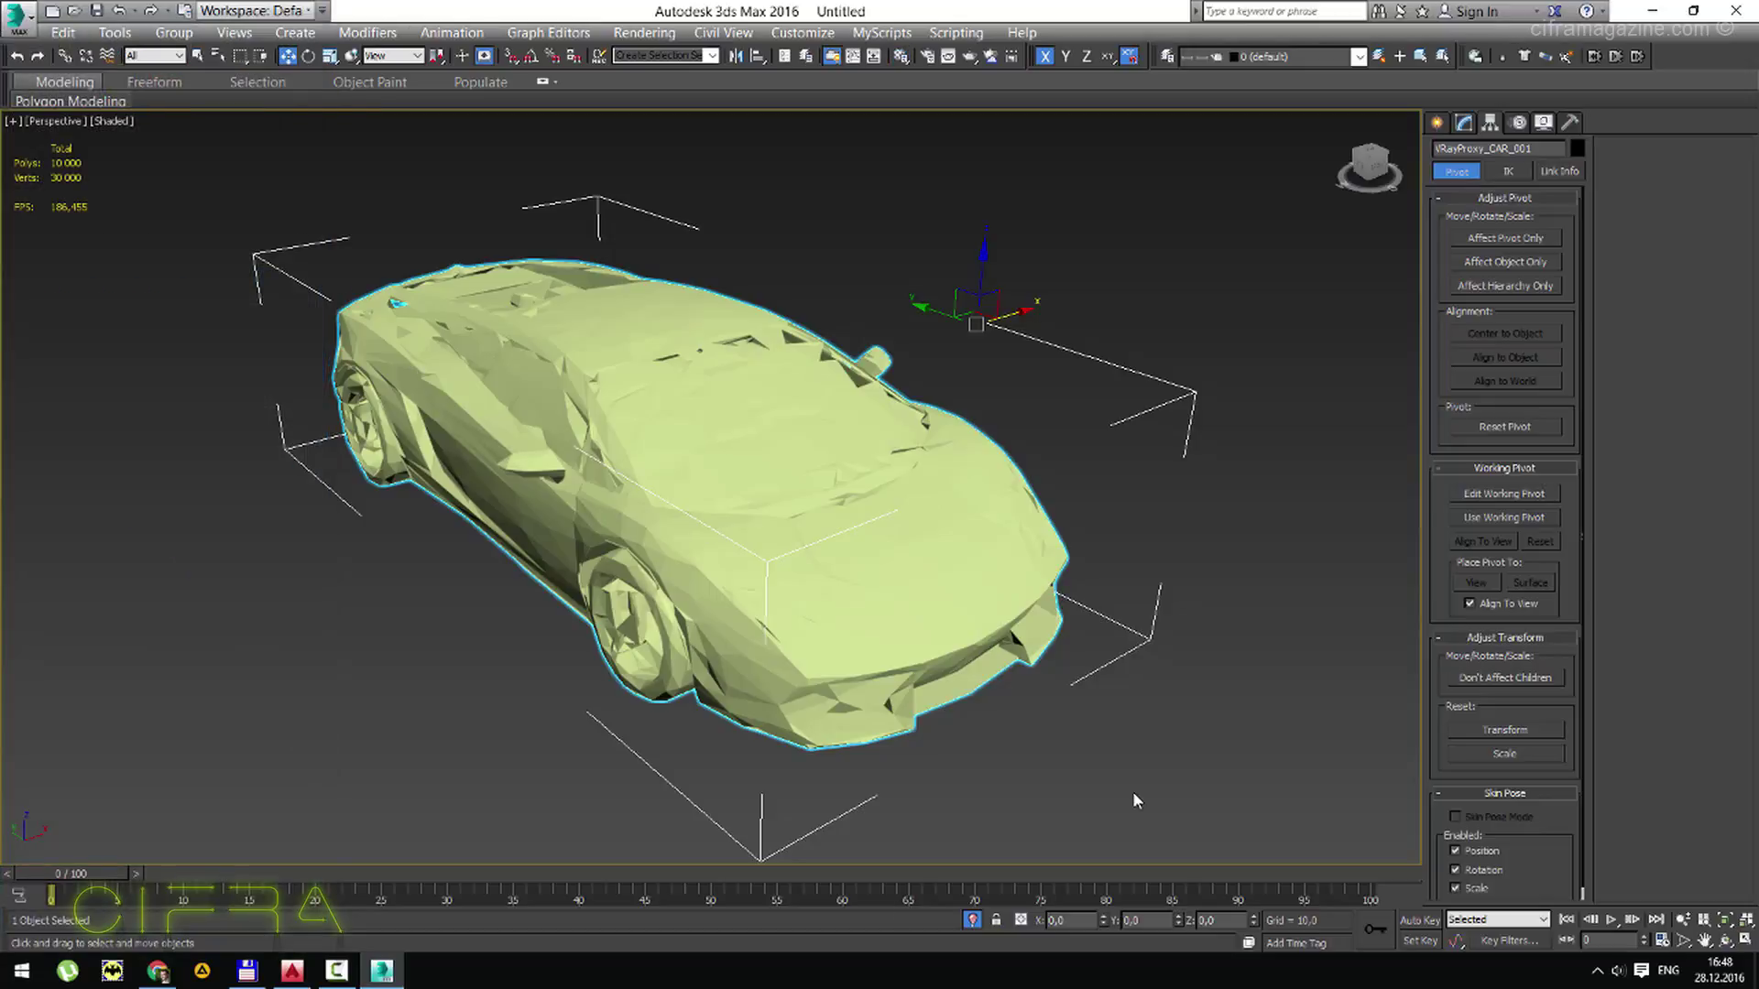
left_click(1116, 787)
key("shift+q")
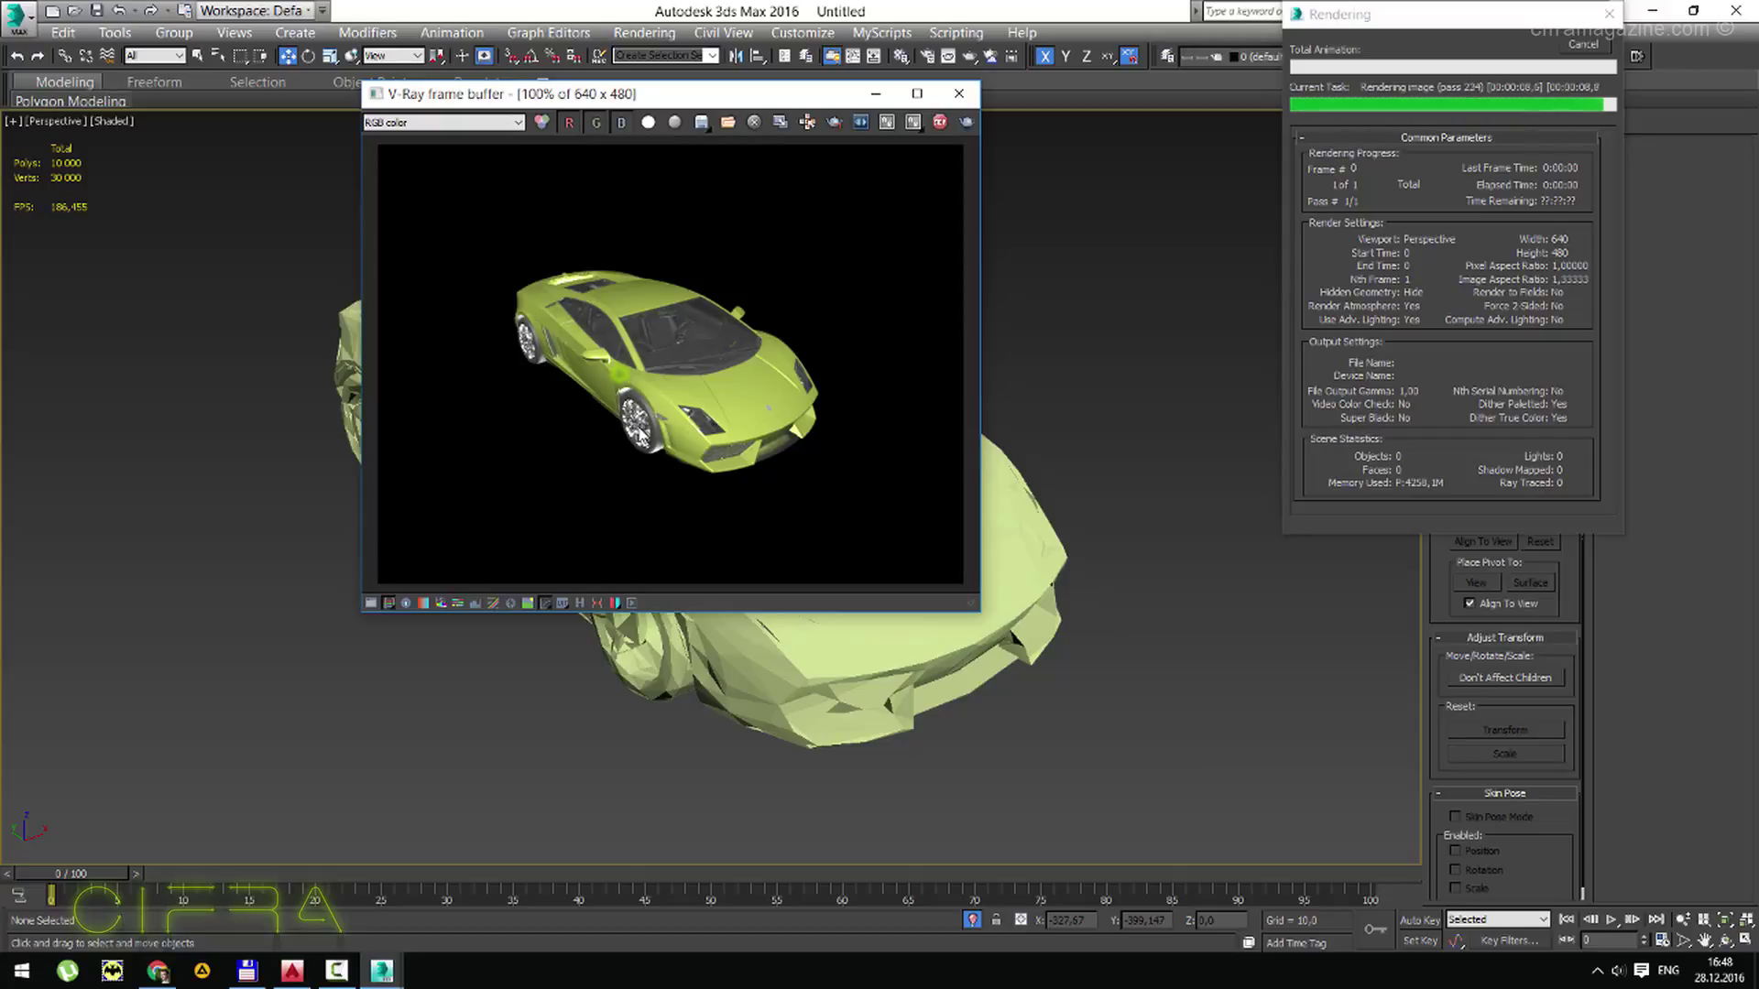
Zoom into the finished green Lamborghini render, then close the render windows.
scroll(659, 424, "up", 1)
scroll(733, 398, "up", 1)
scroll(606, 415, "up", 1)
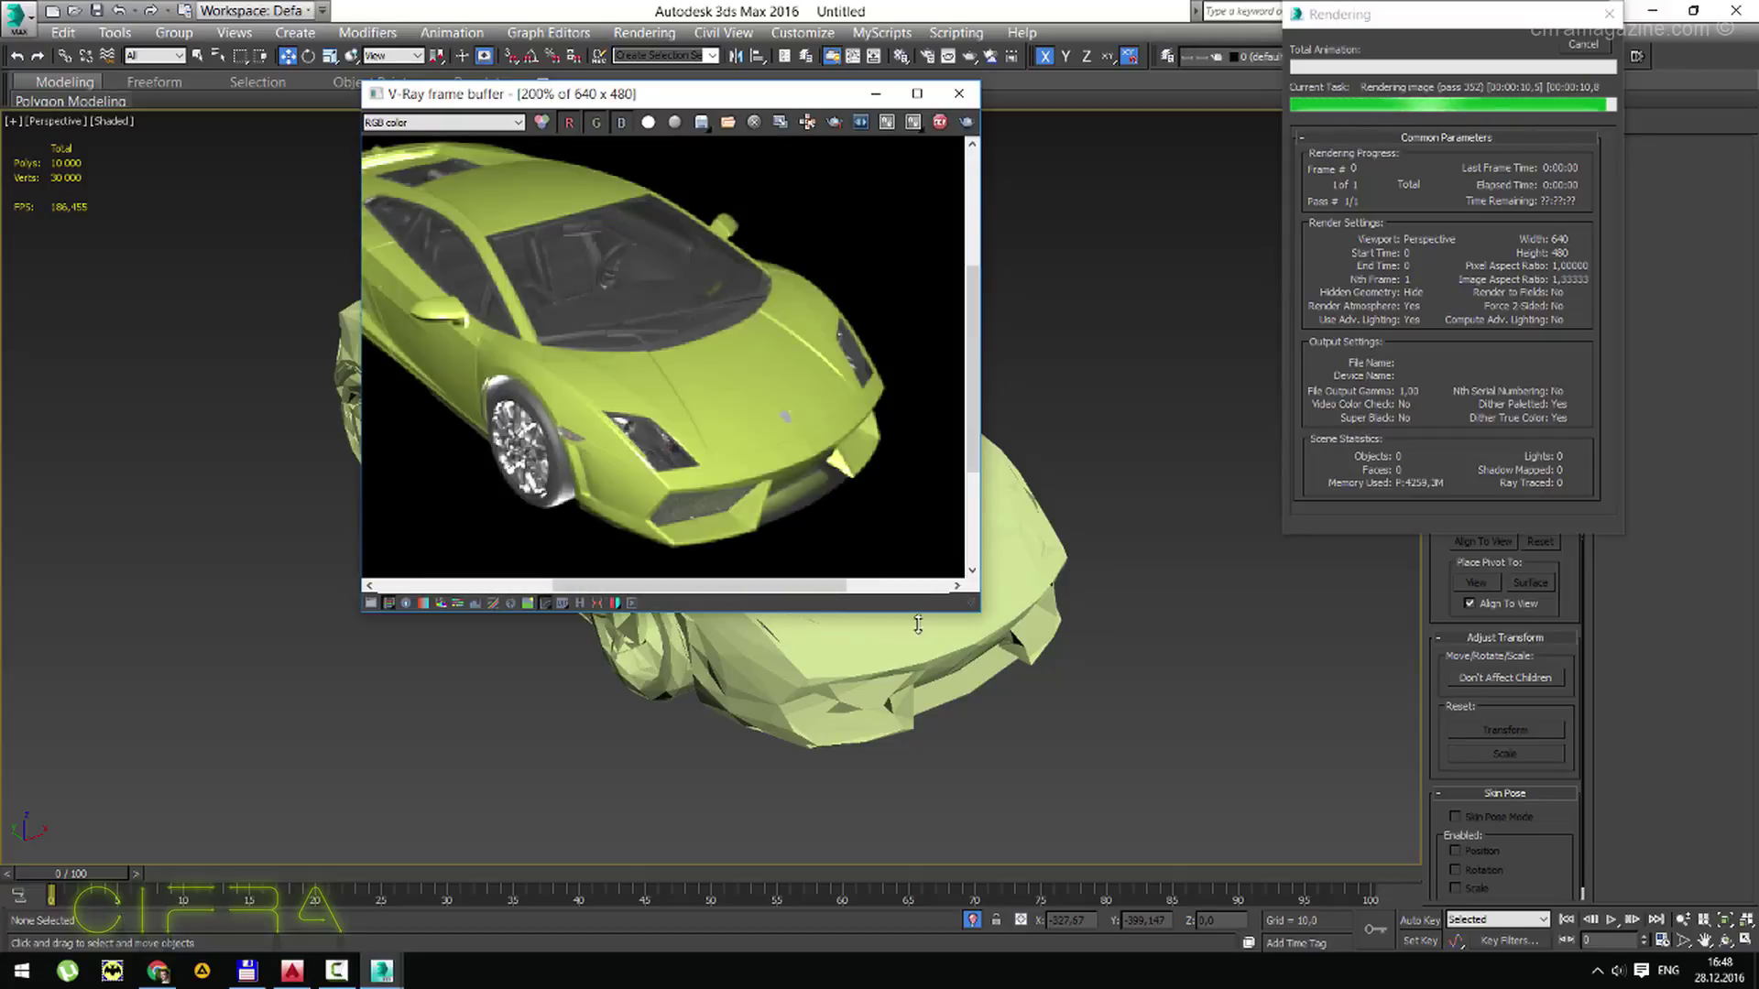
left_click(1594, 45)
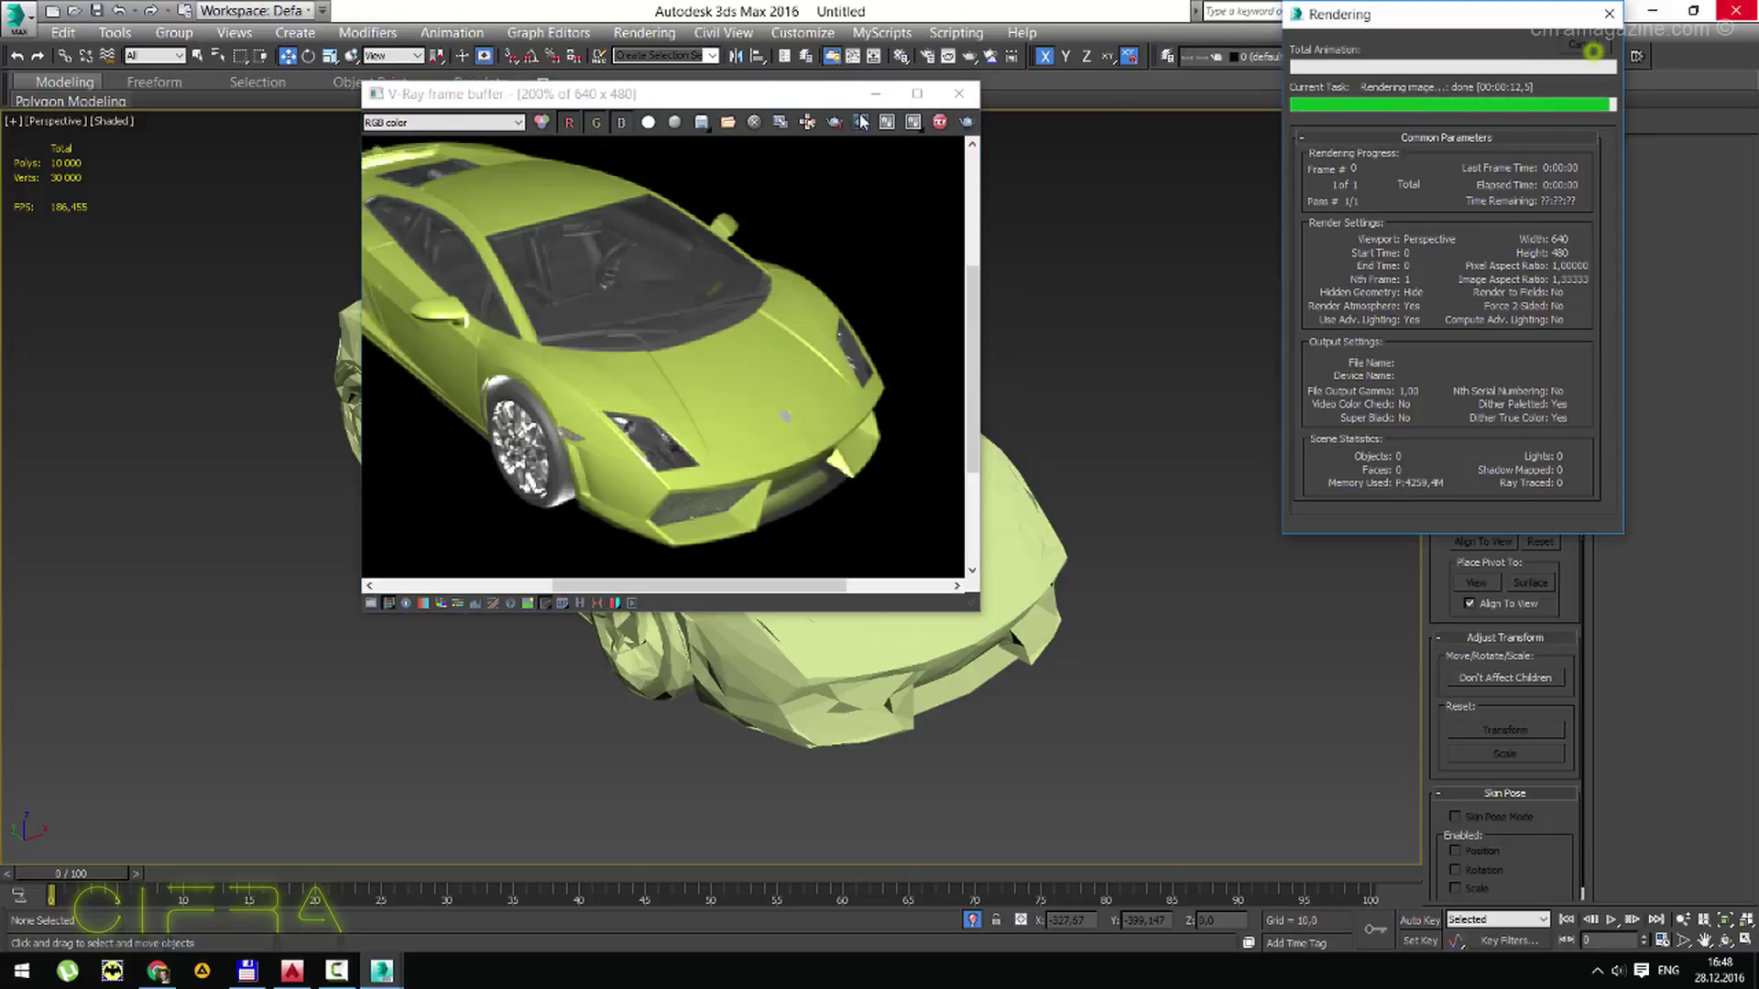
left_click(959, 94)
Orbit around the proxy car and reselect the full-detail car.
left_click(697, 459)
mouse_move(697, 459)
middle_mouse_down("alt")
mouse_move(593, 495)
mouse_move(859, 534)
middle_mouse_up("alt")
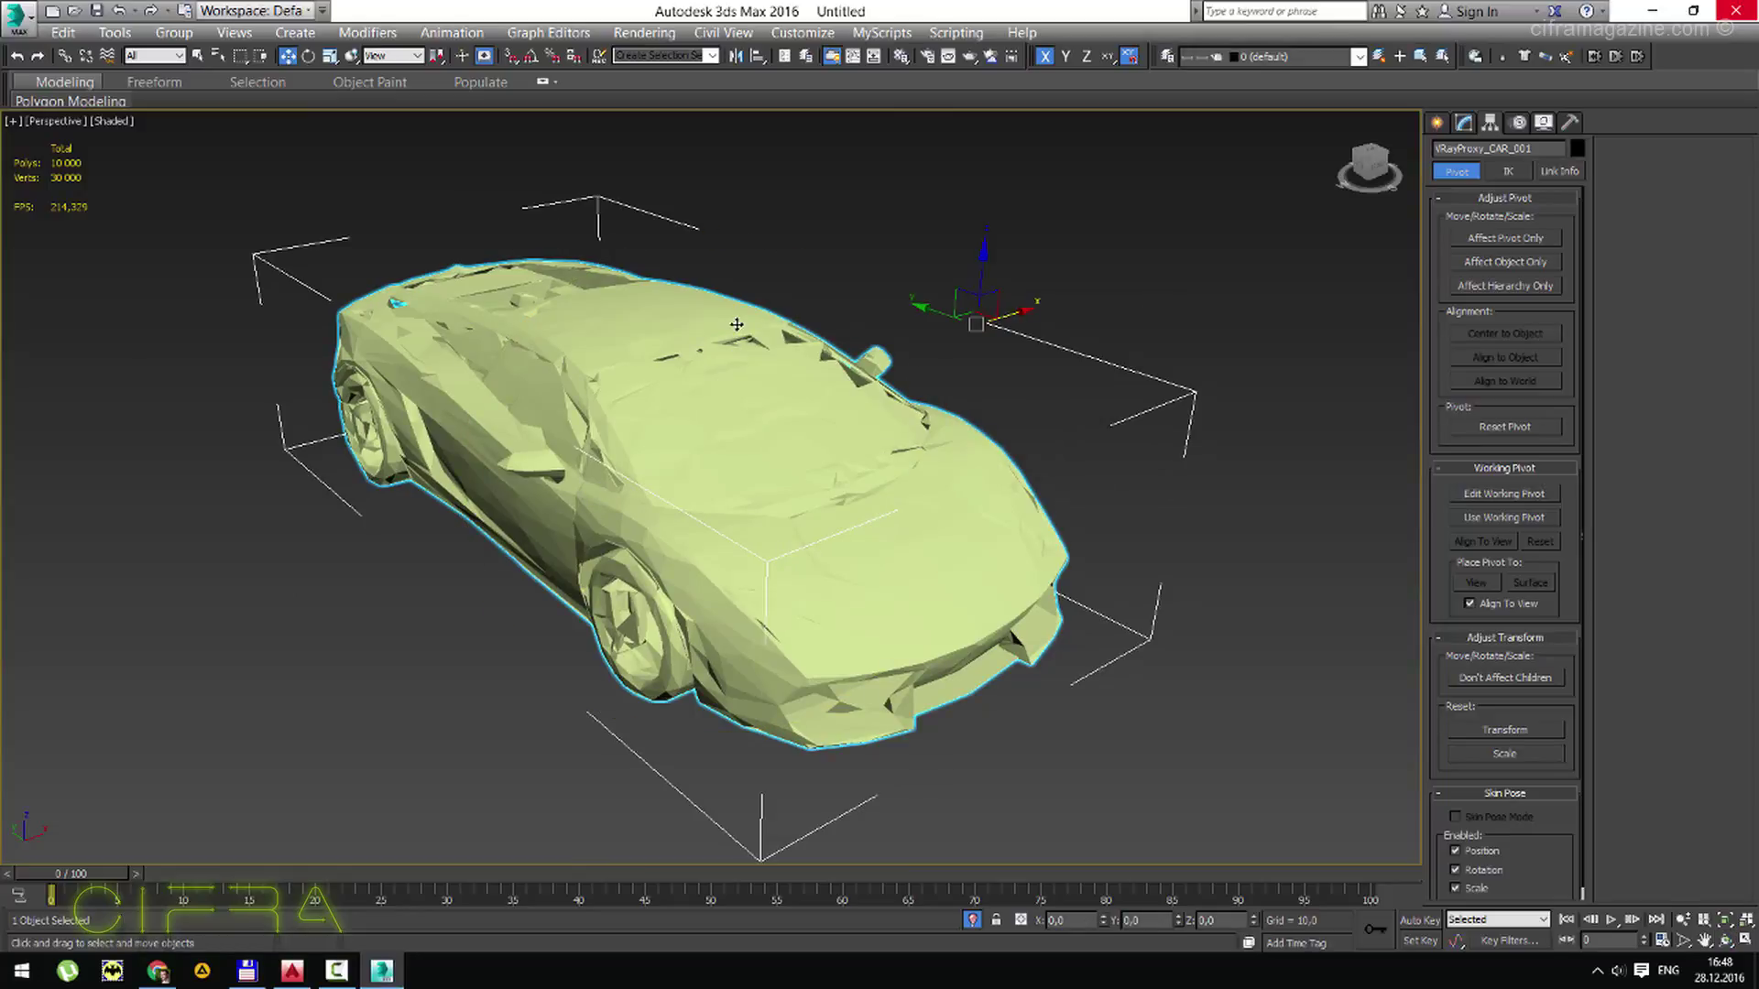
scroll(736, 324, "down", 5)
scroll(737, 324, "up", 4)
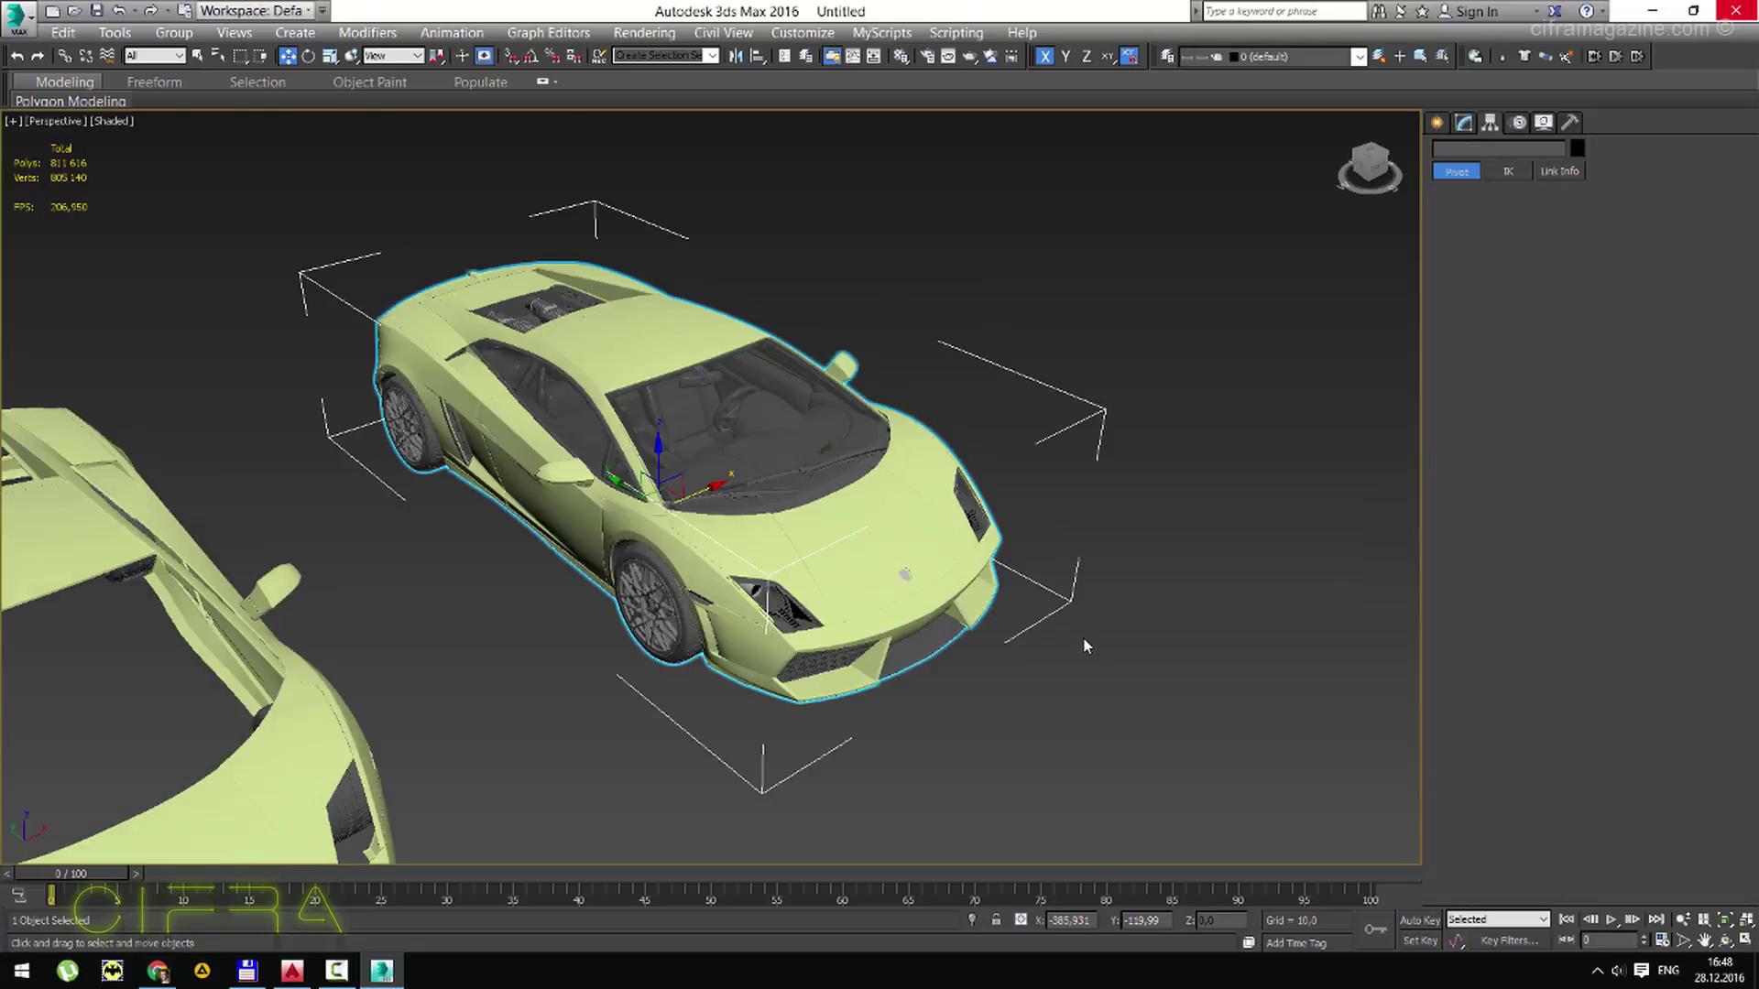
left_click(1140, 641)
left_click(699, 393)
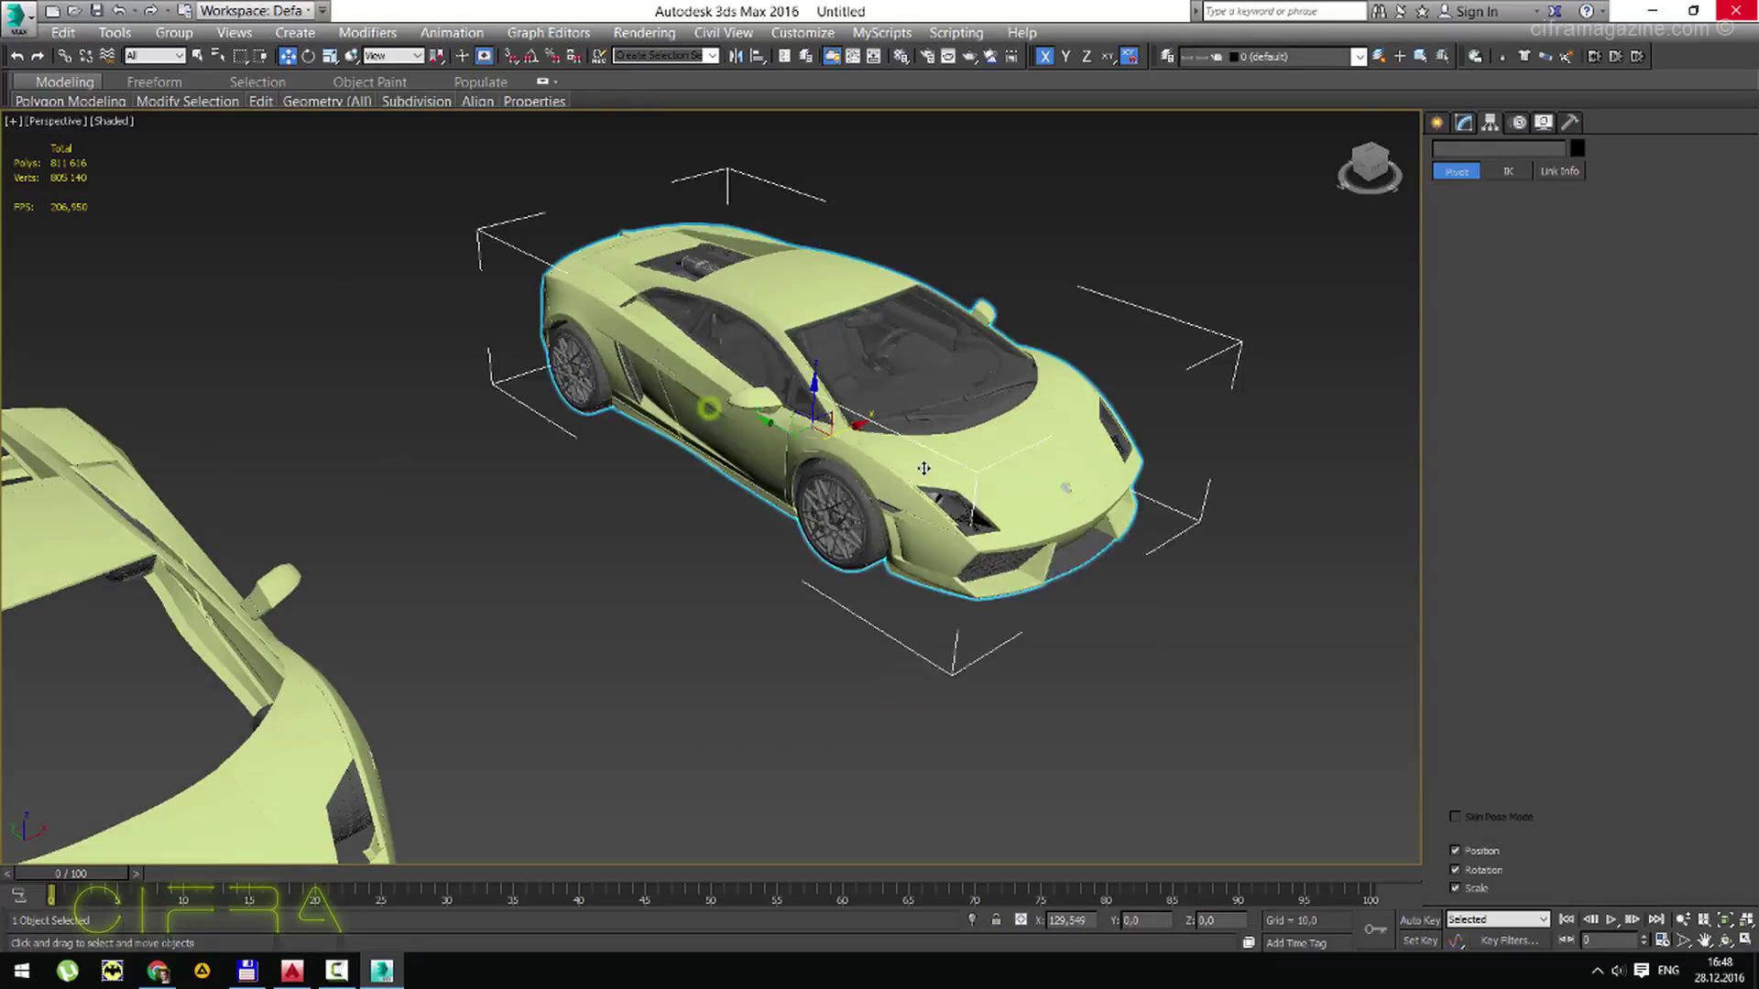
Show the car's modifier settings and zoom in on both cars, selecting the detailed one.
left_click(1464, 122)
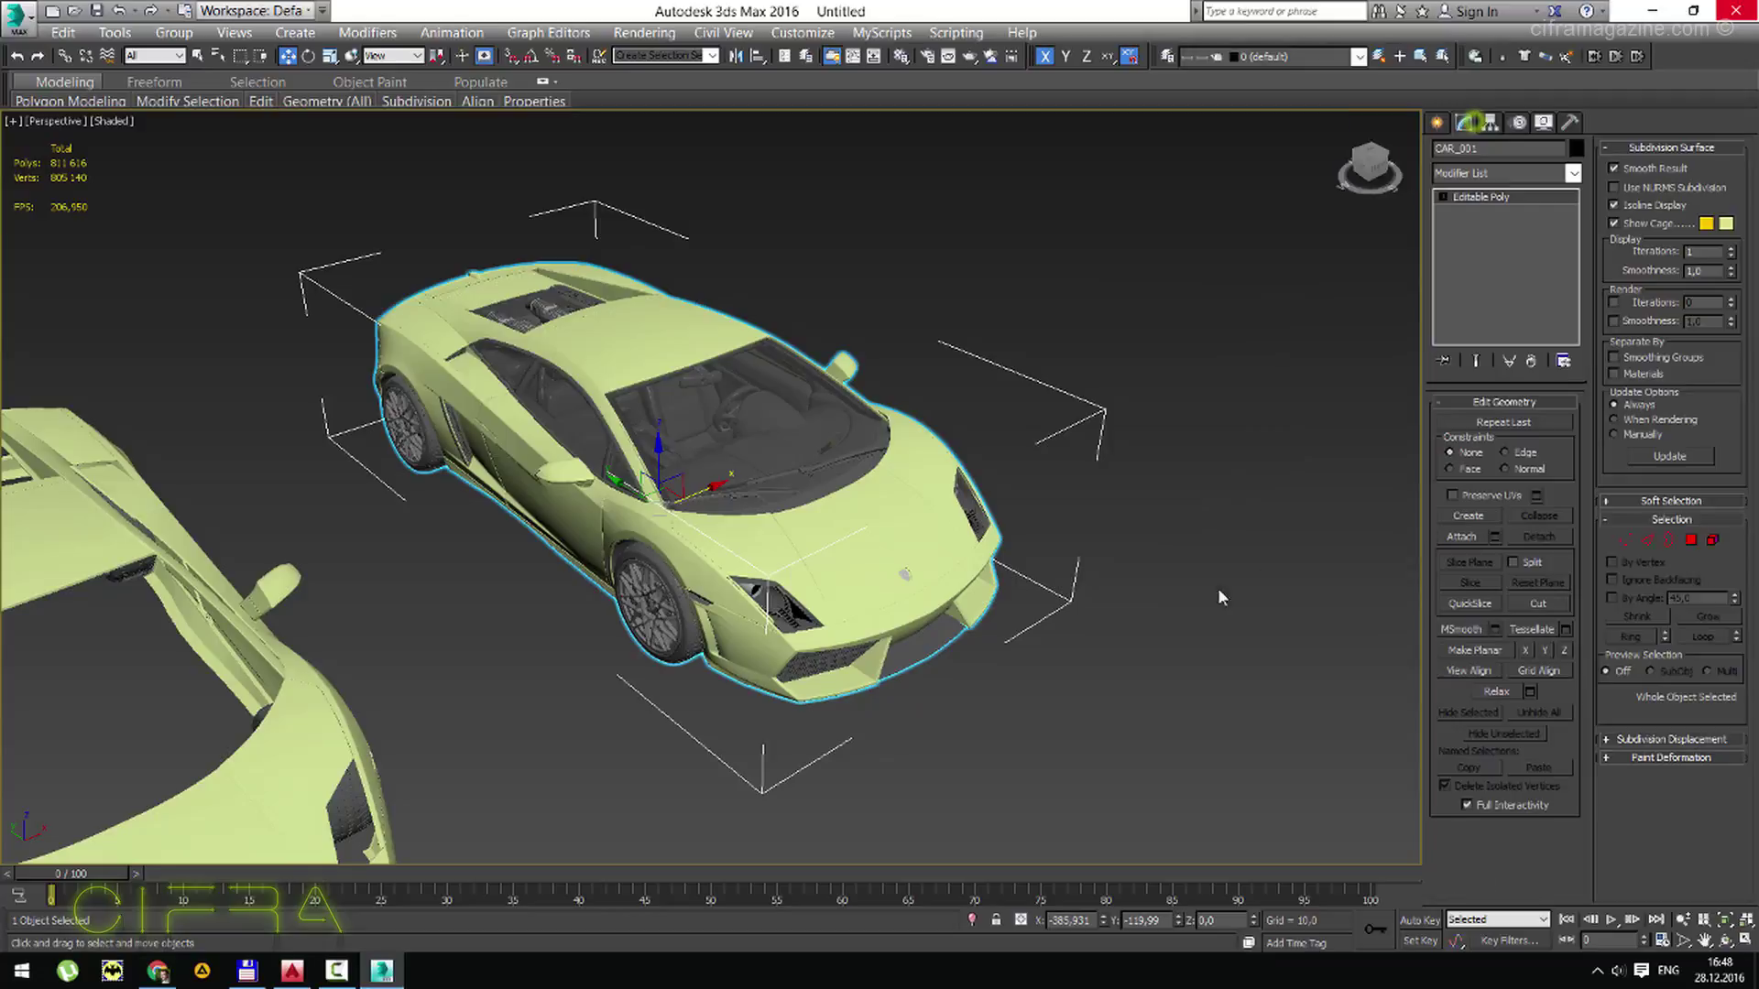
left_click(1112, 678)
key("alt+z")
middle_click_drag(664, 453, 742, 522, "alt")
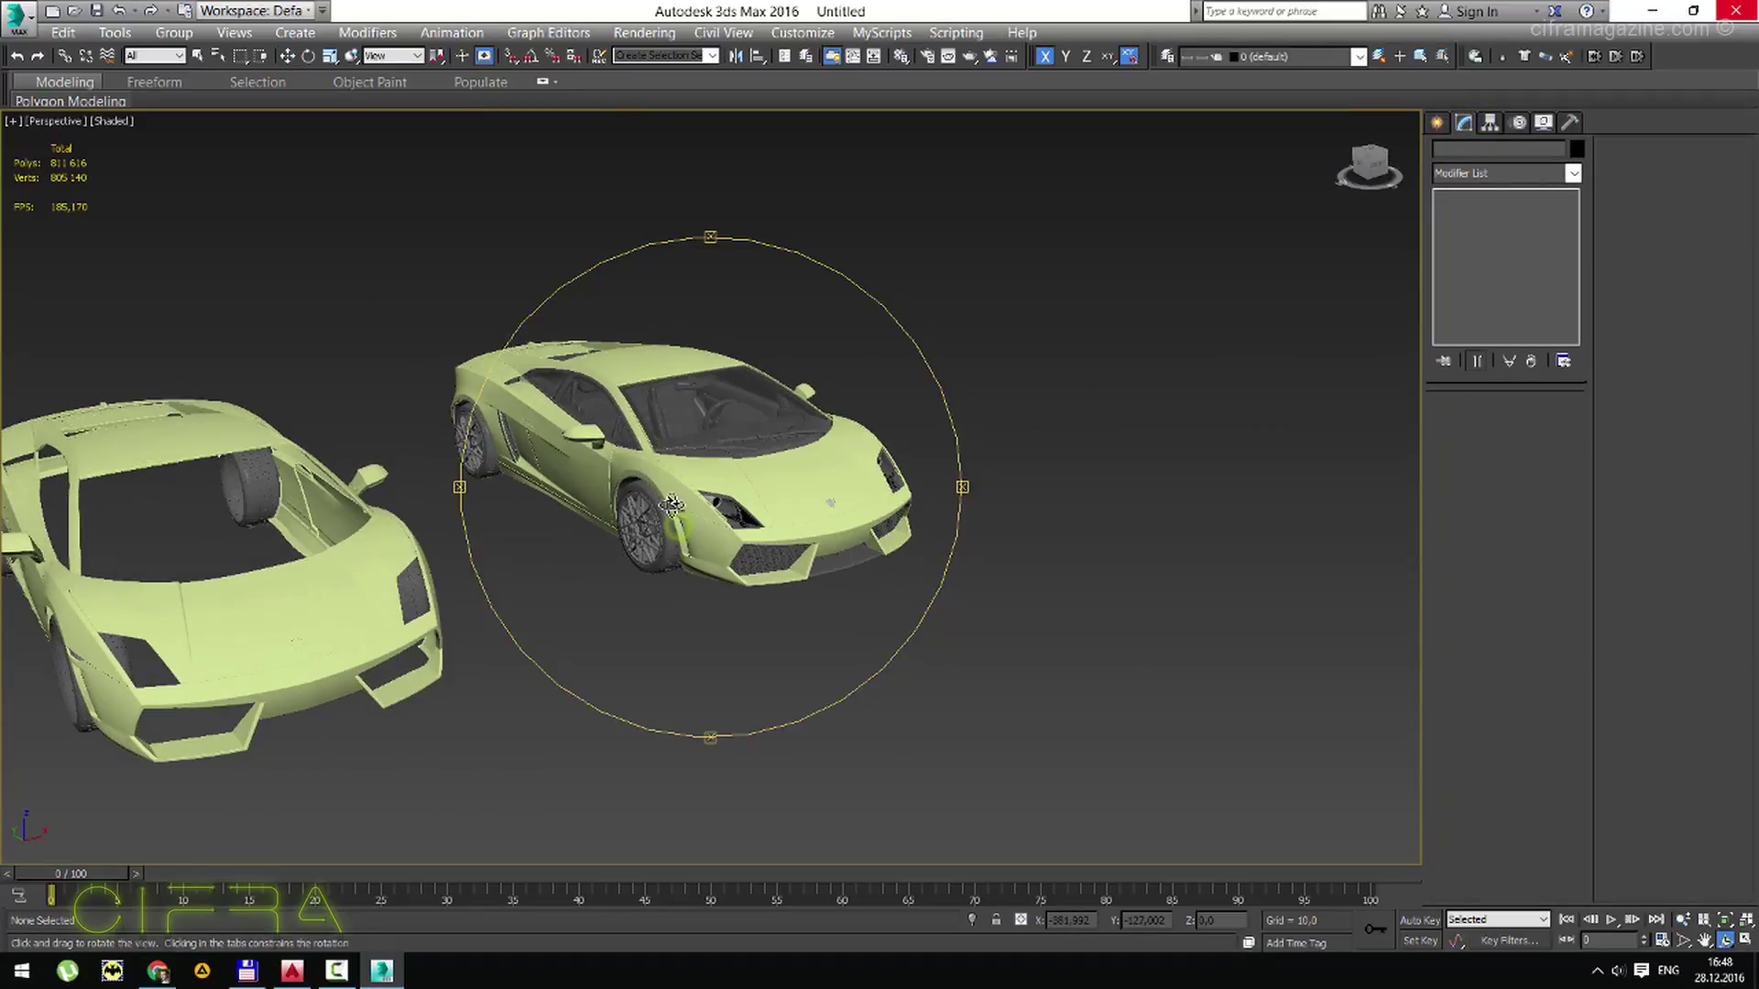
key("w")
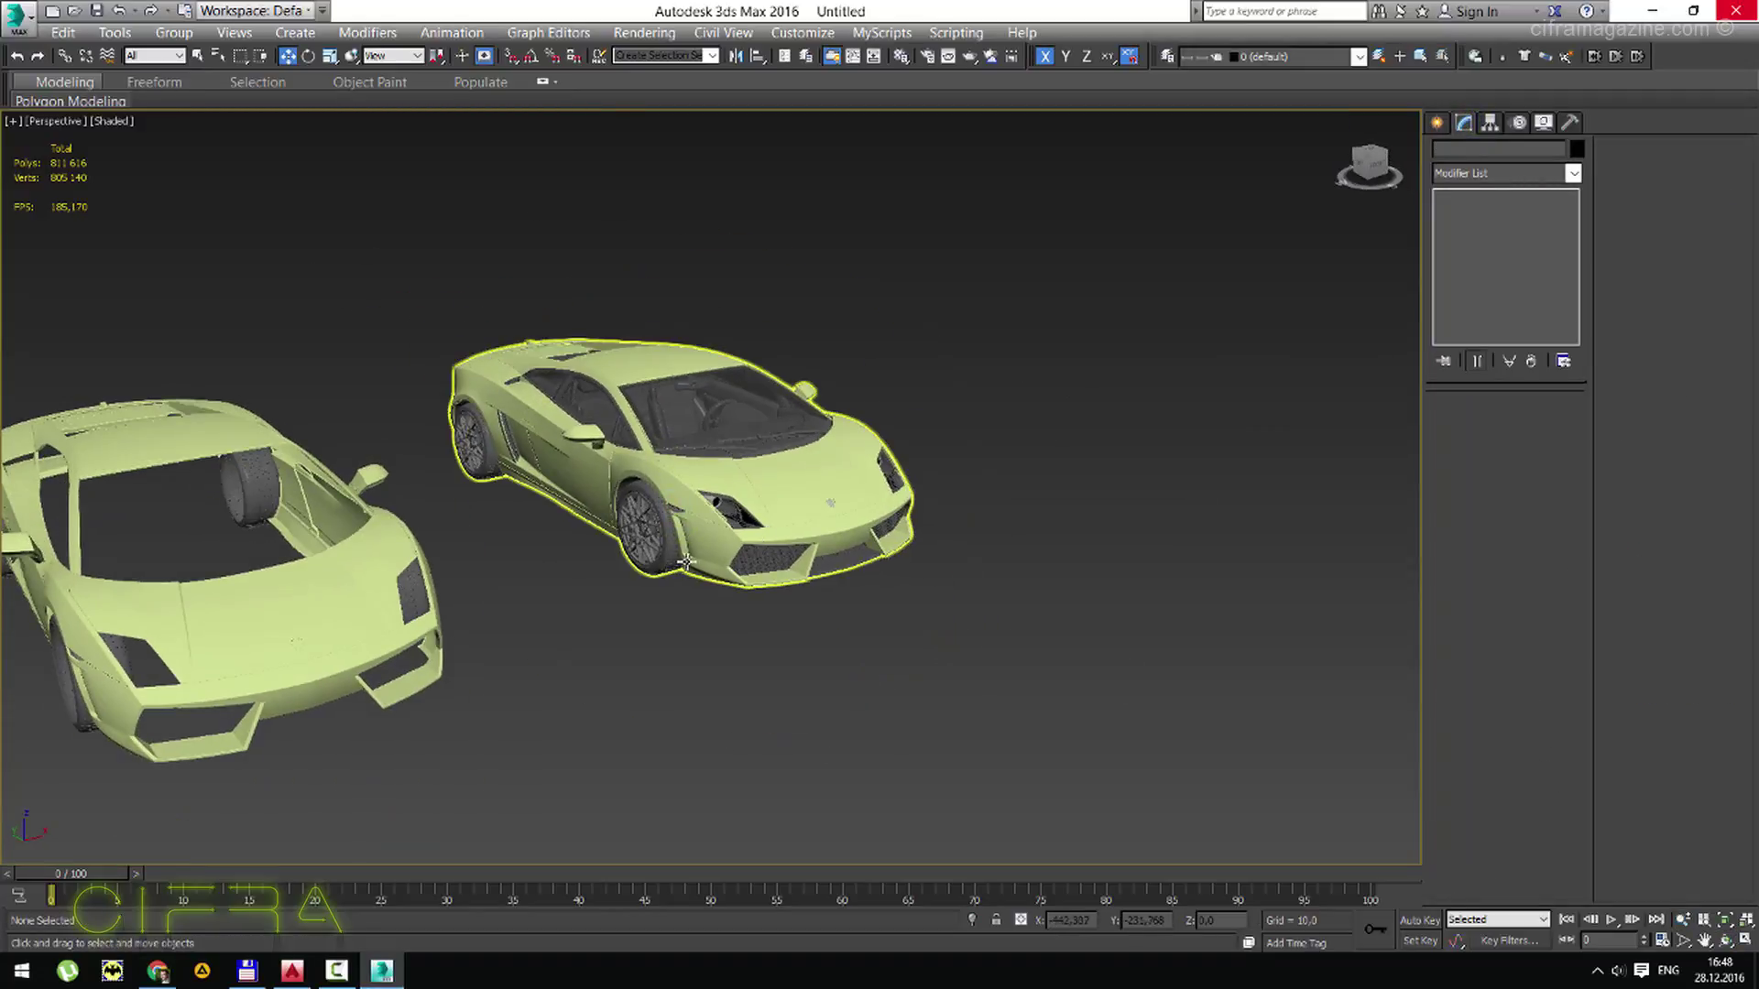
key("alt+z")
left_click_drag(679, 514, 677, 484)
scroll(678, 483, "up", 3)
left_click(744, 490)
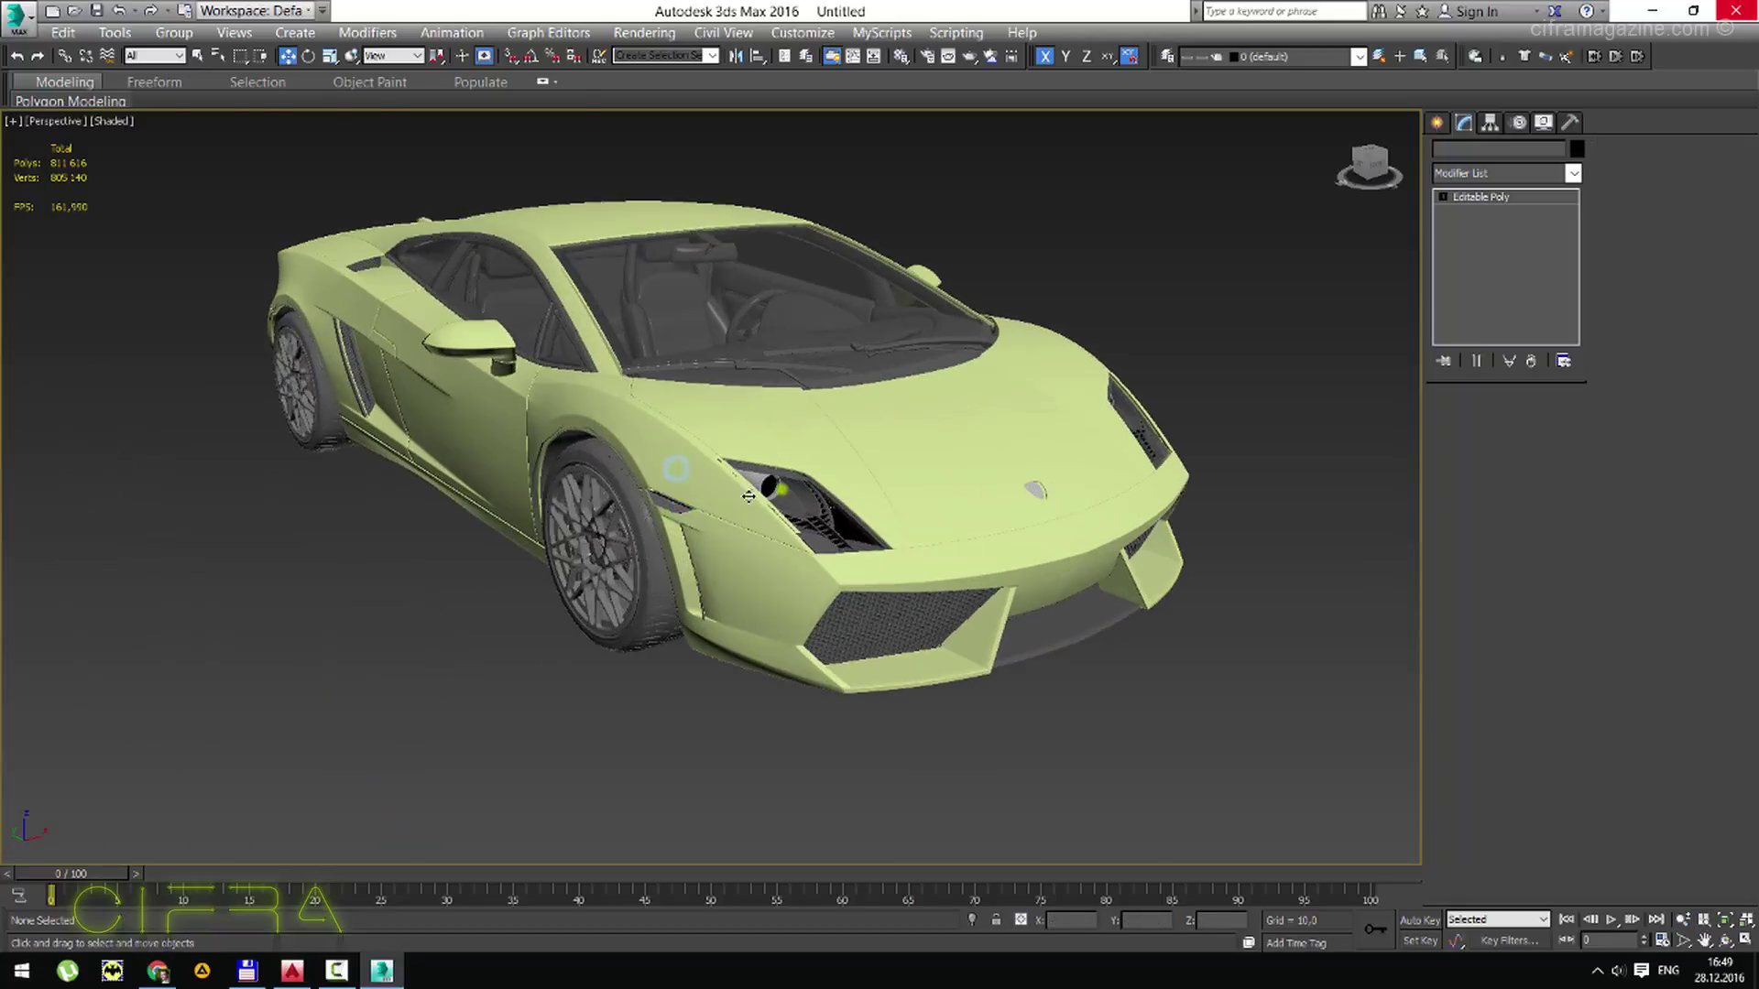
scroll(744, 490, "up", 2)
key("w")
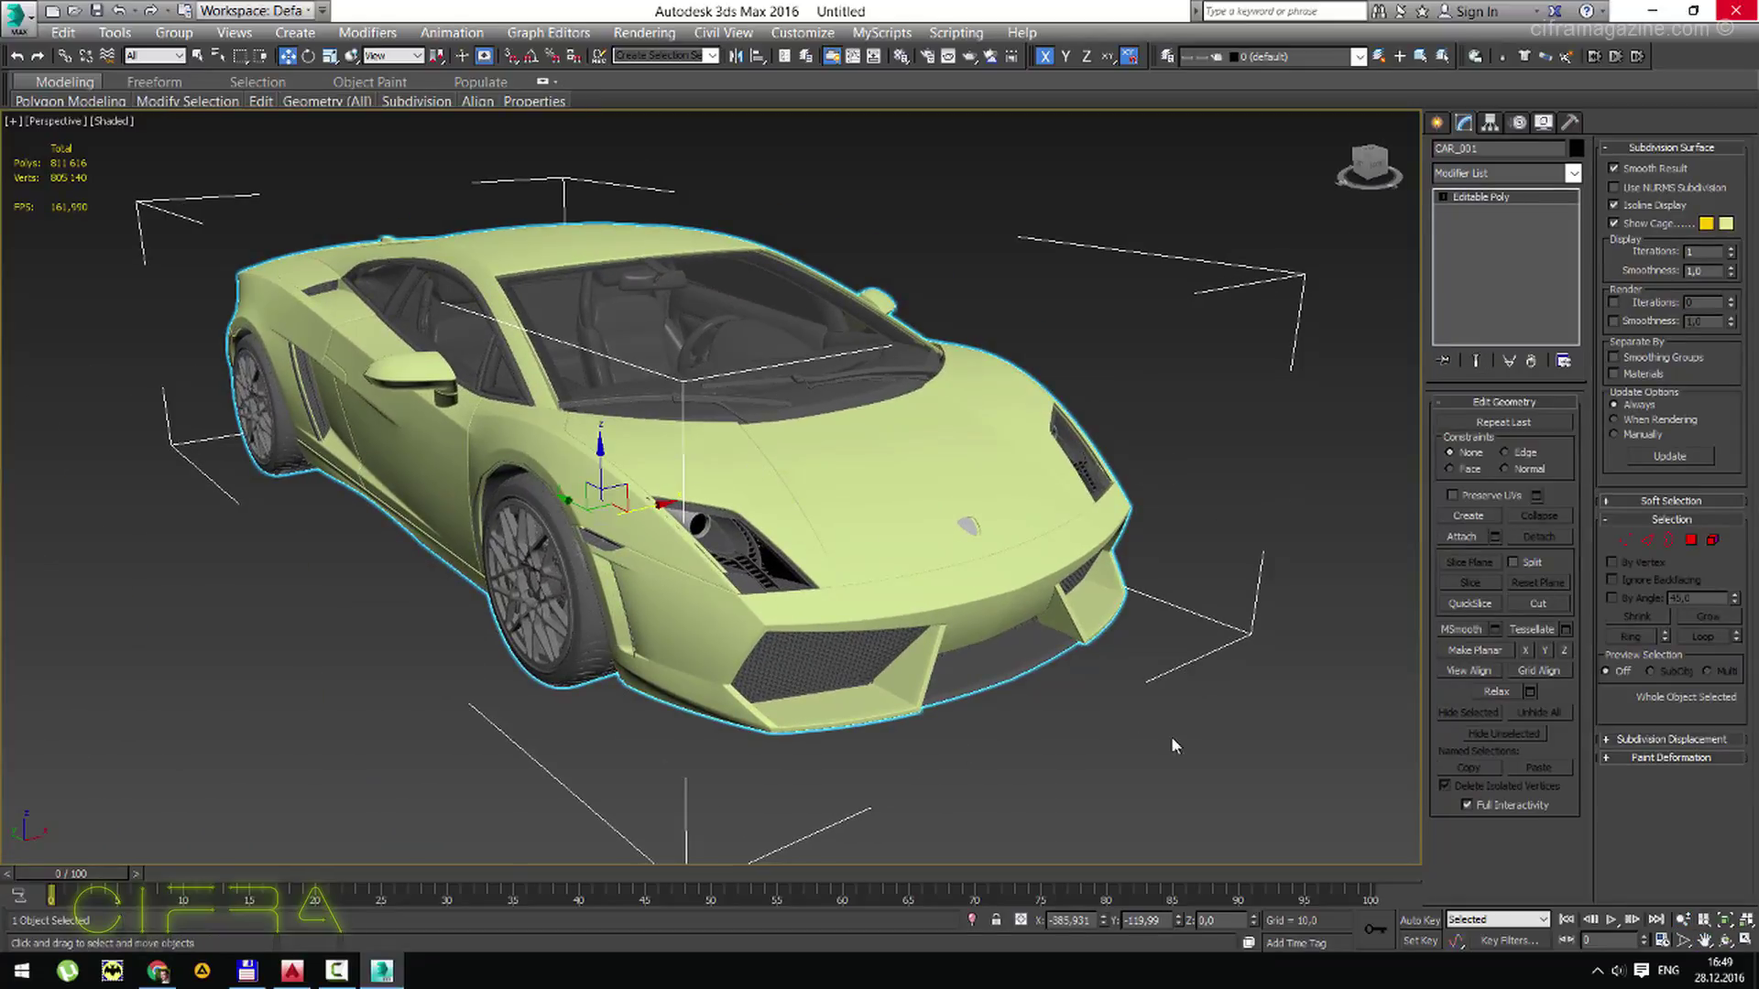
Toggle Edged Faces on and off on the detailed car, then deselect it.
left_click(1197, 738)
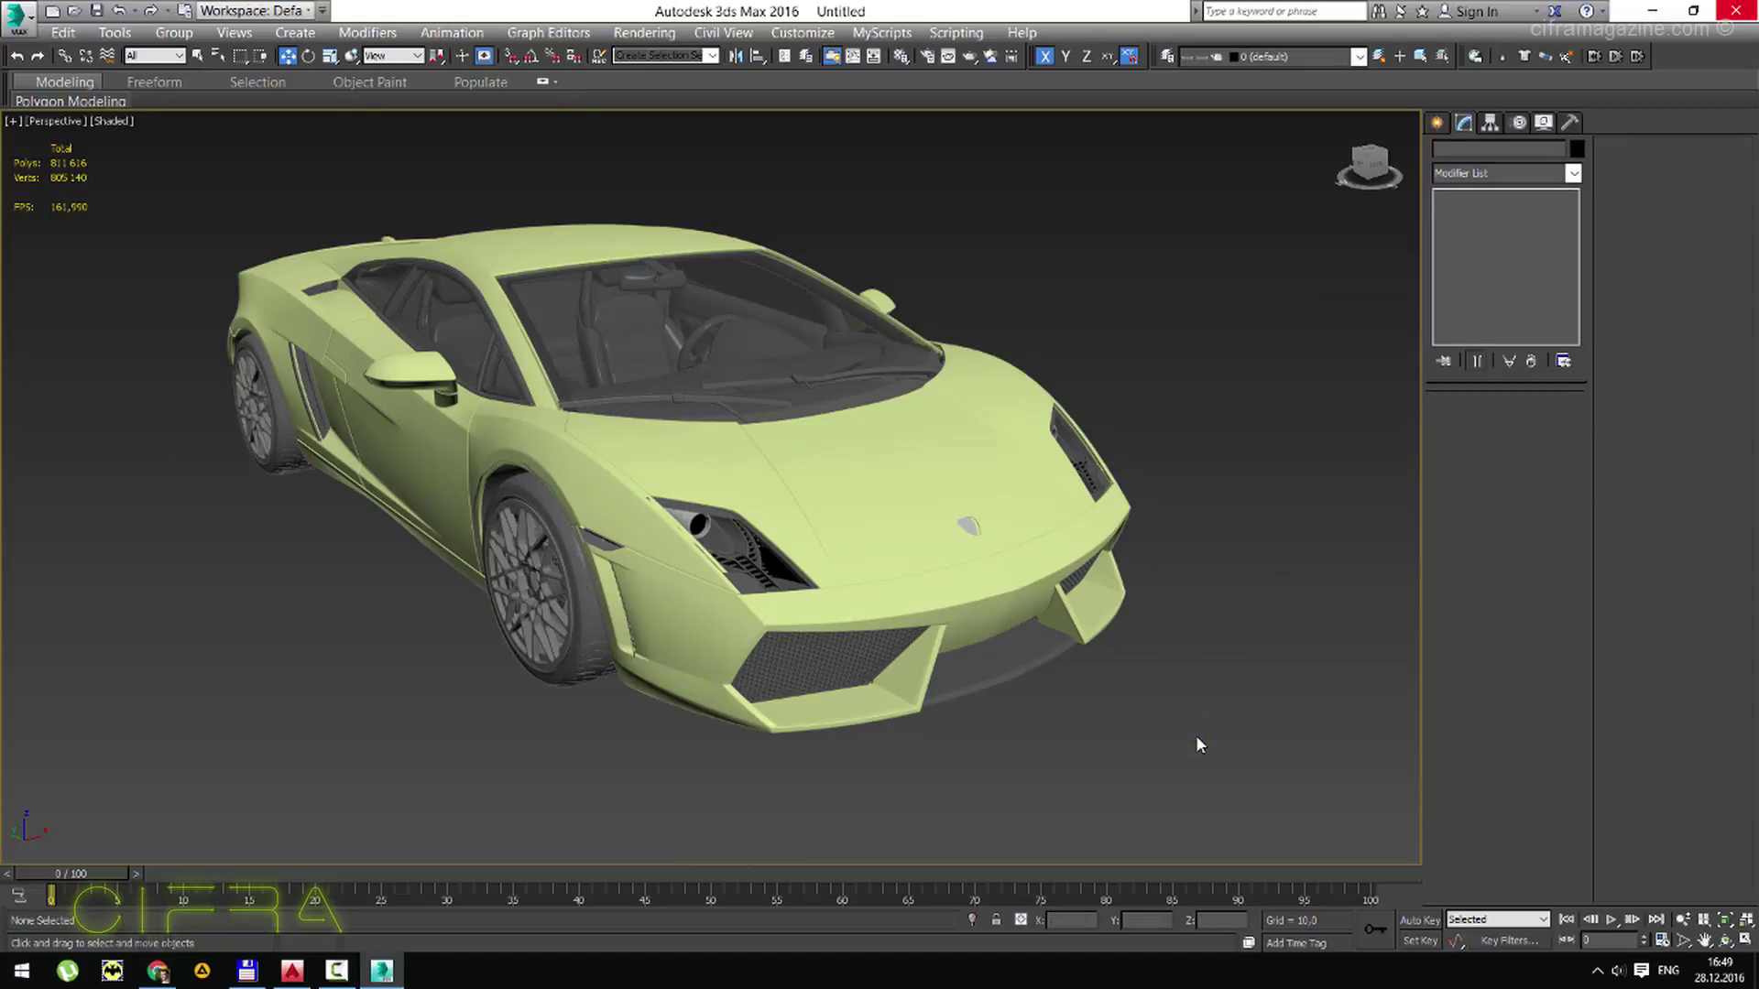
left_click(734, 423)
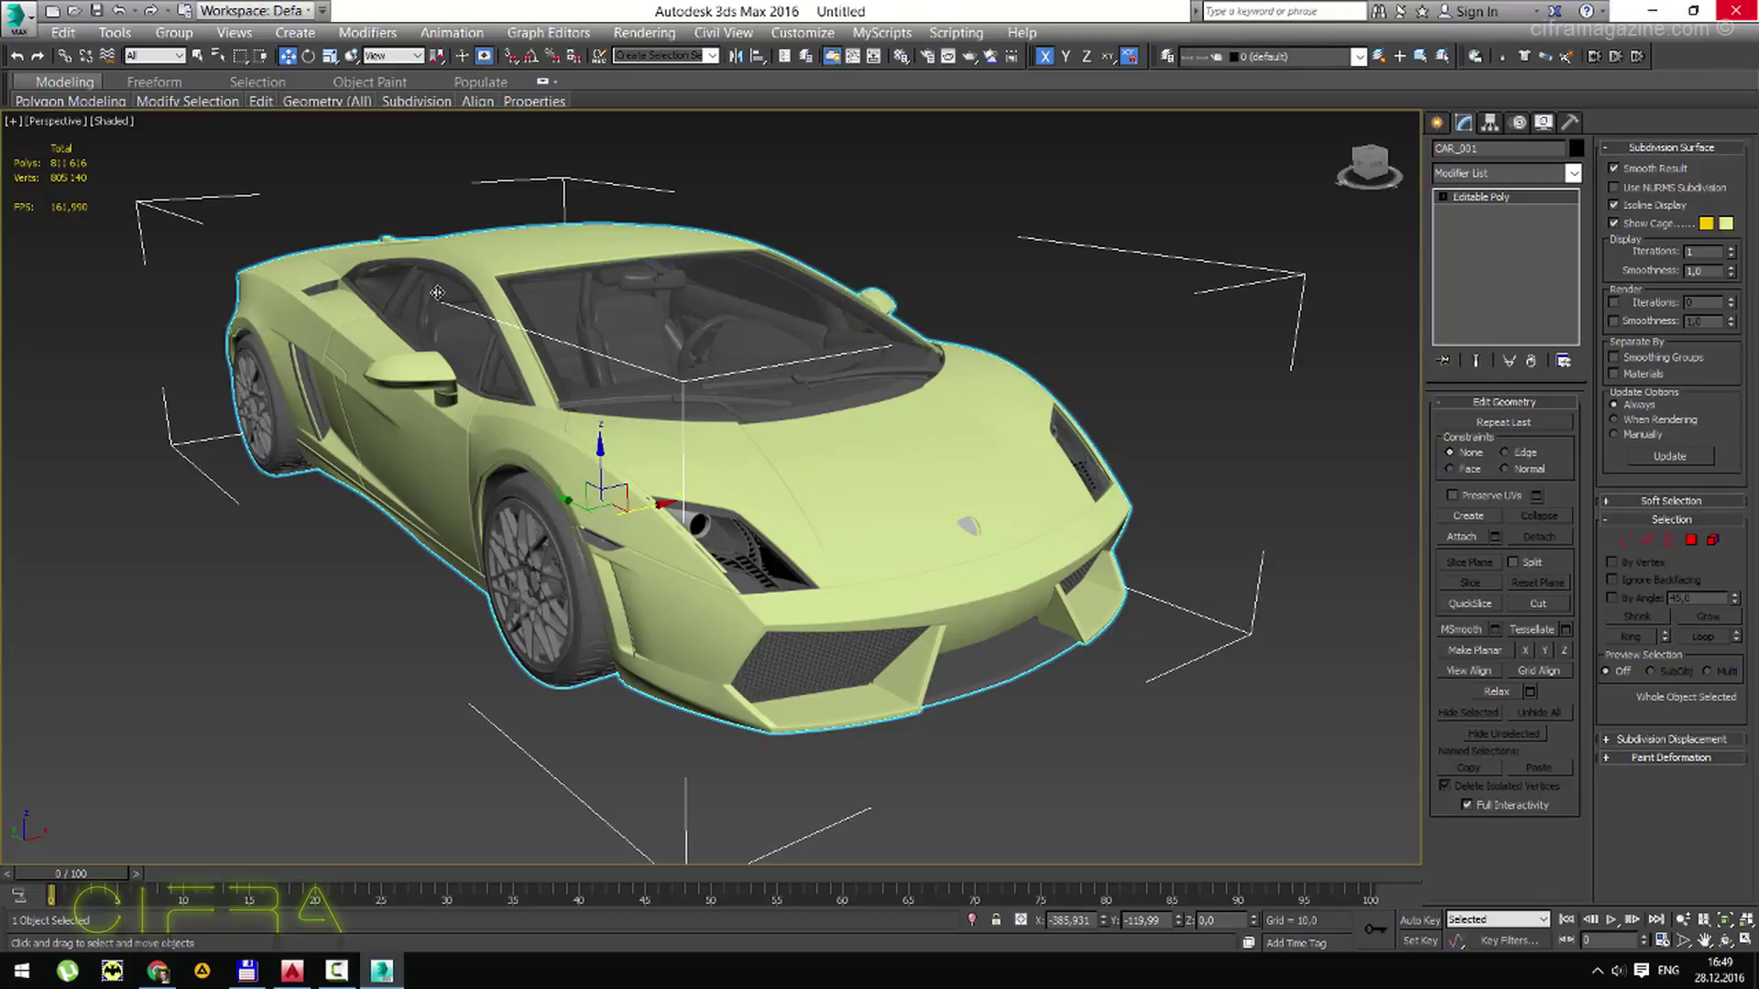
key("F4")
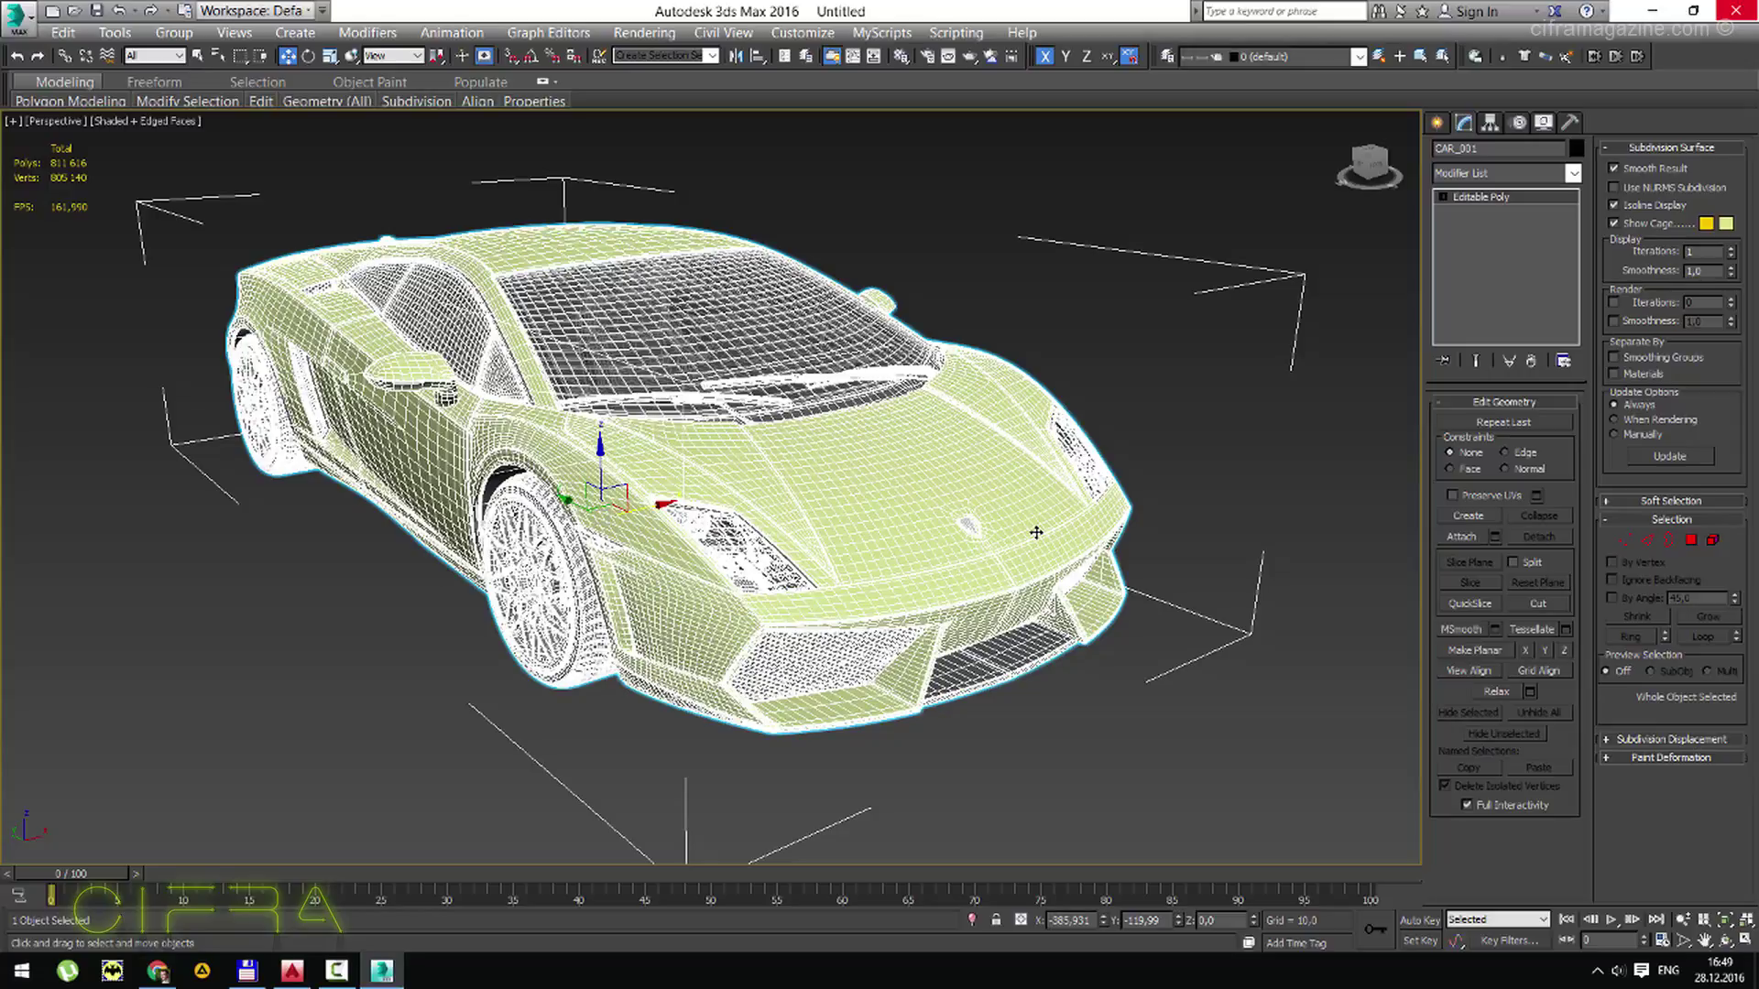
key("F4")
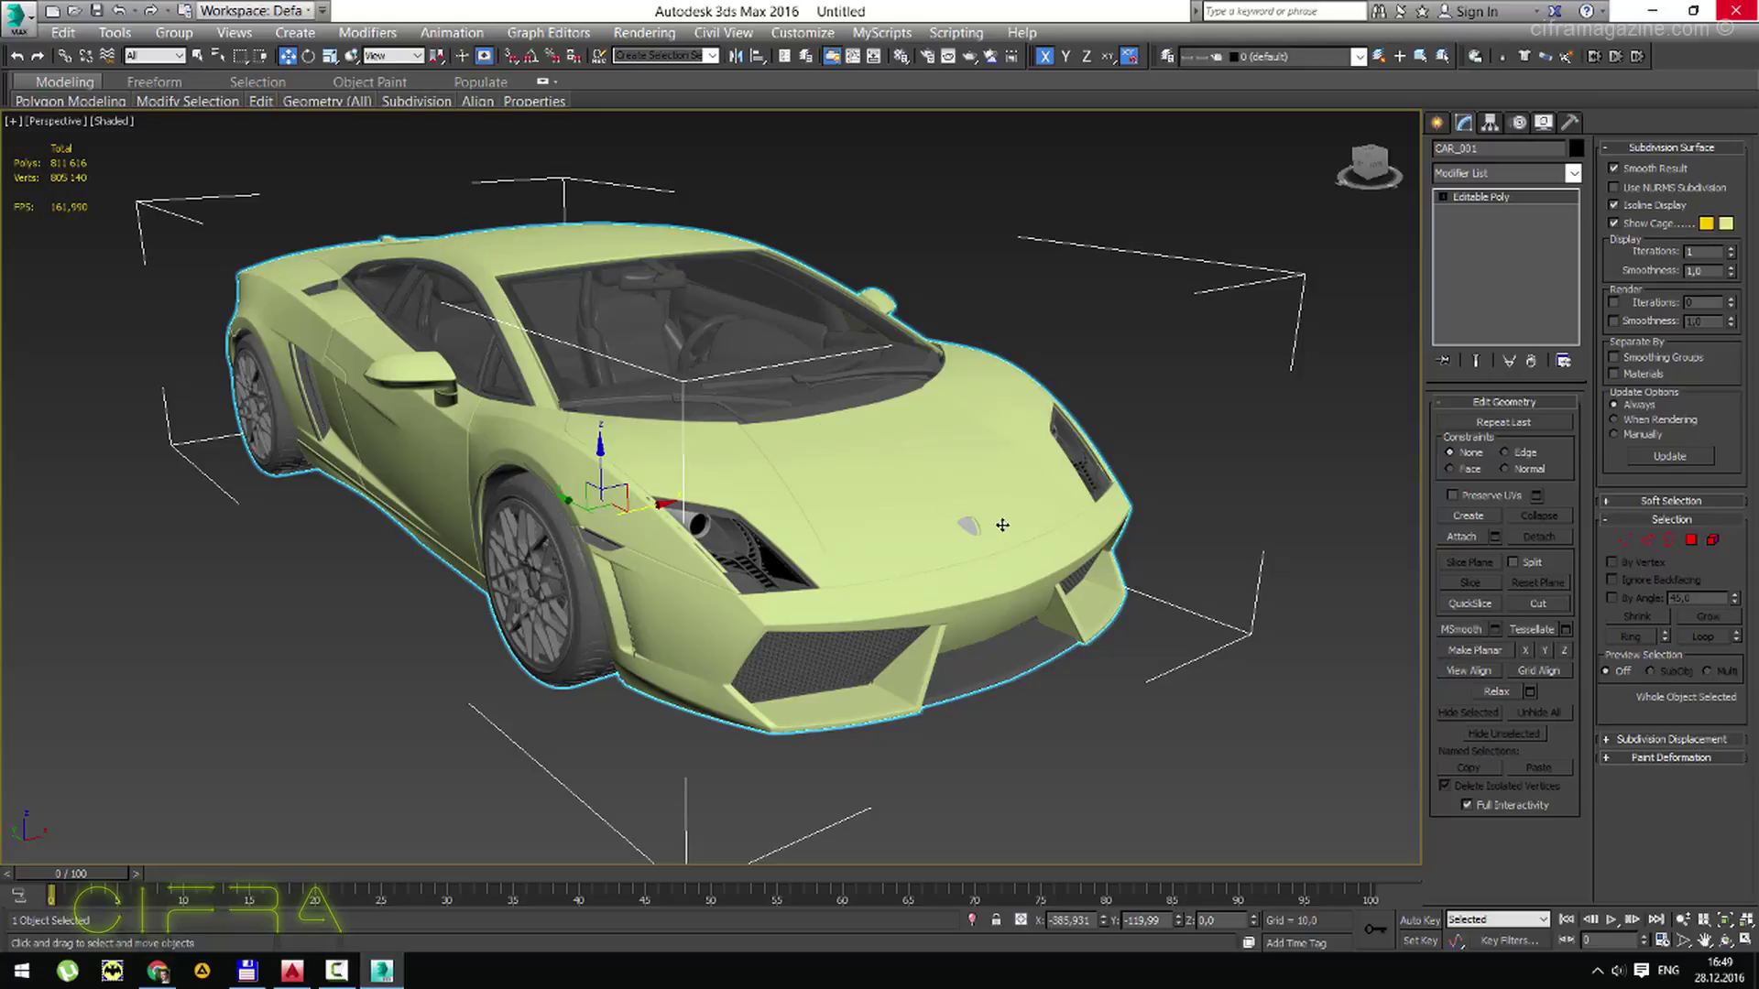
left_click(1325, 460)
Select the left low-poly car, frame it, and turn Edged Faces on.
scroll(817, 530, "up", 3)
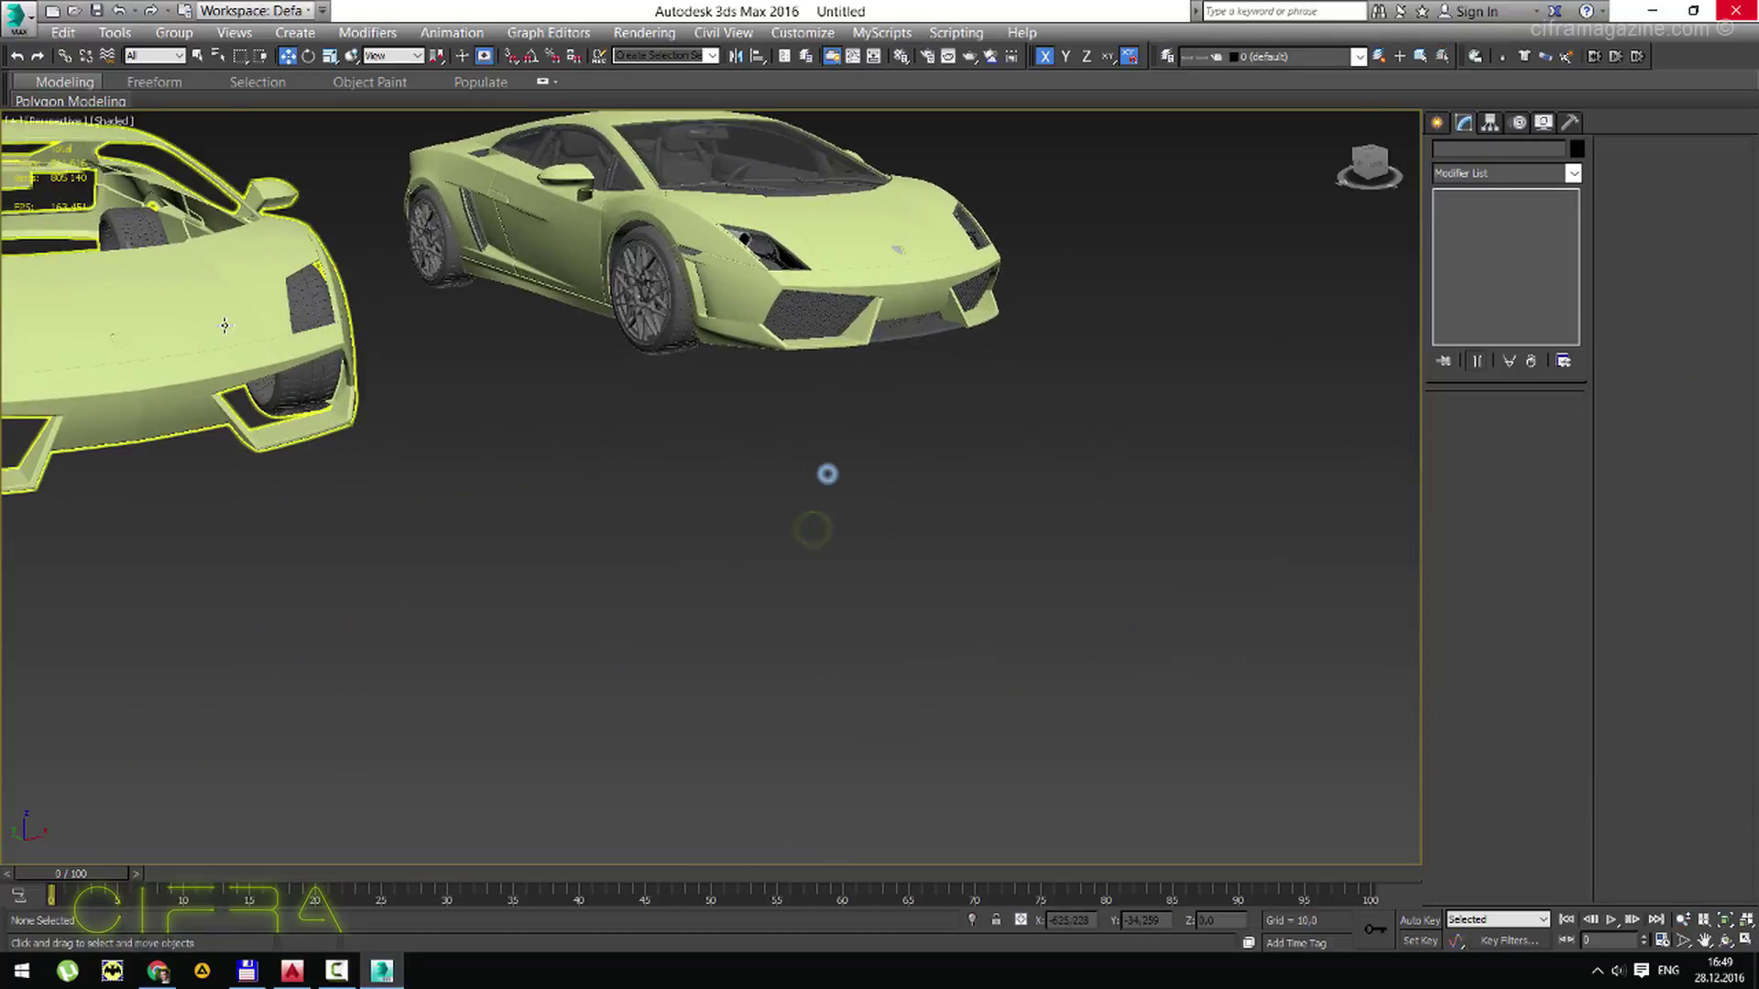
left_click(225, 325)
key("z")
middle_click_drag(827, 528, 890, 528)
key("w")
key("F4")
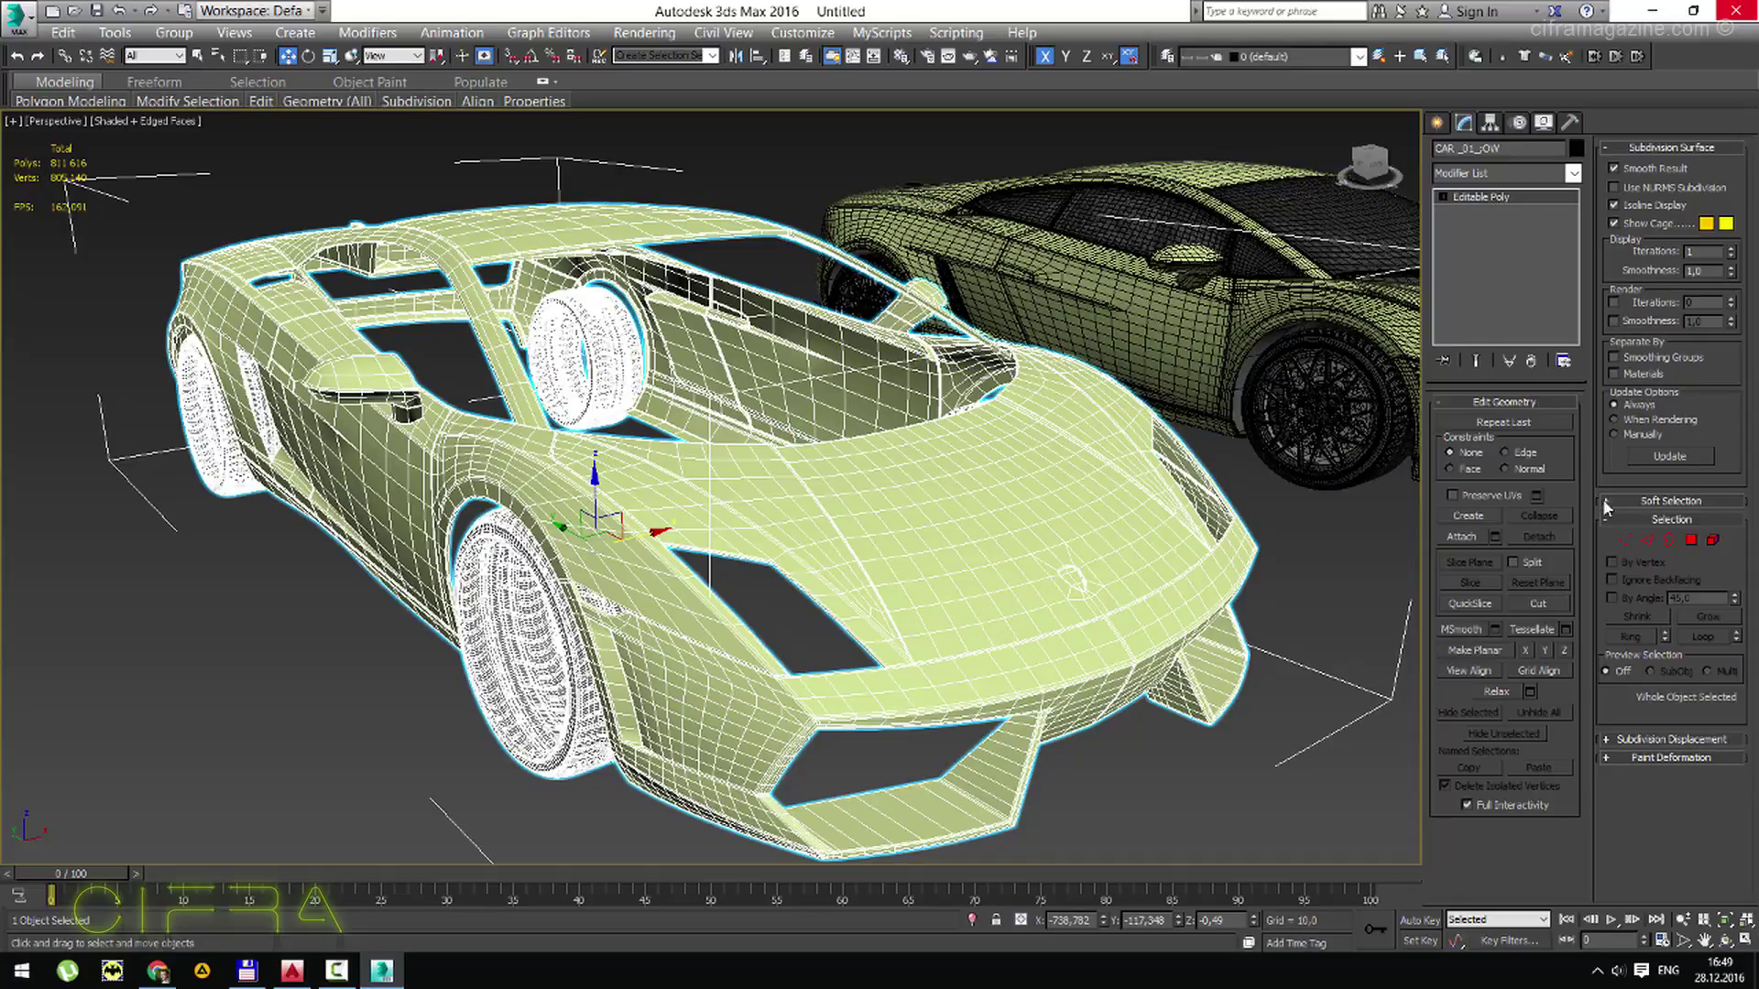
left_click(1646, 540)
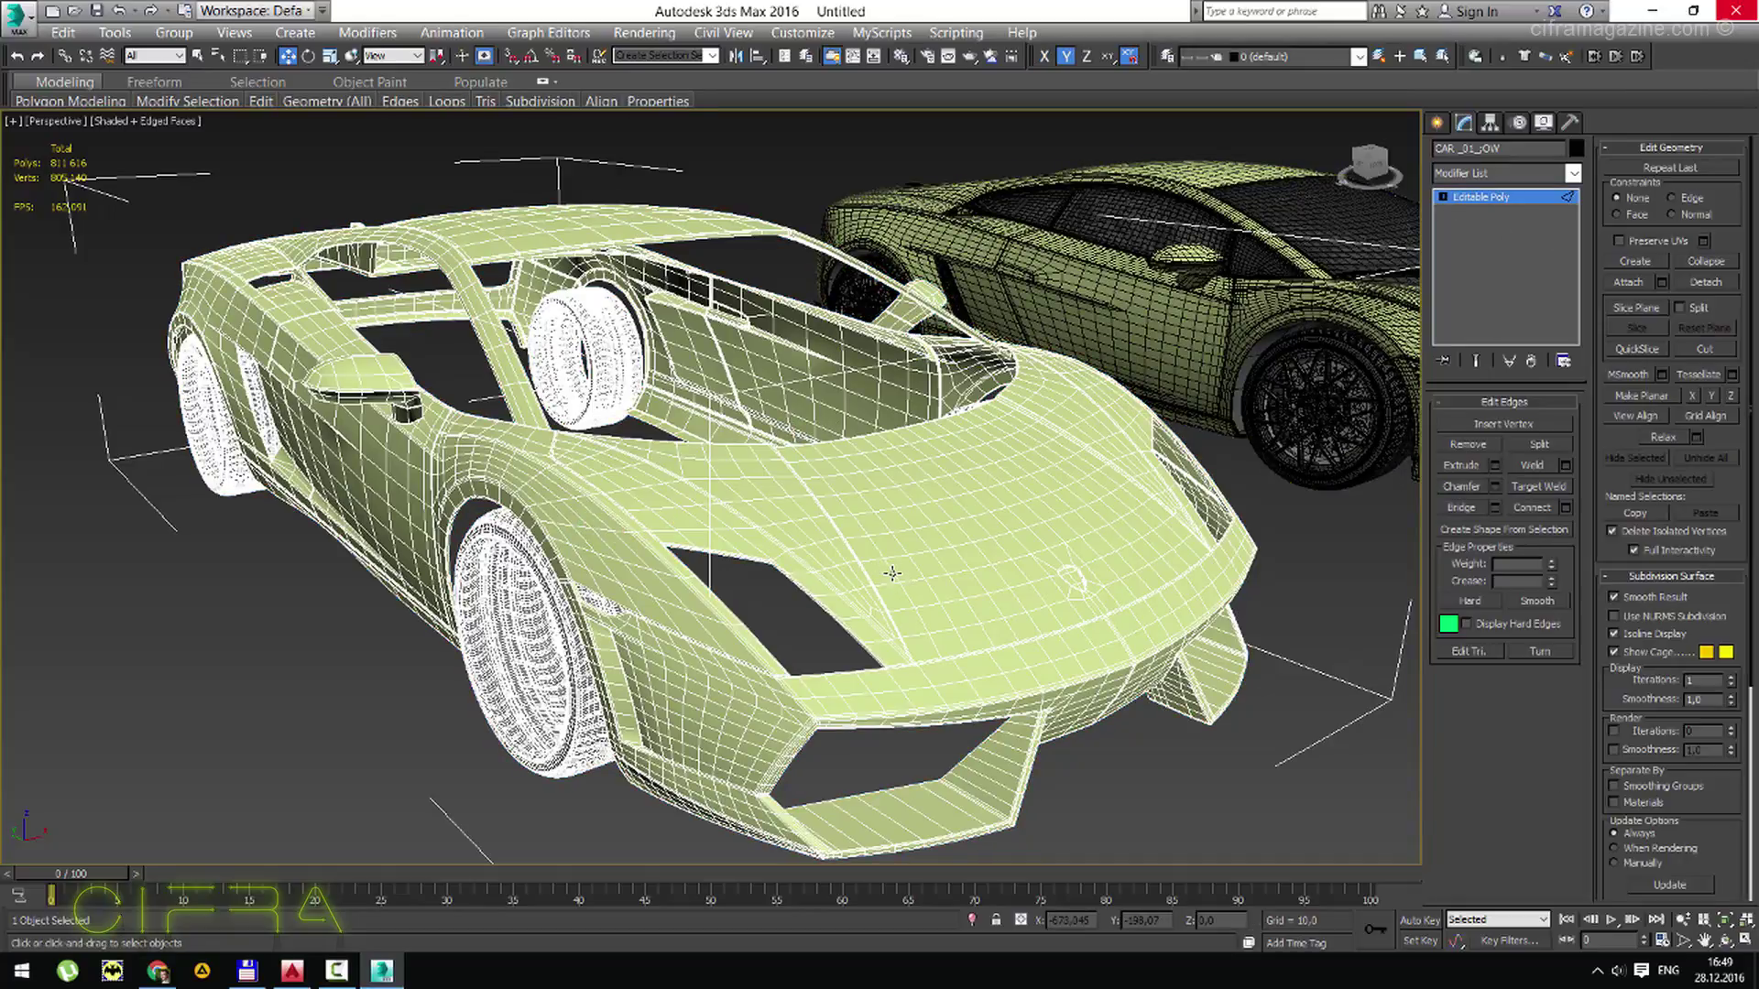
left_click(892, 574)
double_click(892, 574)
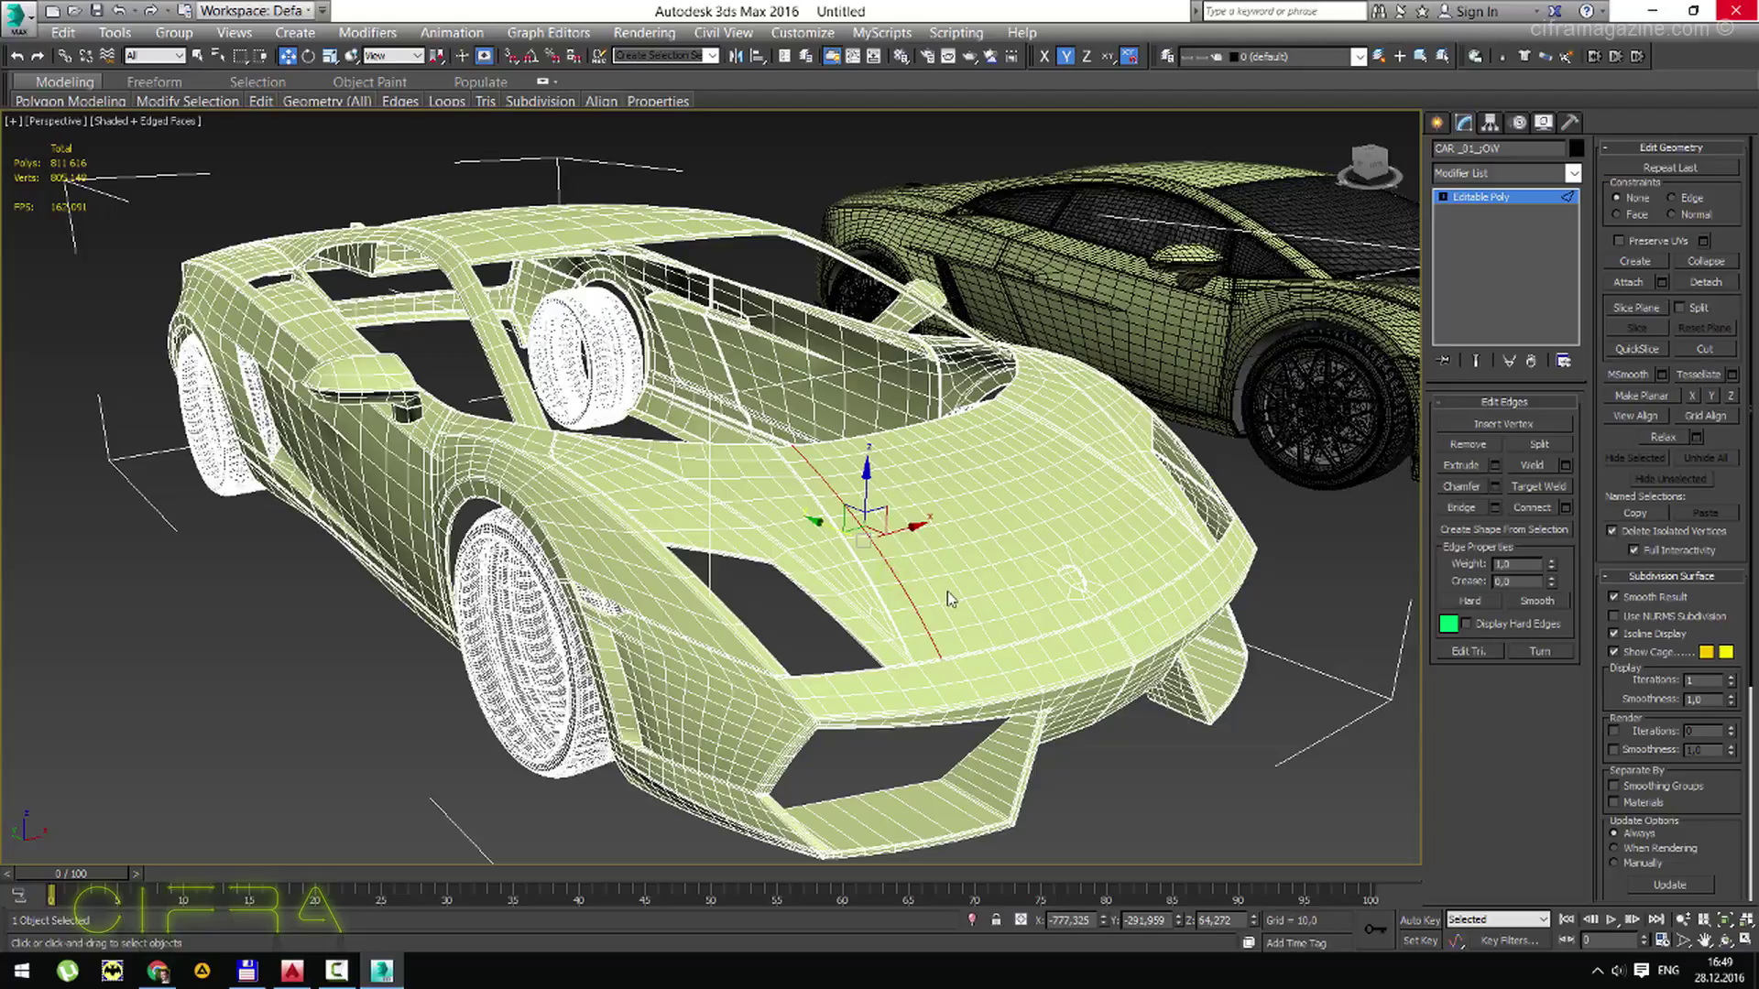
key("ctrl+BackSpace")
double_click(955, 585)
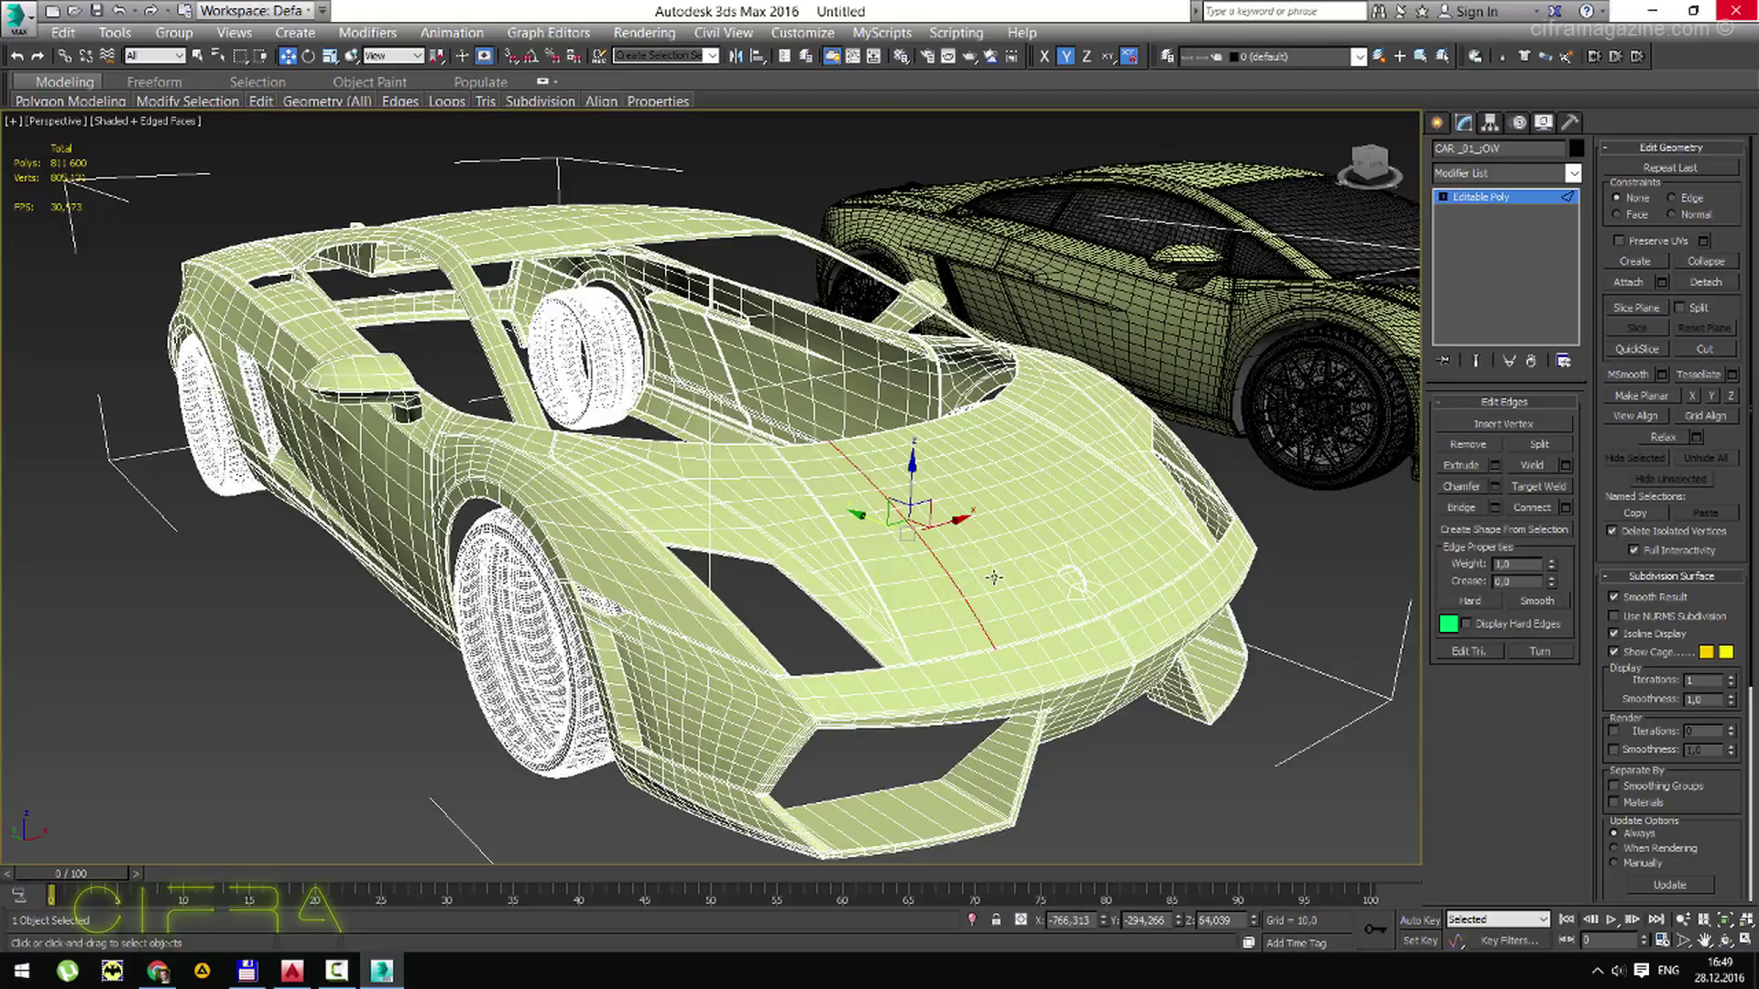
key("ctrl+BackSpace")
double_click(997, 575)
key("ctrl+BackSpace")
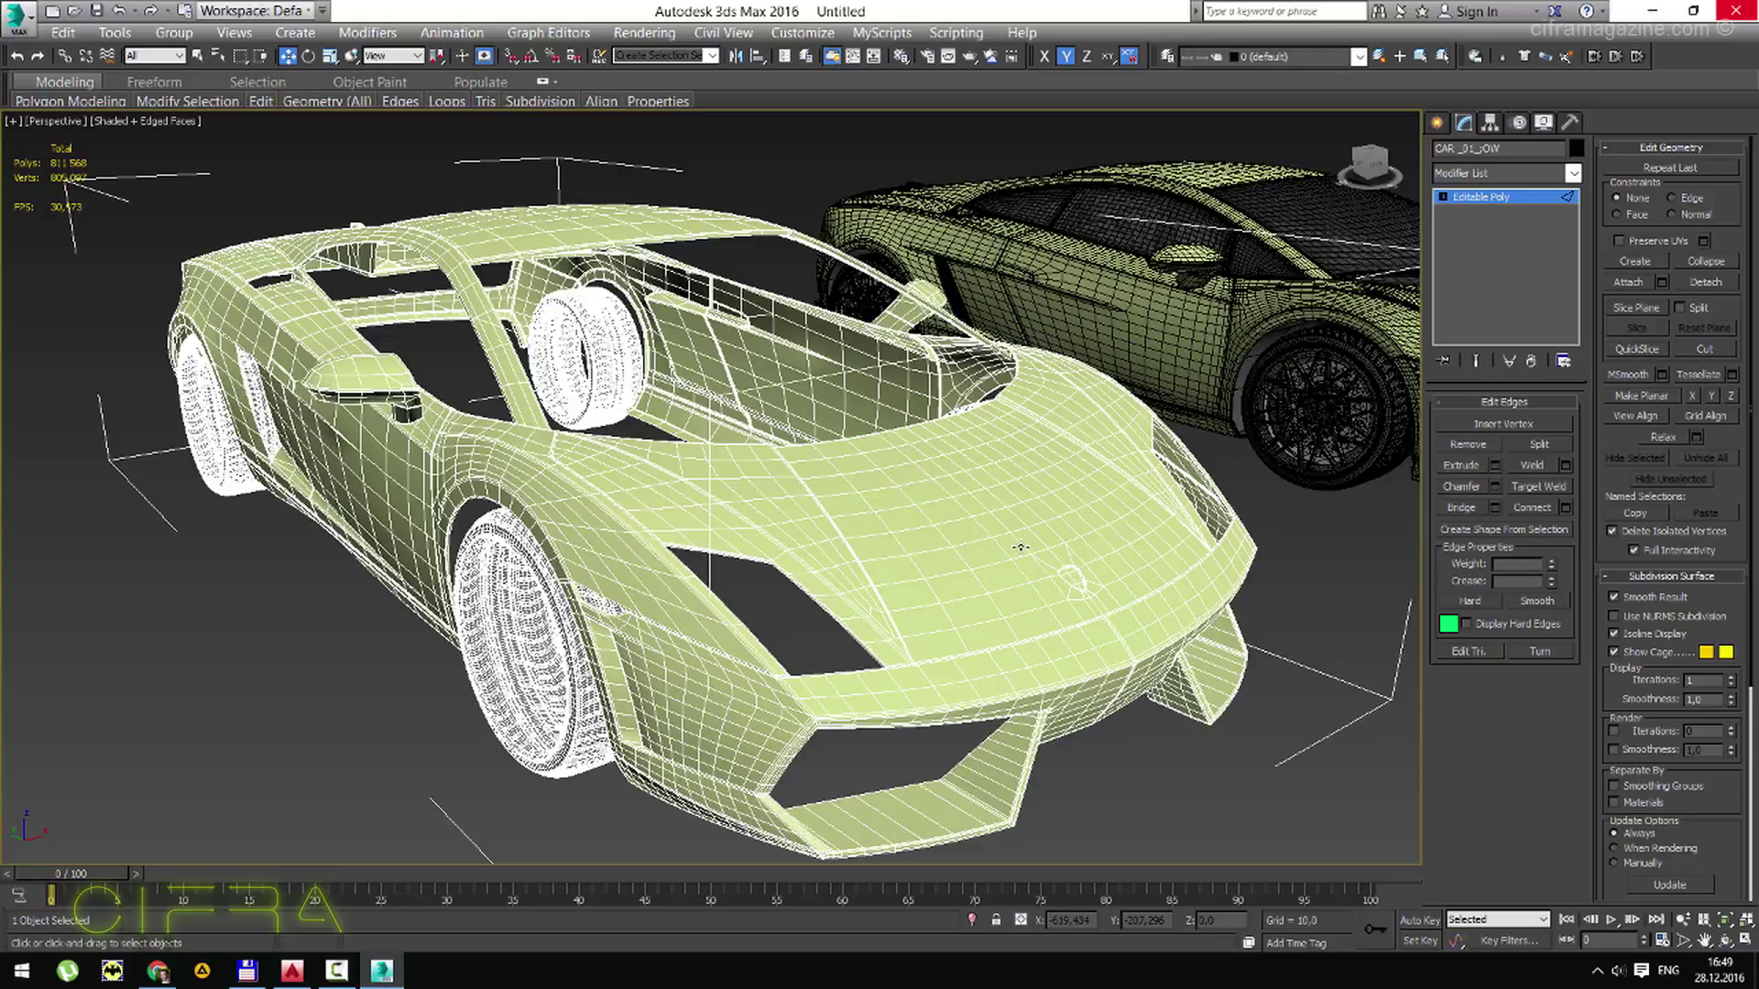
key("ctrl+z")
key("ctrl+z")
key("ctrl+z")
key("ctrl+z")
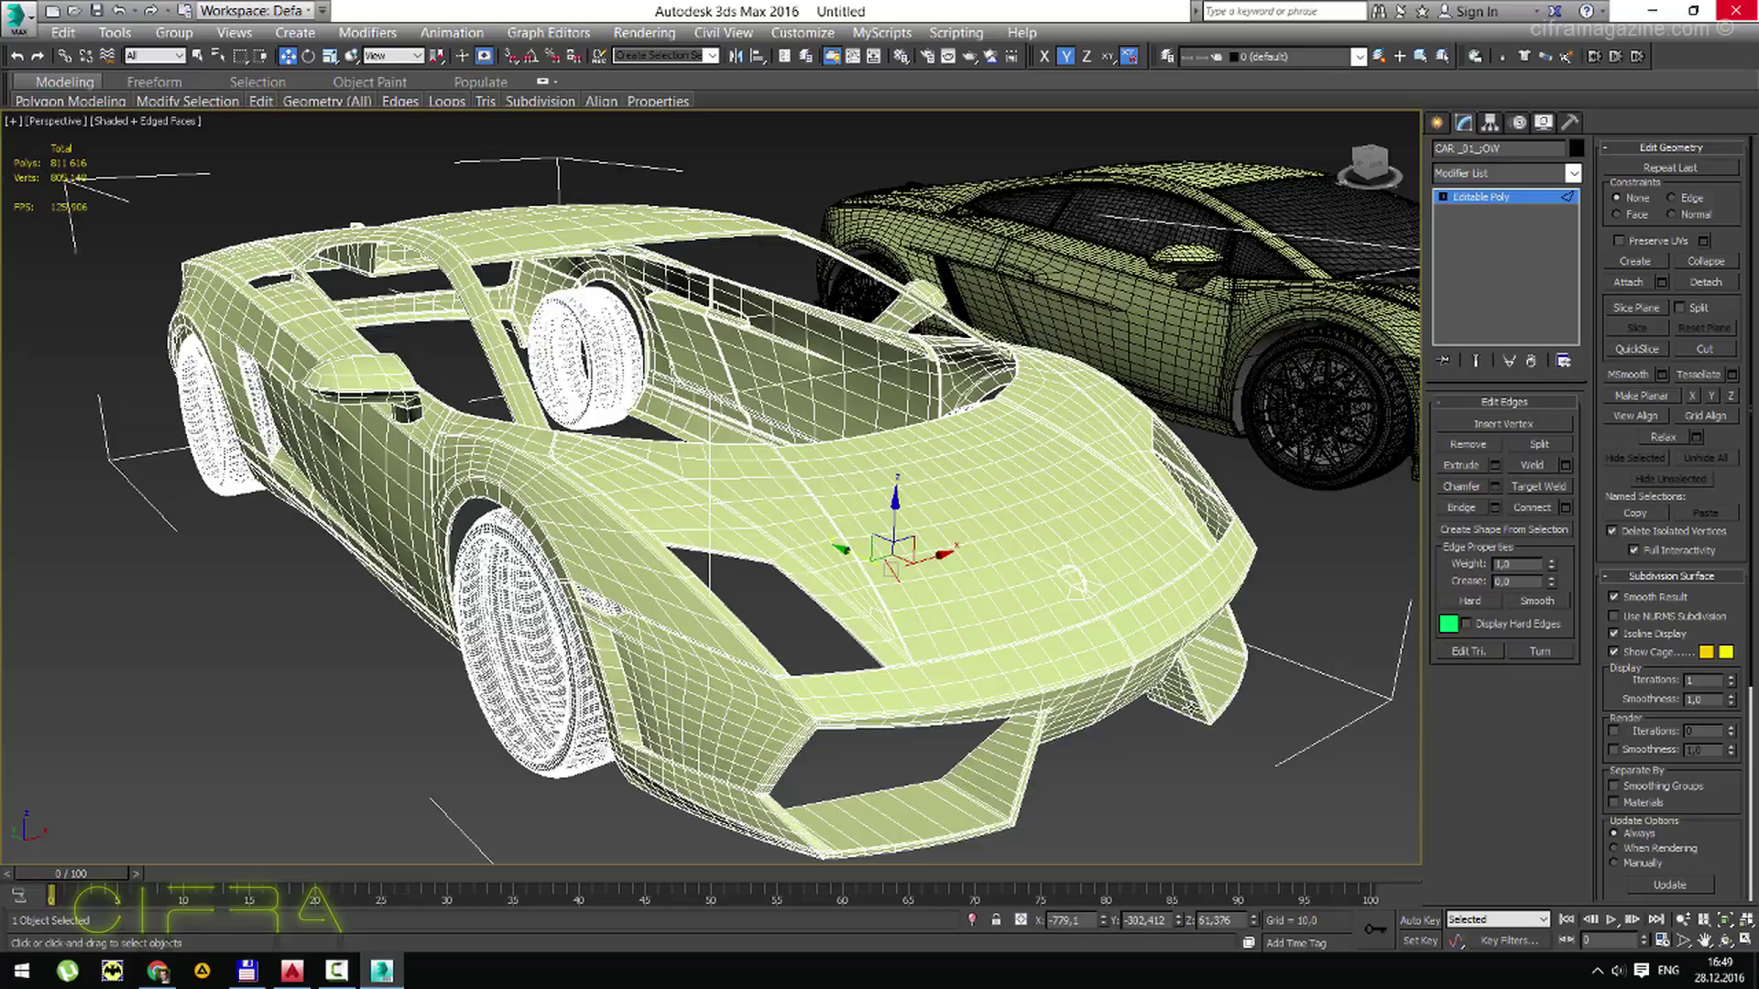
key("ctrl+z")
left_click(1350, 550)
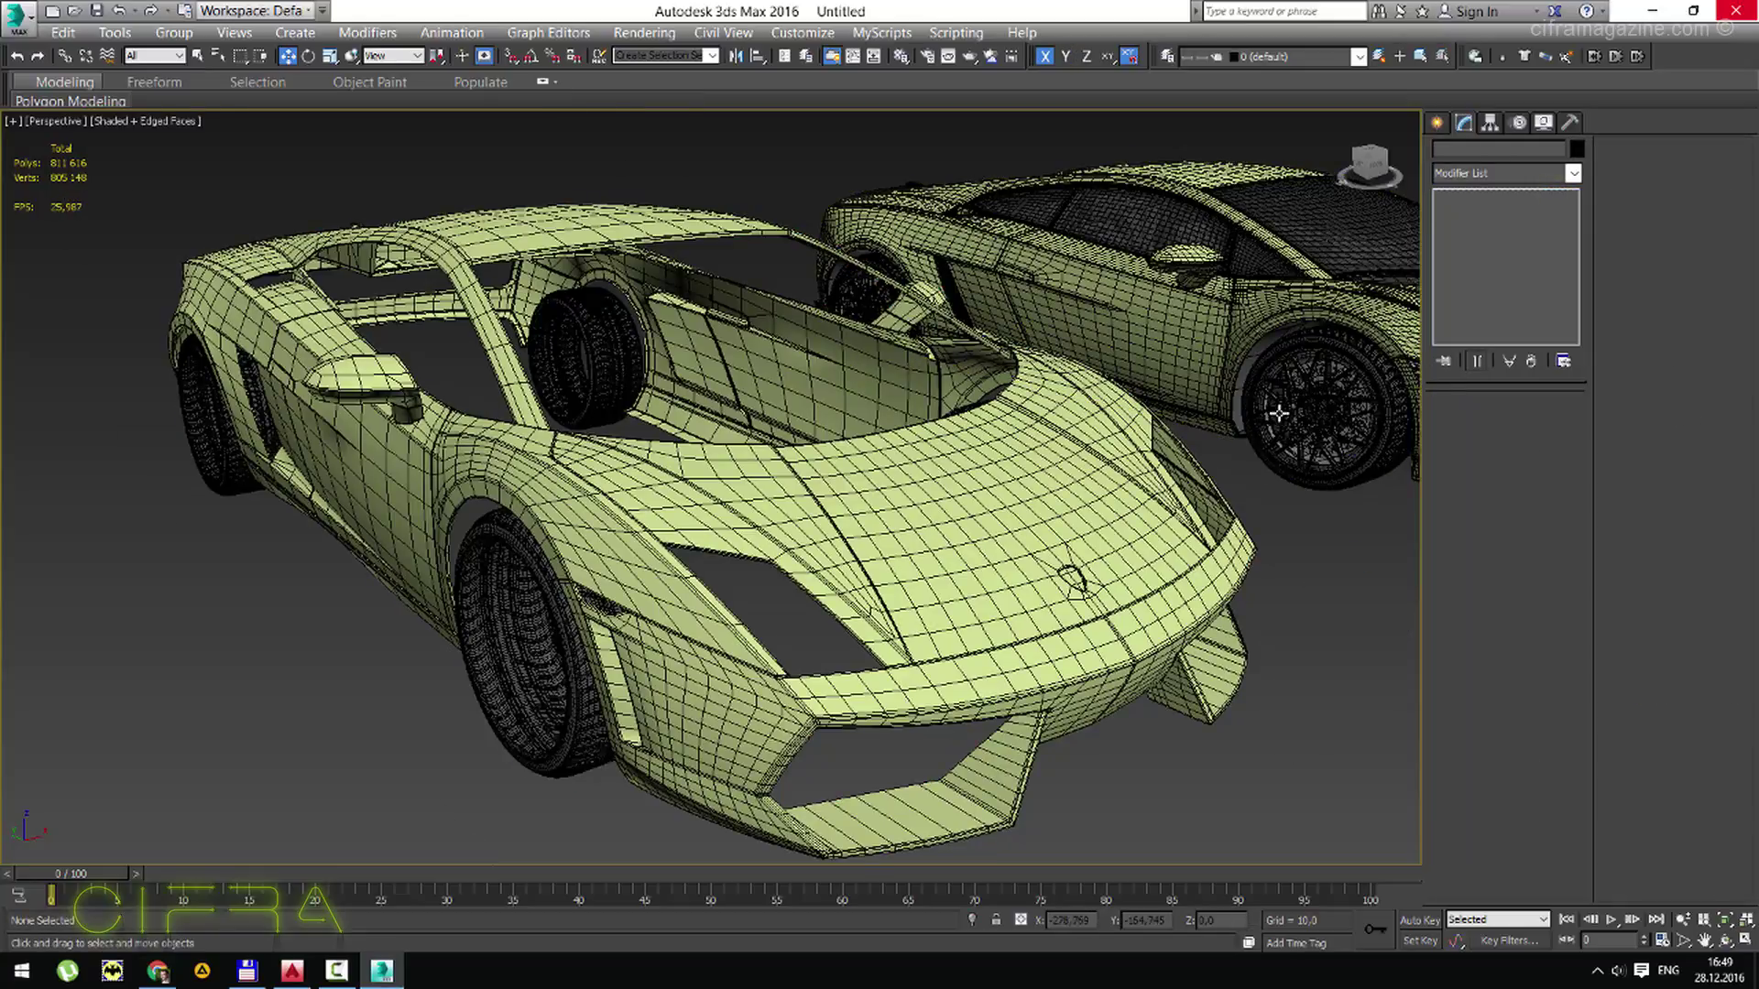
middle_click_drag(751, 595, 645, 600, "alt")
scroll(645, 600, "up", 5)
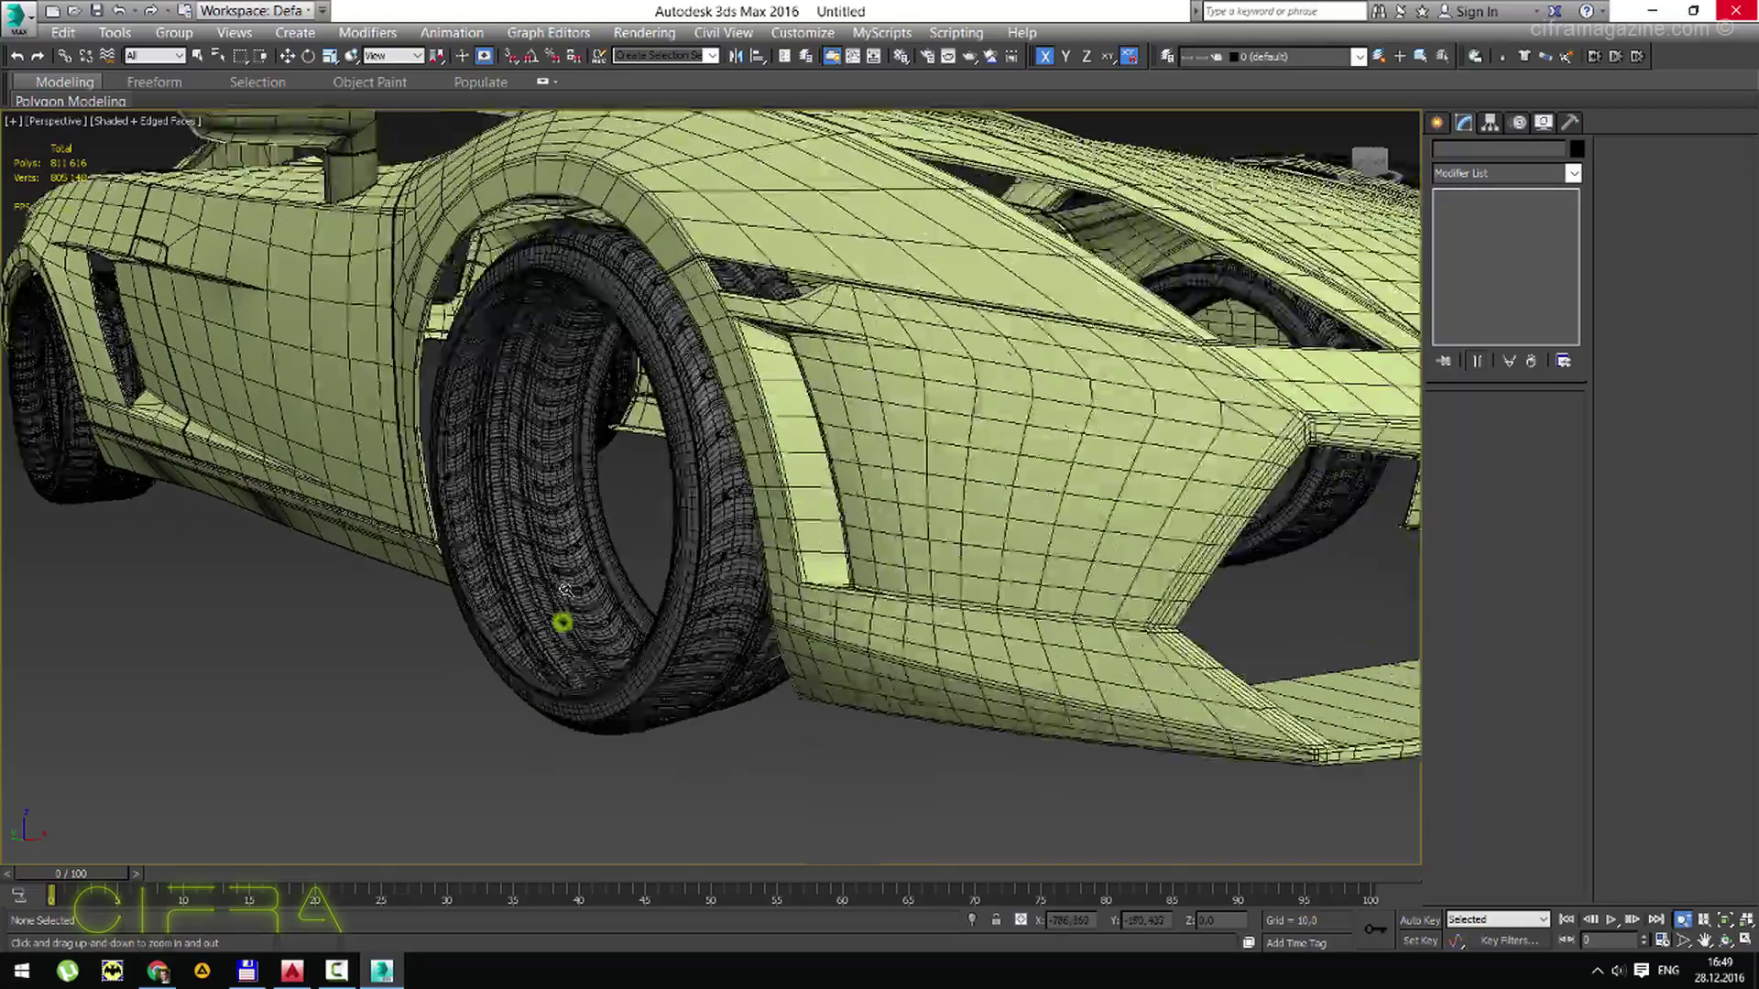
scroll(561, 616, "up", 3)
left_click(782, 639)
mouse_move(782, 639)
middle_mouse_down("ctrl+alt")
mouse_move(673, 468)
mouse_move(575, 646)
middle_mouse_up("ctrl+alt")
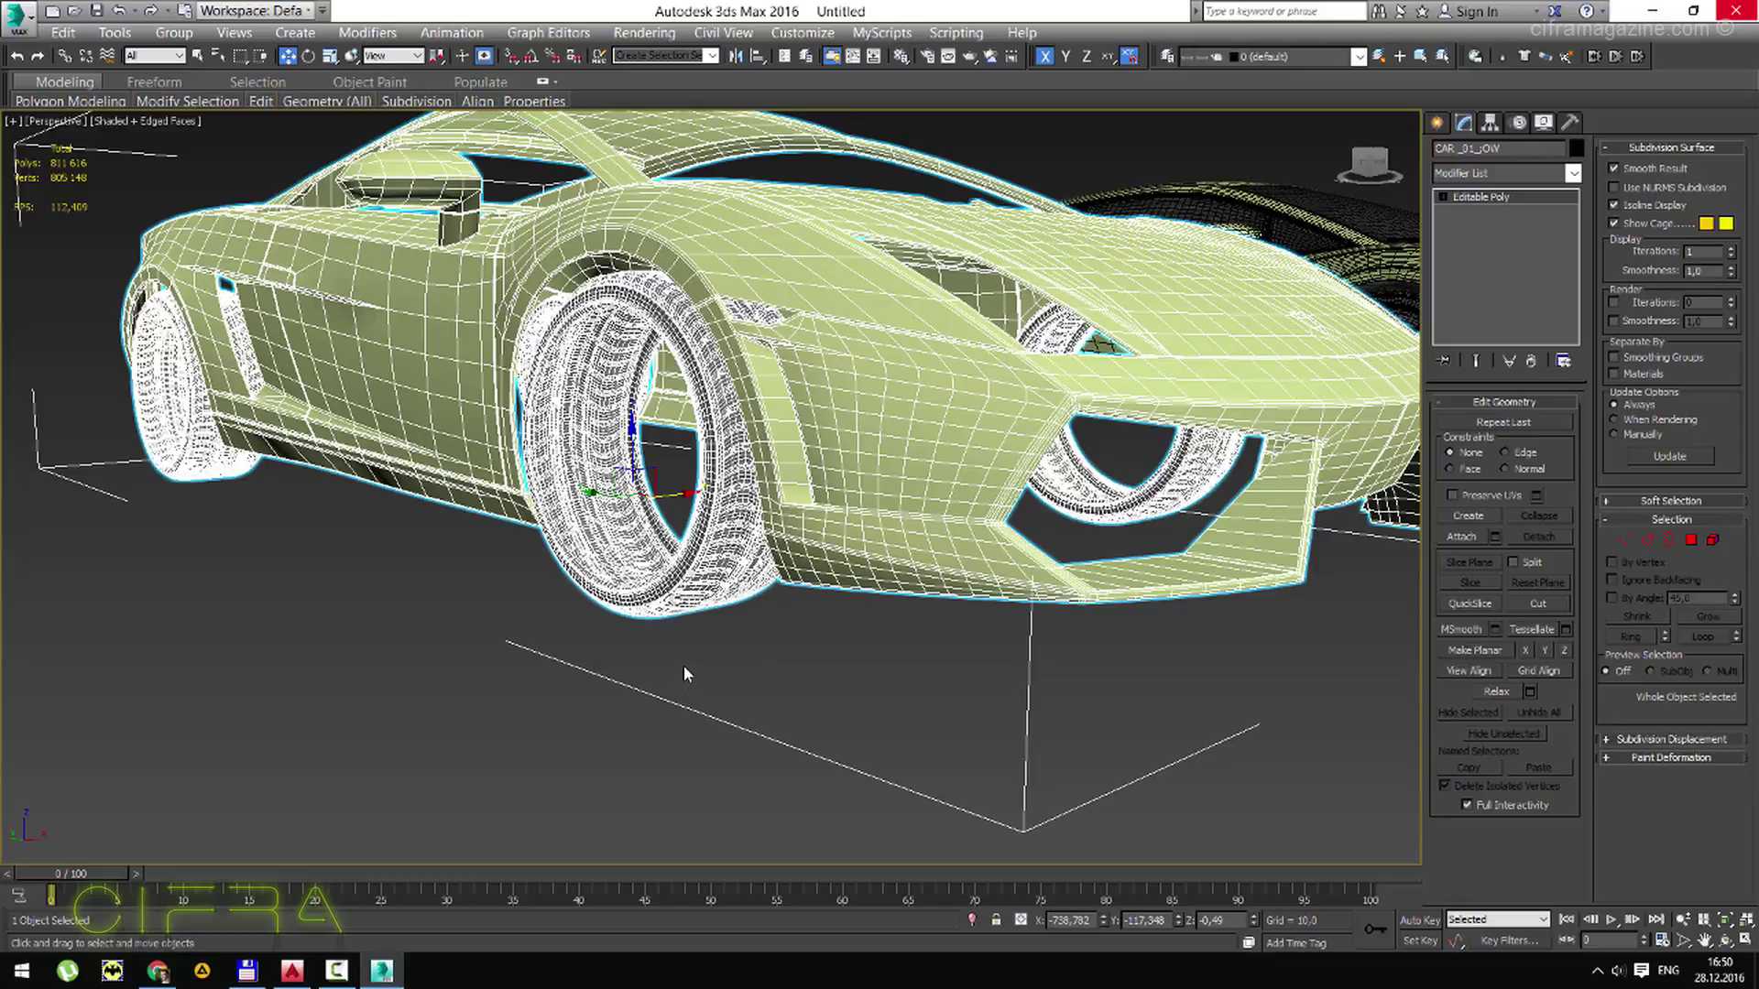
scroll(662, 446, "down", 5)
mouse_move(662, 495)
middle_mouse_down("alt")
mouse_move(662, 446)
mouse_move(770, 484)
middle_mouse_up("alt")
Align the low-poly car to the detailed car, Center to Center on X, Y and Z.
key("alt+a")
left_click(927, 305)
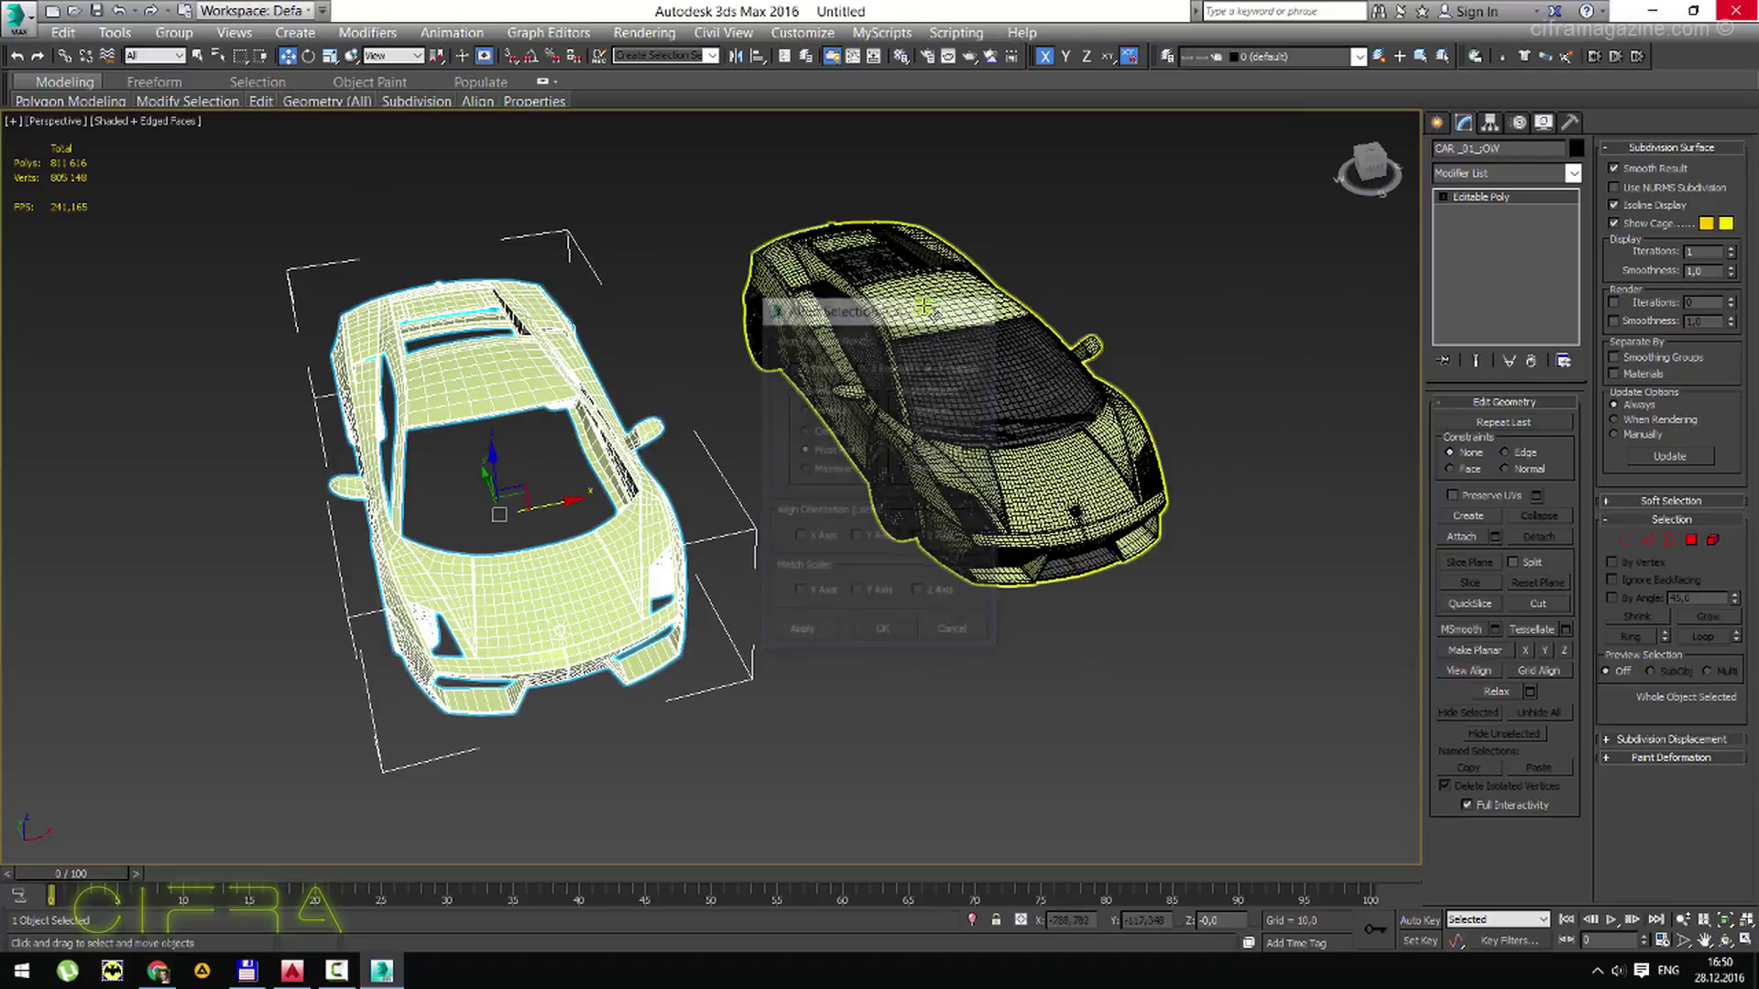
left_click(793, 366)
left_click(863, 365)
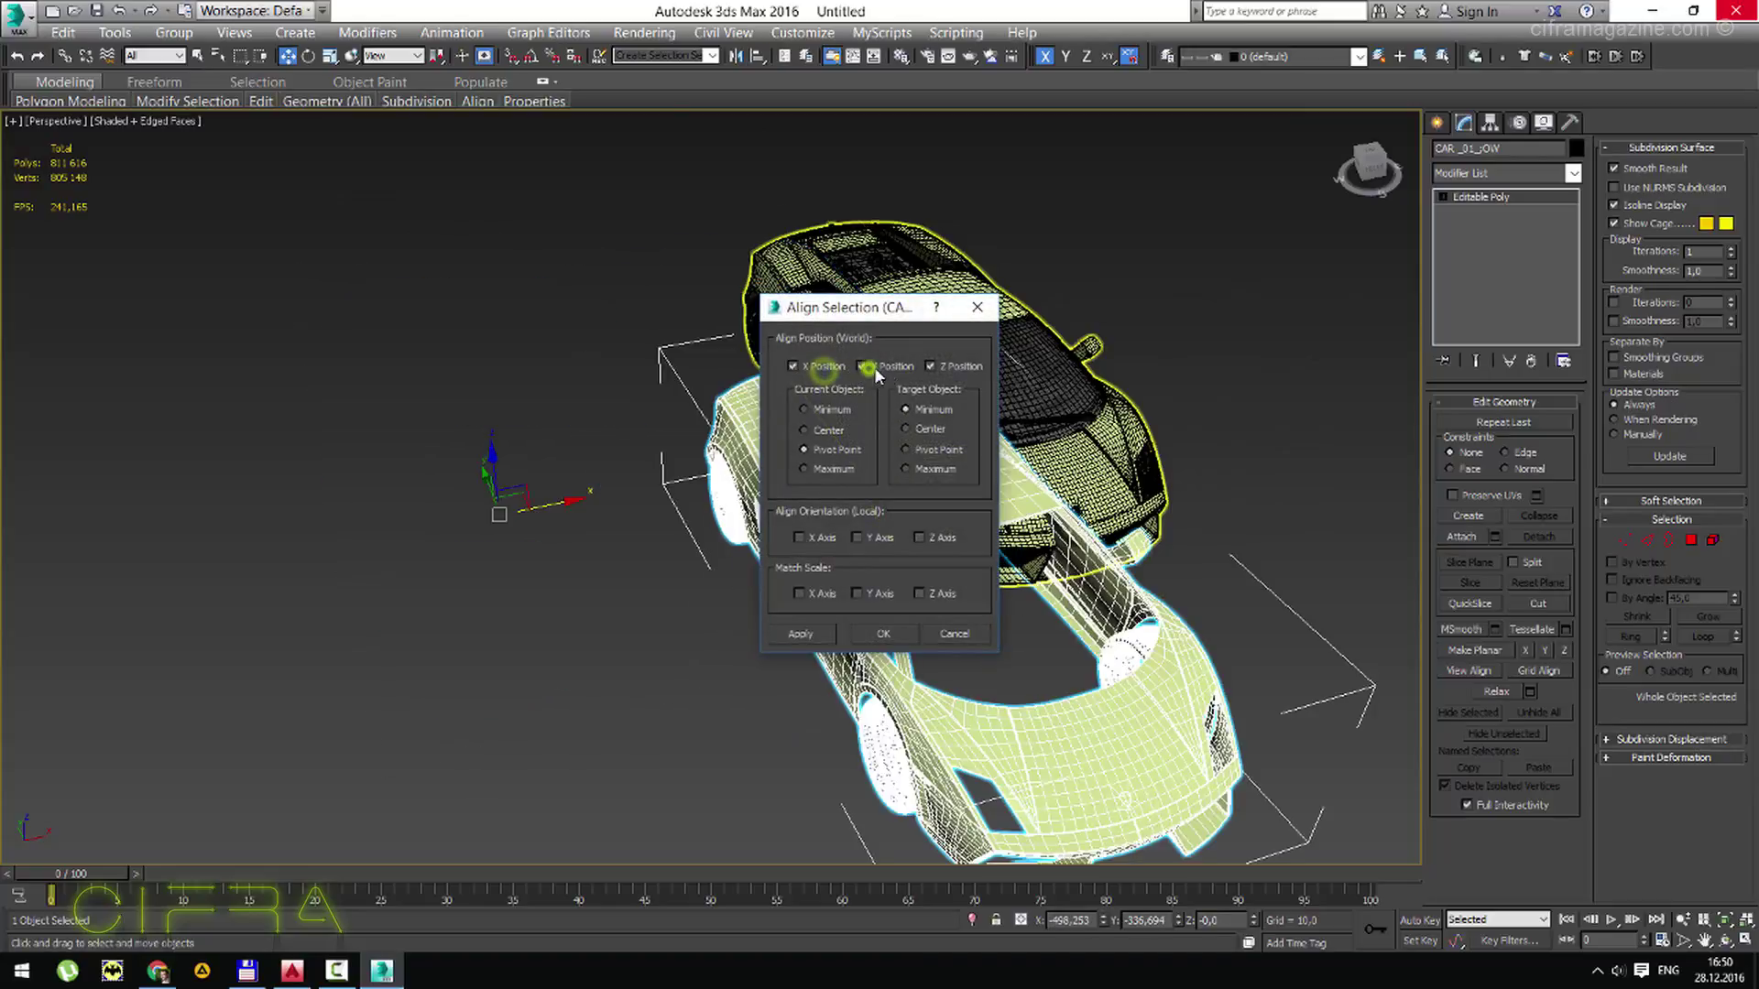
left_click(835, 429)
left_click(933, 428)
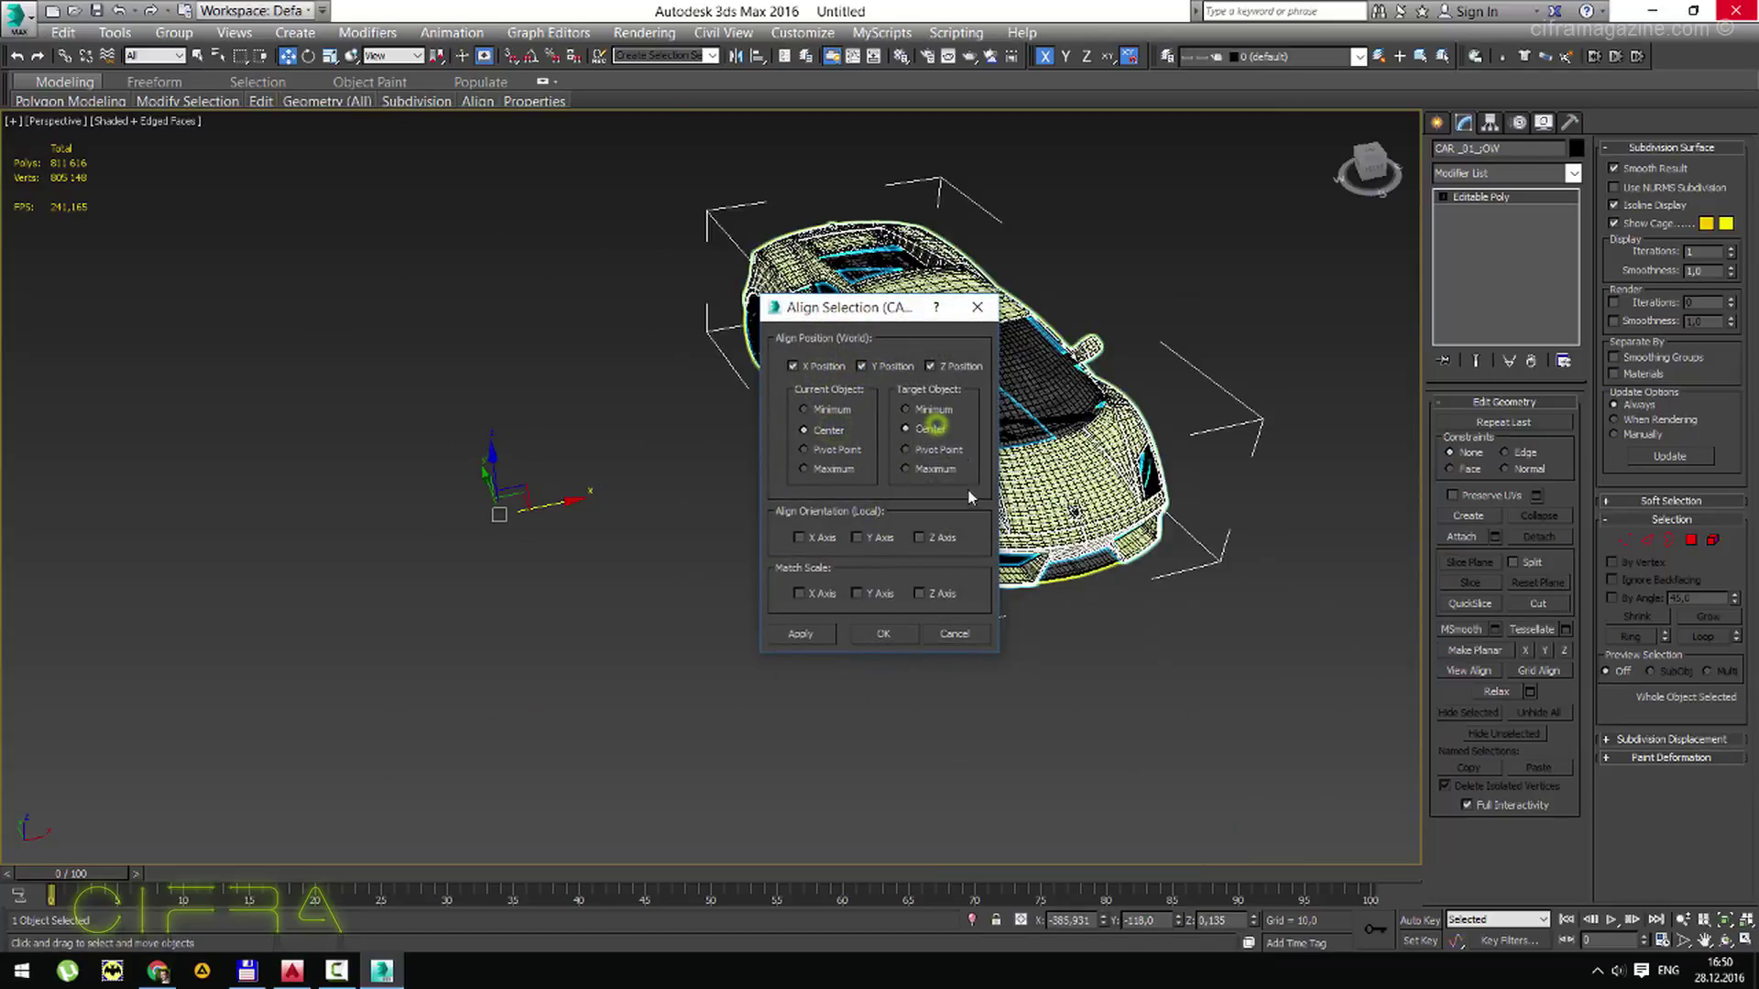
left_click(881, 634)
Orbit to a wheel close-up and select the detailed CAR_001 car.
middle_click_drag(879, 634, 750, 528, "alt")
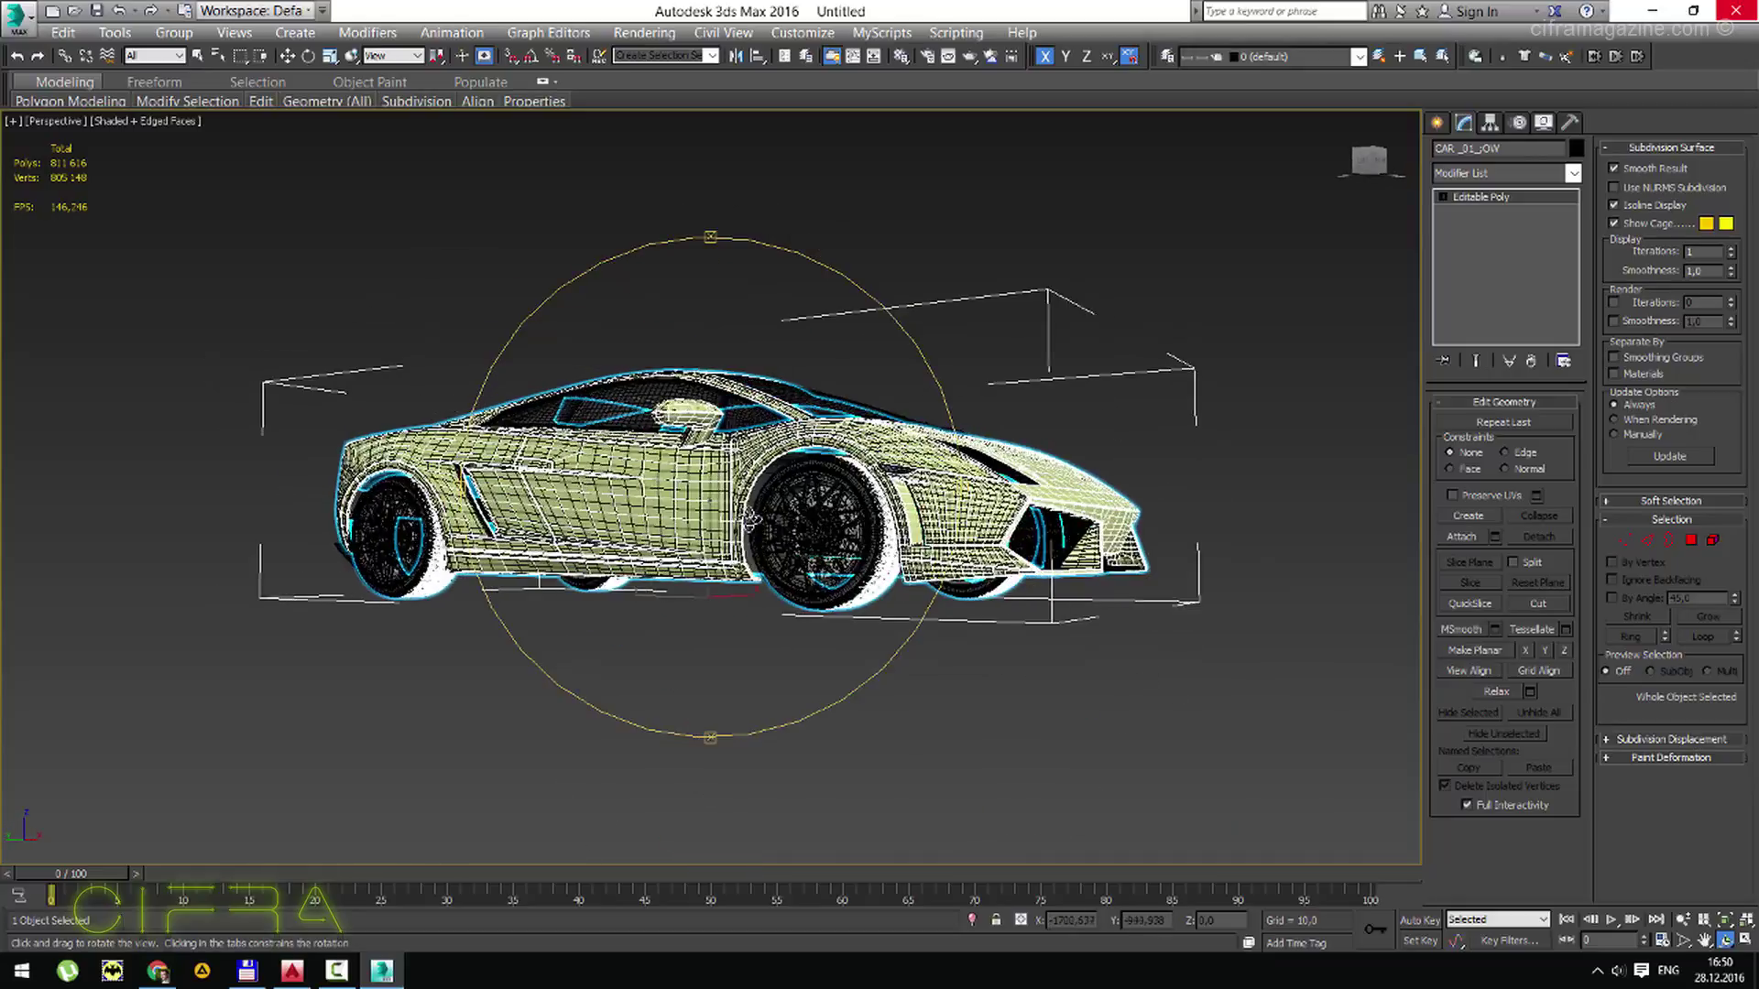
scroll(750, 529, "up", 3)
scroll(824, 641, "up", 6)
key("w")
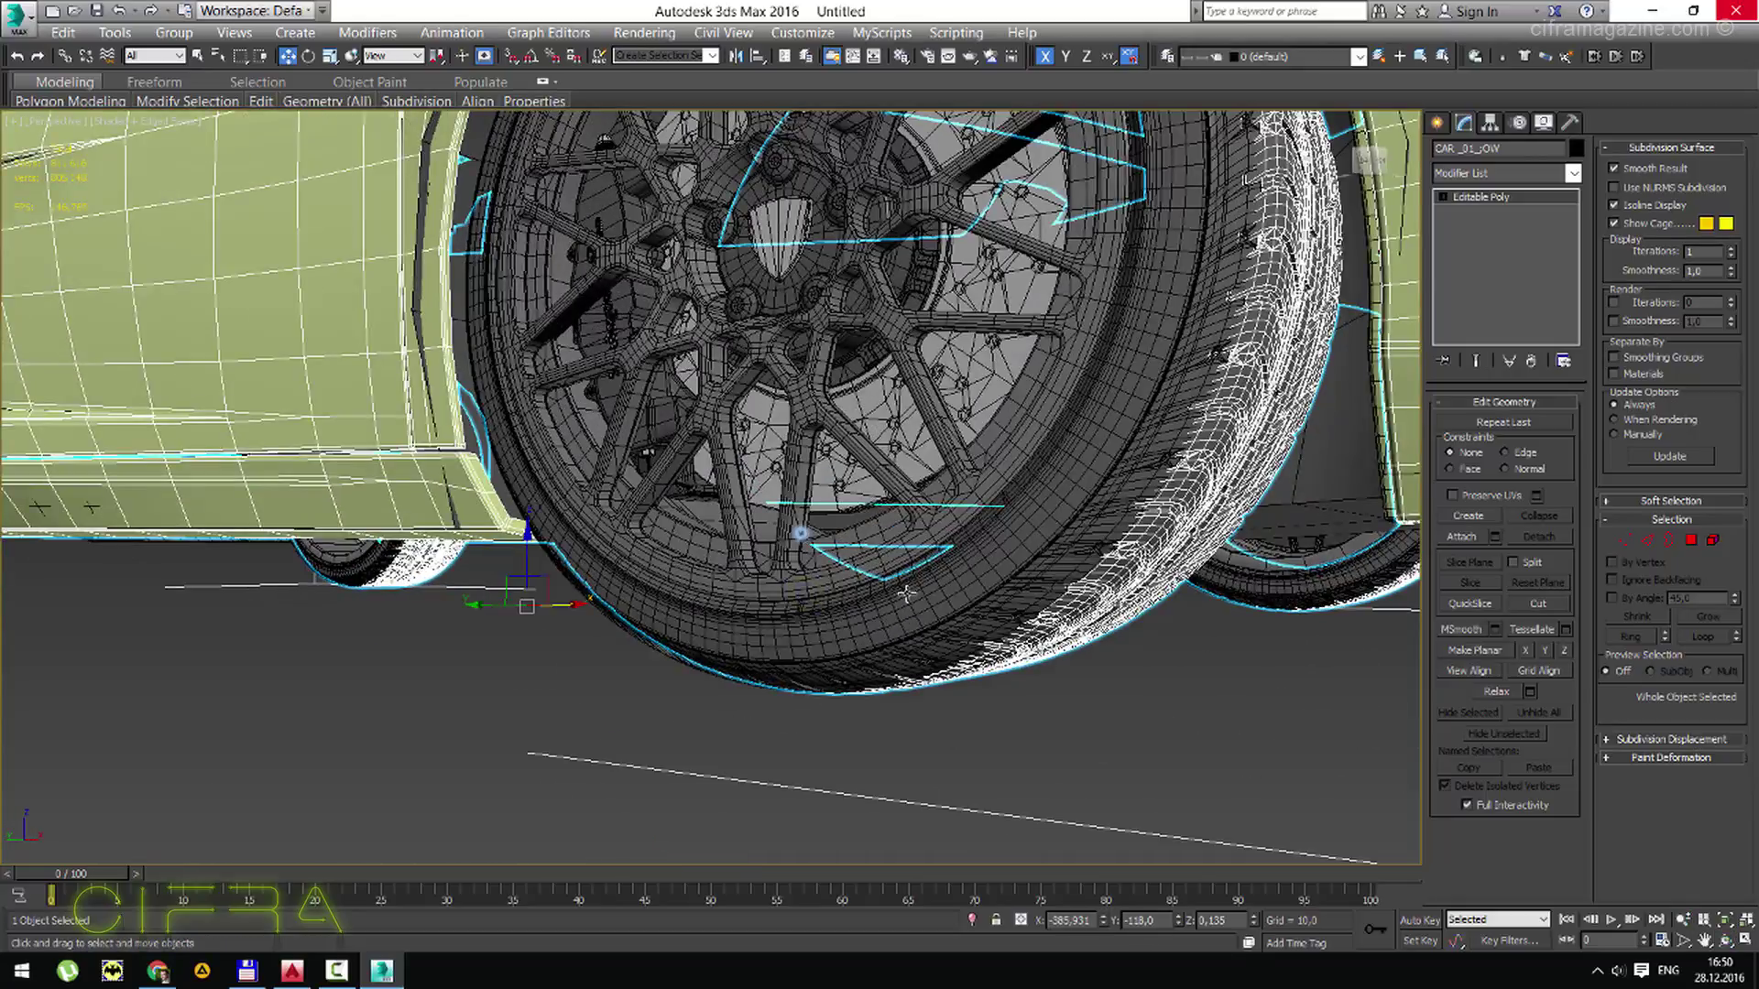
left_click(925, 575)
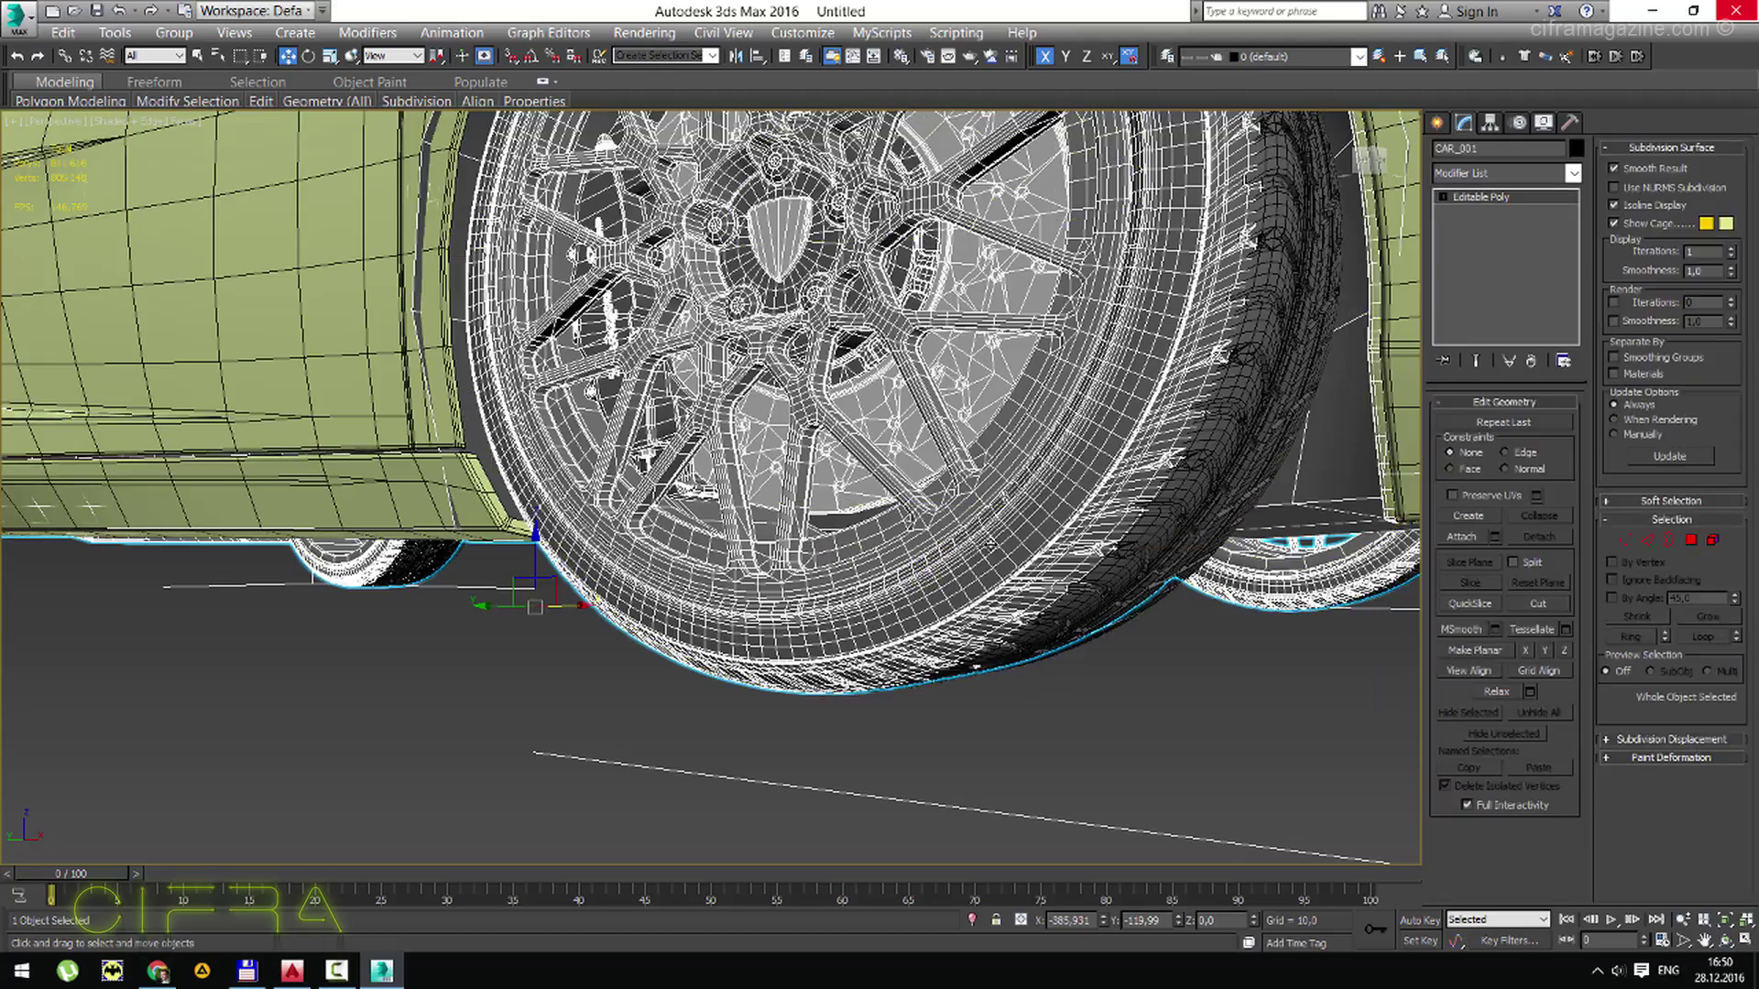
mouse_move(925, 575)
middle_mouse_down("alt")
mouse_move(748, 458)
mouse_move(697, 503)
middle_mouse_up("alt")
Frame the car, then drag a copy aside and undo it so the cars overlap.
key("z")
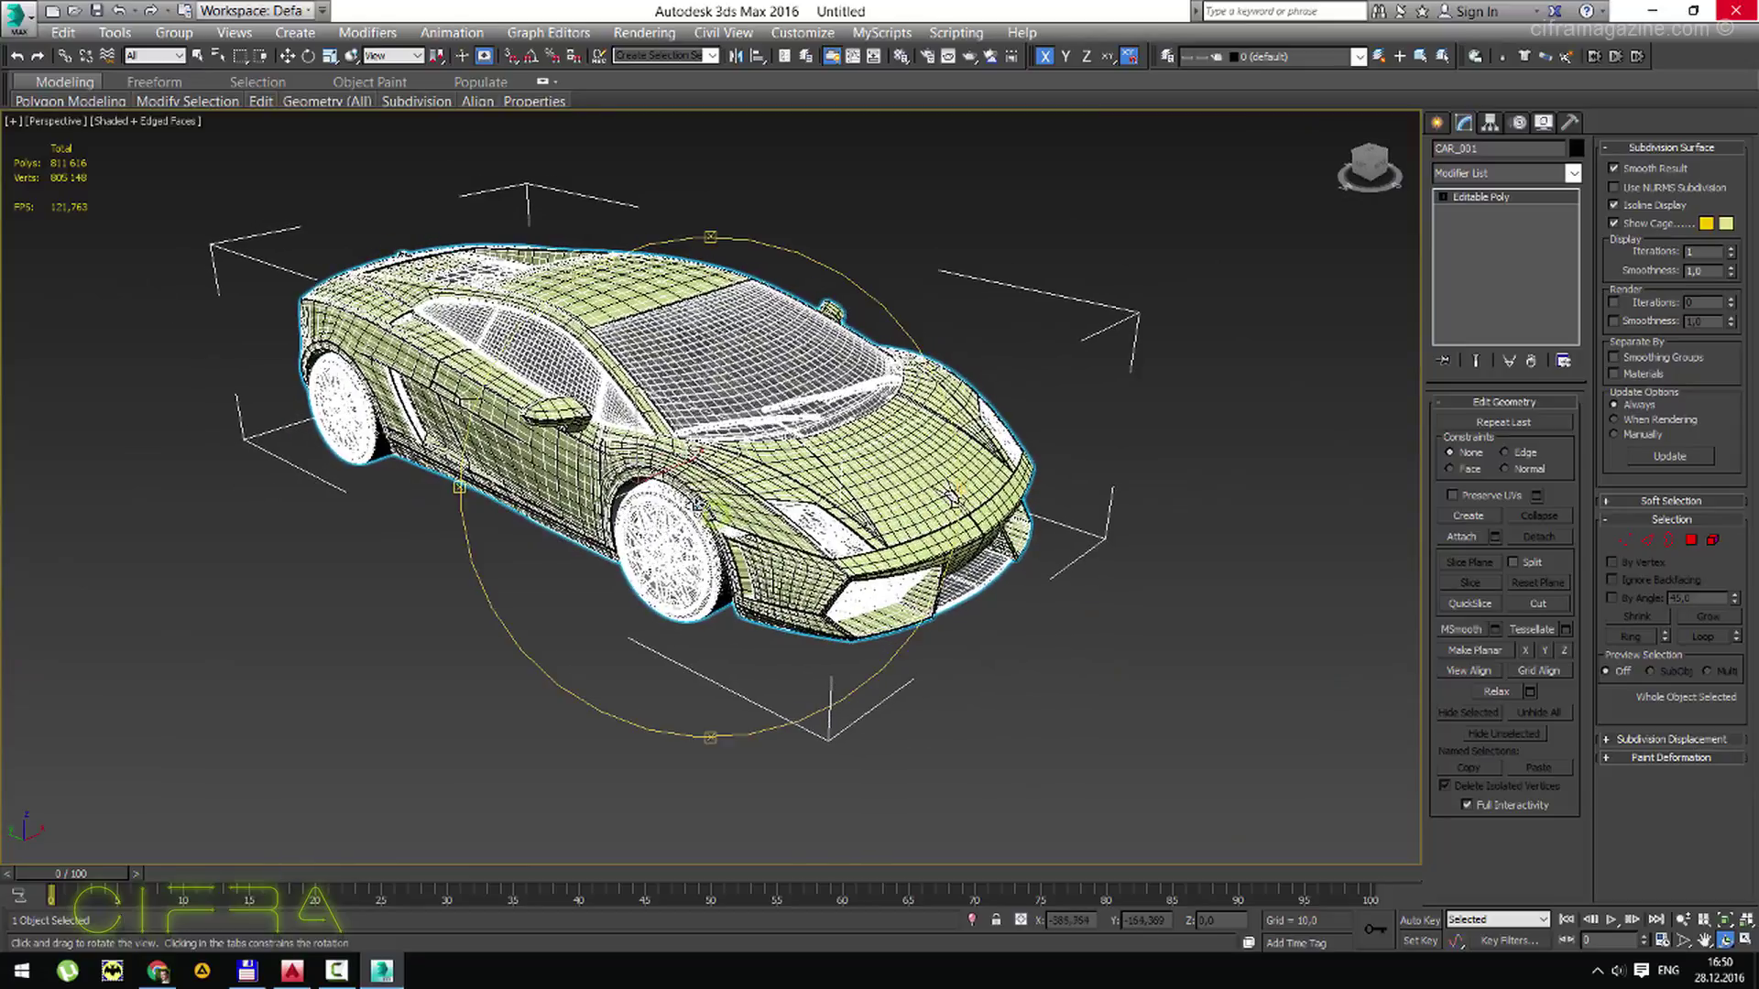
key("w")
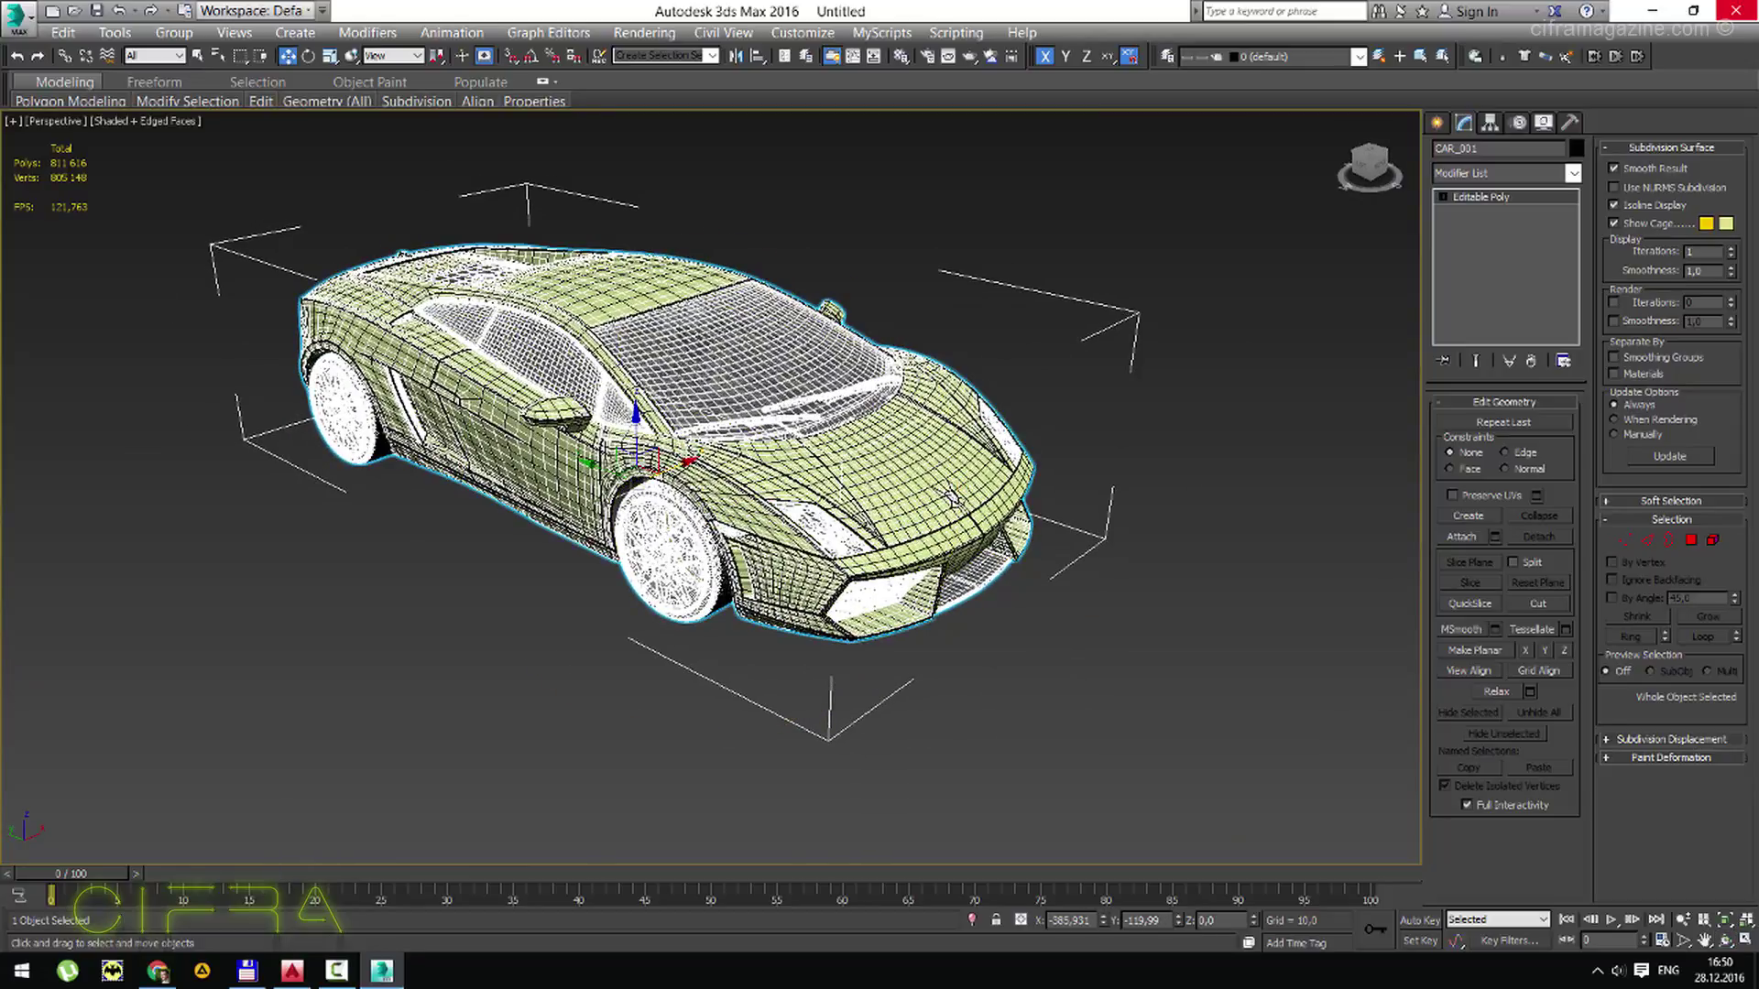
left_click(799, 524)
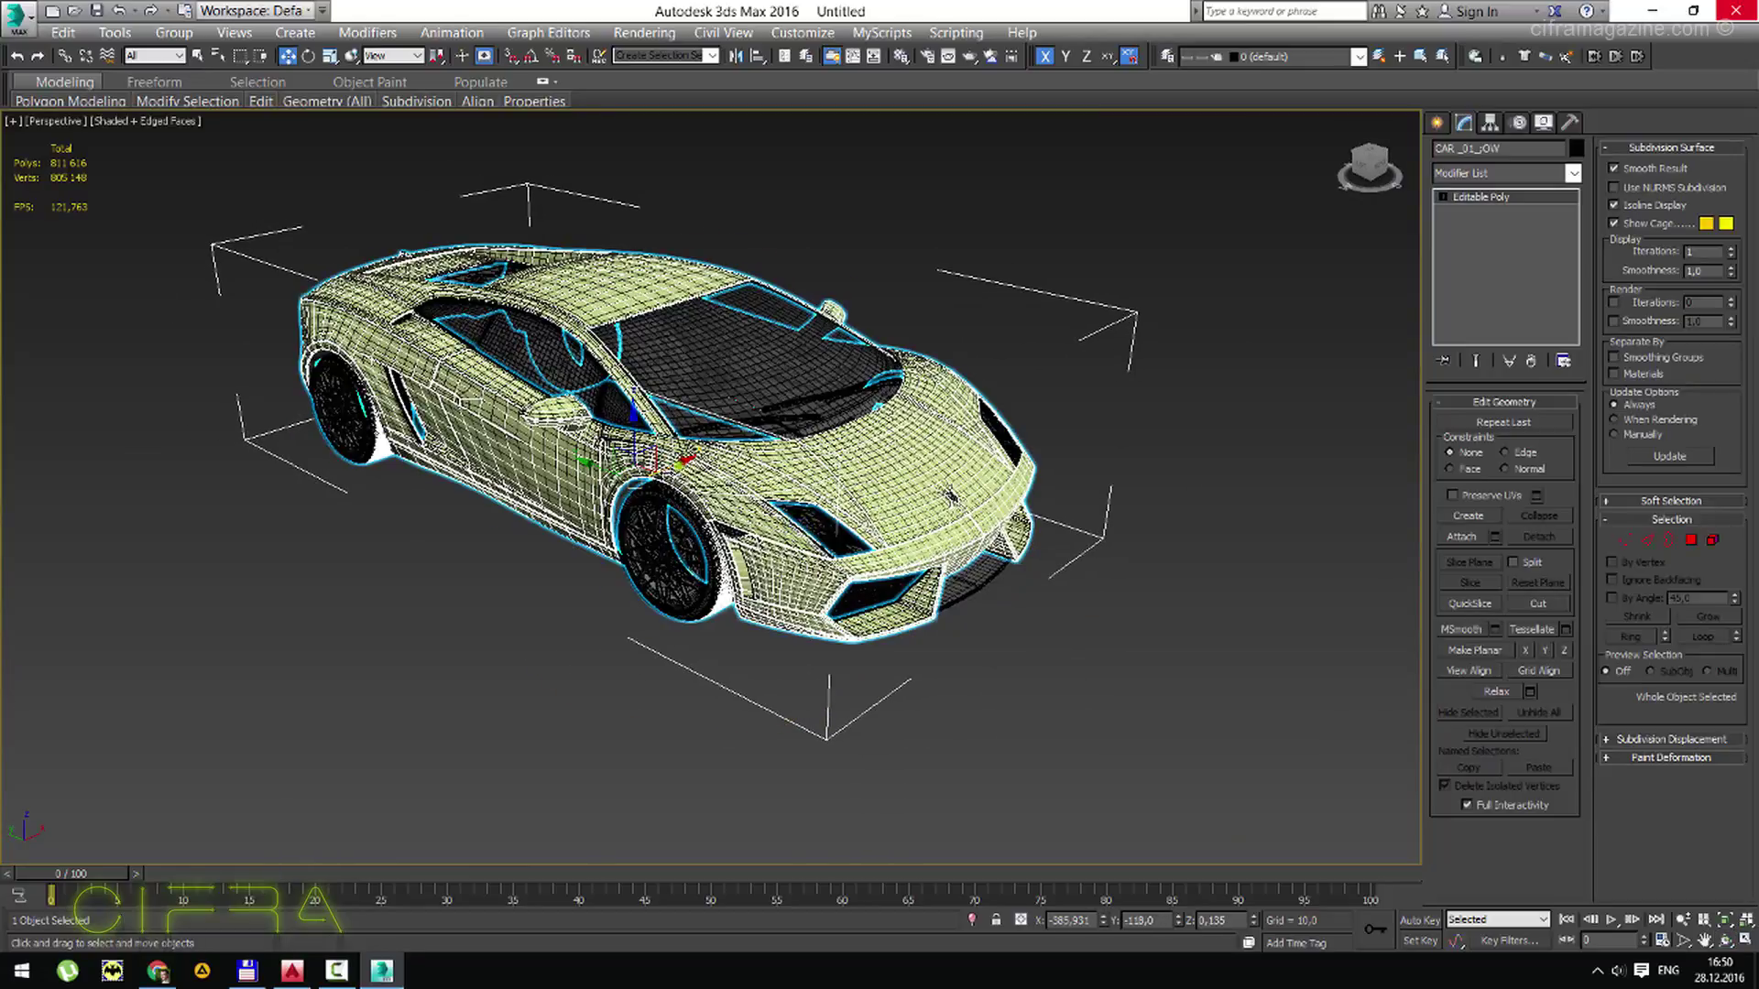
left_click_drag(641, 449, 364, 483, "shift")
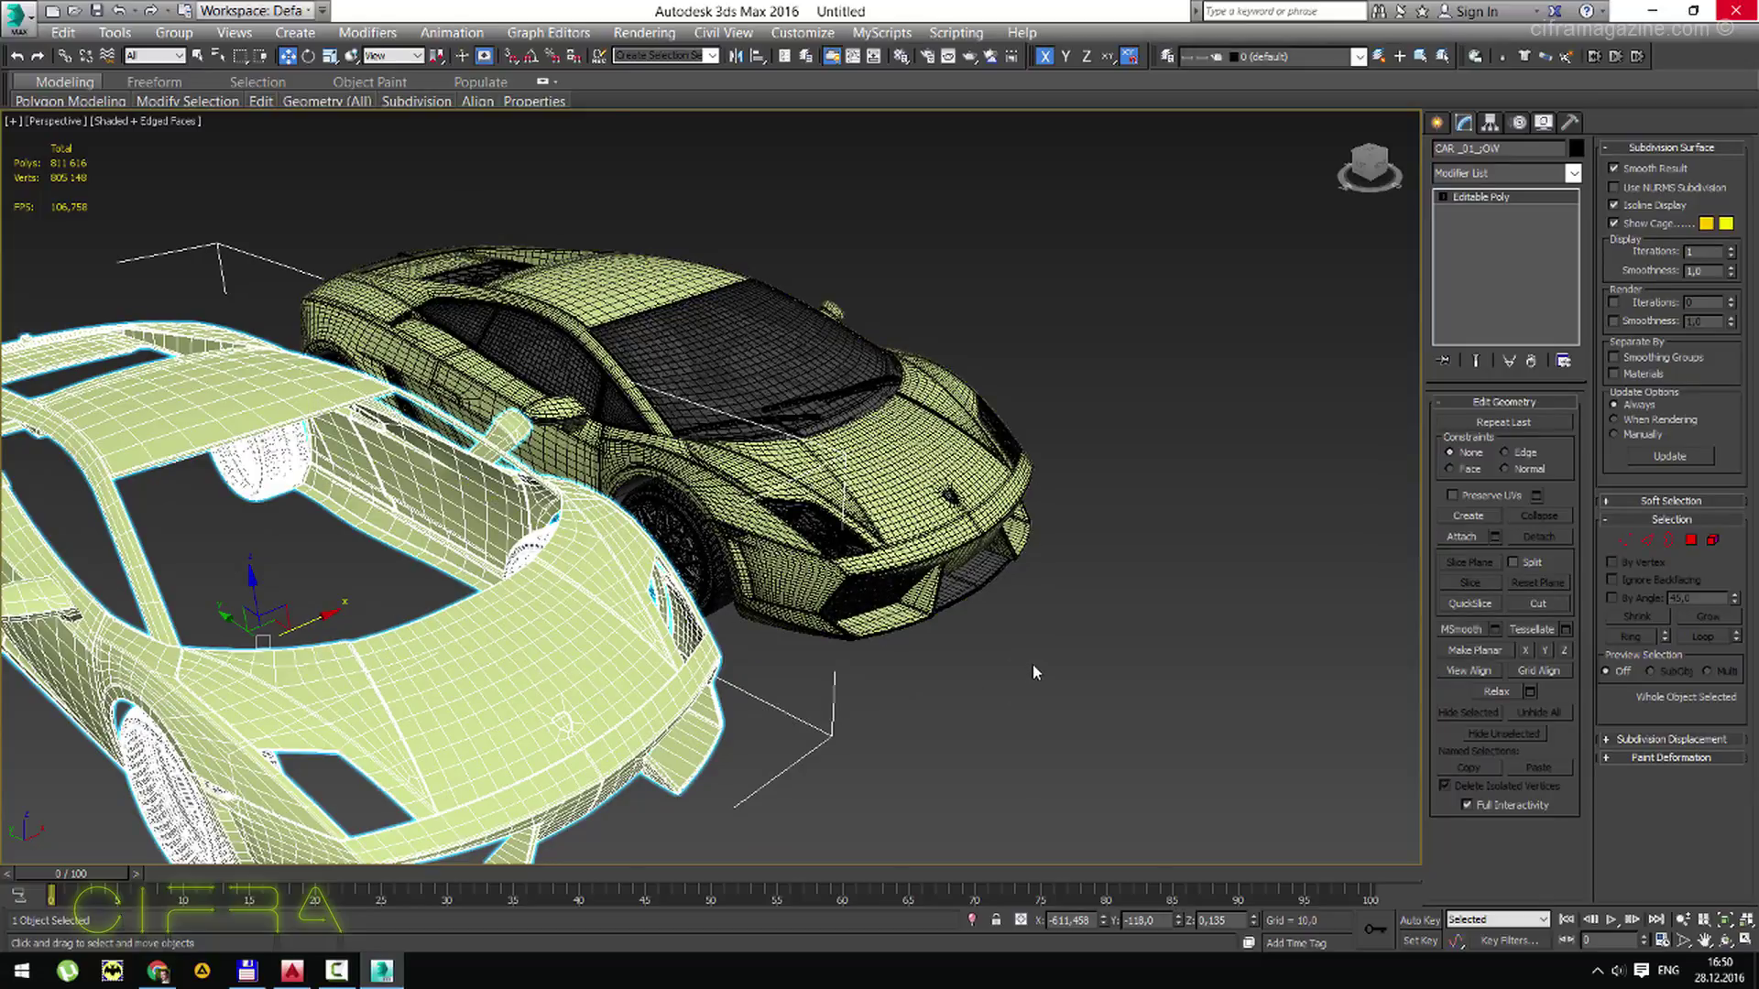
key("ctrl+z")
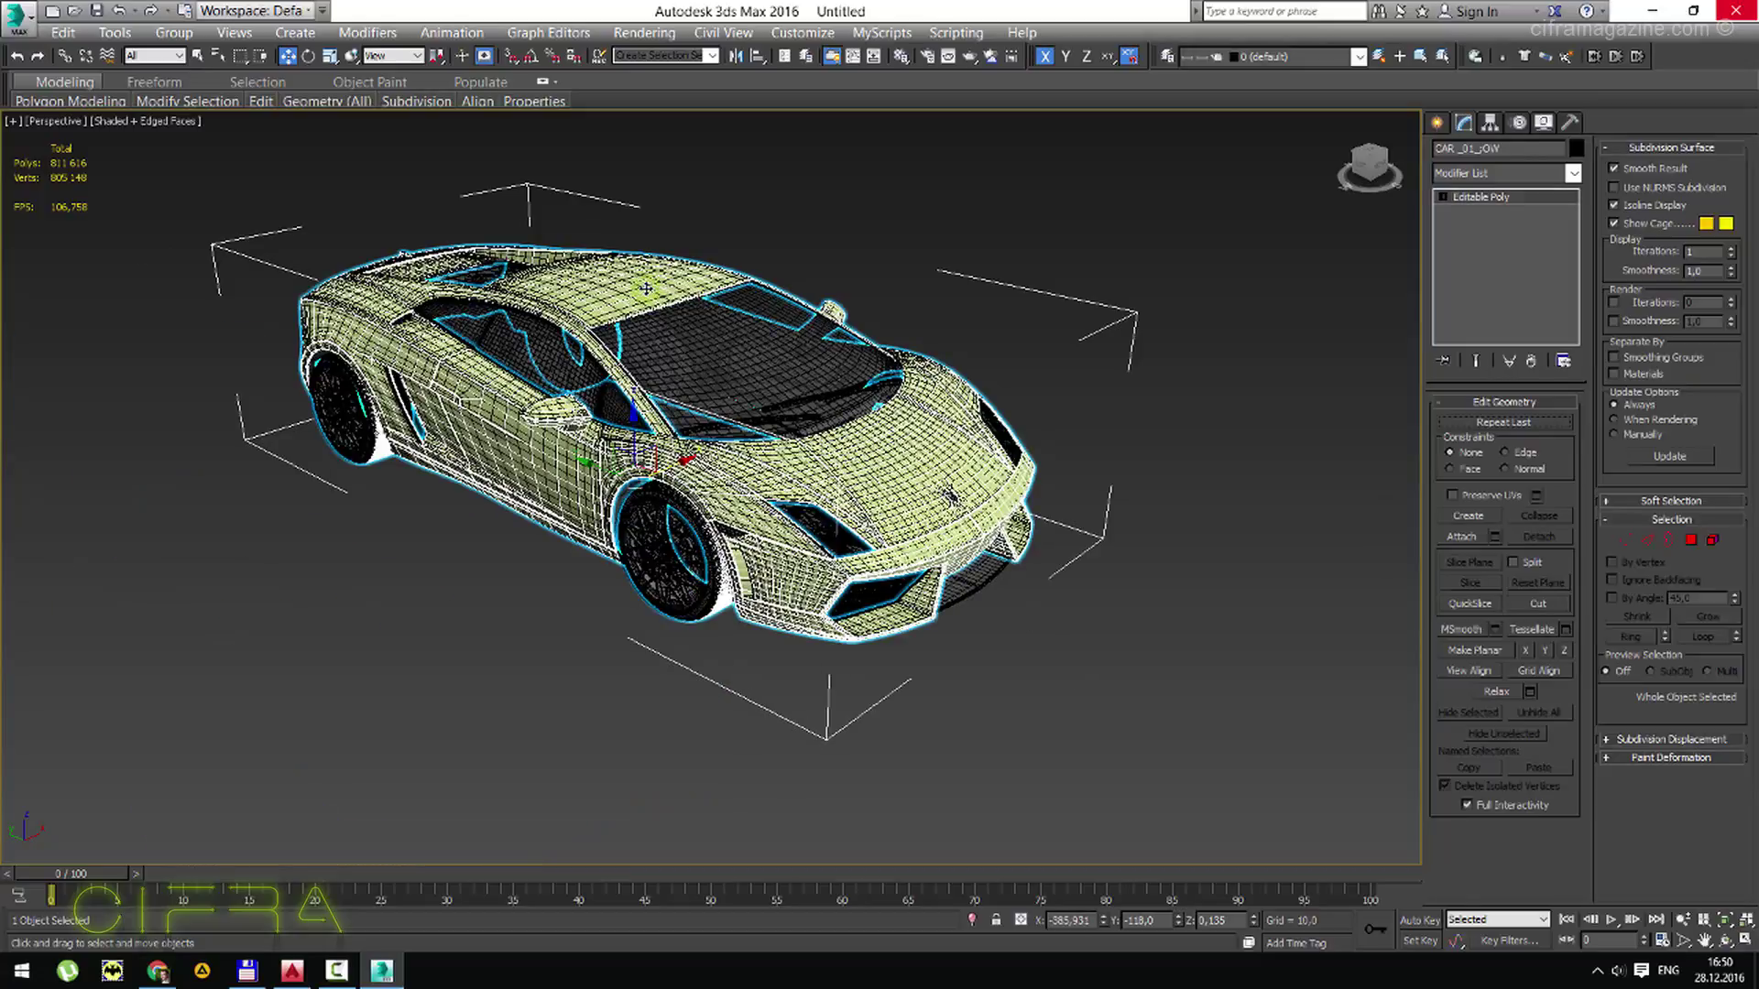
Open the V-Ray mesh export settings for CAR_001 from the quad menu.
mouse_move(645, 288)
middle_mouse_down("alt")
mouse_move(826, 504)
mouse_move(804, 424)
middle_mouse_up("alt")
scroll(827, 505, "up", 3)
key("w")
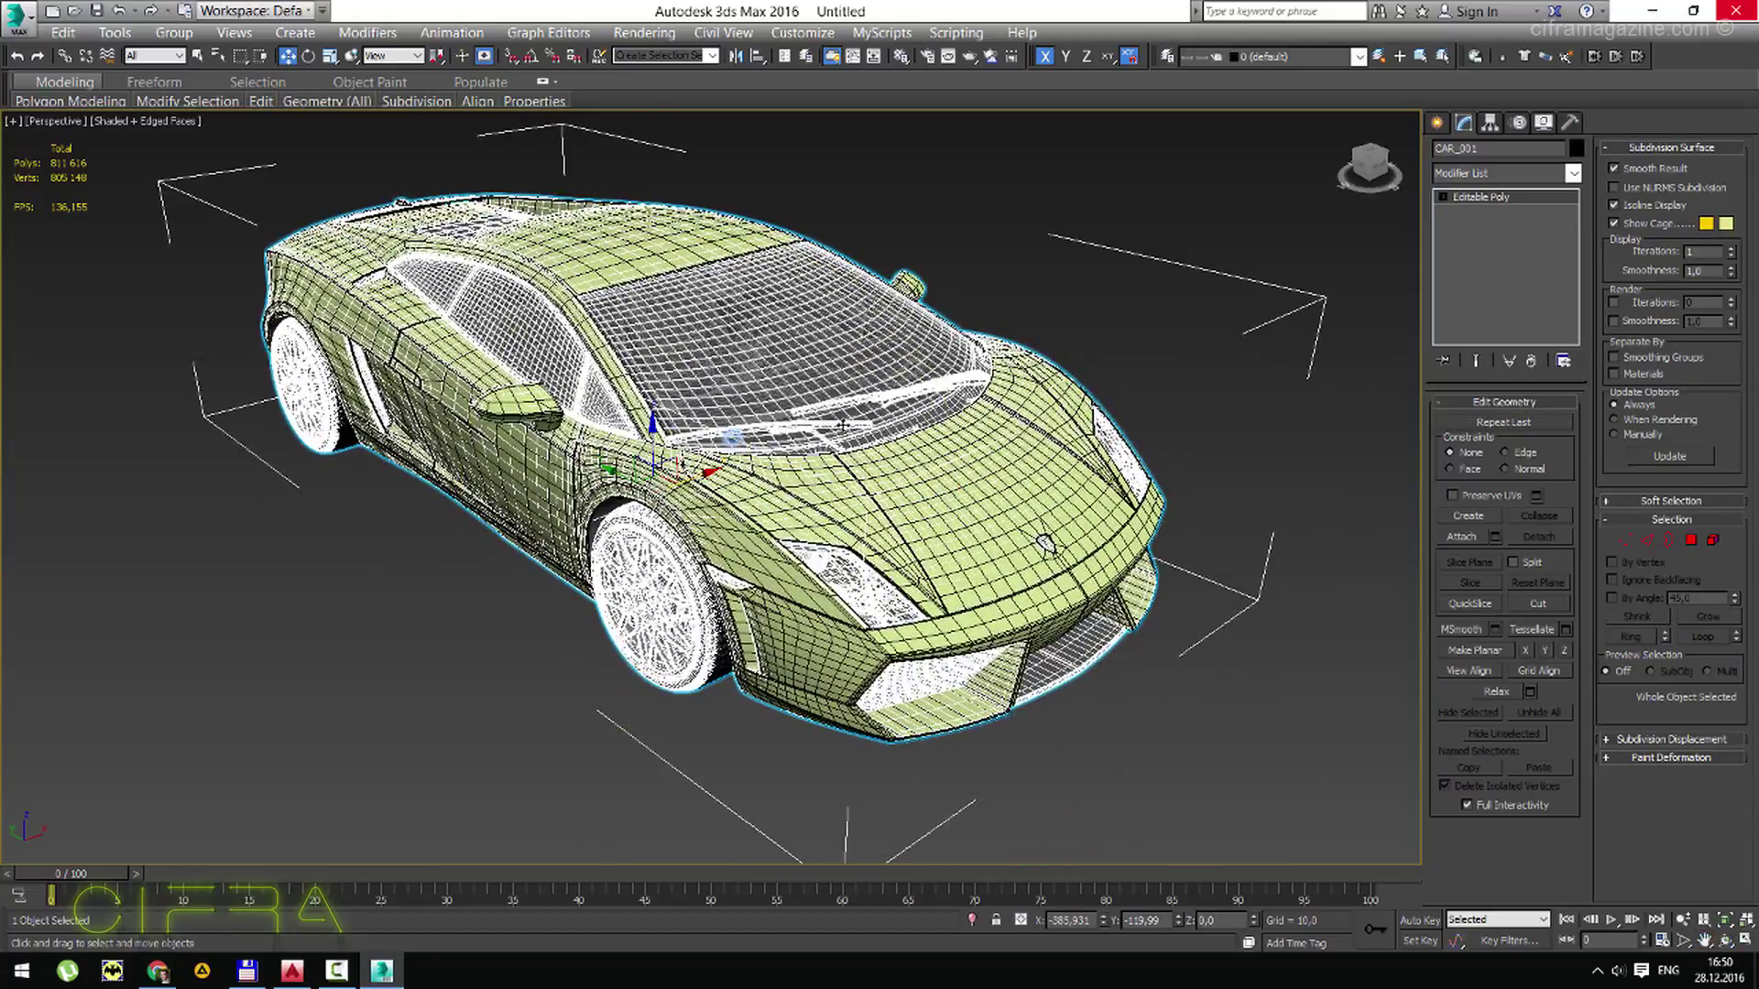
right_click(804, 424)
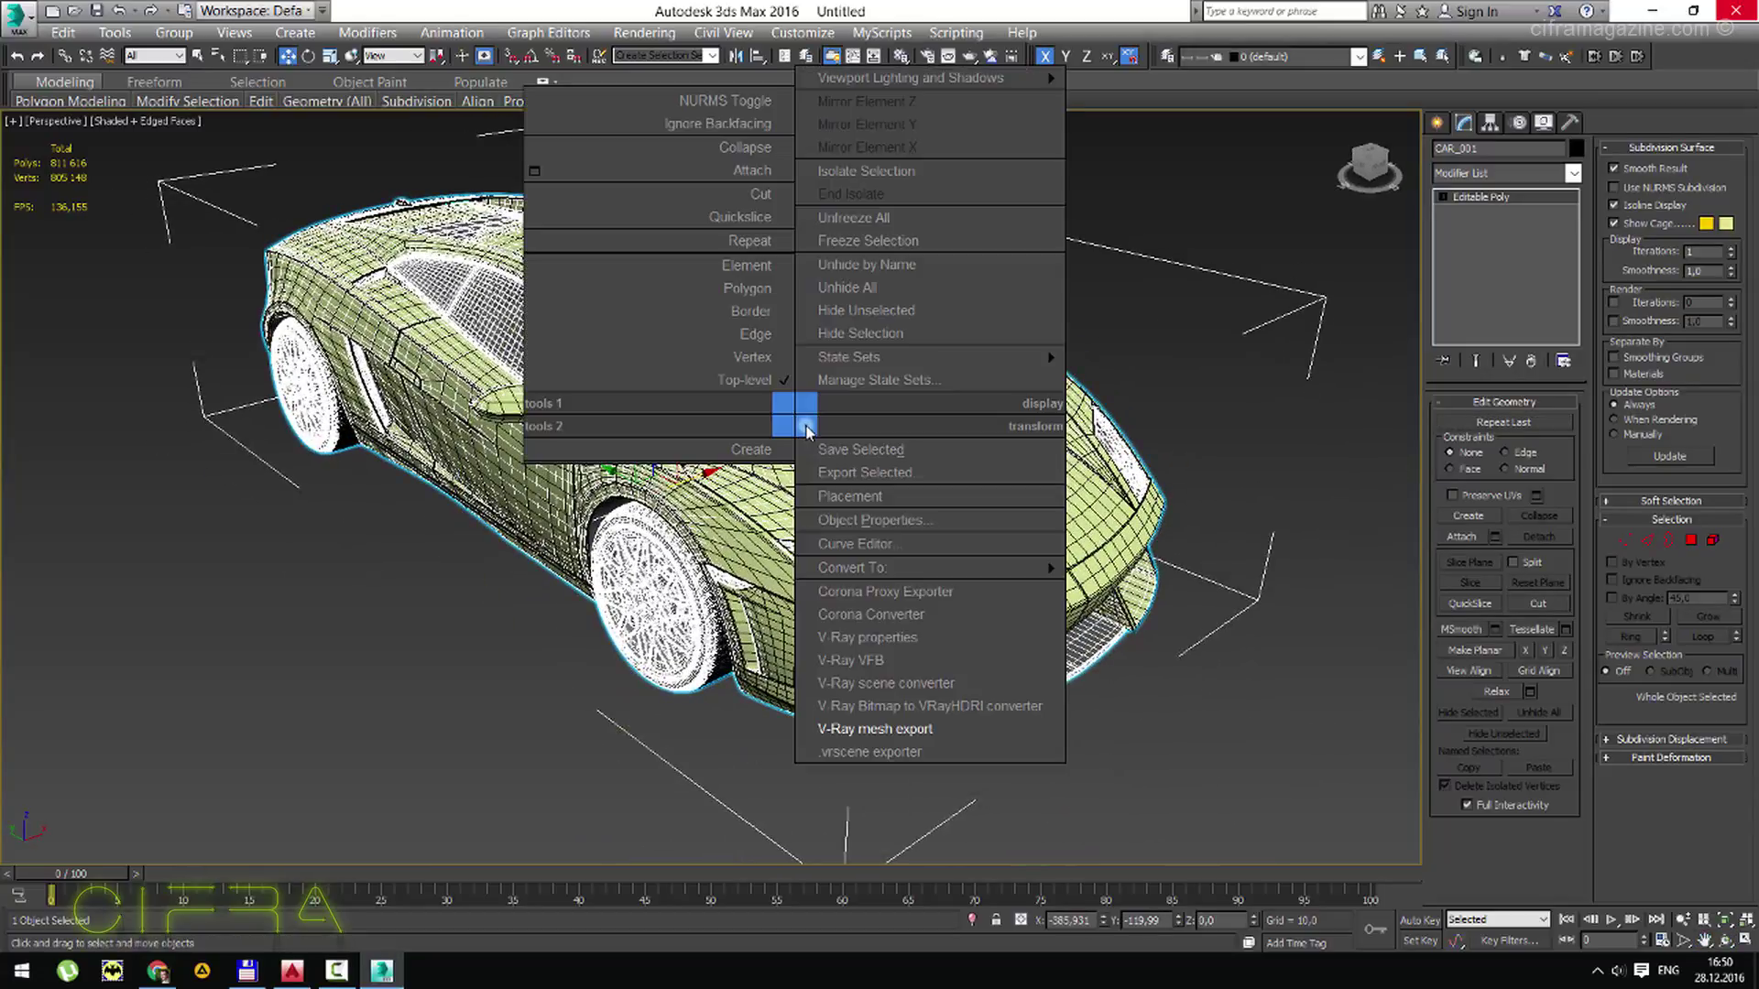
left_click(985, 730)
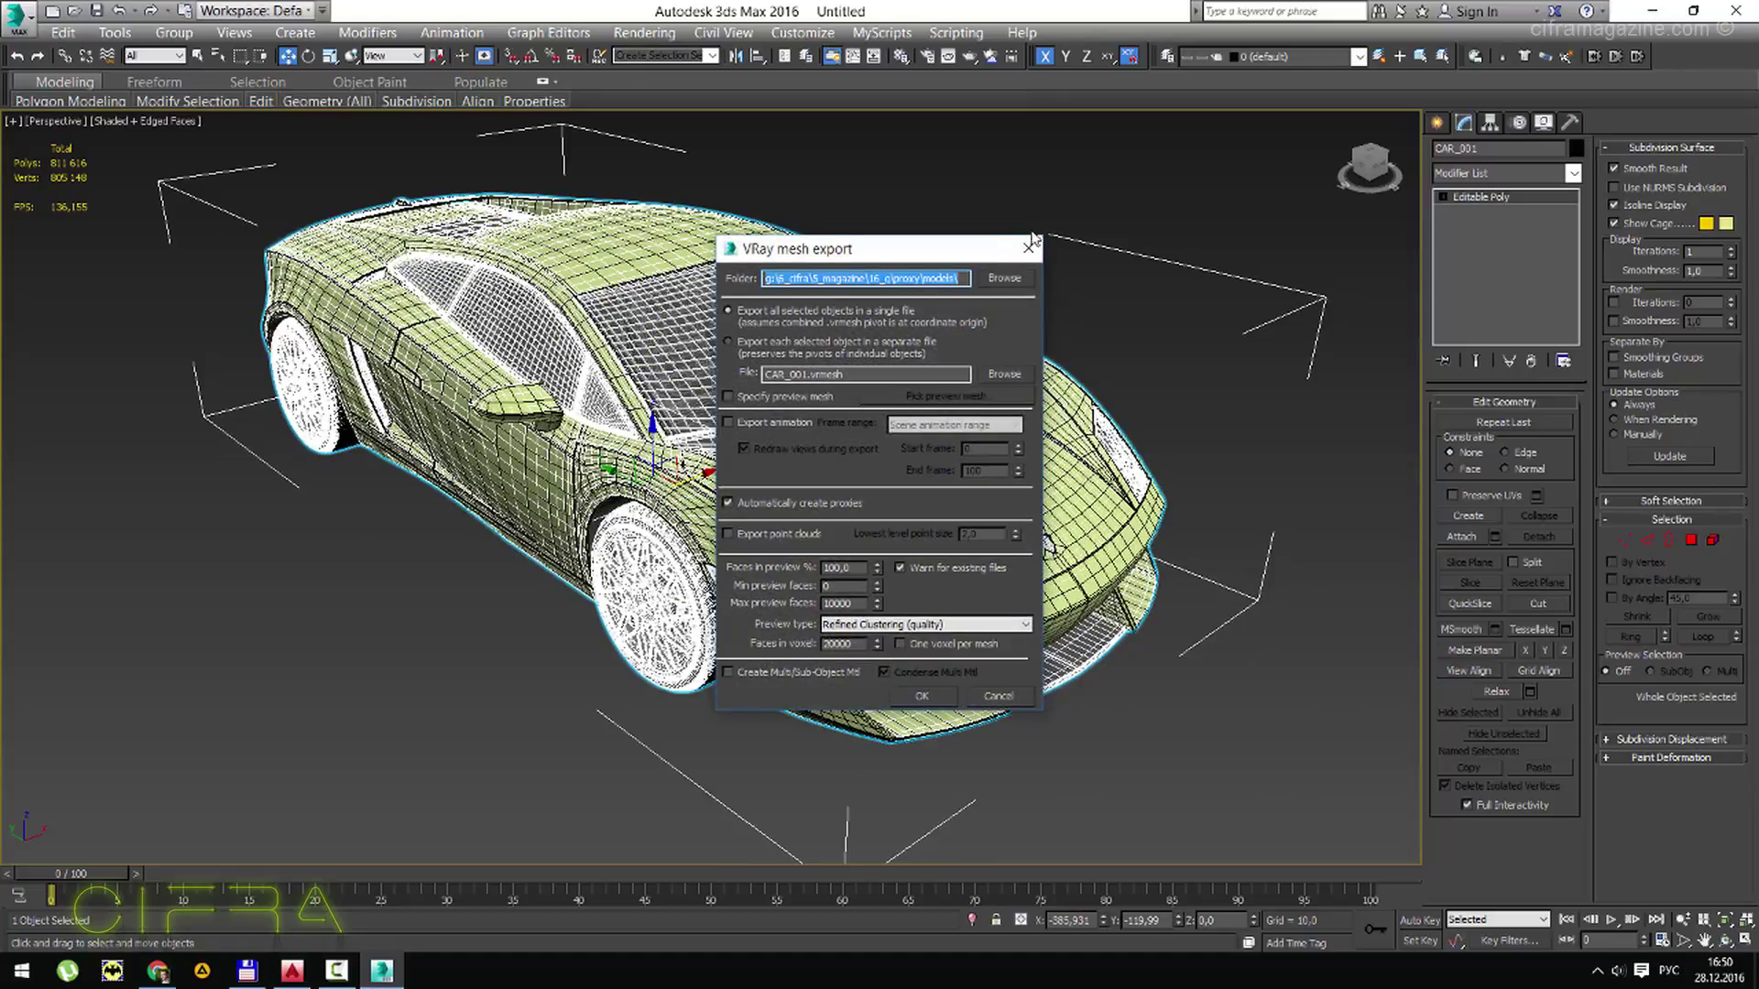
In Total Commander, select the existing 38.4 MB CAR_001.vrmesh in the proxy models folder.
left_click(247, 974)
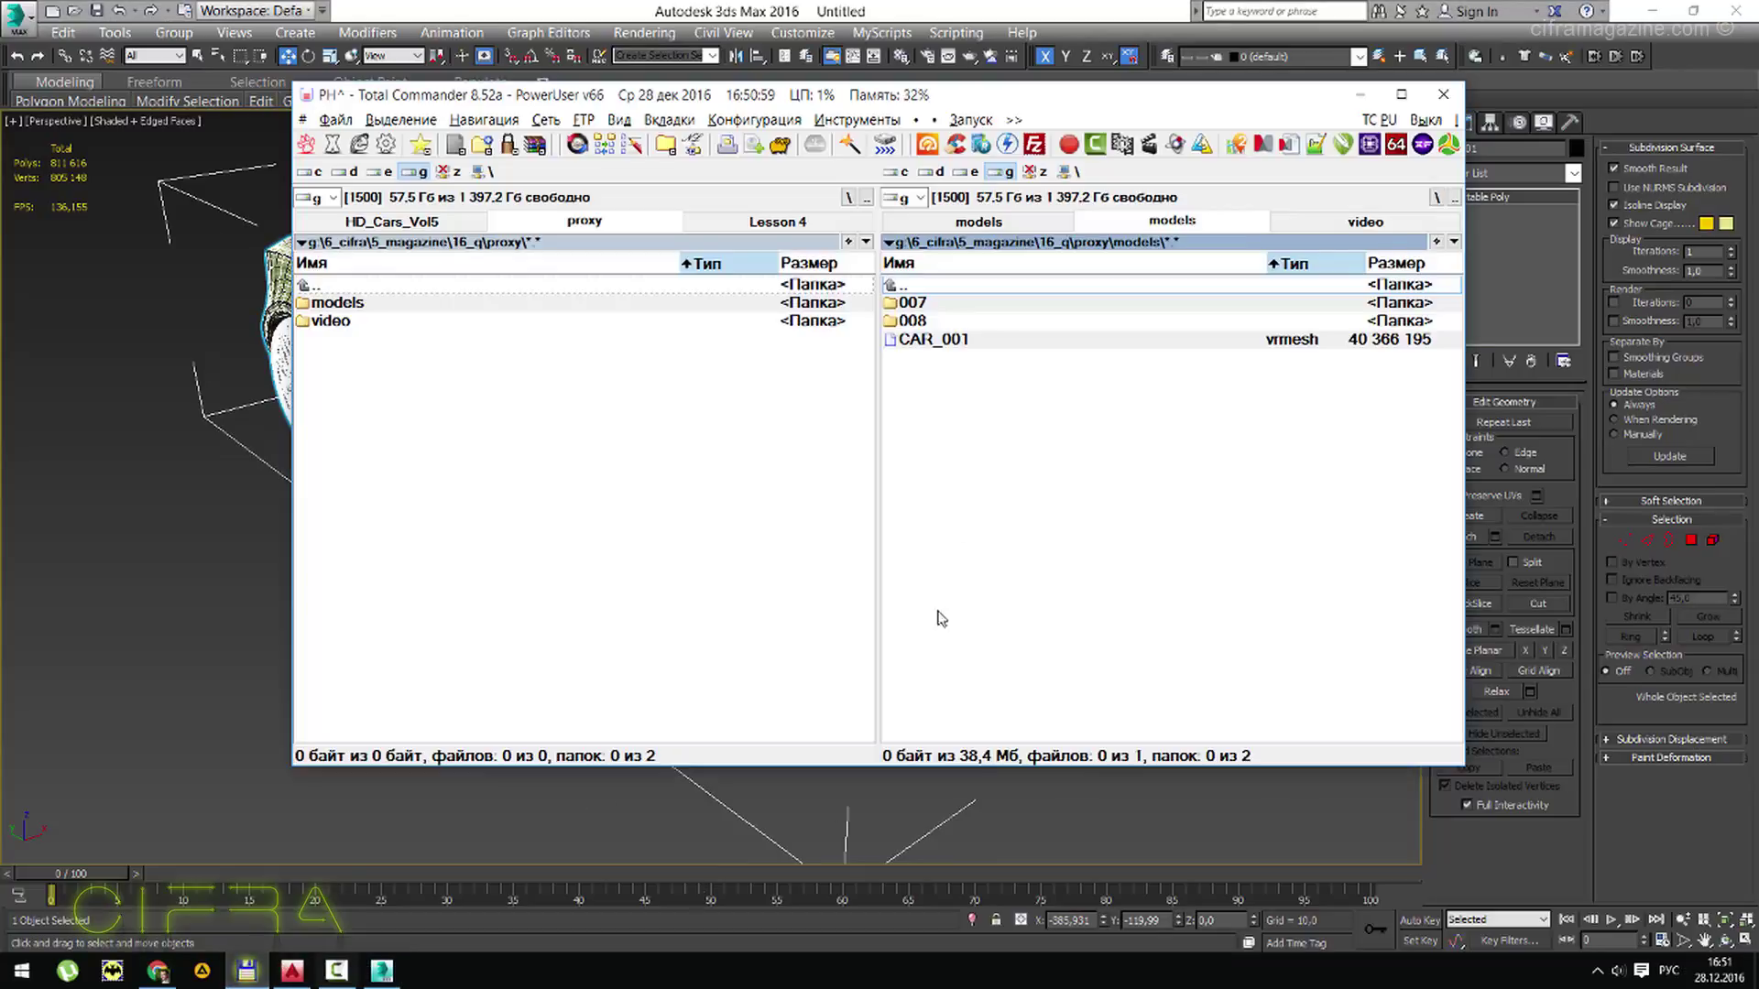
left_click(1010, 340)
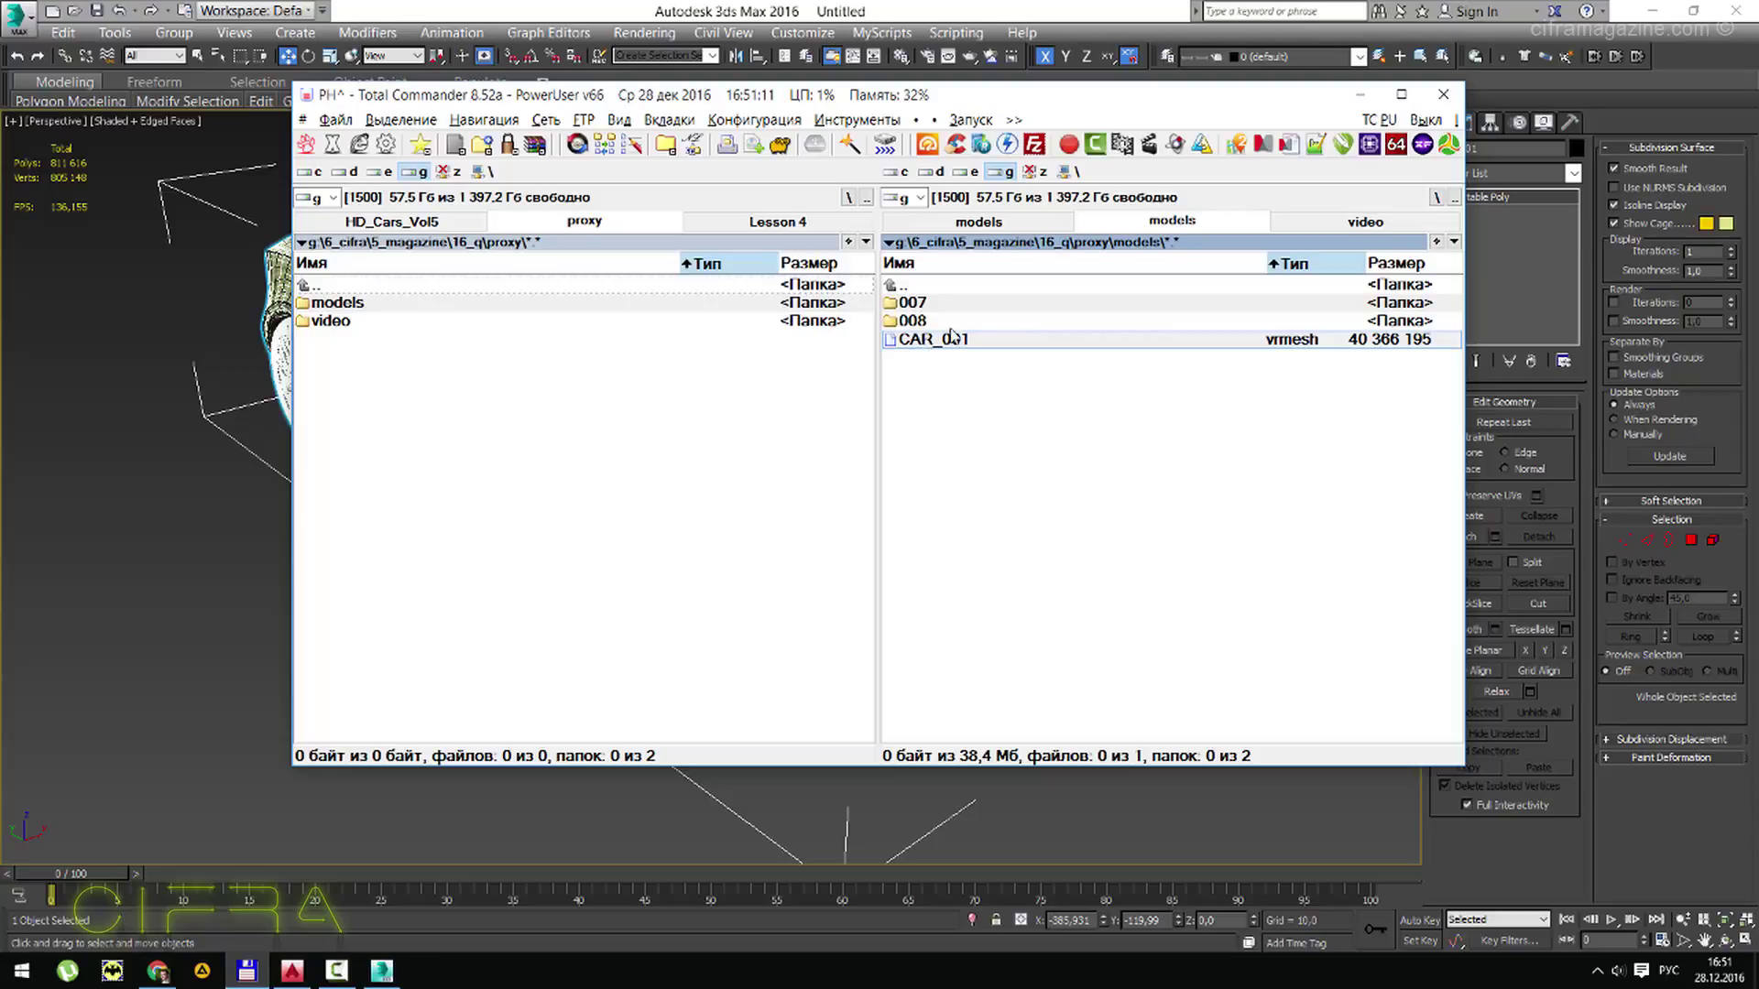
Return to 3ds Max, select the detailed CAR_001 car and activate the export folder path.
left_click(121, 643)
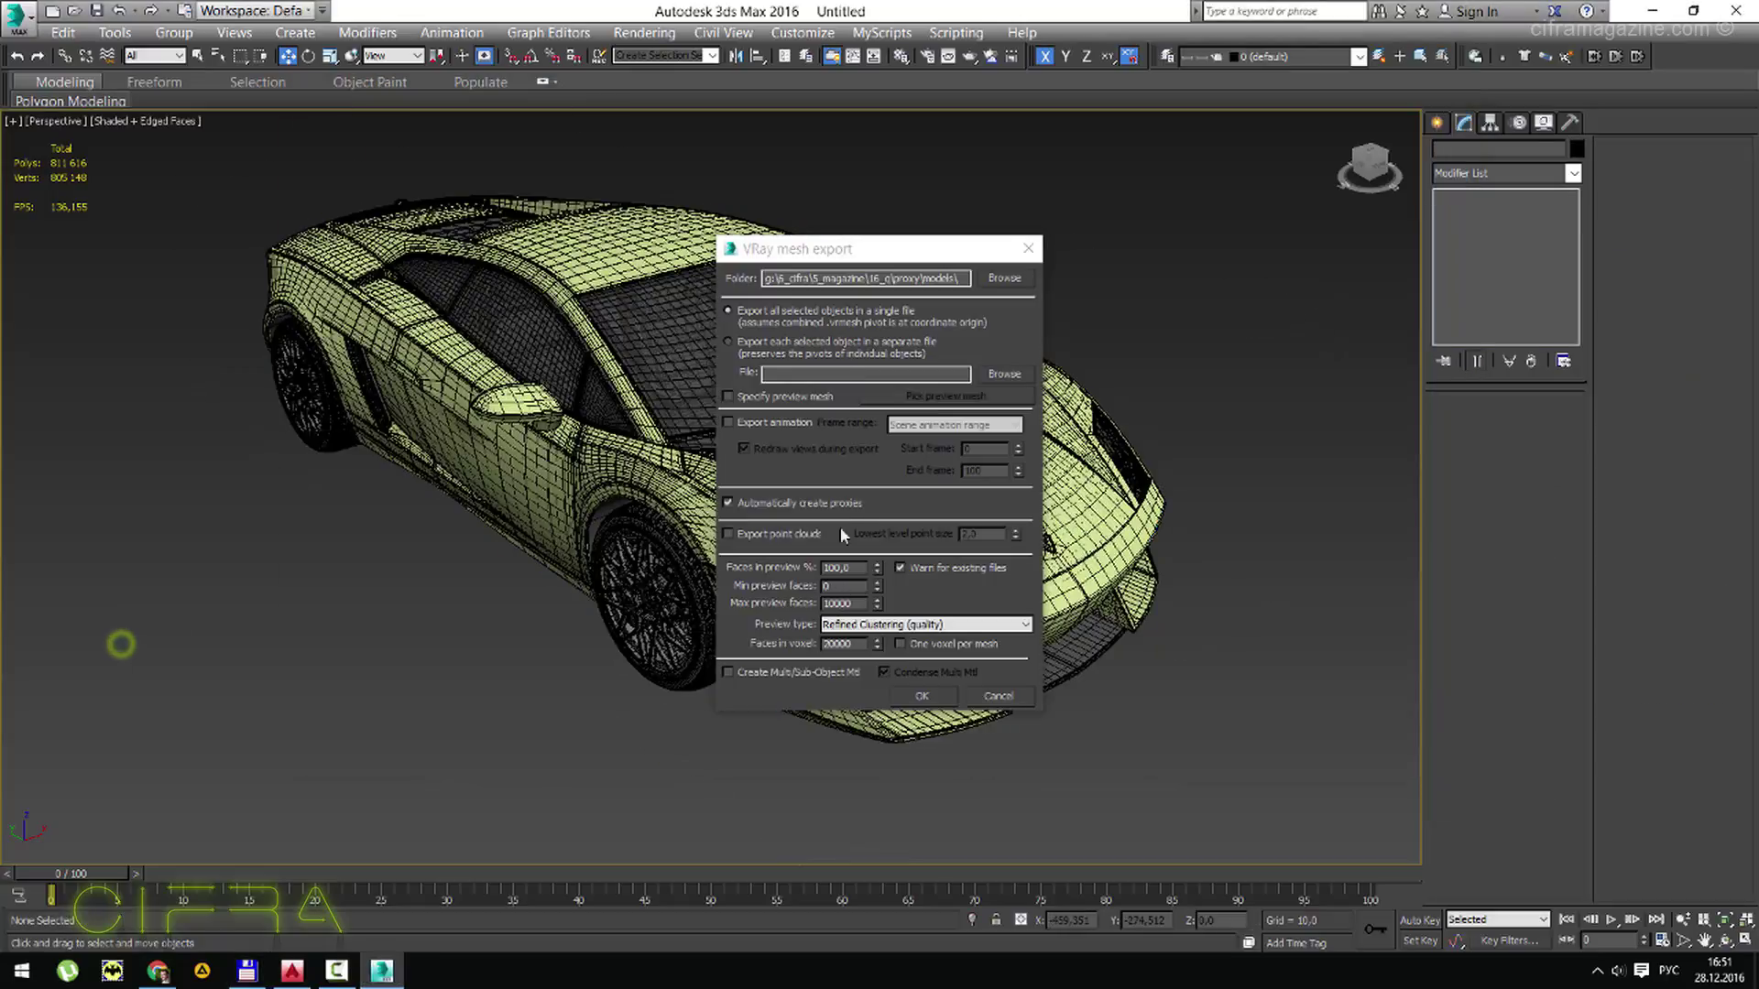
left_click(511, 451)
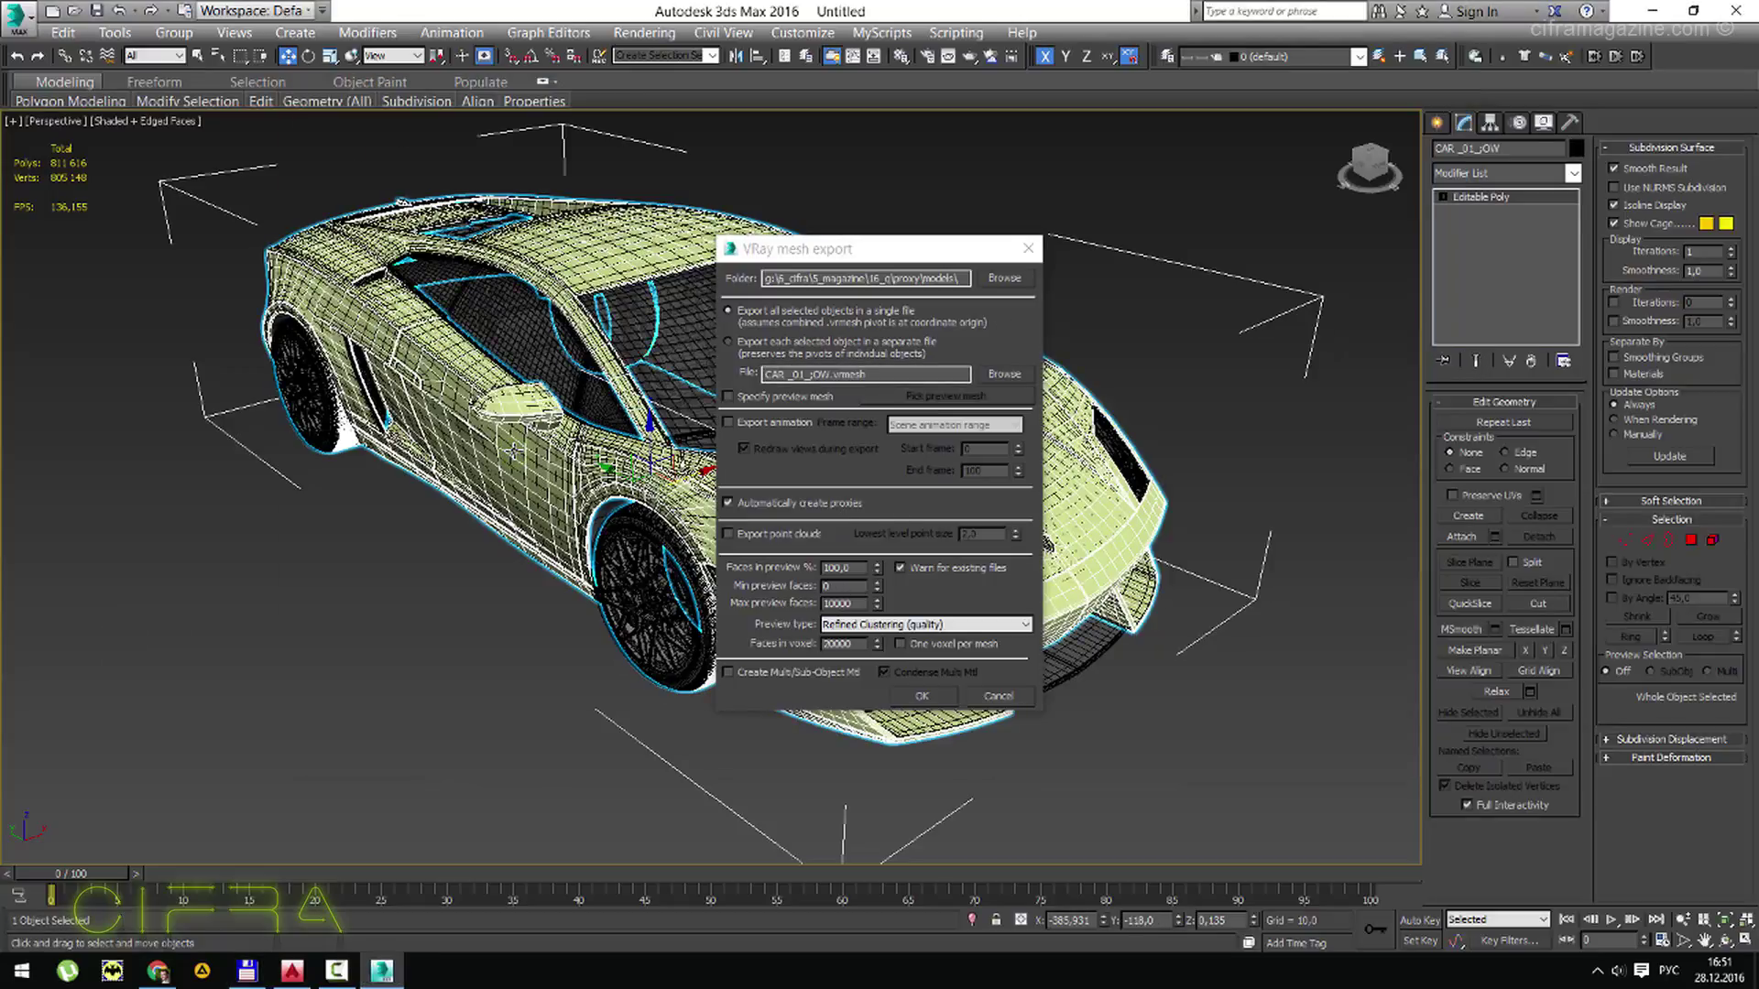
left_click(514, 451)
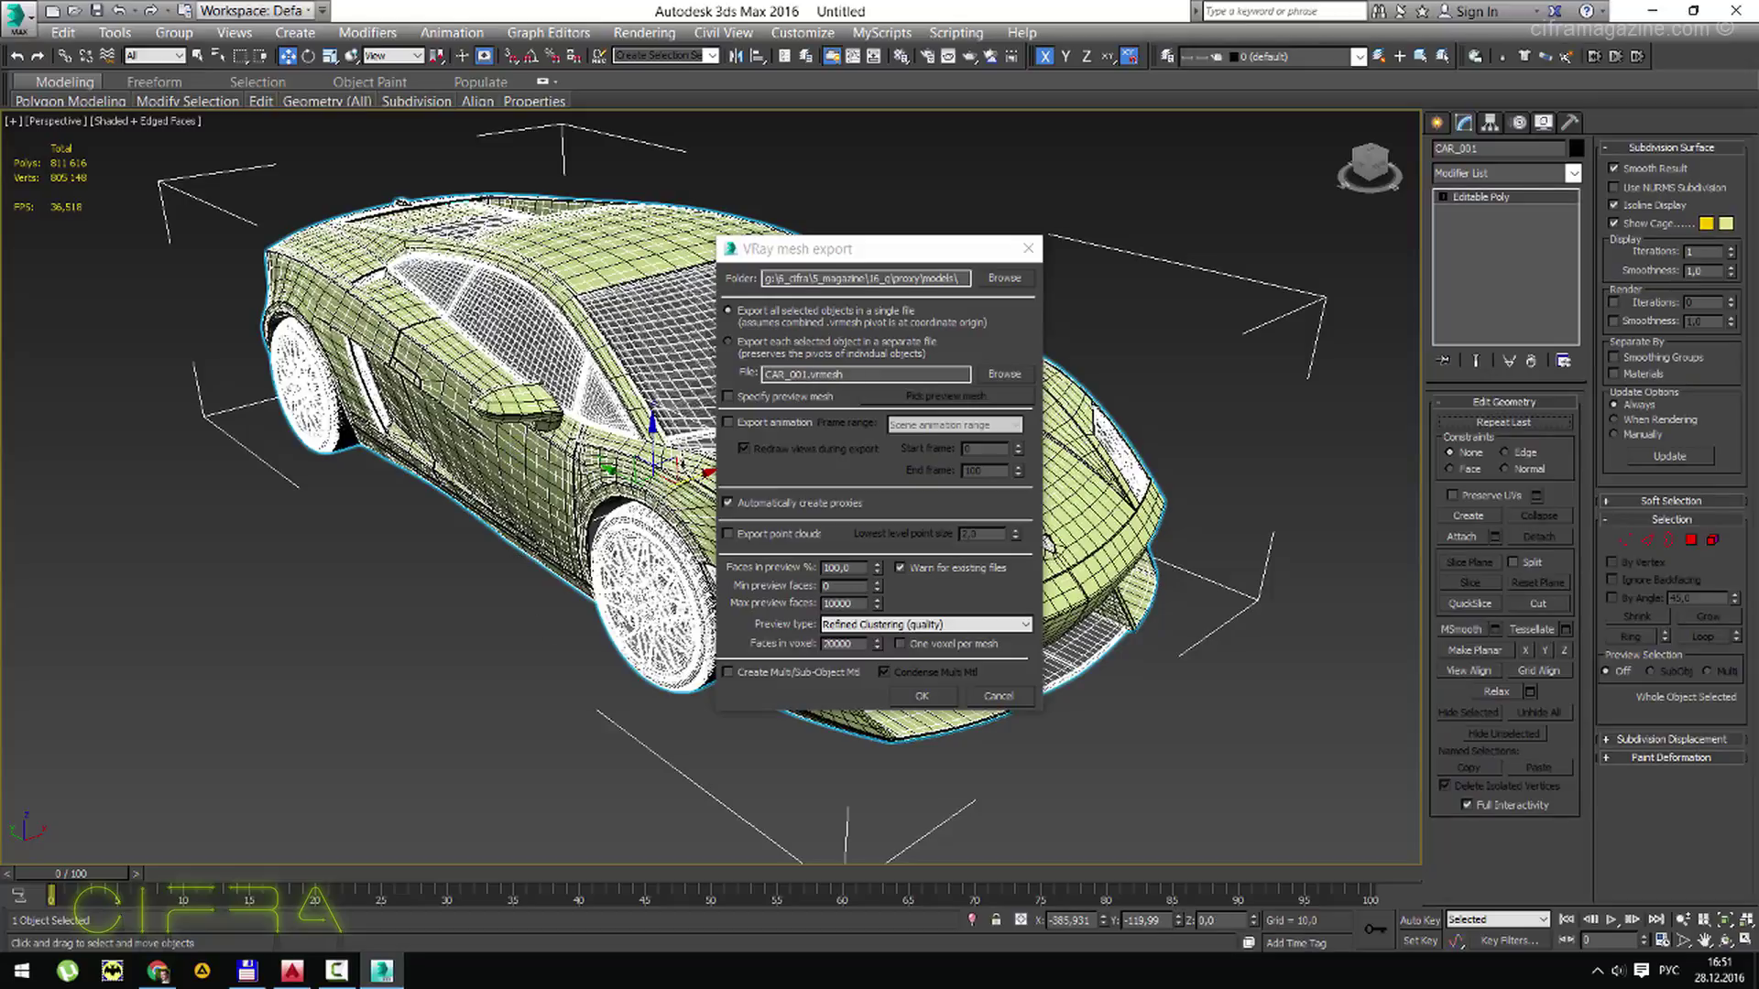
left_click(961, 280)
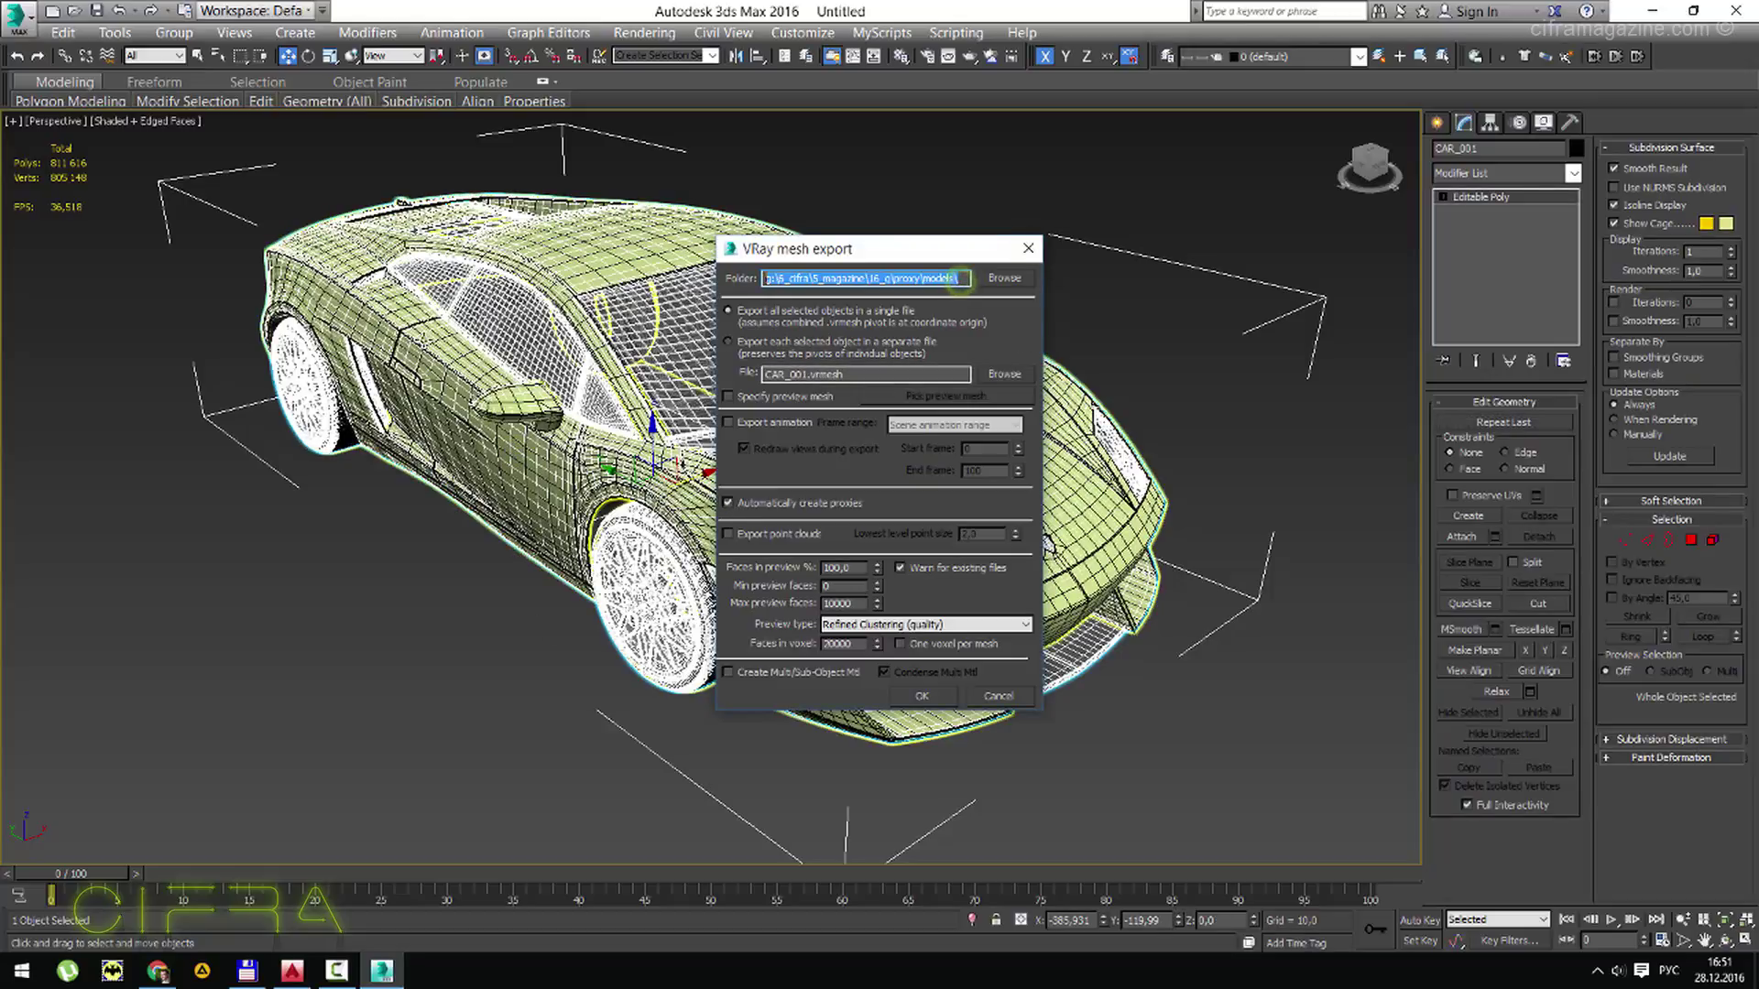
Pick CAR_01_LOW as the preview mesh and export the car as CAR_002.vrmesh.
left_click(729, 396)
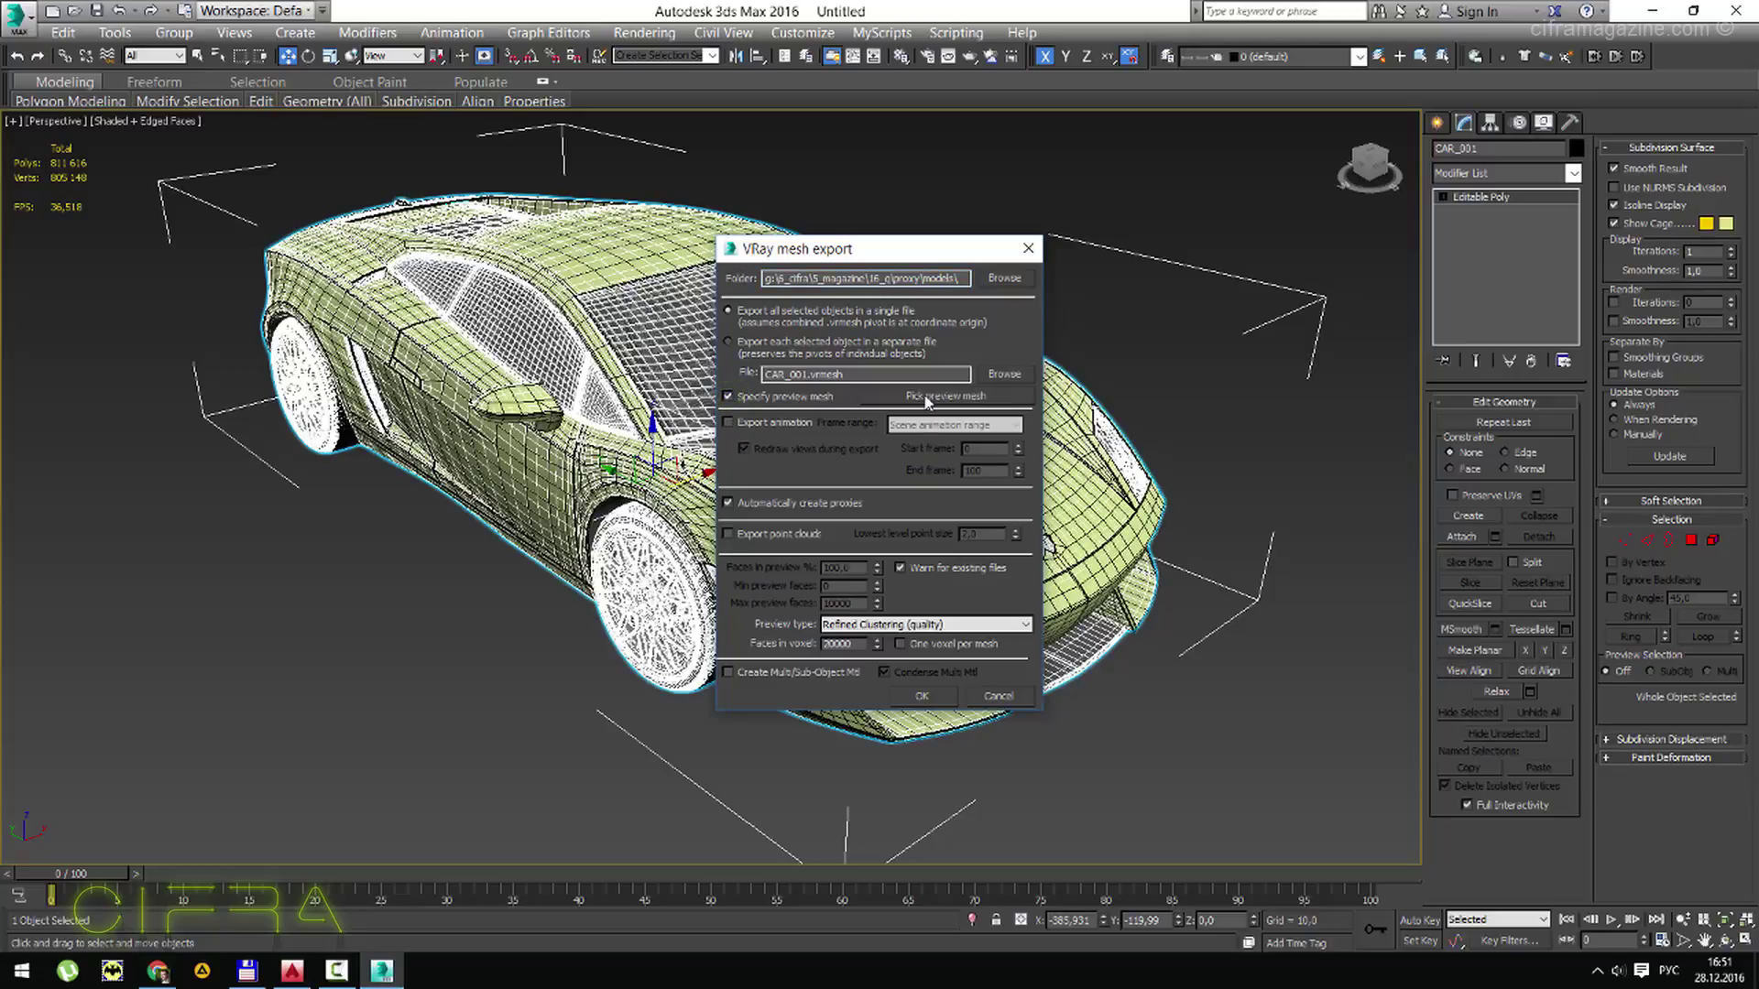
left_click(998, 404)
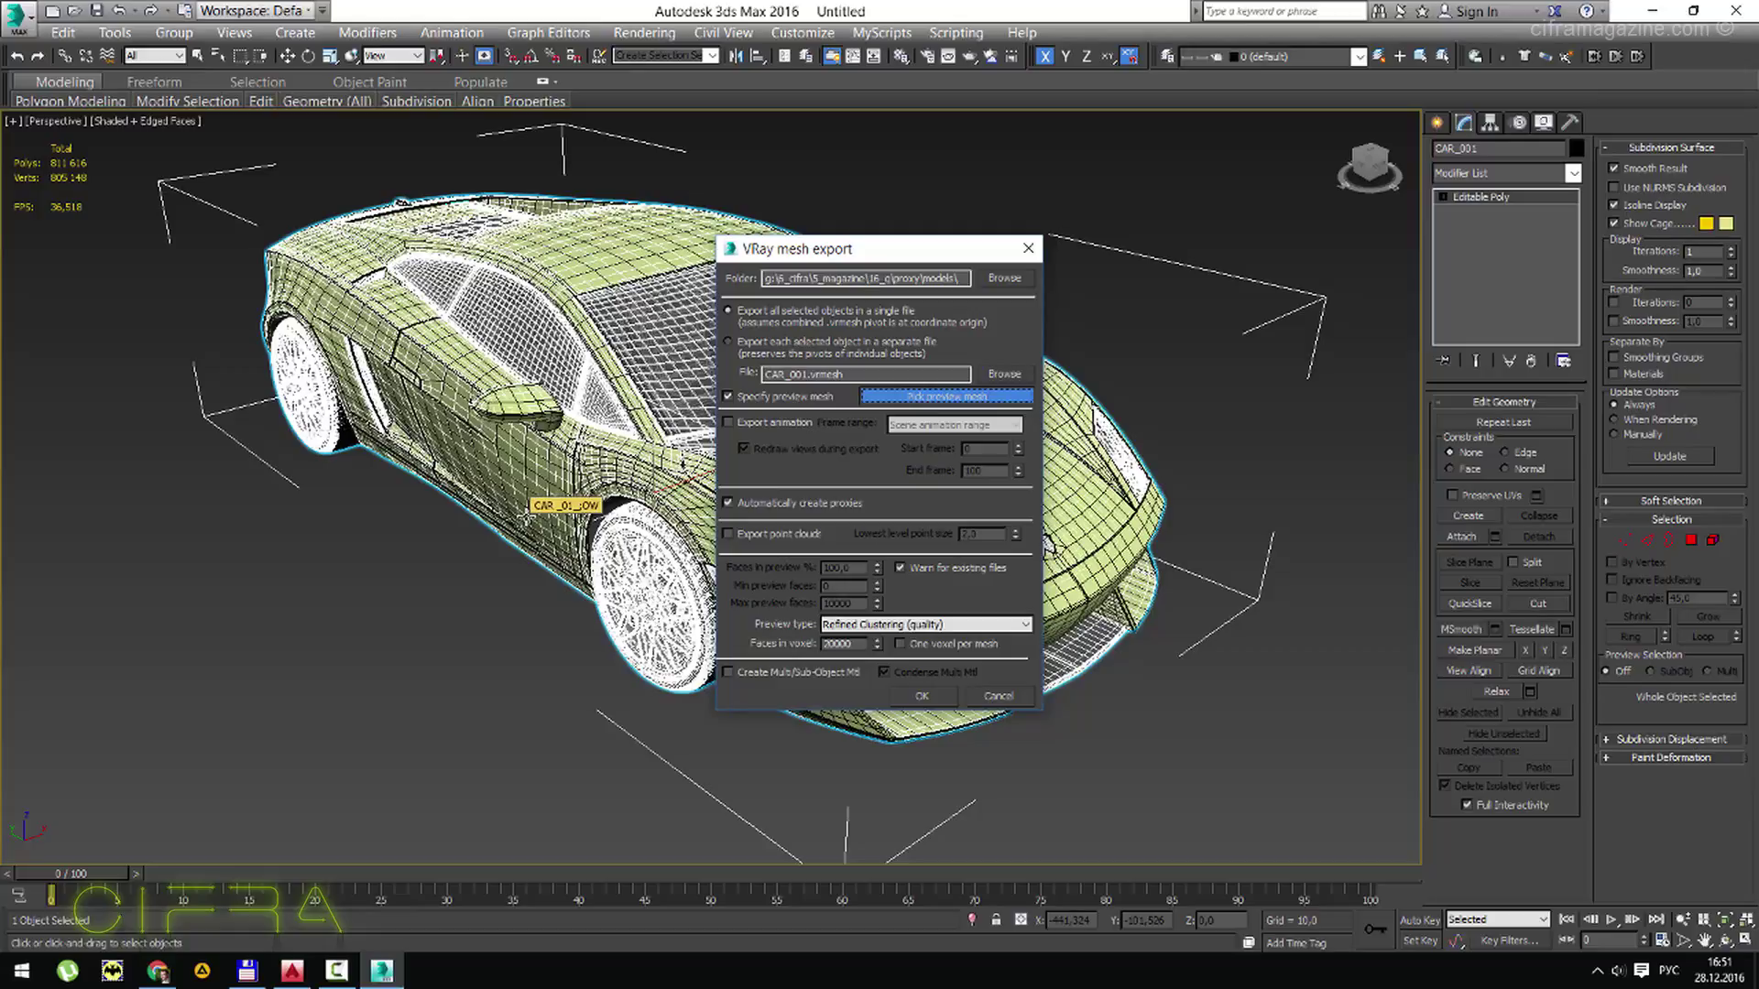
key("h")
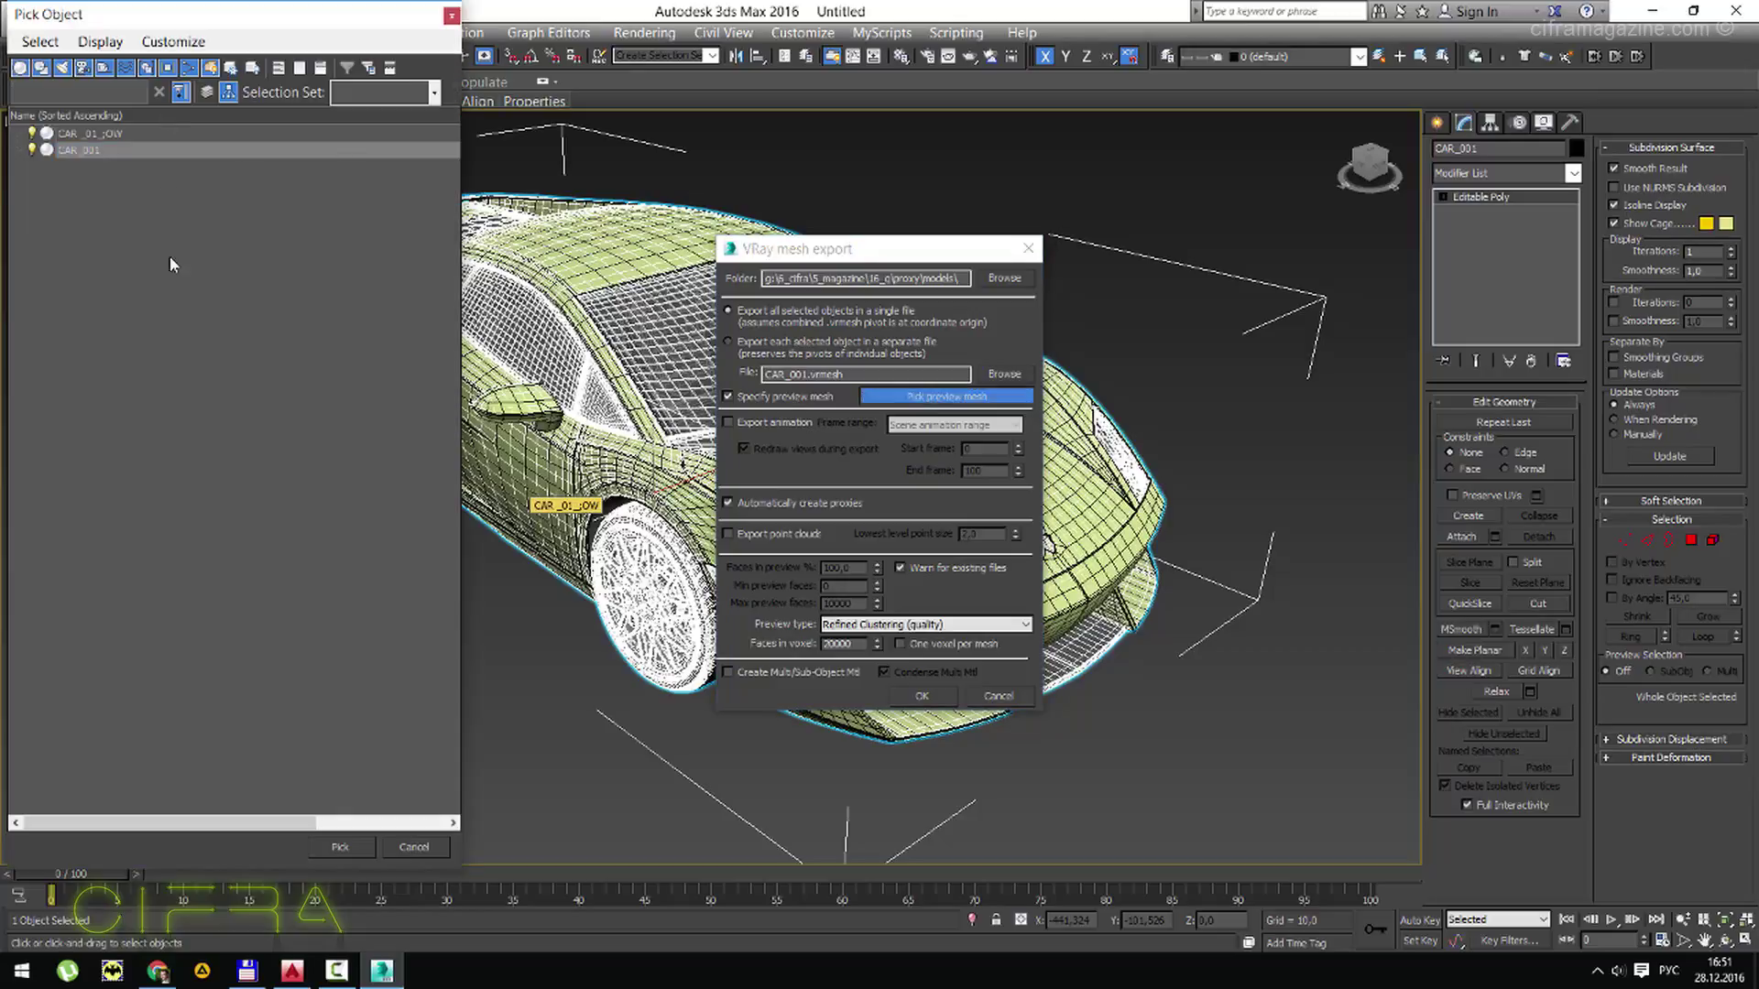
left_click(144, 135)
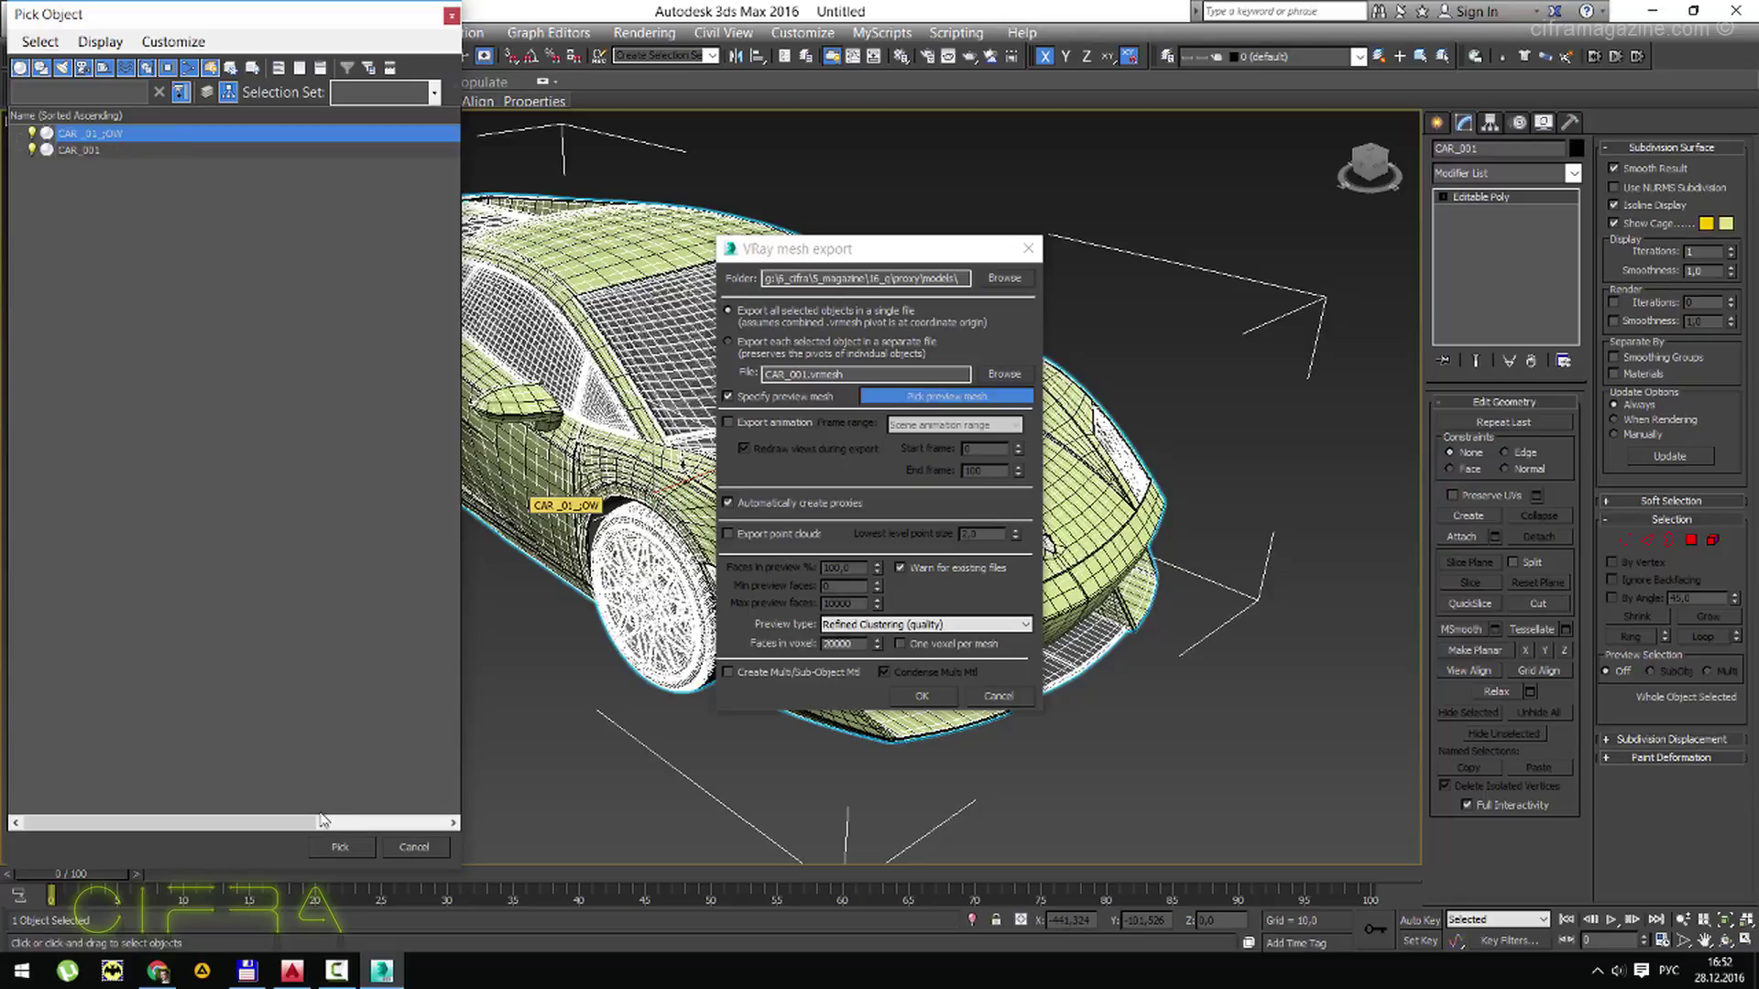
left_click(340, 848)
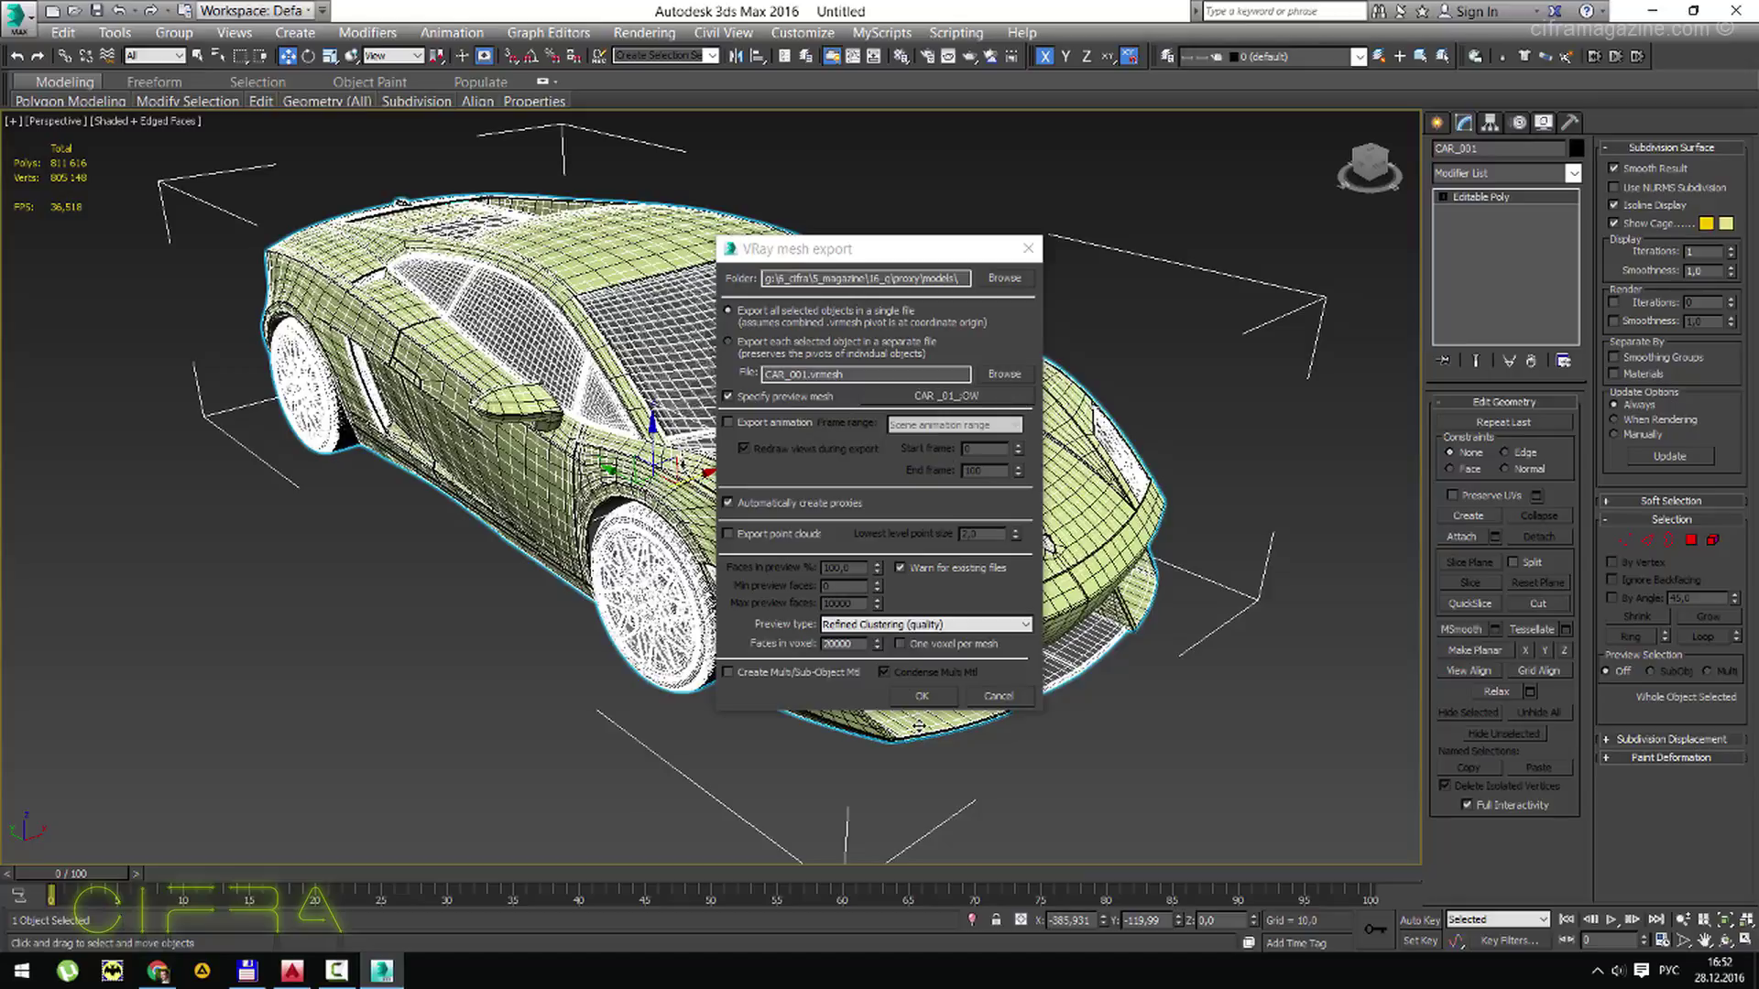
left_click(881, 374)
type("2")
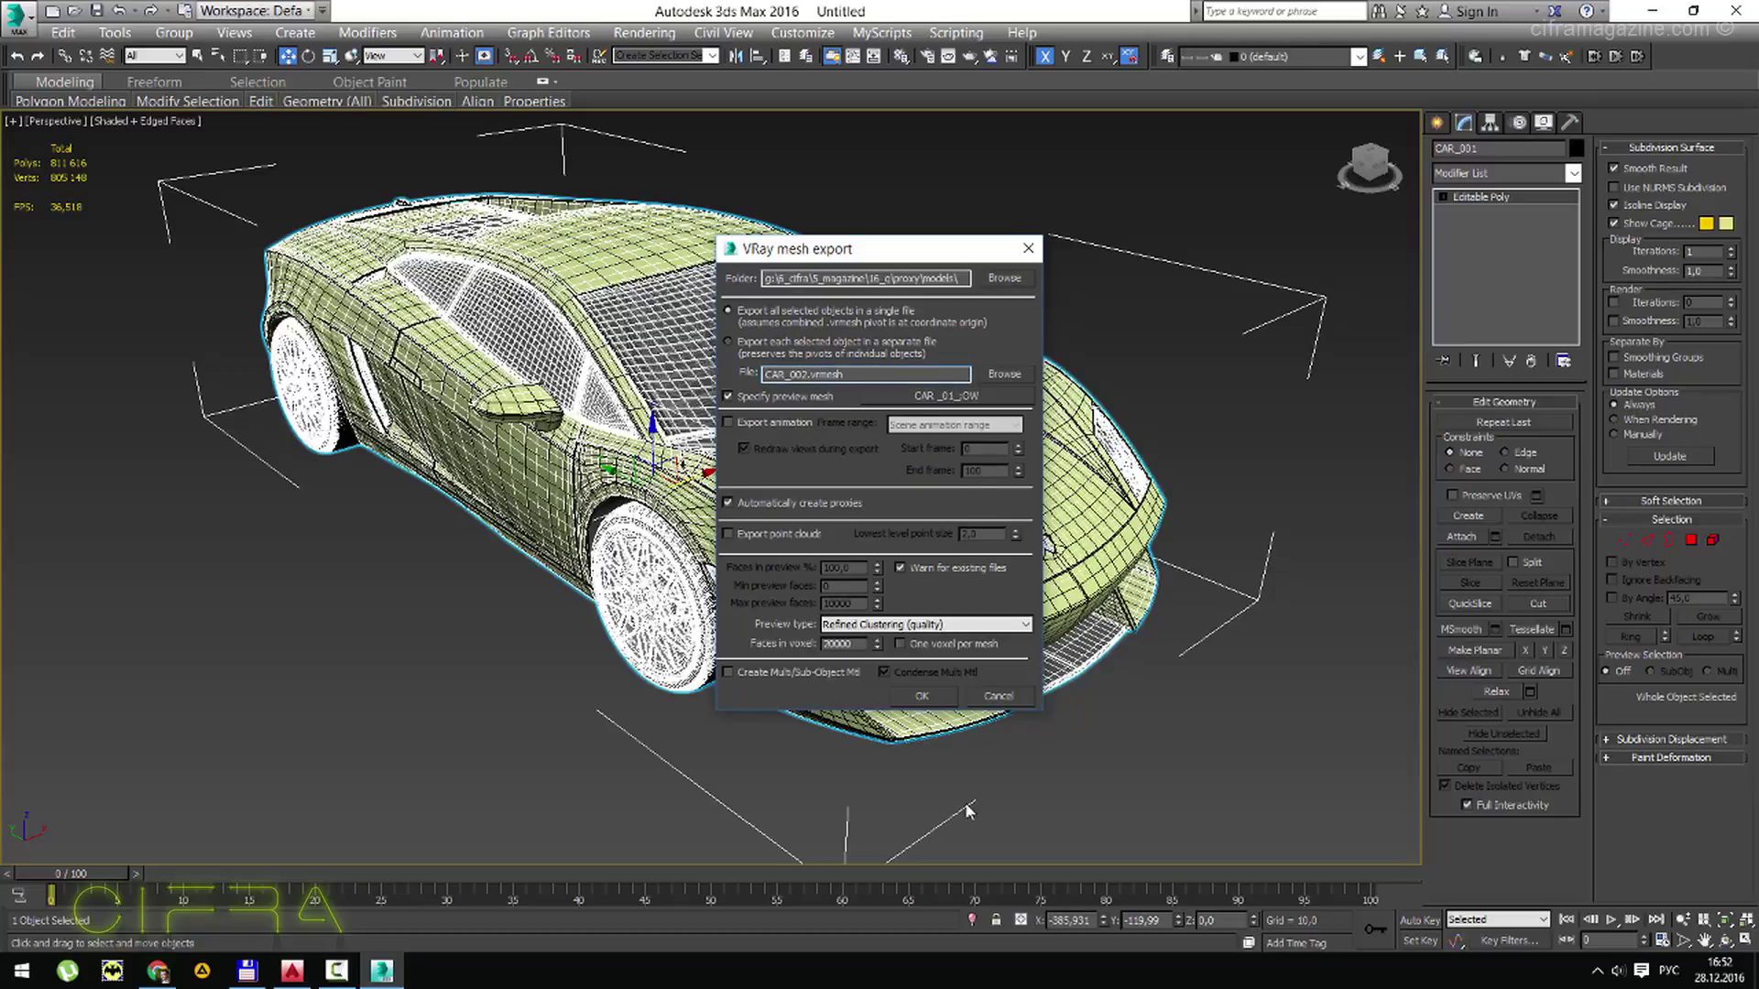
left_click(920, 696)
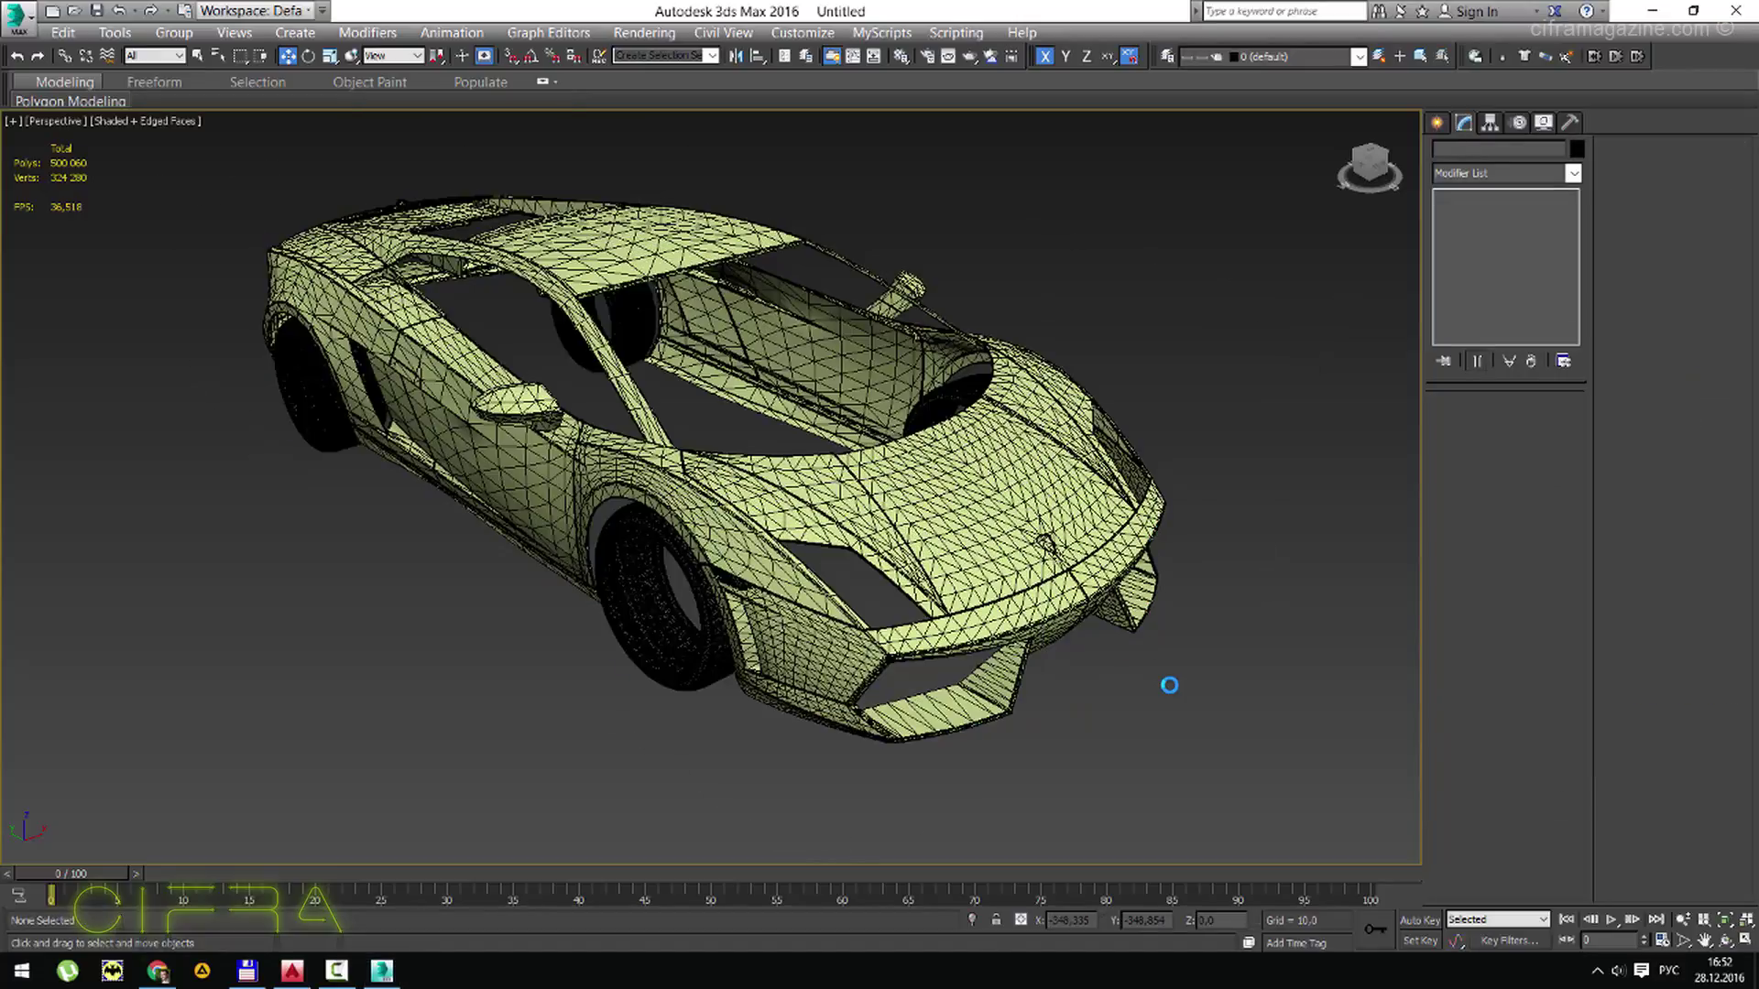
Move VRayProxy_CAR_001 aside to reveal the original mesh car beneath it.
left_click(993, 490)
left_click(1168, 699)
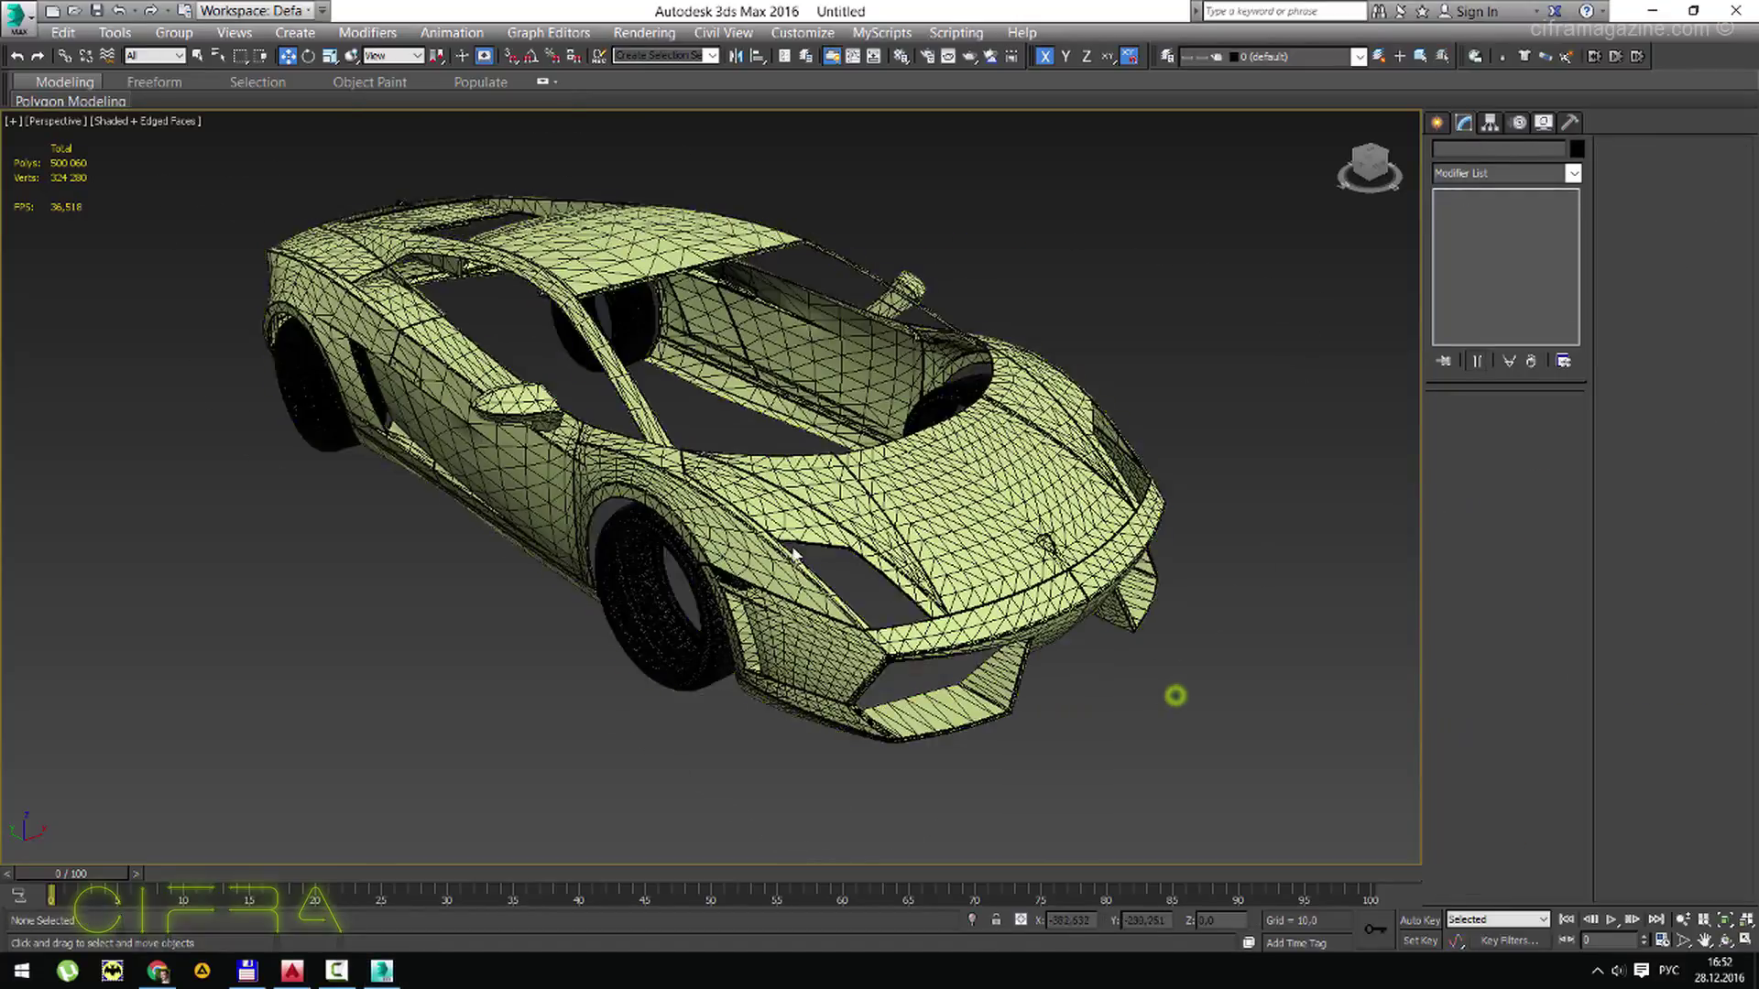
key("ctrl+r")
mouse_move(1174, 699)
left_mouse_down()
mouse_move(755, 506)
mouse_move(779, 513)
mouse_move(796, 396)
mouse_move(745, 369)
mouse_move(724, 485)
mouse_move(824, 586)
mouse_move(1017, 550)
mouse_move(1007, 578)
mouse_move(1128, 721)
left_mouse_up()
left_click(1017, 550)
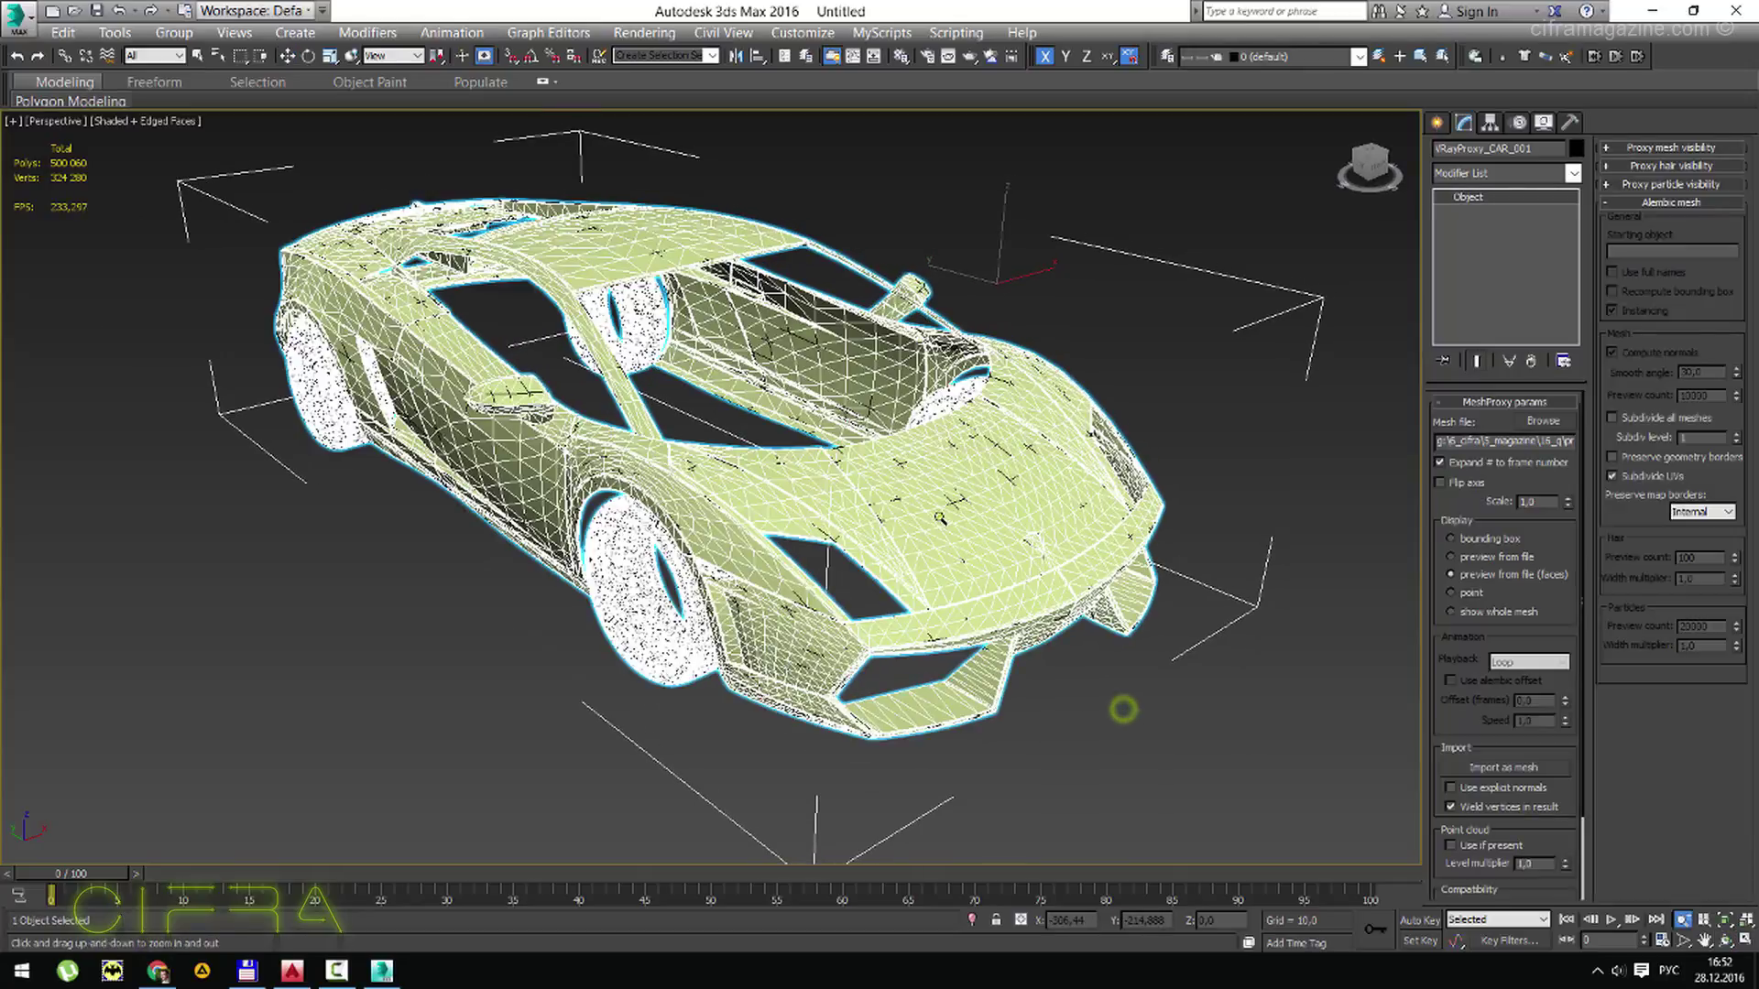
key("w")
left_click_drag(1019, 280, 1094, 365)
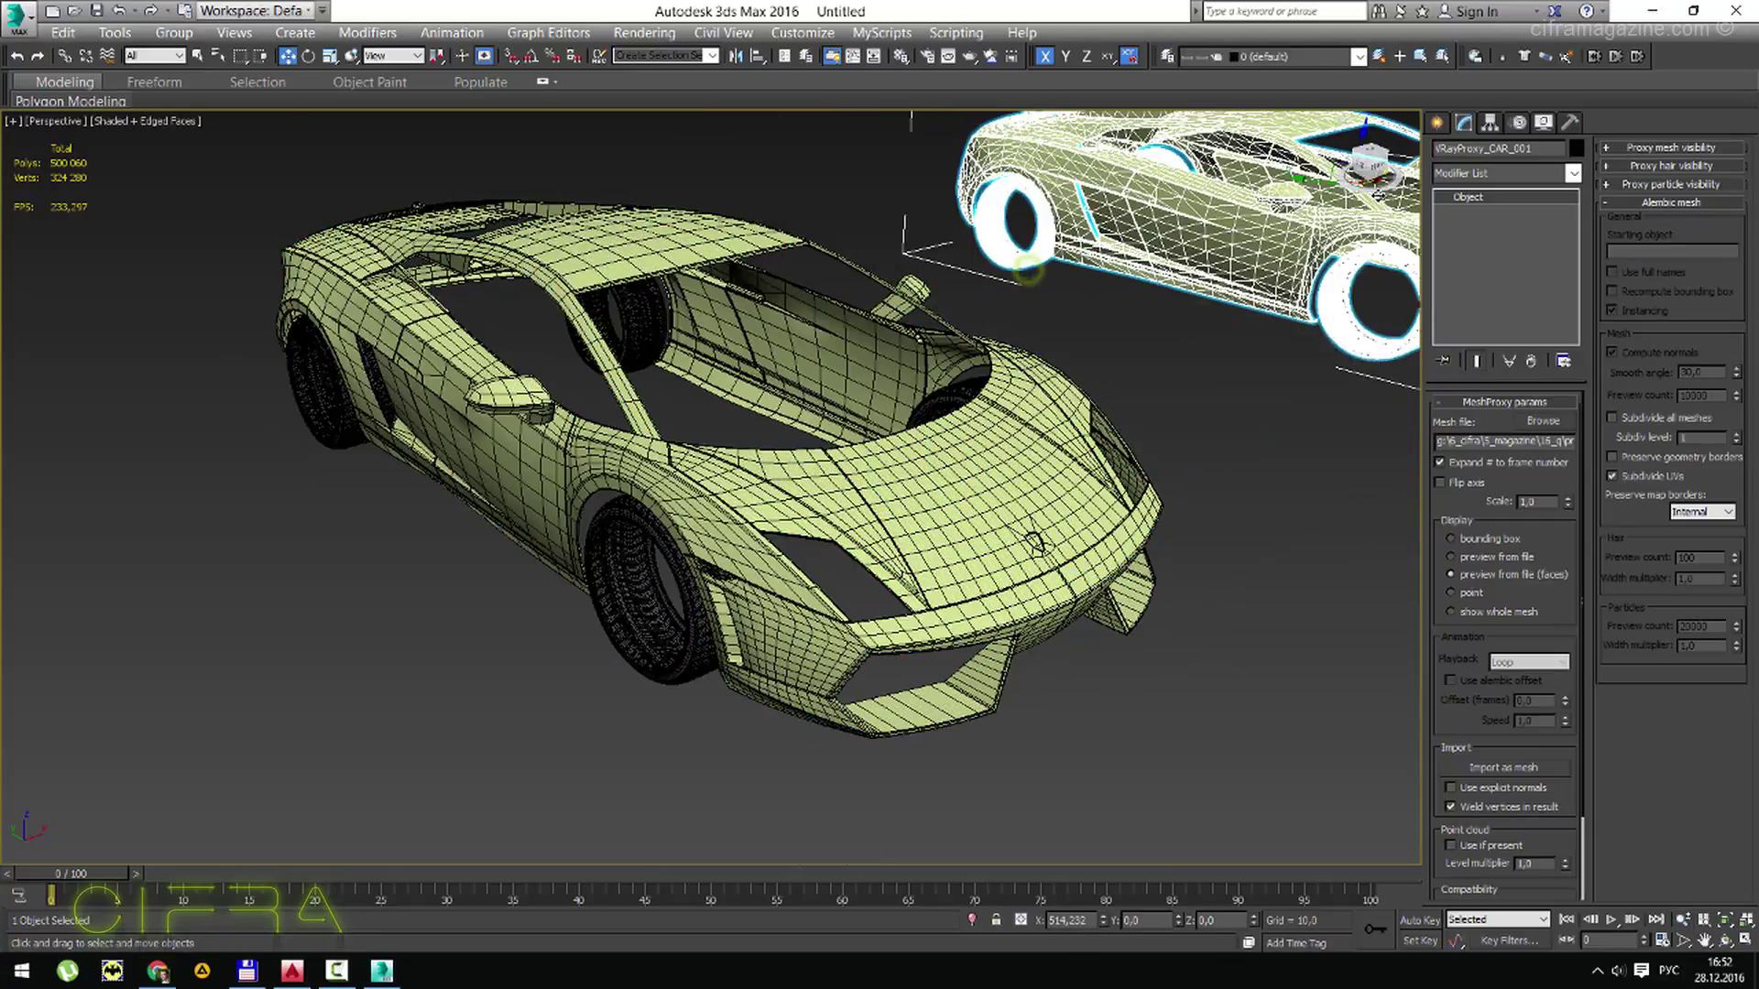
middle_click_drag(1094, 365, 995, 401)
right_click(995, 401)
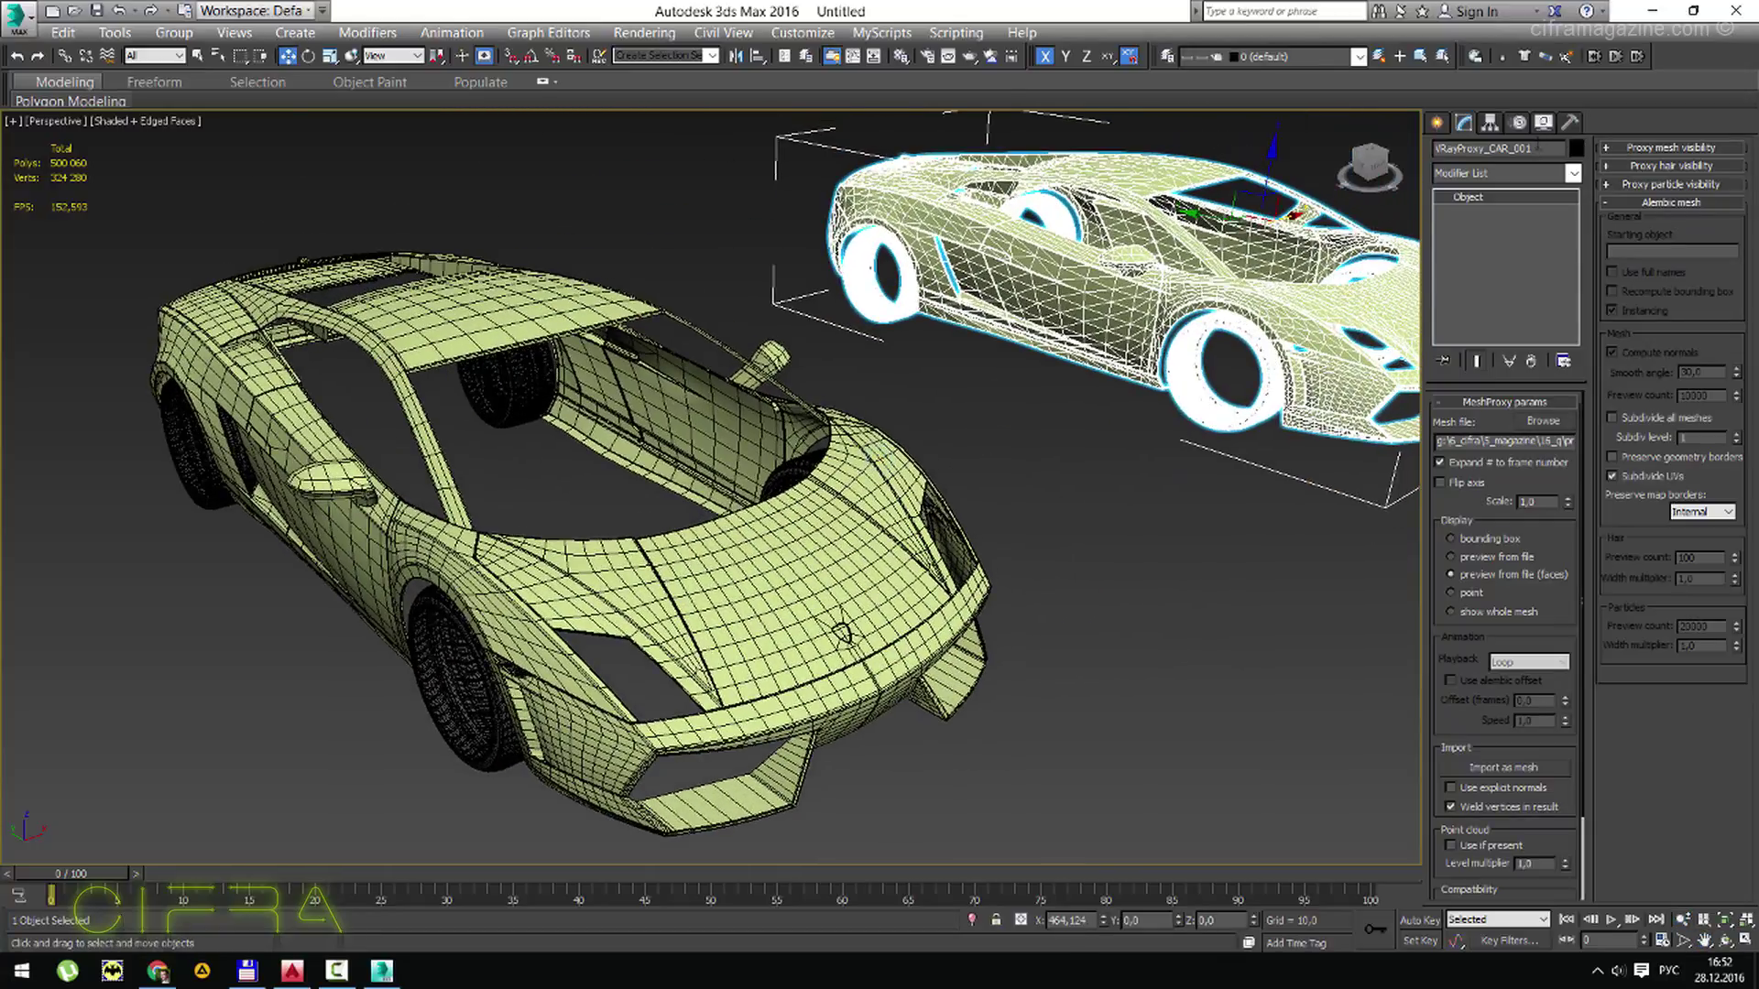
Delete the leftover Editable Poly car and frame the proxy car in the view.
left_click(973, 641)
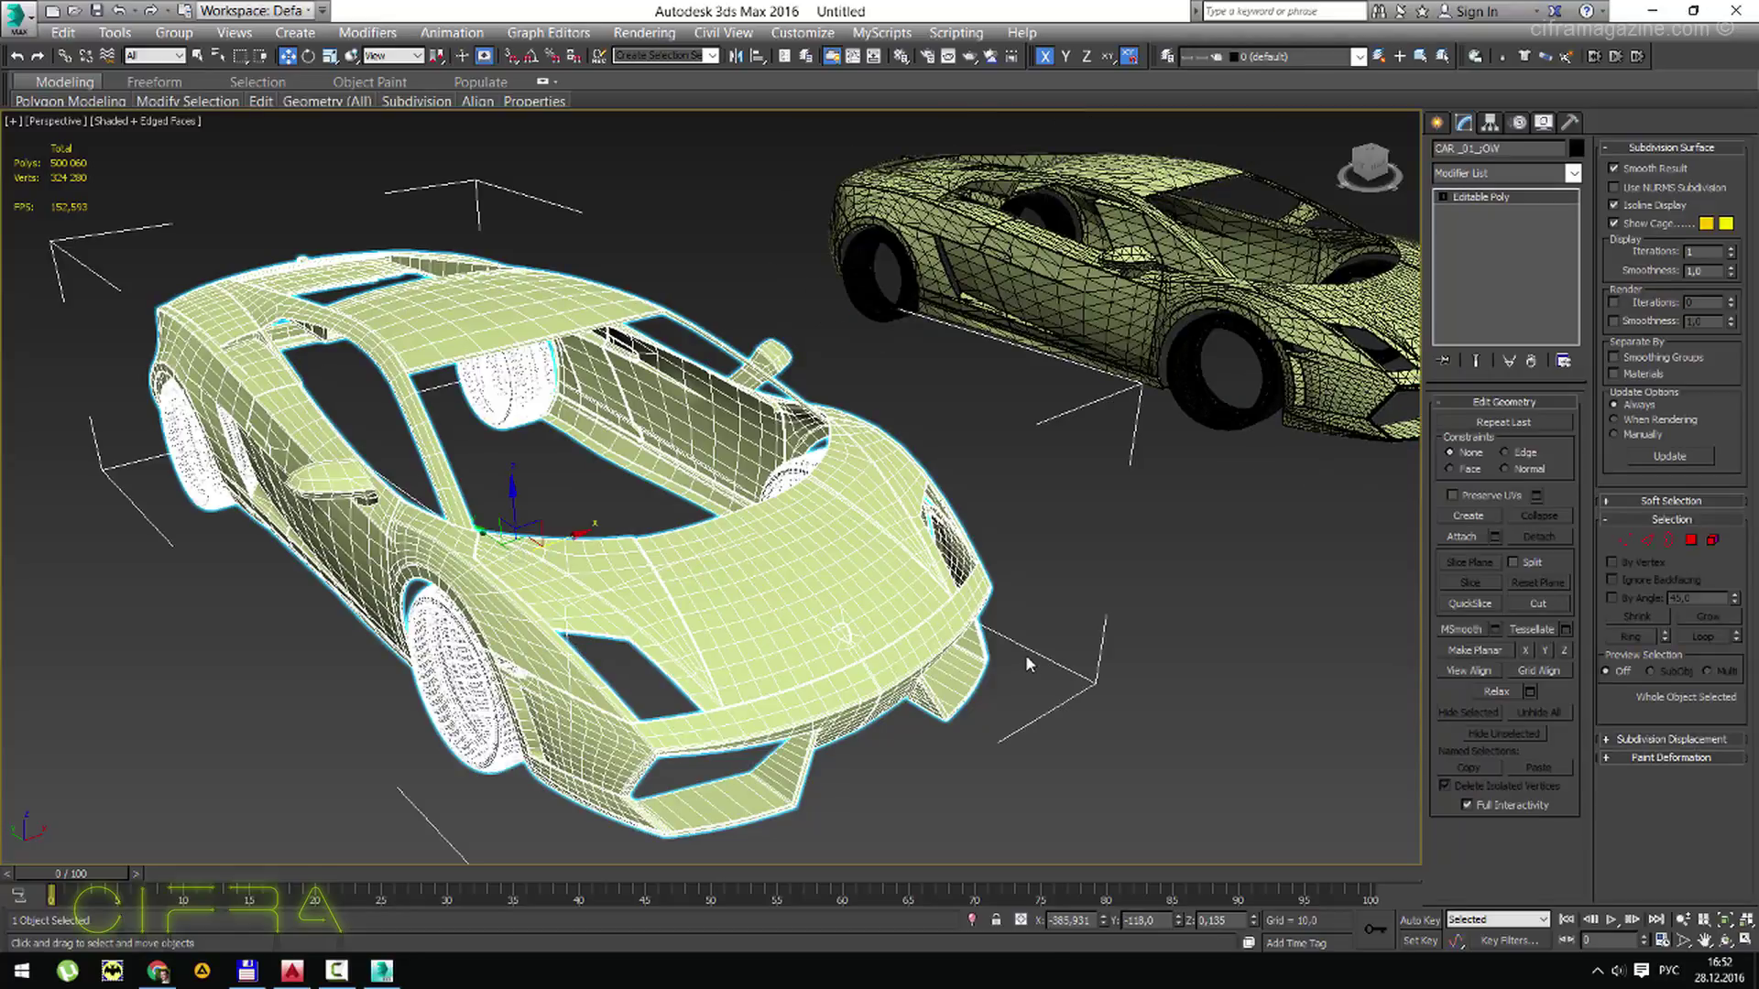
key("Delete")
left_click(1085, 284)
key("z")
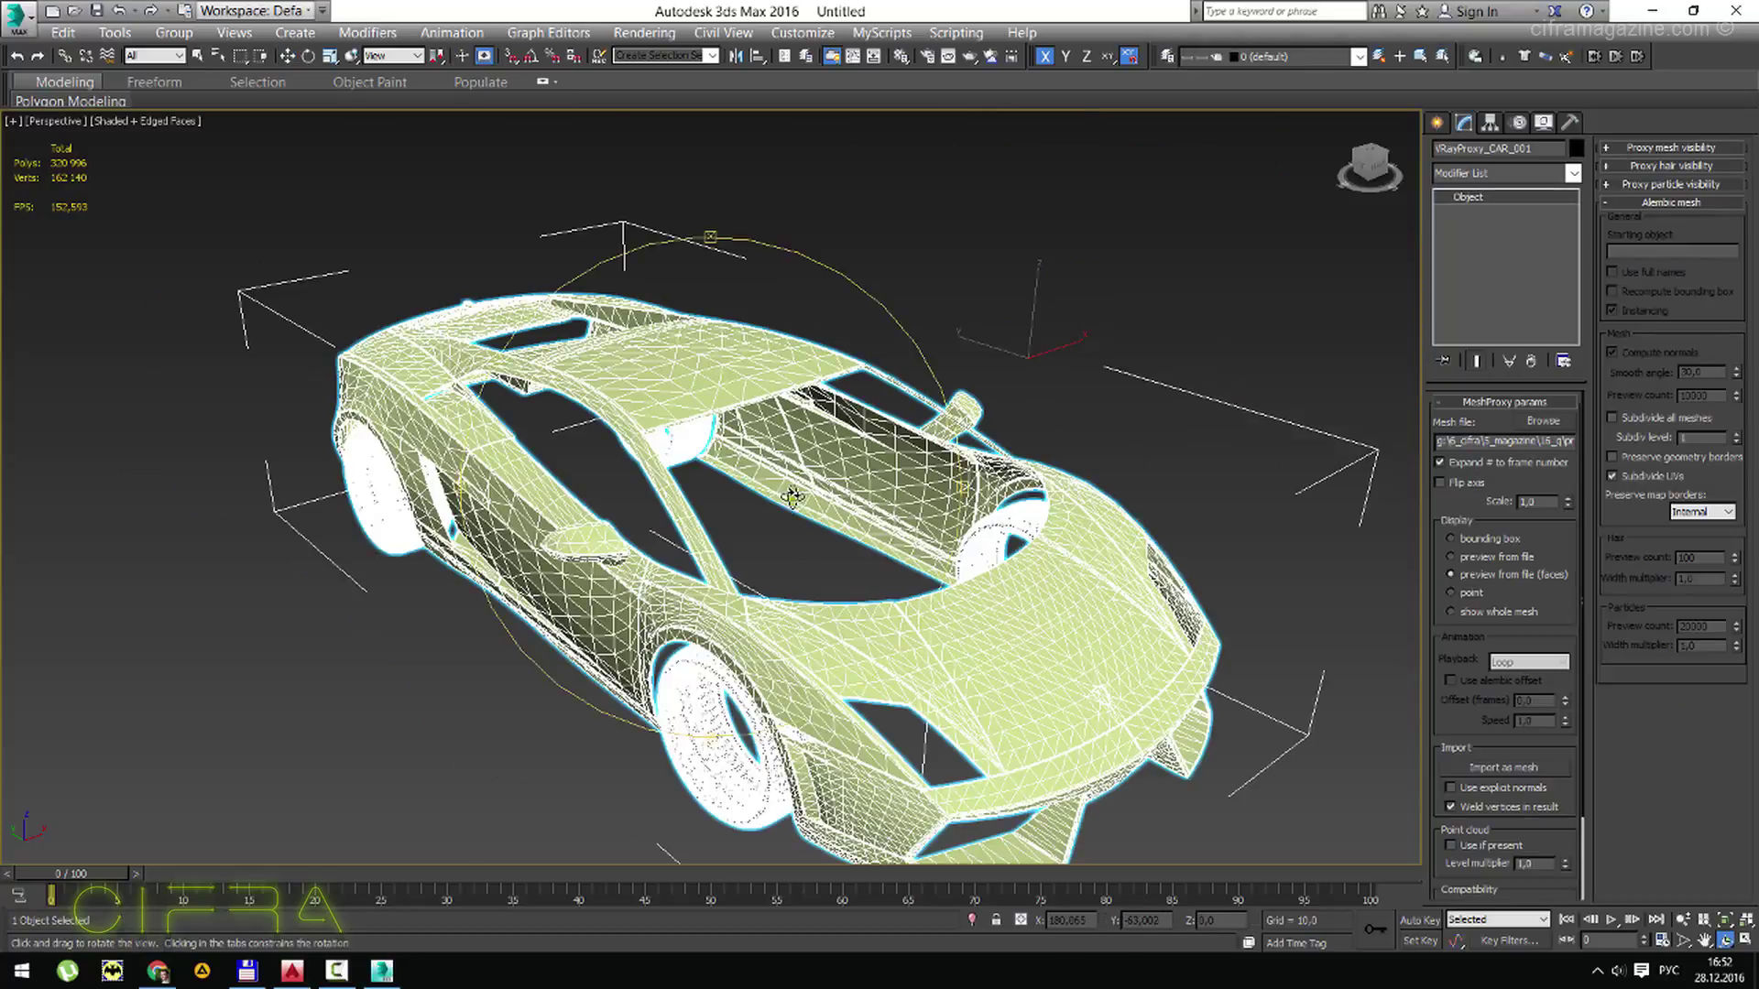
middle_click_drag(895, 502, 769, 499, "alt")
Align the proxy car's pivot in Z only to its minimum point.
left_click(1490, 123)
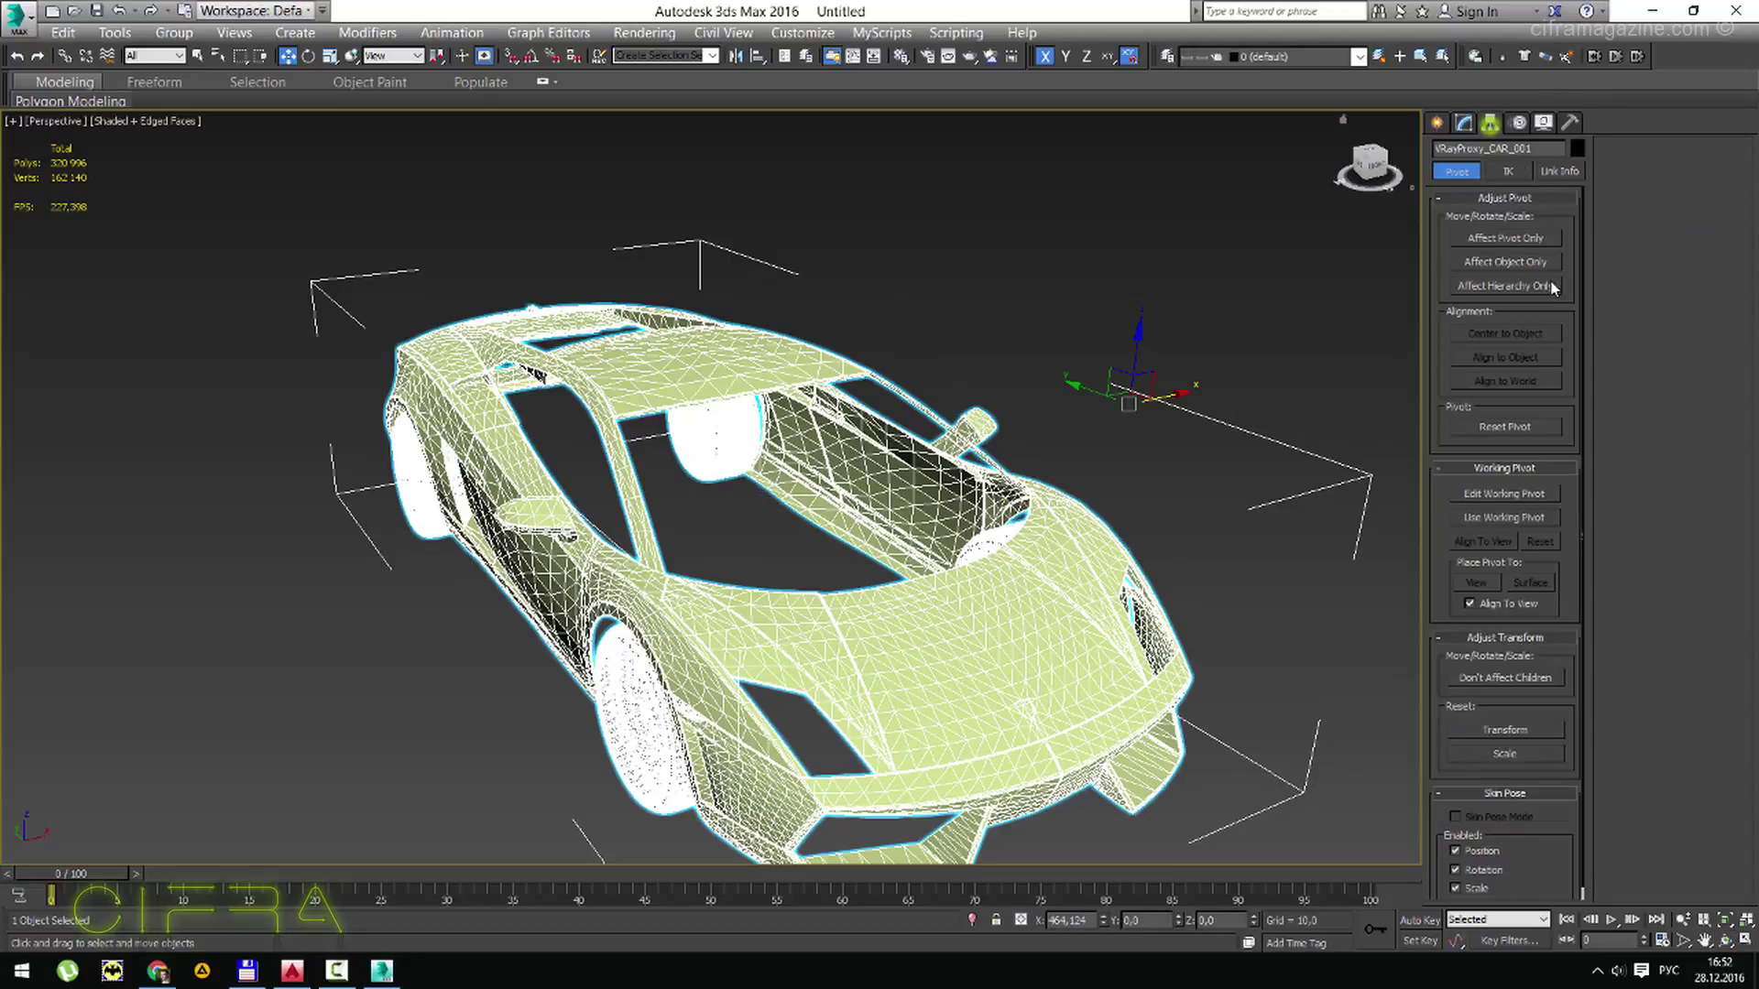
left_click(1505, 238)
left_click(1516, 333)
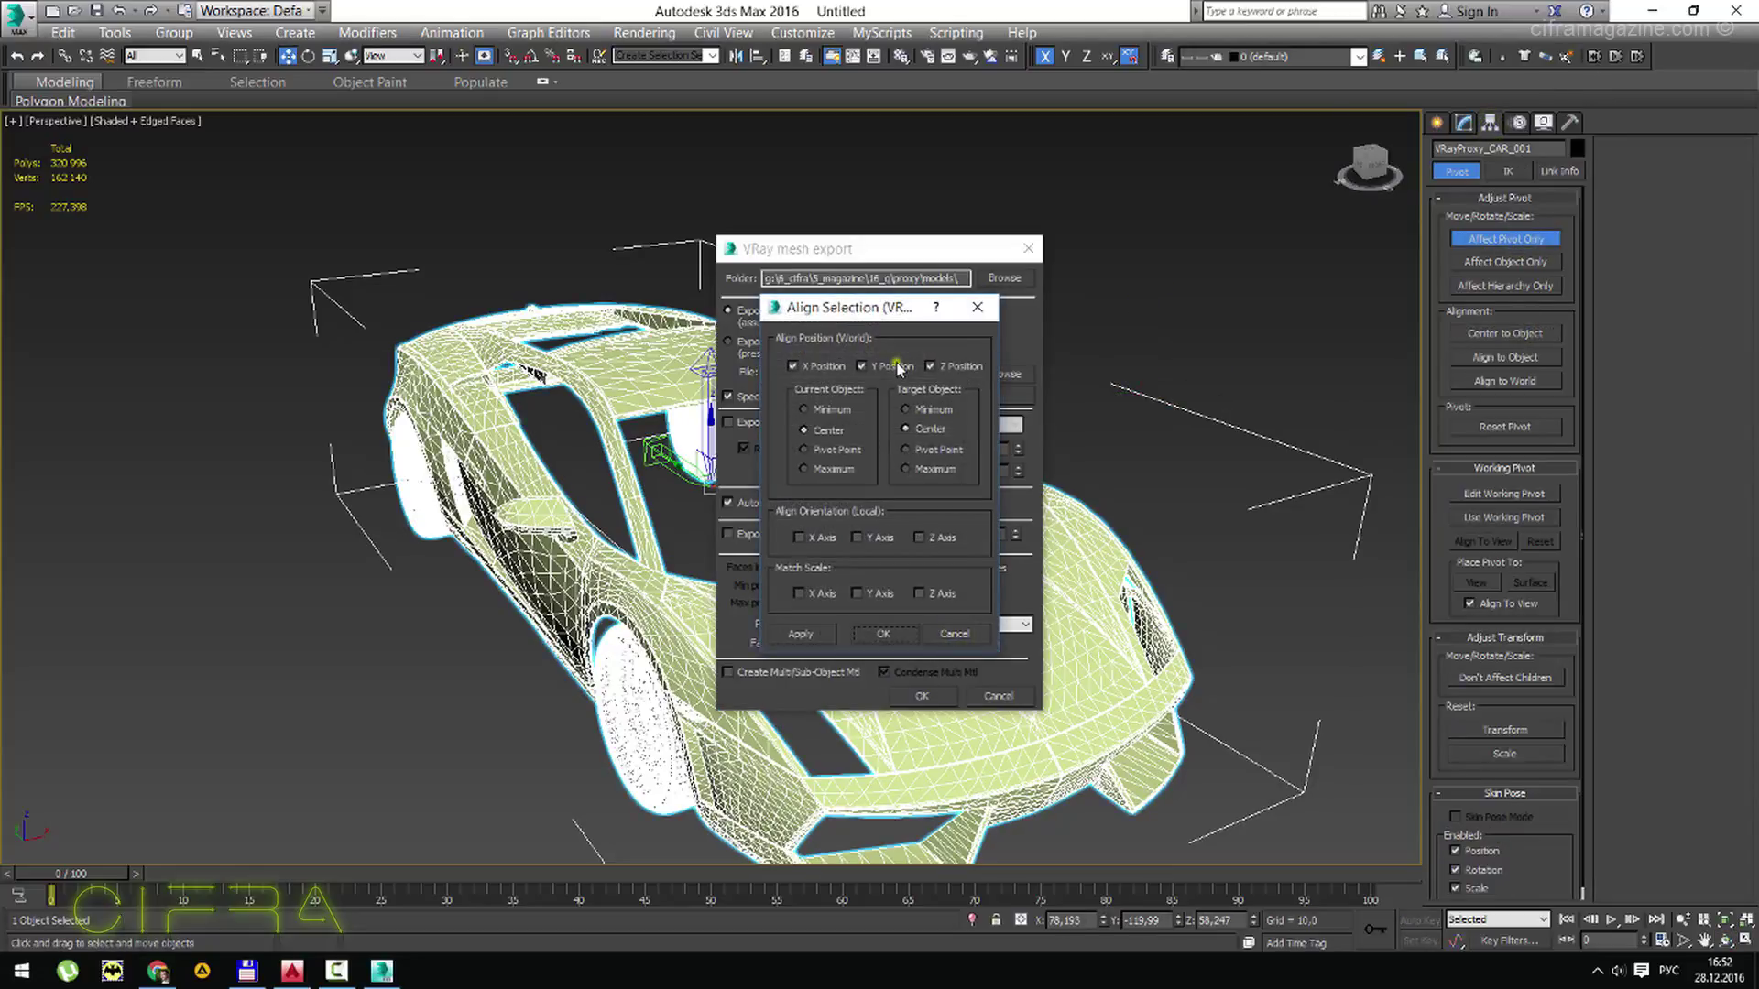
left_click(895, 366)
left_click(818, 367)
left_click(830, 450)
left_click(927, 409)
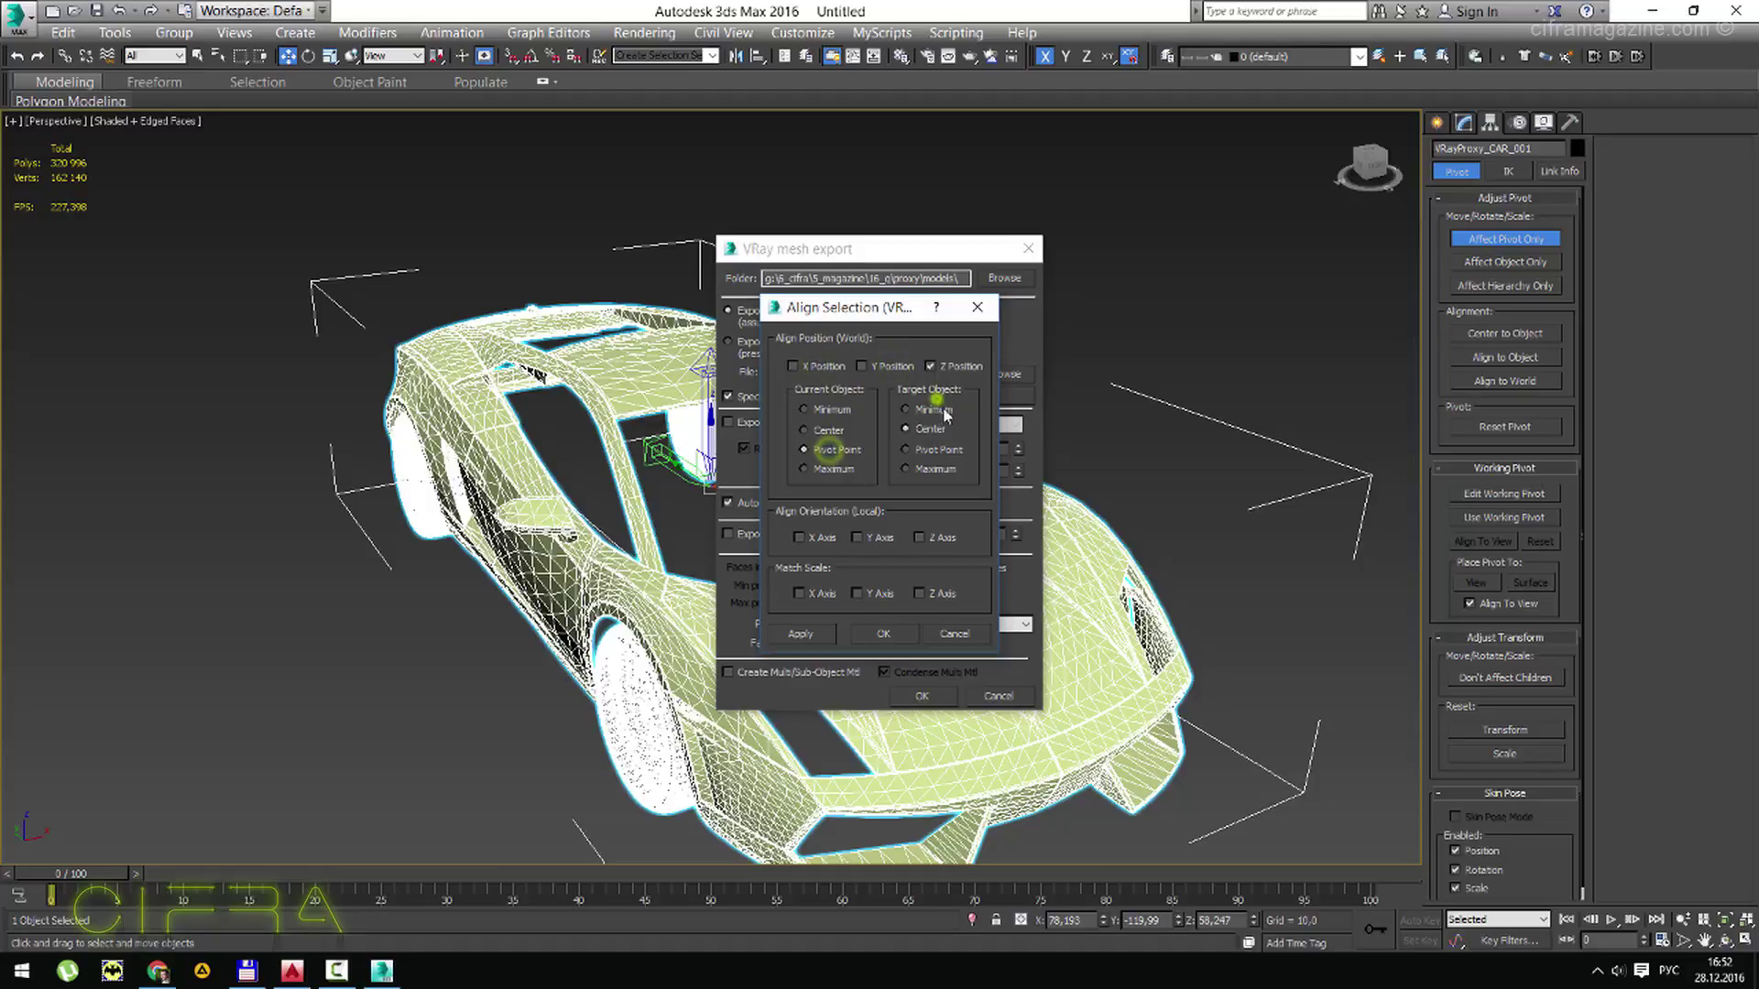
left_click(883, 633)
left_click(1505, 238)
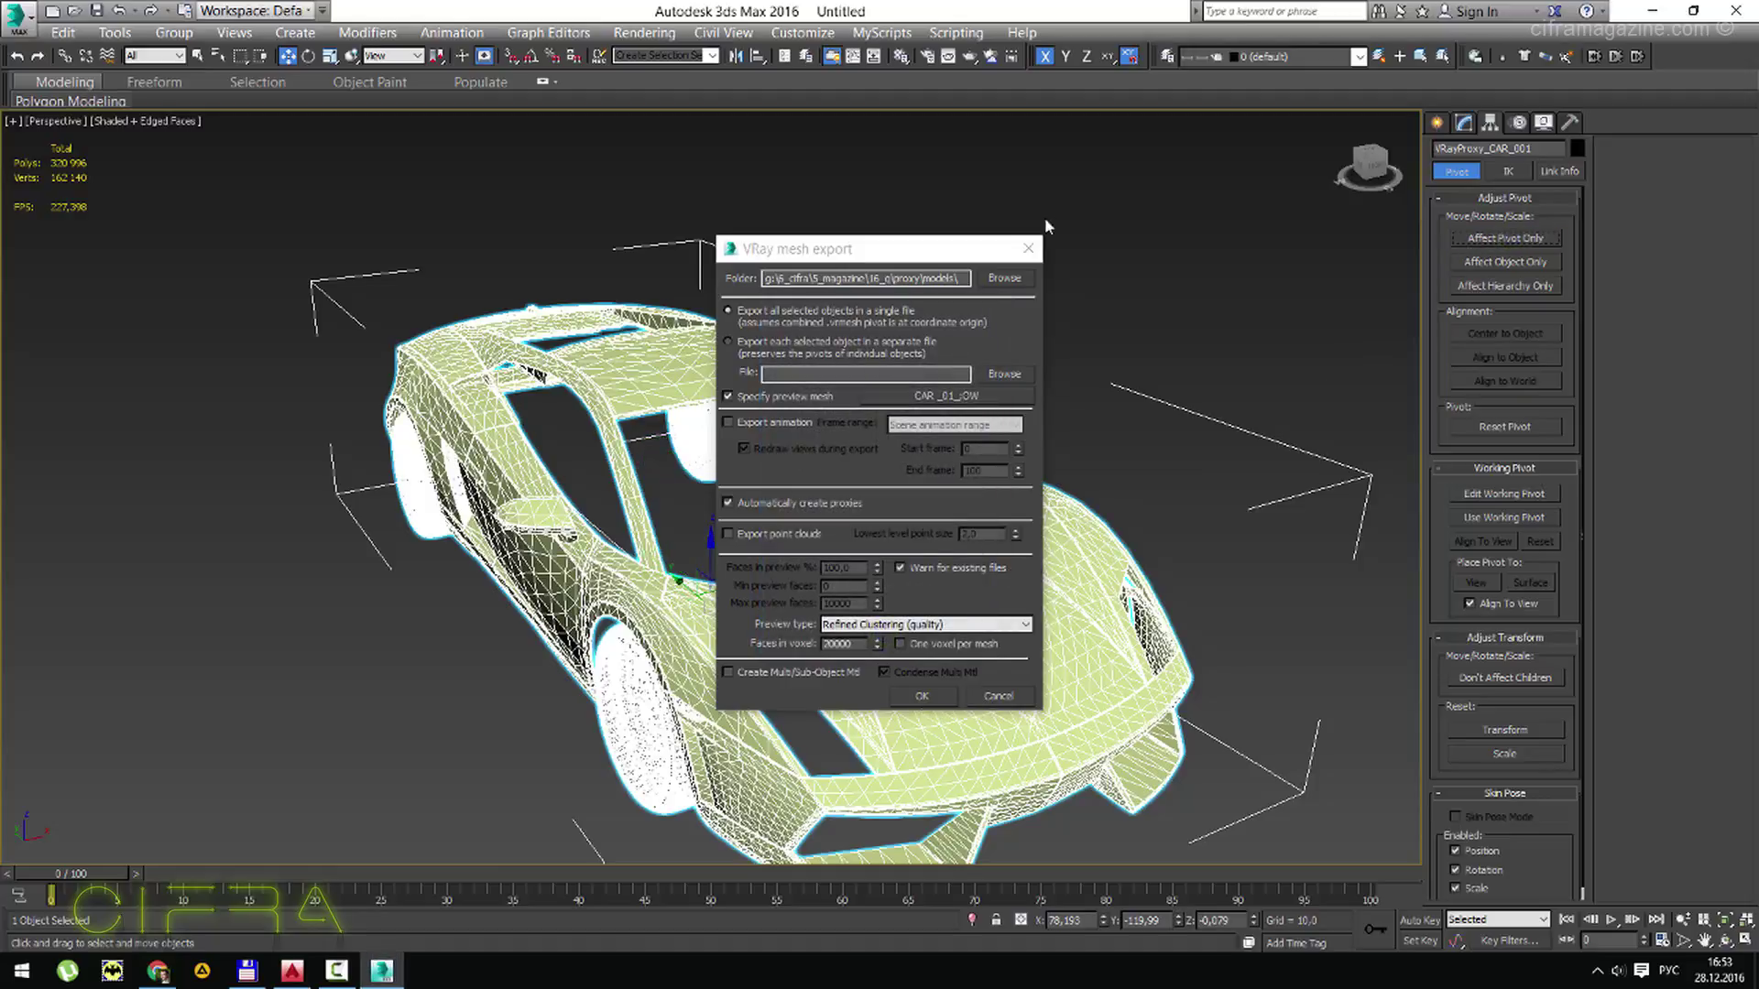
left_click(1027, 248)
left_click(1505, 238)
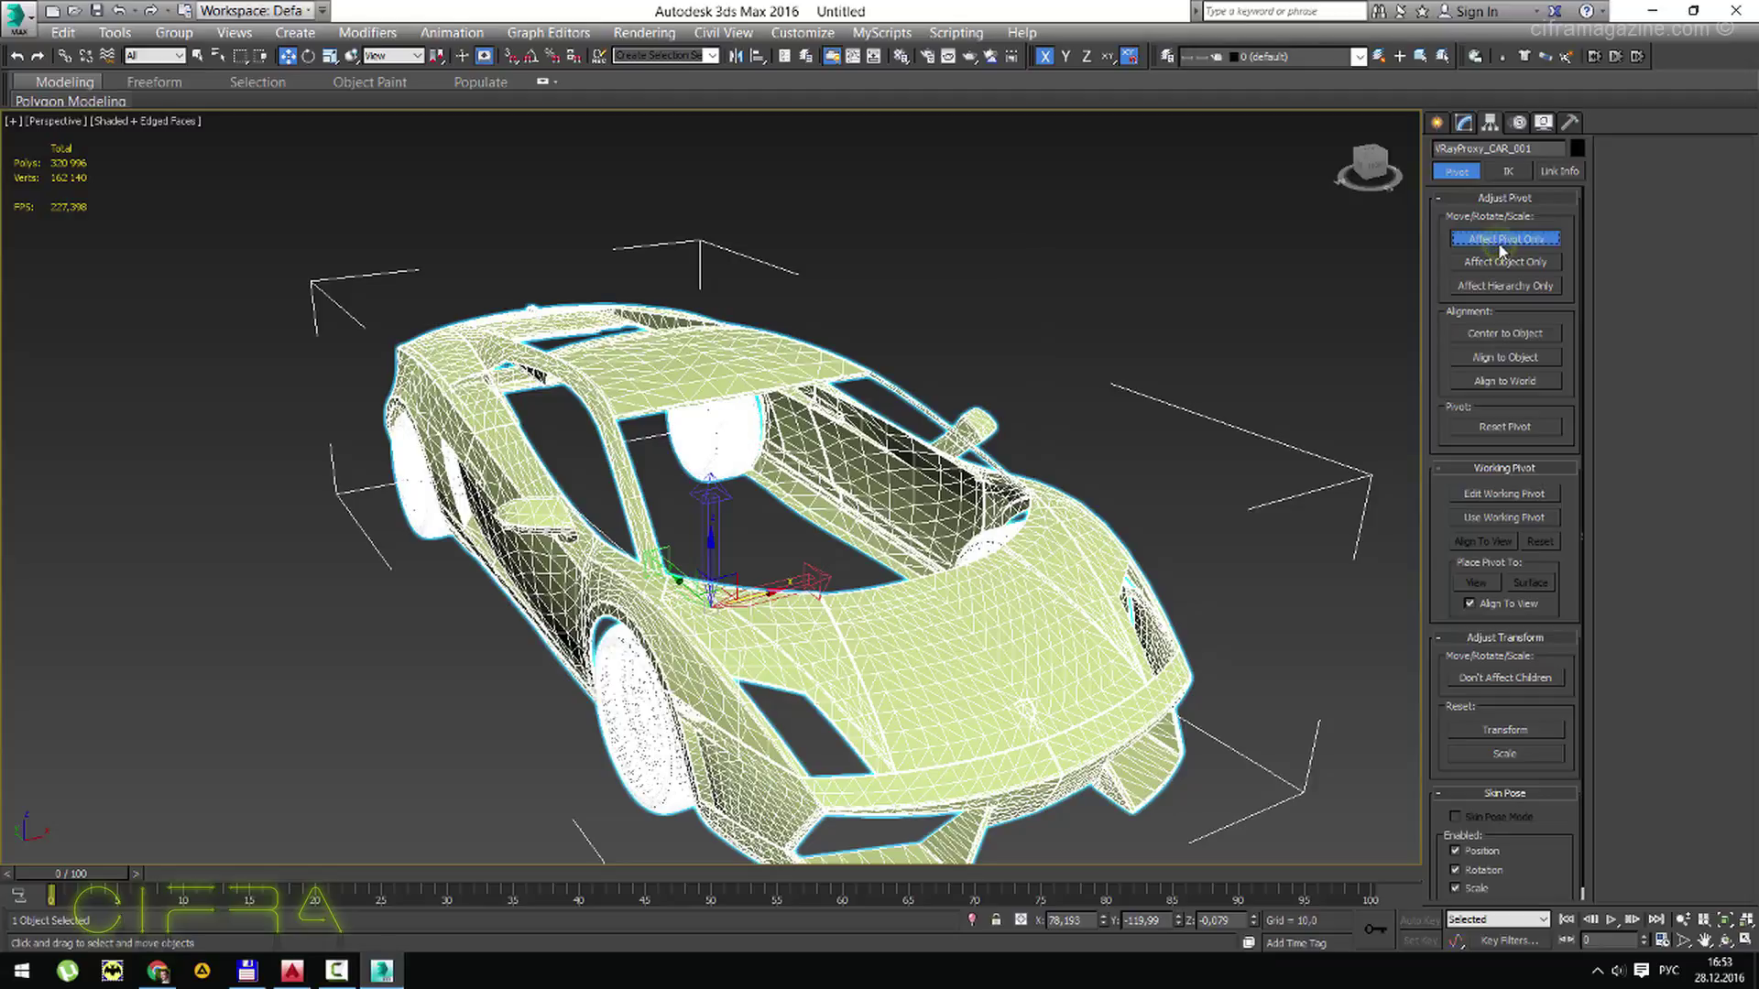
left_click(1505, 238)
Turn off Edged Faces with F4 and reselect the proxy car.
key("ctrl+r")
mouse_move(1033, 458)
left_mouse_down()
mouse_move(766, 437)
mouse_move(710, 536)
mouse_move(774, 529)
left_mouse_up()
key("ctrl+d")
key("F4")
key("alt+z")
middle_click_drag(774, 529, 746, 542, "alt")
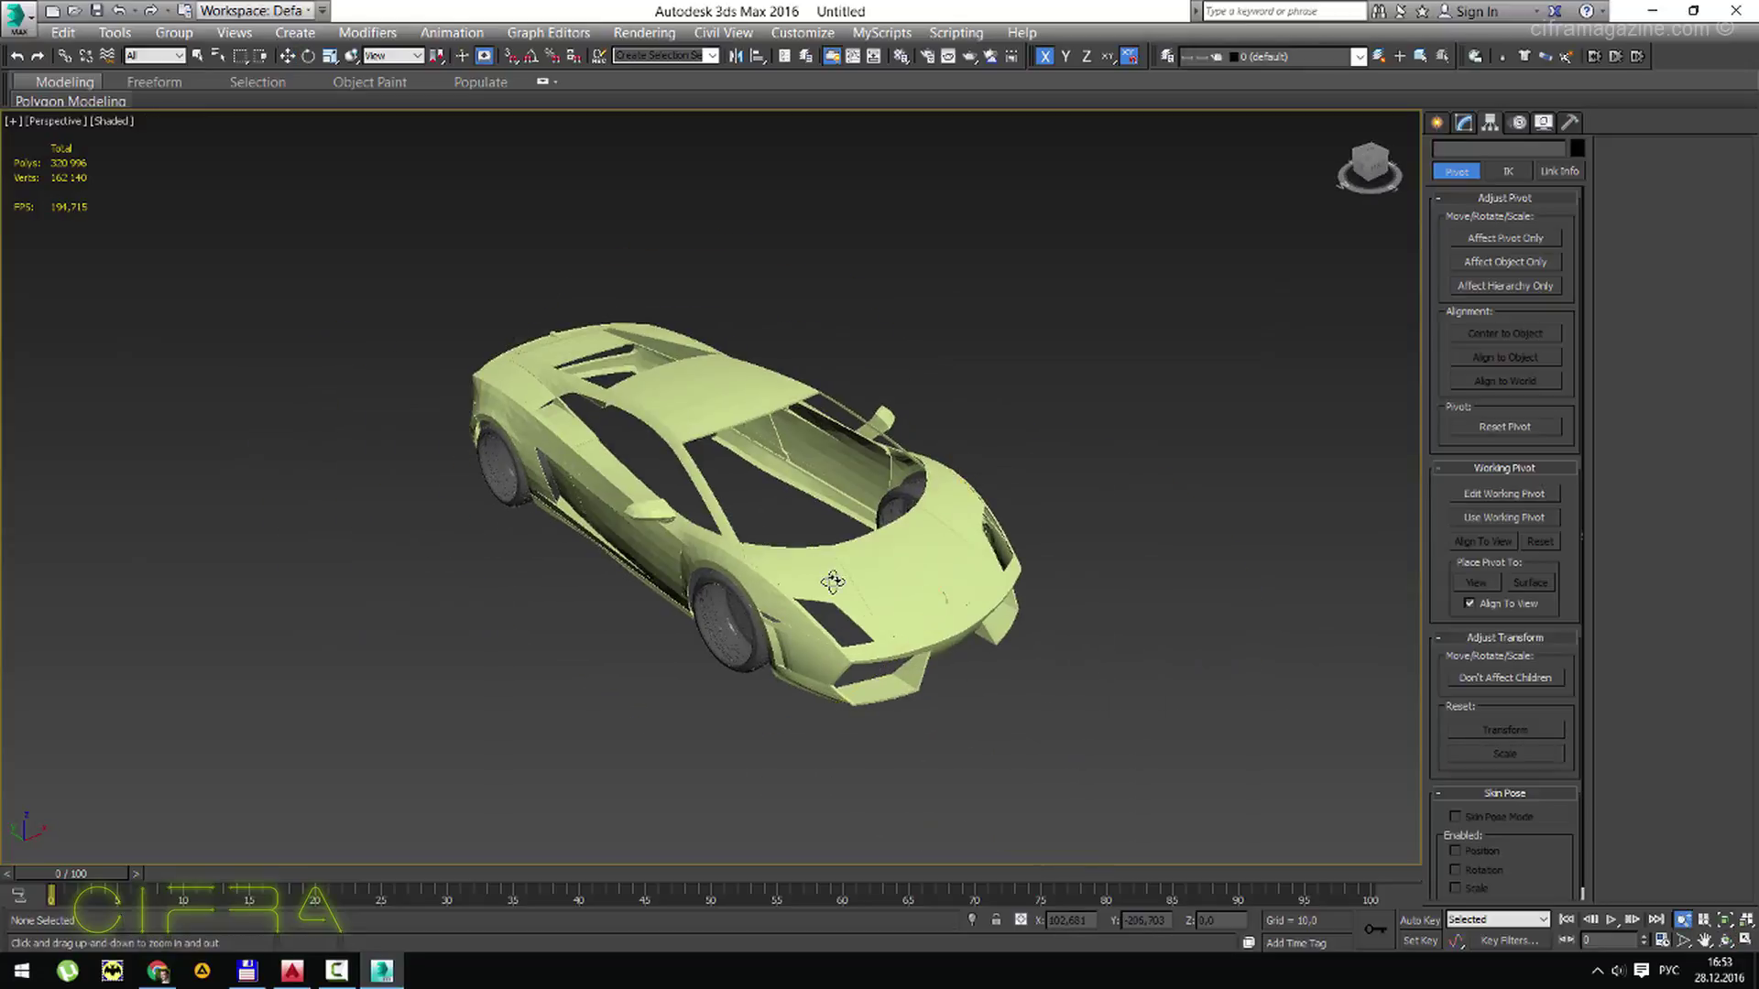
scroll(829, 556, "up", 3)
key("w")
left_click(829, 556)
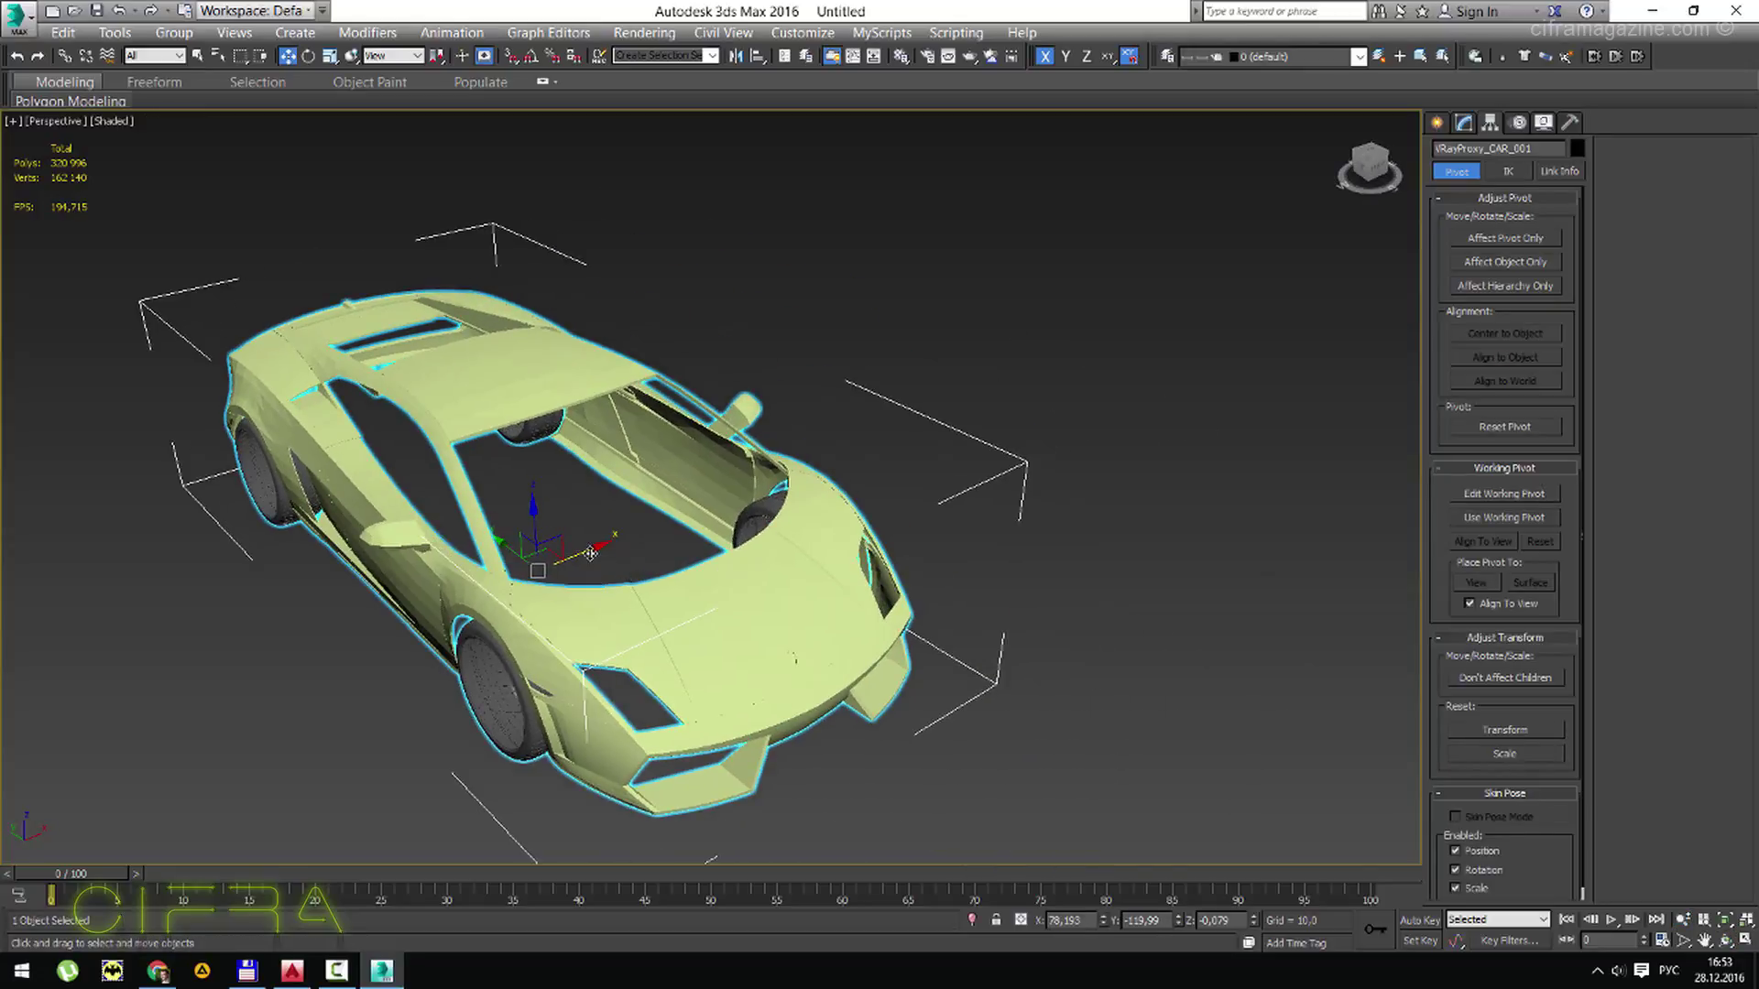
Shift-drag an instanced copy, VRayProxy_CAR_002, beside the first car.
mouse_move(587, 553)
left_mouse_down("shift")
mouse_move(946, 435)
mouse_move(1059, 352)
left_mouse_up("shift")
left_click(784, 445)
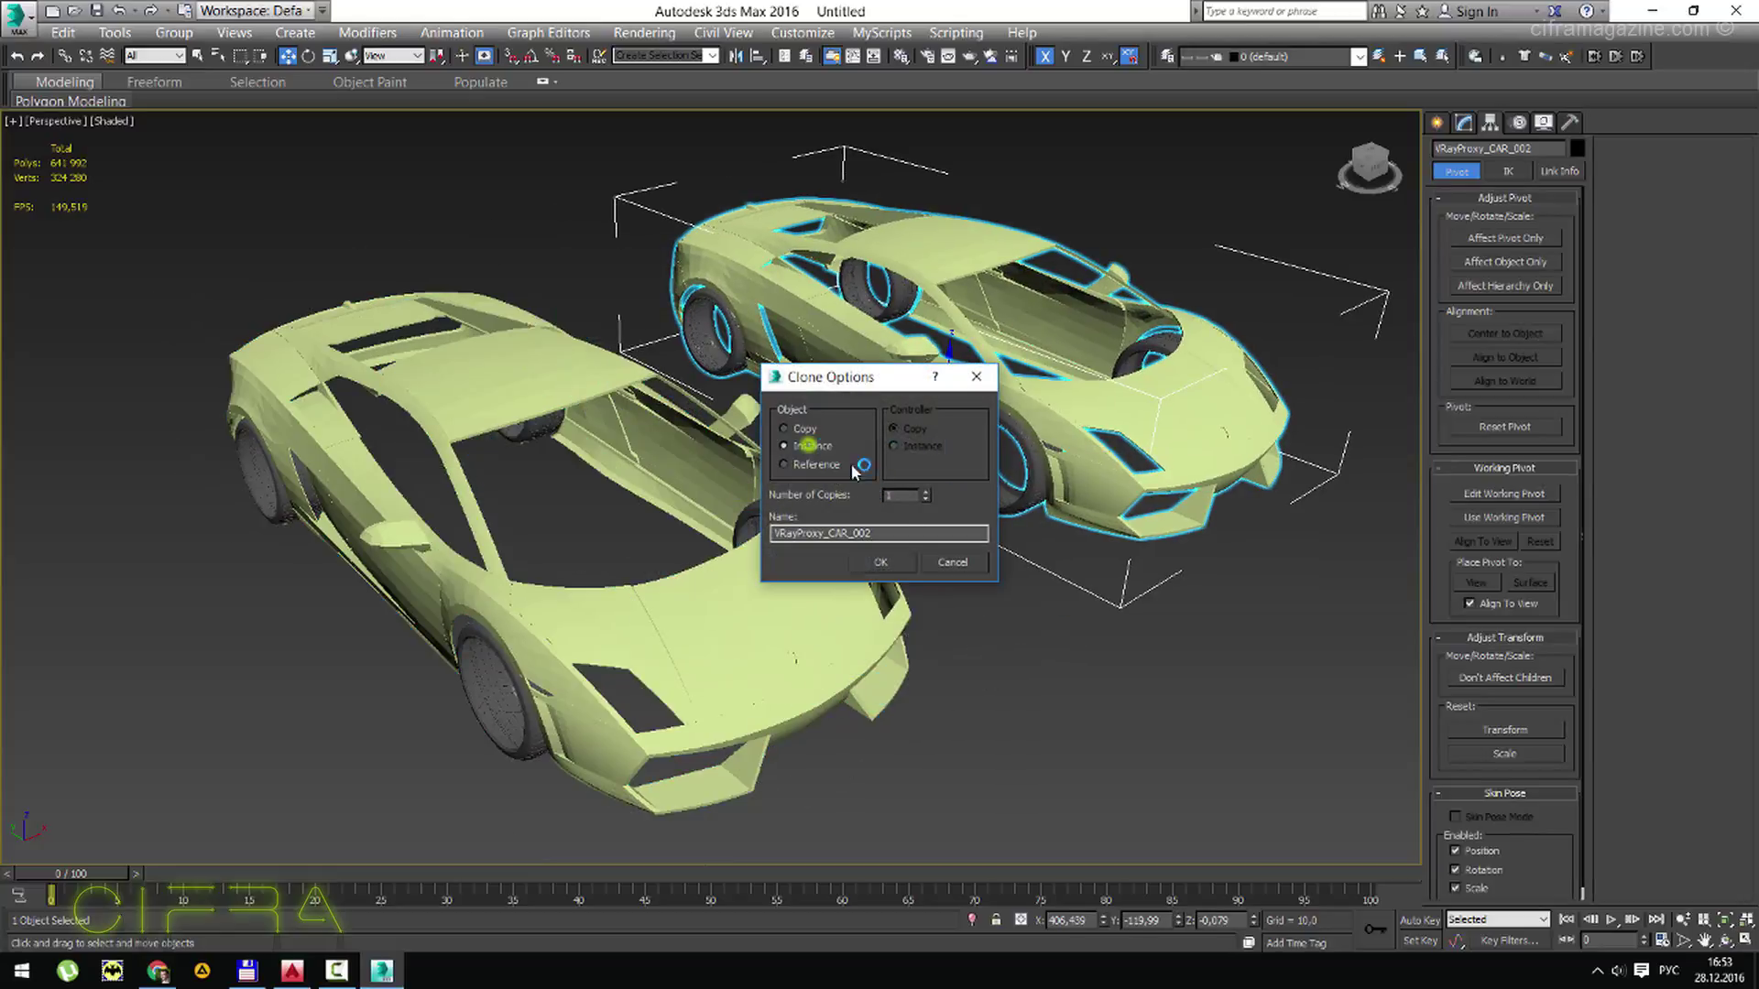
left_click(881, 562)
key("z")
Load the car's material in the Material Editor and open its carpaint sub-material.
key("m")
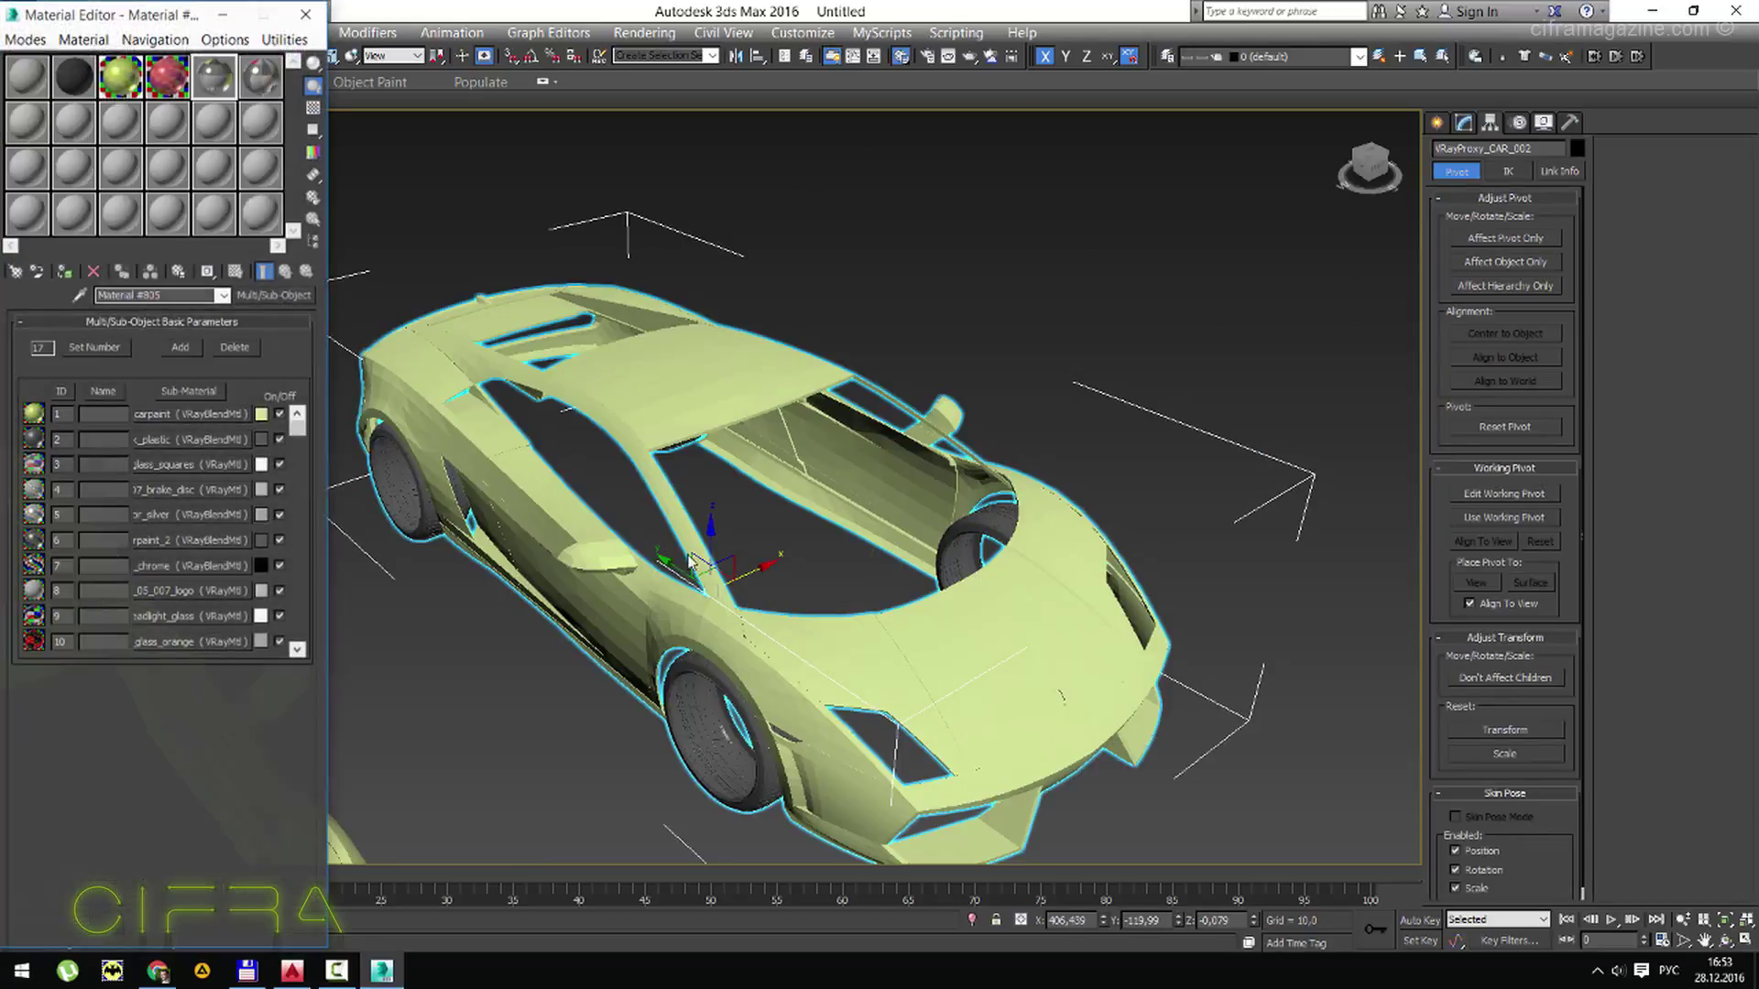
left_click(260, 75)
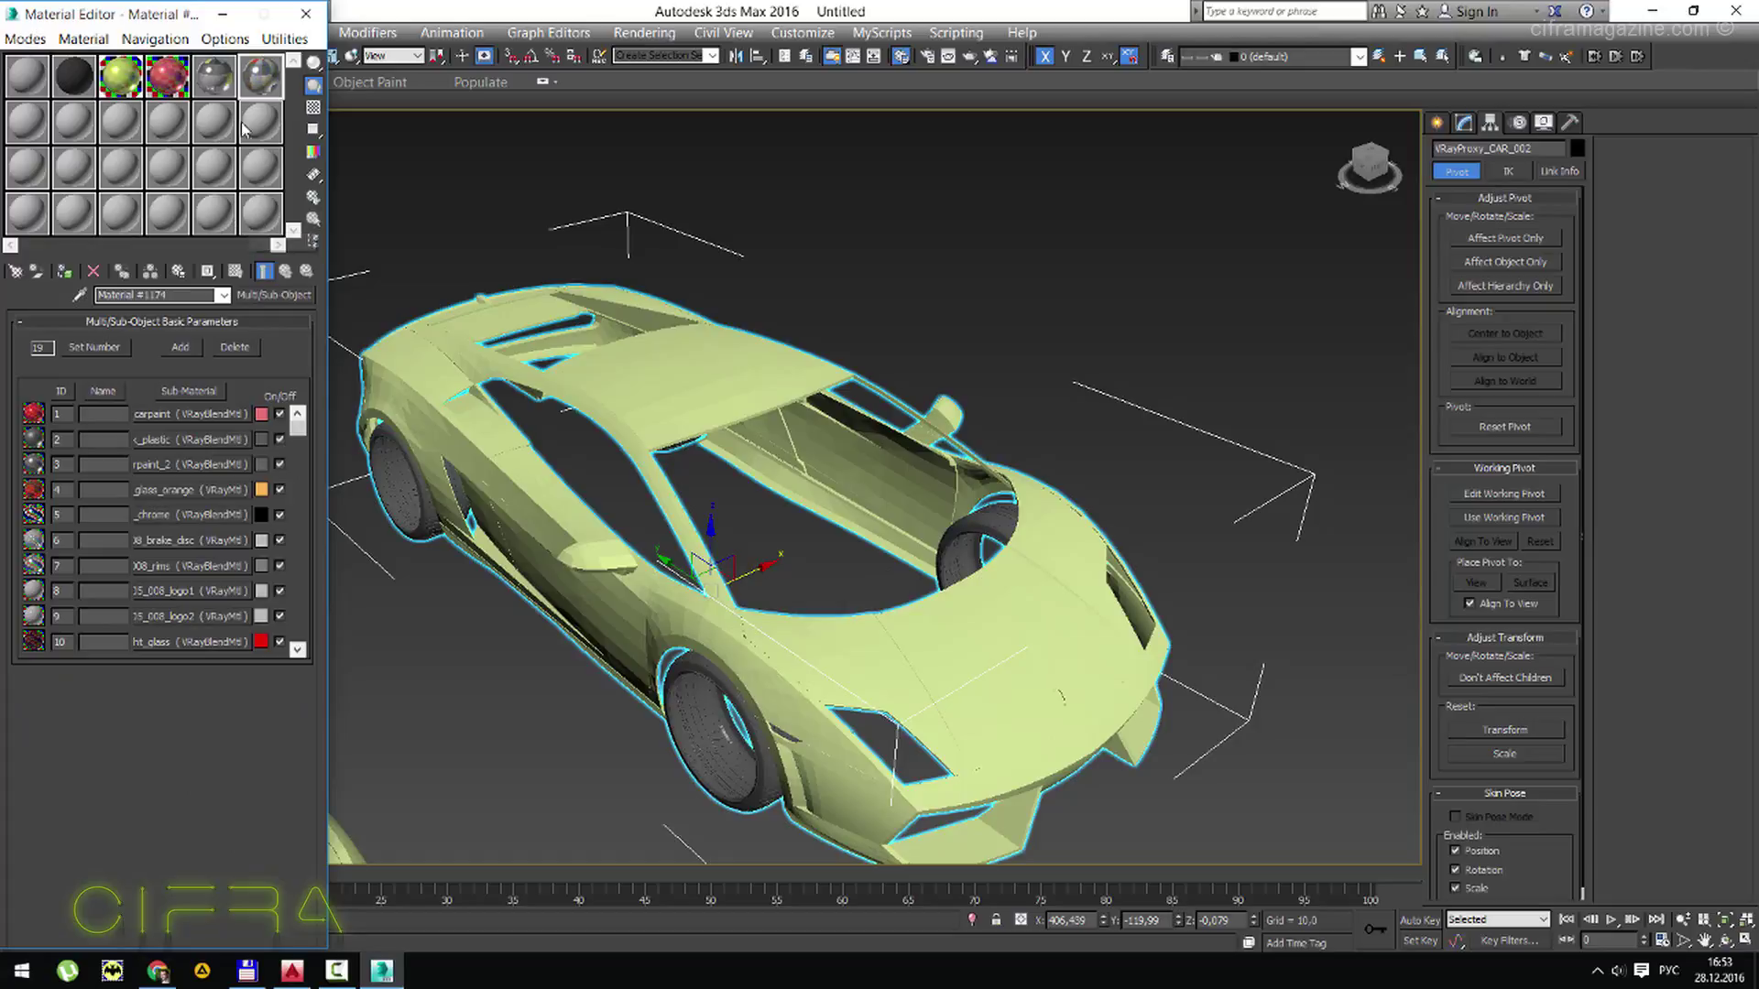
middle_click_drag(742, 350, 834, 322)
scroll(835, 323, "down", 5)
left_click(213, 75)
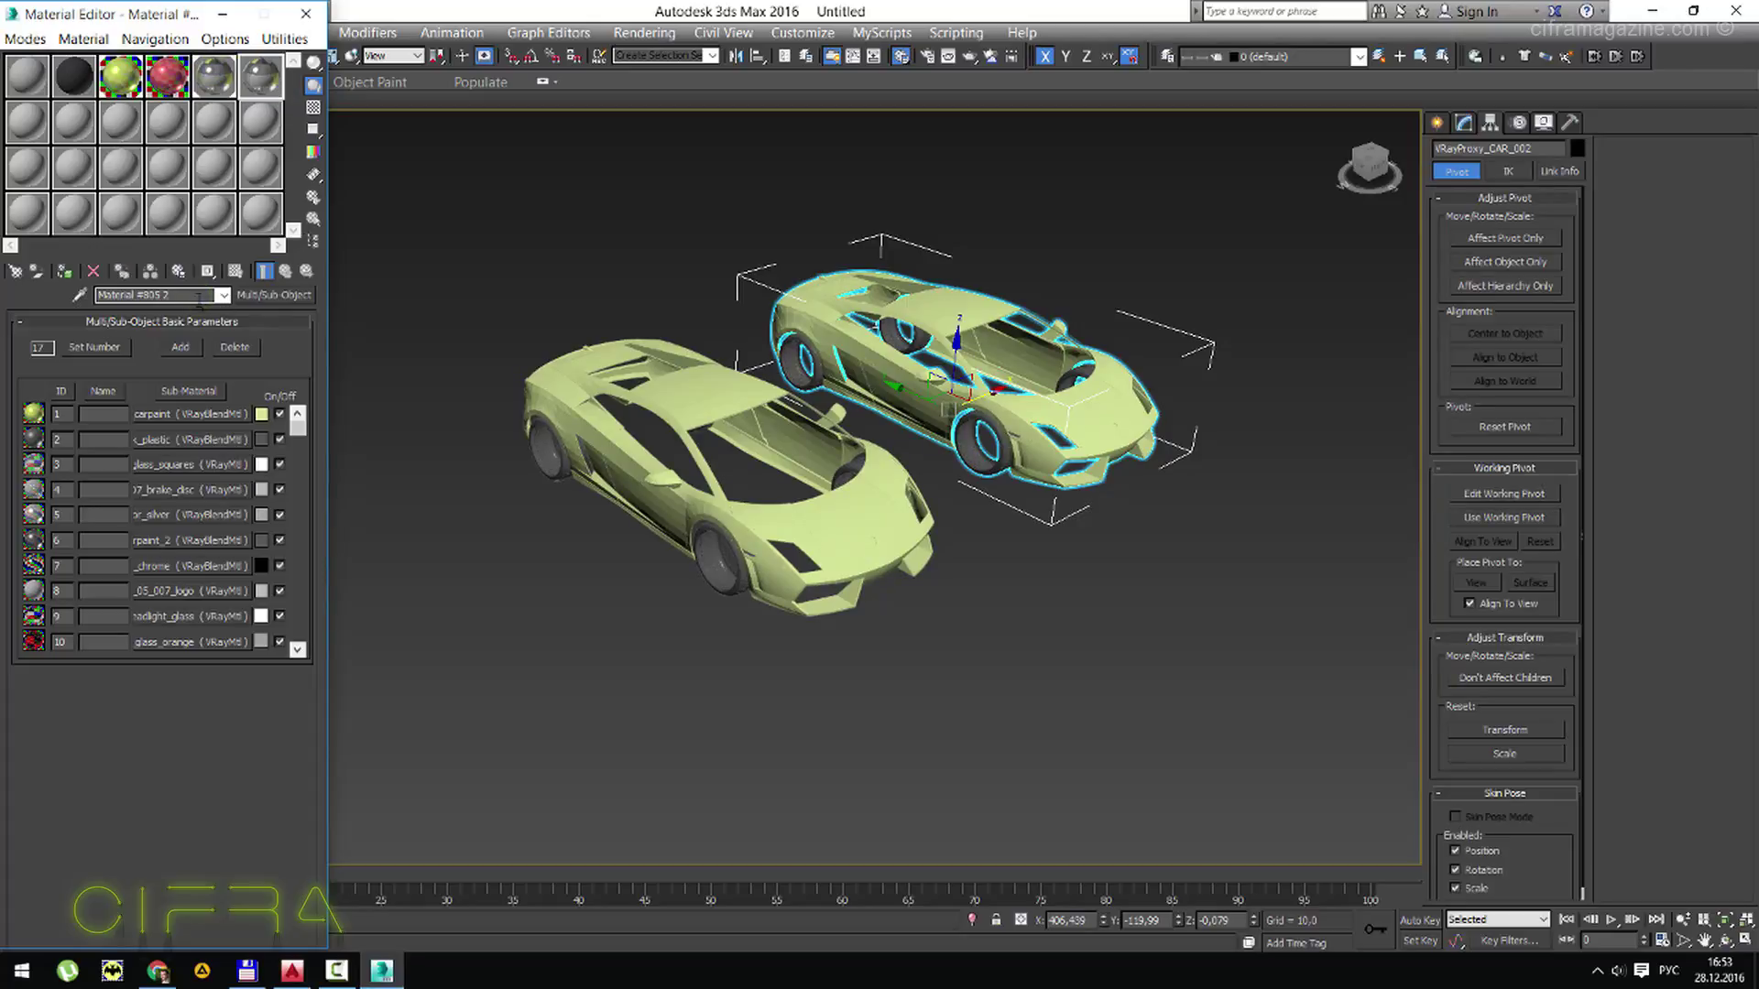
left_click(190, 414)
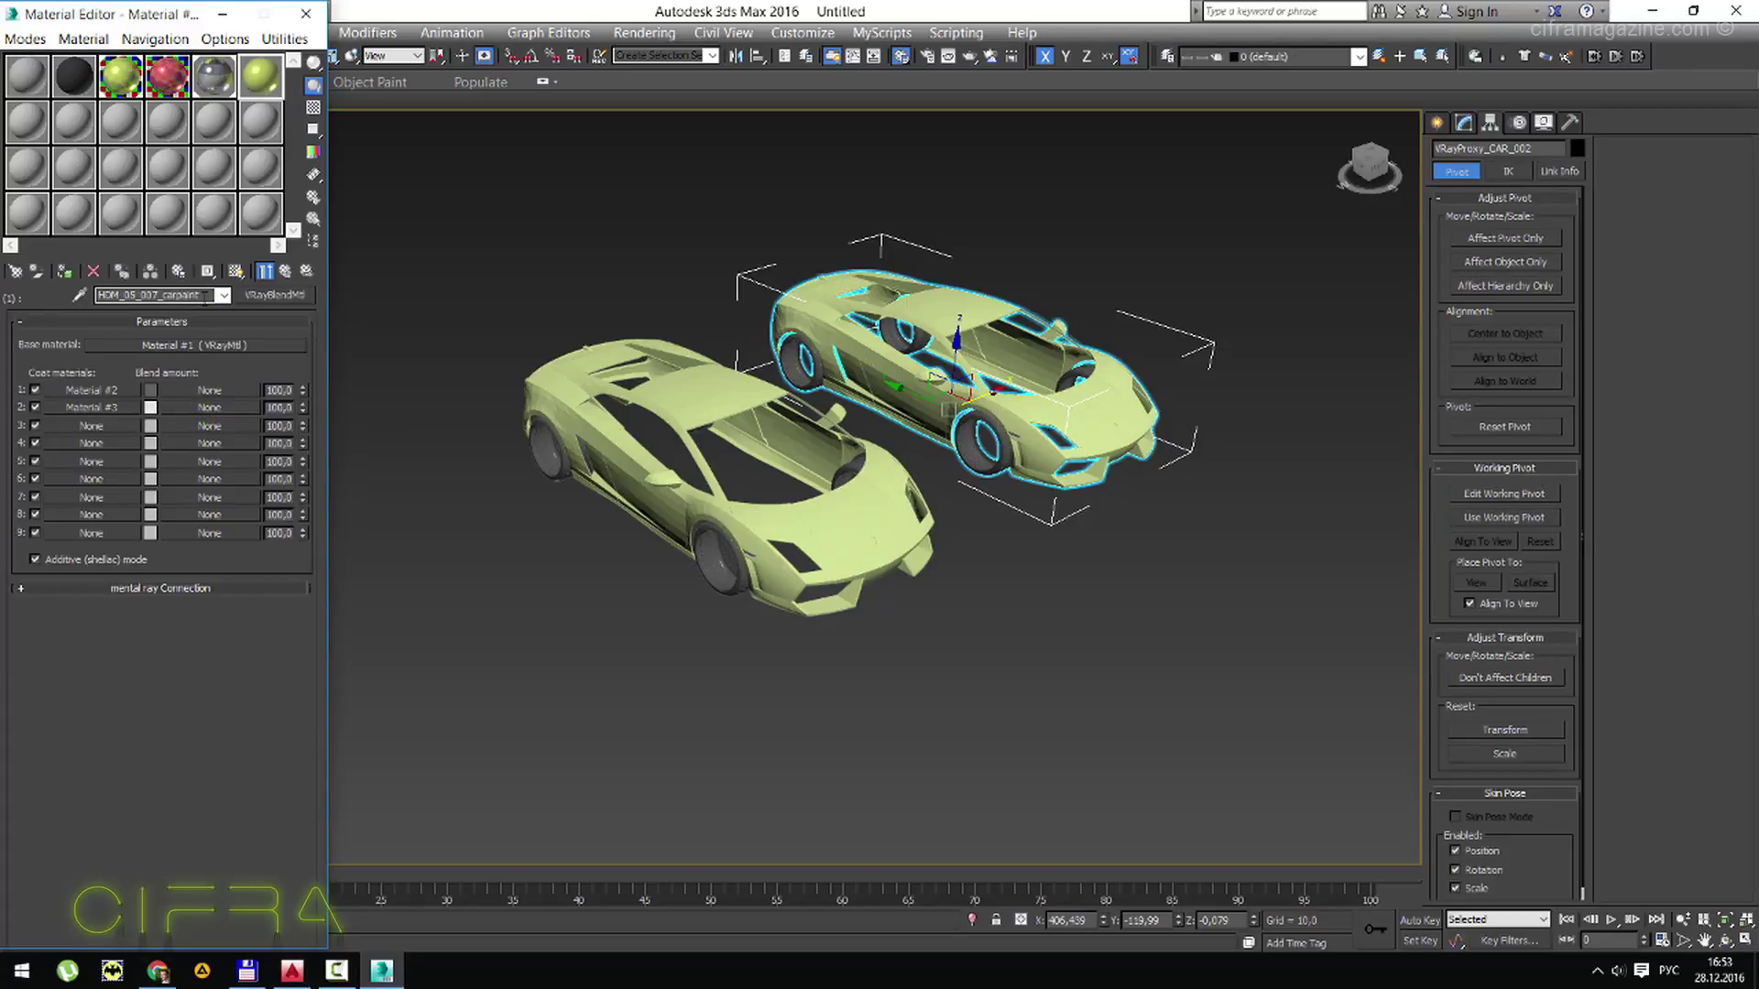
Rename the carpaint to 'HDM_05_007_carpaint 2', with pink diffuse and red reflection.
type("2")
left_click(195, 344)
left_click(113, 340)
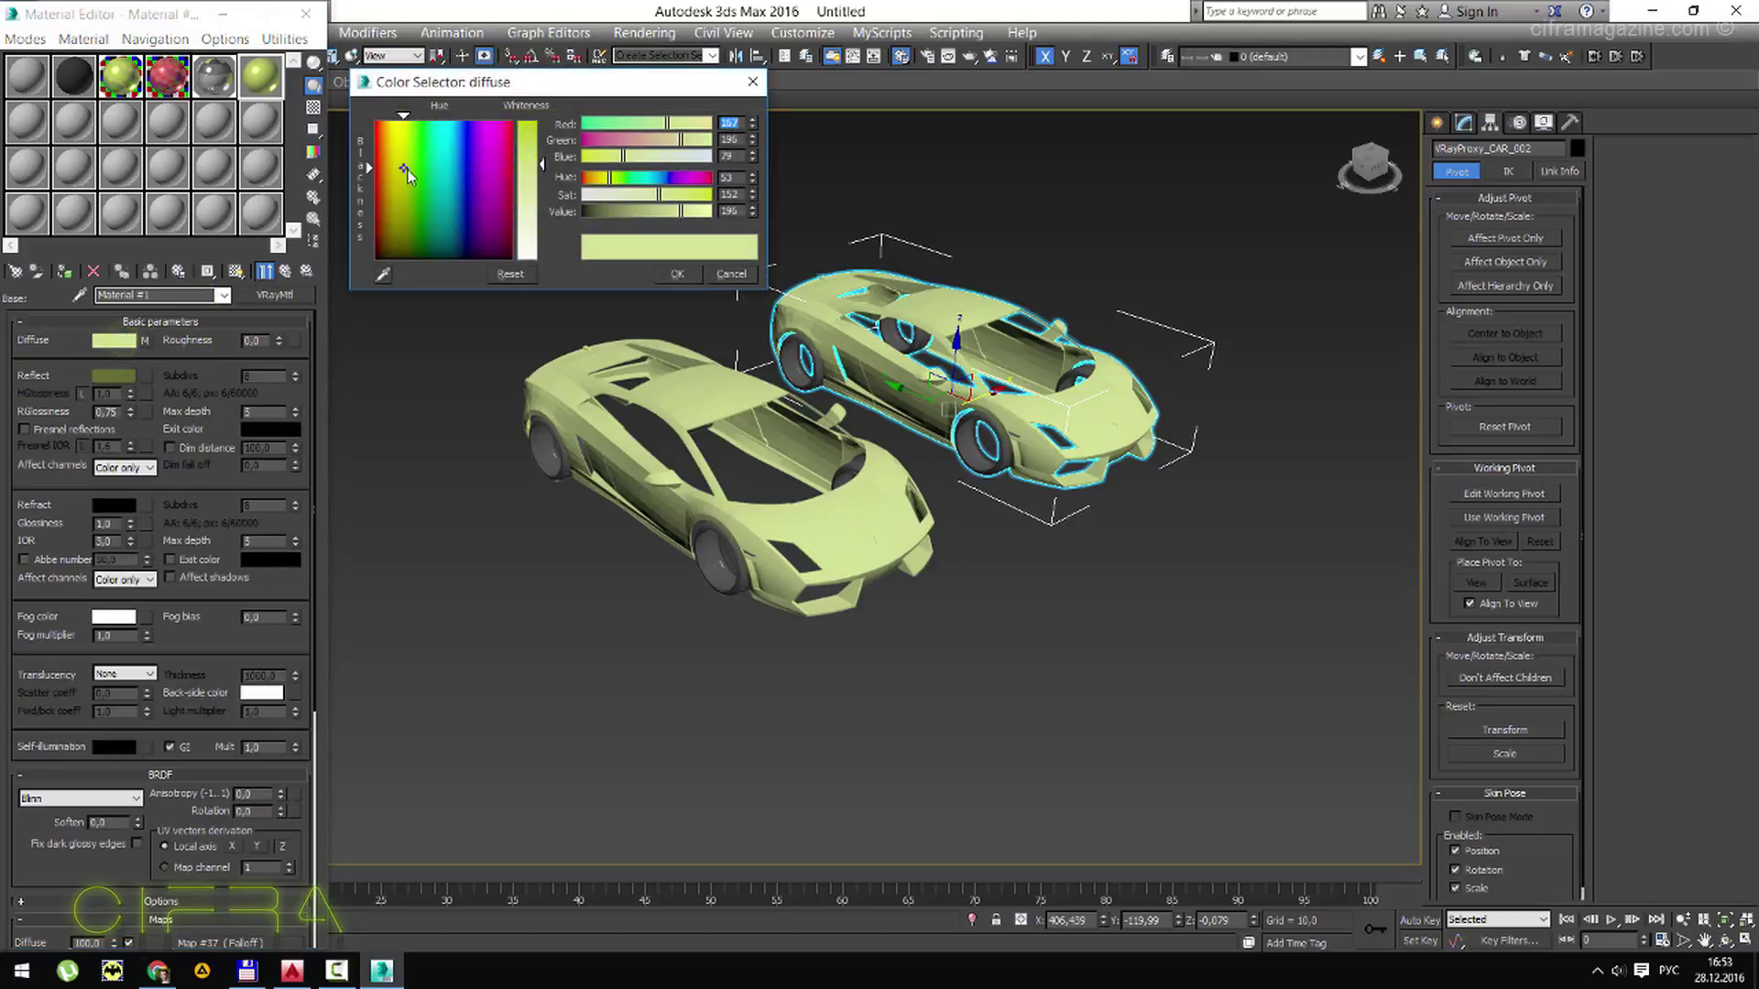
left_click_drag(407, 115, 373, 117)
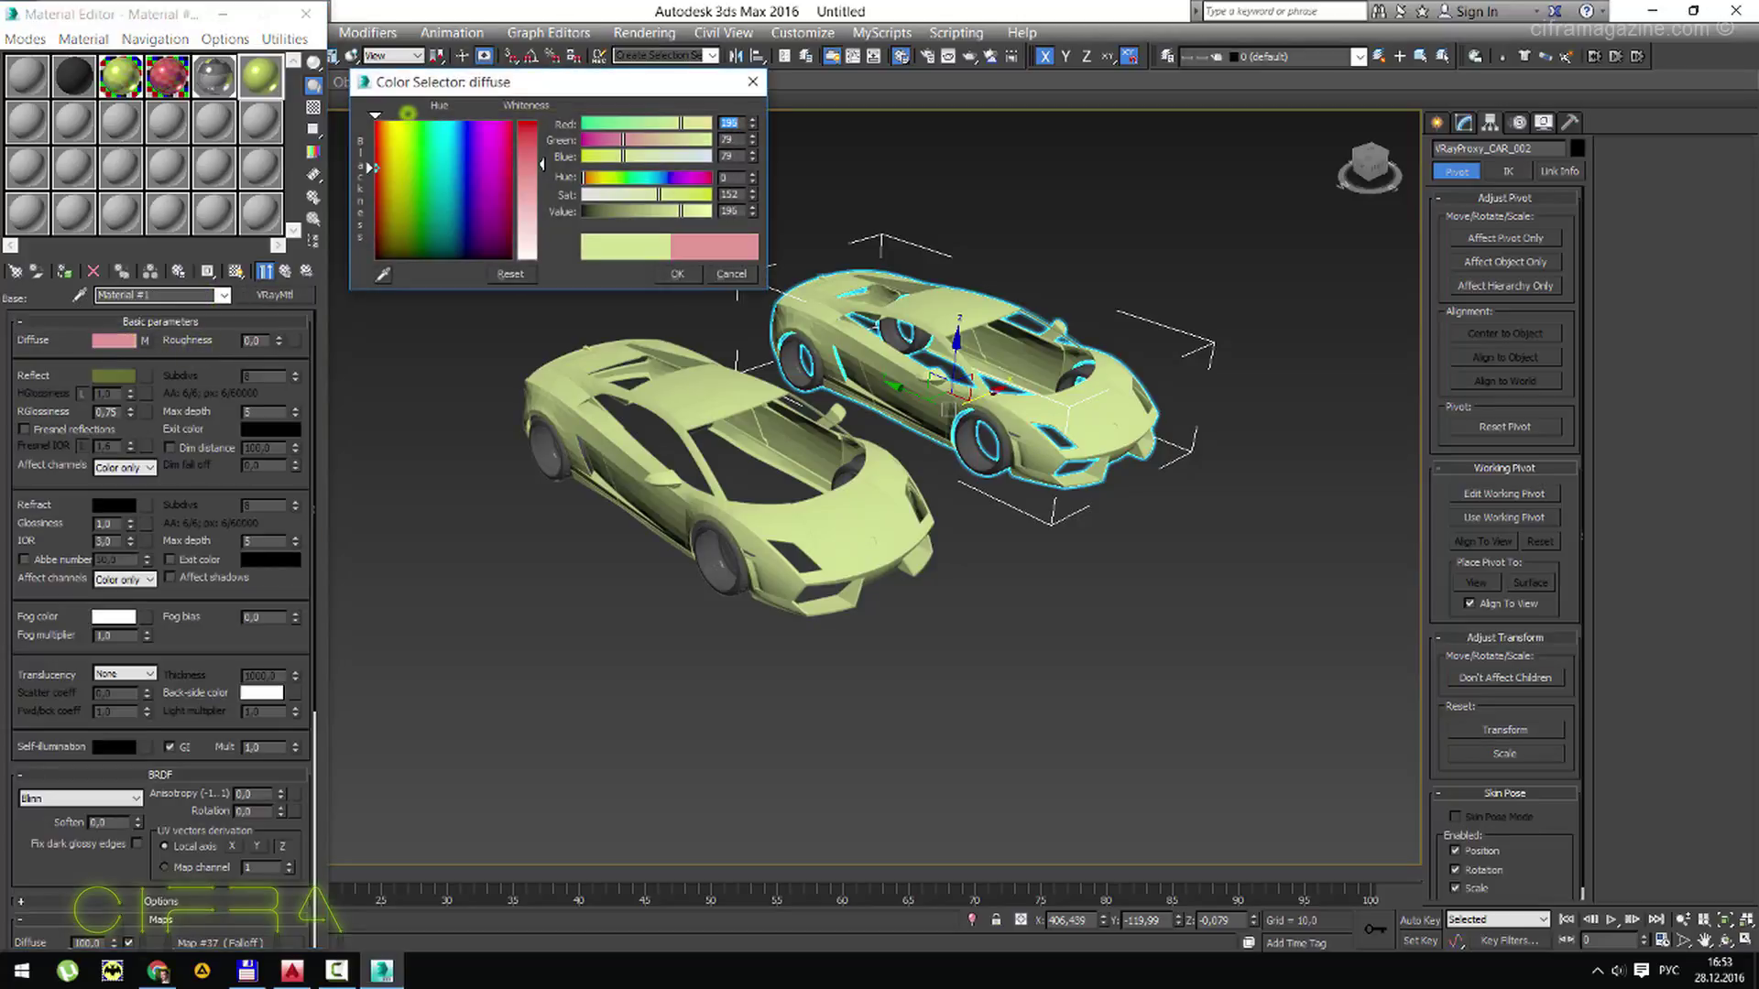
left_click(677, 273)
left_click(114, 376)
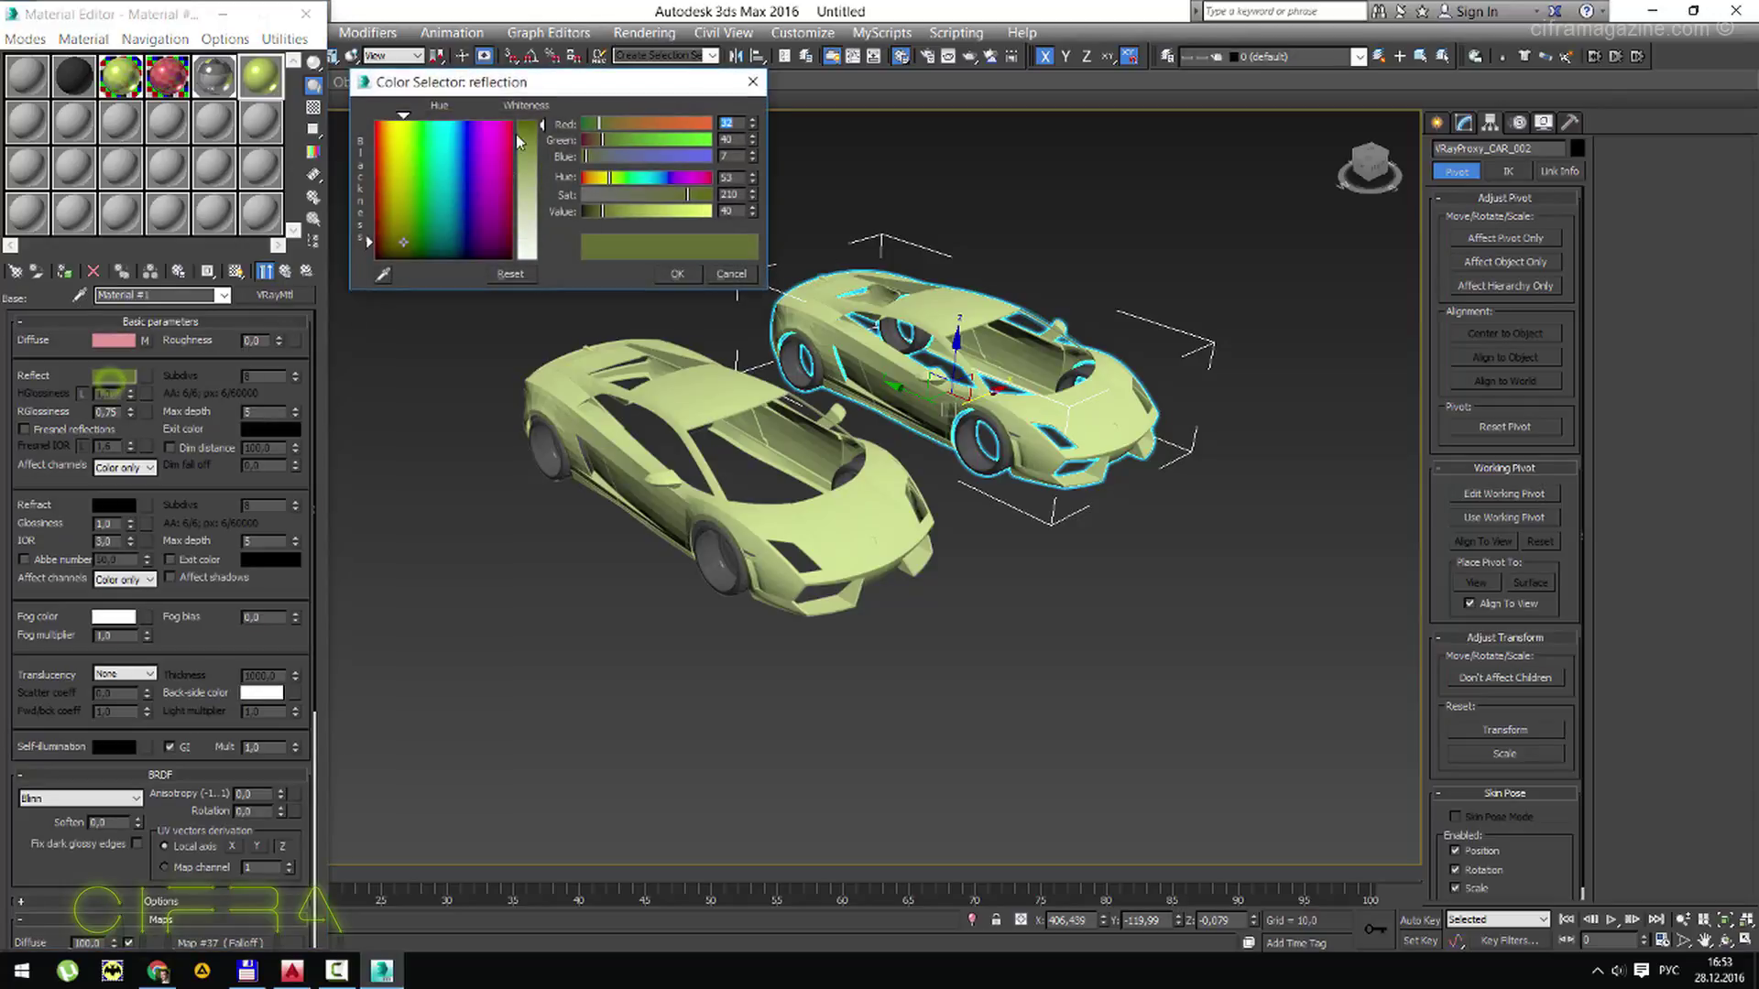
left_click_drag(401, 116, 378, 116)
left_click(678, 273)
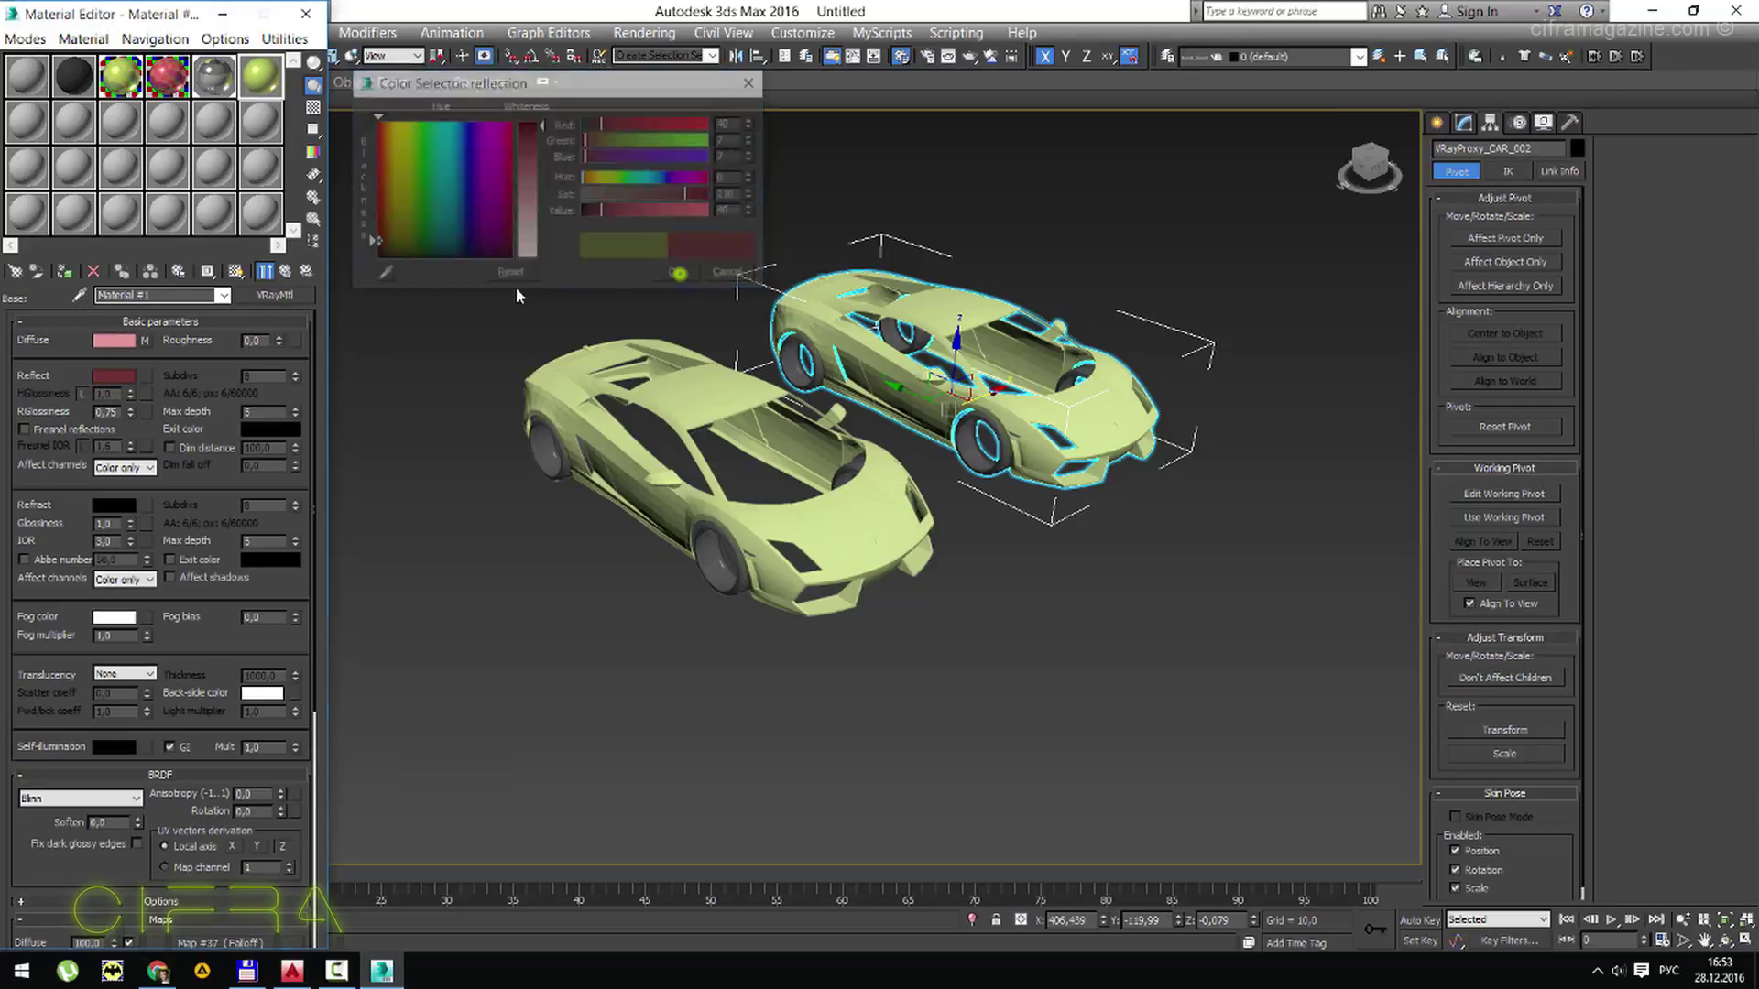
Set the diffuse Falloff front colour to pinkish red and side colour to dark red.
left_click(144, 340)
left_click(53, 363)
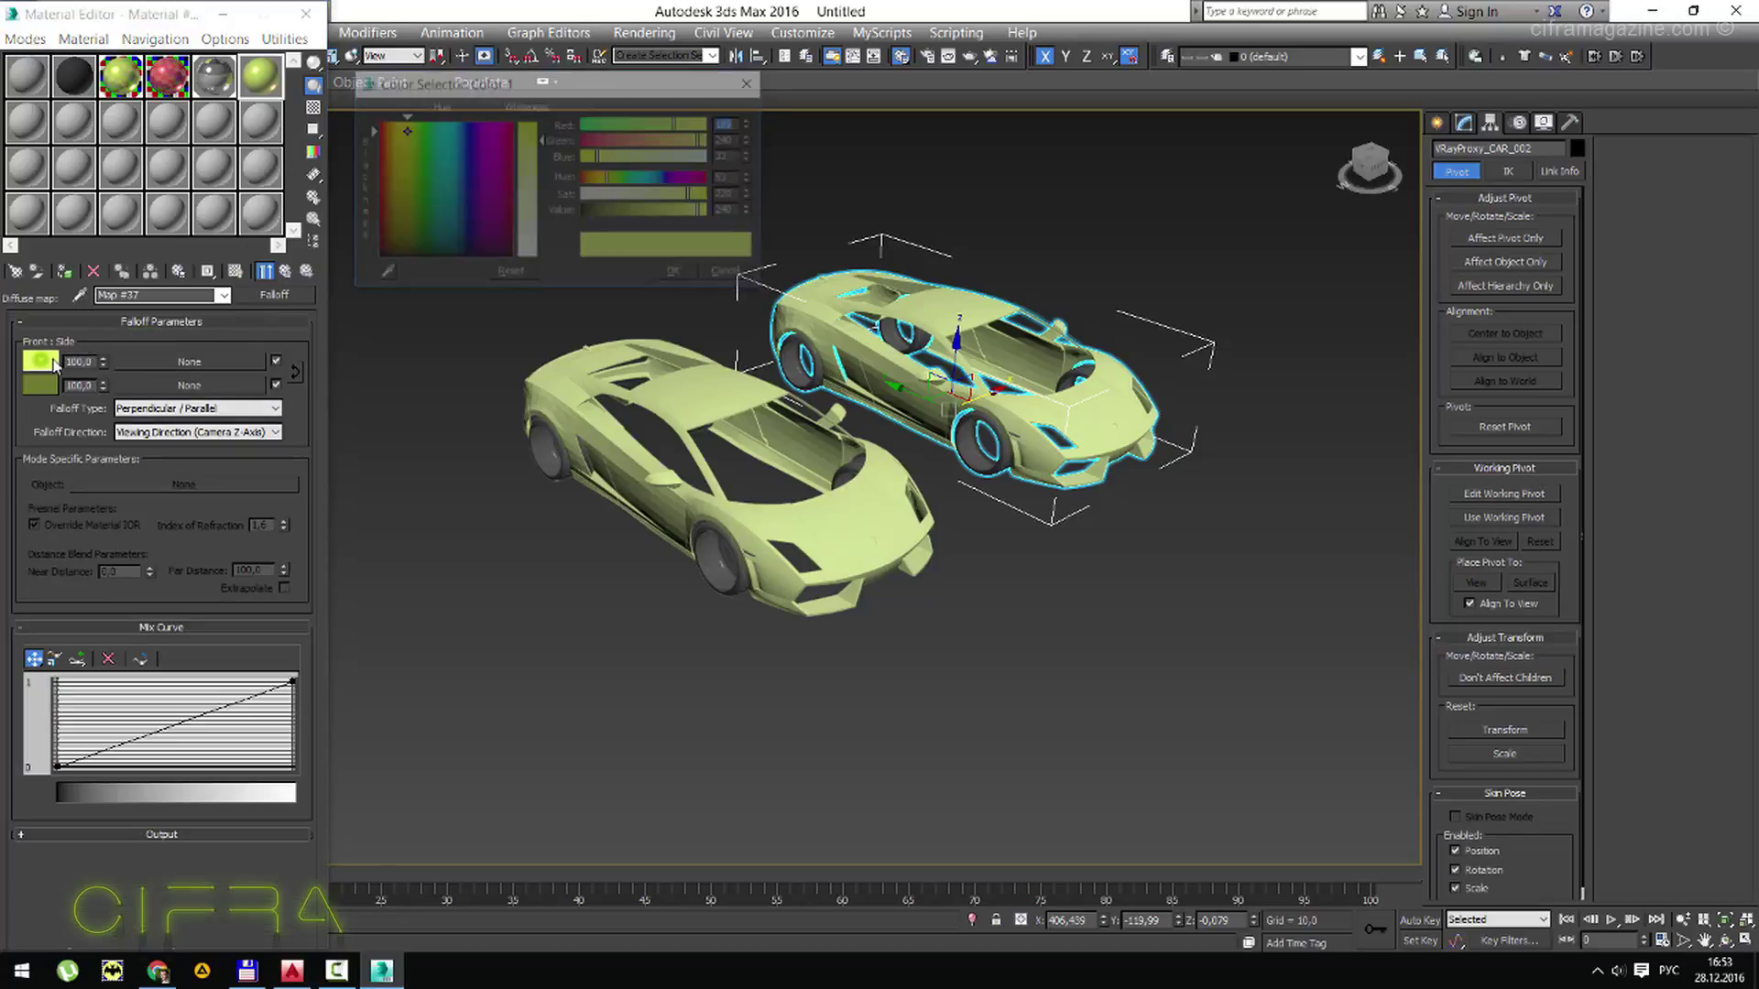
left_click_drag(404, 125, 378, 119)
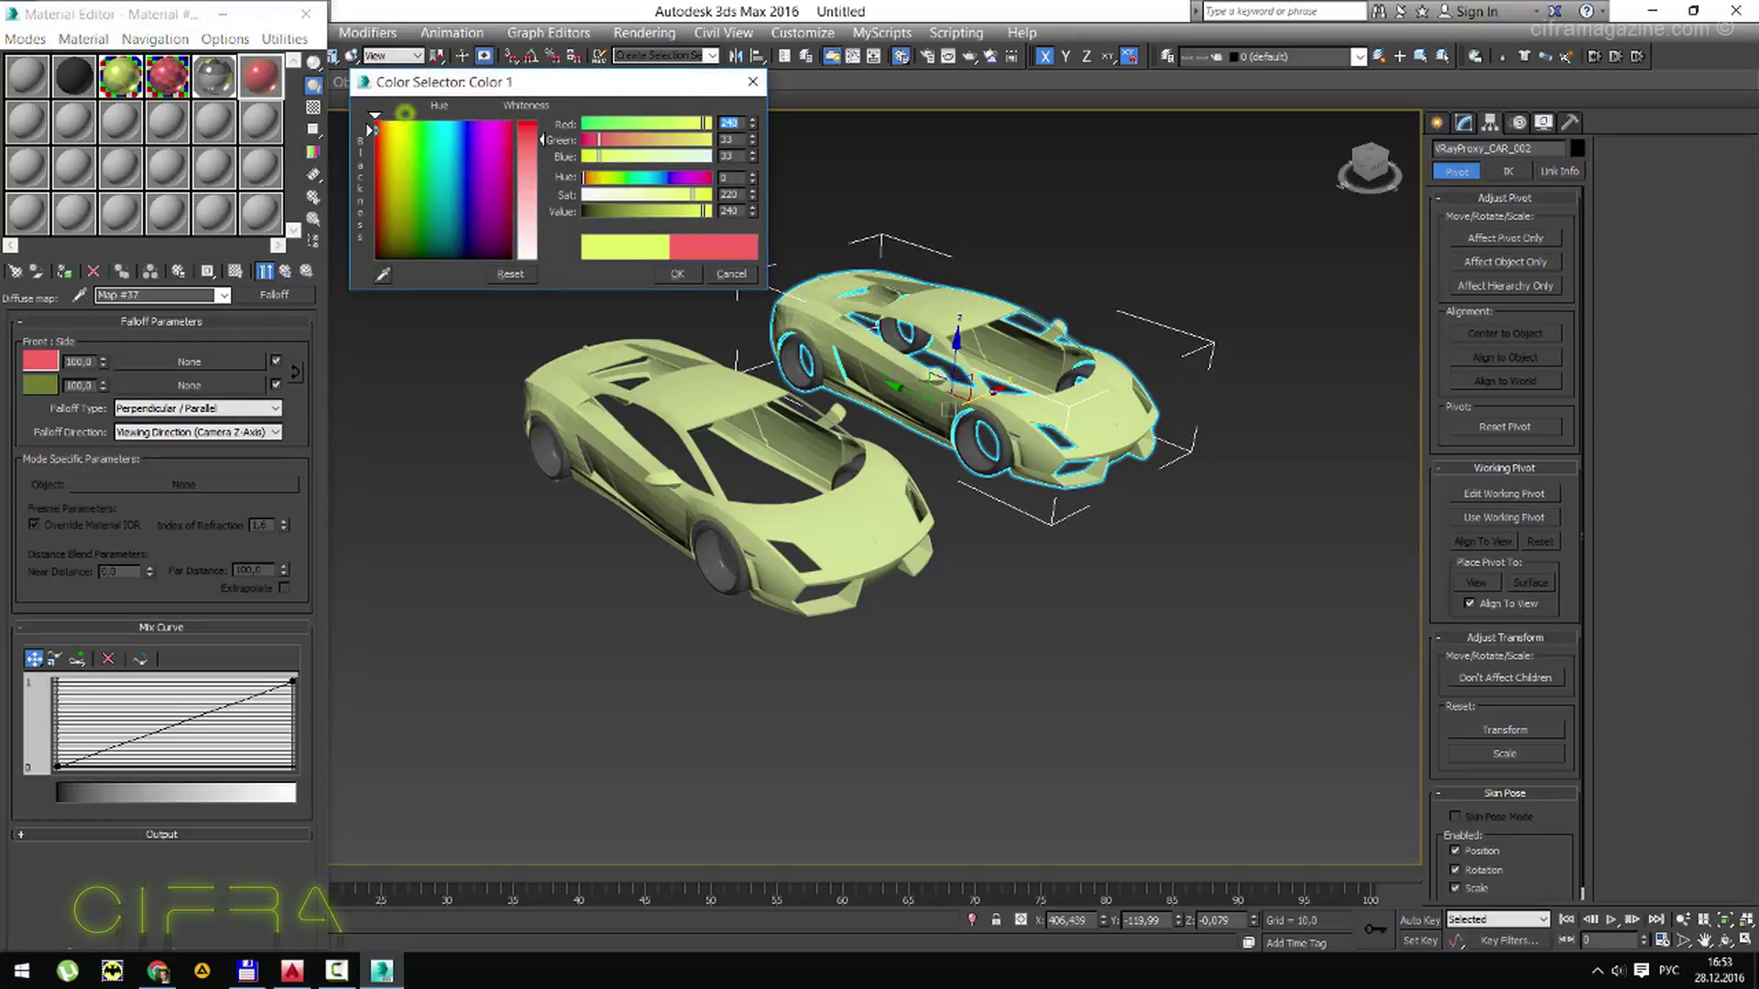
left_click(677, 273)
left_click(39, 384)
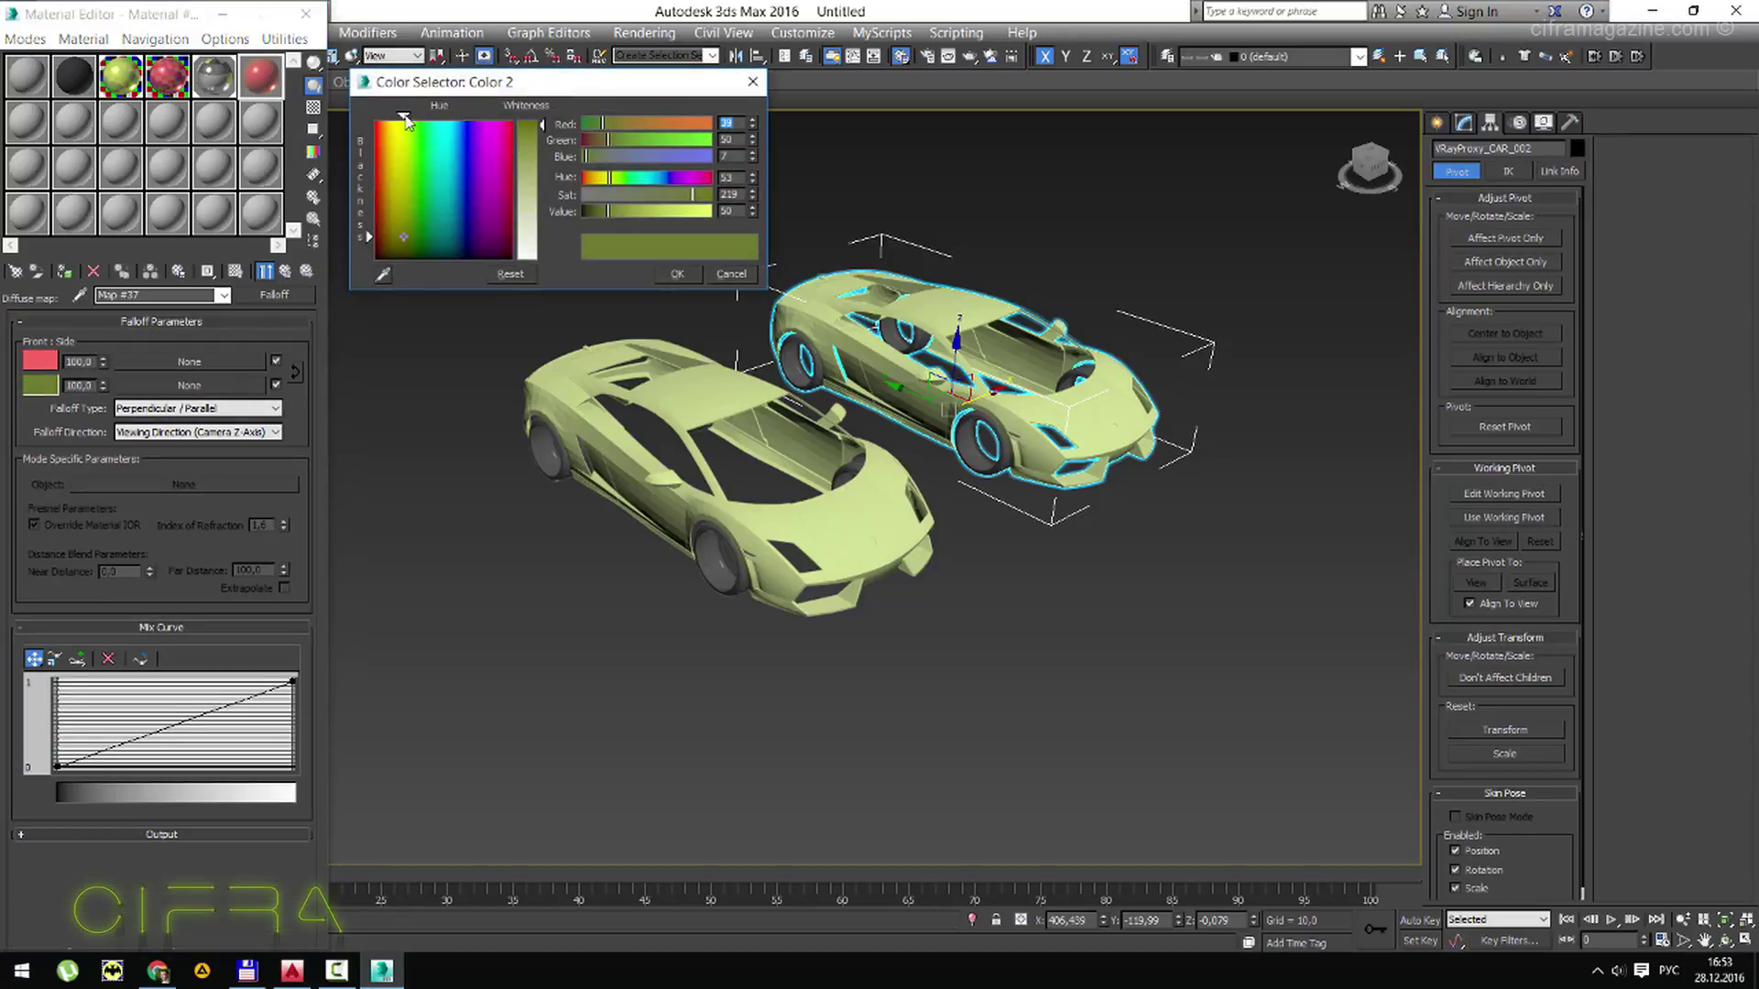
left_click_drag(408, 119, 375, 237)
left_click(681, 272)
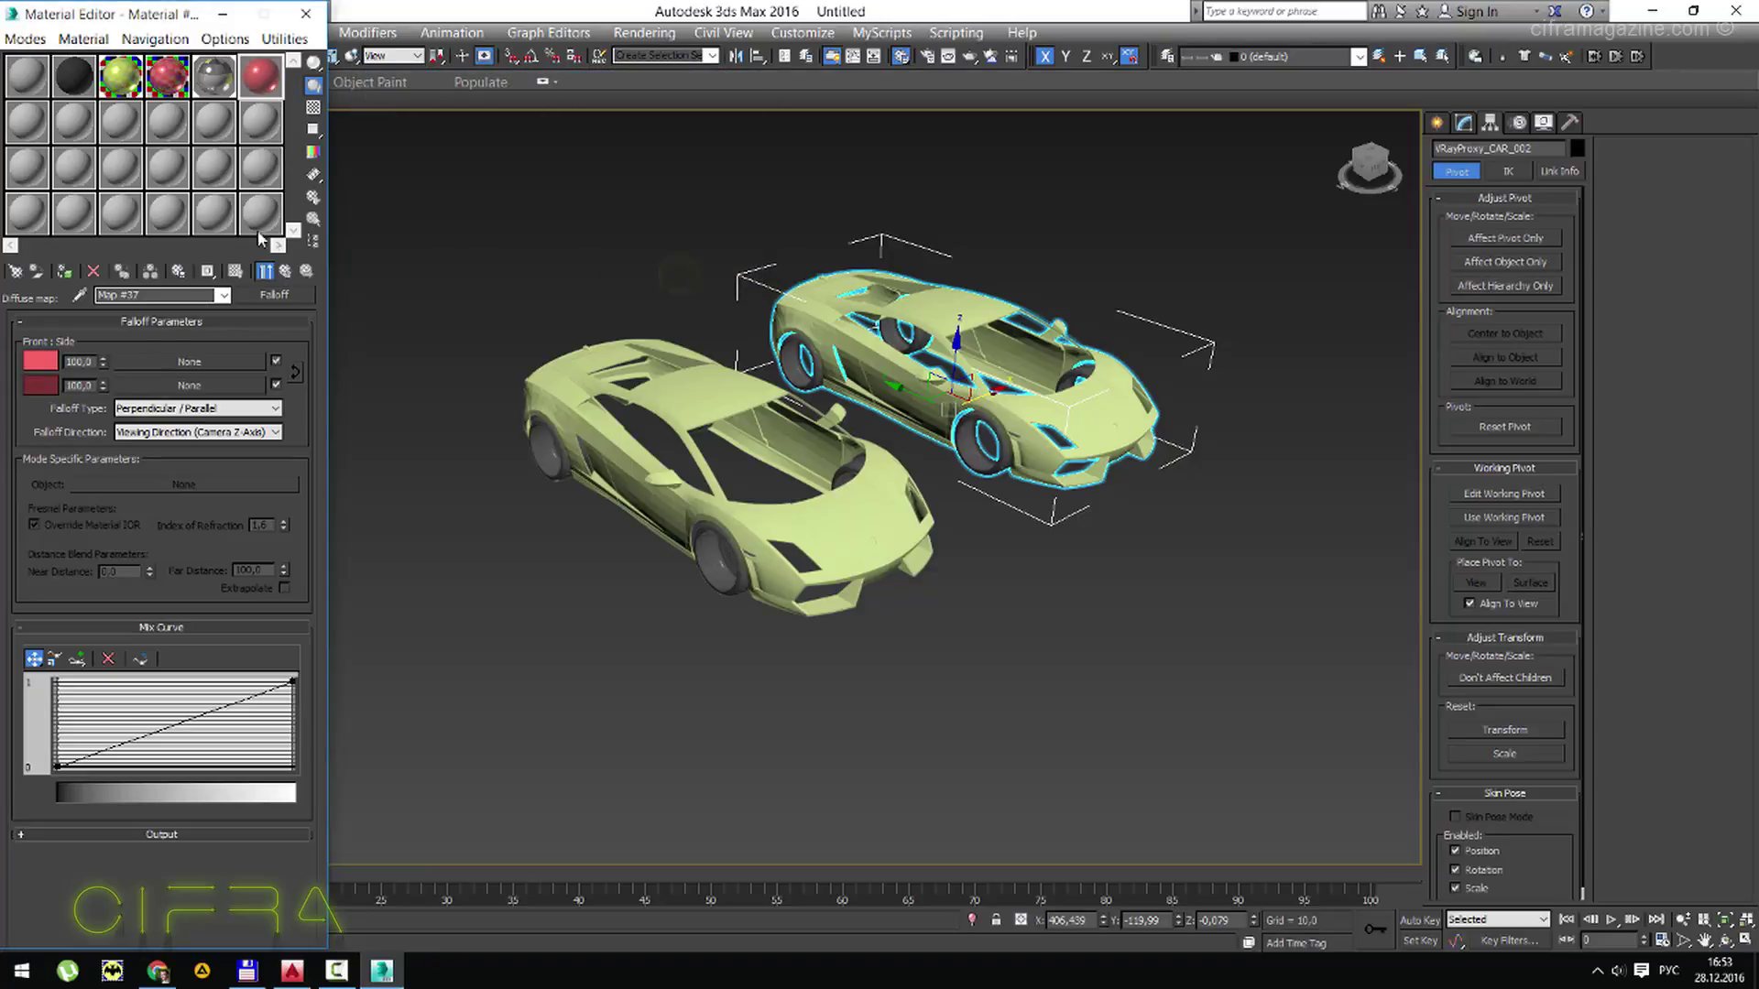
left_click(286, 271)
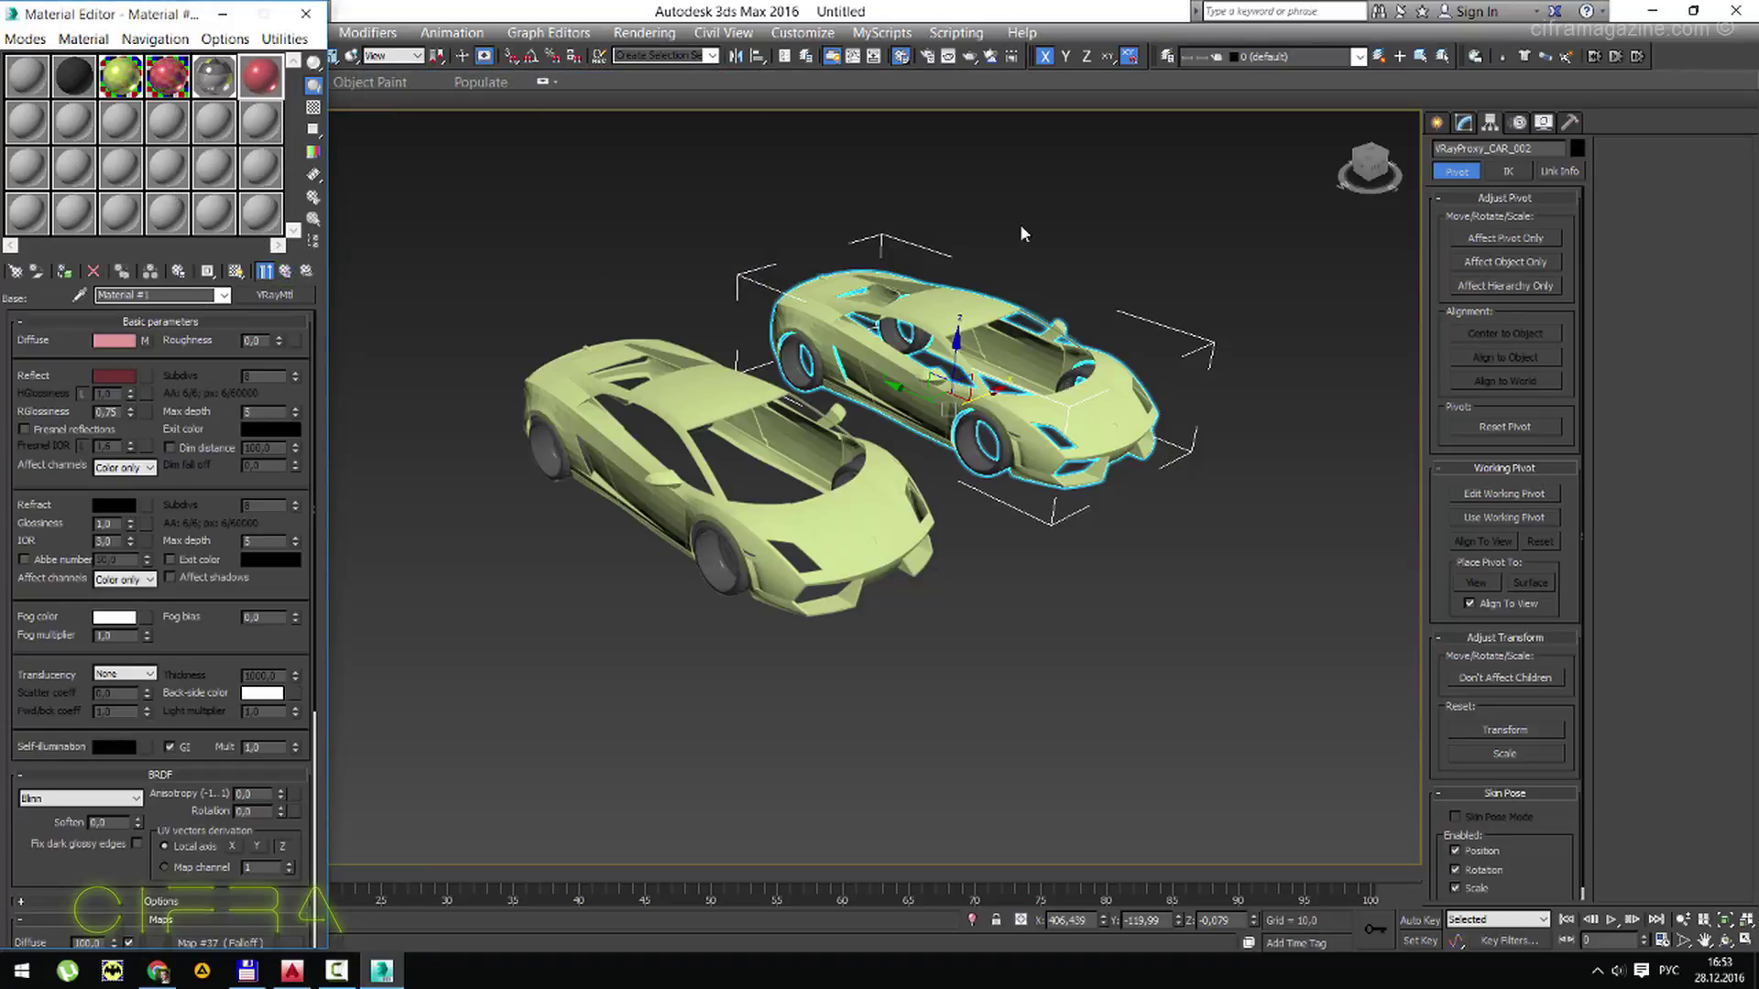
Assign the pink material to VRayProxy_CAR_002 and check CAR_002.vrmesh (43.3 MB) in Total Commander.
left_click(224, 38)
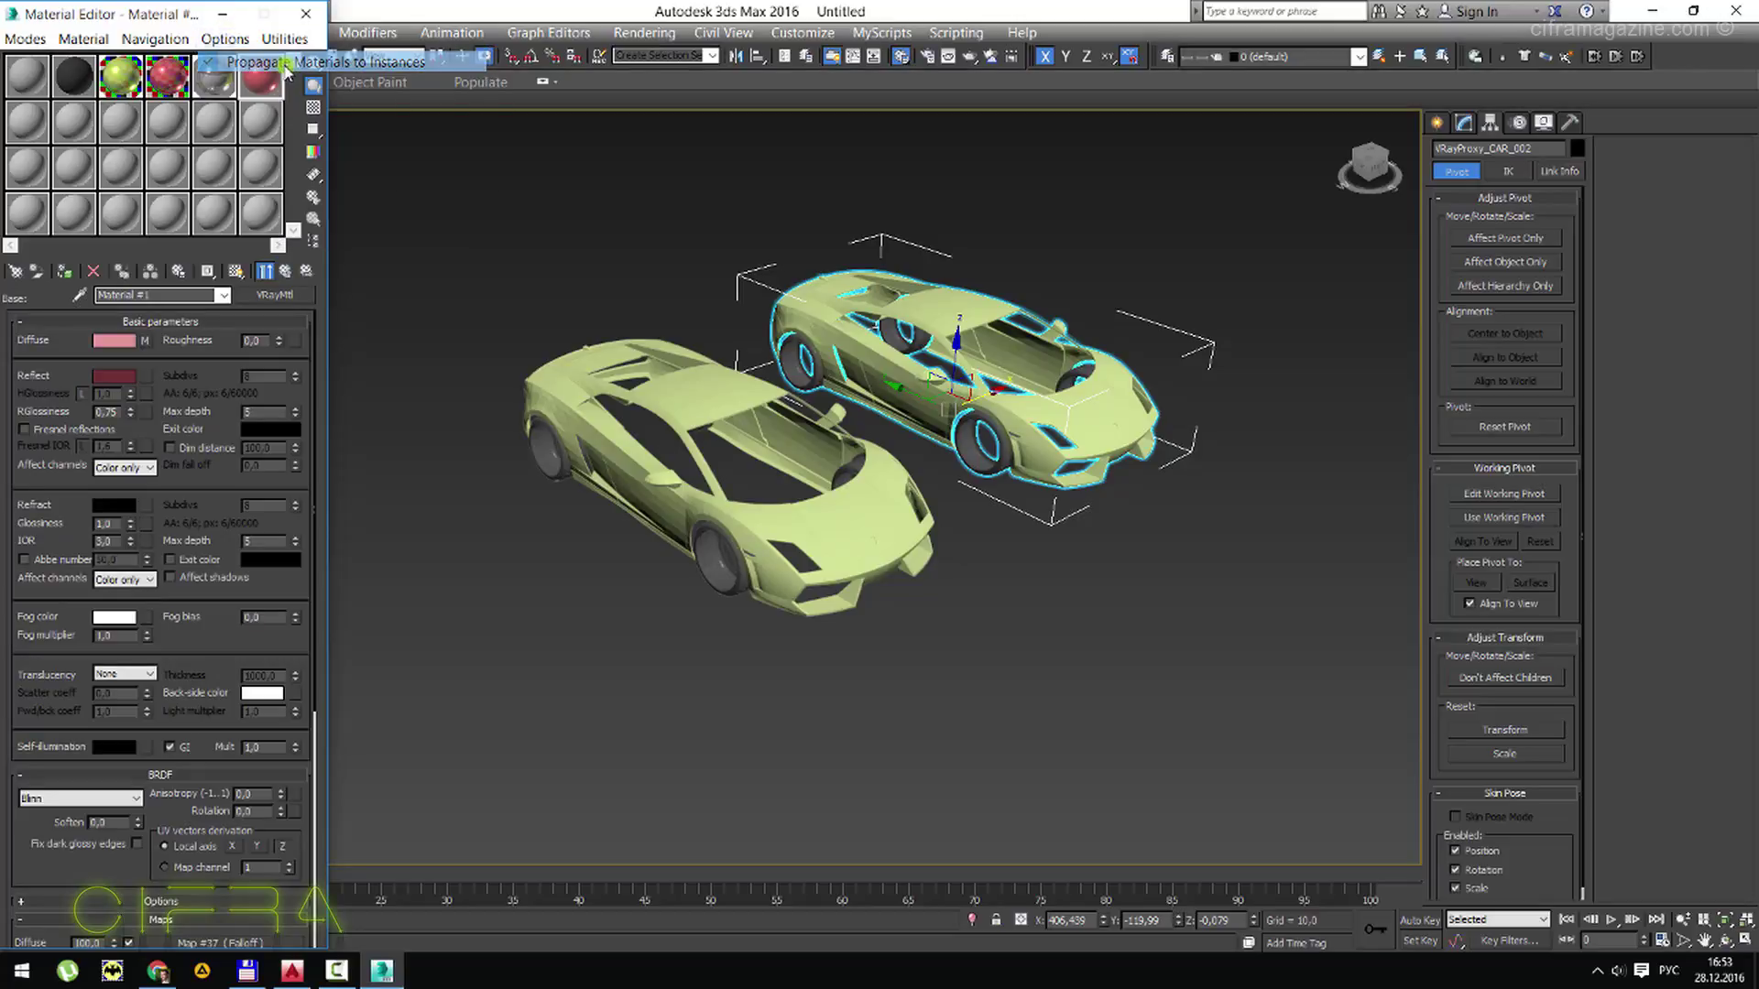
left_click(286, 64)
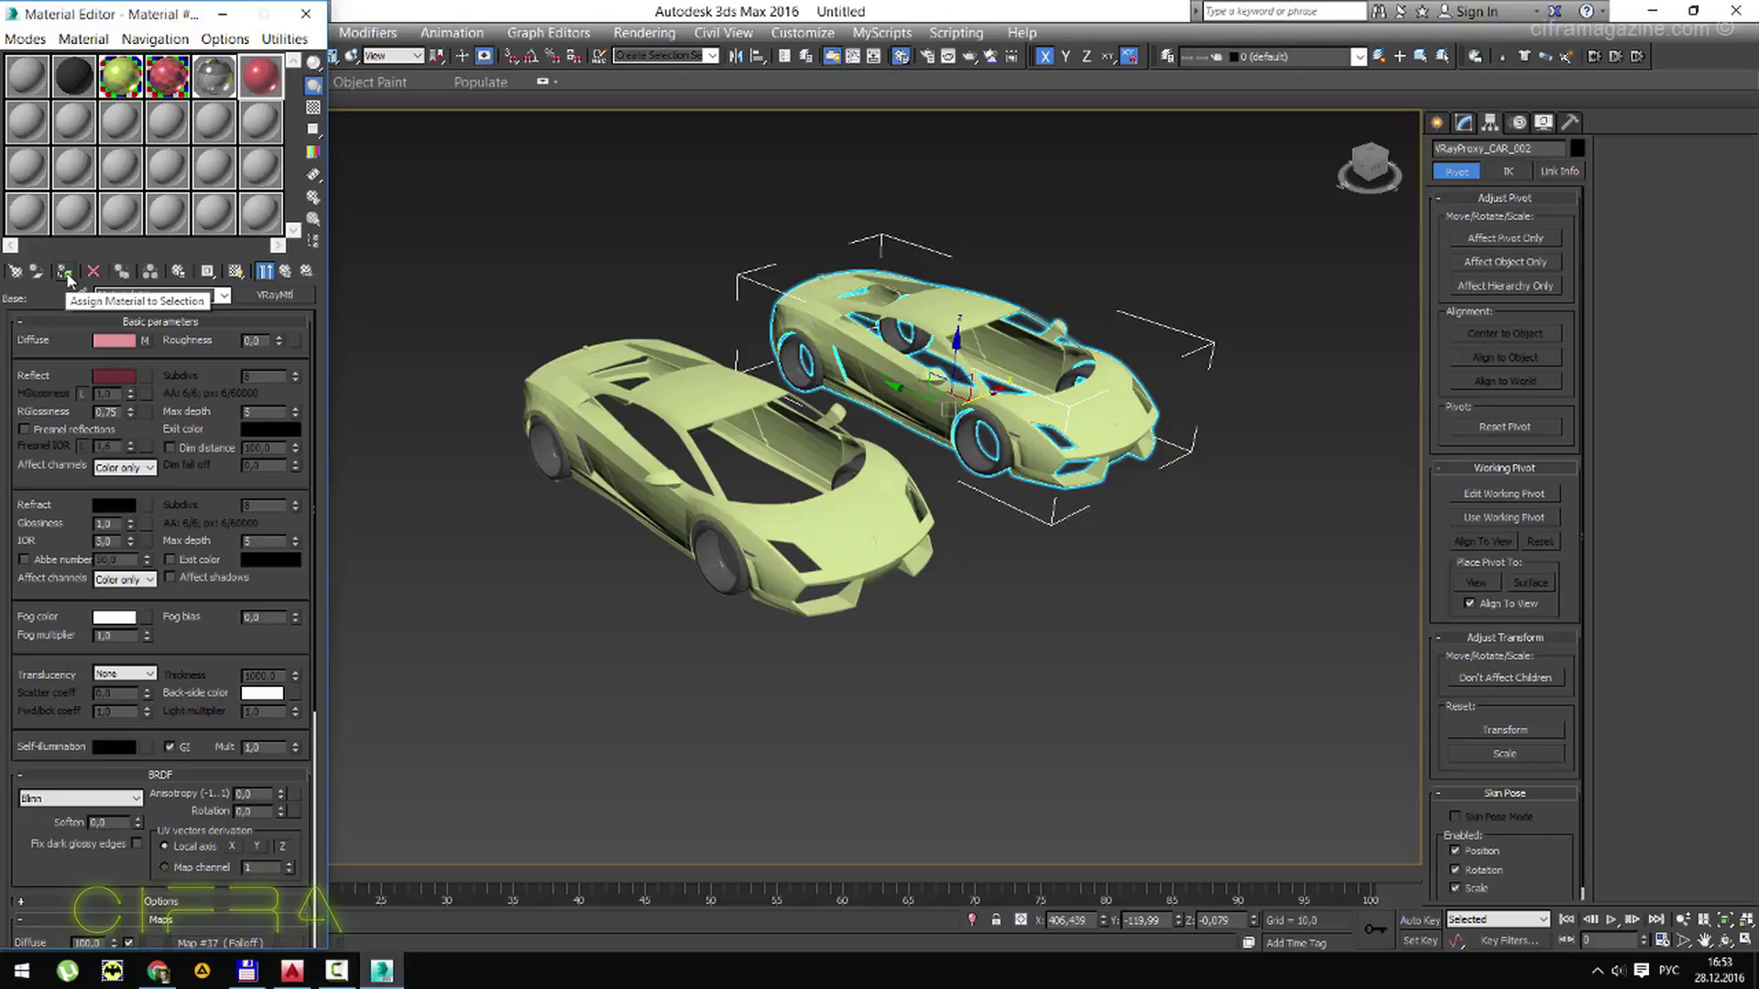
left_click(67, 280)
key("m")
left_click(1149, 584)
mouse_move(1148, 584)
middle_mouse_down()
mouse_move(936, 545)
mouse_move(806, 550)
mouse_move(887, 563)
middle_mouse_up()
scroll(806, 550, "up", 4)
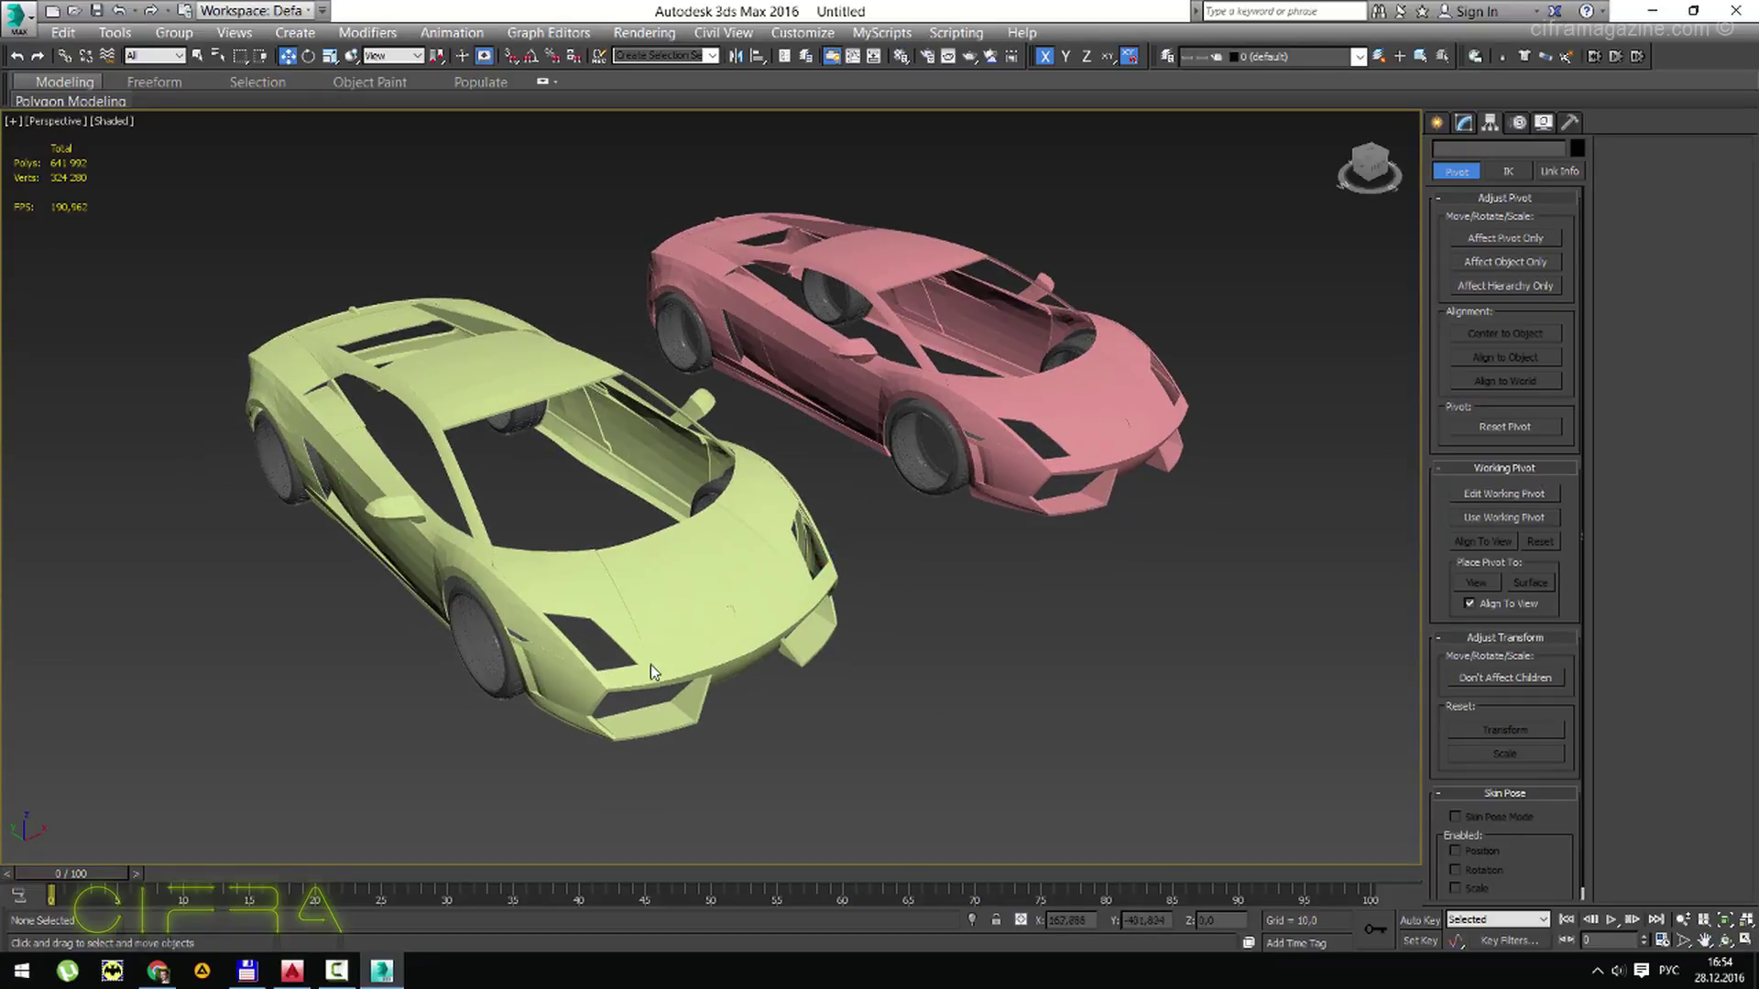
left_click(247, 970)
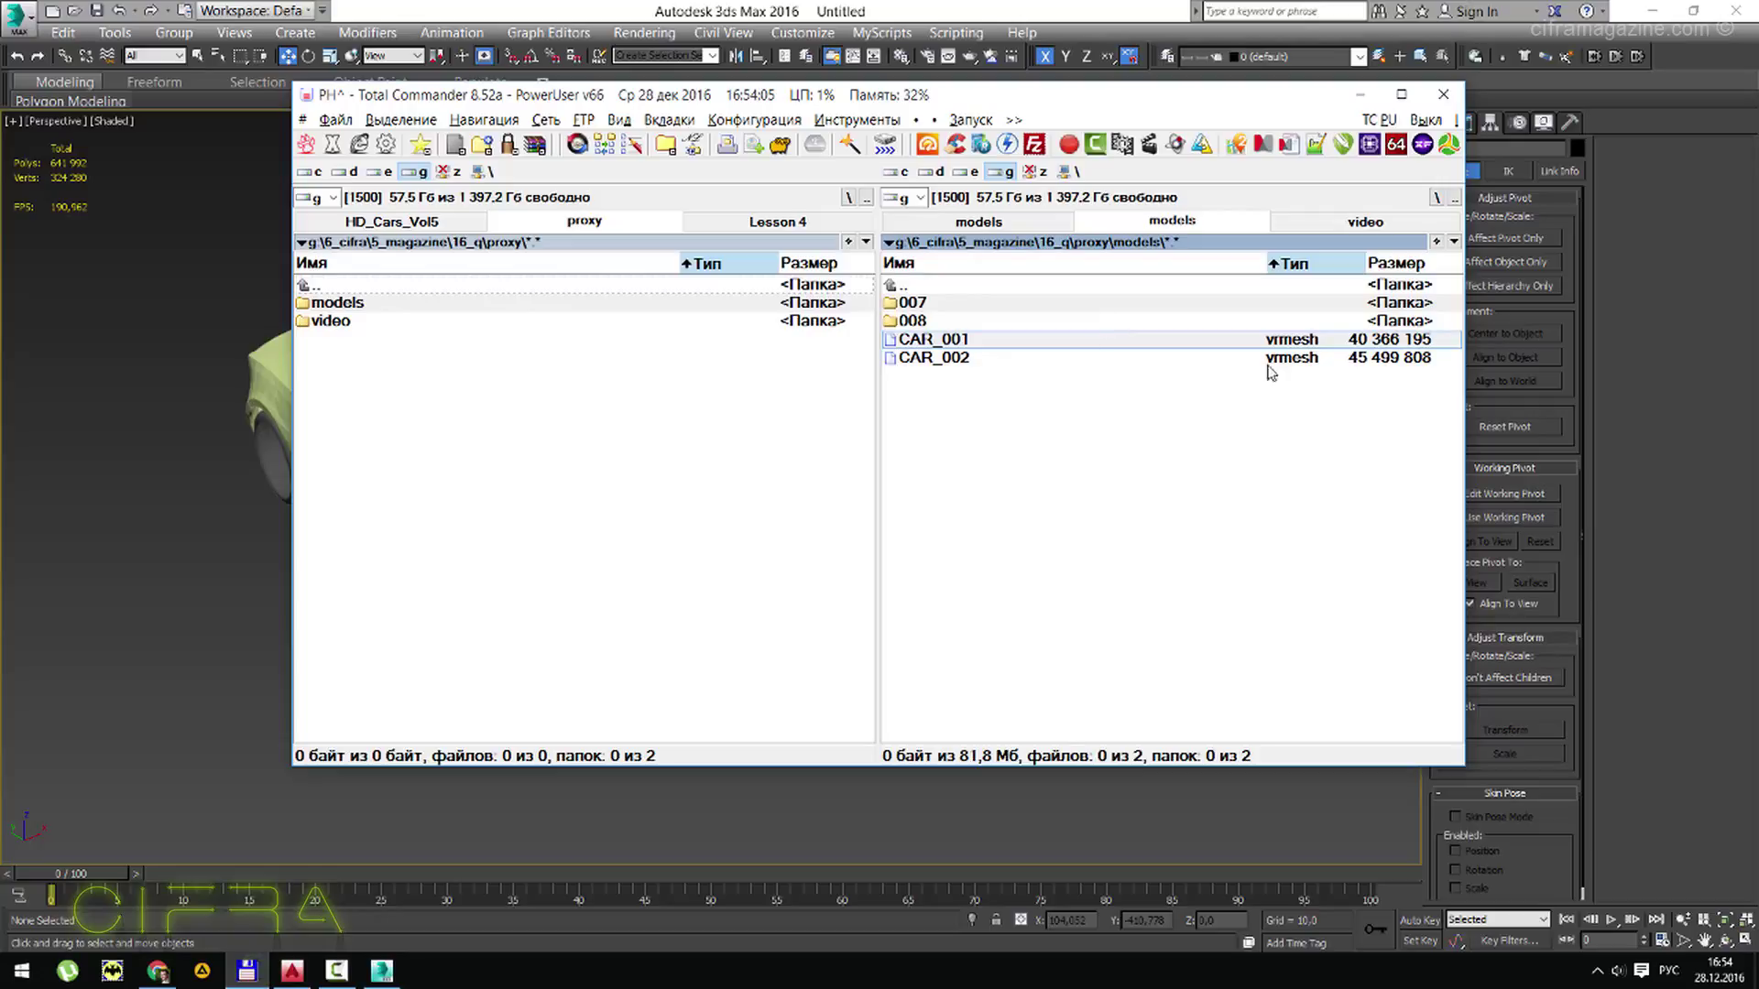
left_click(1383, 359)
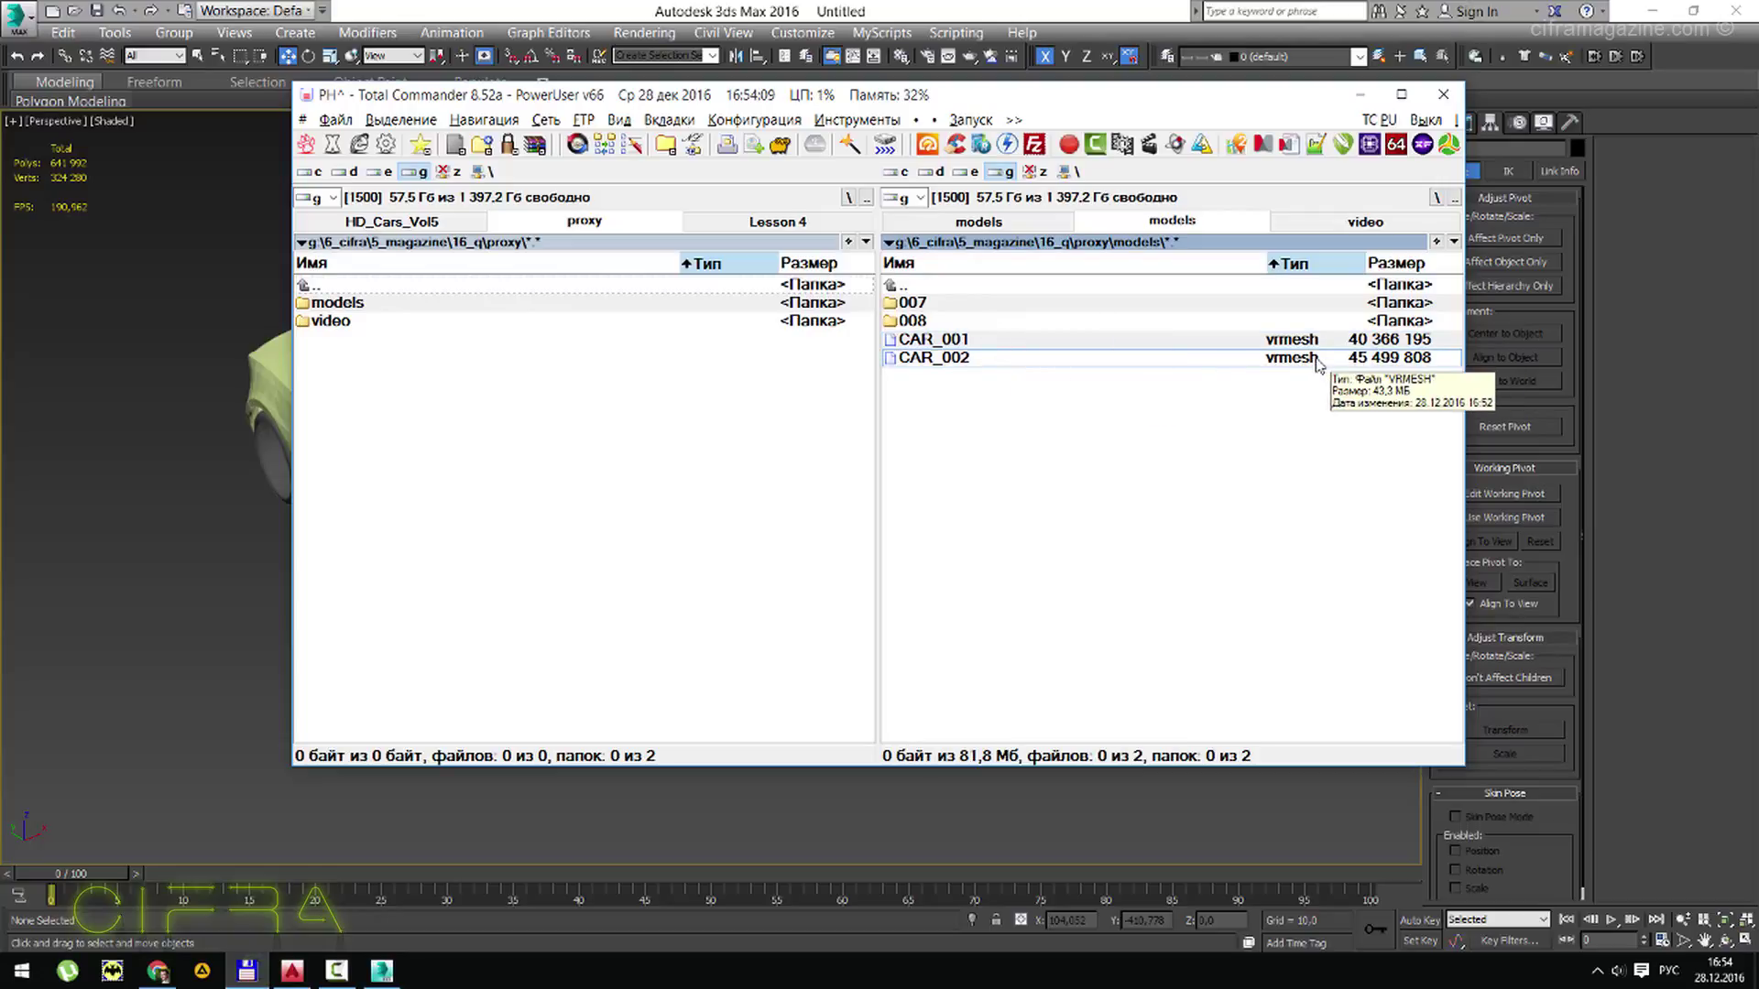
left_click(872, 7)
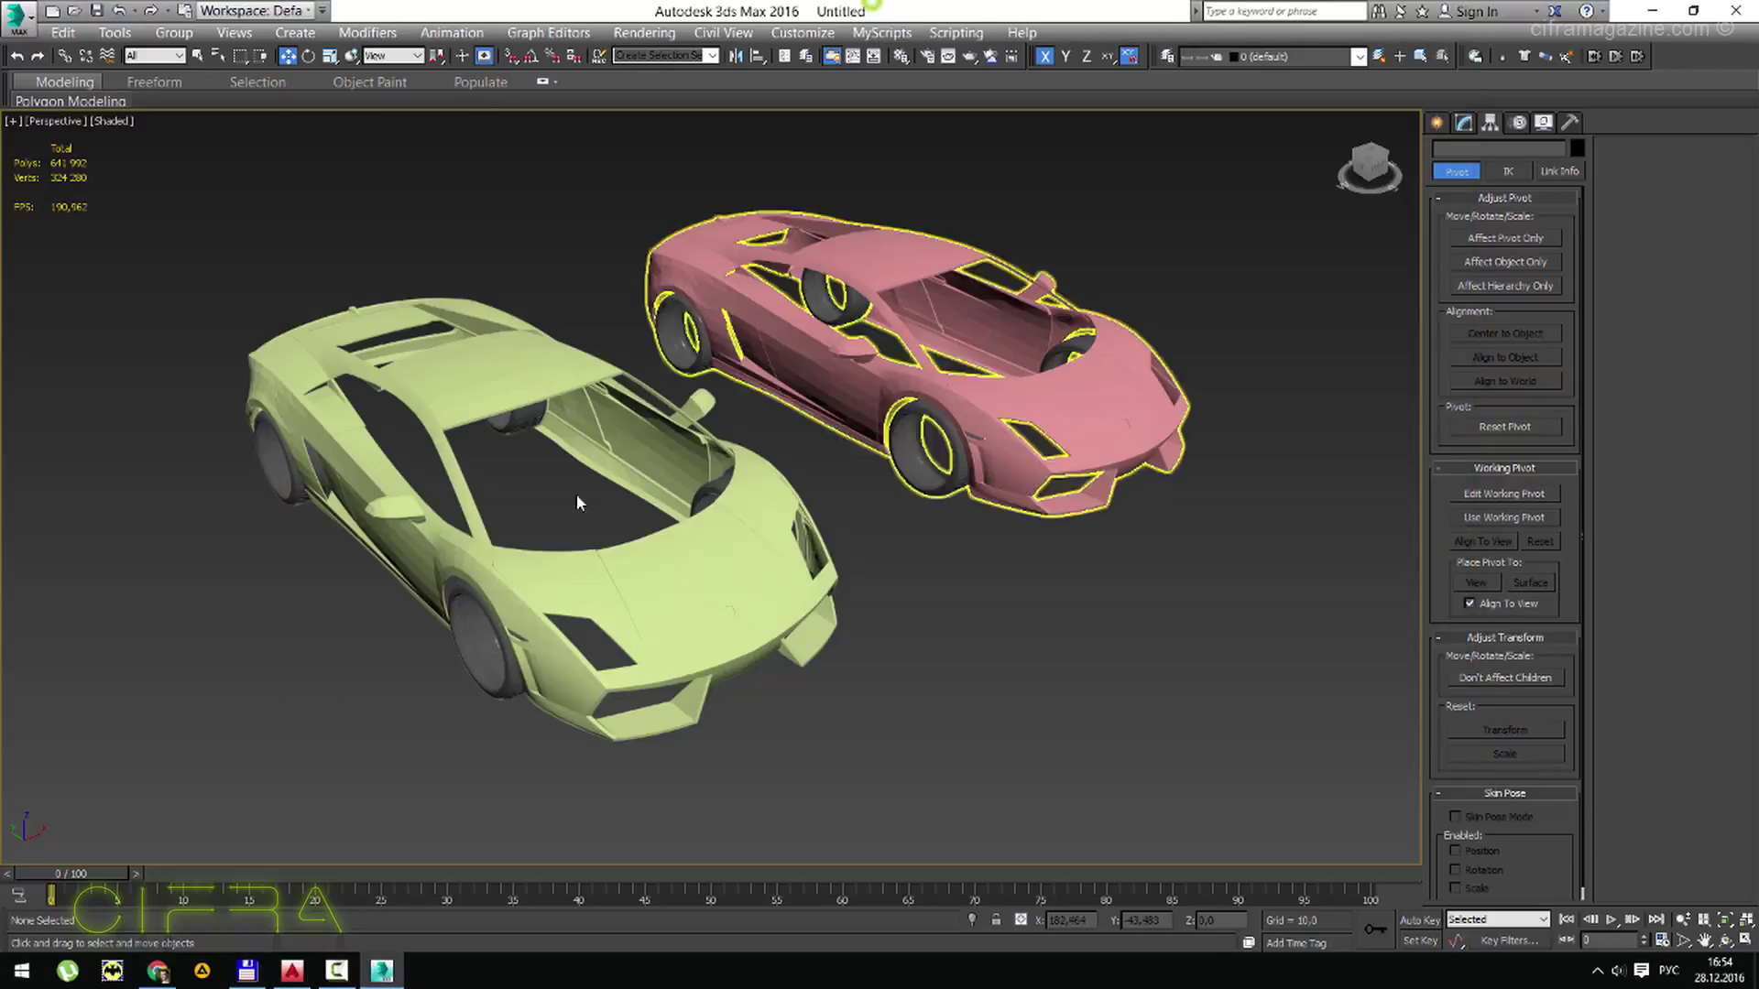
left_click(449, 370)
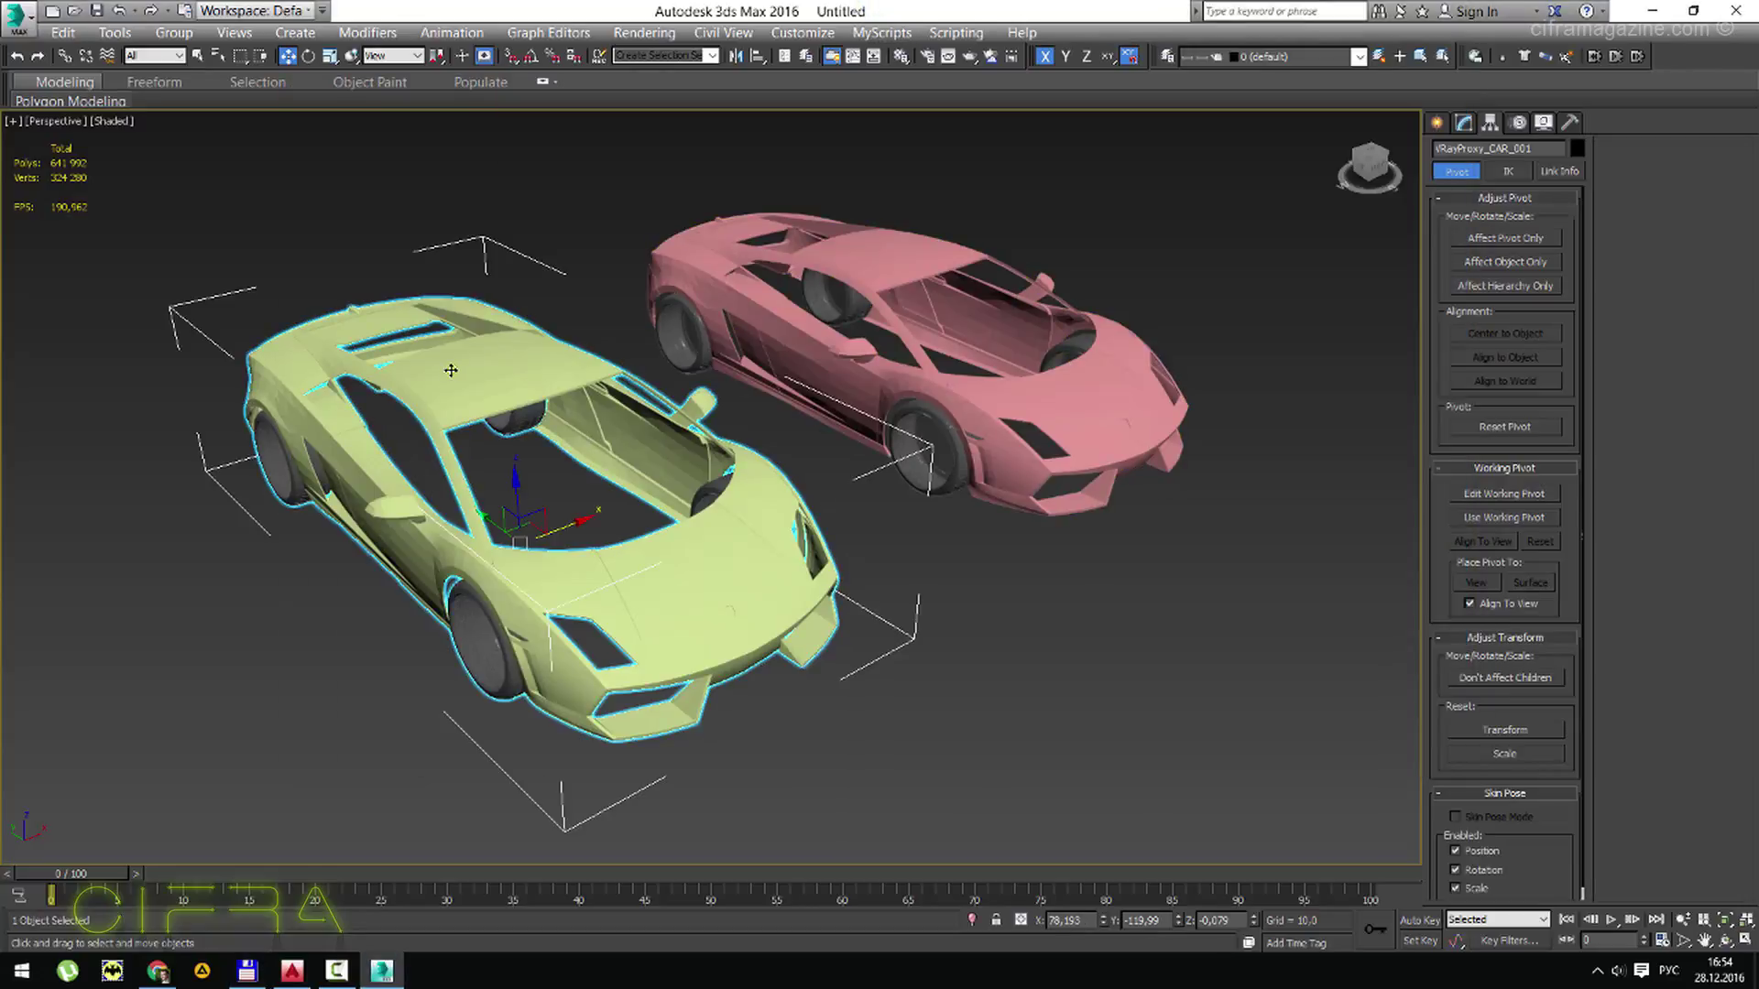
left_click(1463, 122)
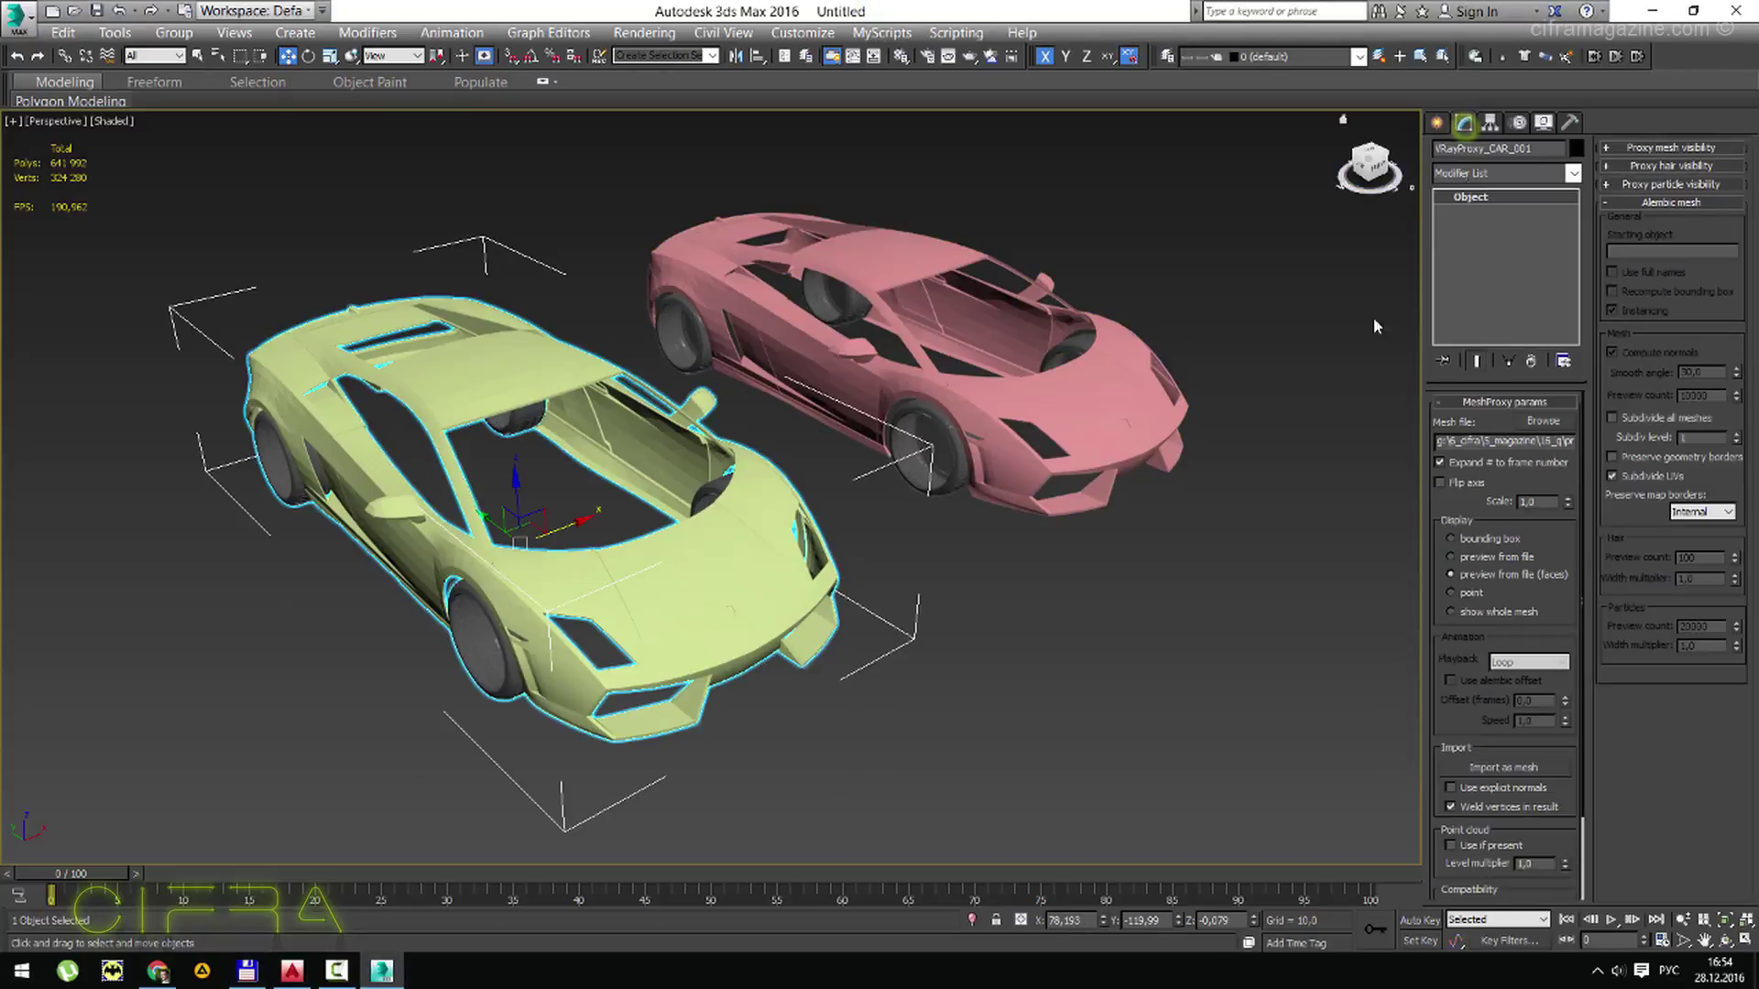
left_click(335, 970)
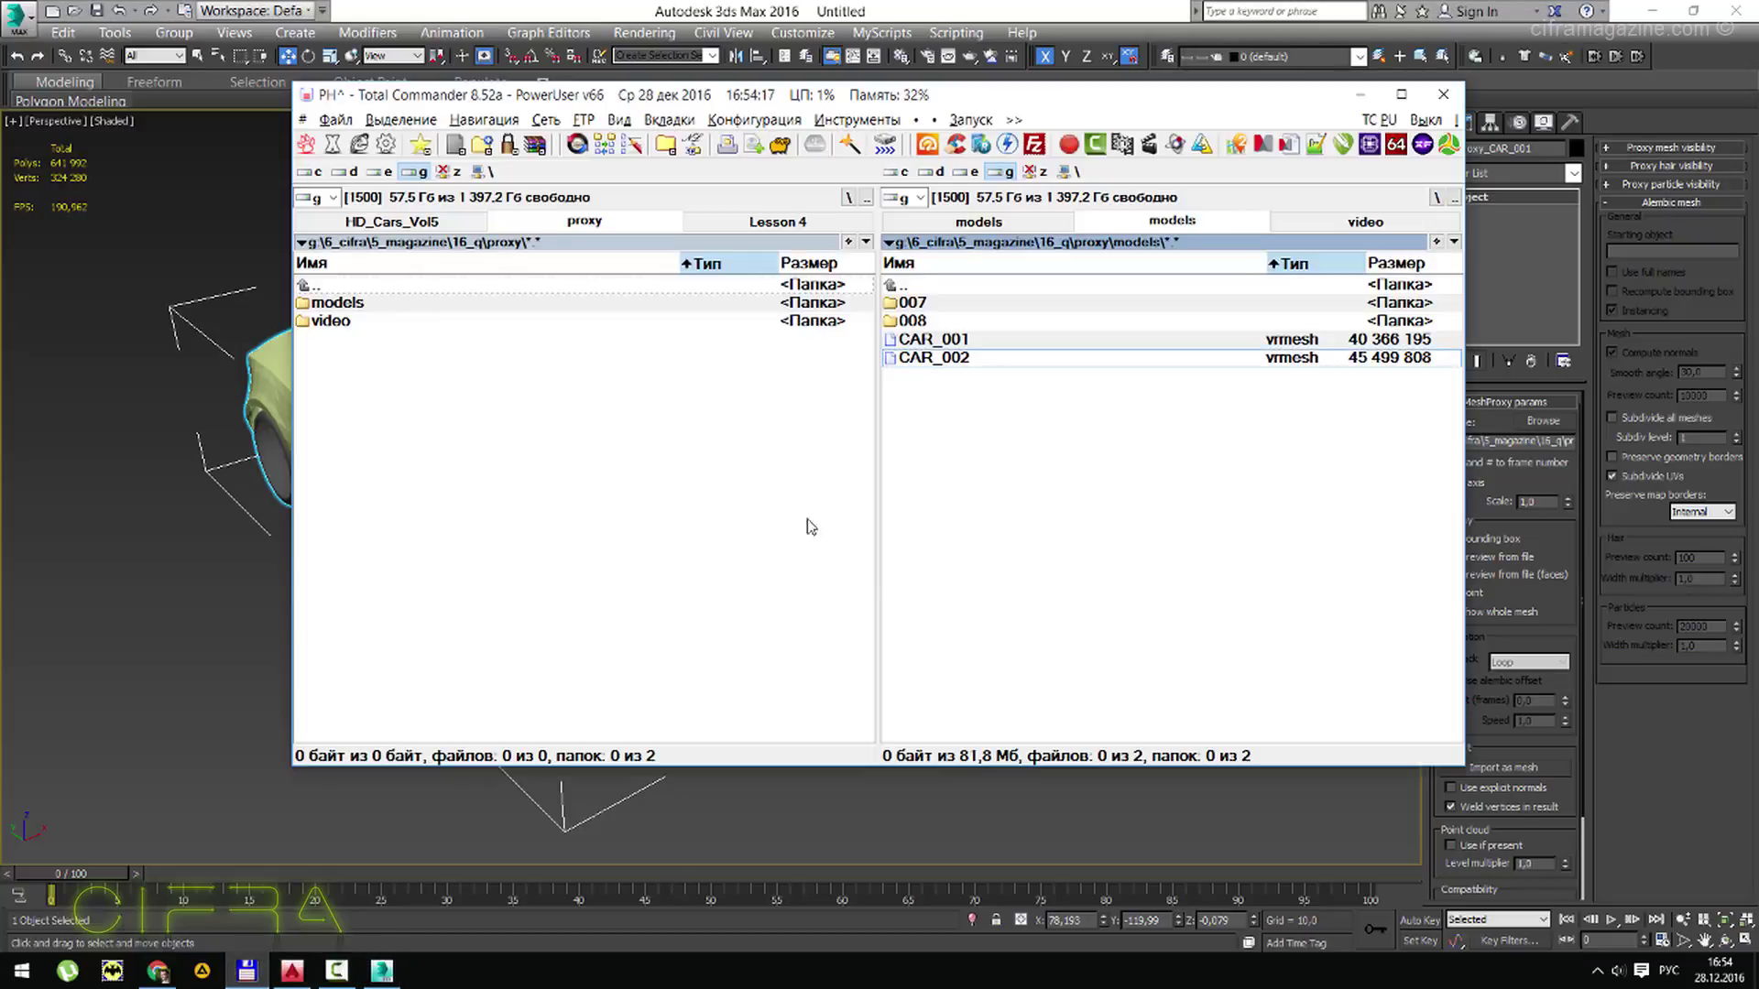
left_click(781, 9)
mouse_move(752, 479)
middle_mouse_down("alt")
mouse_move(748, 434)
mouse_move(744, 472)
middle_mouse_up("alt")
key("w")
left_click(1146, 654)
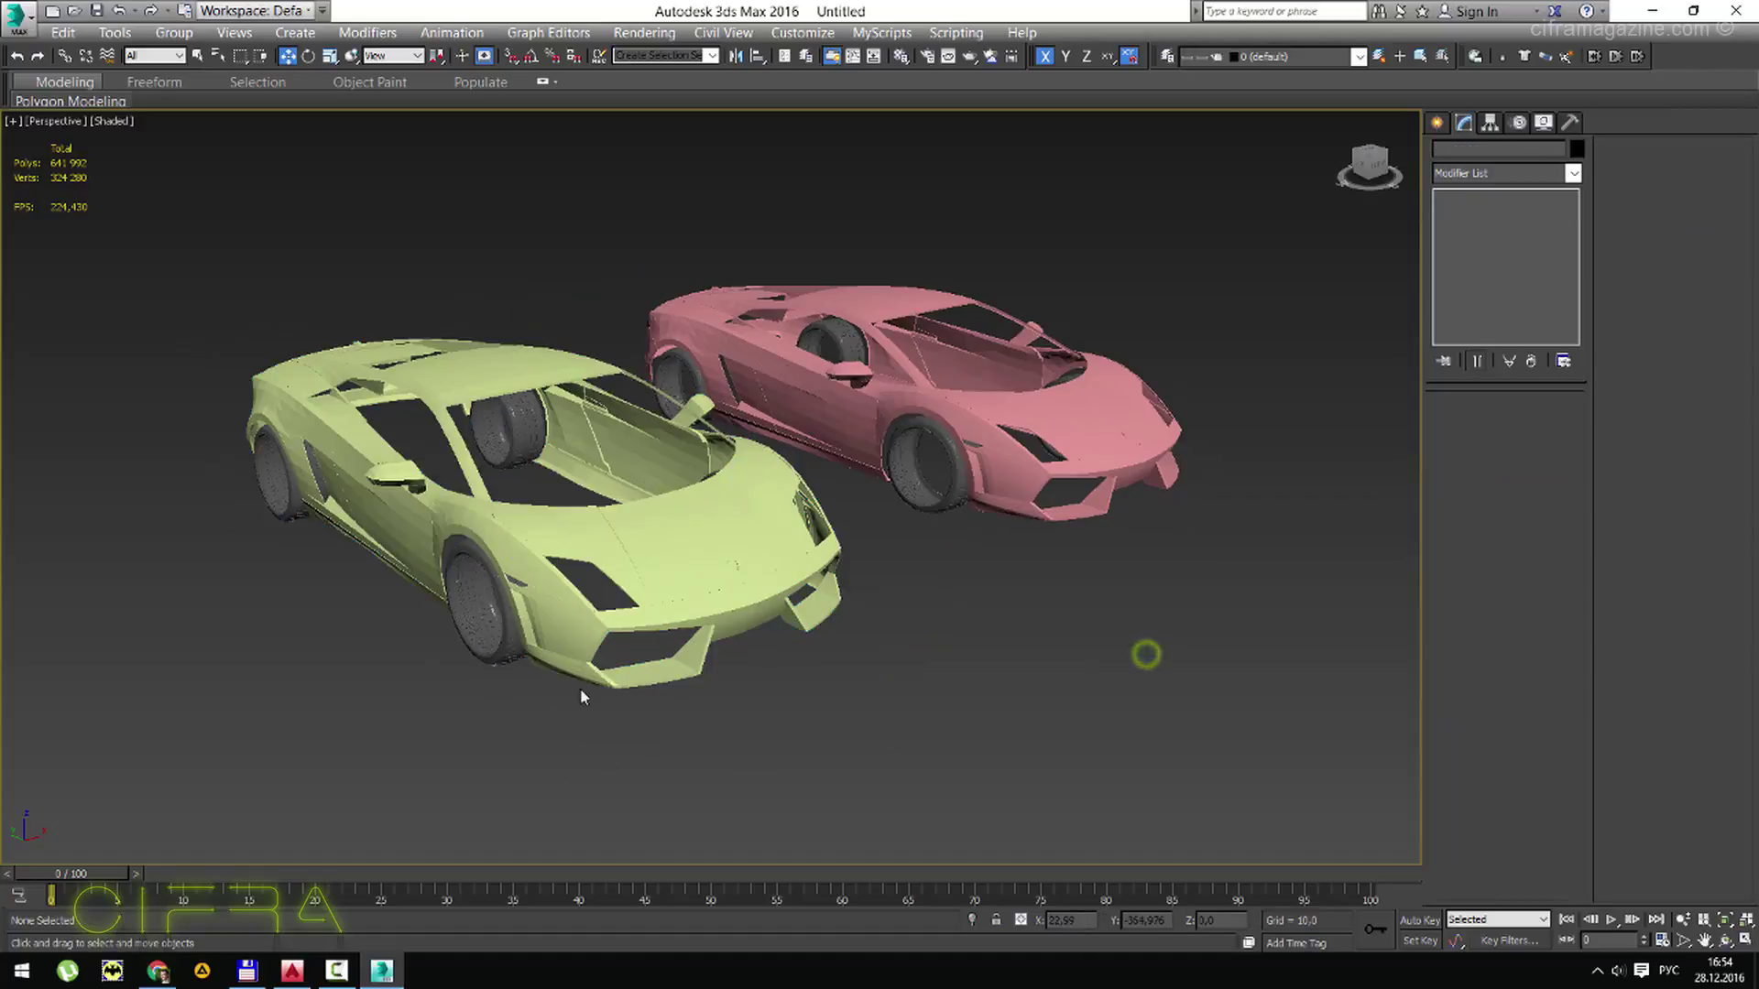
left_click(595, 680)
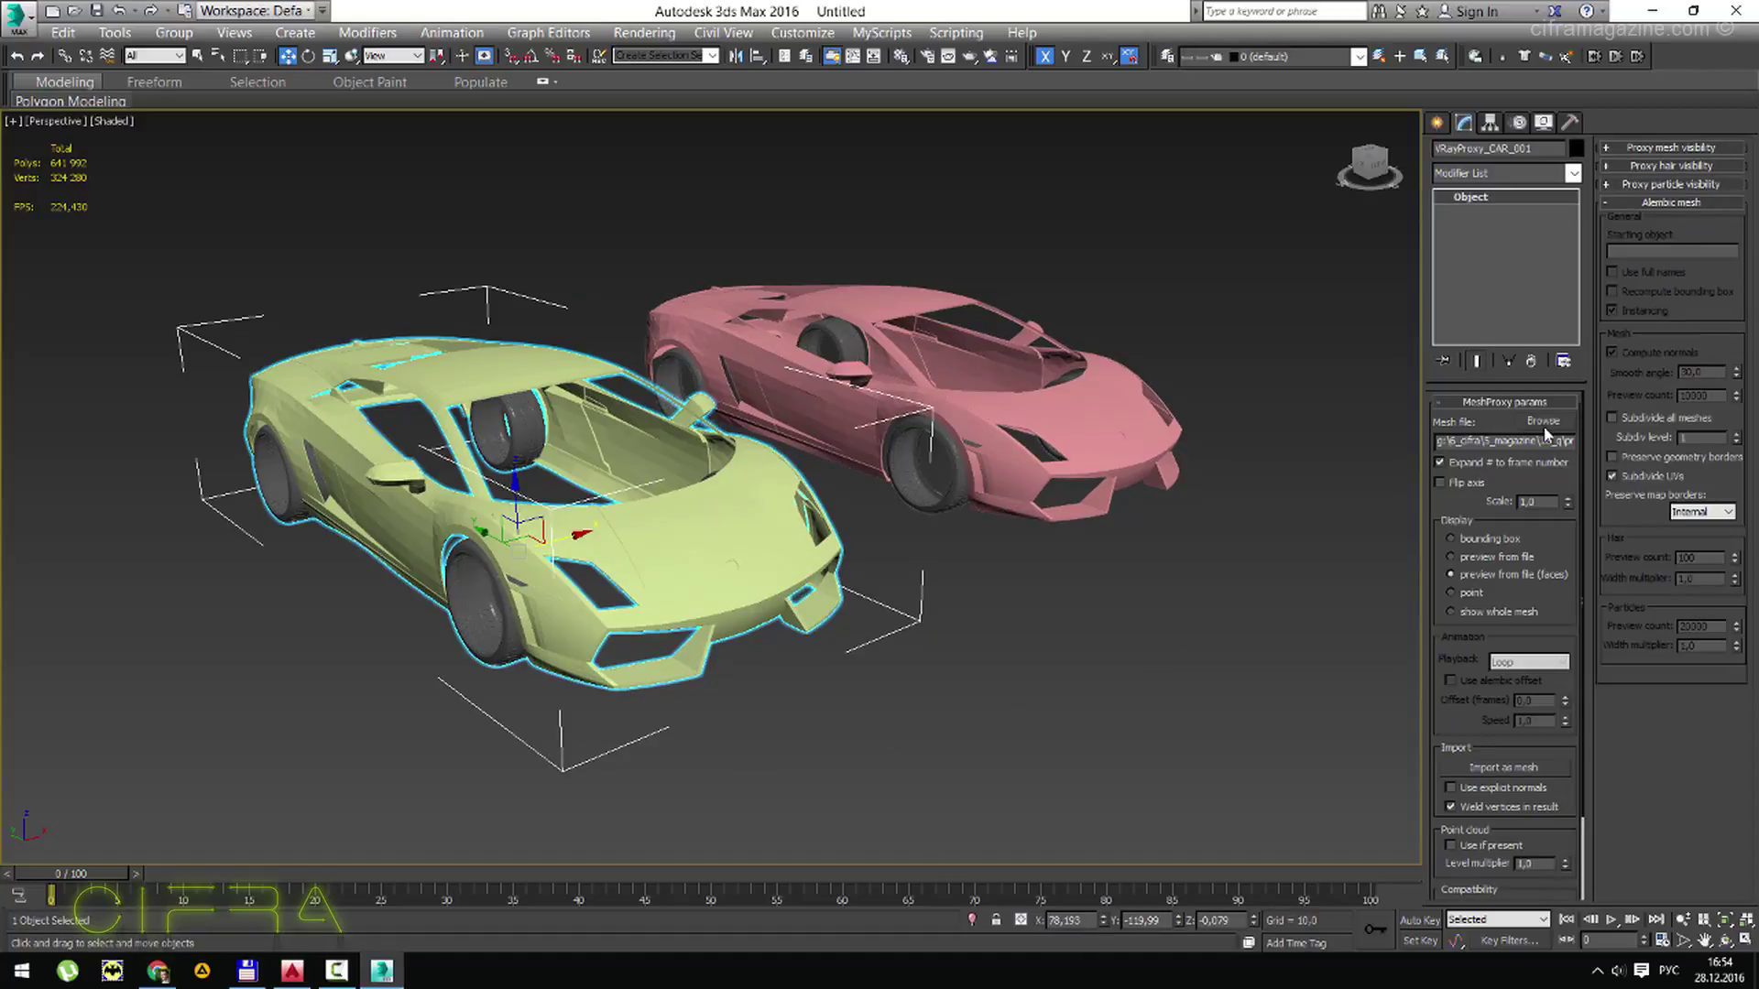
left_click_drag(1568, 440, 1509, 441)
key("End")
type("2")
key("Return")
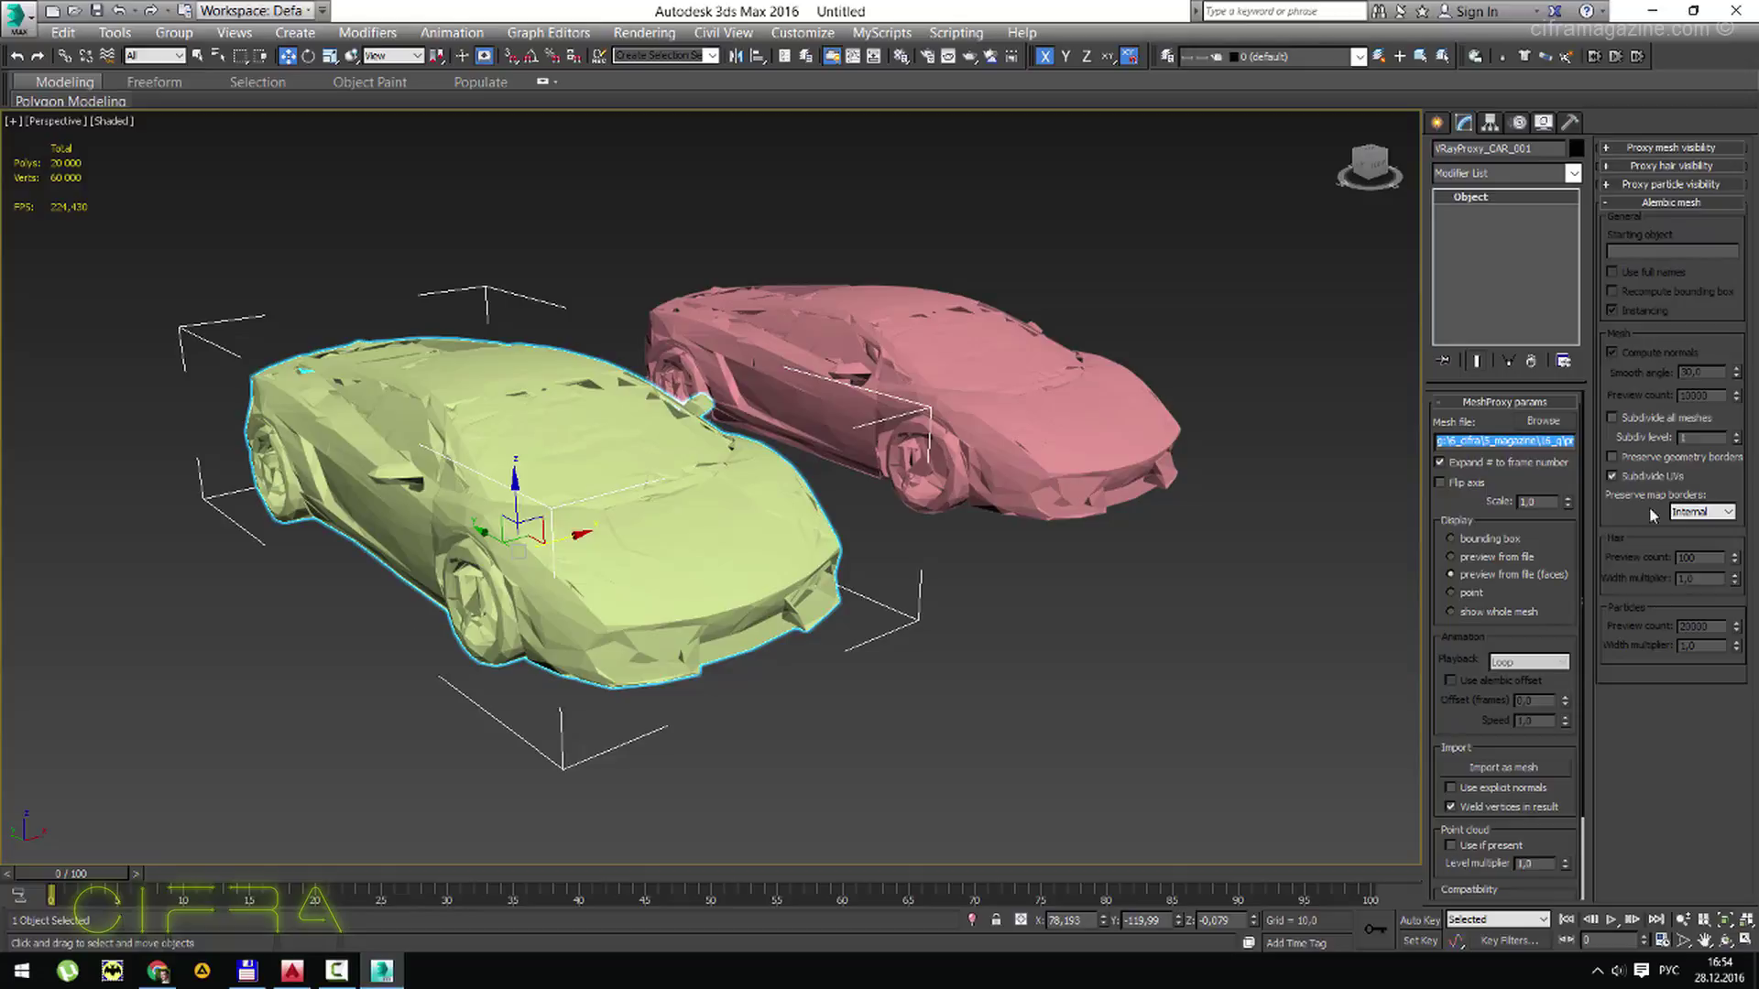
left_click(1533, 443)
key("End")
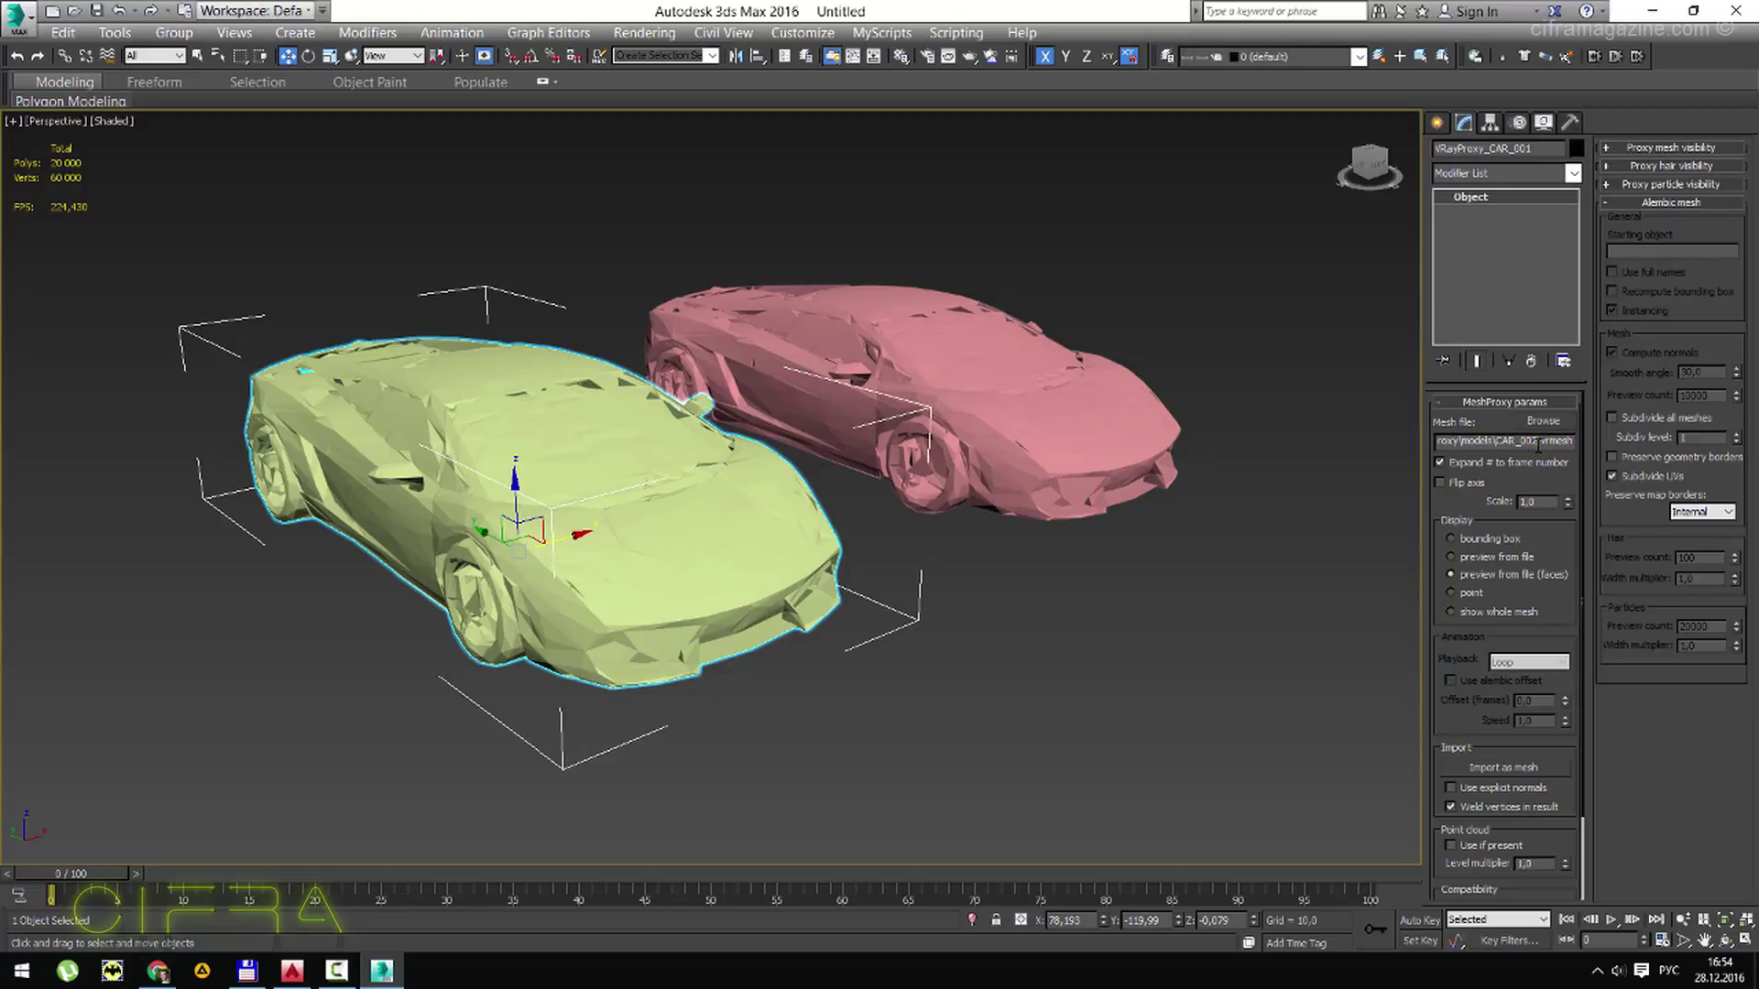
key("Return")
middle_click_drag(641, 513, 717, 481, "alt")
key("w")
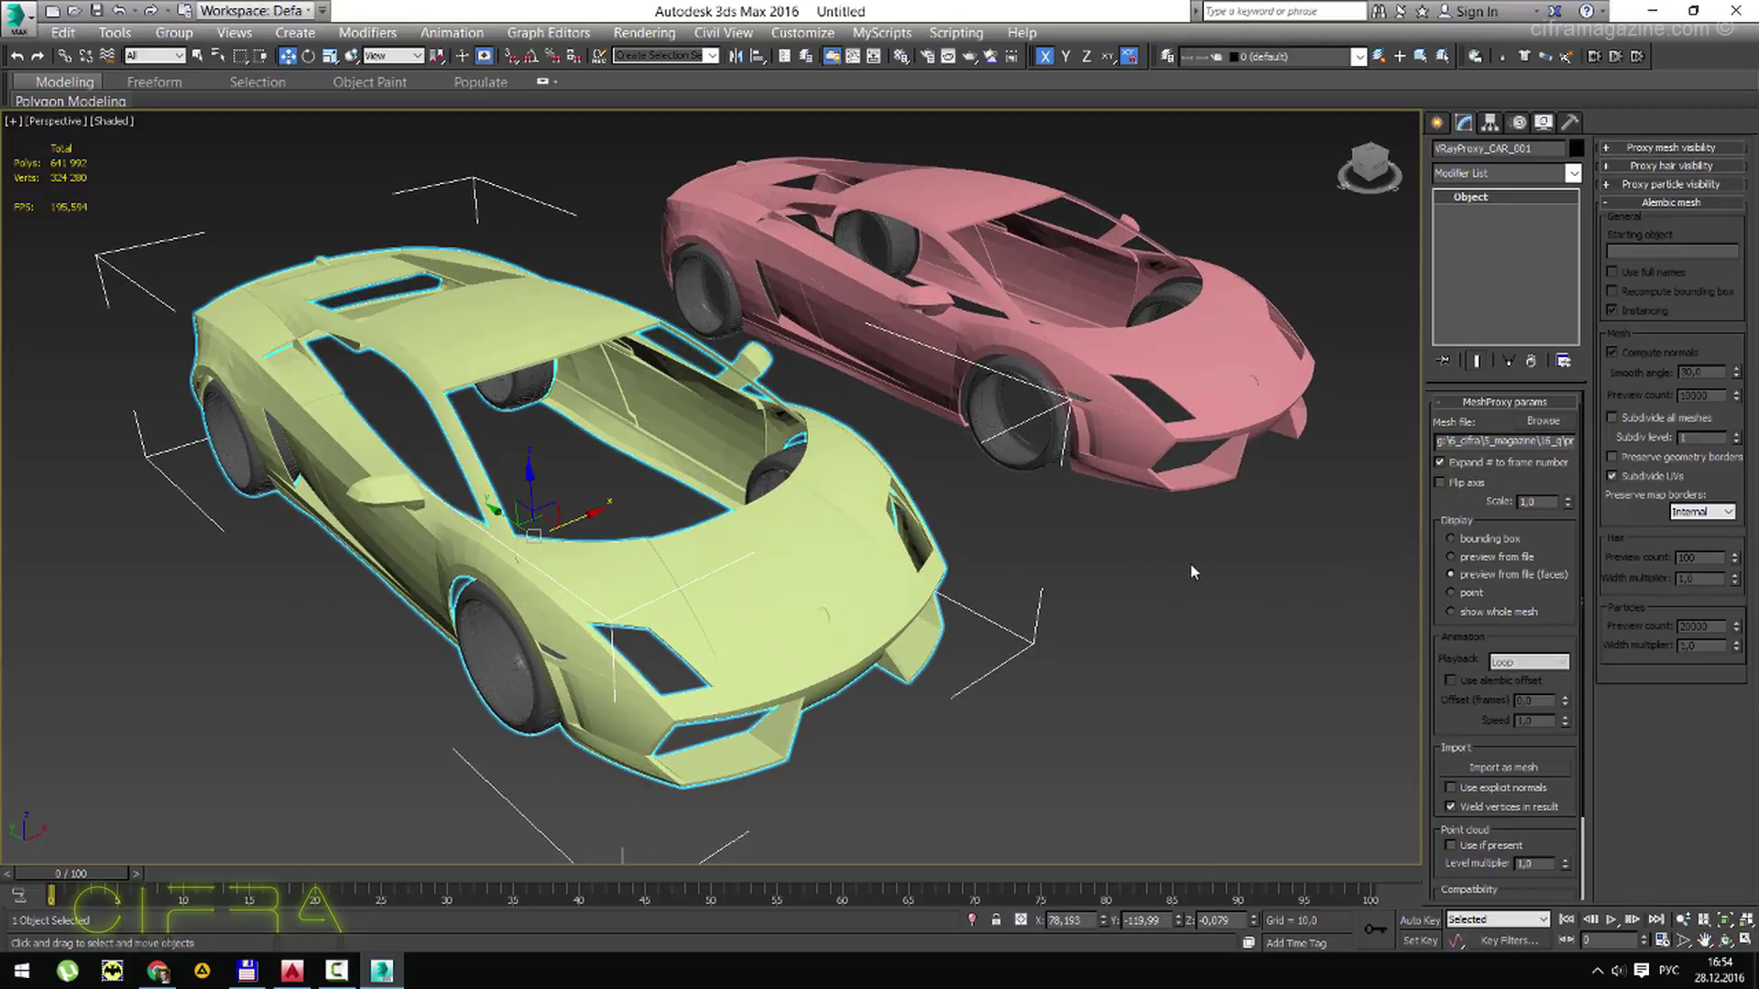
mouse_move(1566, 501)
left_mouse_down()
mouse_move(1571, 406)
mouse_move(1564, 501)
left_mouse_up()
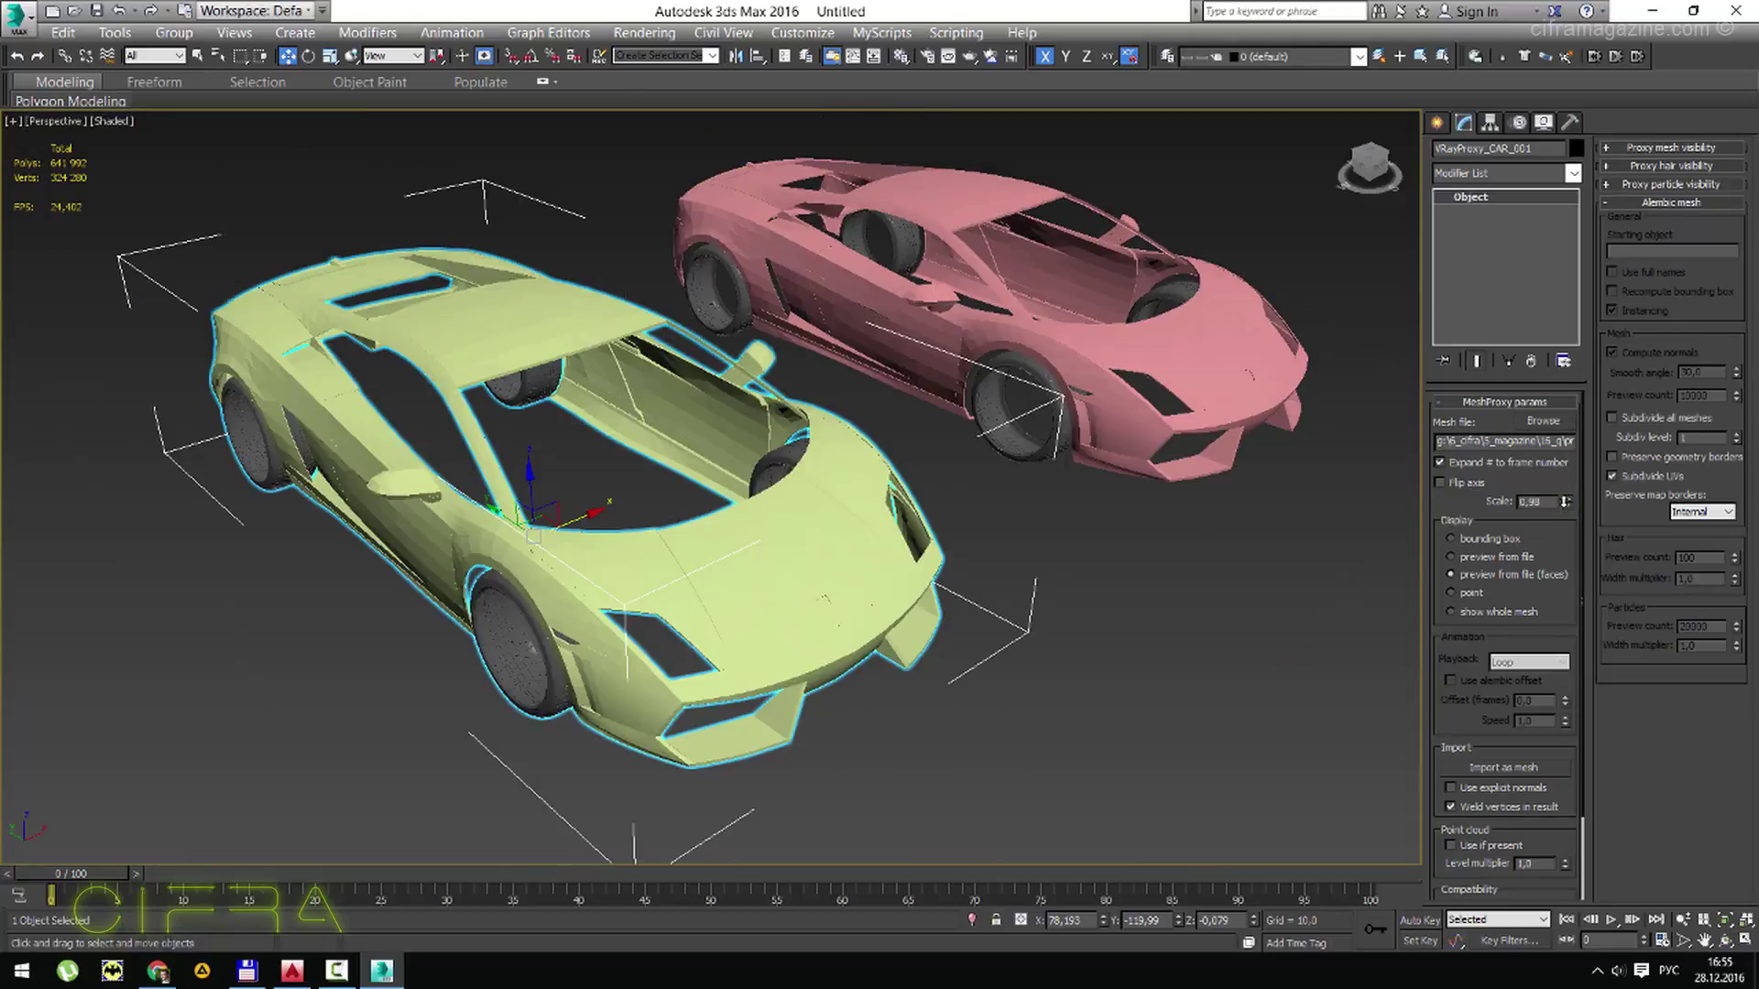
double_click(1535, 501)
type("1")
key("Return")
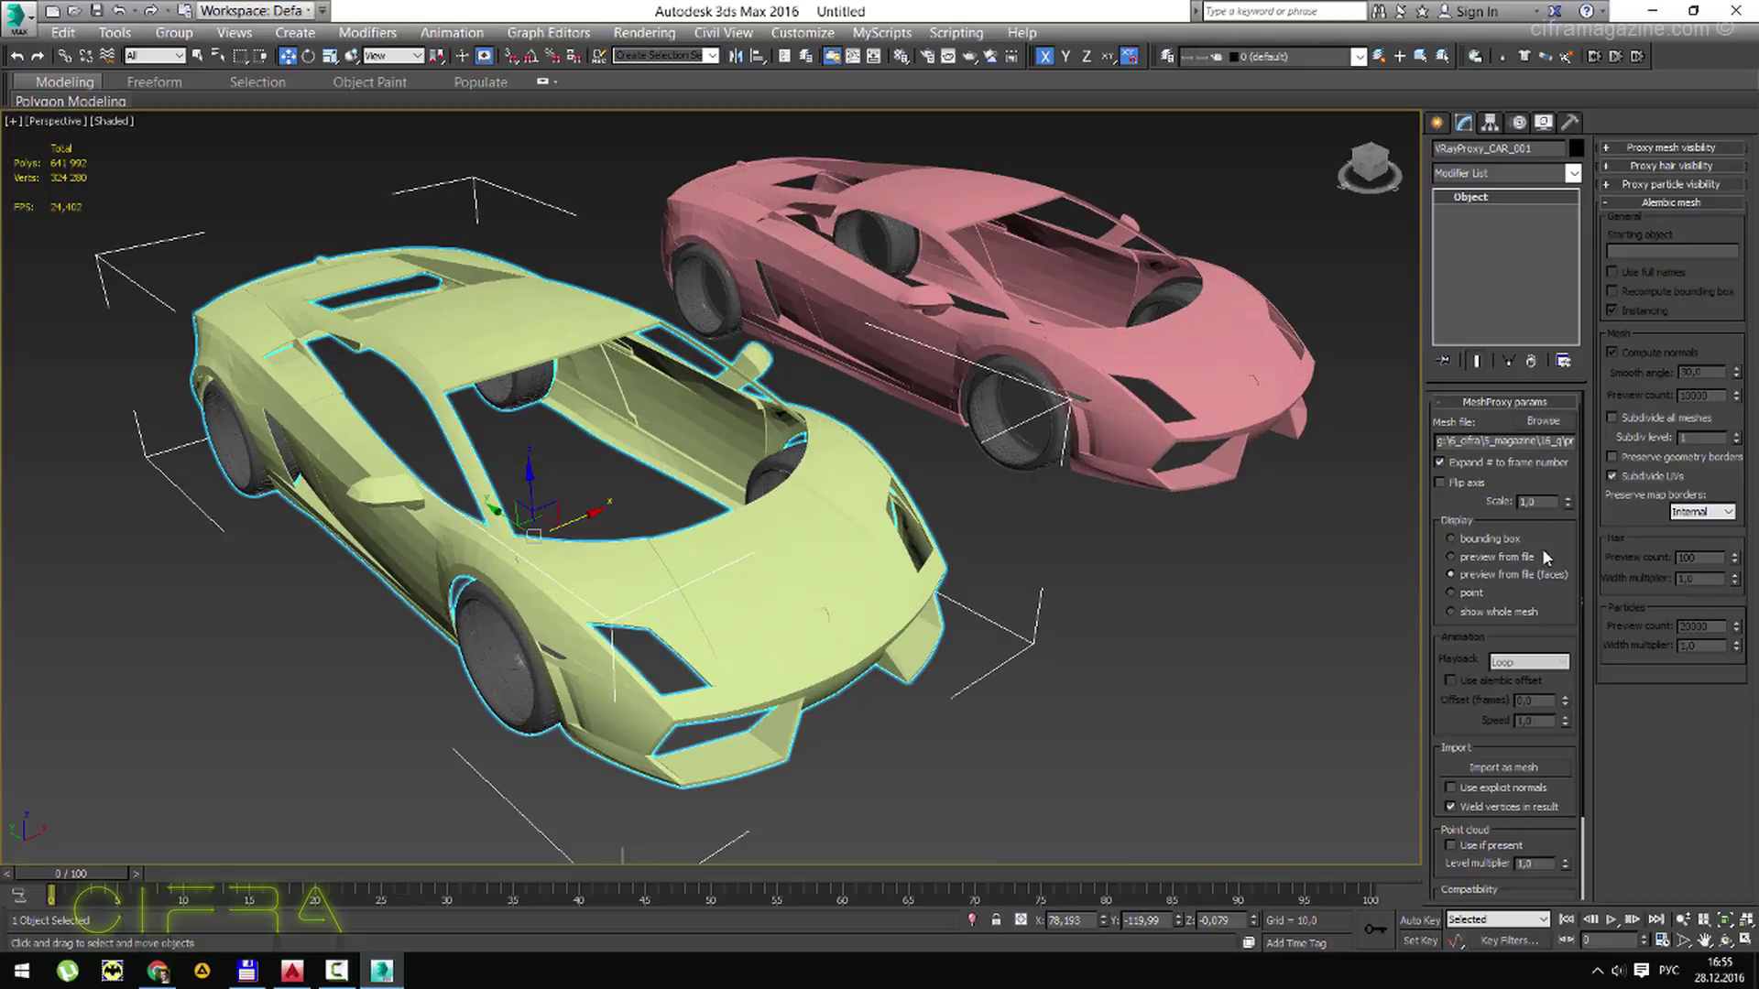
left_click(1485, 538)
mouse_move(958, 511)
middle_mouse_down()
mouse_move(785, 459)
mouse_move(834, 478)
mouse_move(738, 474)
middle_mouse_up()
key("w")
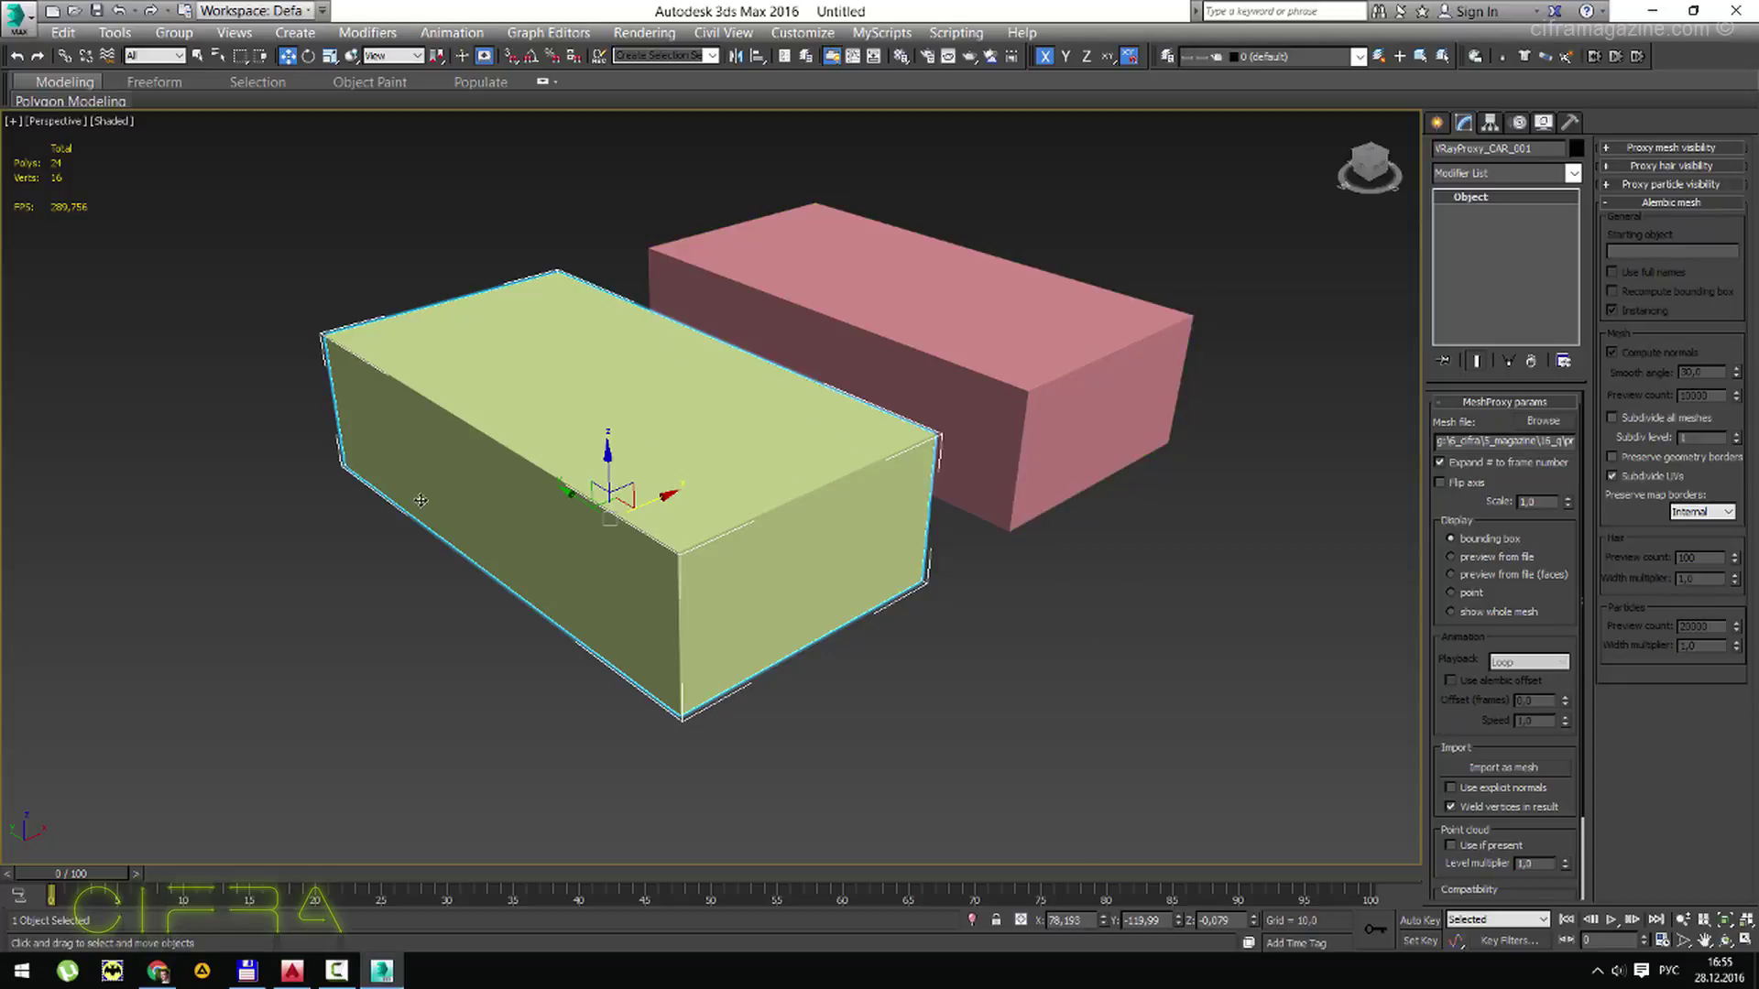
mouse_move(657, 442)
middle_mouse_down("alt")
mouse_move(693, 452)
mouse_move(675, 479)
middle_mouse_up("alt")
left_click(1495, 560)
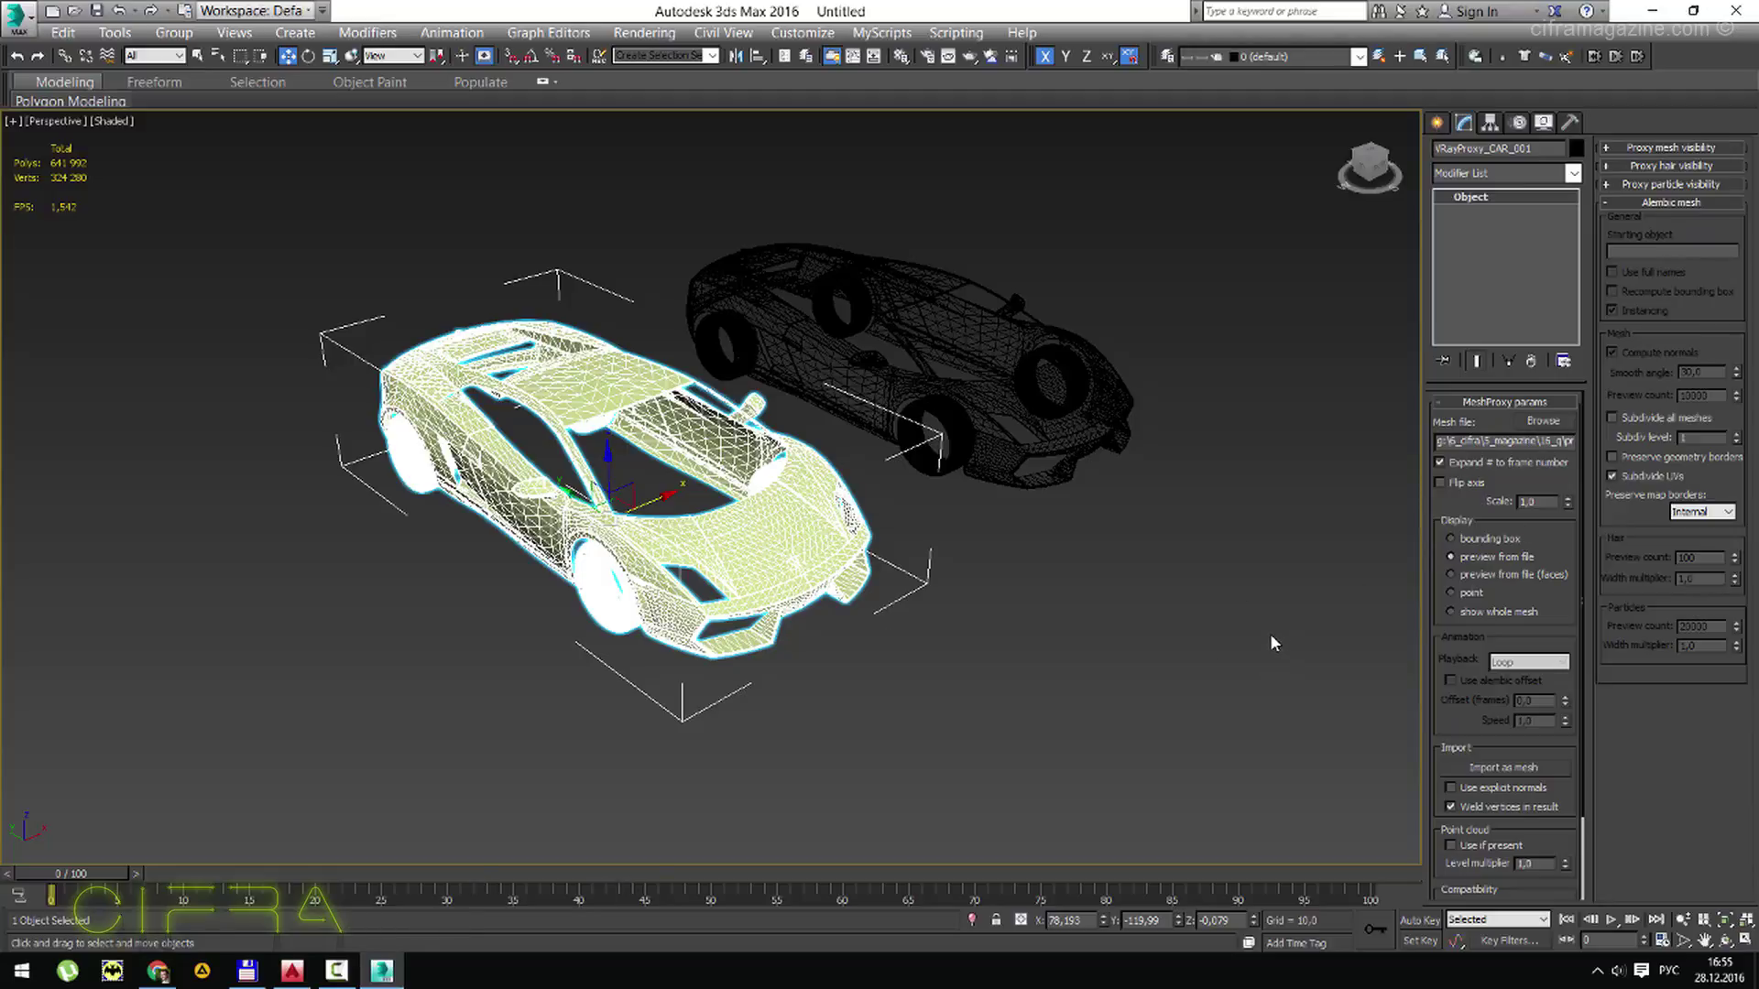
Zoom in on the proxies shown as preview faces with Shaded + Edged Faces on.
left_click(1520, 575)
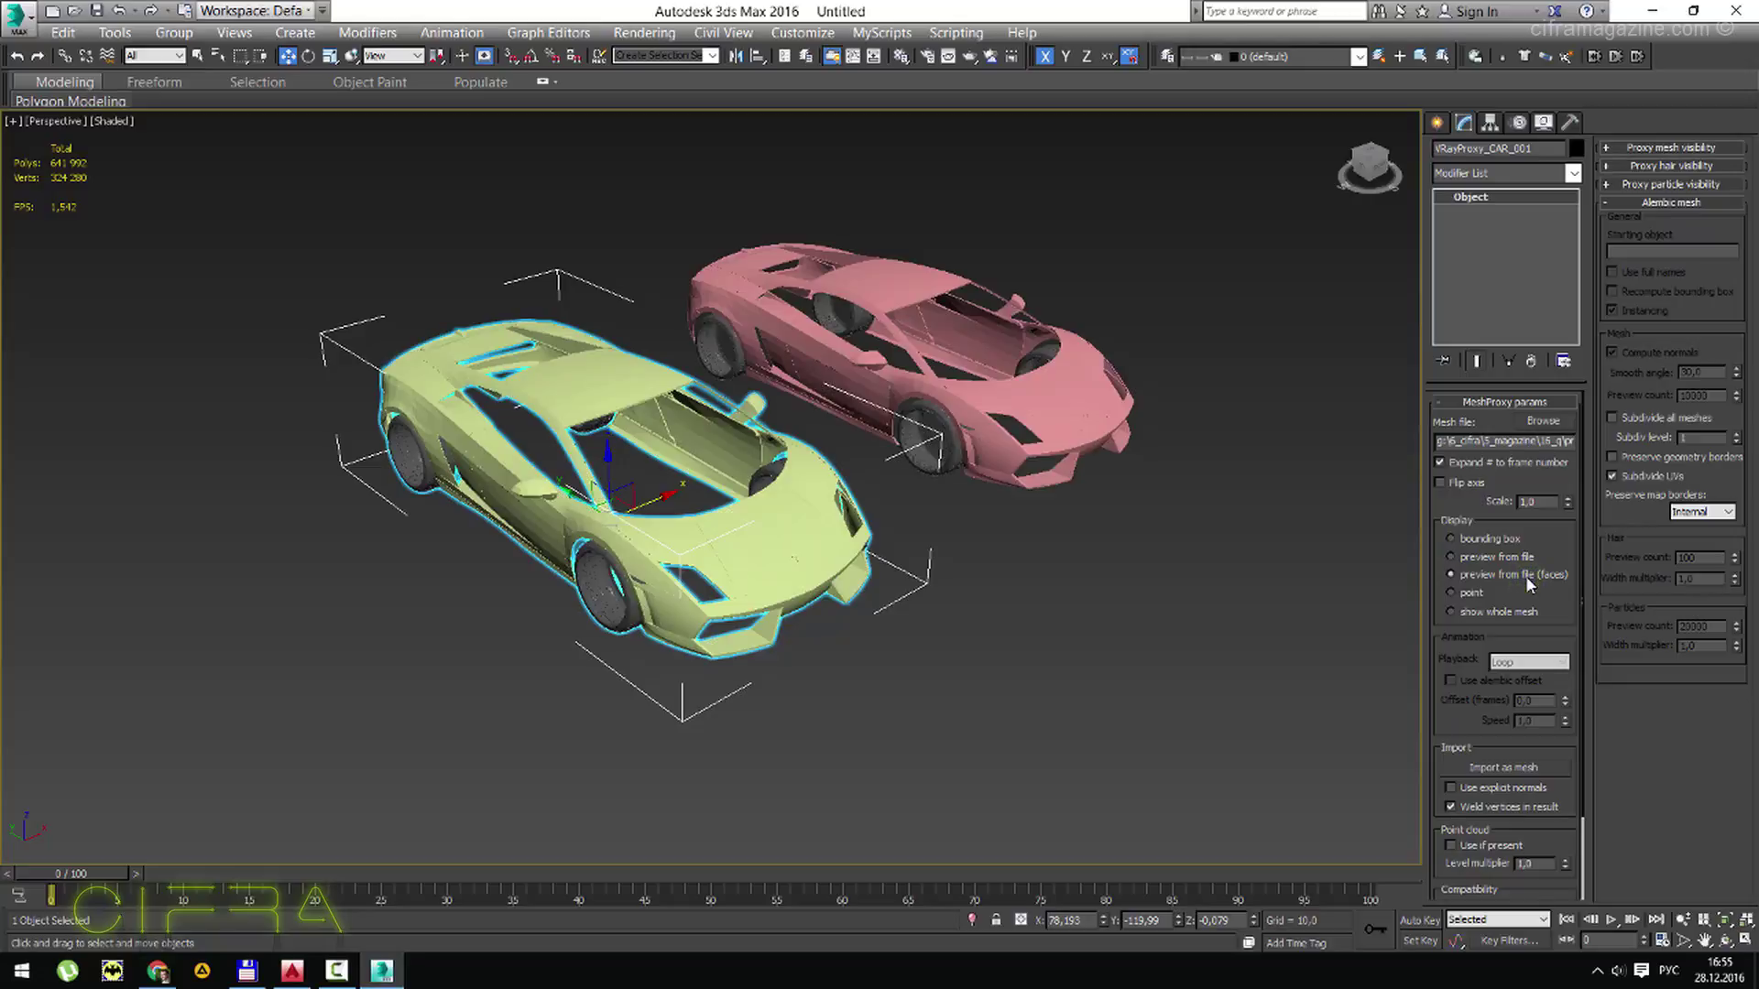
key("alt+z")
scroll(887, 626, "up", 2)
scroll(887, 626, "up", 2)
scroll(886, 626, "up", 3)
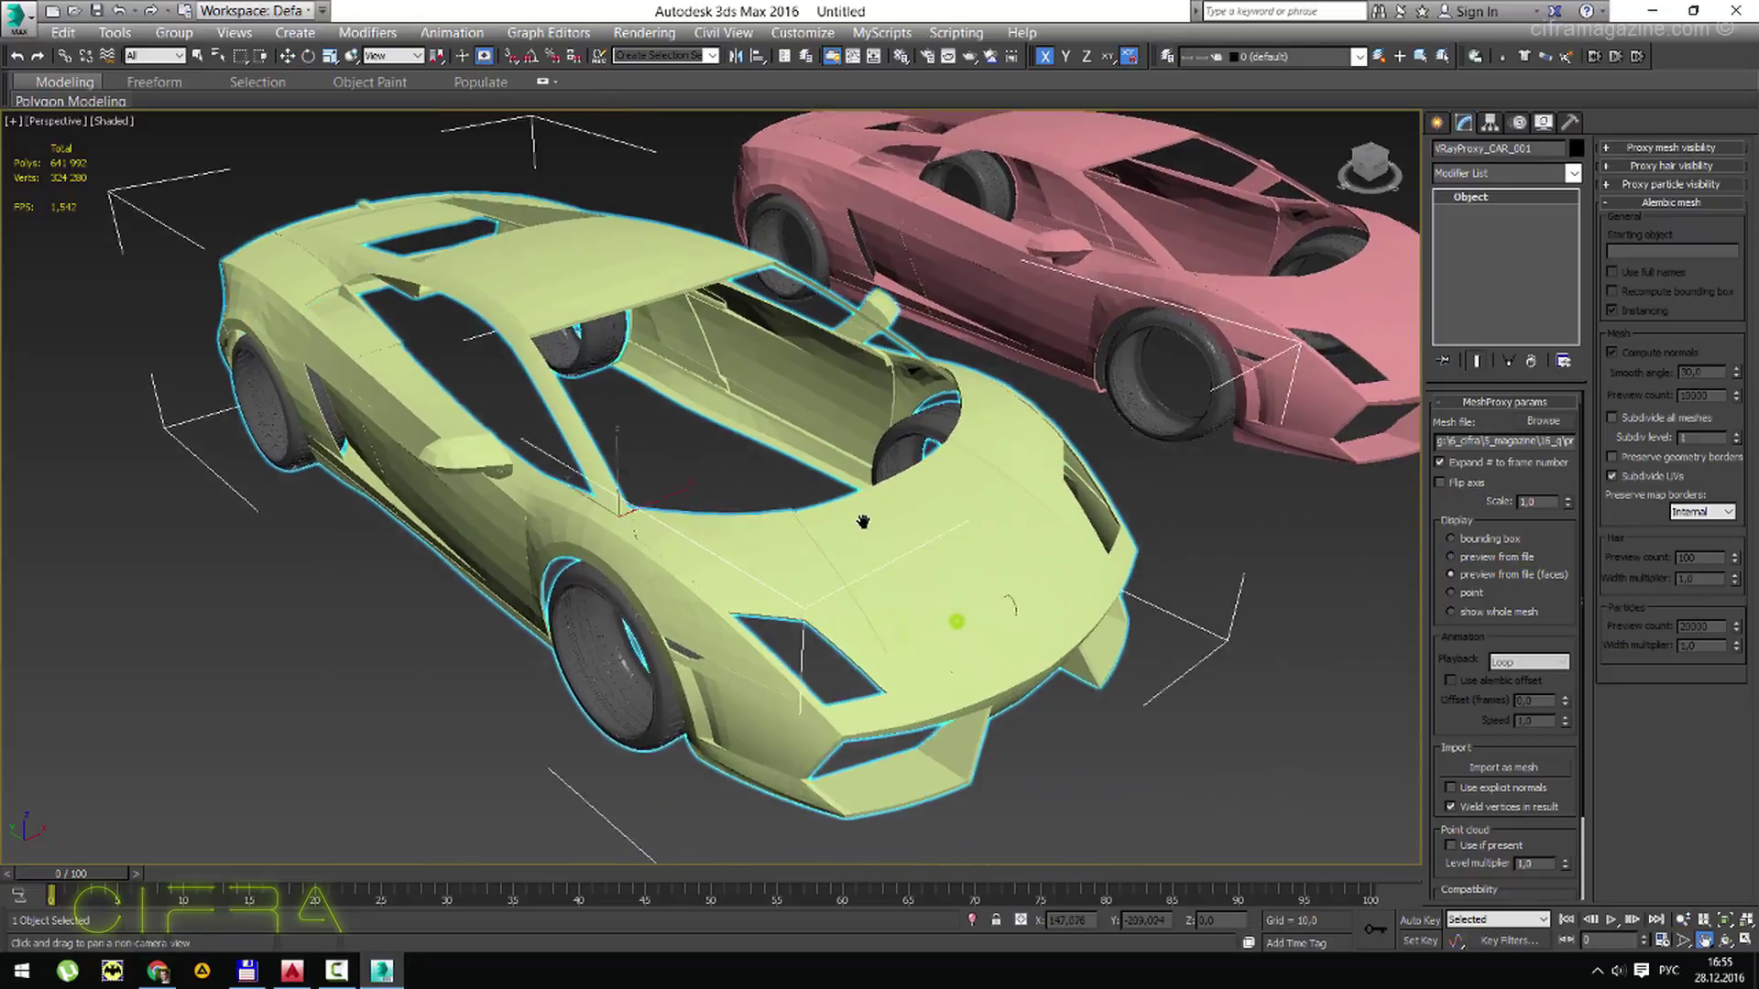
scroll(834, 573, "up", 3)
key("F4")
key("w")
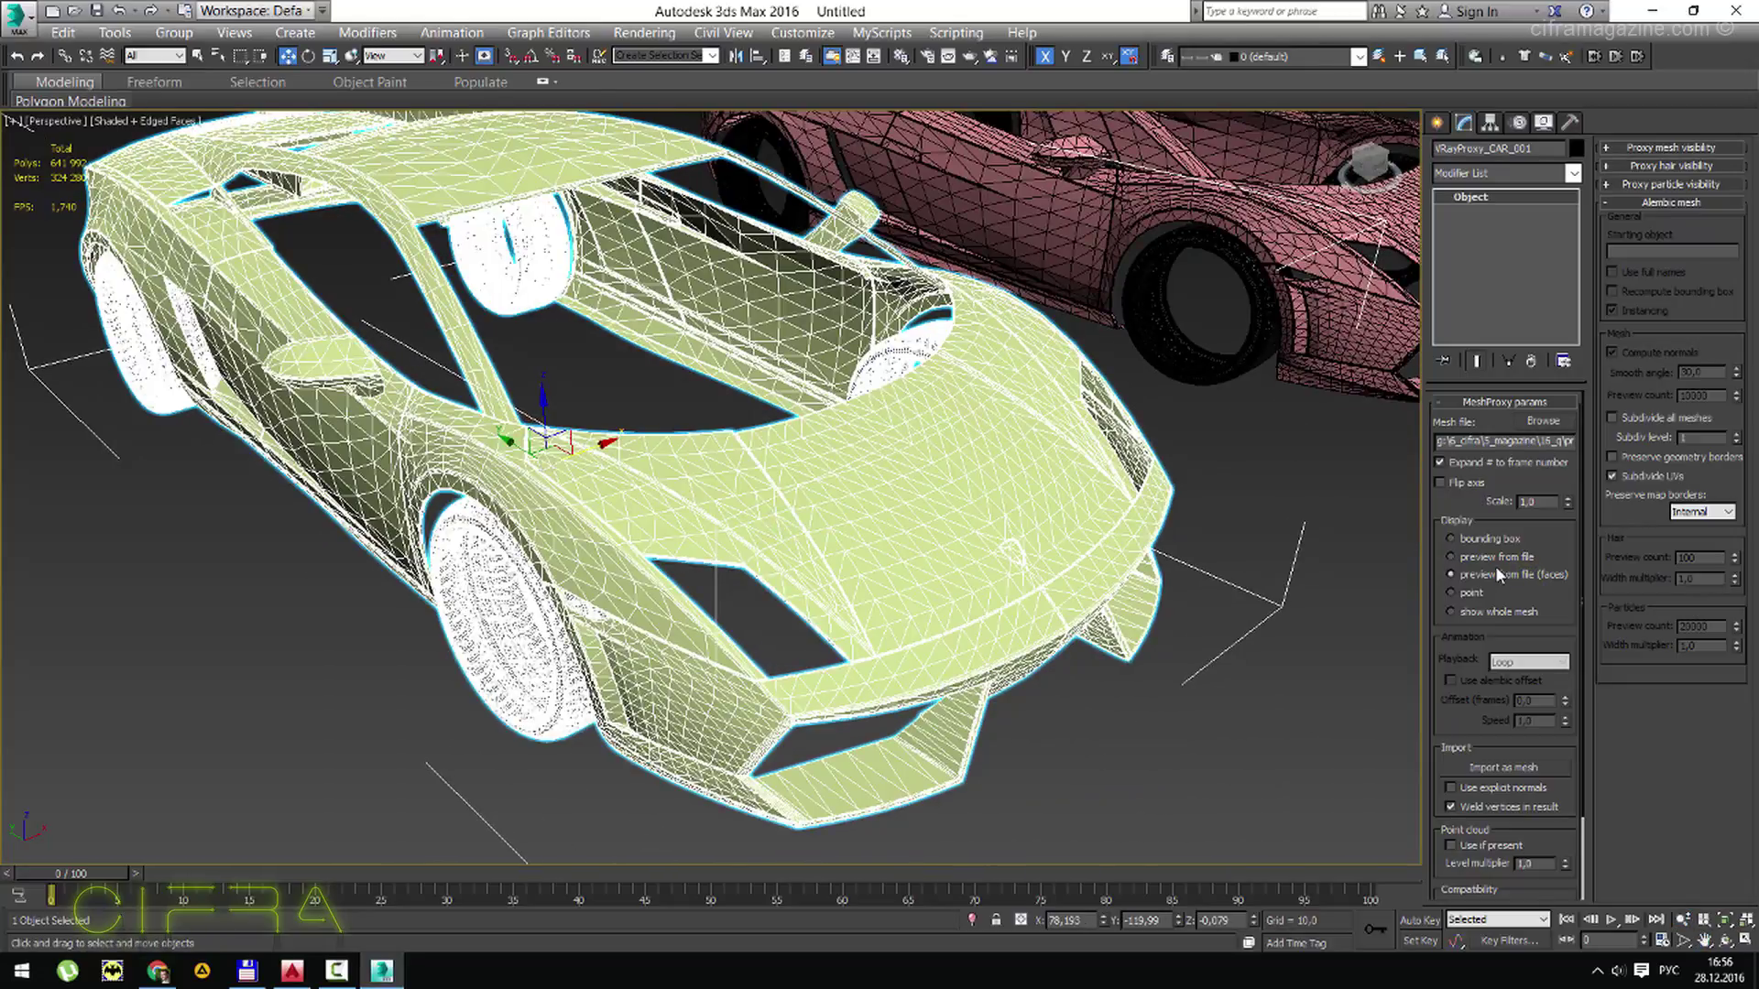
Toggle proxy display between preview from file and preview faces, then set it to point.
left_click(1494, 557)
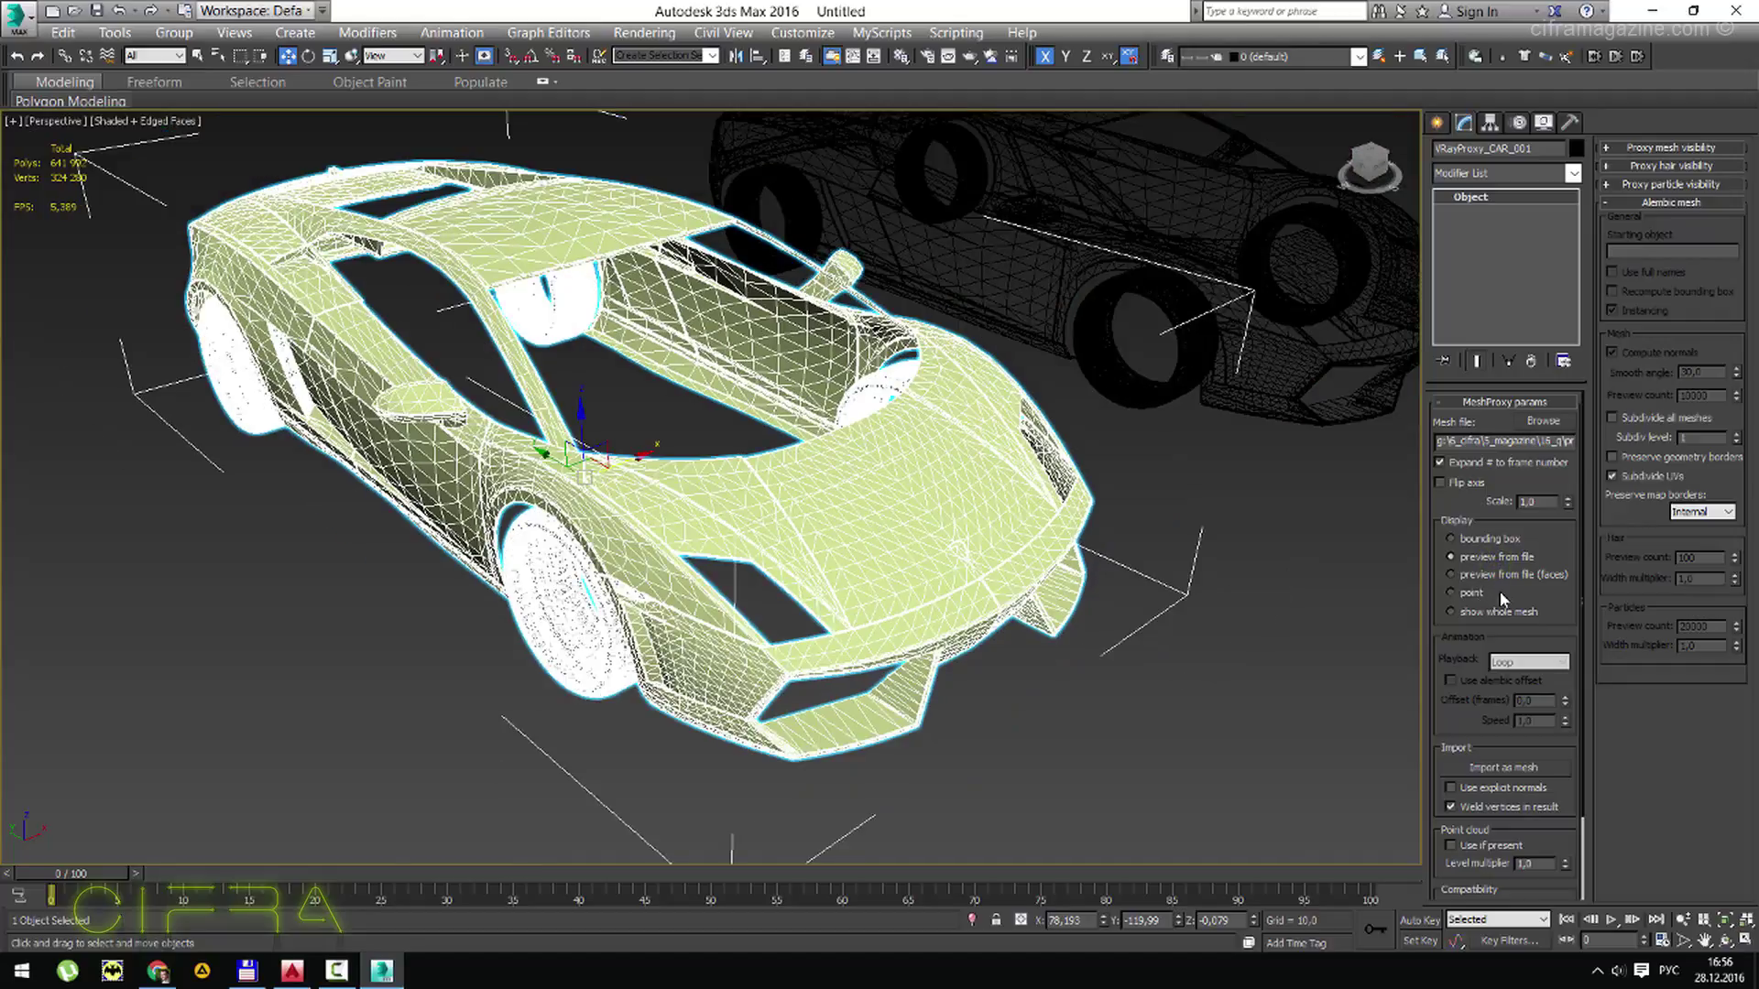
left_click(1496, 574)
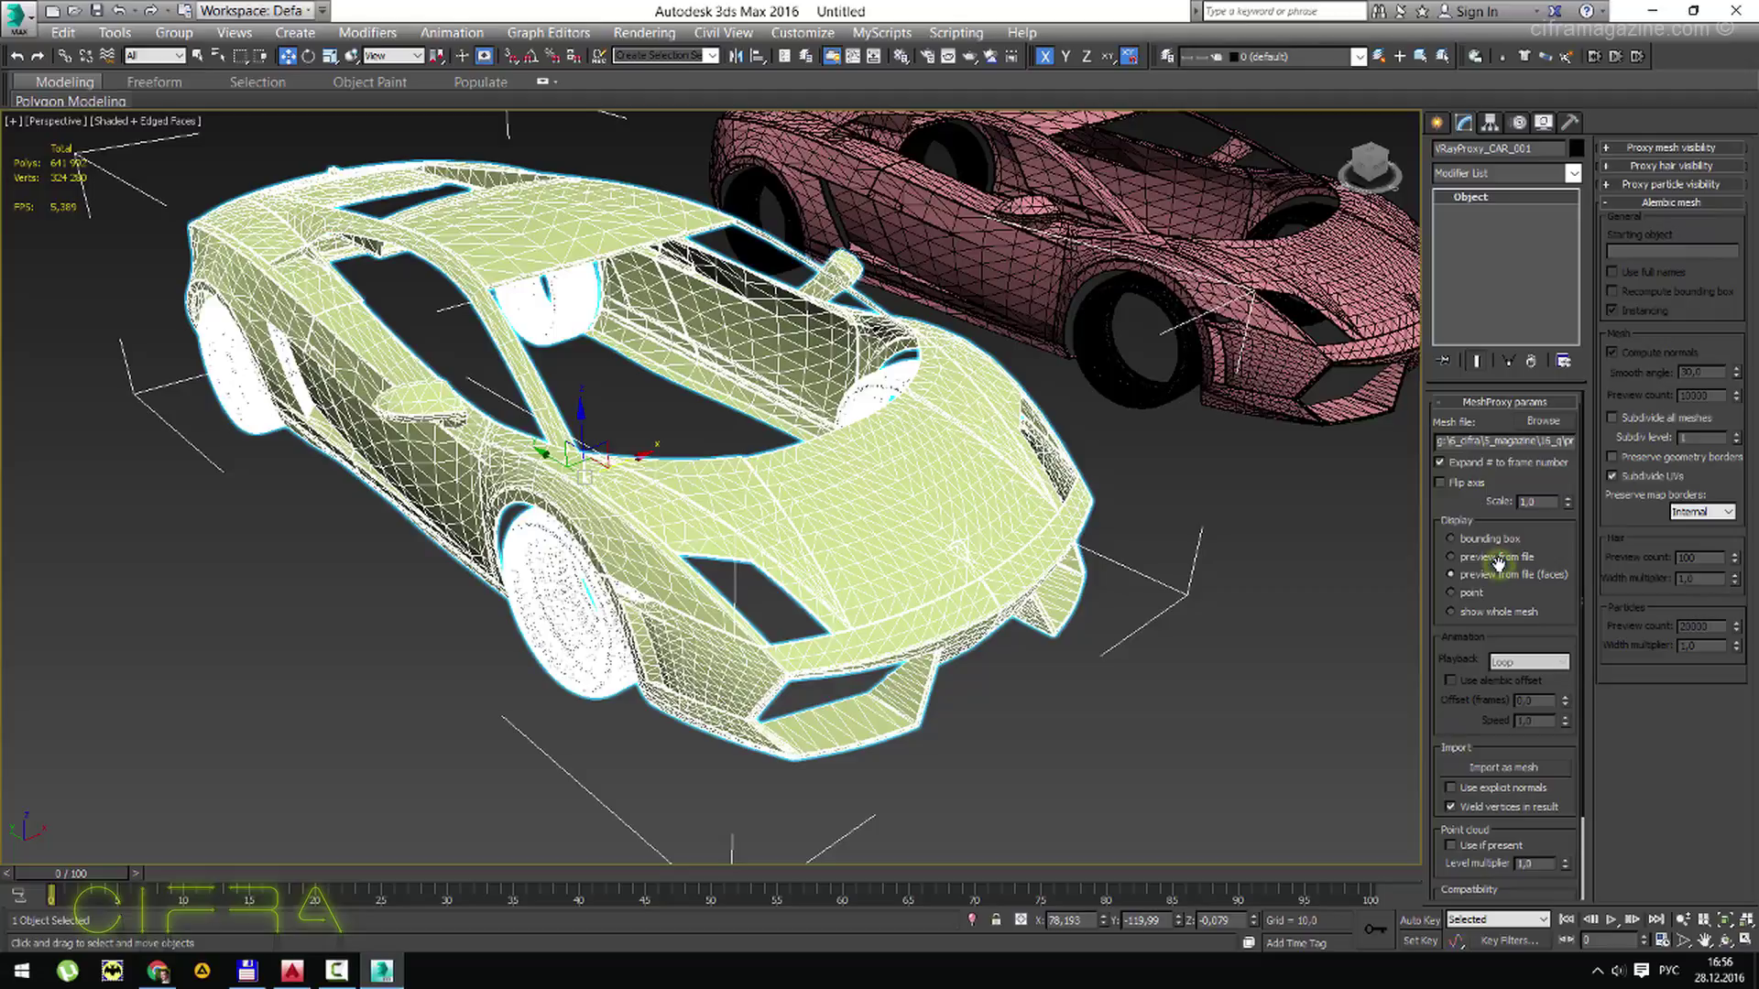
key("z")
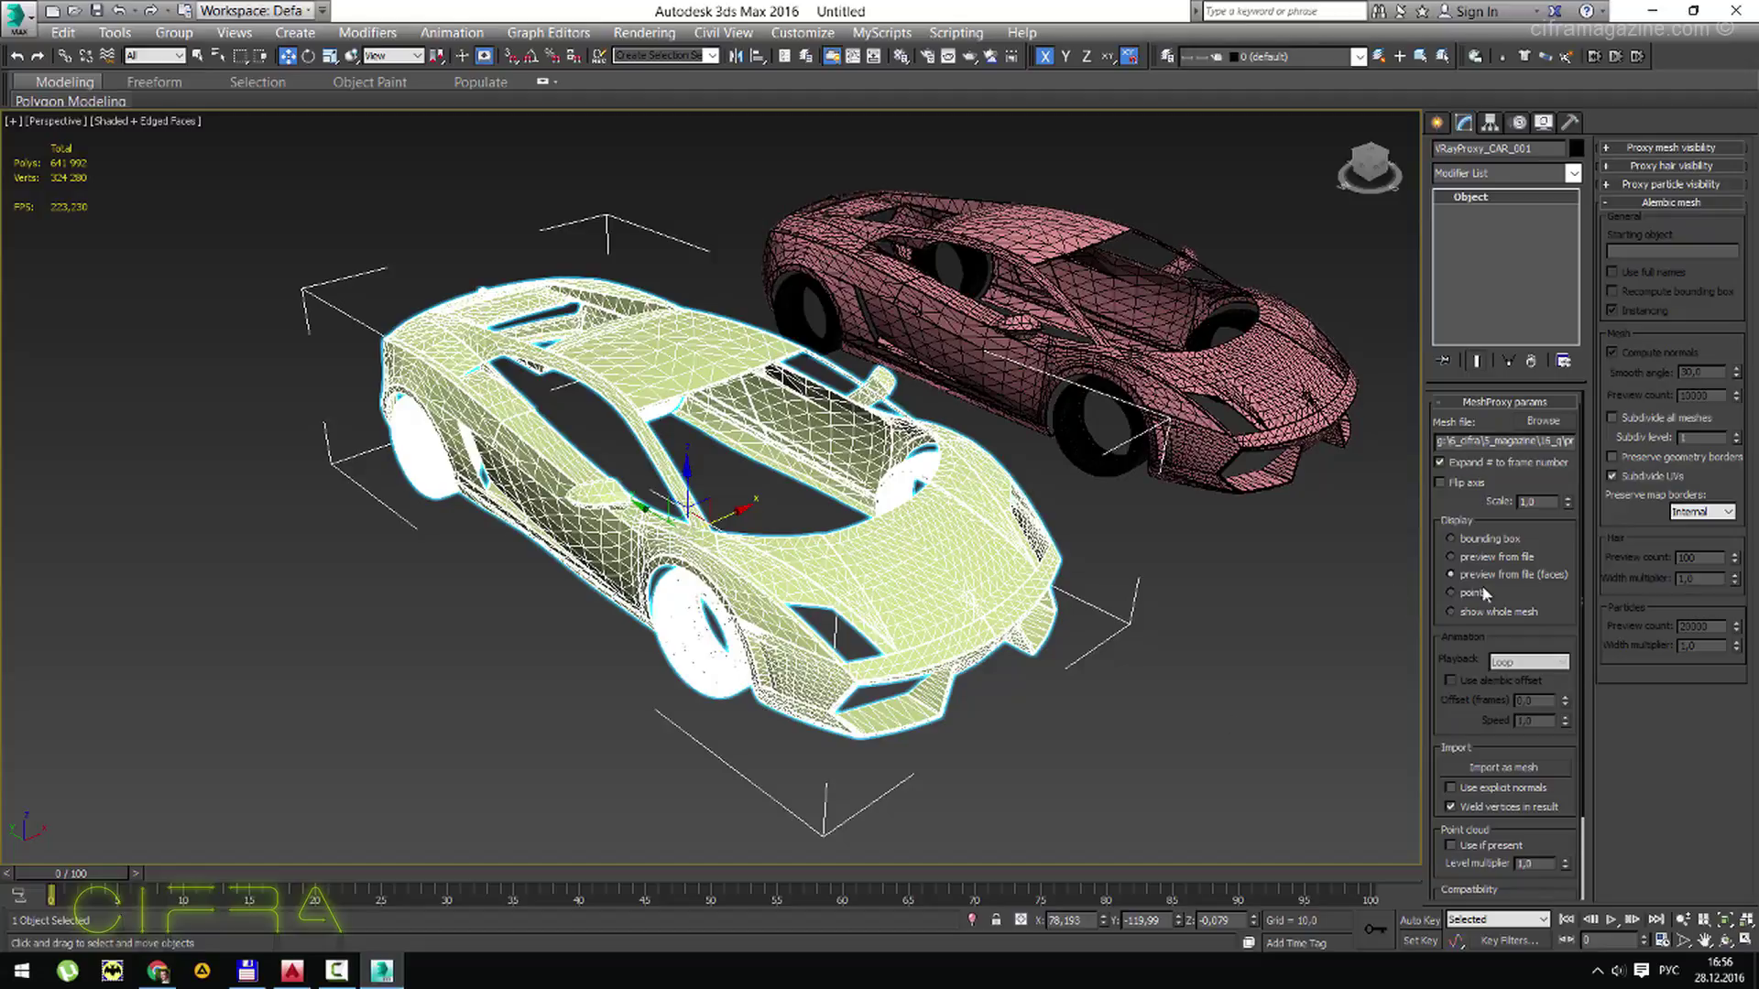
left_click(1465, 597)
Window-select the proxy's point in the maximized Top view.
key("ctrl+r")
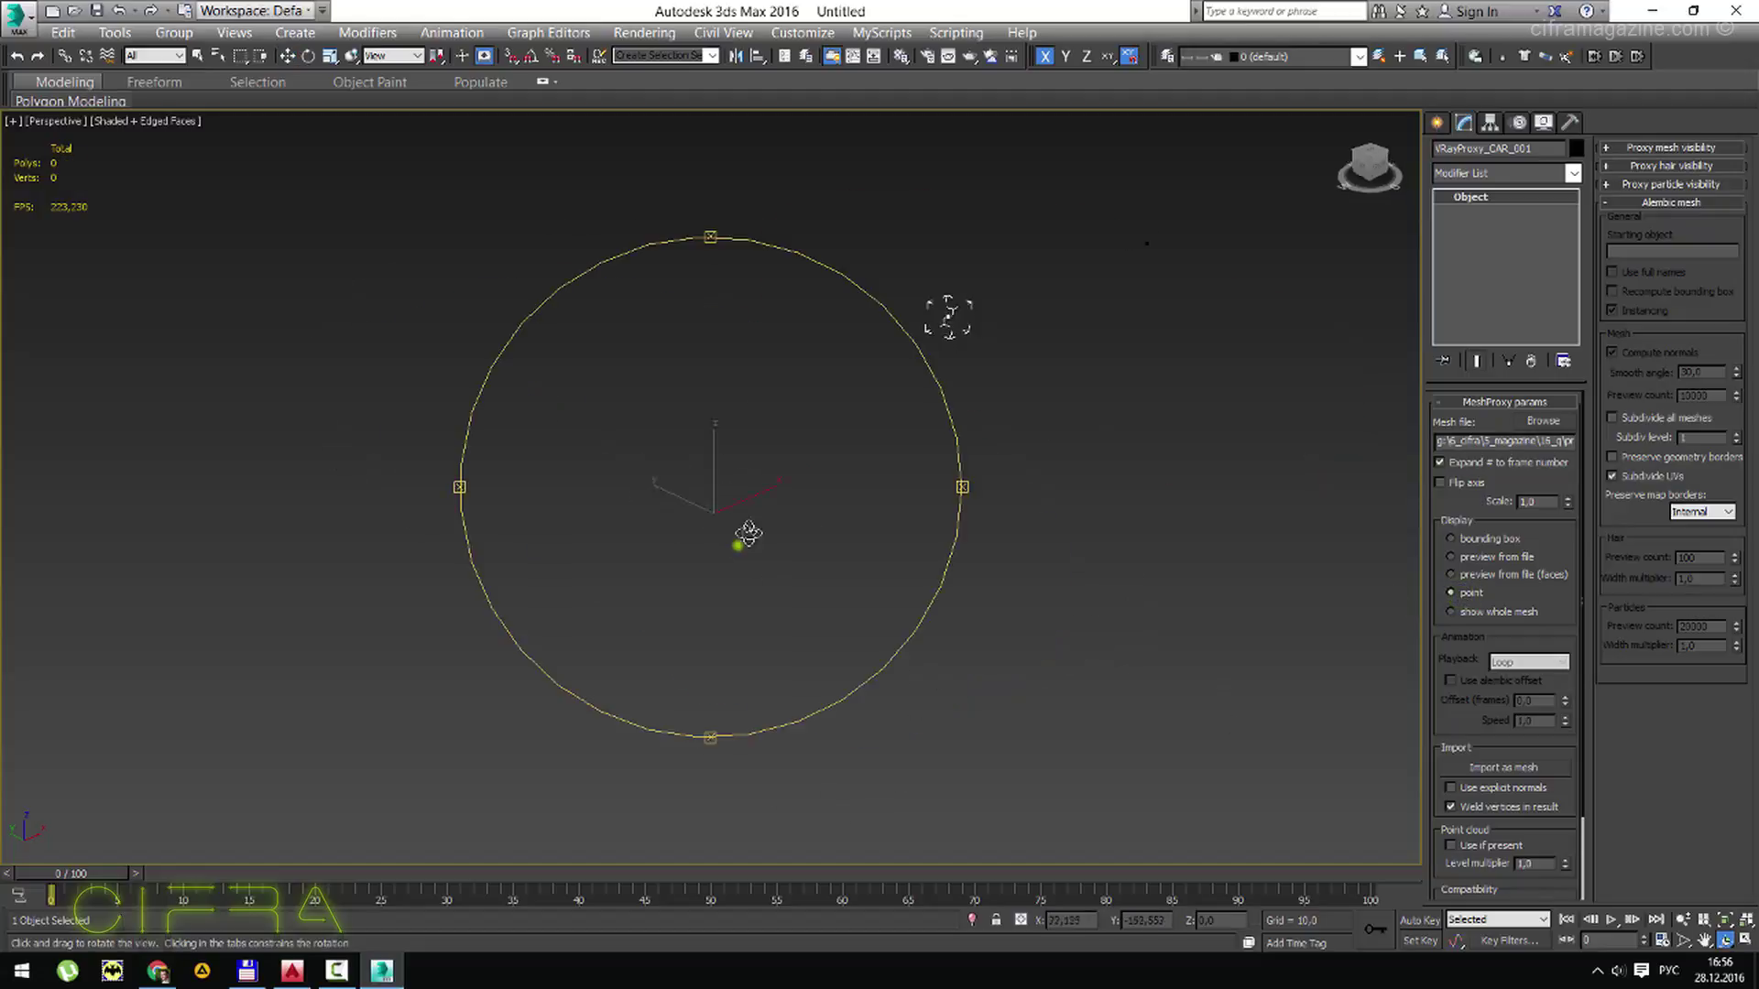
key("alt+w")
right_click(522, 373)
key("alt+w")
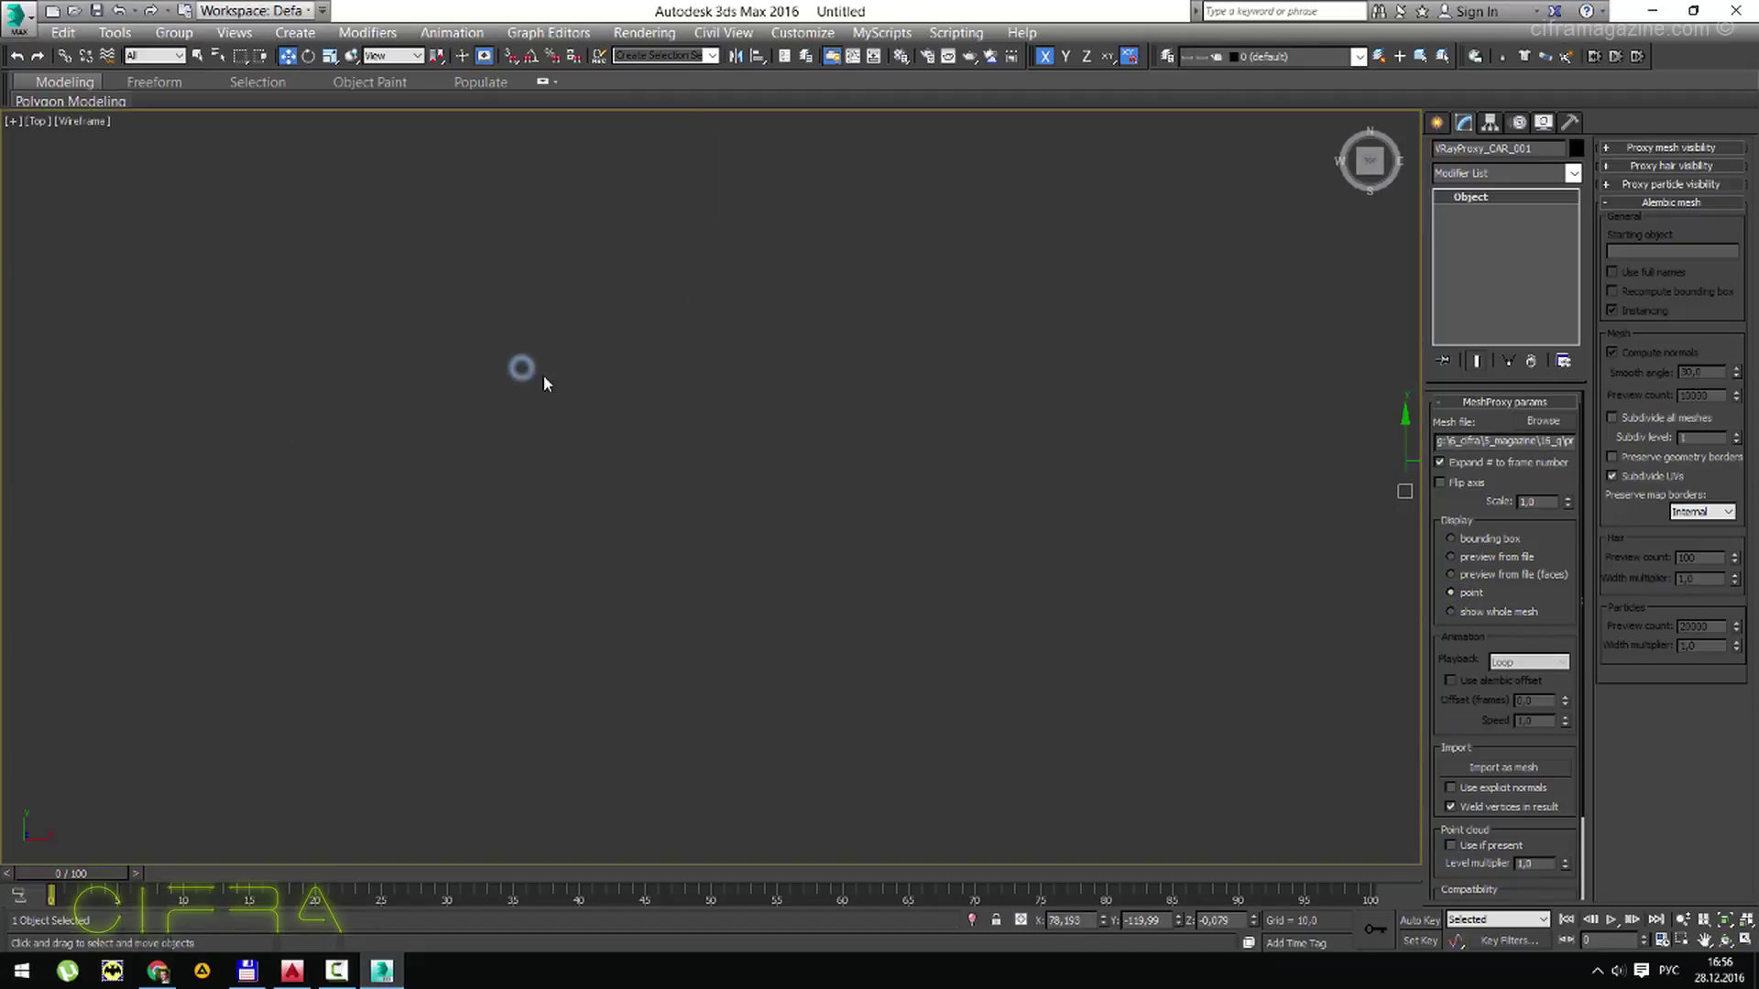
left_click(798, 507)
left_click_drag(822, 446, 646, 336)
Maximize the Perspective view and zoom to frame the selected proxy point.
left_click(513, 465)
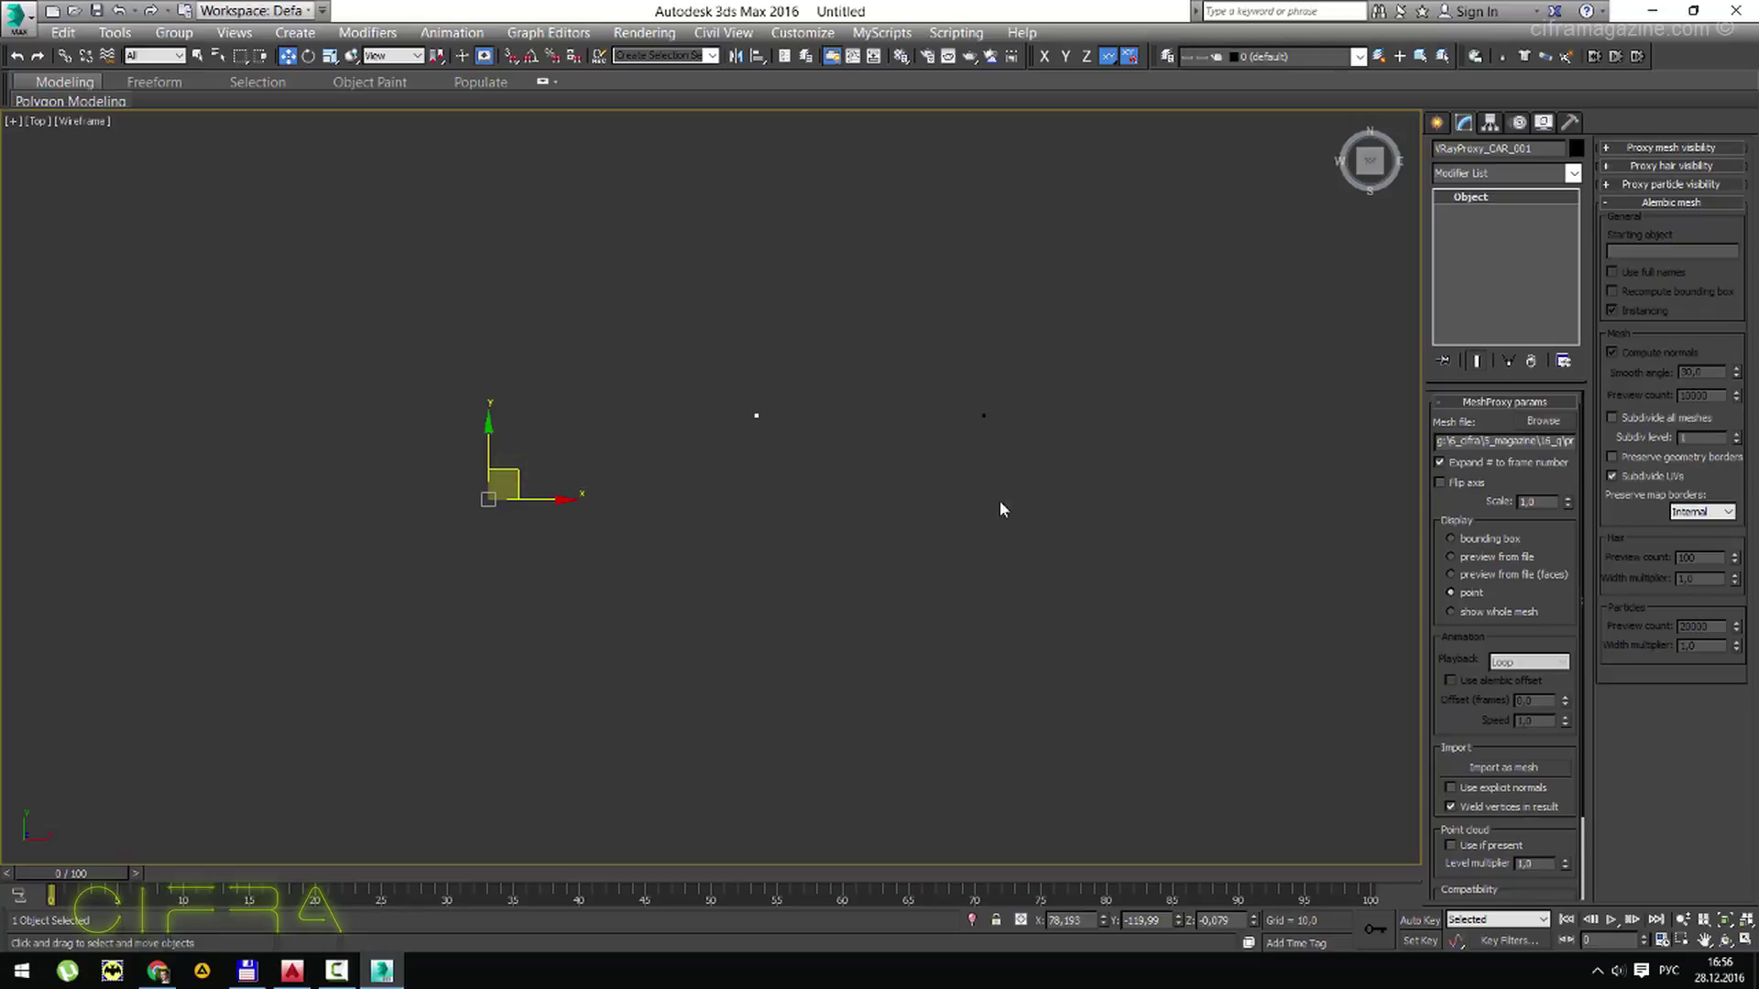
key("alt+w")
middle_click(1117, 592)
key("alt+w")
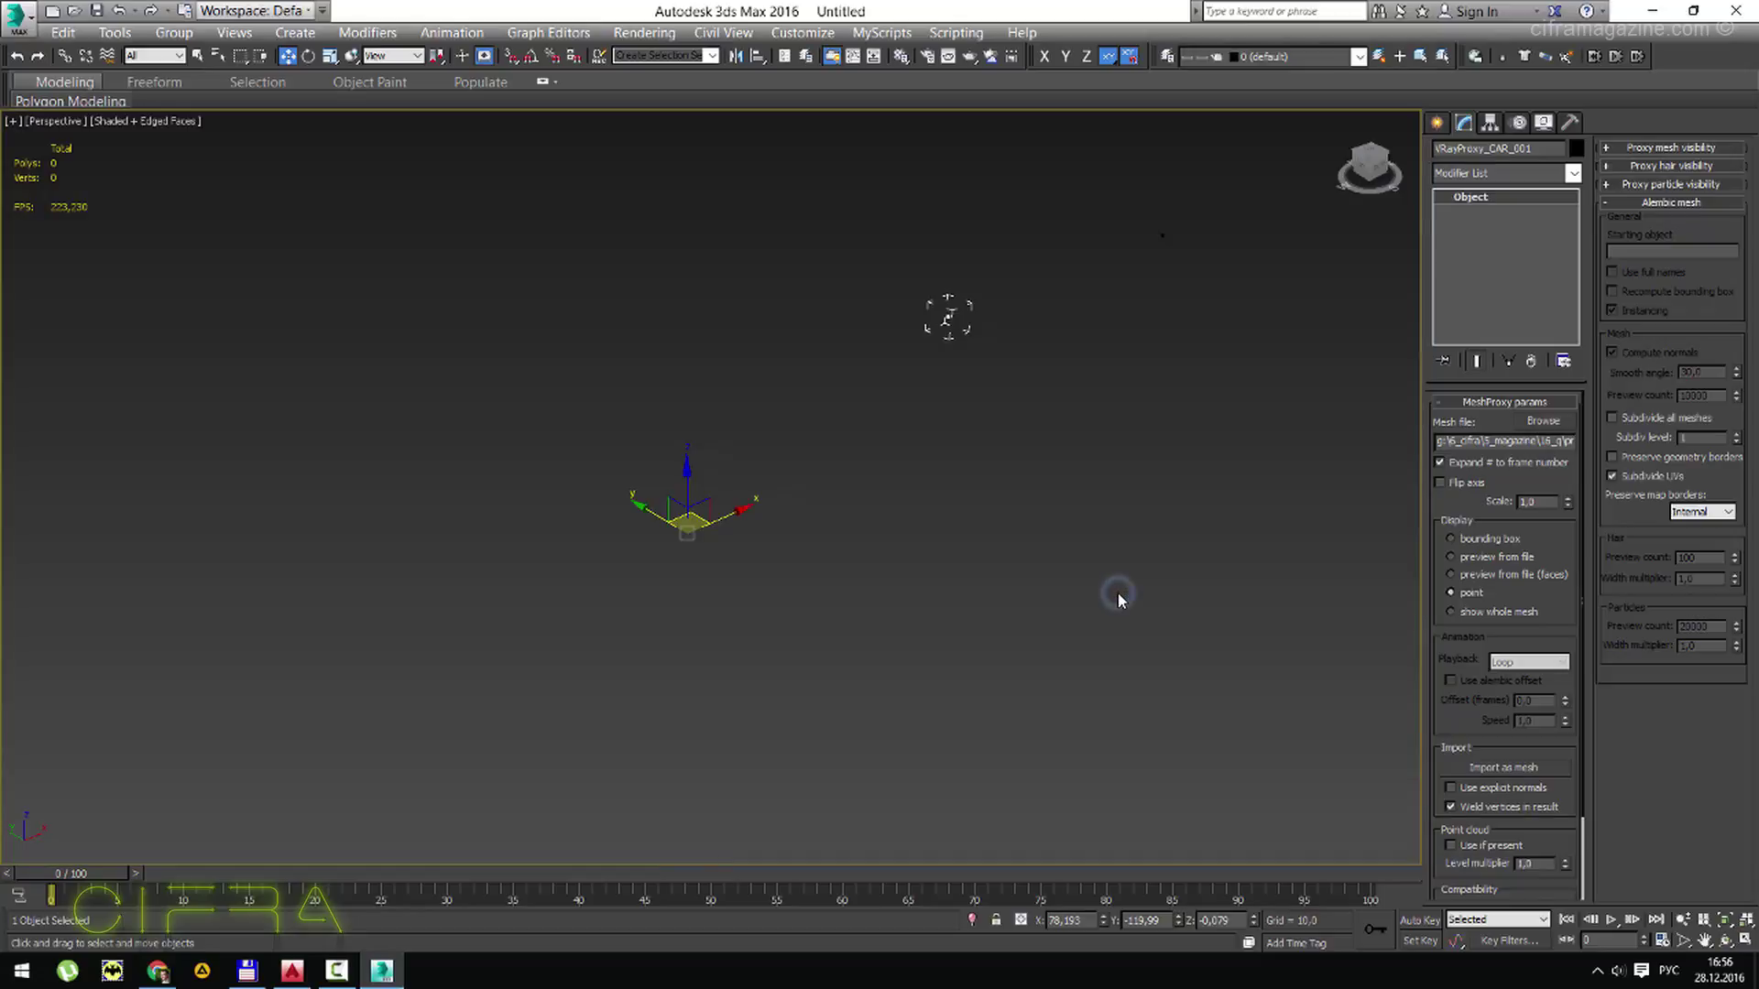
key("z")
key("alt+z")
left_click_drag(956, 560, 825, 559)
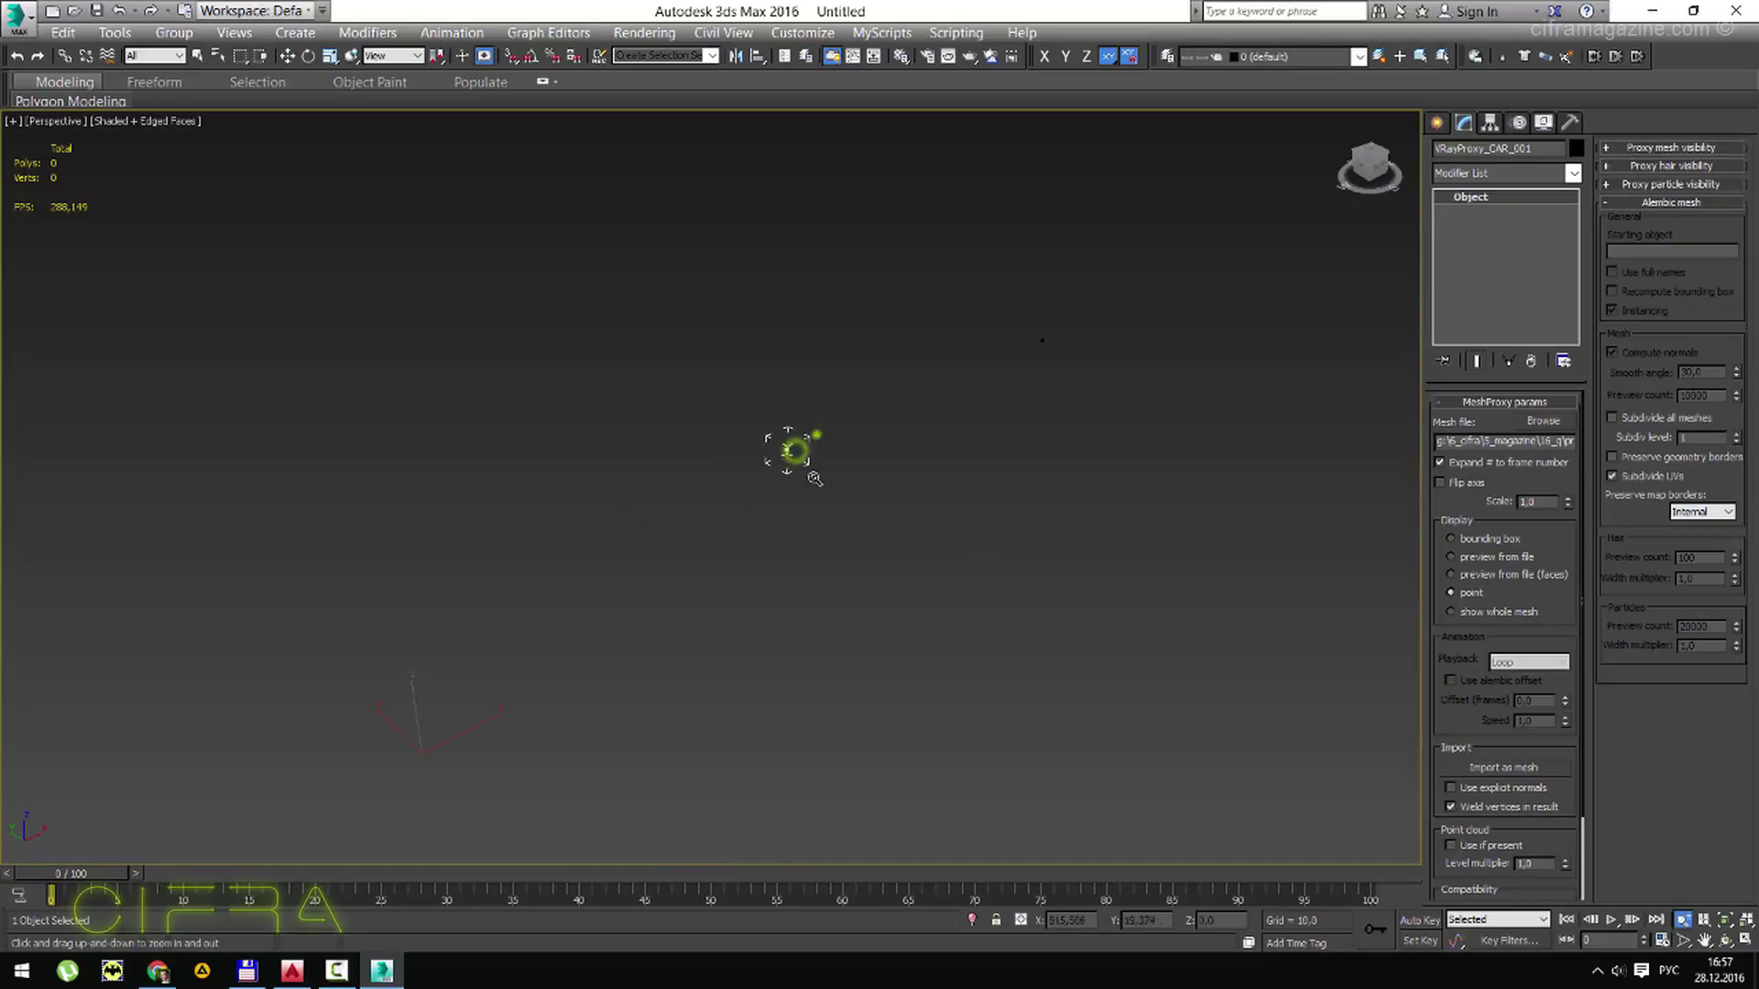
left_click_drag(827, 449, 806, 475)
key("w")
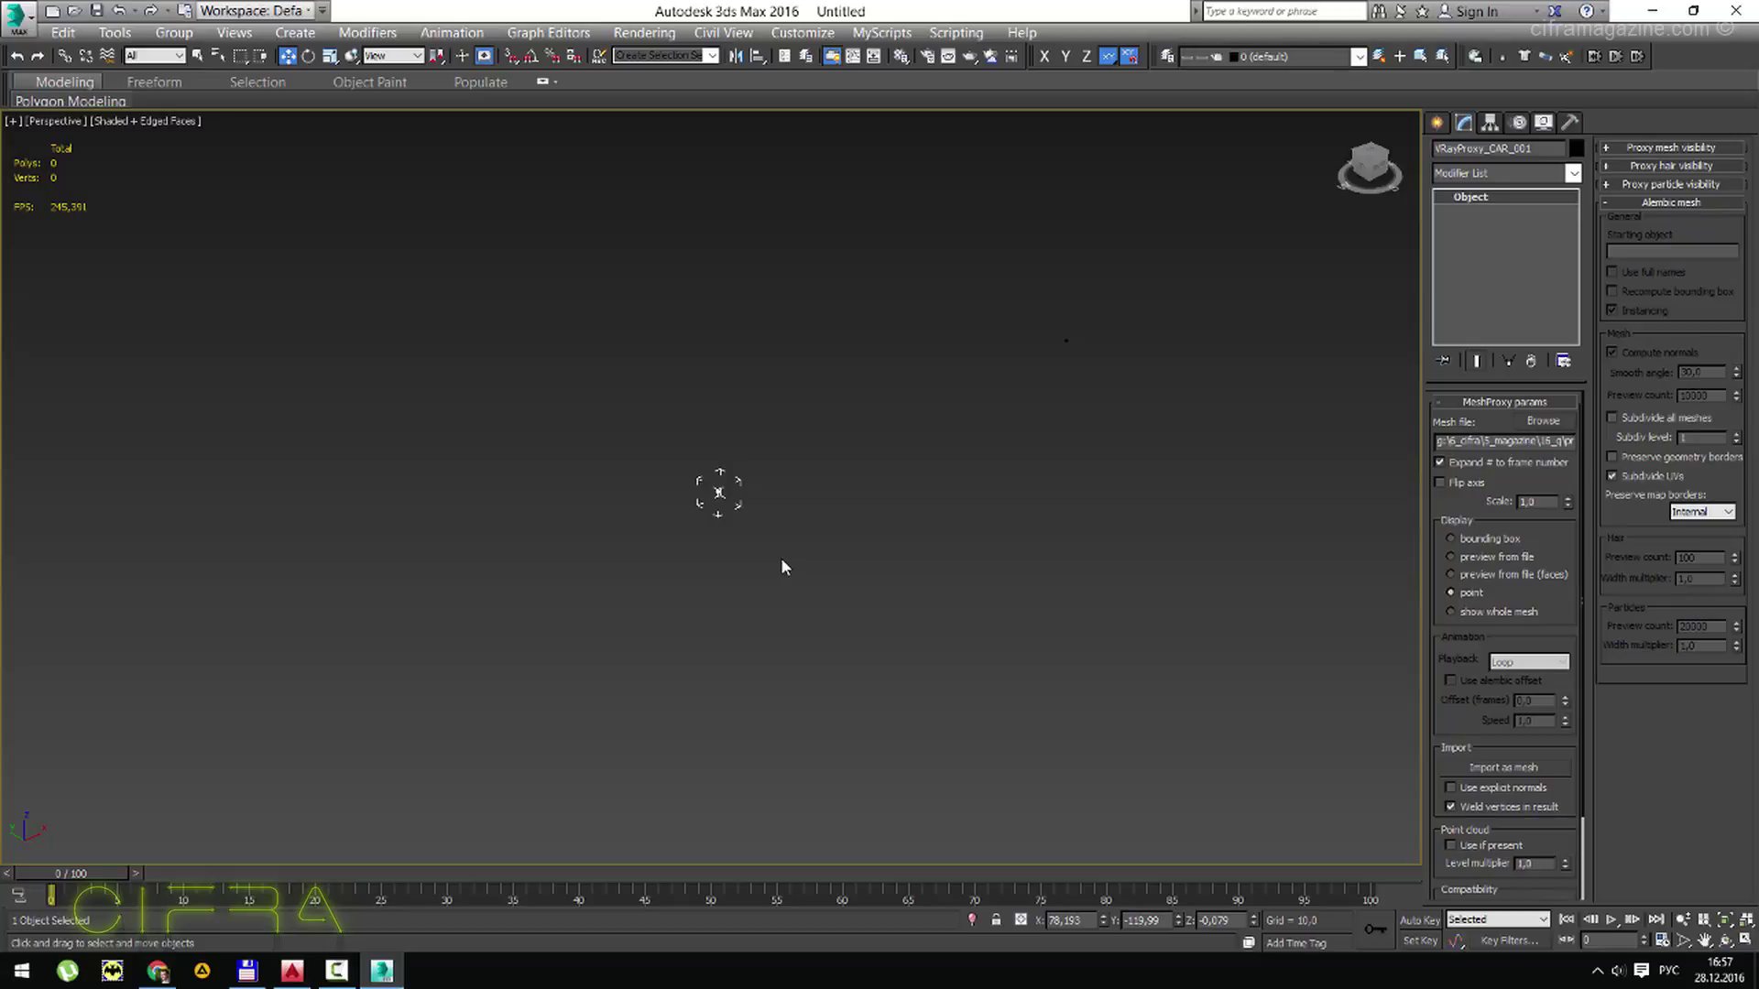
Set the proxy display to whole mesh and select the green car proxy.
left_click(1495, 612)
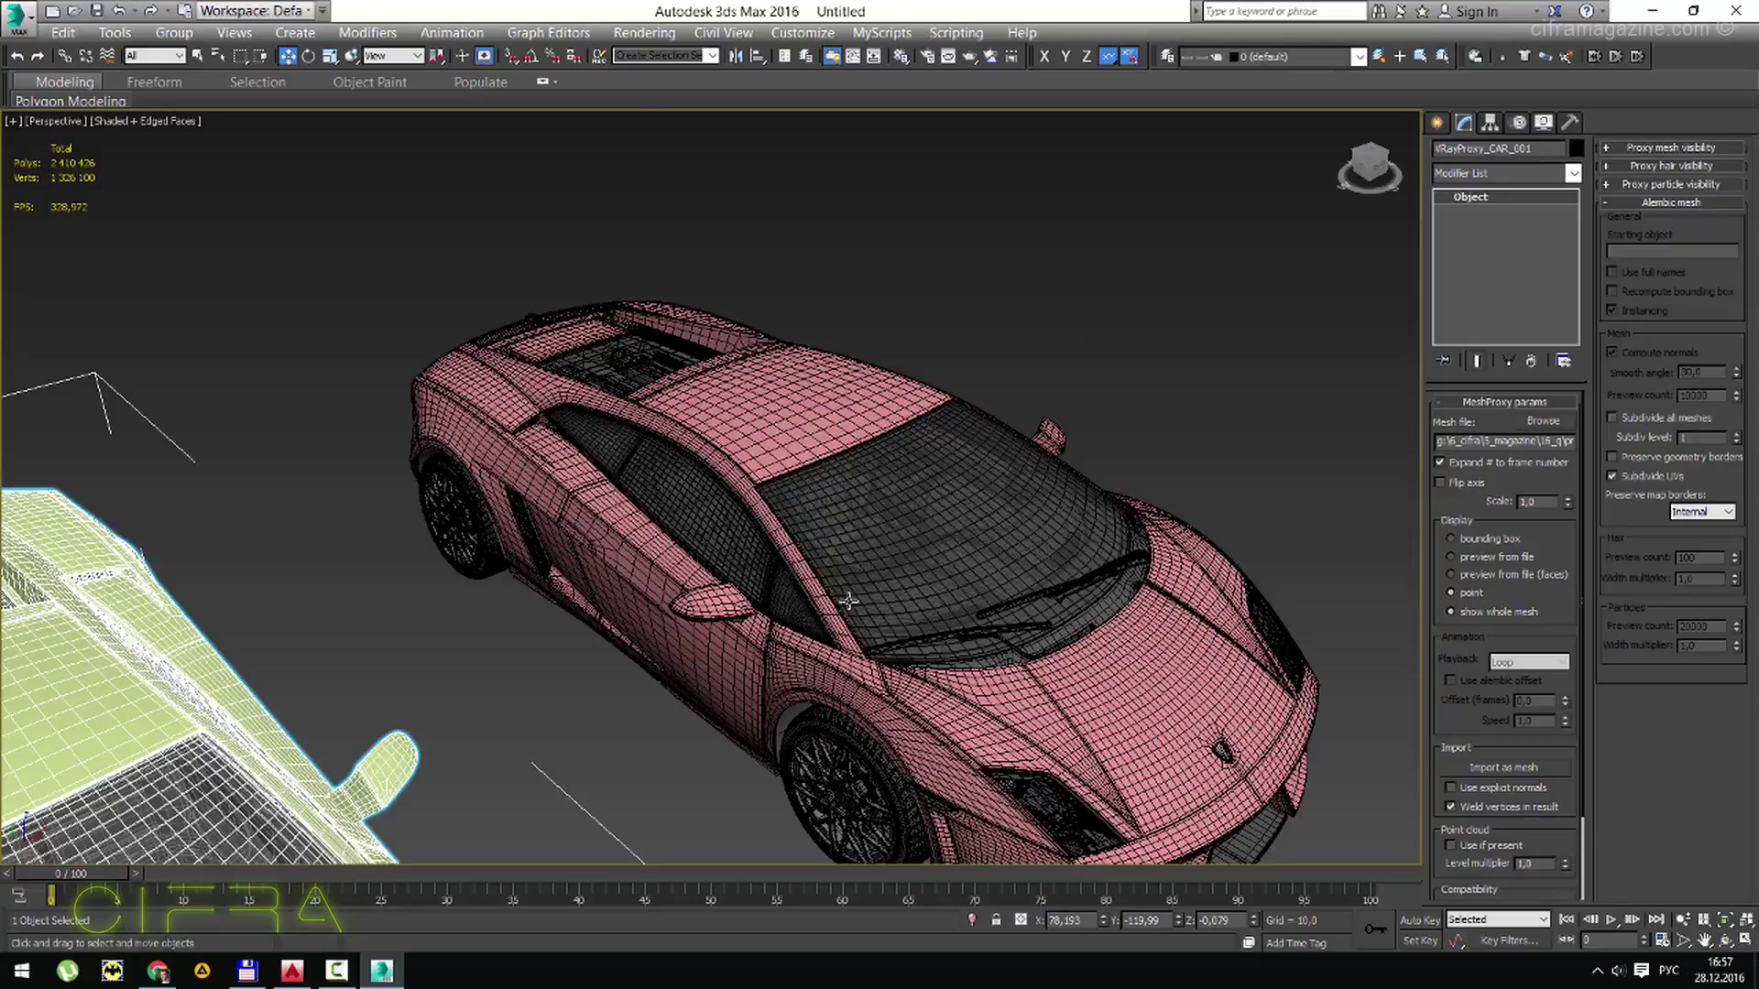
mouse_move(847, 602)
middle_mouse_down("alt")
mouse_move(788, 542)
mouse_move(796, 522)
middle_mouse_up("alt")
left_click(1145, 733)
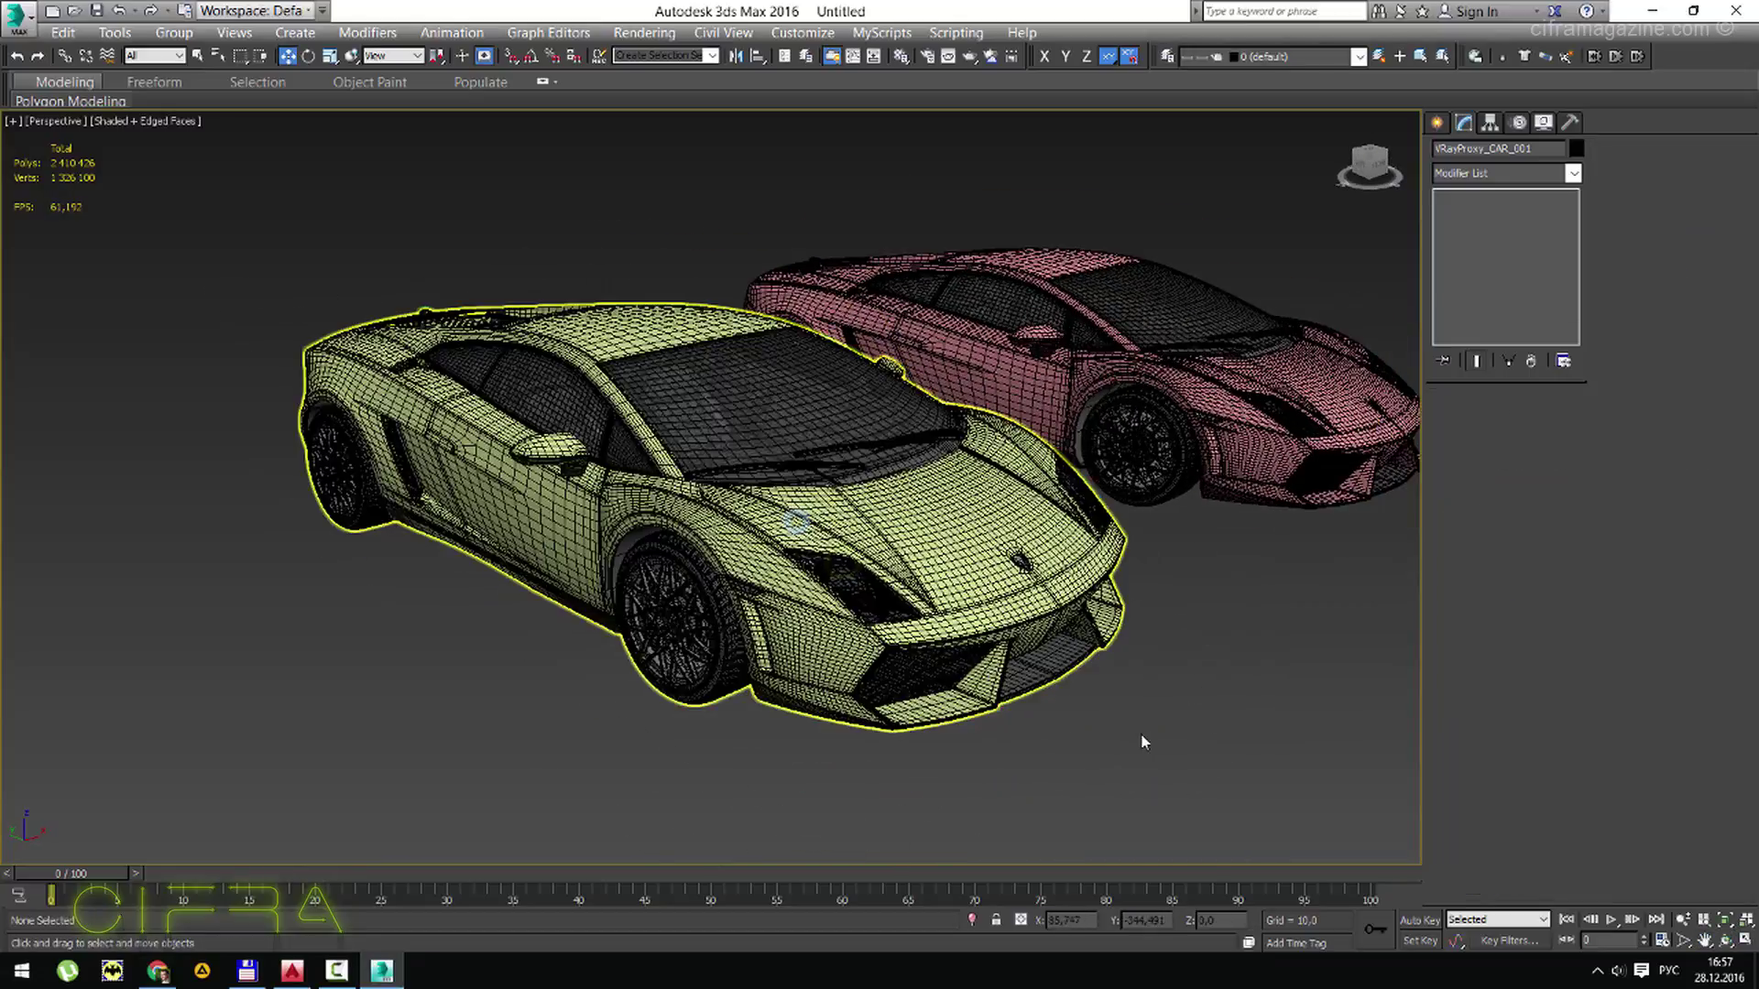
left_click(715, 513)
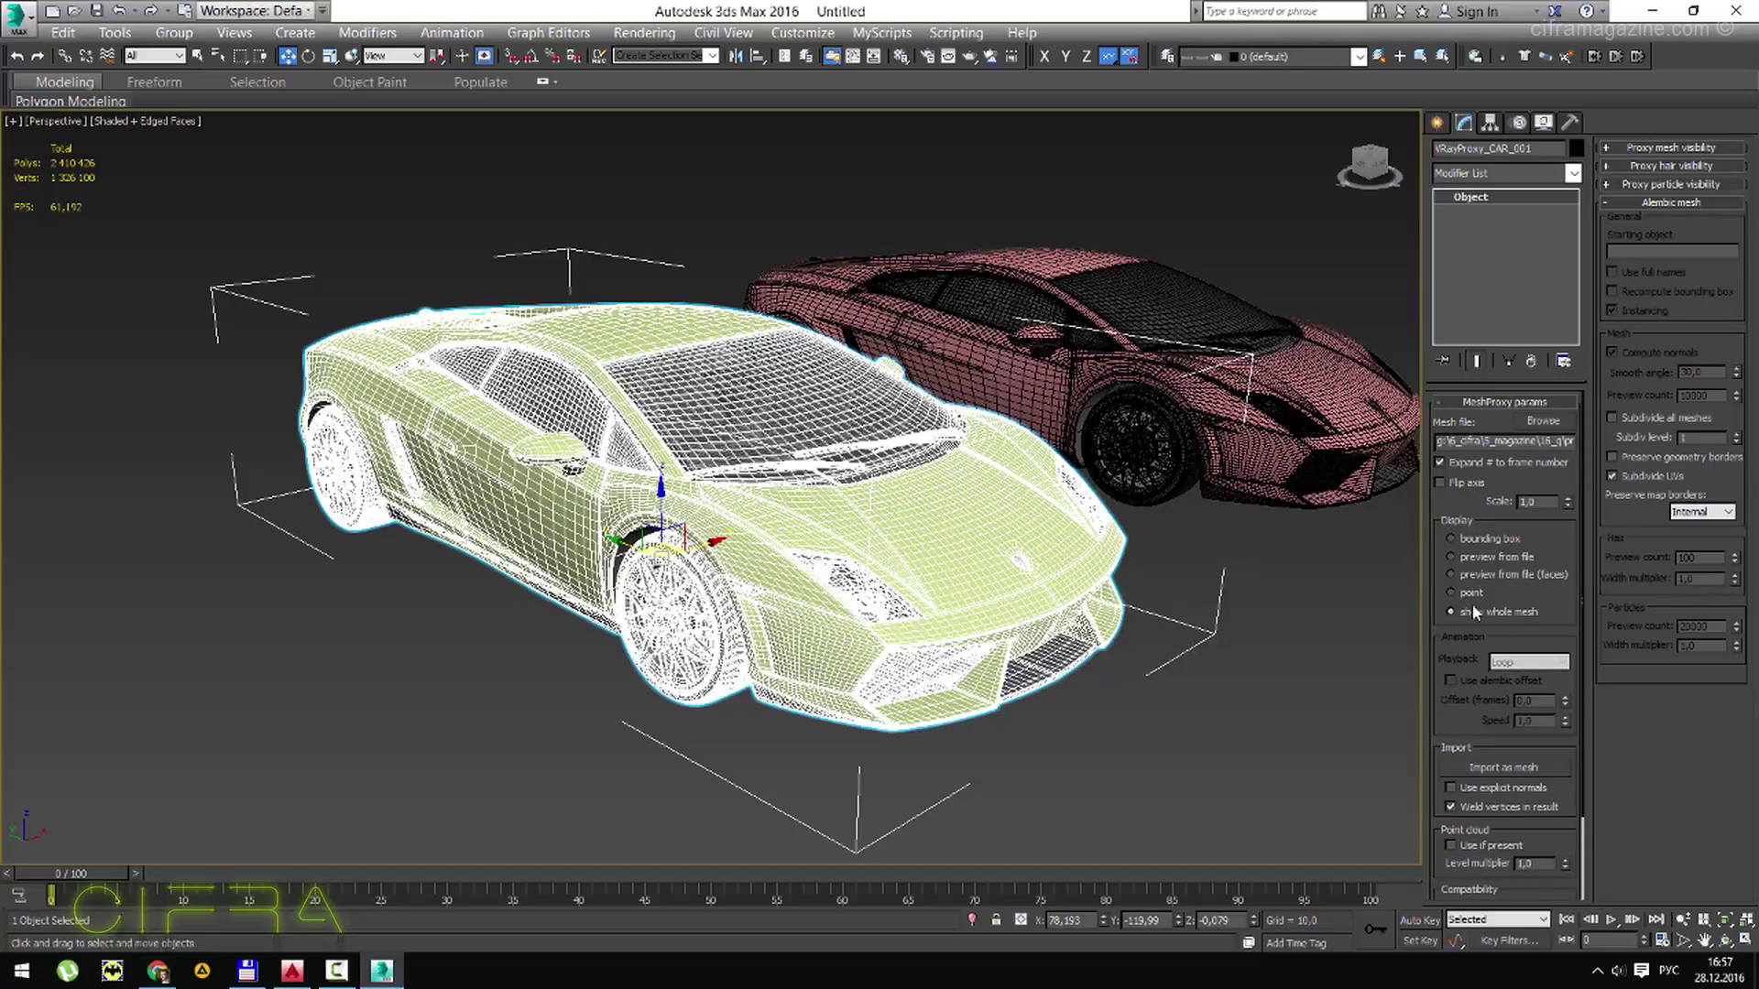
Cycle the green car through preview faces, bounding box, point and whole mesh, ending on preview faces.
left_click(1498, 574)
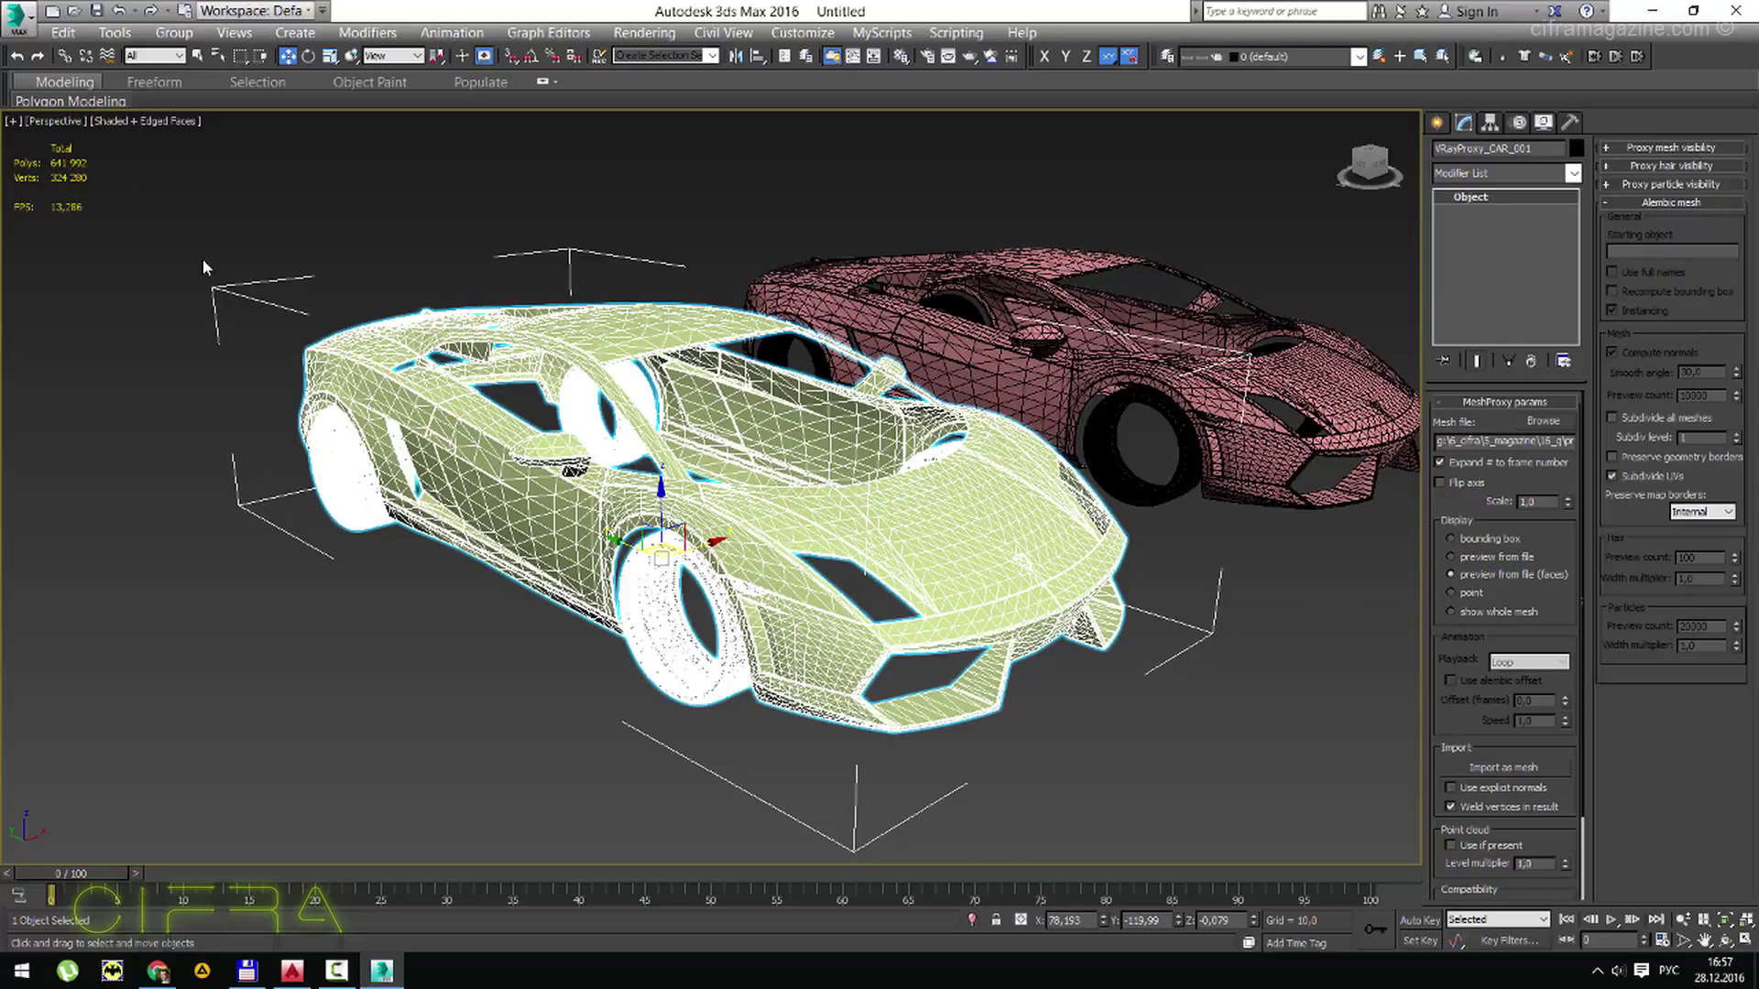
left_click(1491, 539)
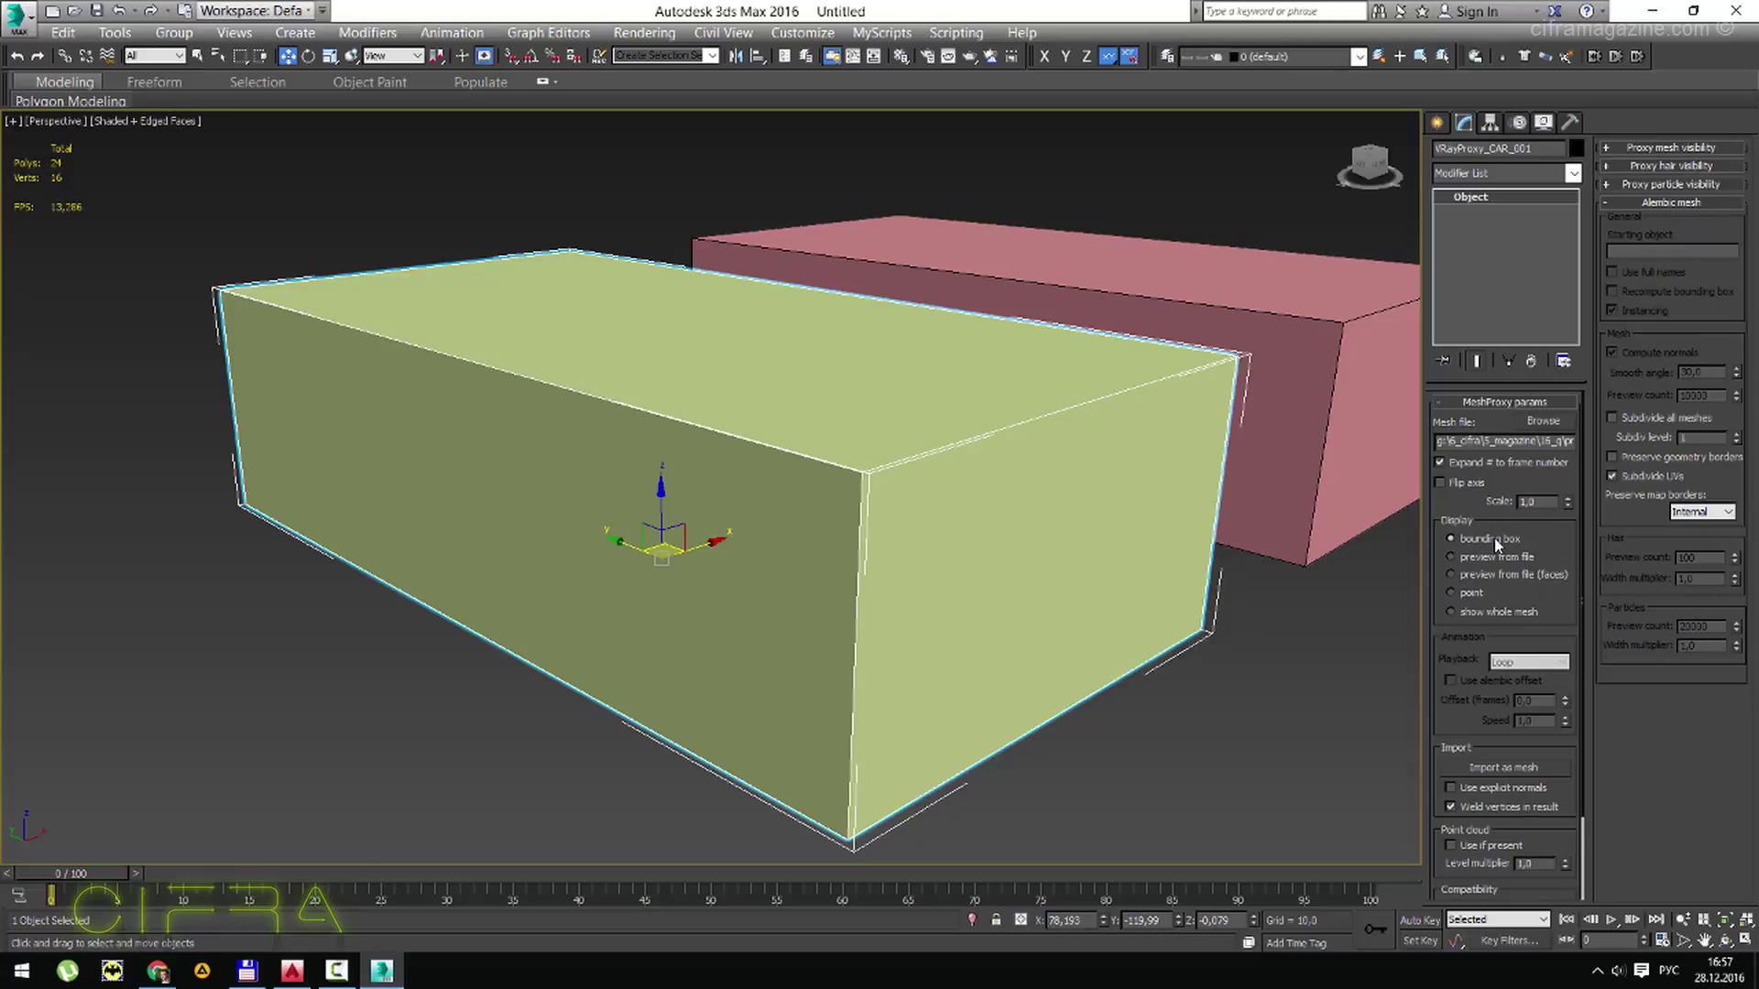
left_click(1511, 589)
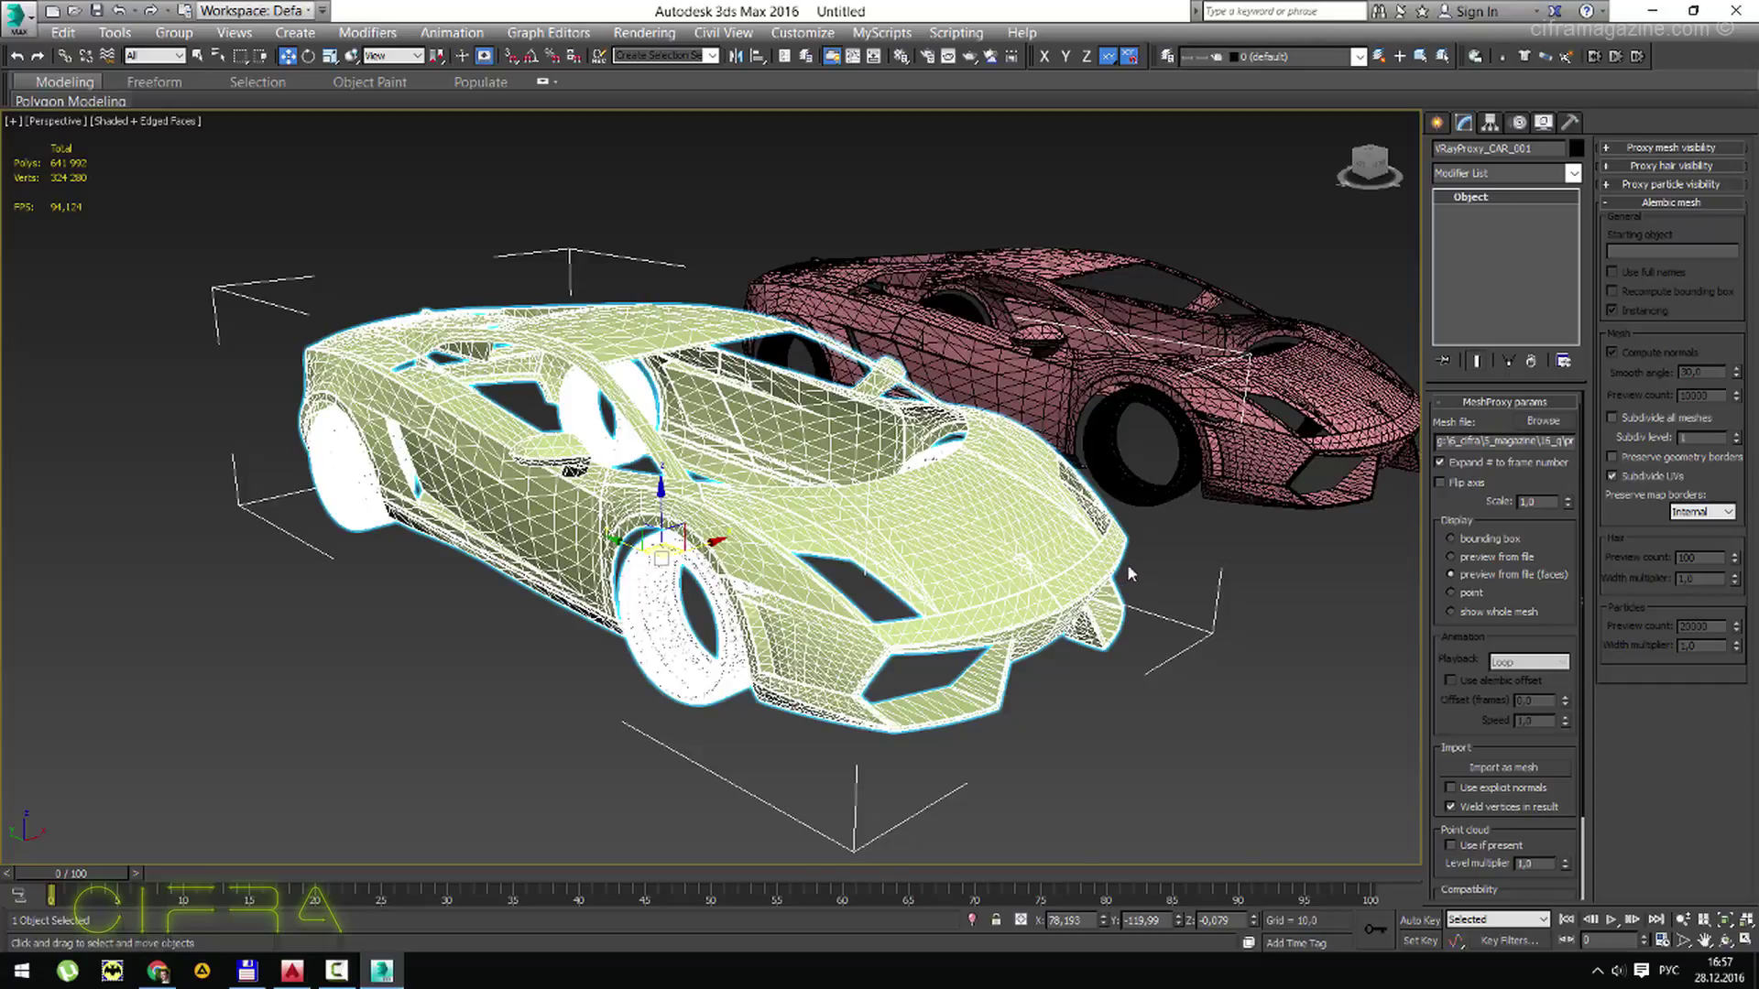
scroll(1127, 564, "up", 3)
scroll(863, 483, "down", 3)
key("w")
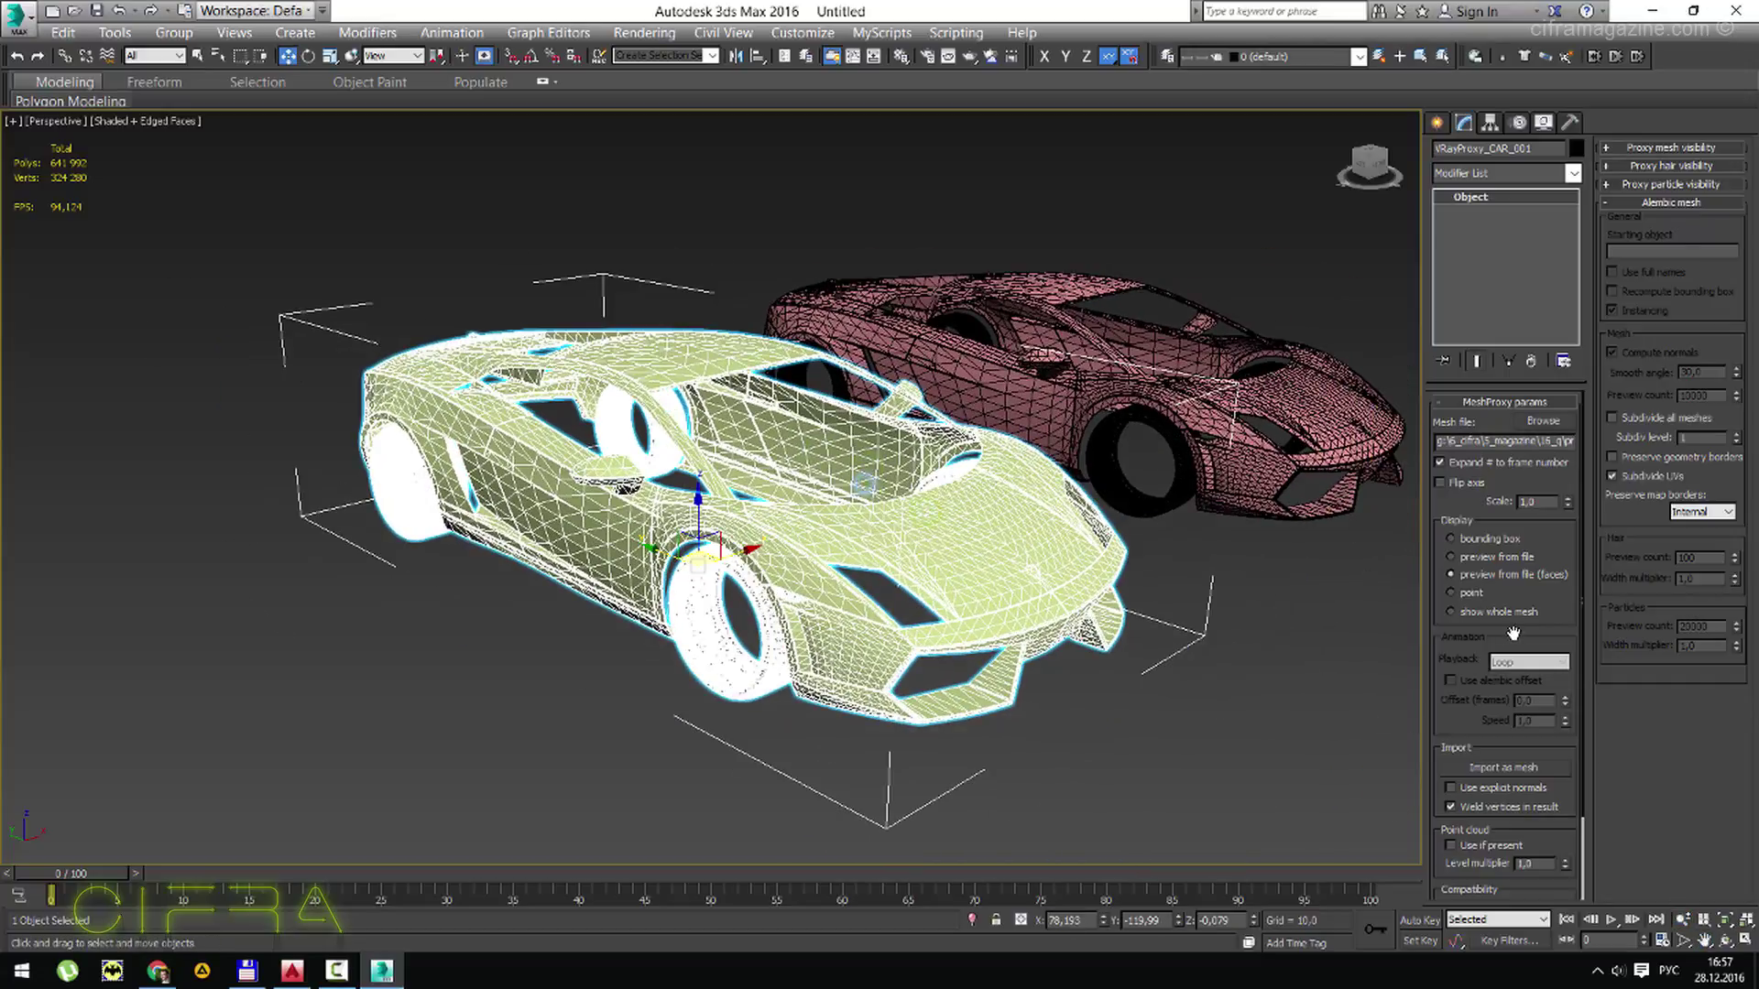
left_click(1516, 612)
left_click(1534, 575)
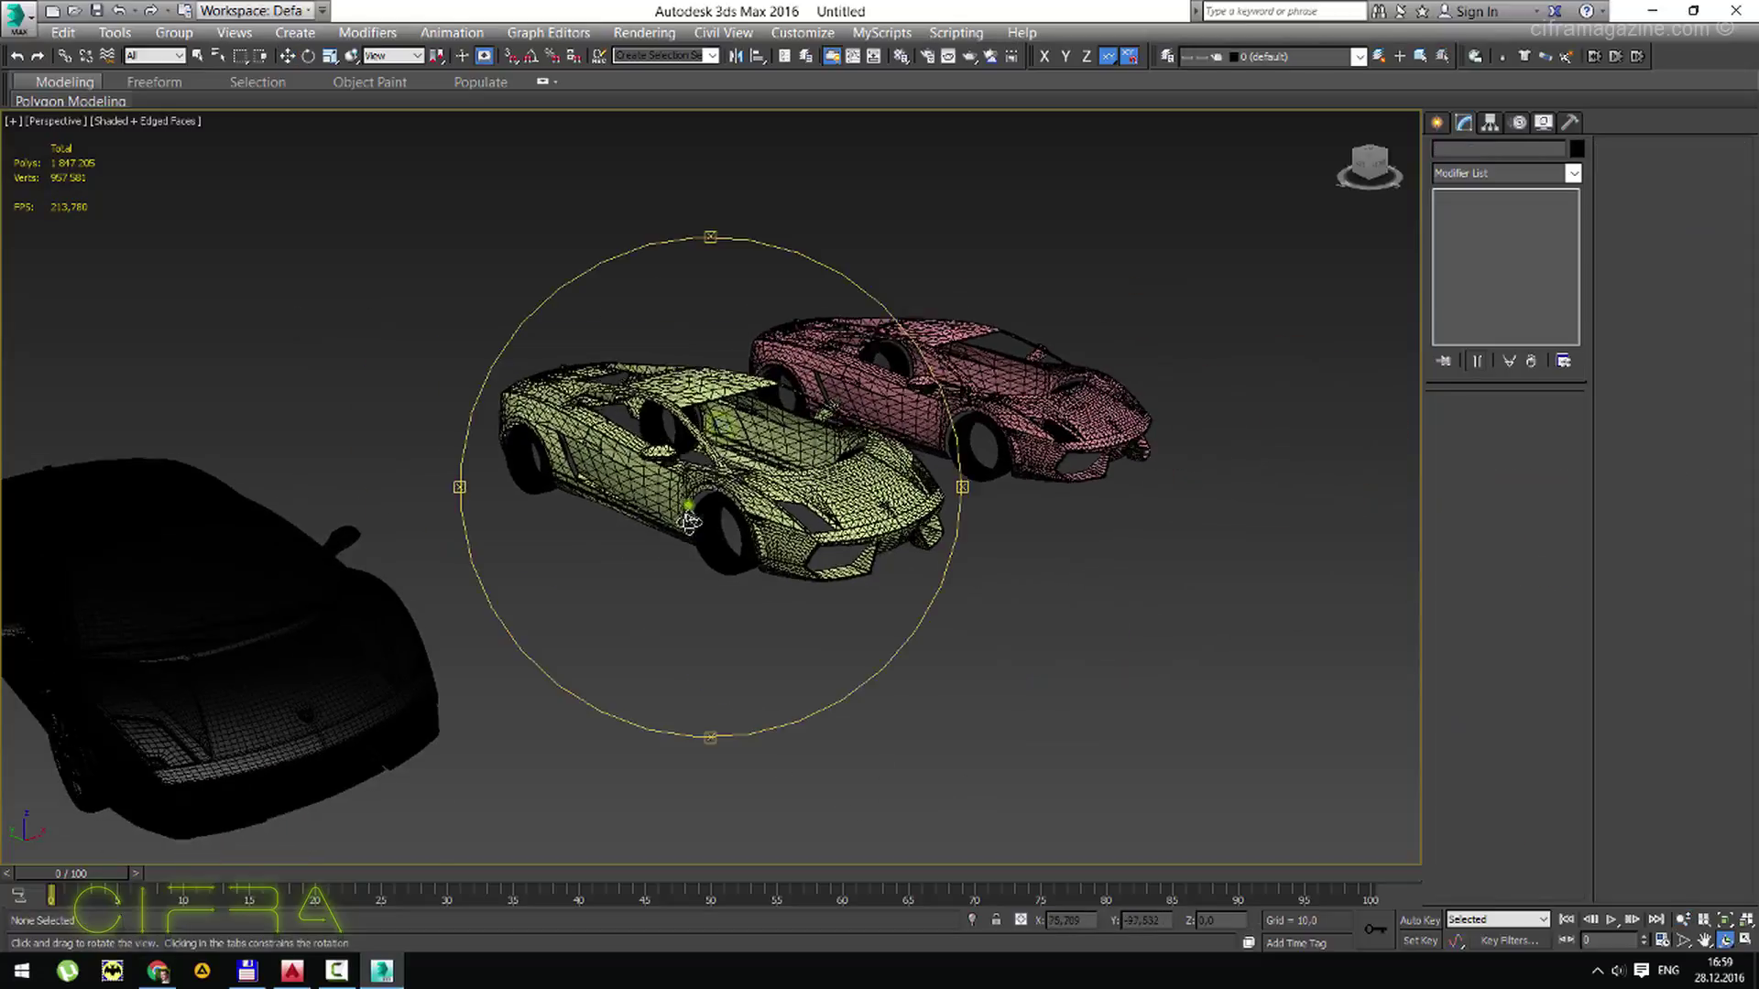
Delete the black car, shade the viewport without edges, and select the green proxy car.
middle_click_drag(641, 476, 728, 522, "alt")
scroll(728, 522, "down", 5)
left_click(493, 591)
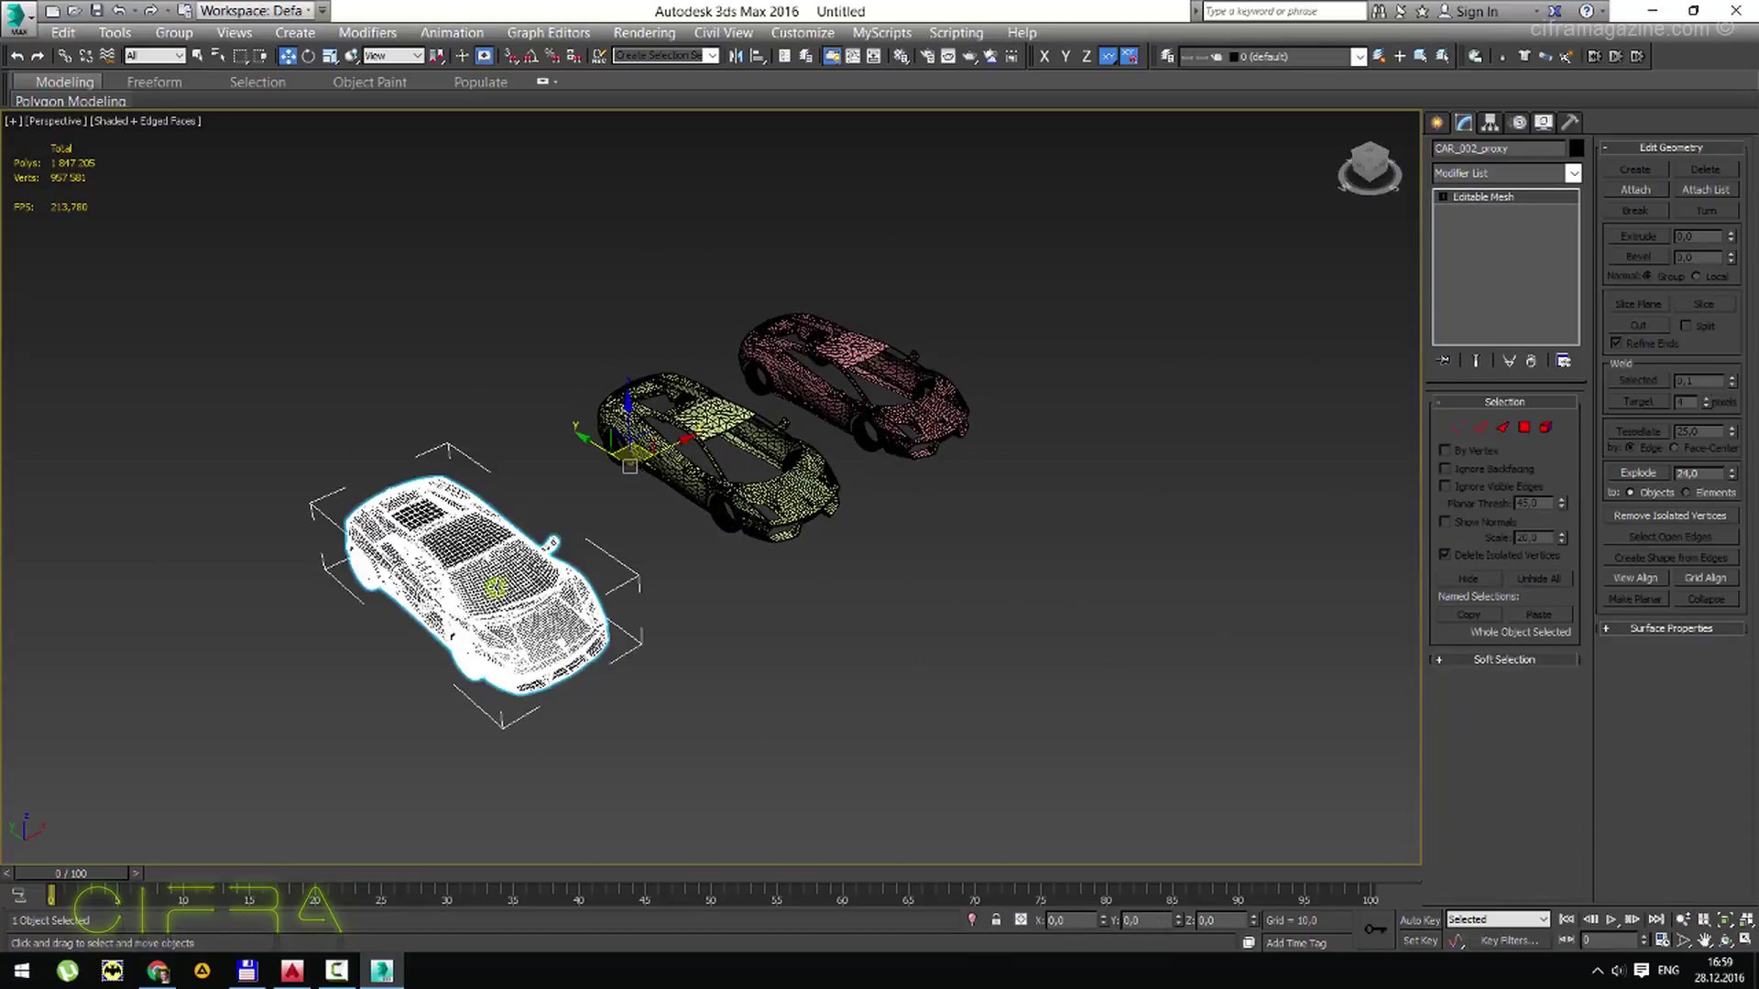
key("Delete")
key("F4")
key("z")
mouse_move(699, 589)
middle_mouse_down("alt")
mouse_move(719, 576)
mouse_move(677, 609)
middle_mouse_up("alt")
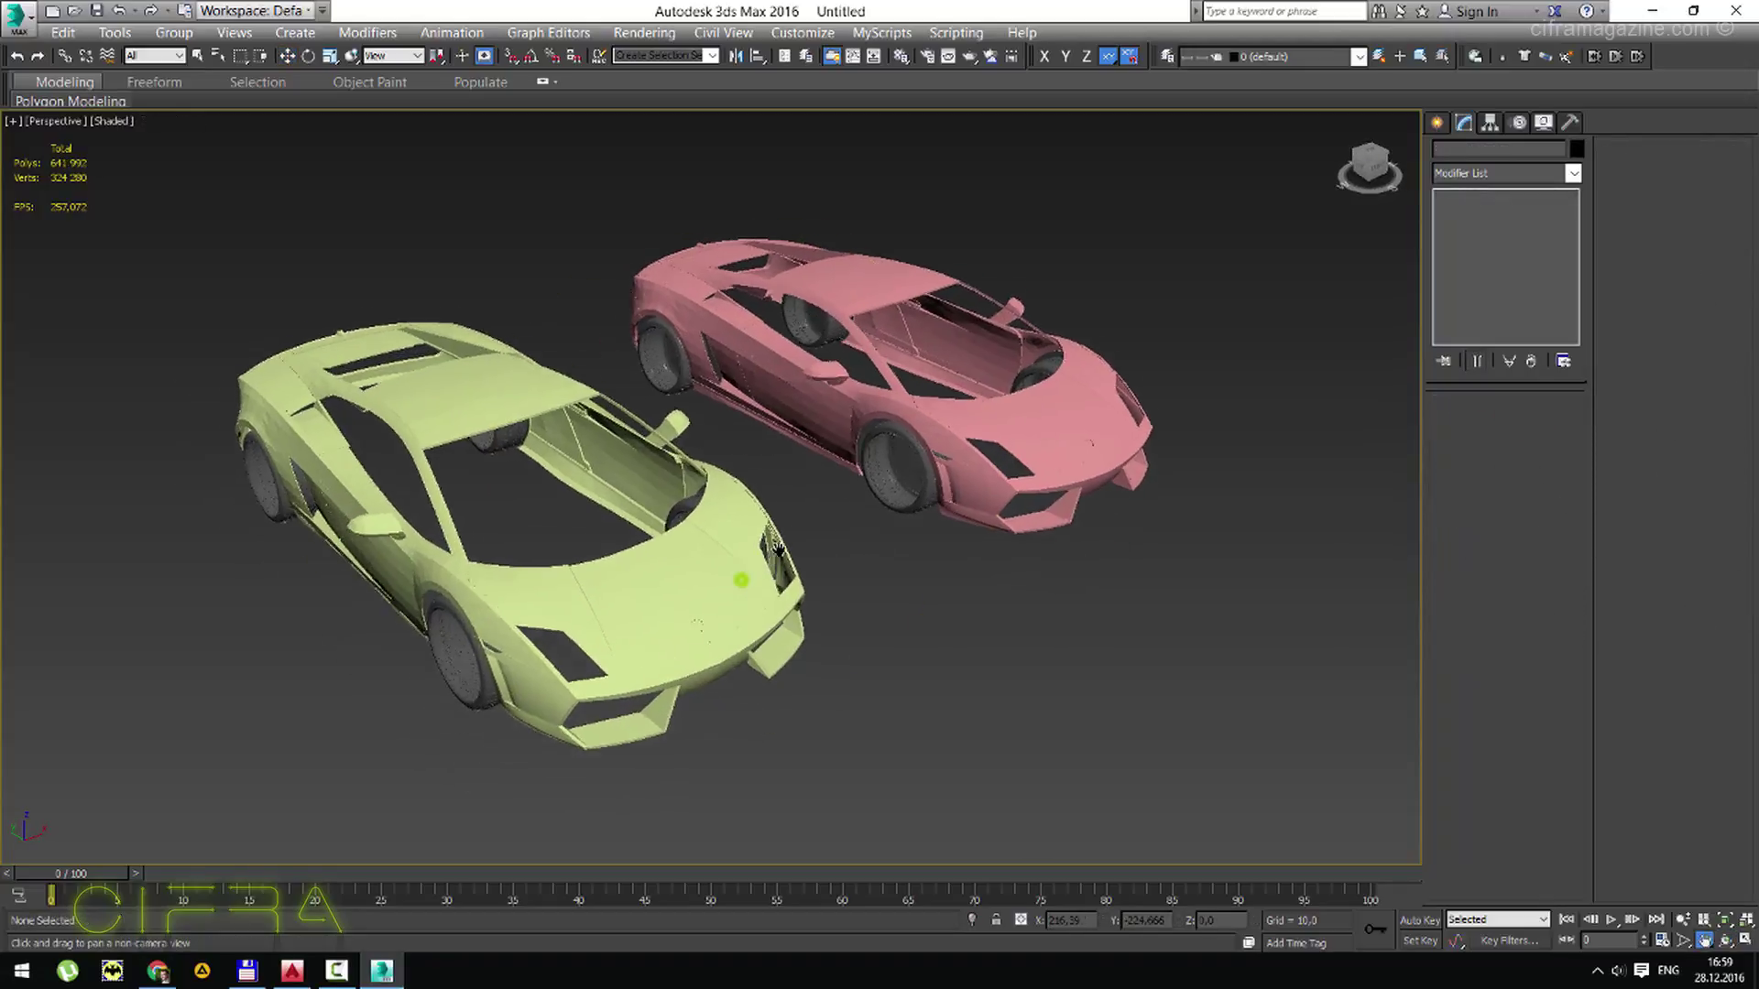
key("w")
left_click(676, 611)
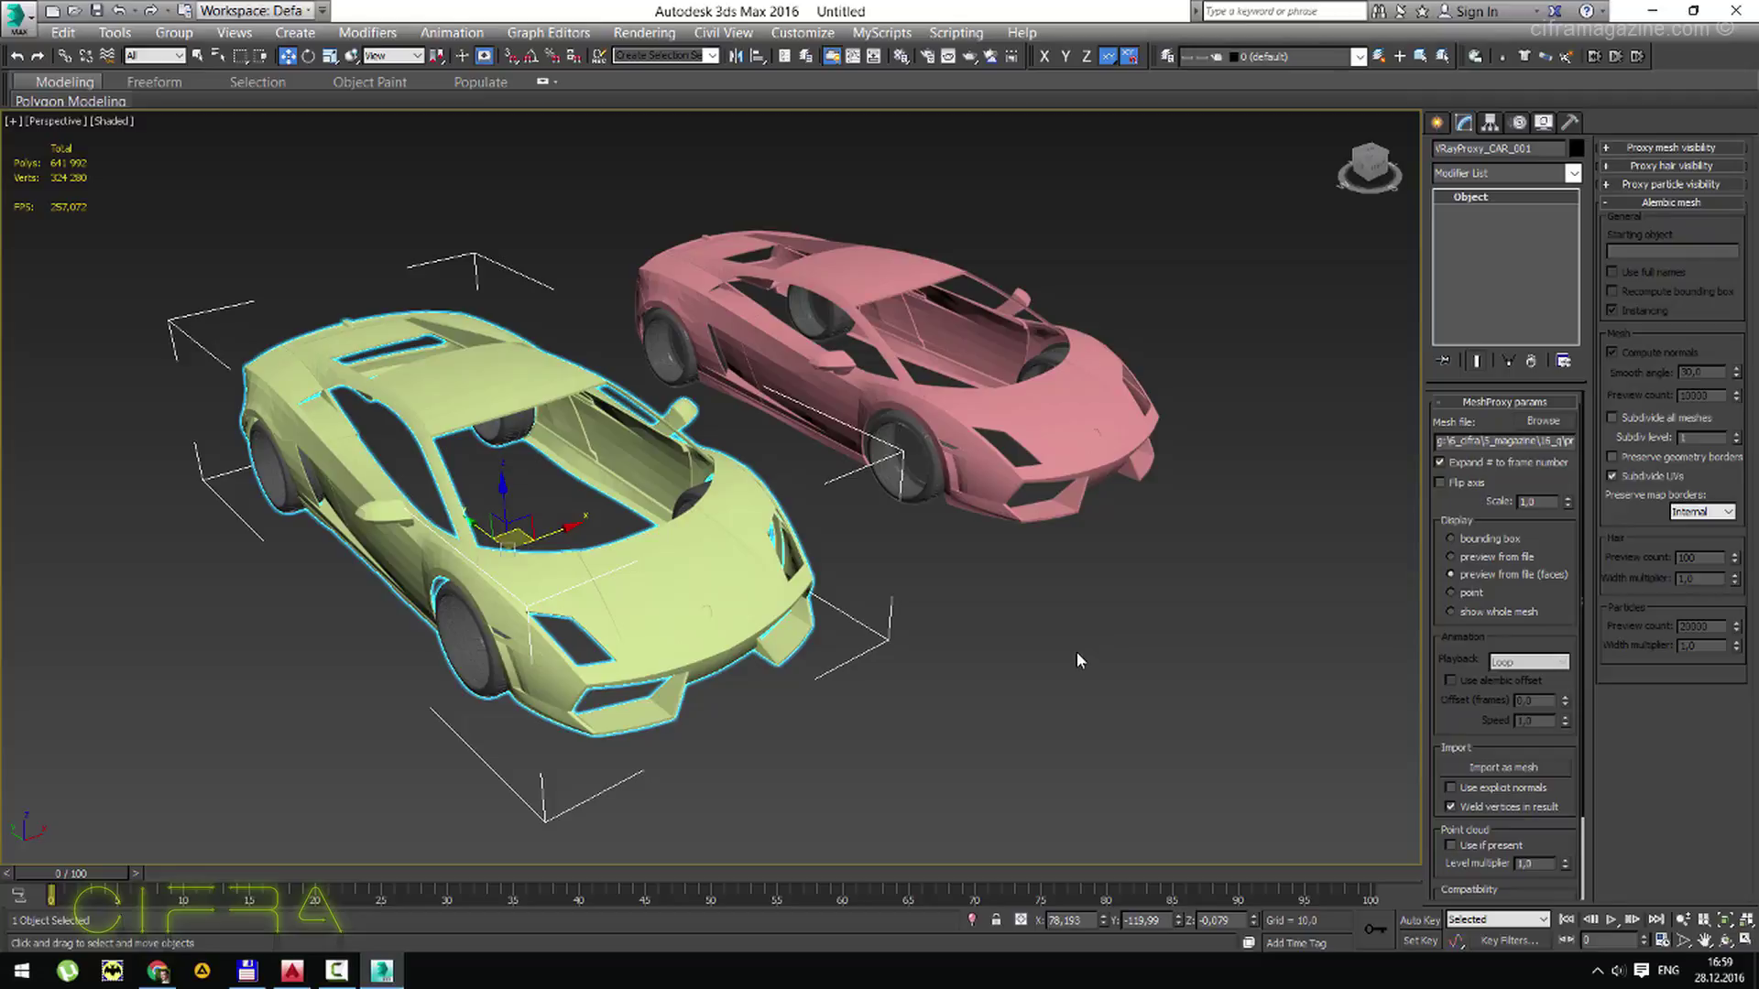
left_click(1036, 691)
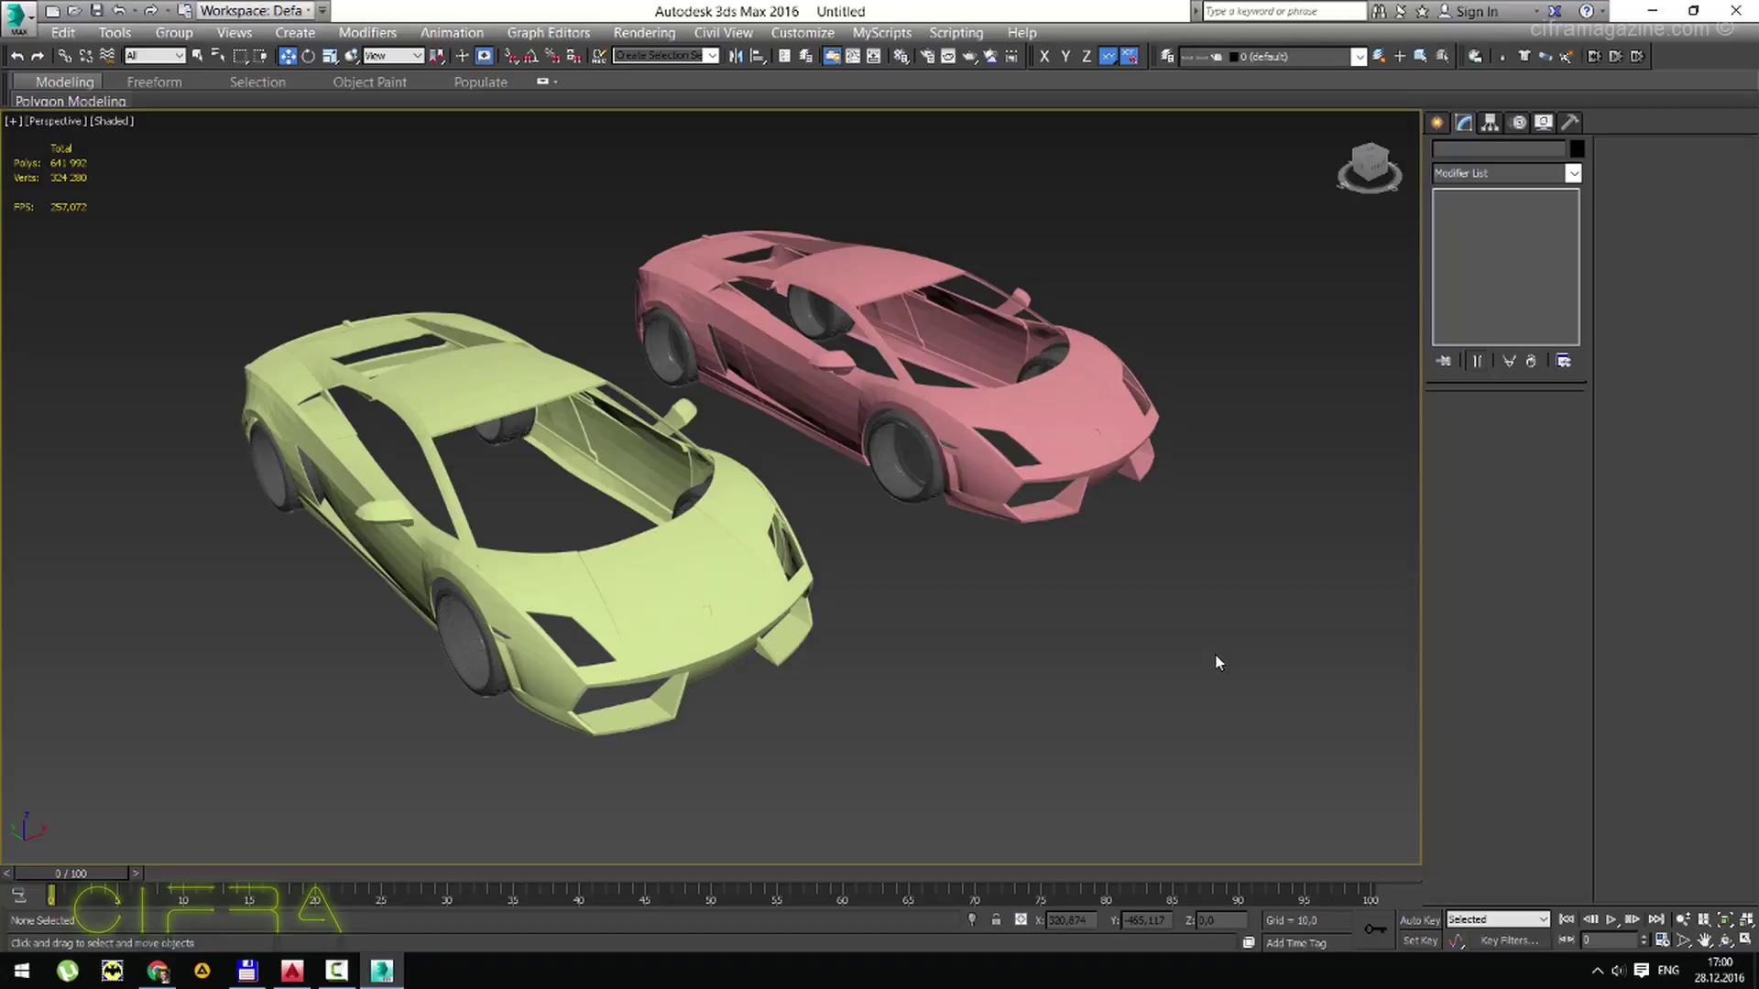
middle_click_drag(897, 586, 680, 557, "alt")
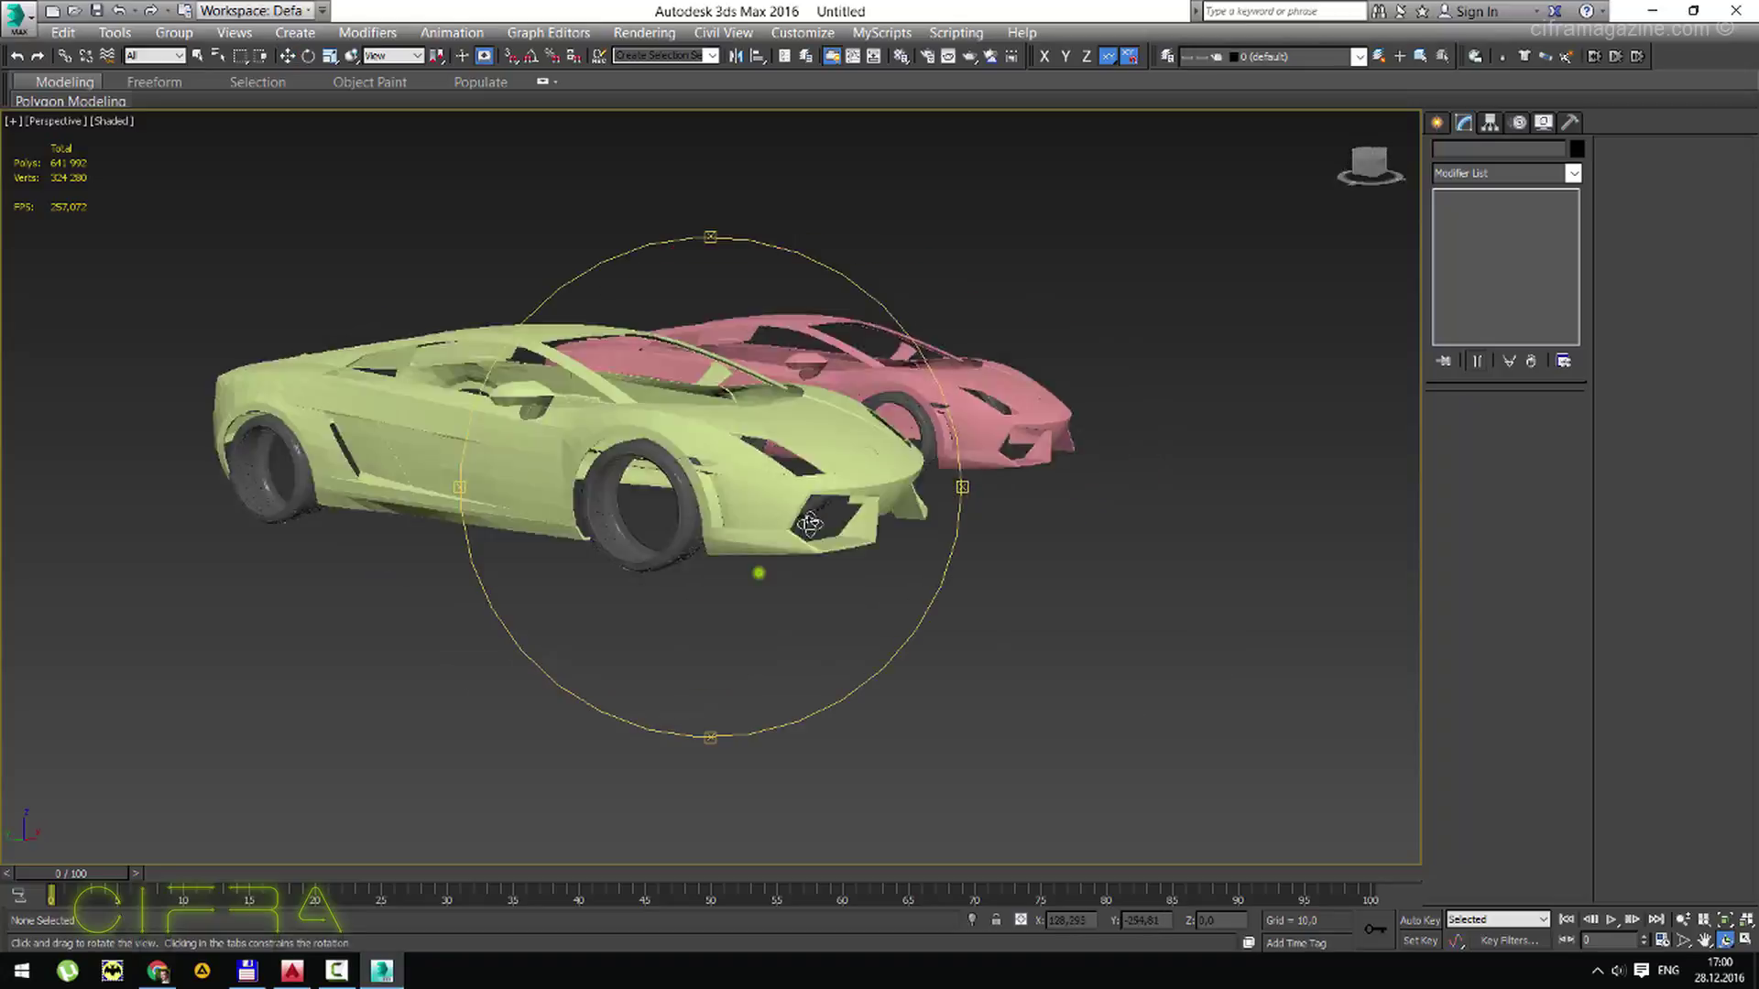
left_click_drag(681, 557, 733, 579)
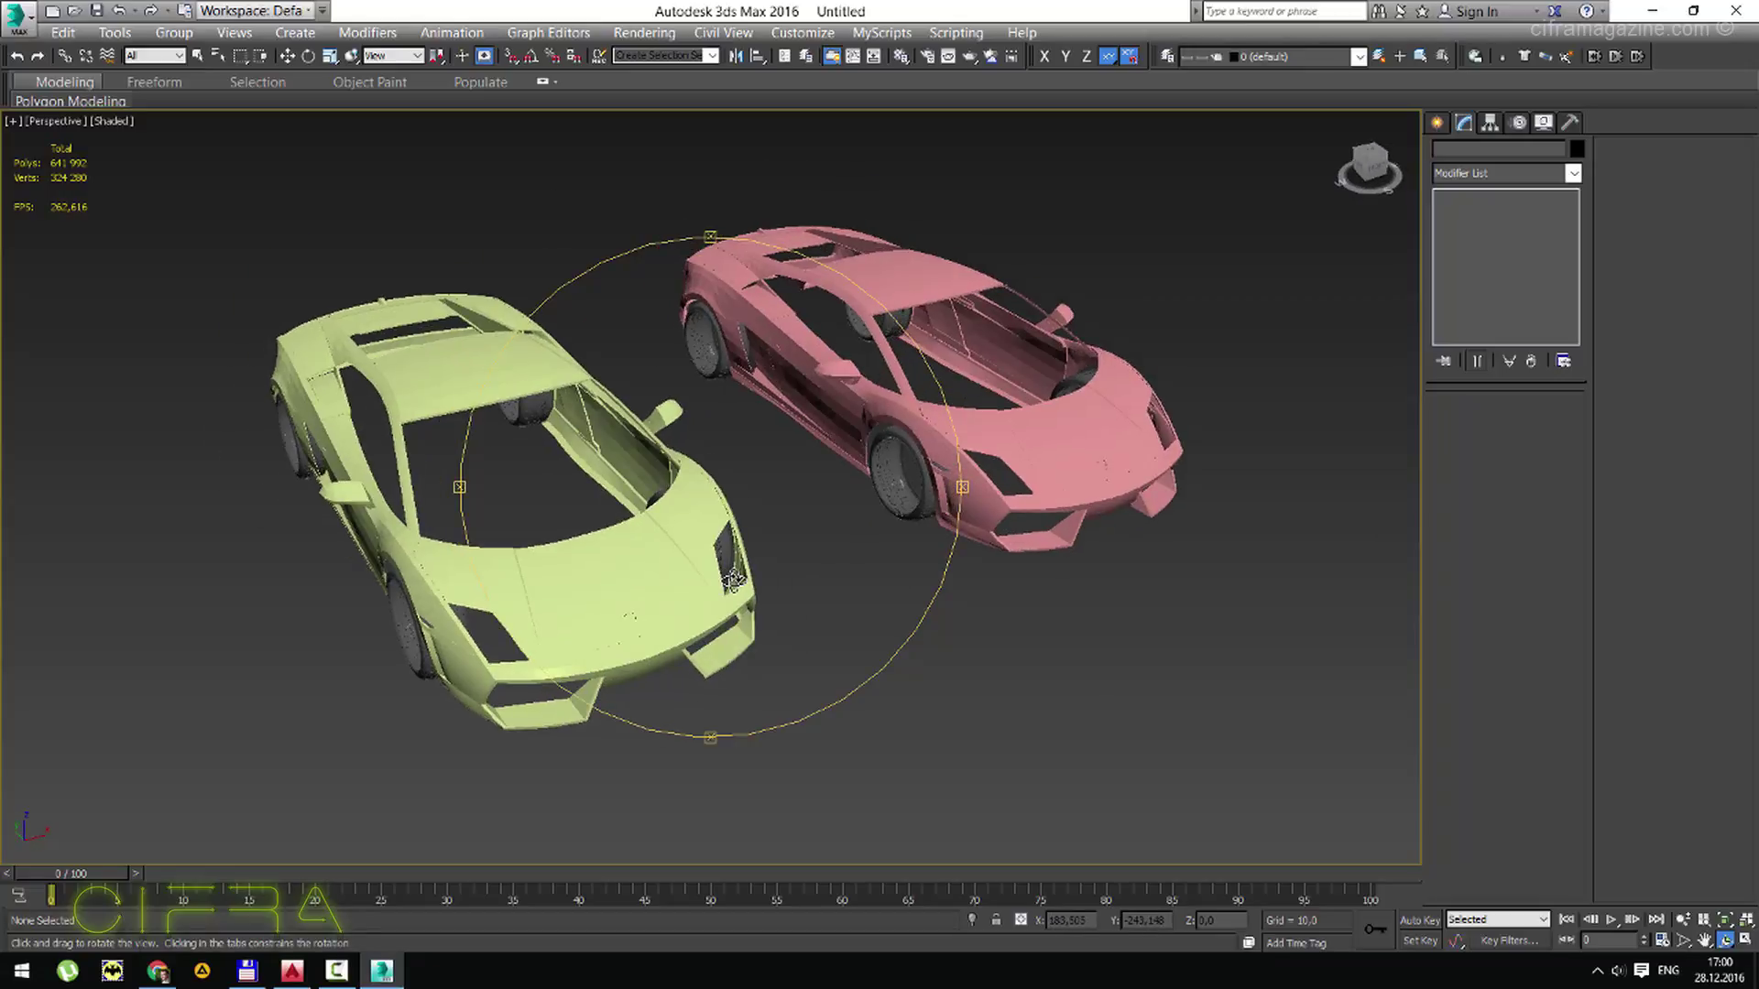
right_click(733, 580)
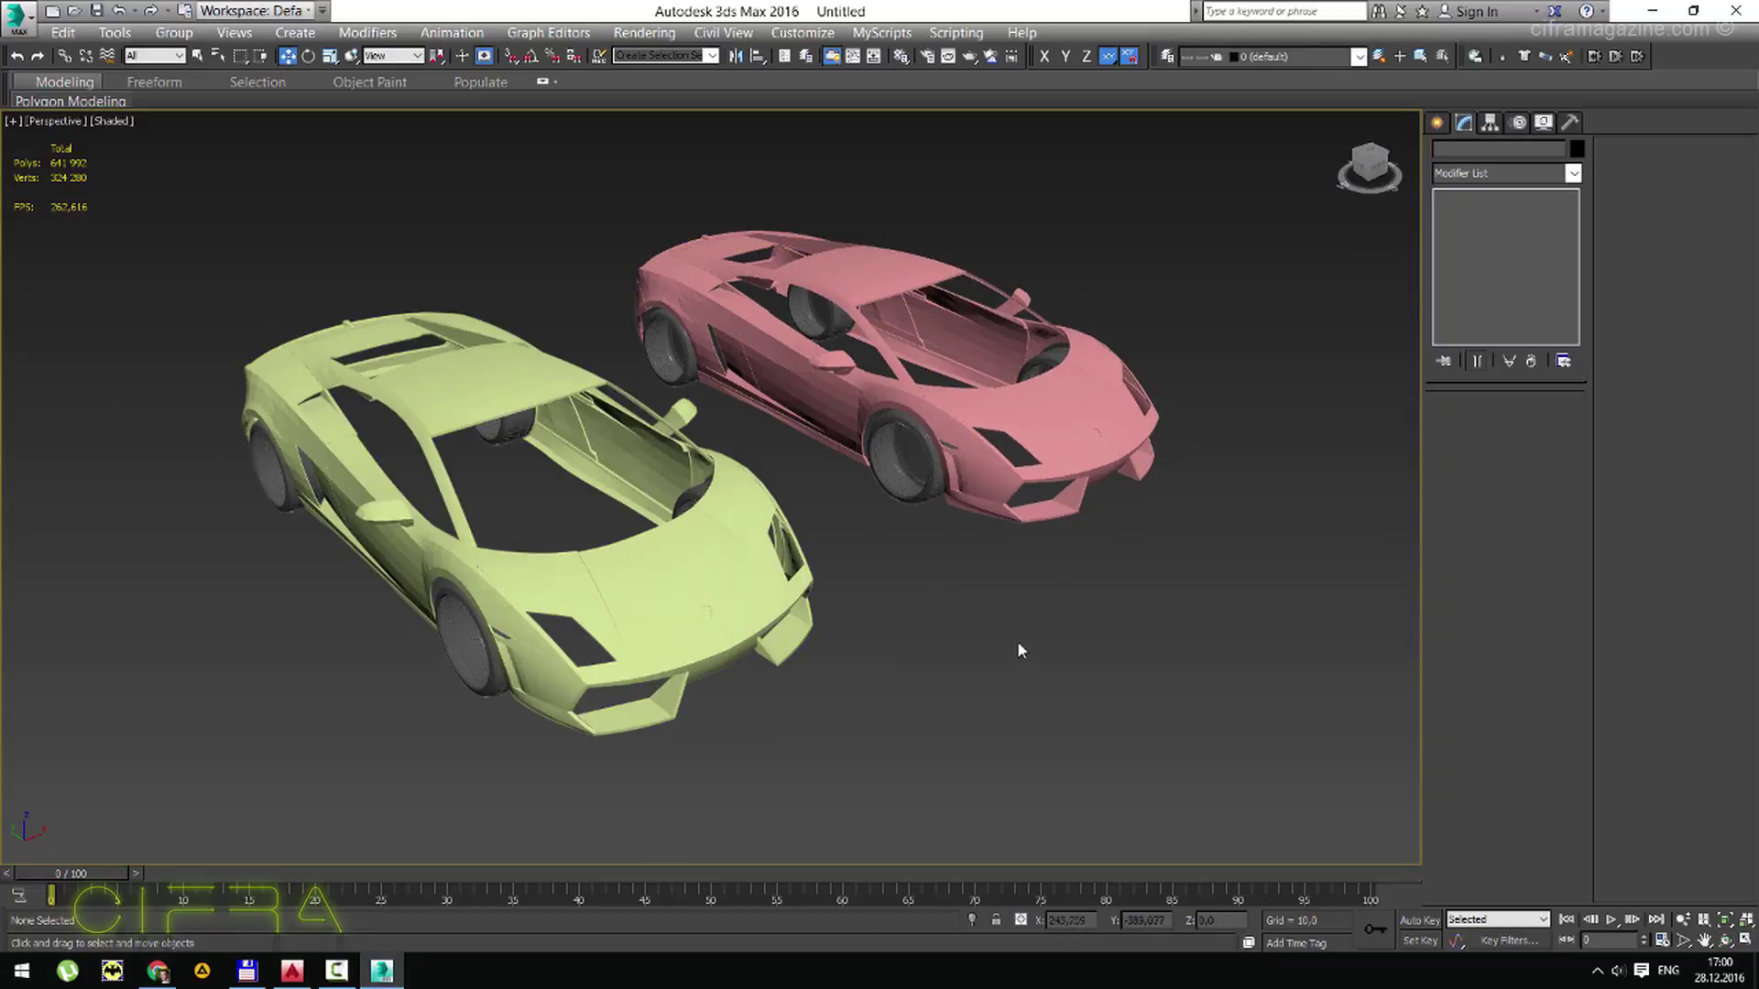
key("alt+z")
left_click_drag(797, 483, 750, 587)
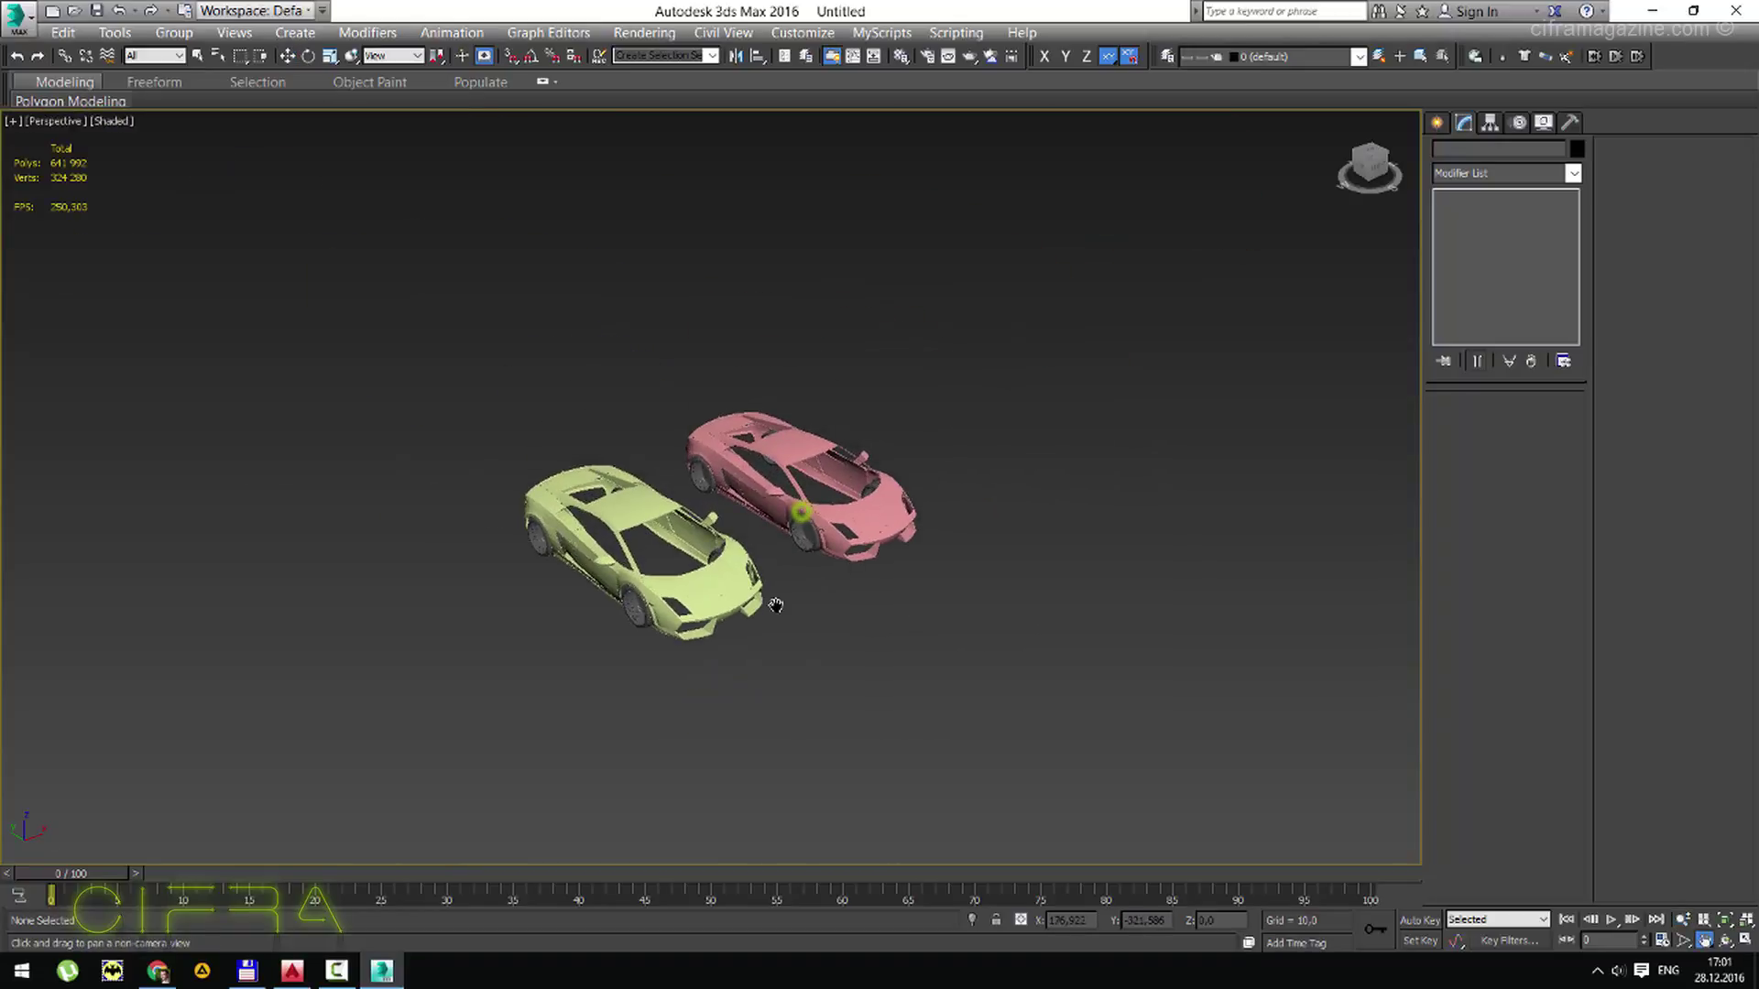
right_click(750, 587)
scroll(822, 598, "up", 3)
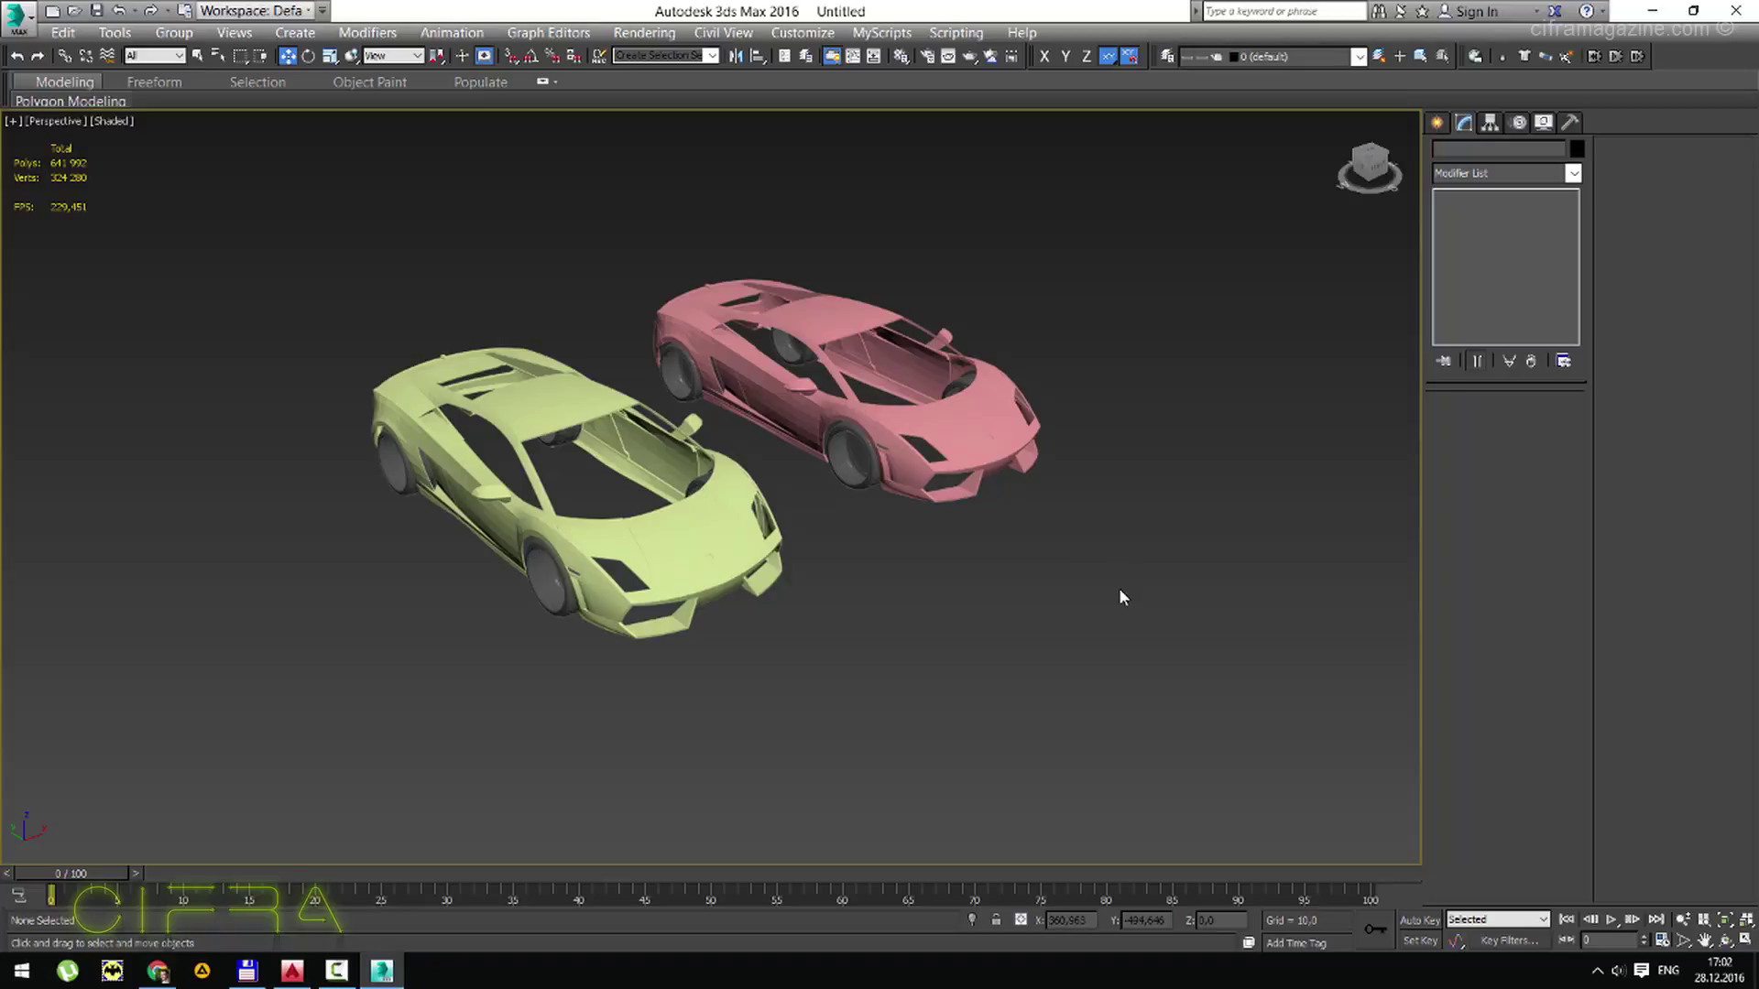
left_click(1119, 586)
scroll(806, 570, "up", 2)
scroll(805, 577, "up", 3)
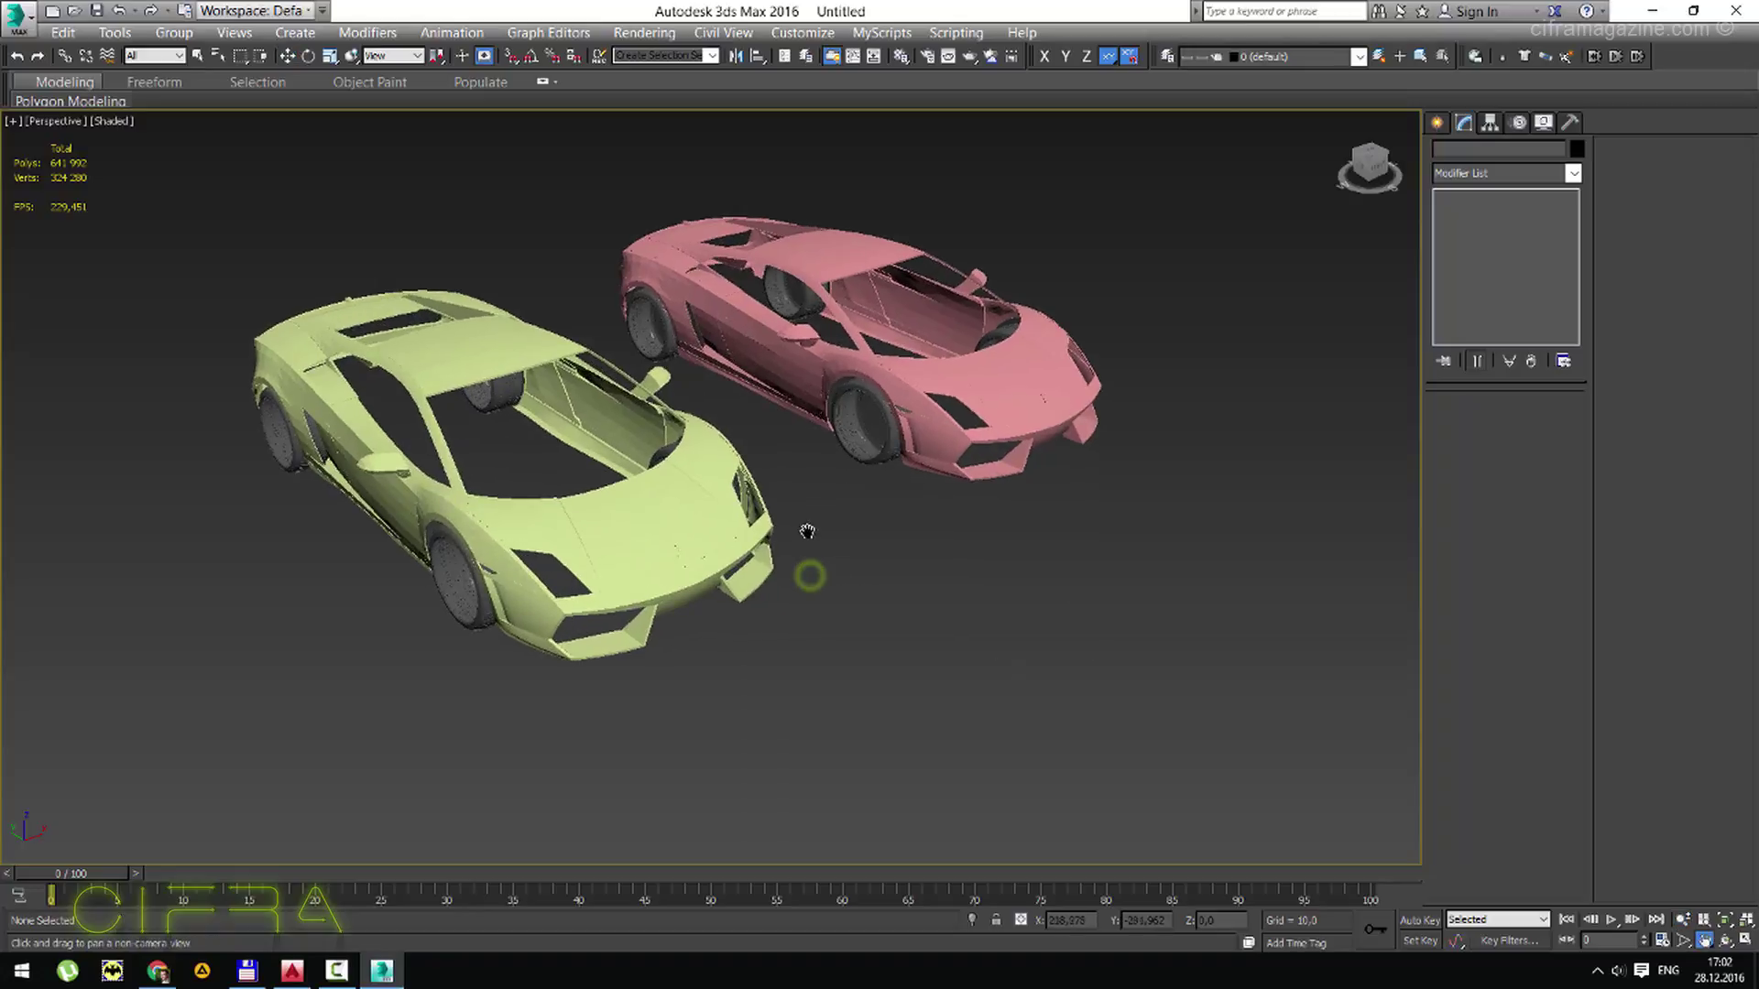
middle_click_drag(805, 577, 861, 591)
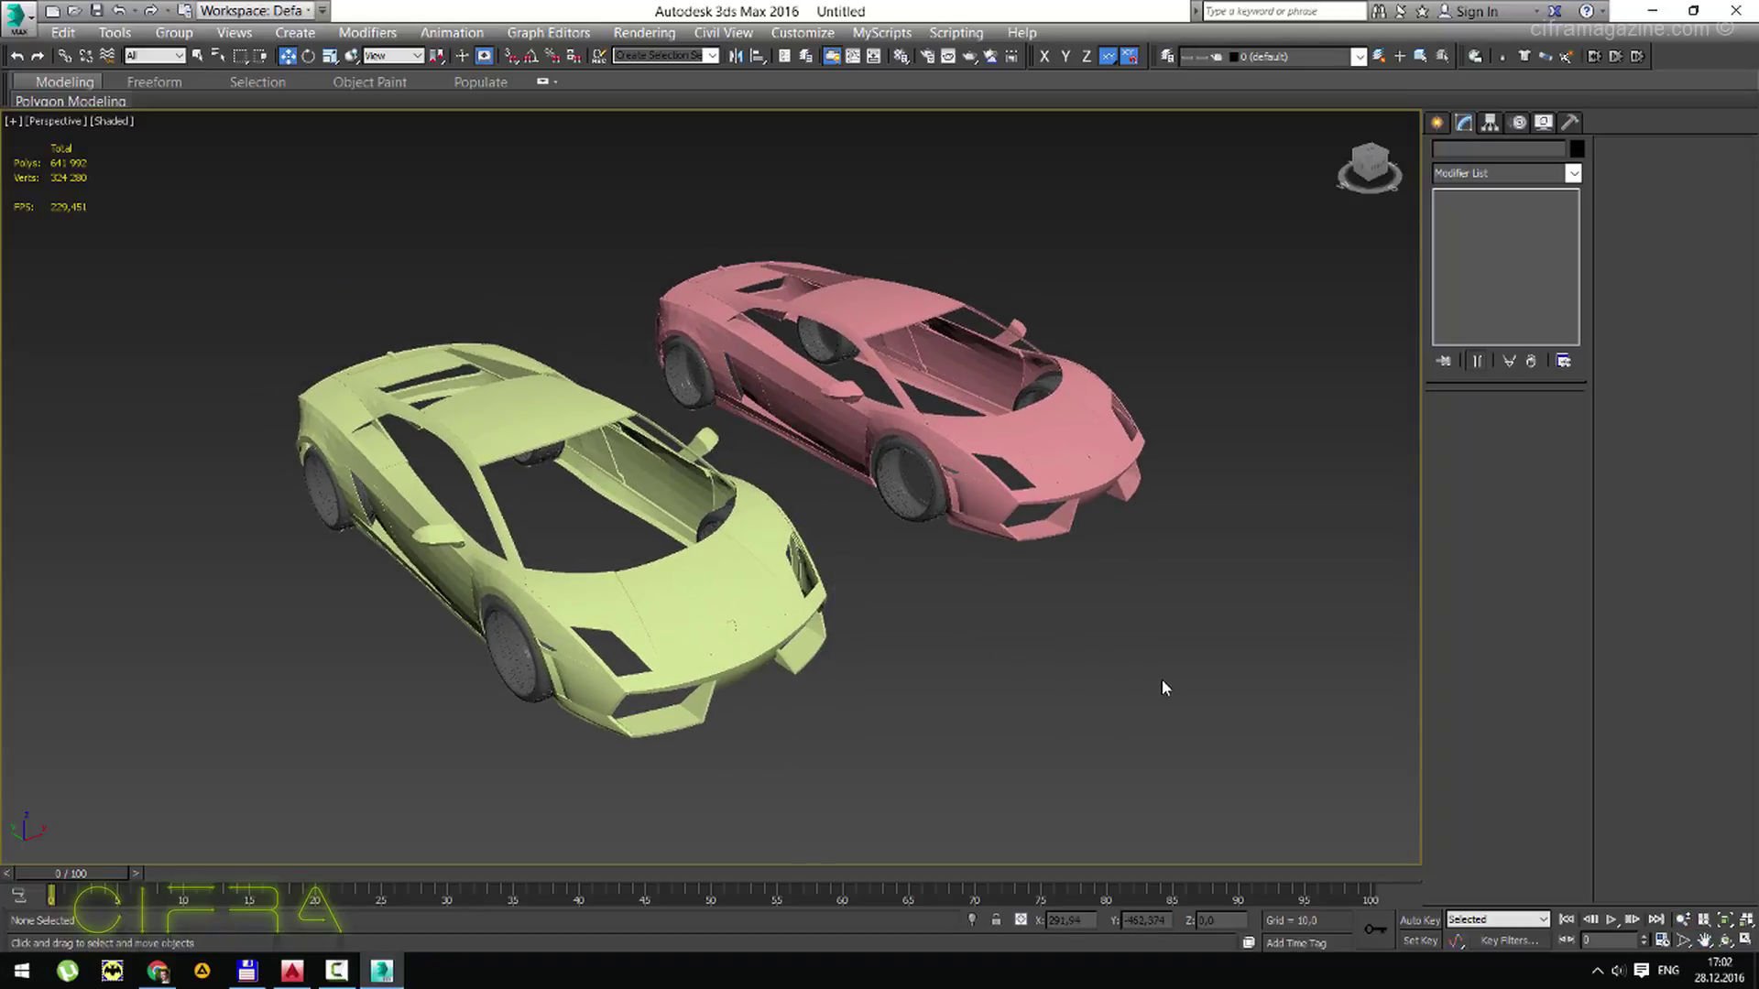